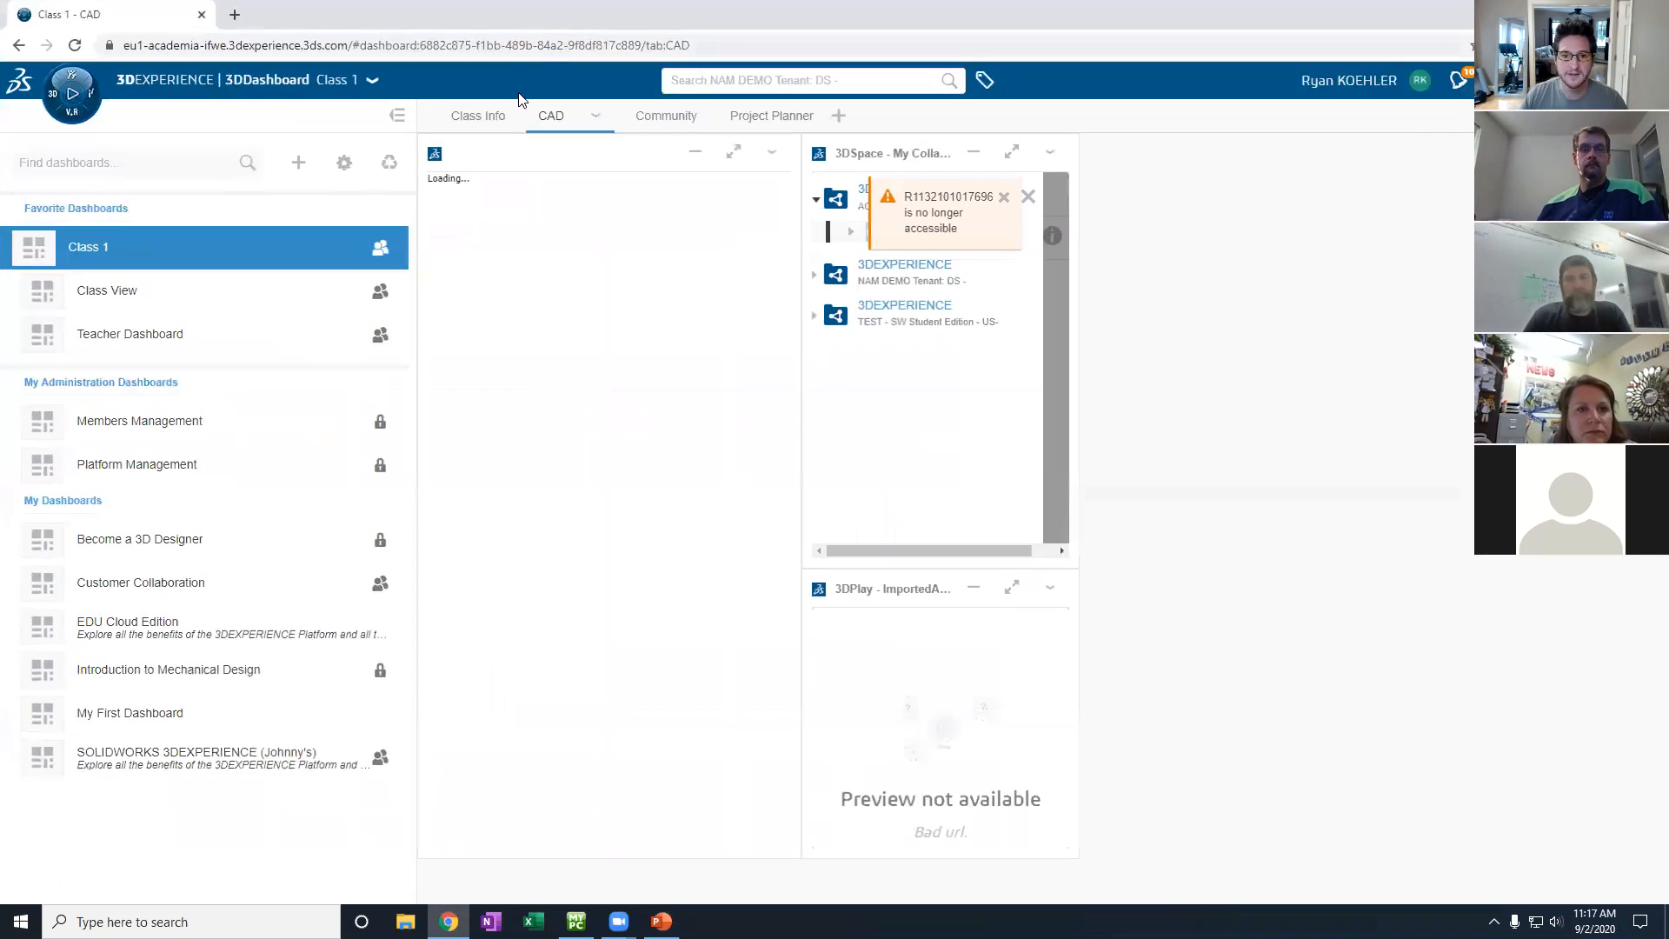
- Collapse the dashboard list, show Class 1's Class Info tab, then reopen the list
click(396, 120)
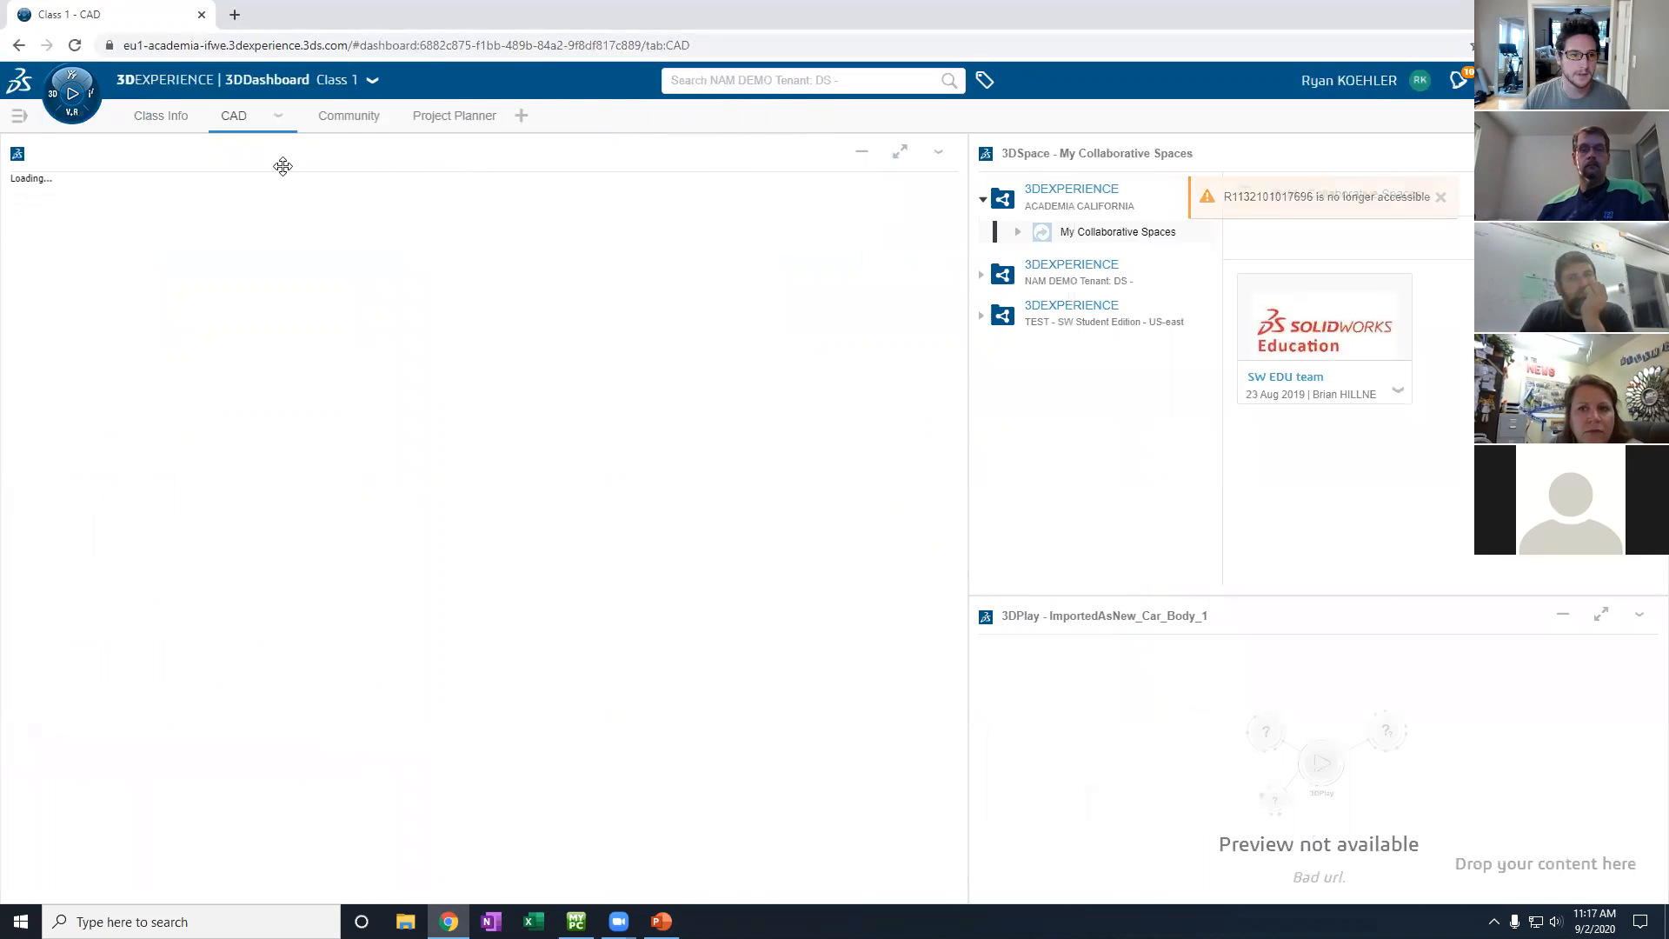
click(167, 122)
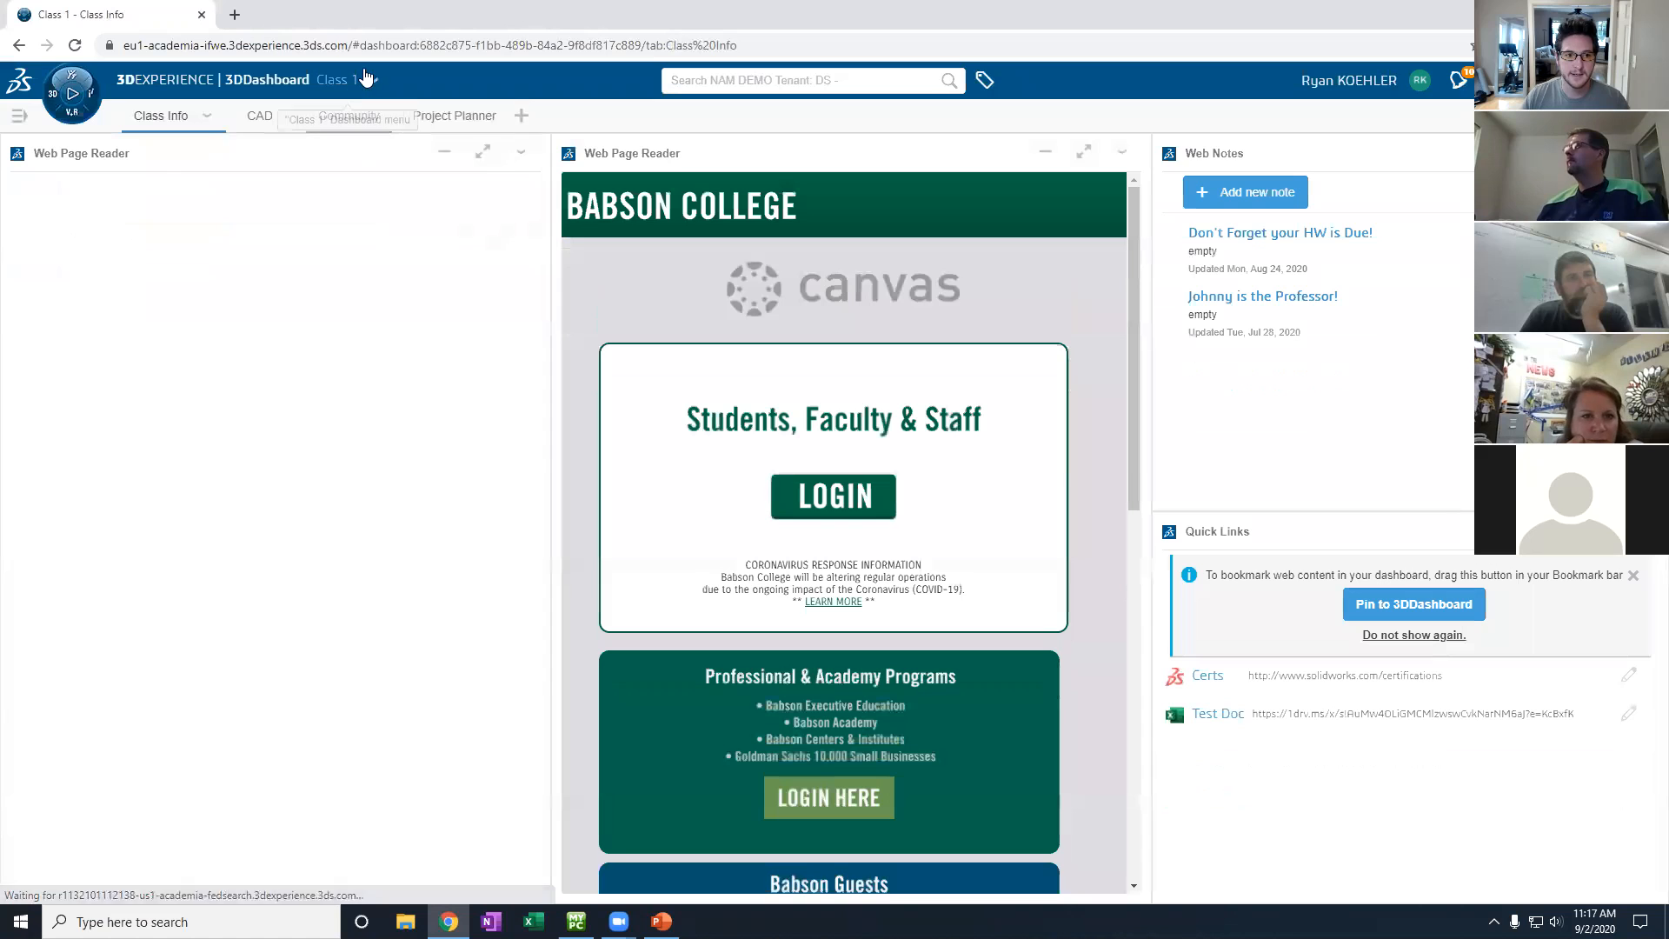
click(19, 118)
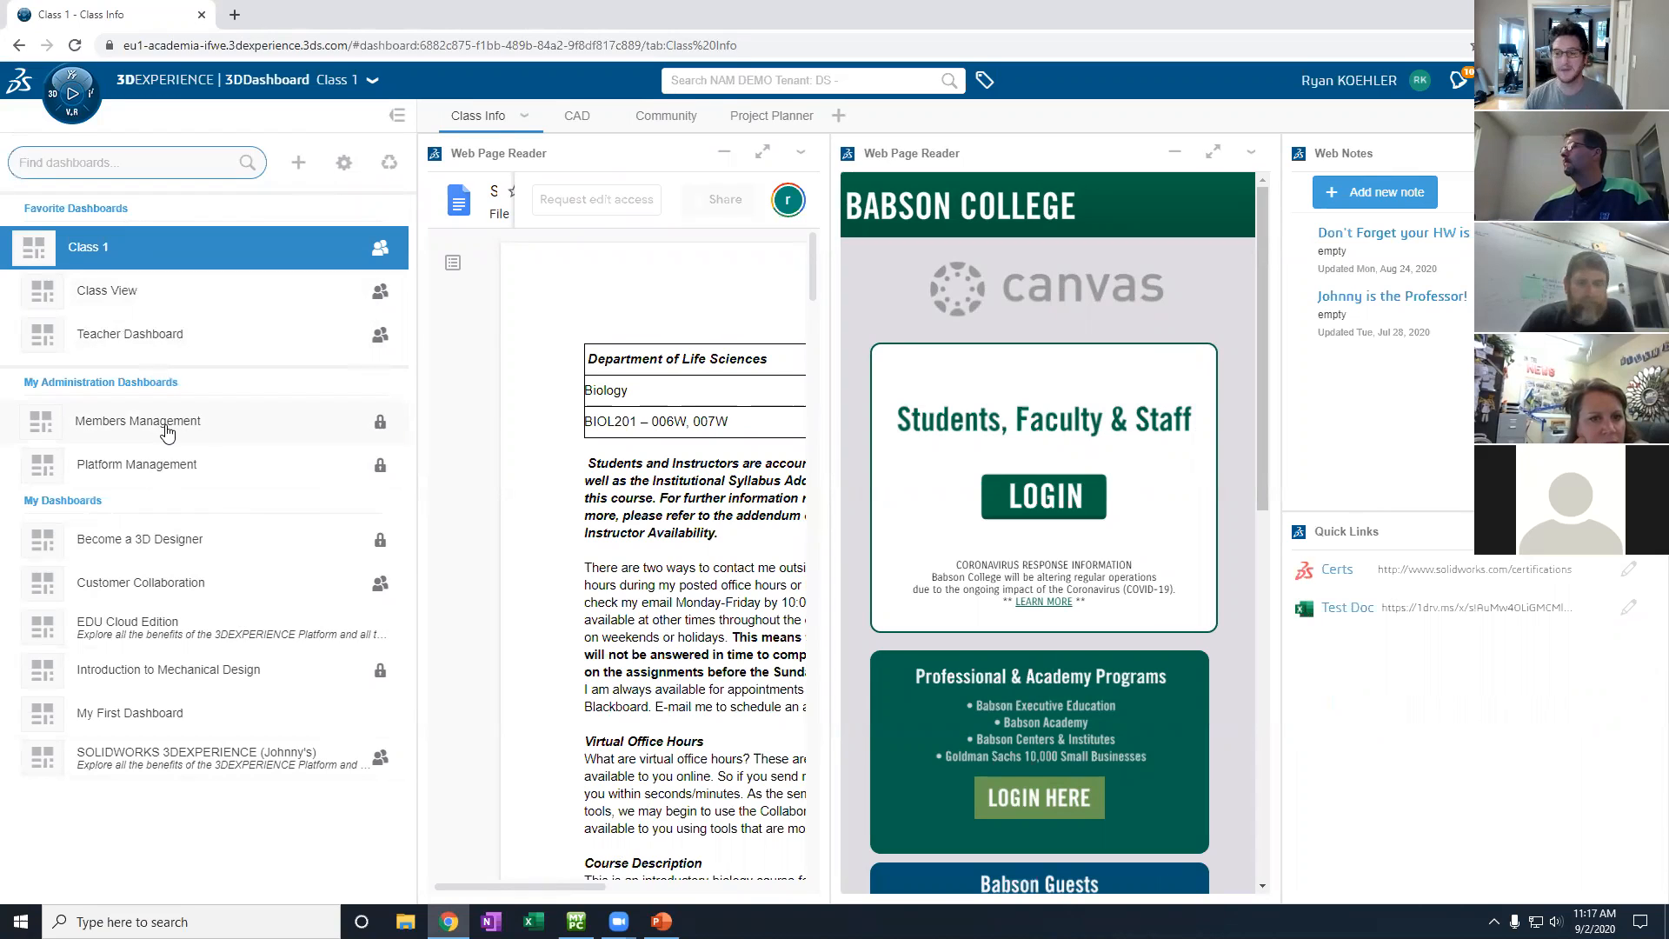
- Open the Platform Management dashboard on its My Platform overview
click(179, 475)
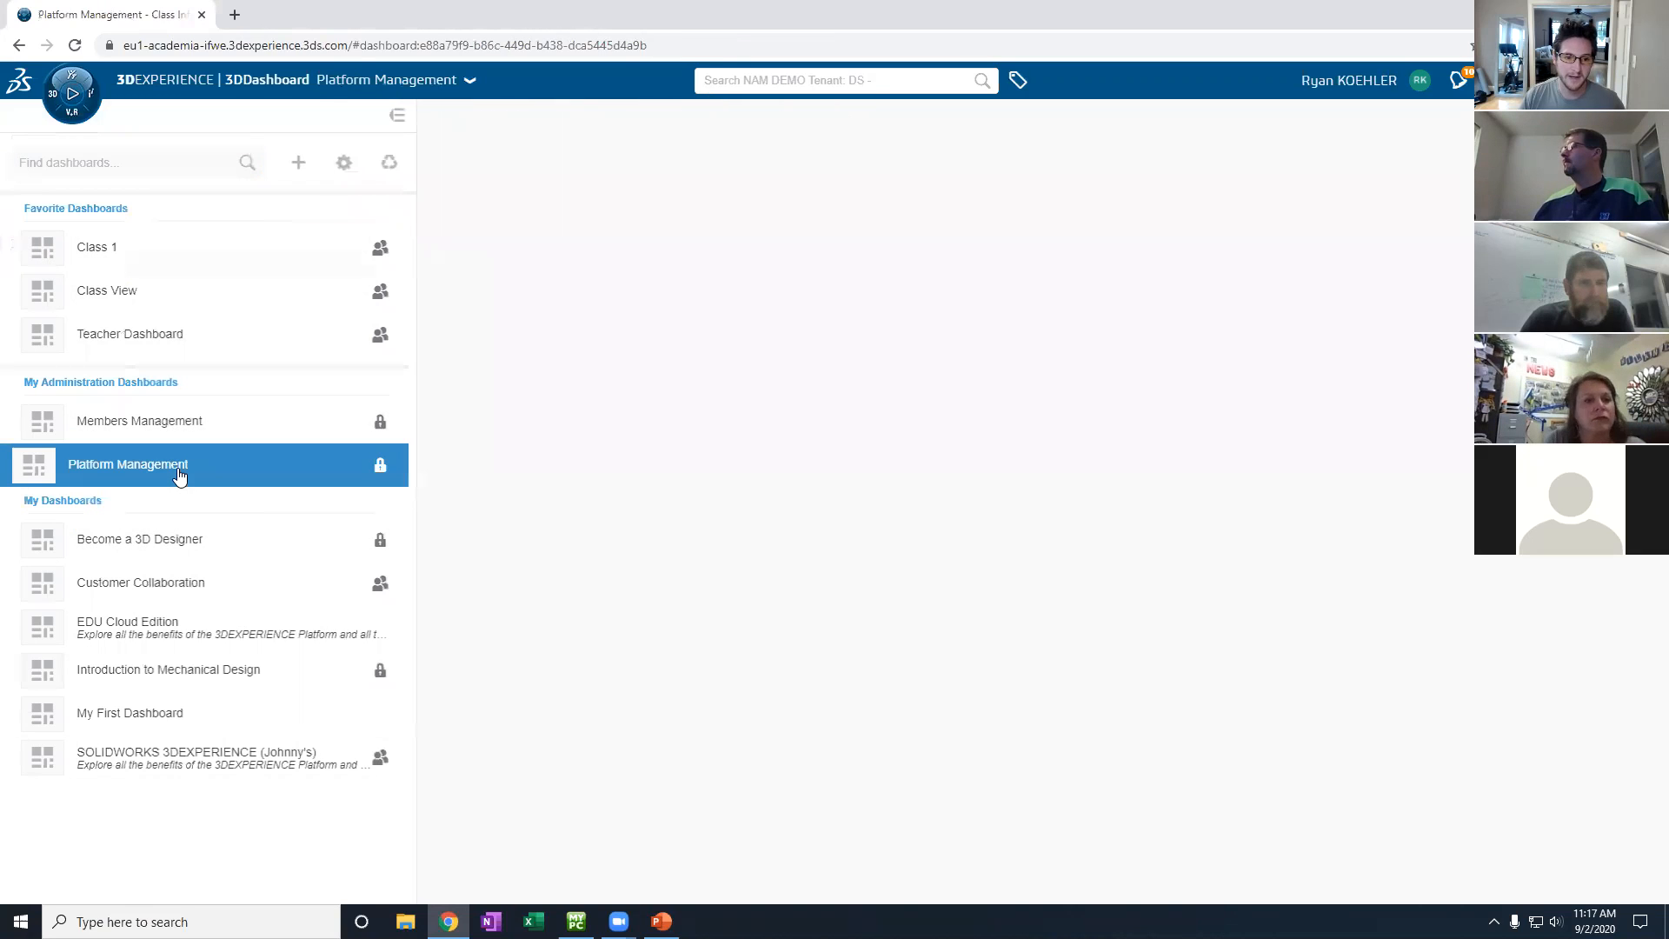
click(395, 118)
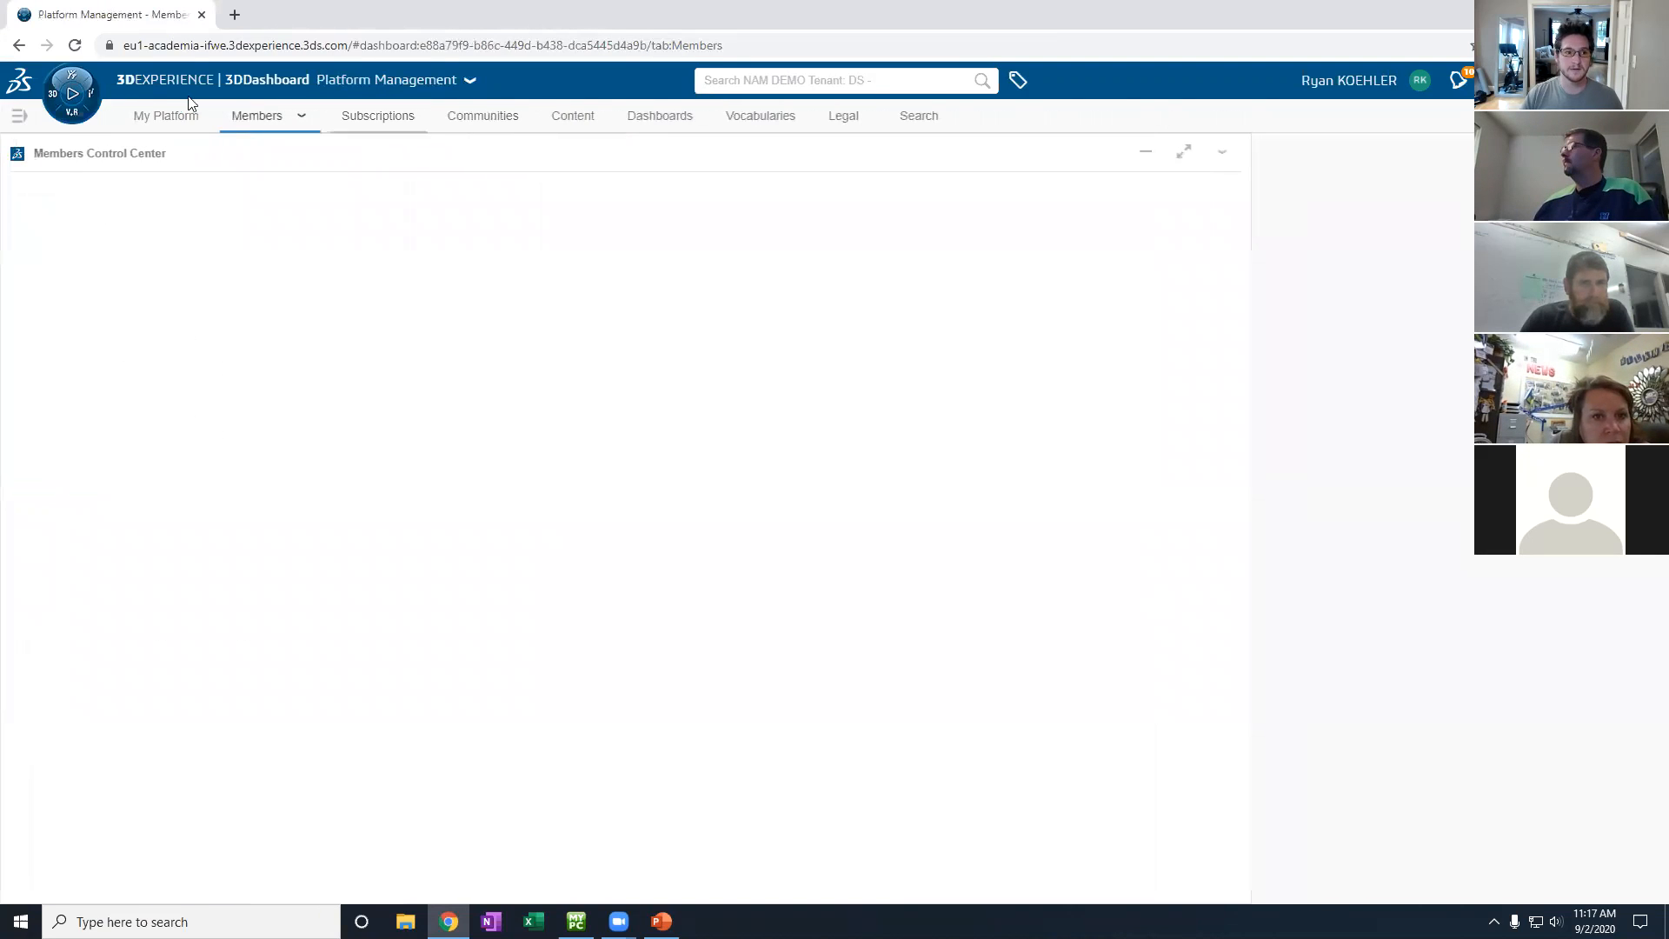
click(165, 117)
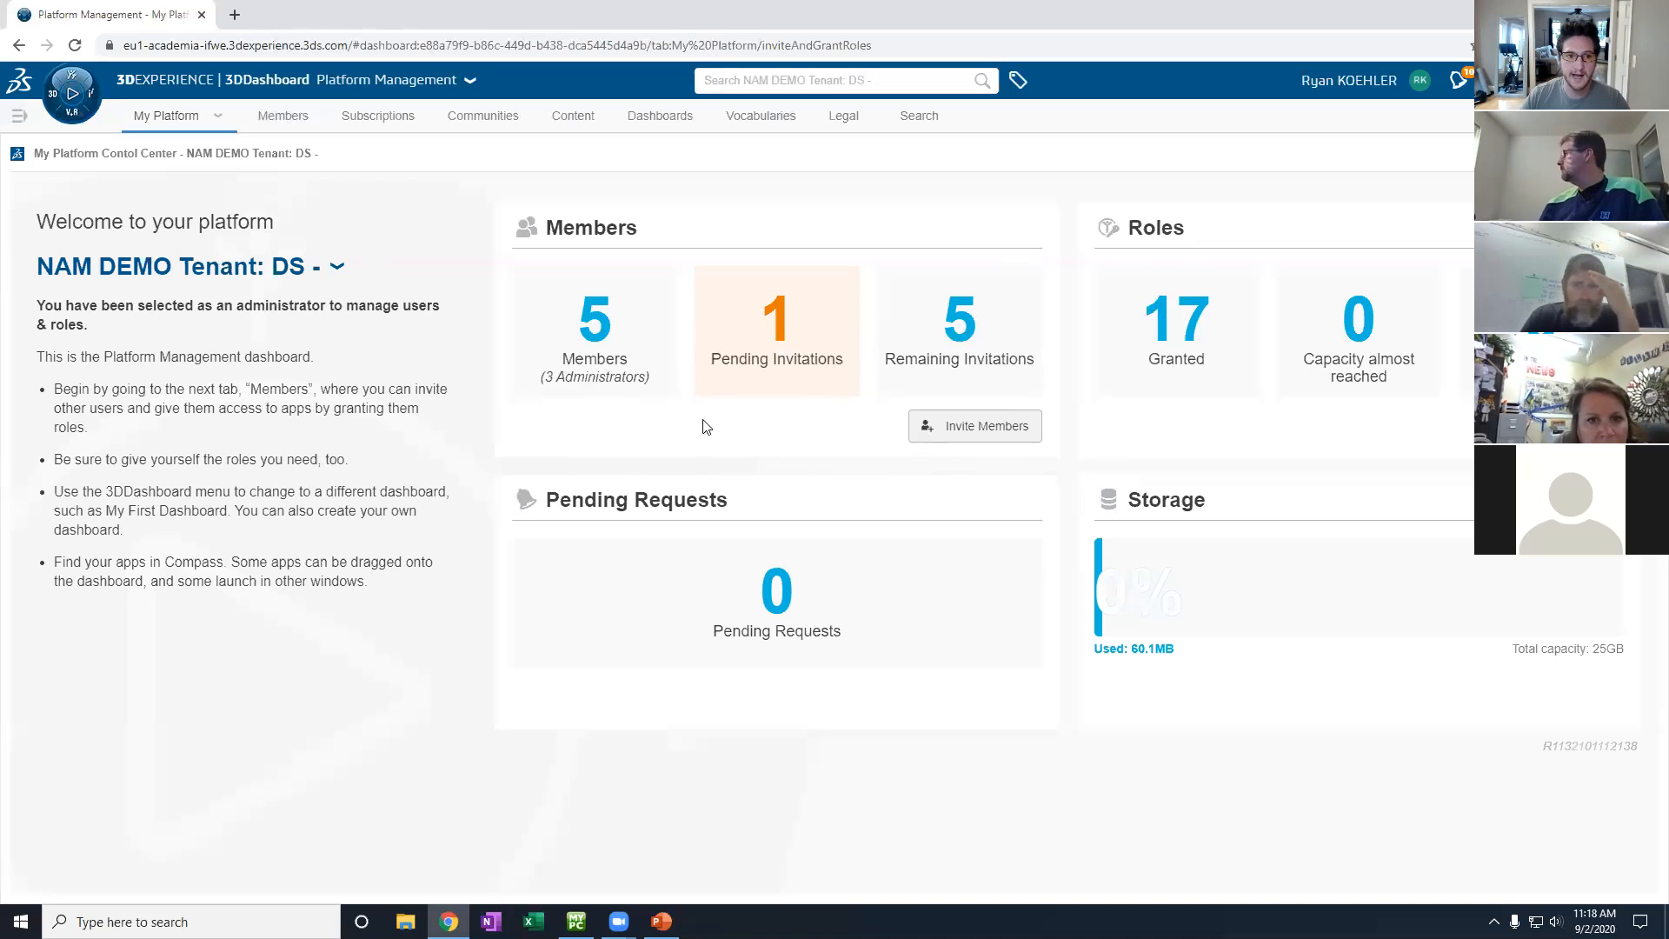
- Show the Members Control Center with its 5 members and 24 roles
click(290, 121)
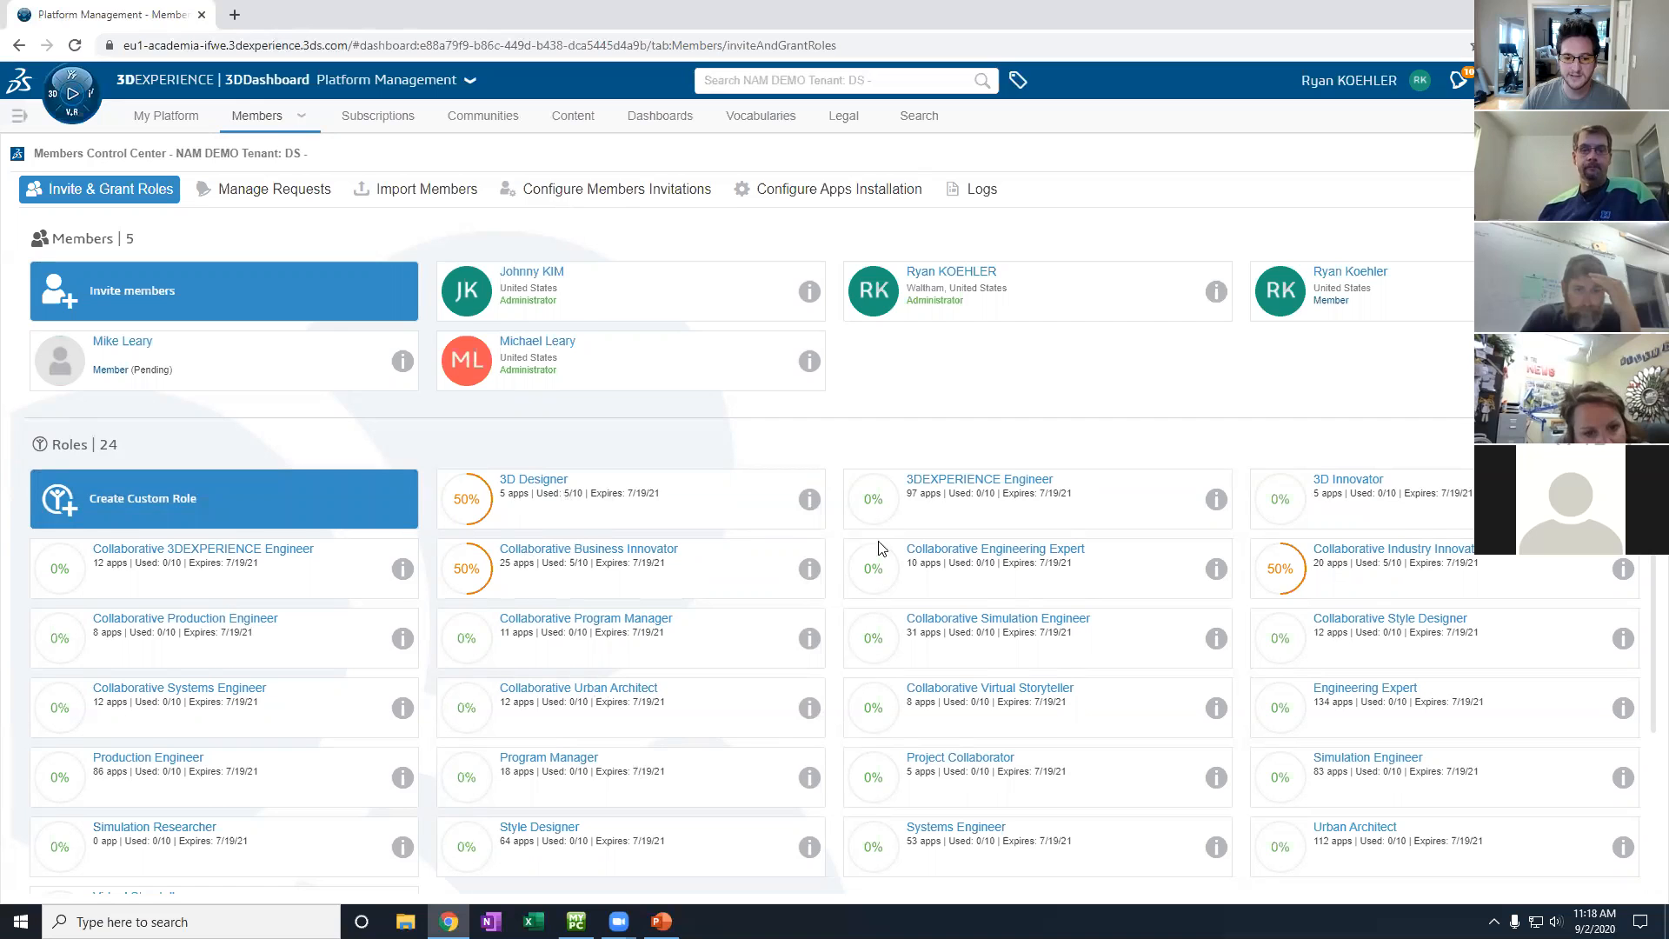
scroll(797, 695, down, 3)
scroll(687, 569, up, 3)
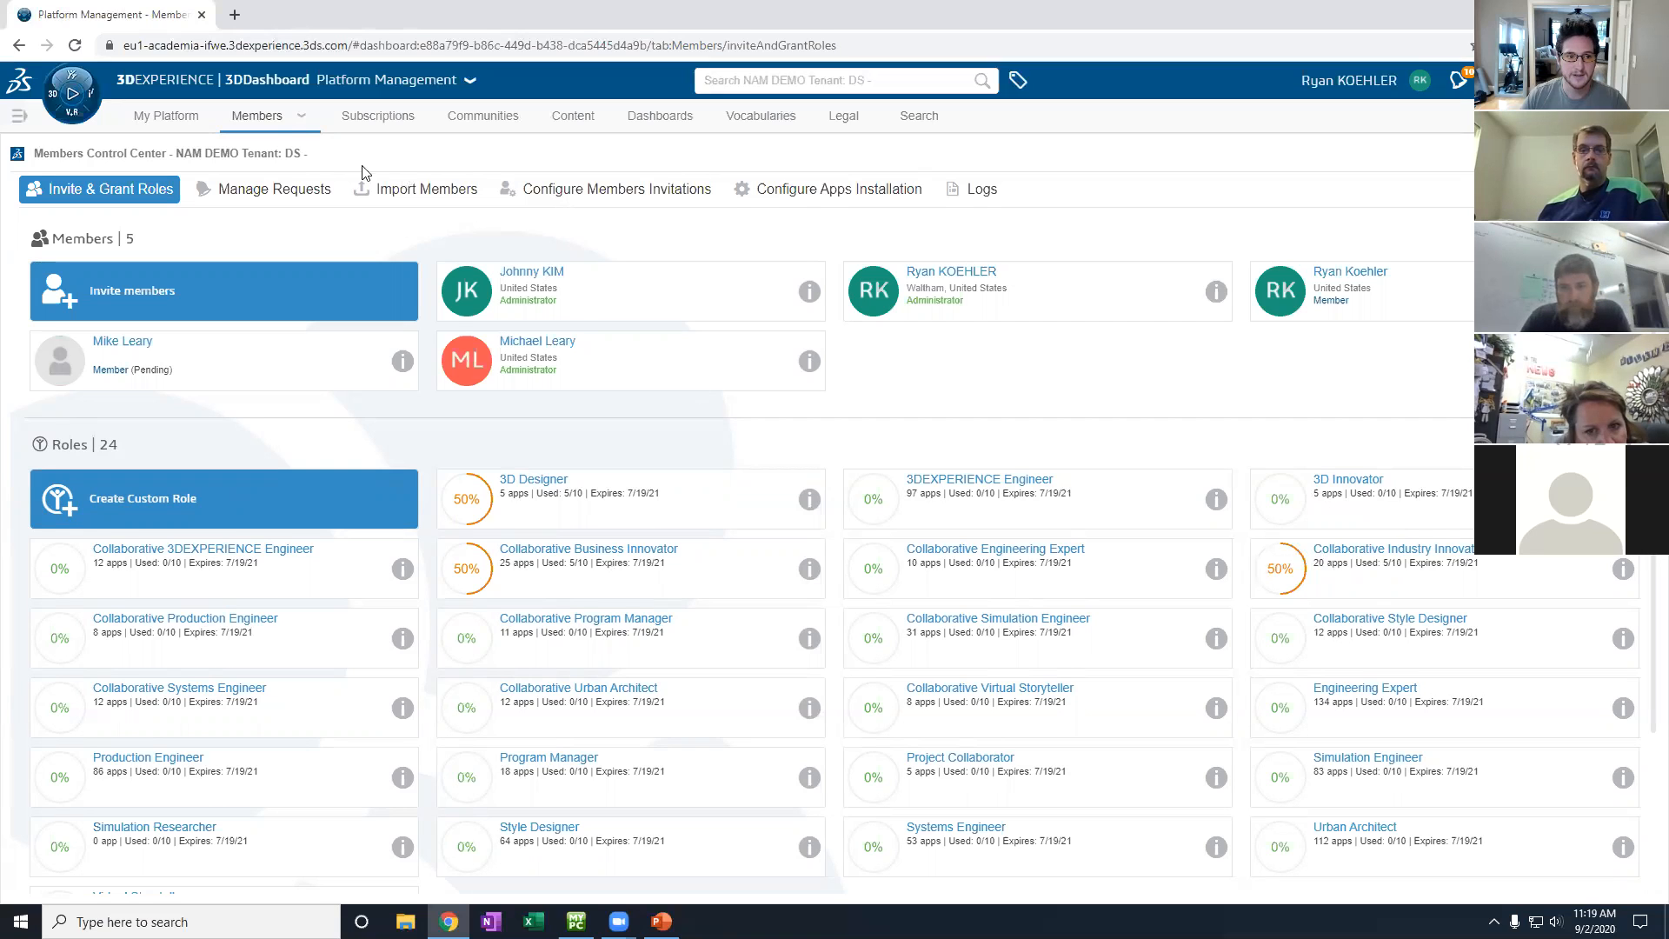
click(135, 287)
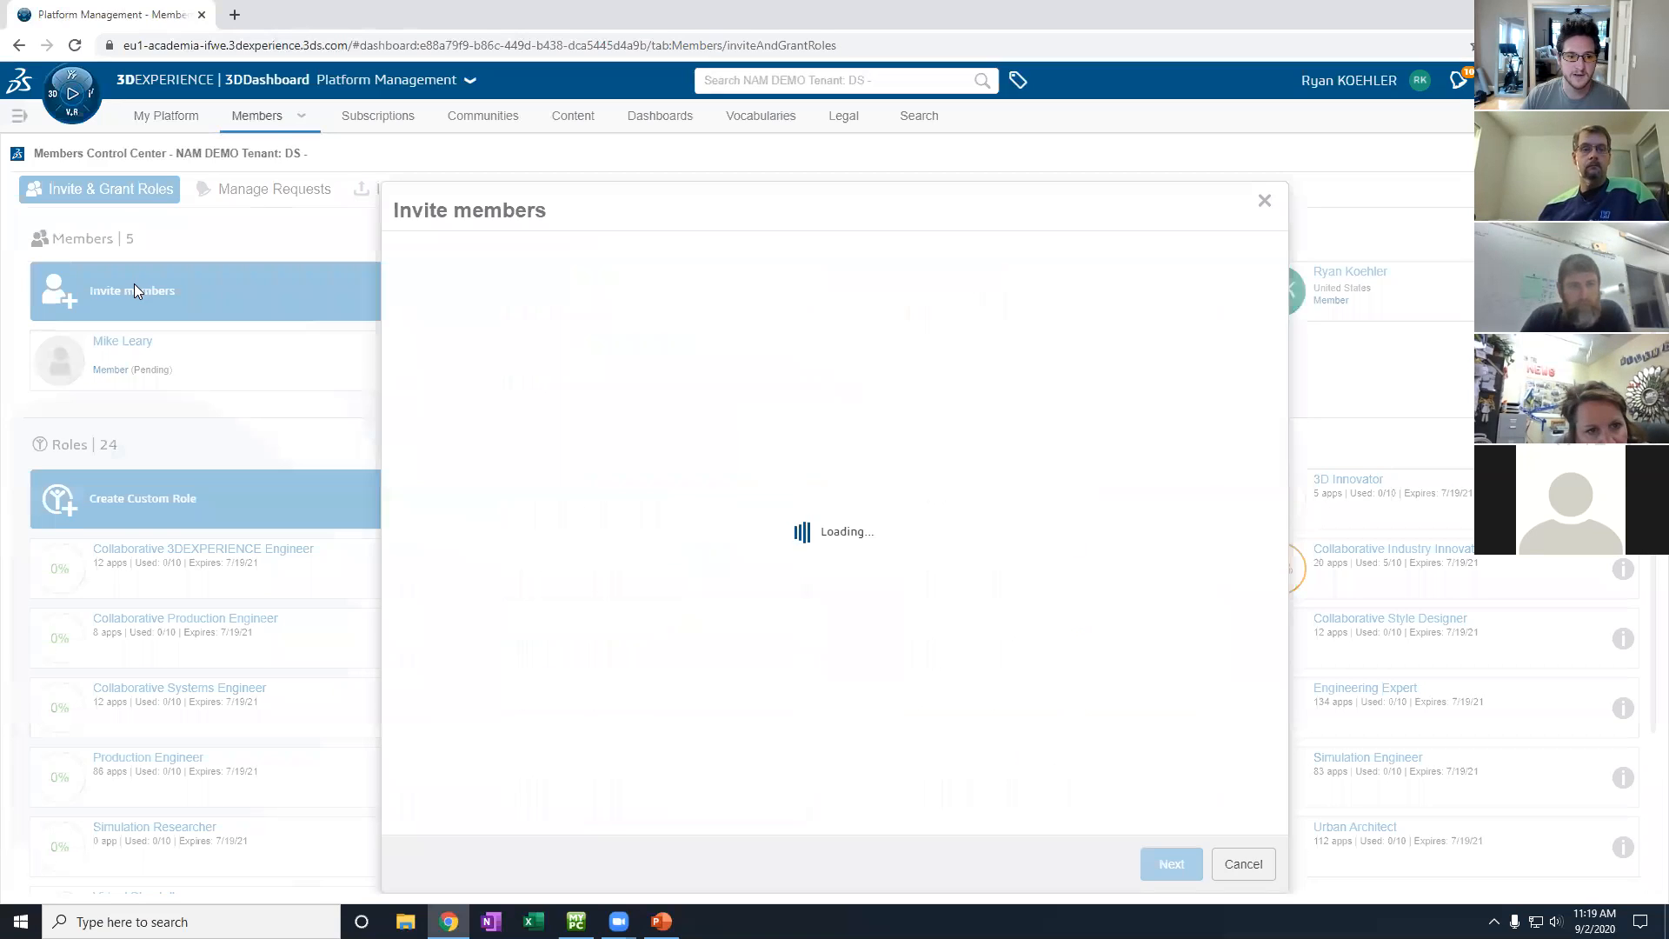
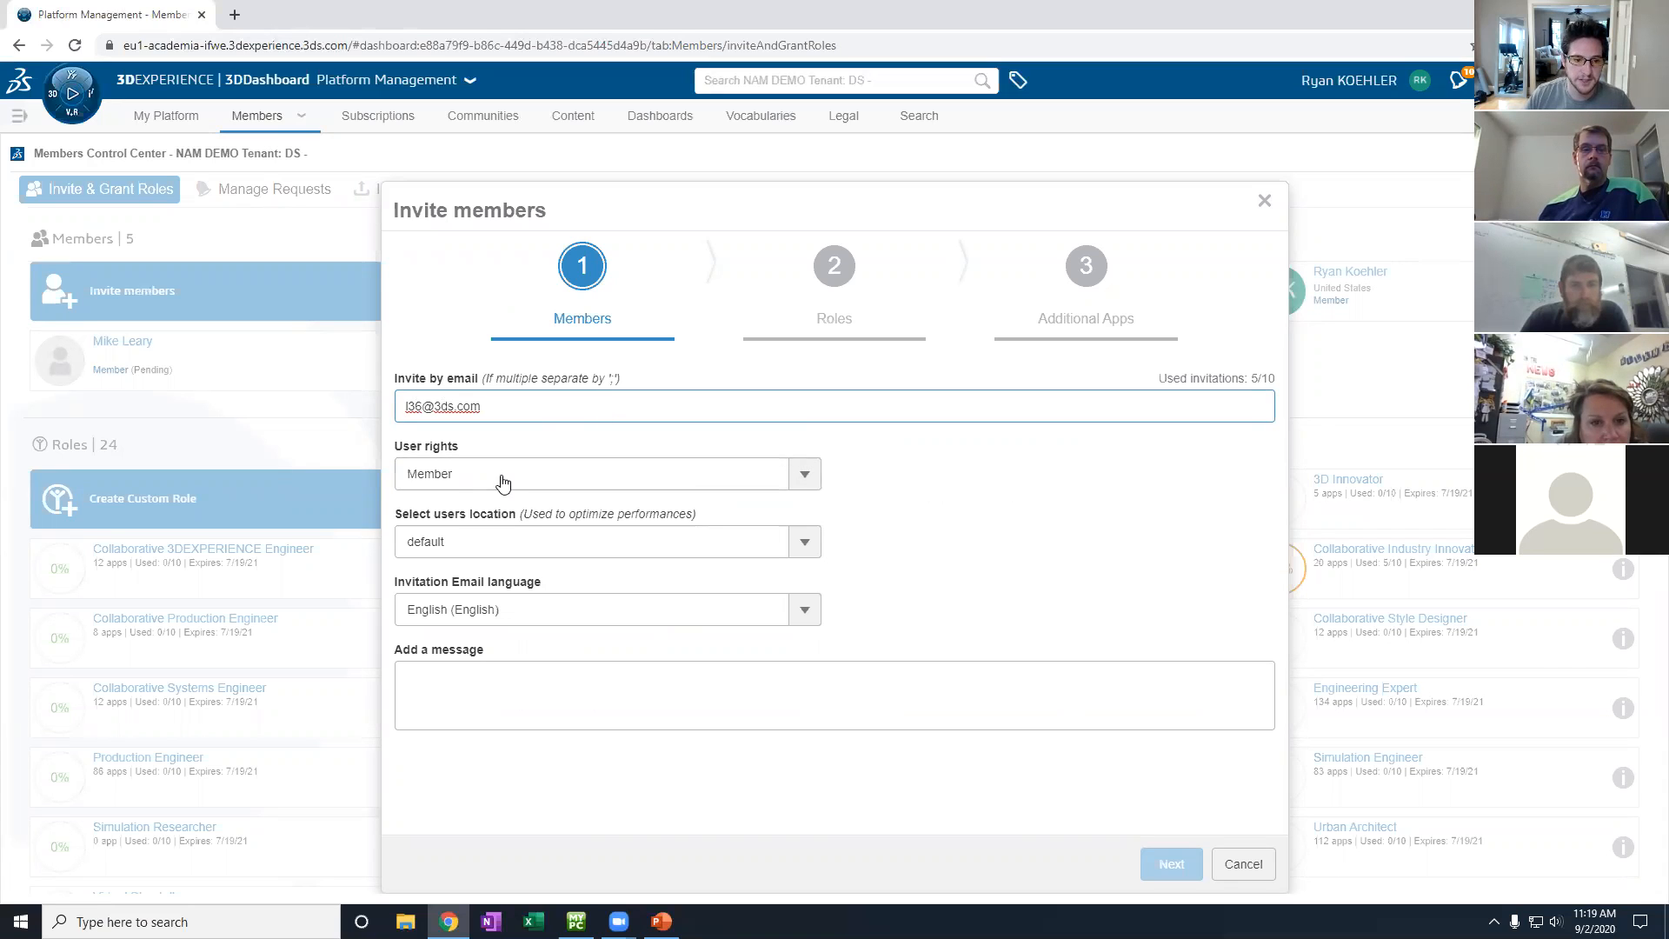
key(Return)
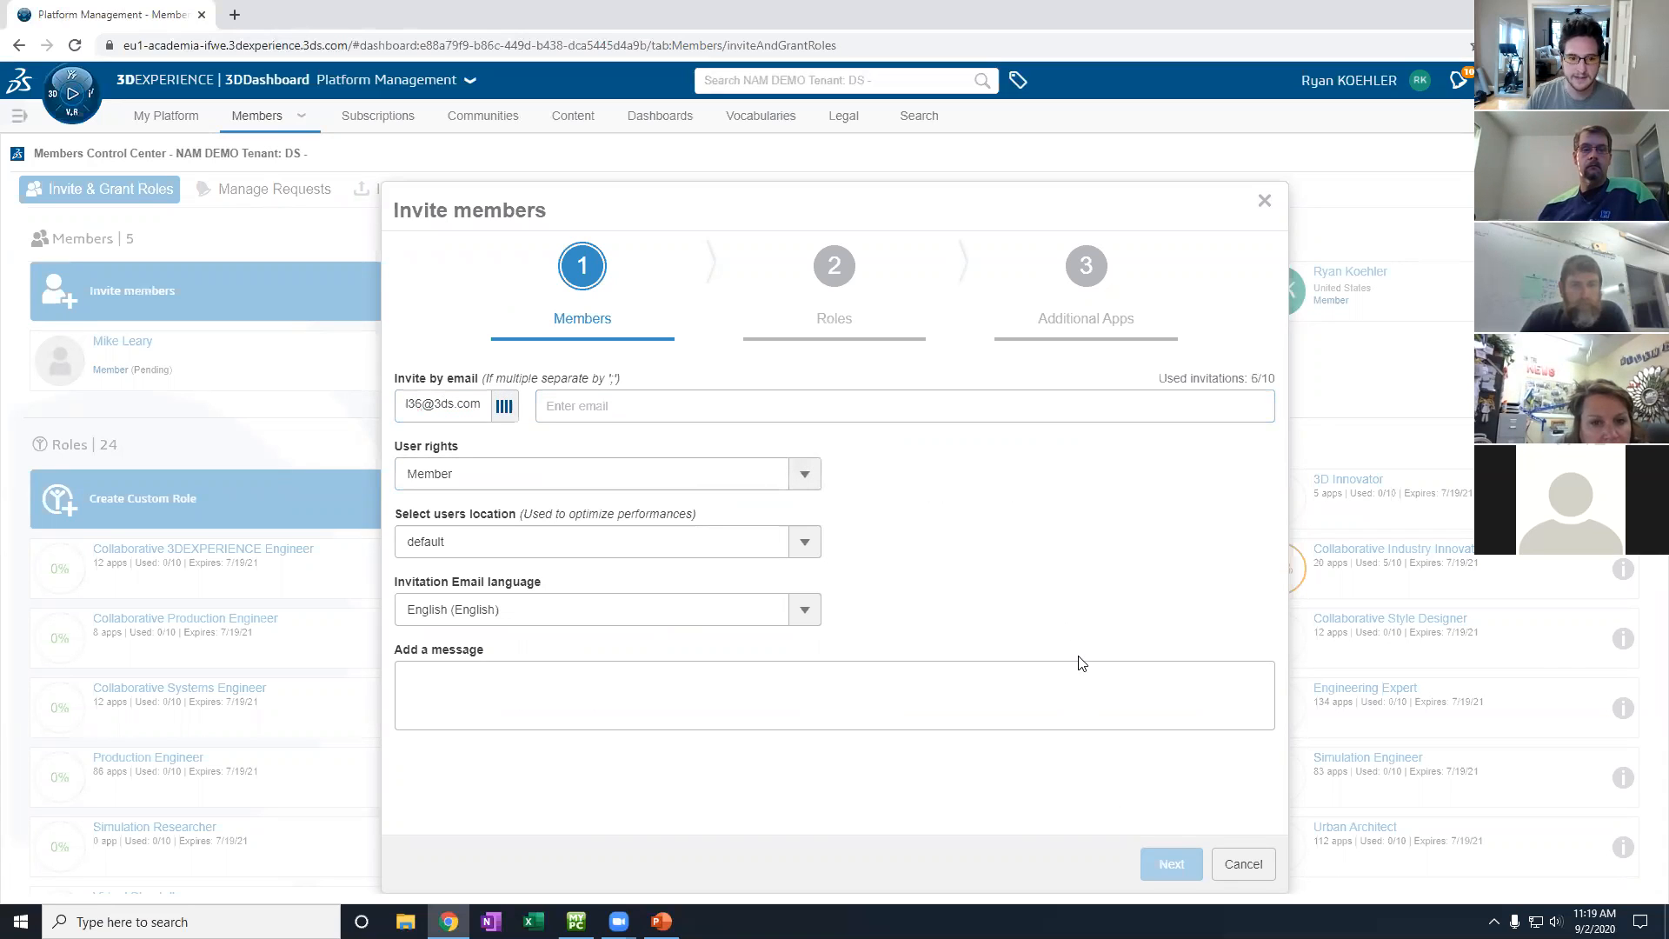
click(1171, 879)
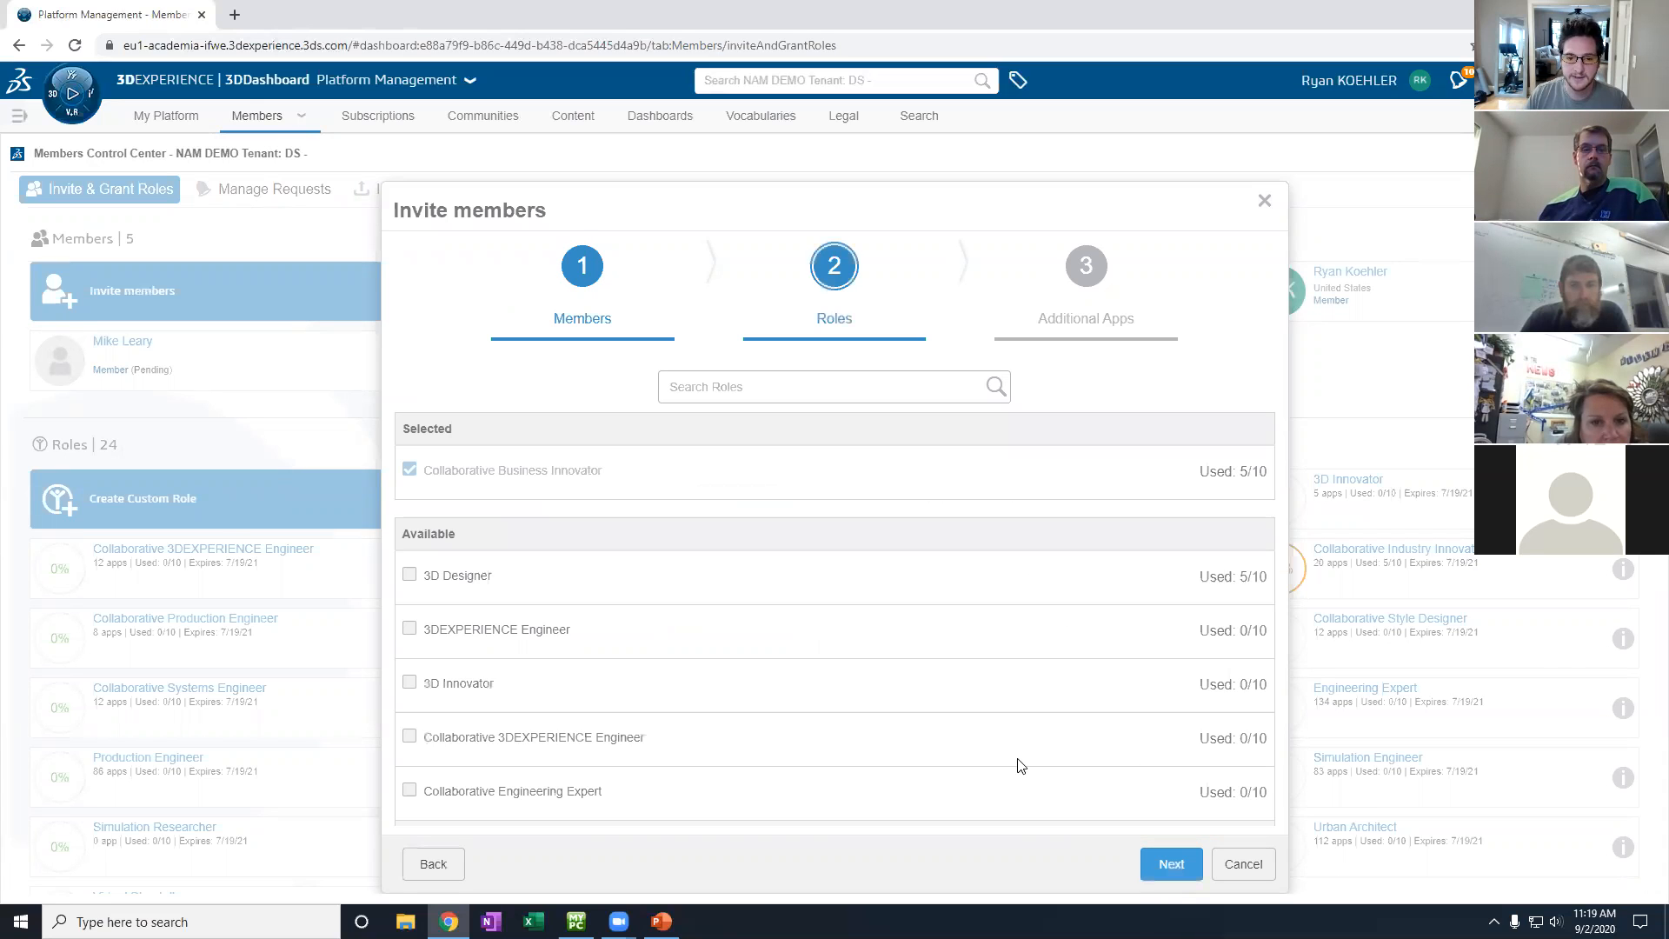
click(408, 578)
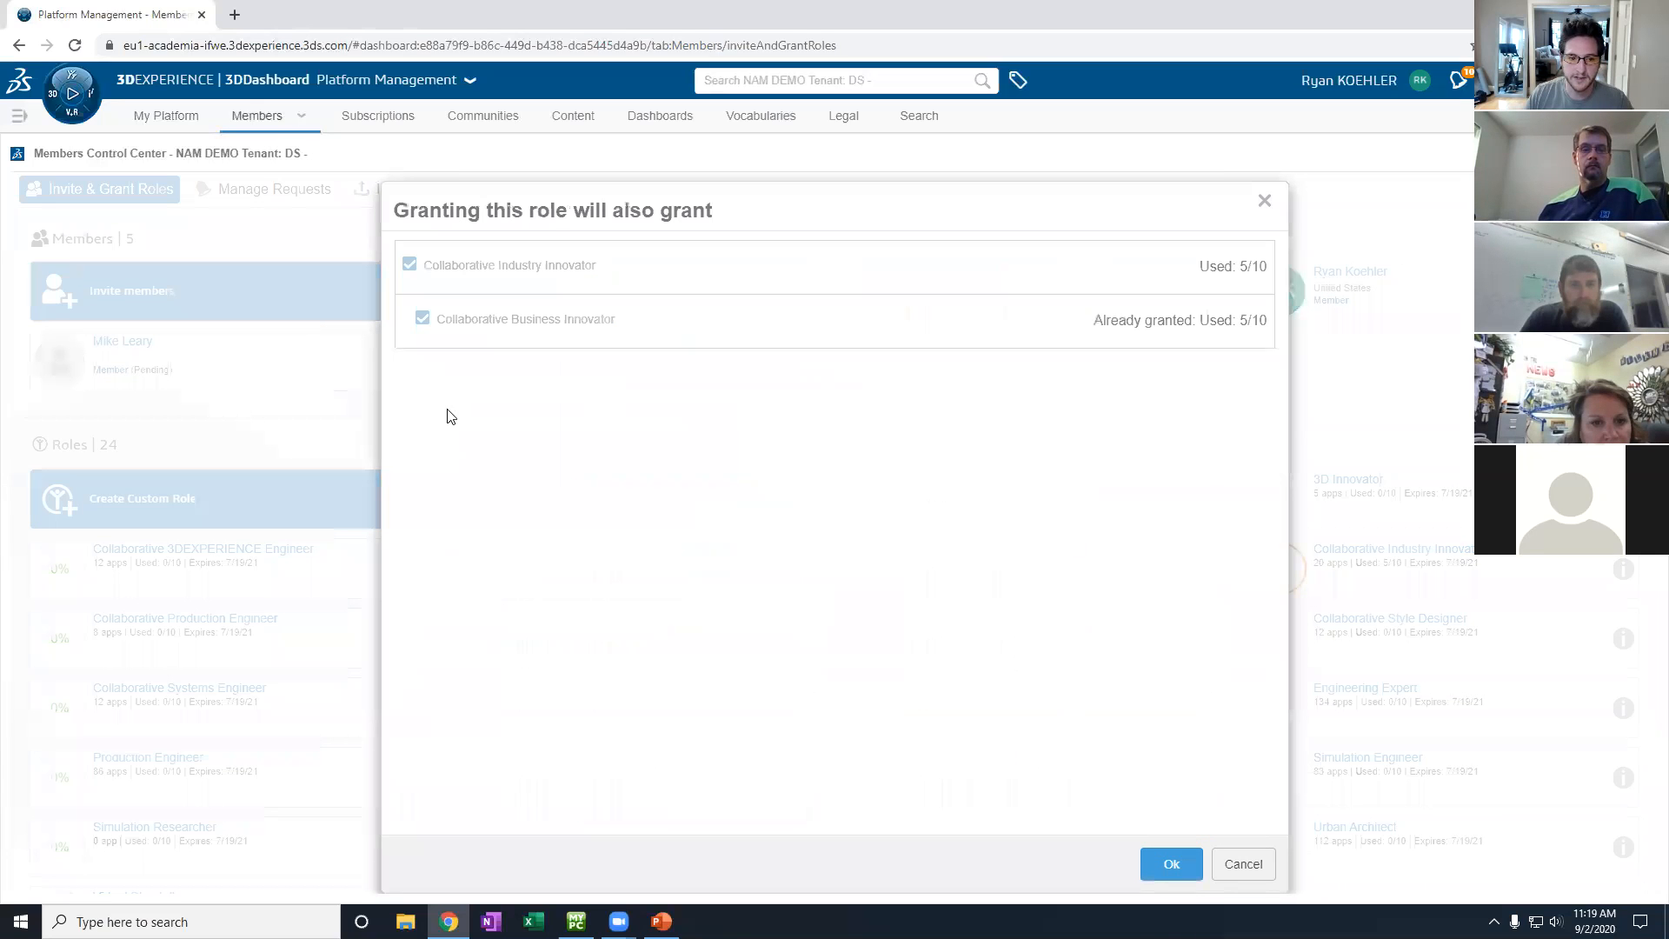
click(1172, 864)
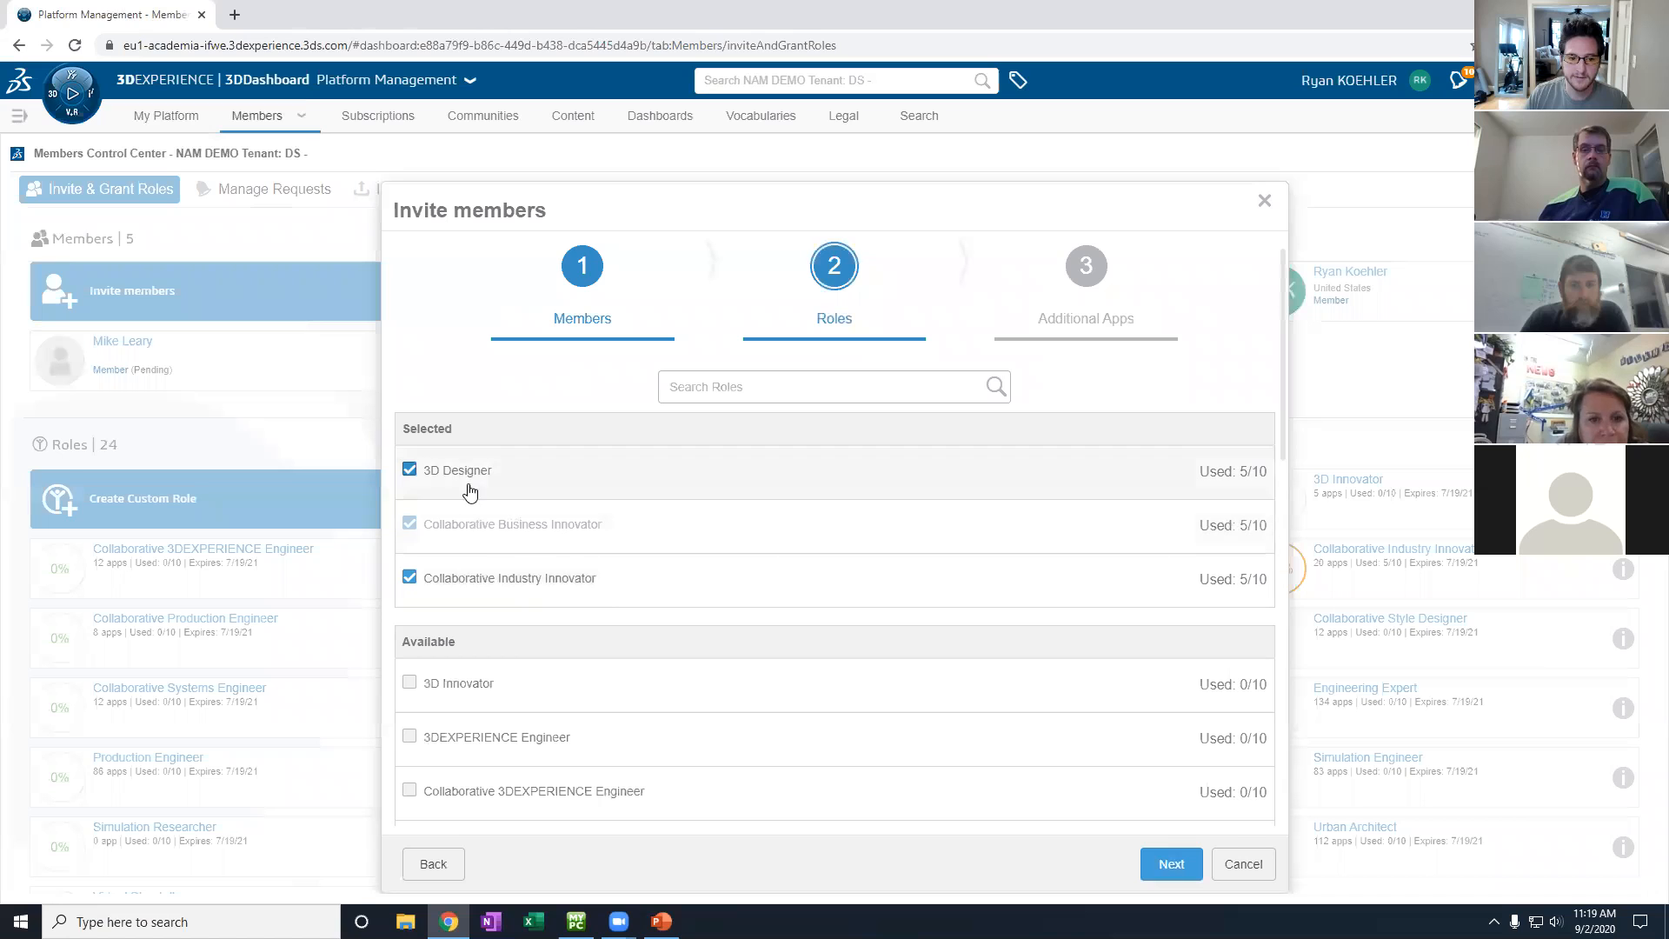
click(1163, 872)
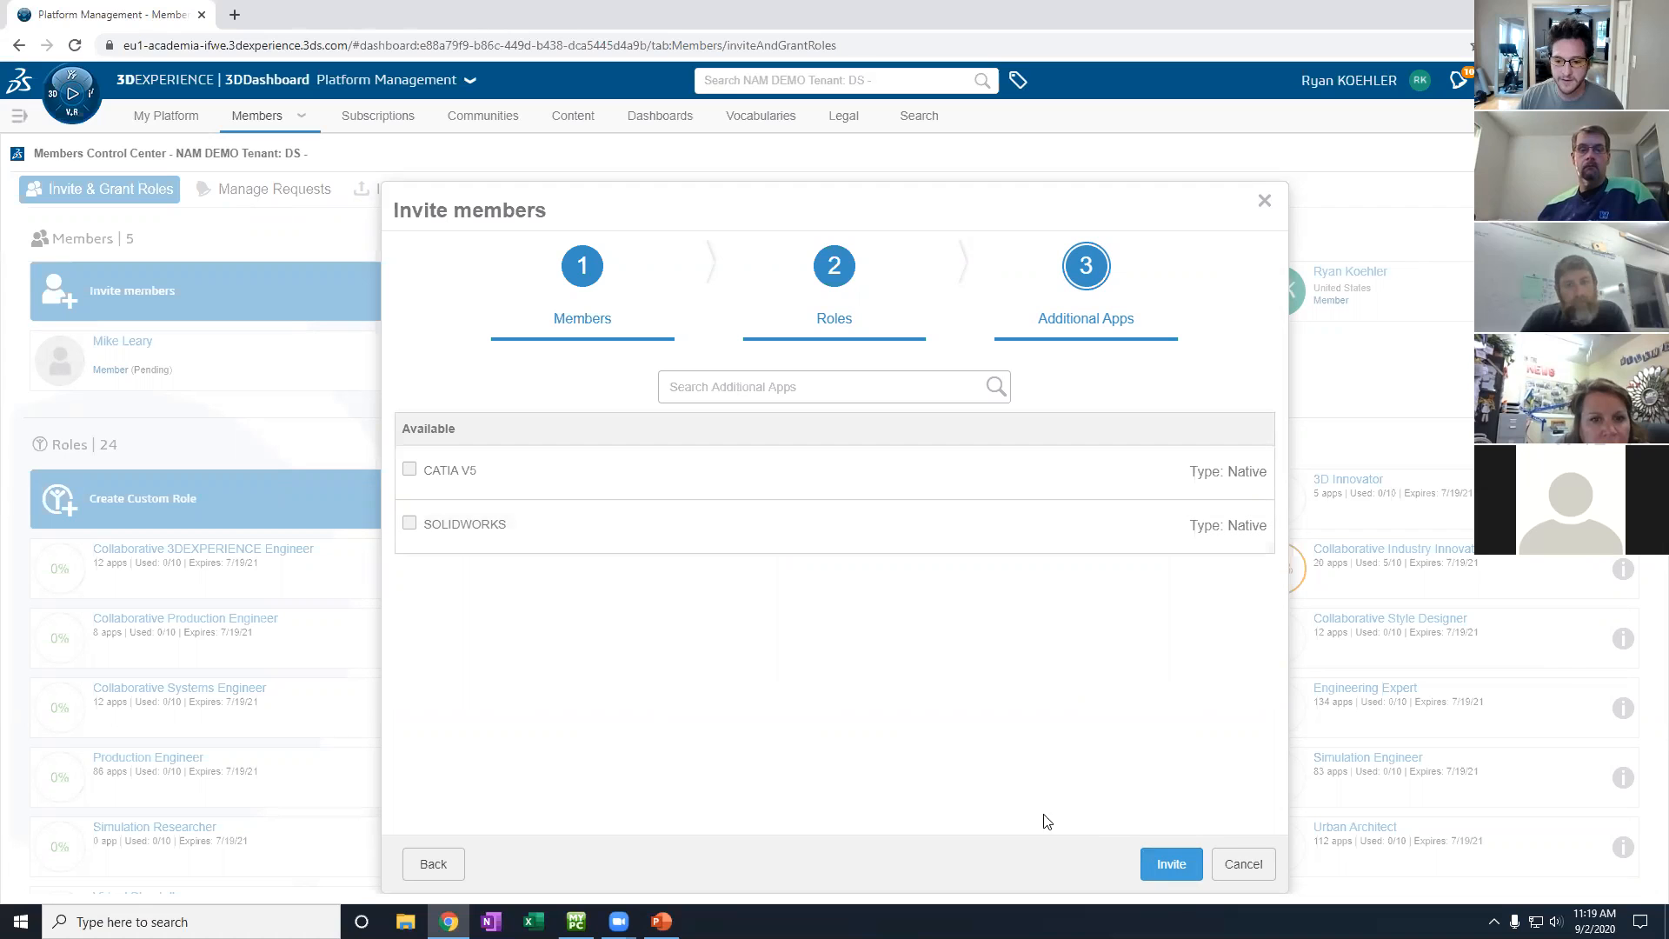
click(1242, 874)
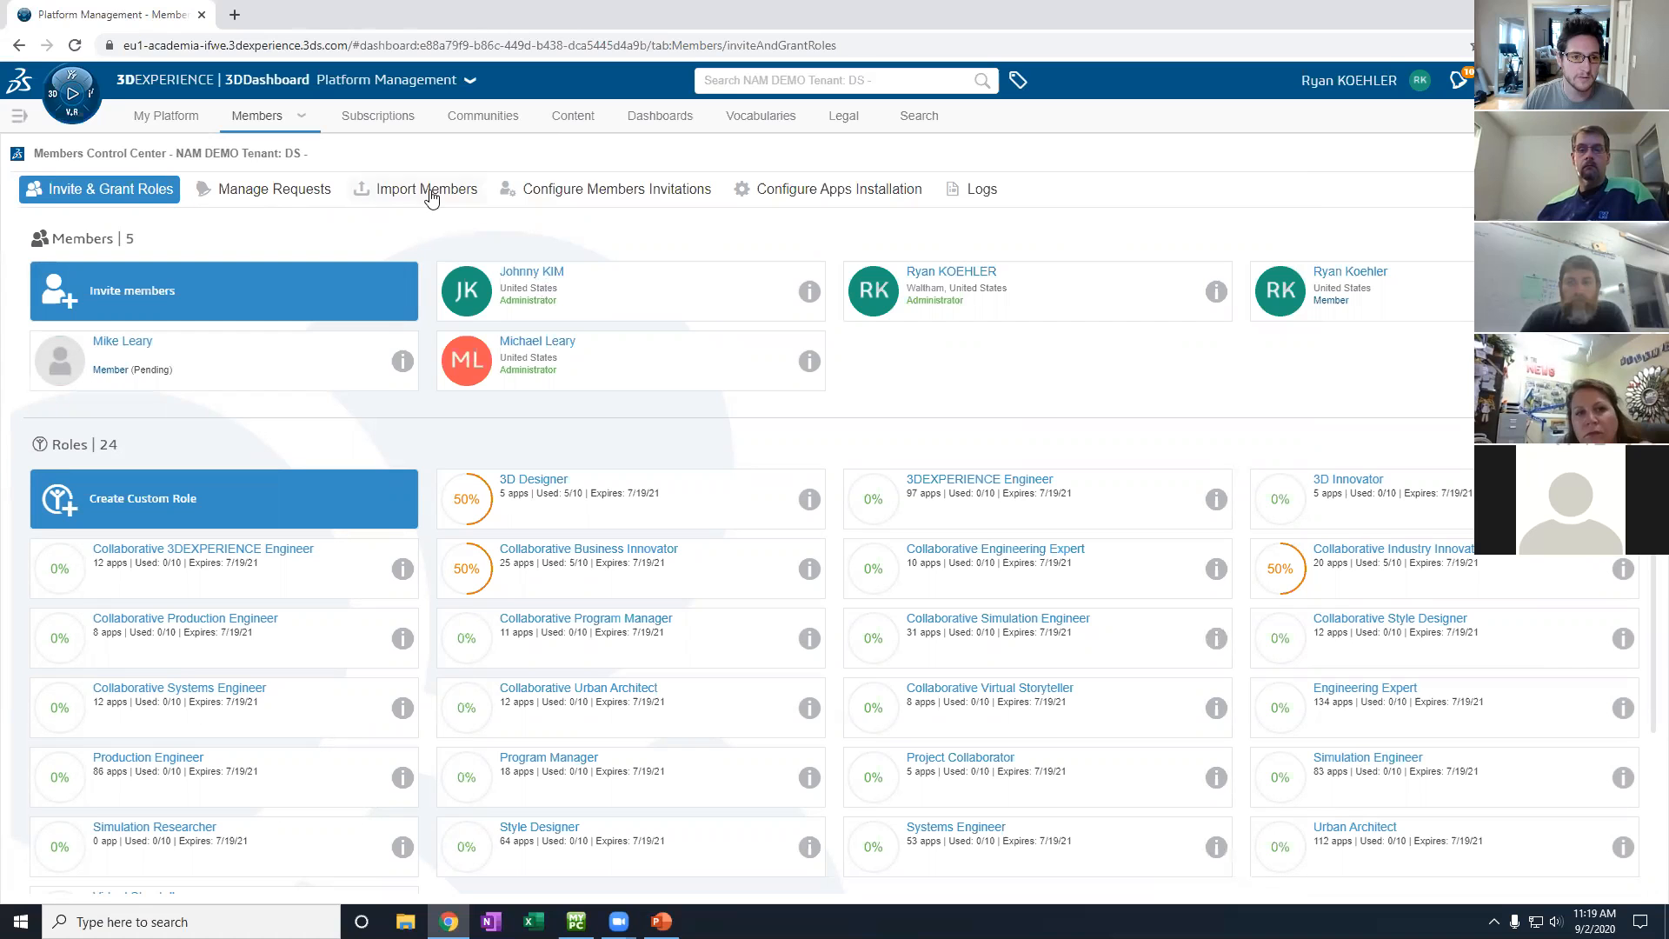
- Reopen the dashboard list, select Class 1, and collapse the list again
click(20, 117)
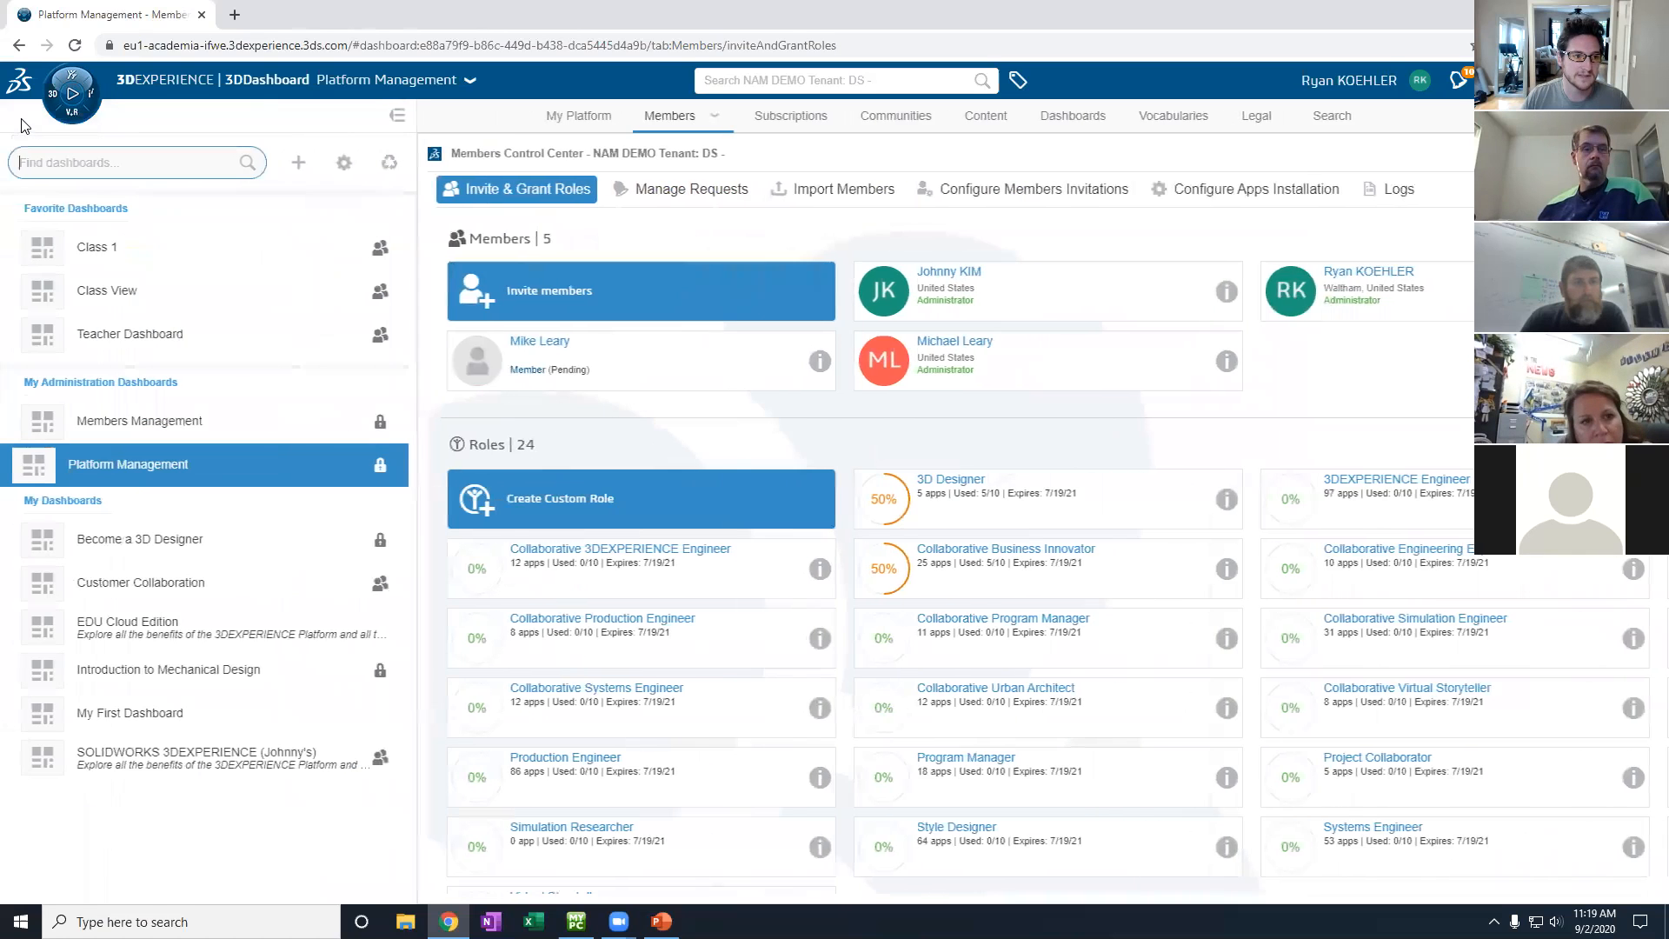
click(121, 264)
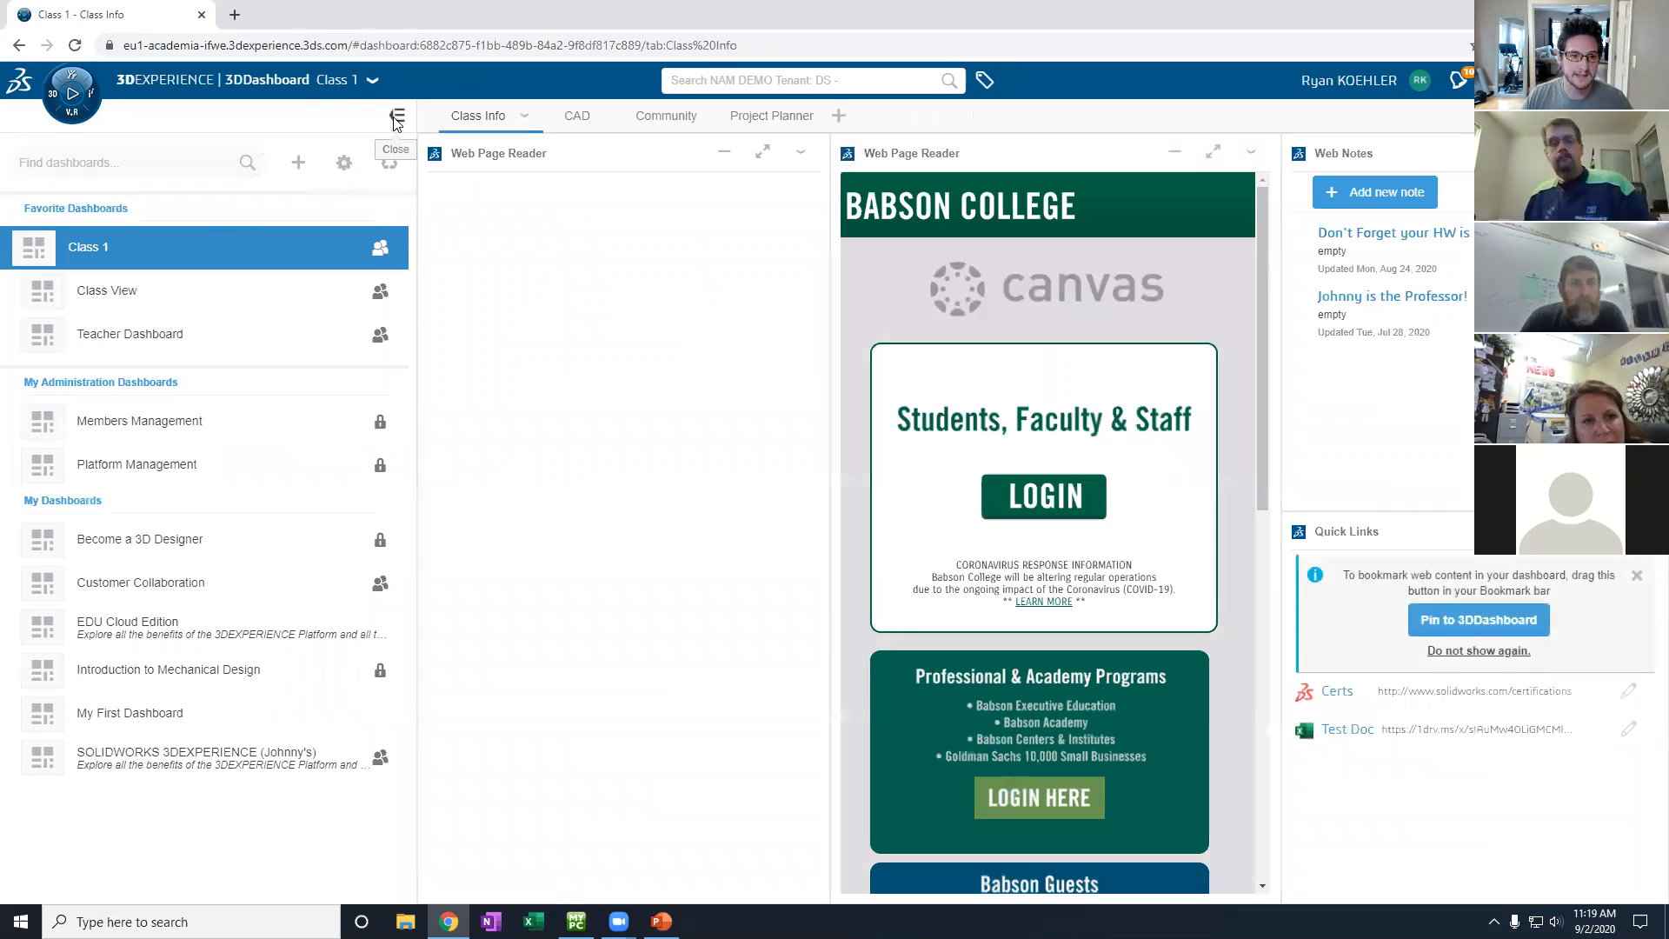
click(397, 119)
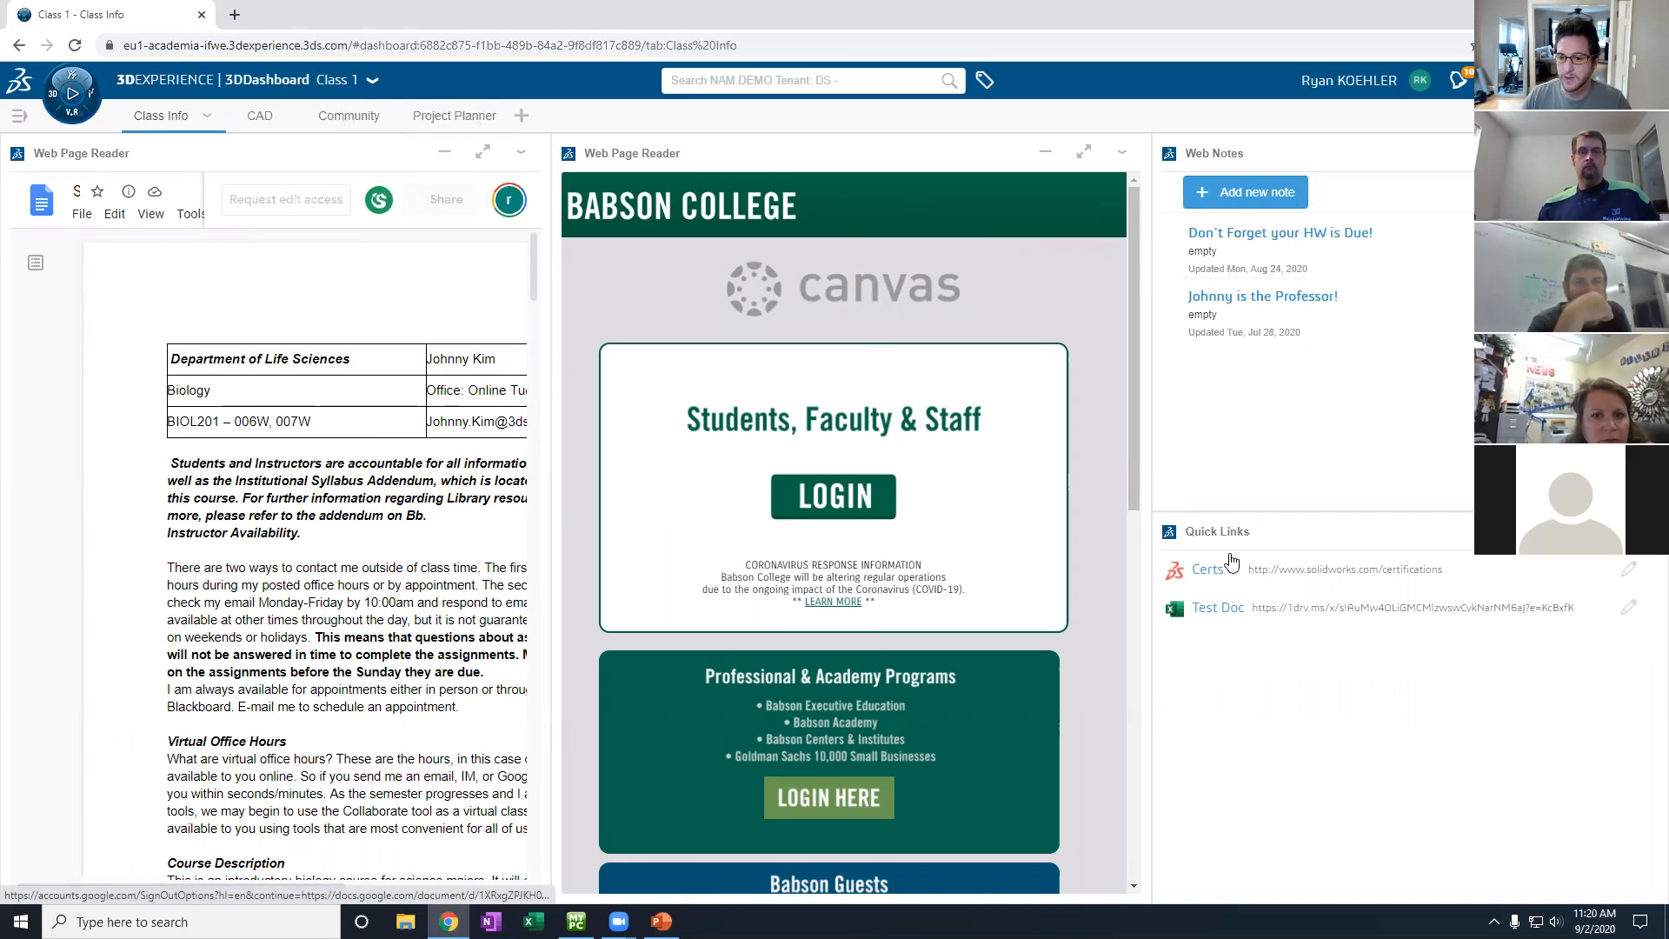
click(72, 93)
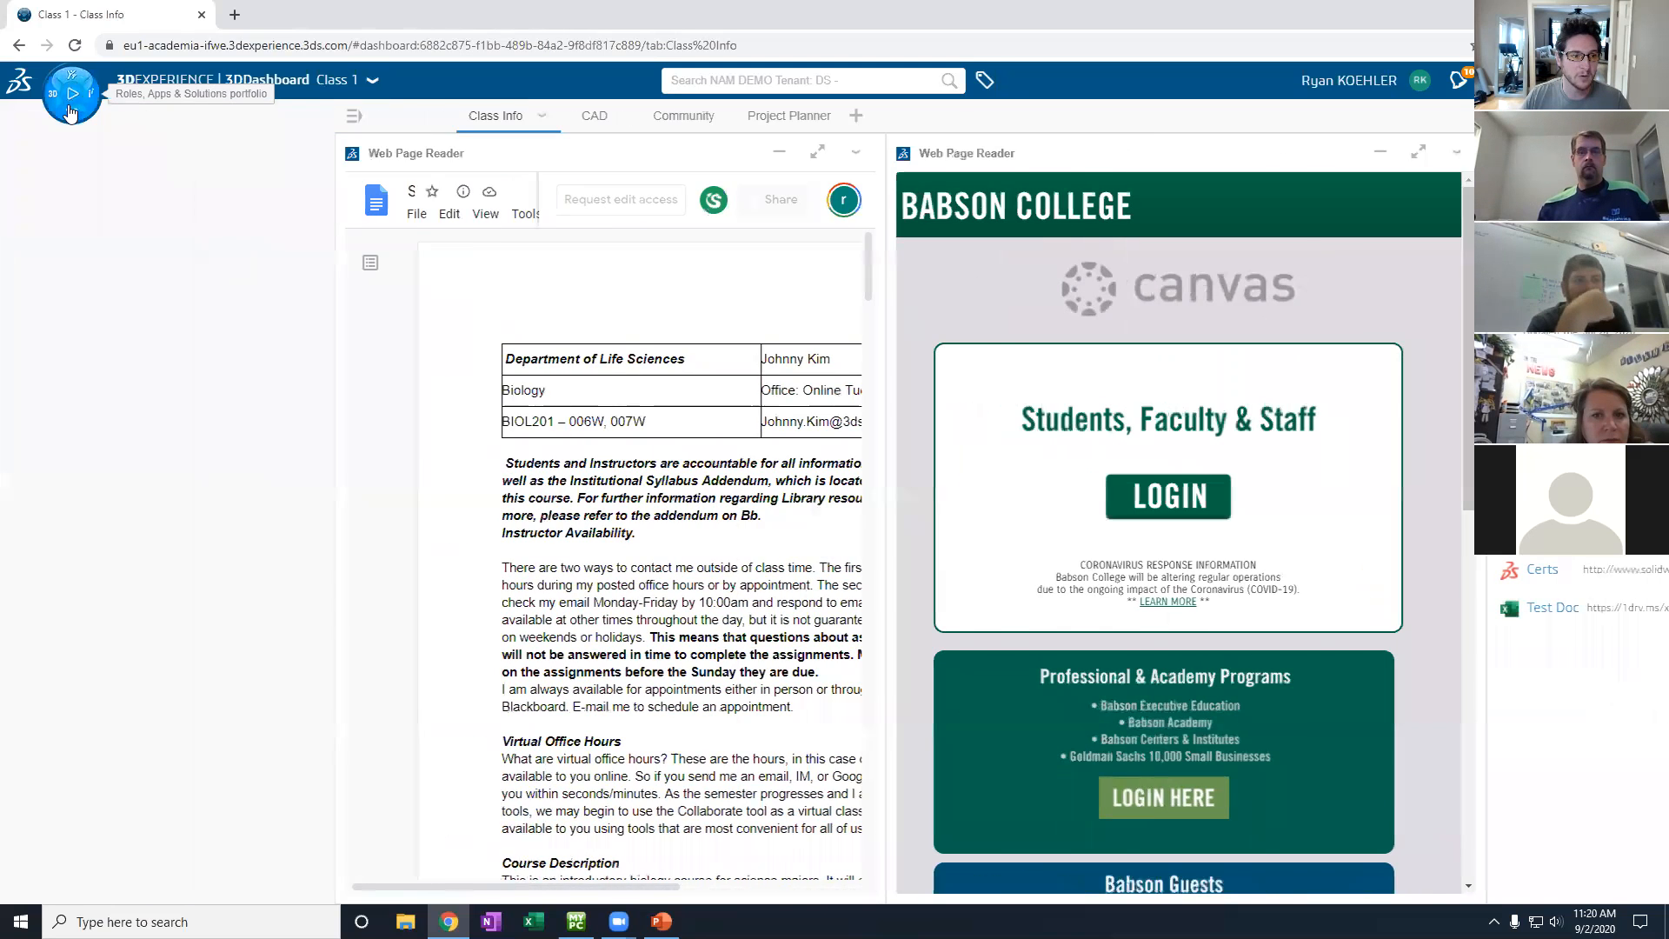
scroll(364, 469, down, 10)
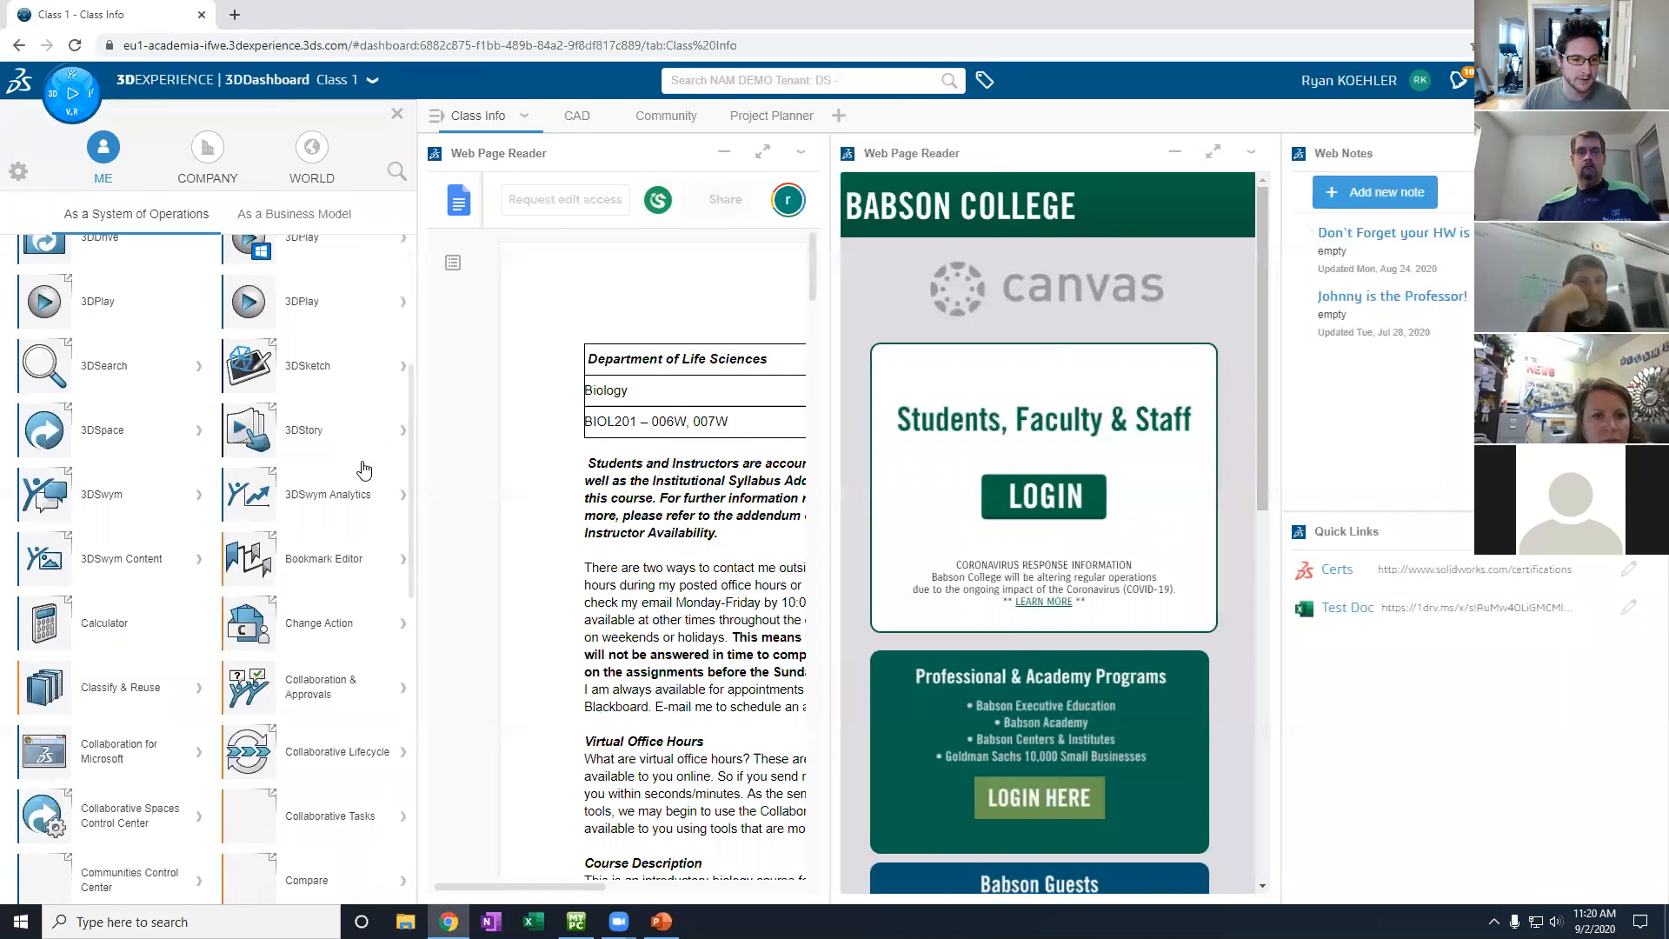
scroll(363, 470, down, 1)
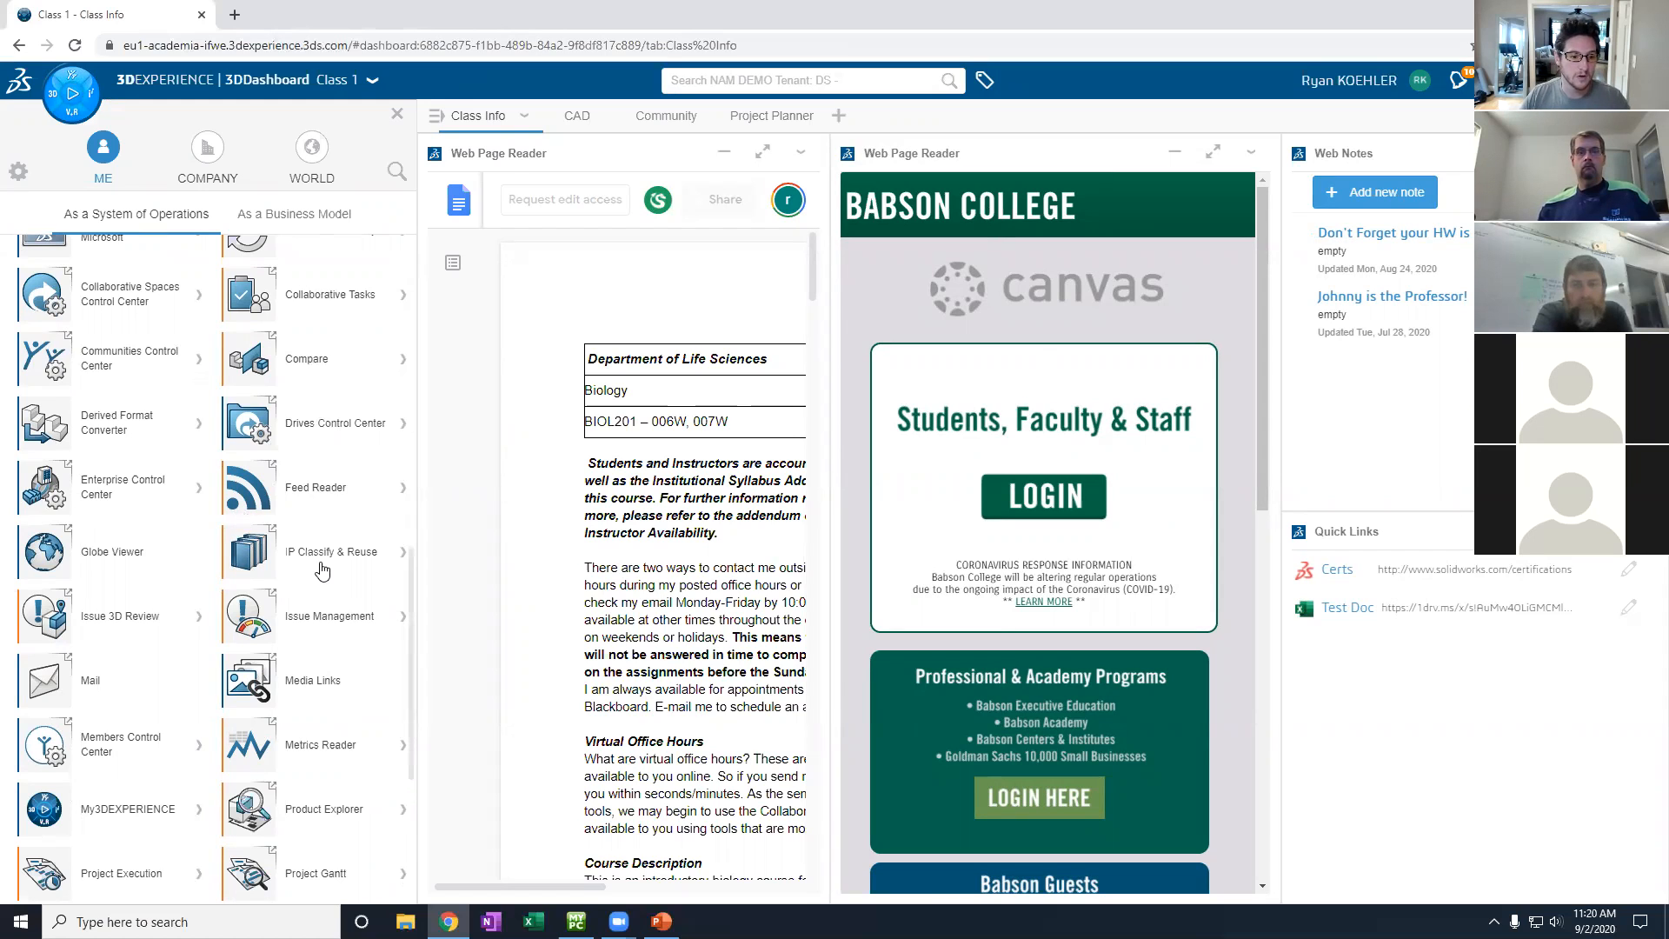
scroll(252, 487, up, 10)
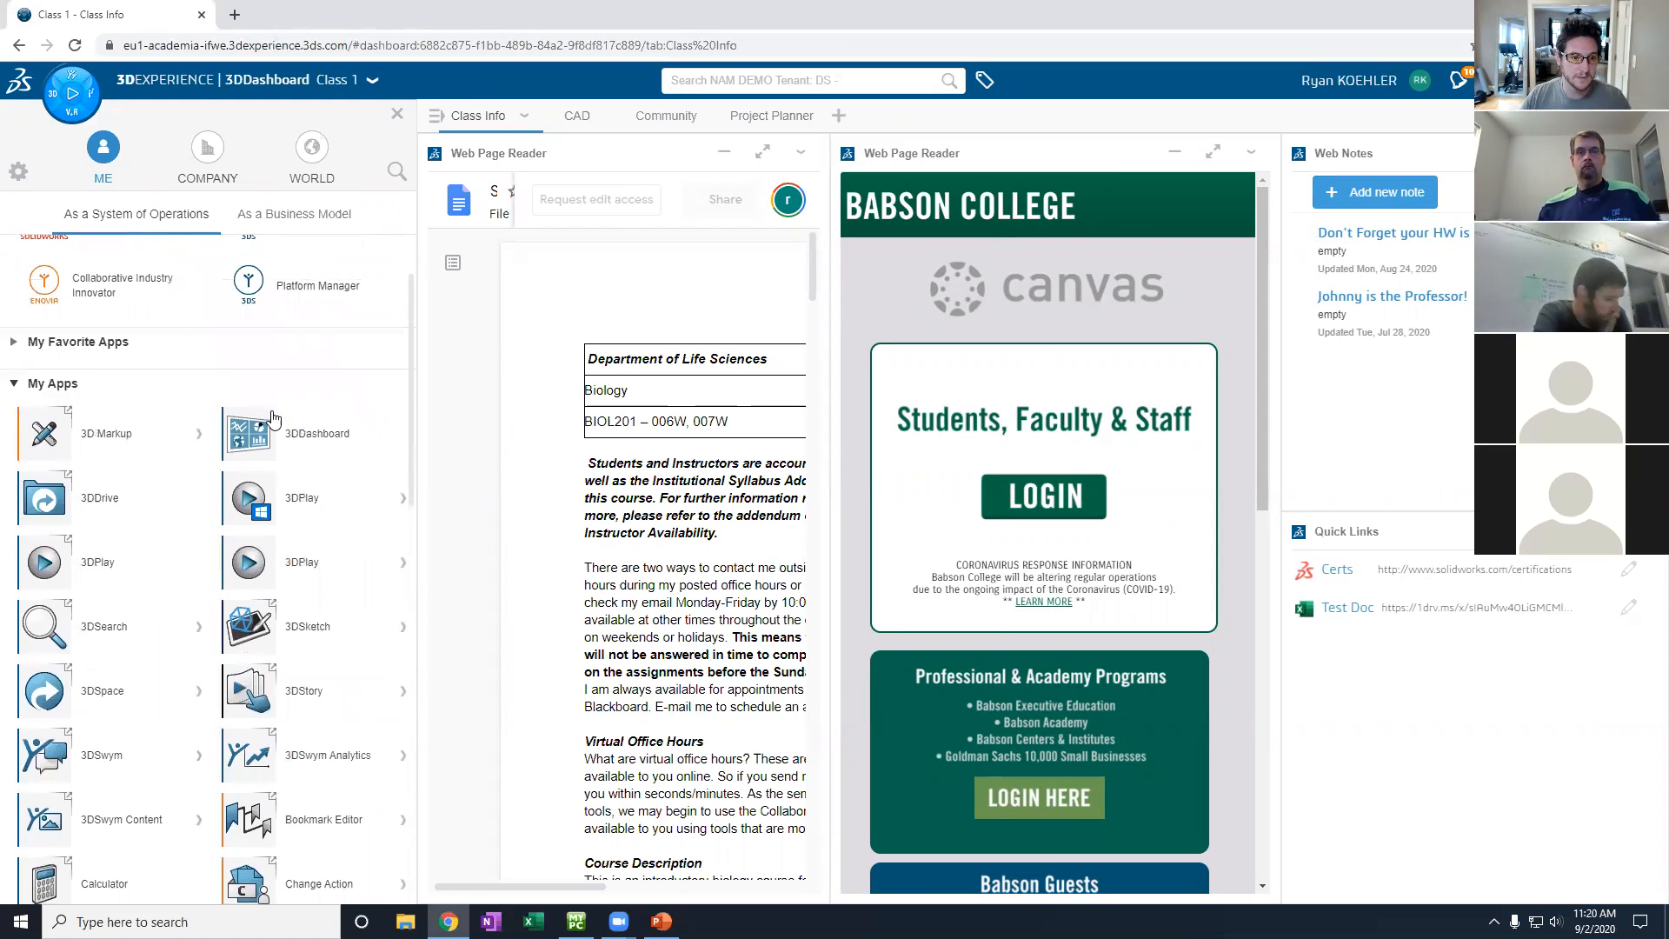
click(397, 114)
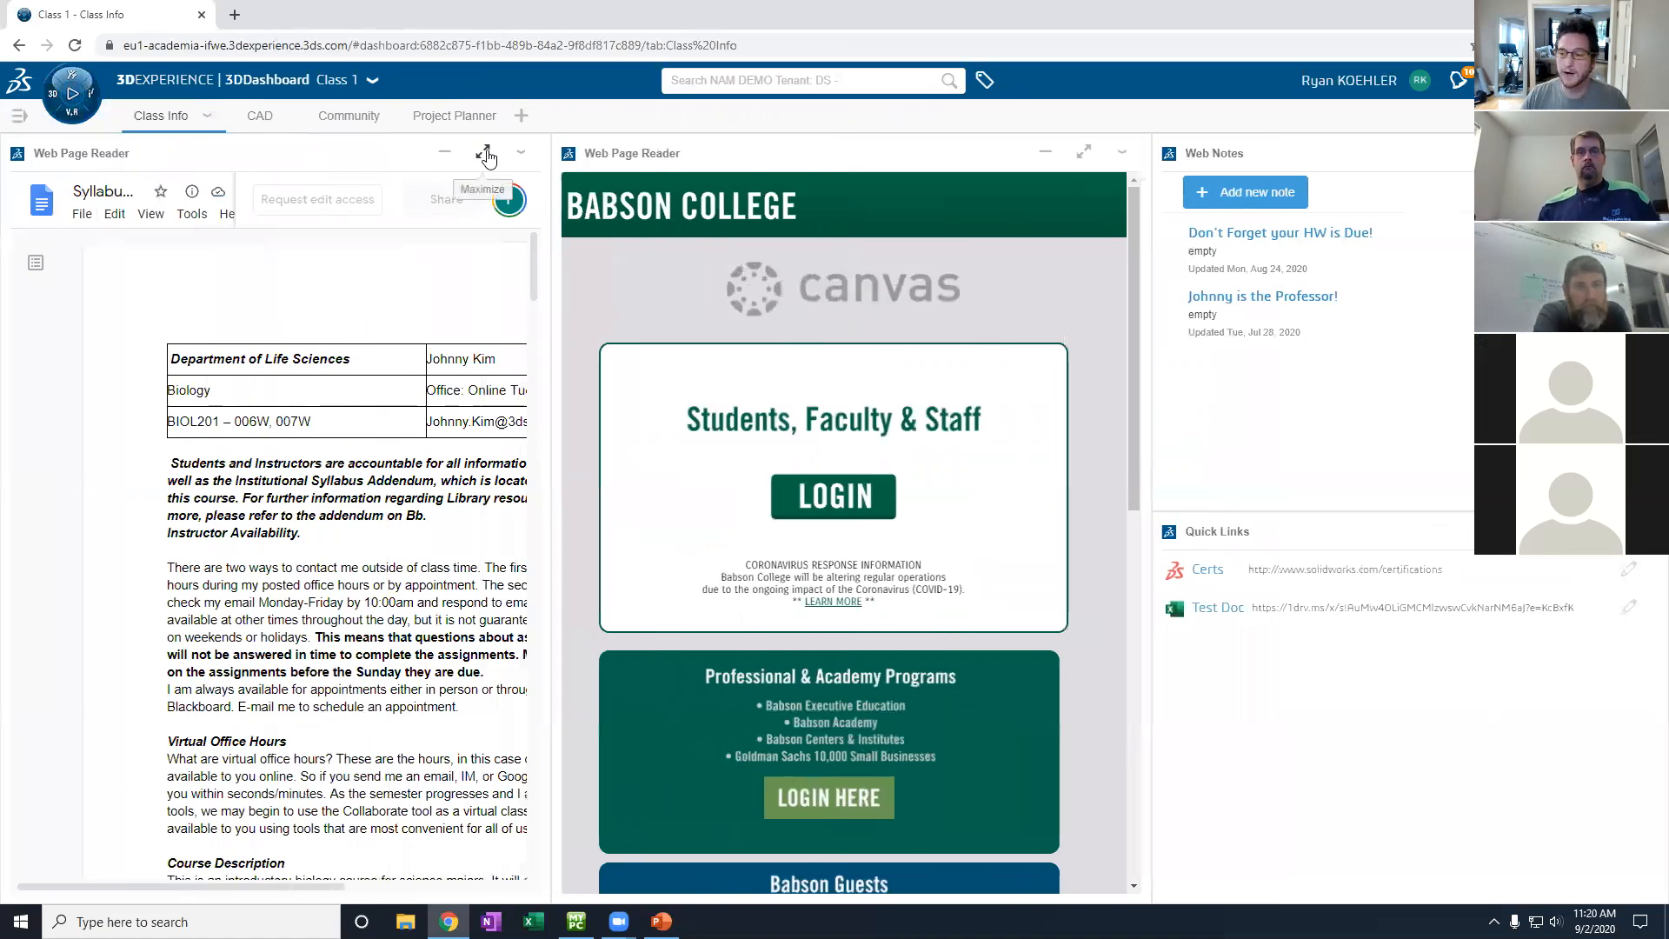
- Enlarge the Syllabus Example document, browse it, and try selecting its text
click(486, 155)
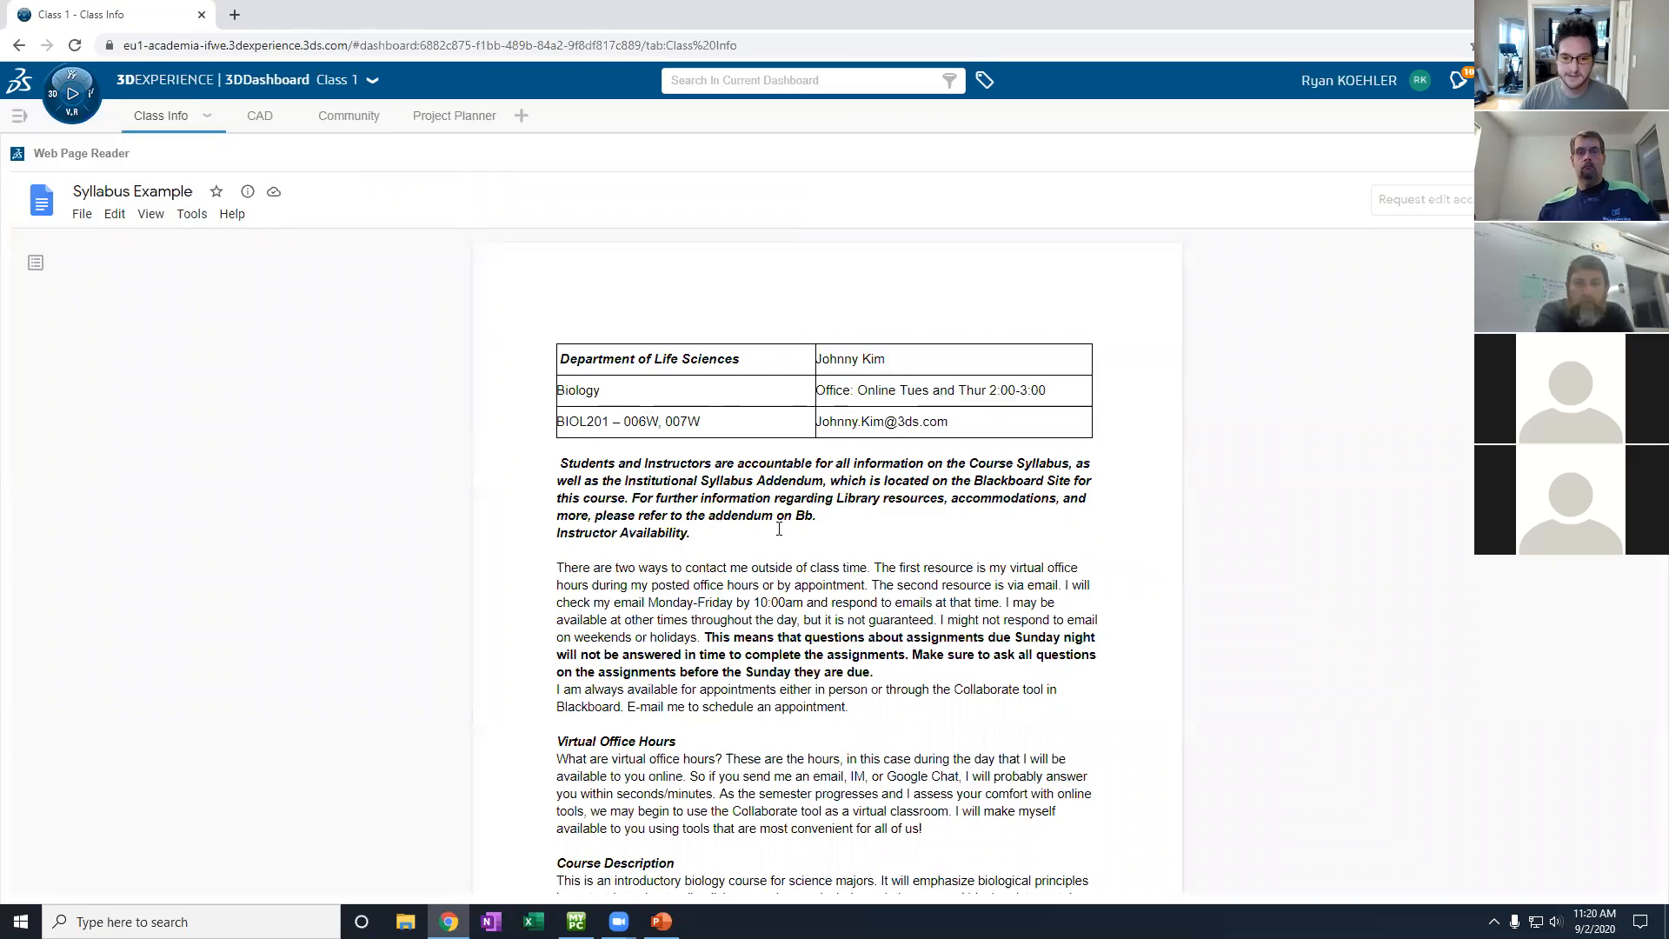
scroll(779, 529, down, 15)
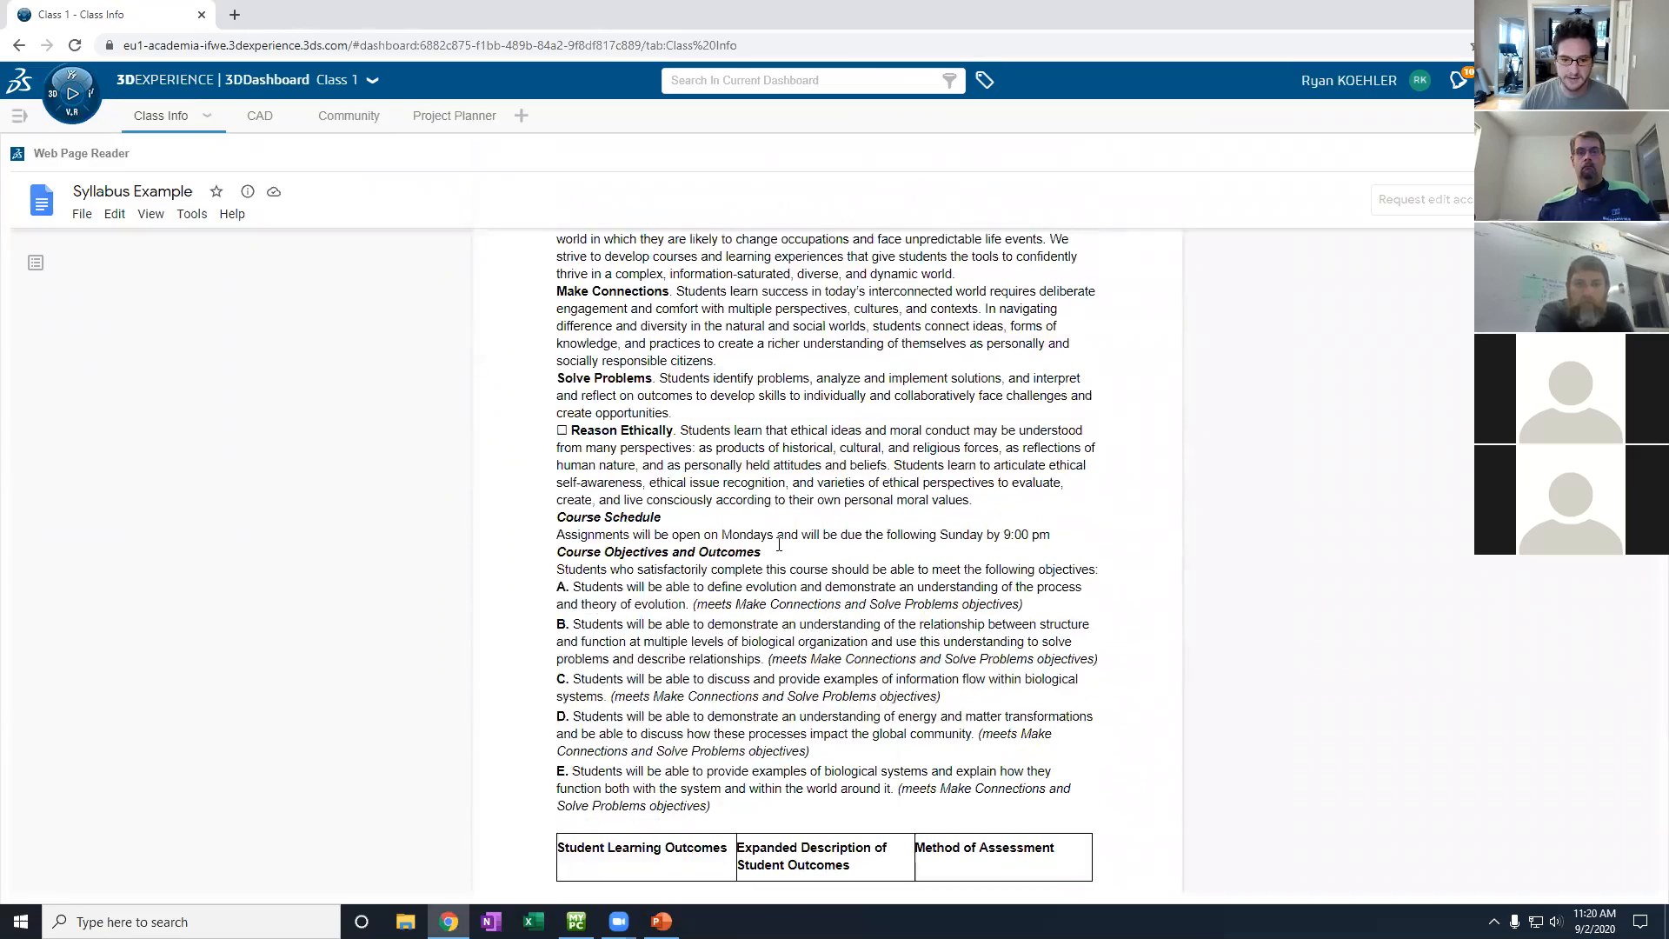
scroll(779, 556, down, 6)
scroll(783, 557, up, 8)
scroll(785, 558, up, 15)
drag(530, 521, 713, 690)
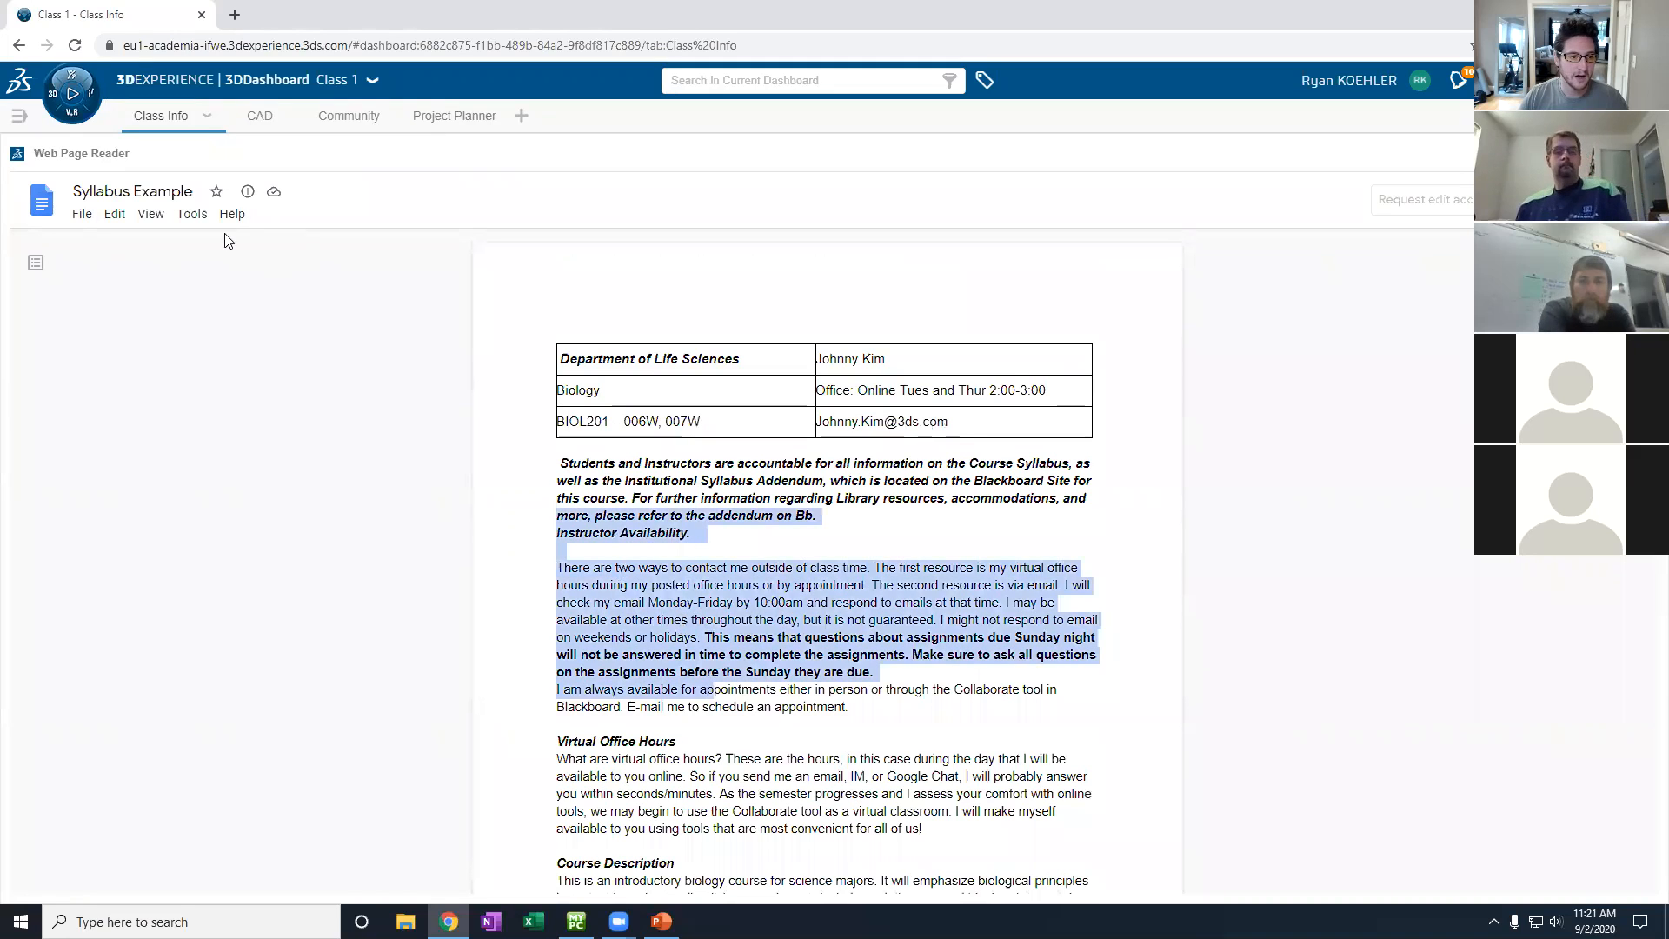
click(113, 214)
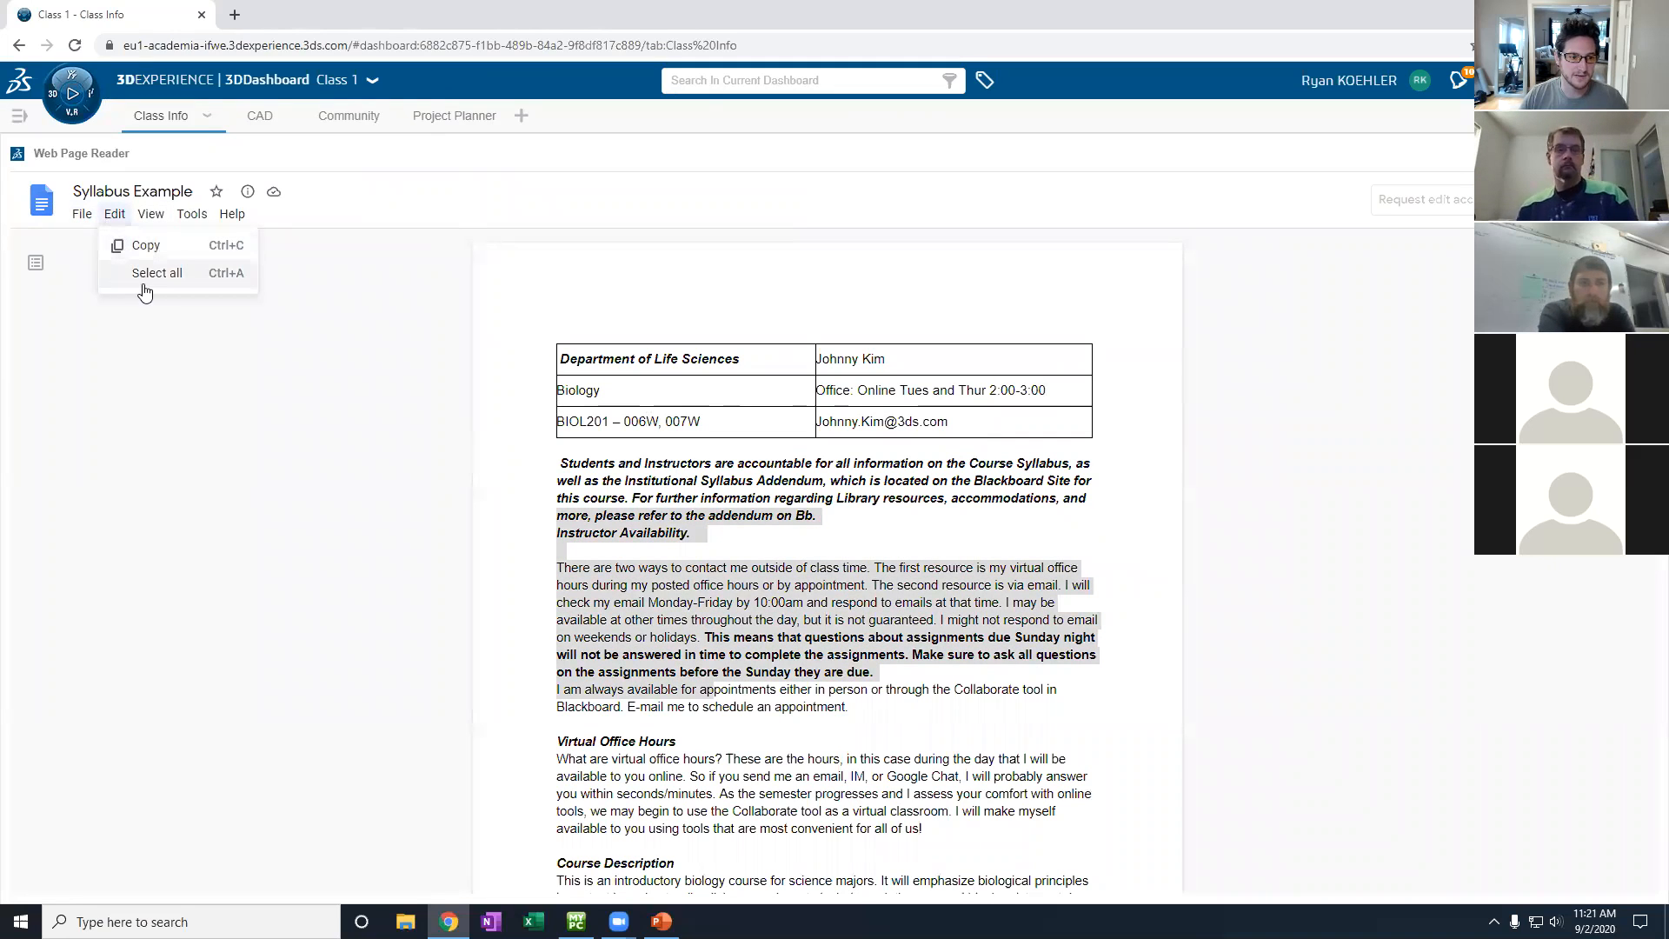
click(193, 468)
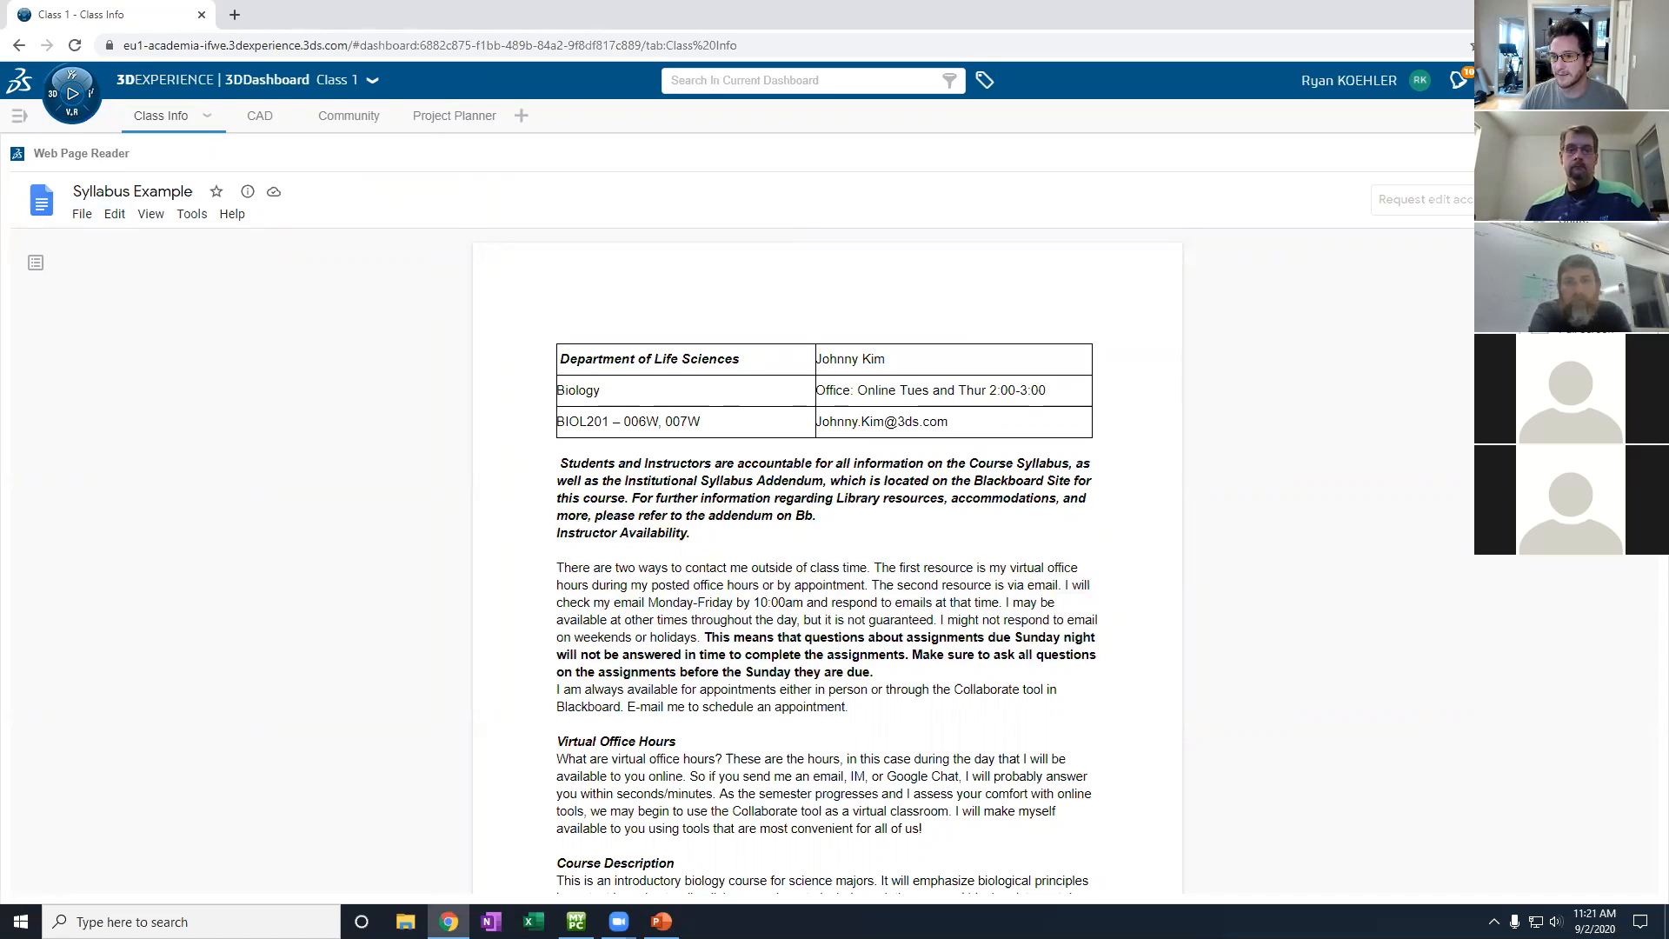
- Inspect the Web Page Reader's Web URL preference, then cancel without changes
click(1589, 192)
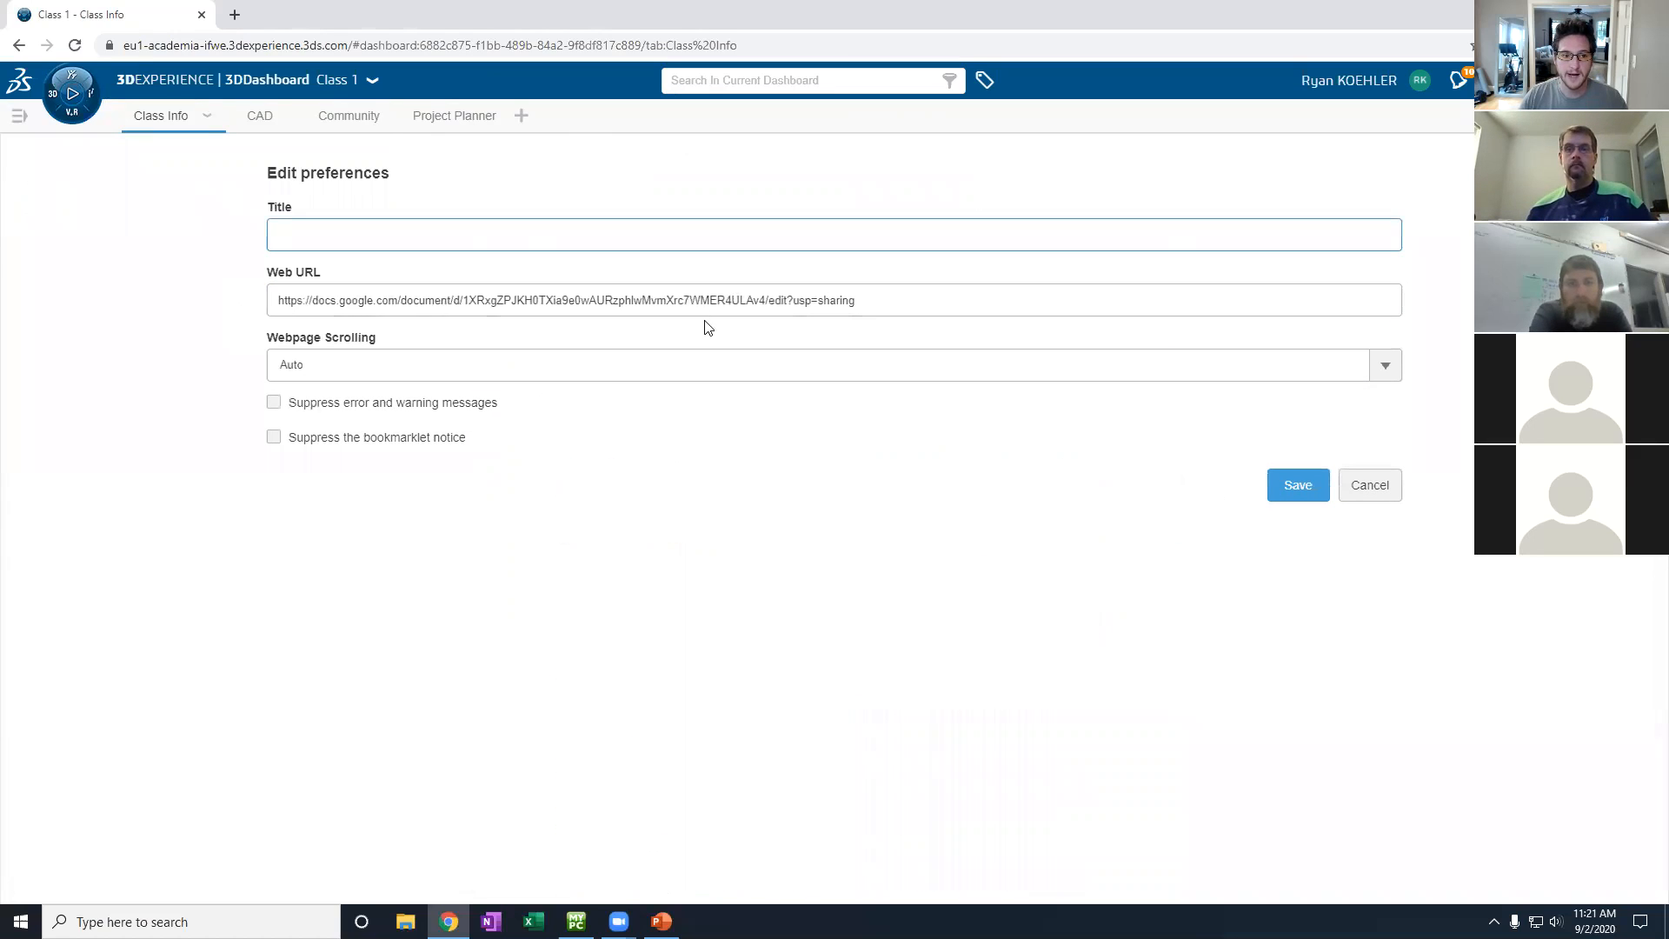
drag(892, 302, 811, 301)
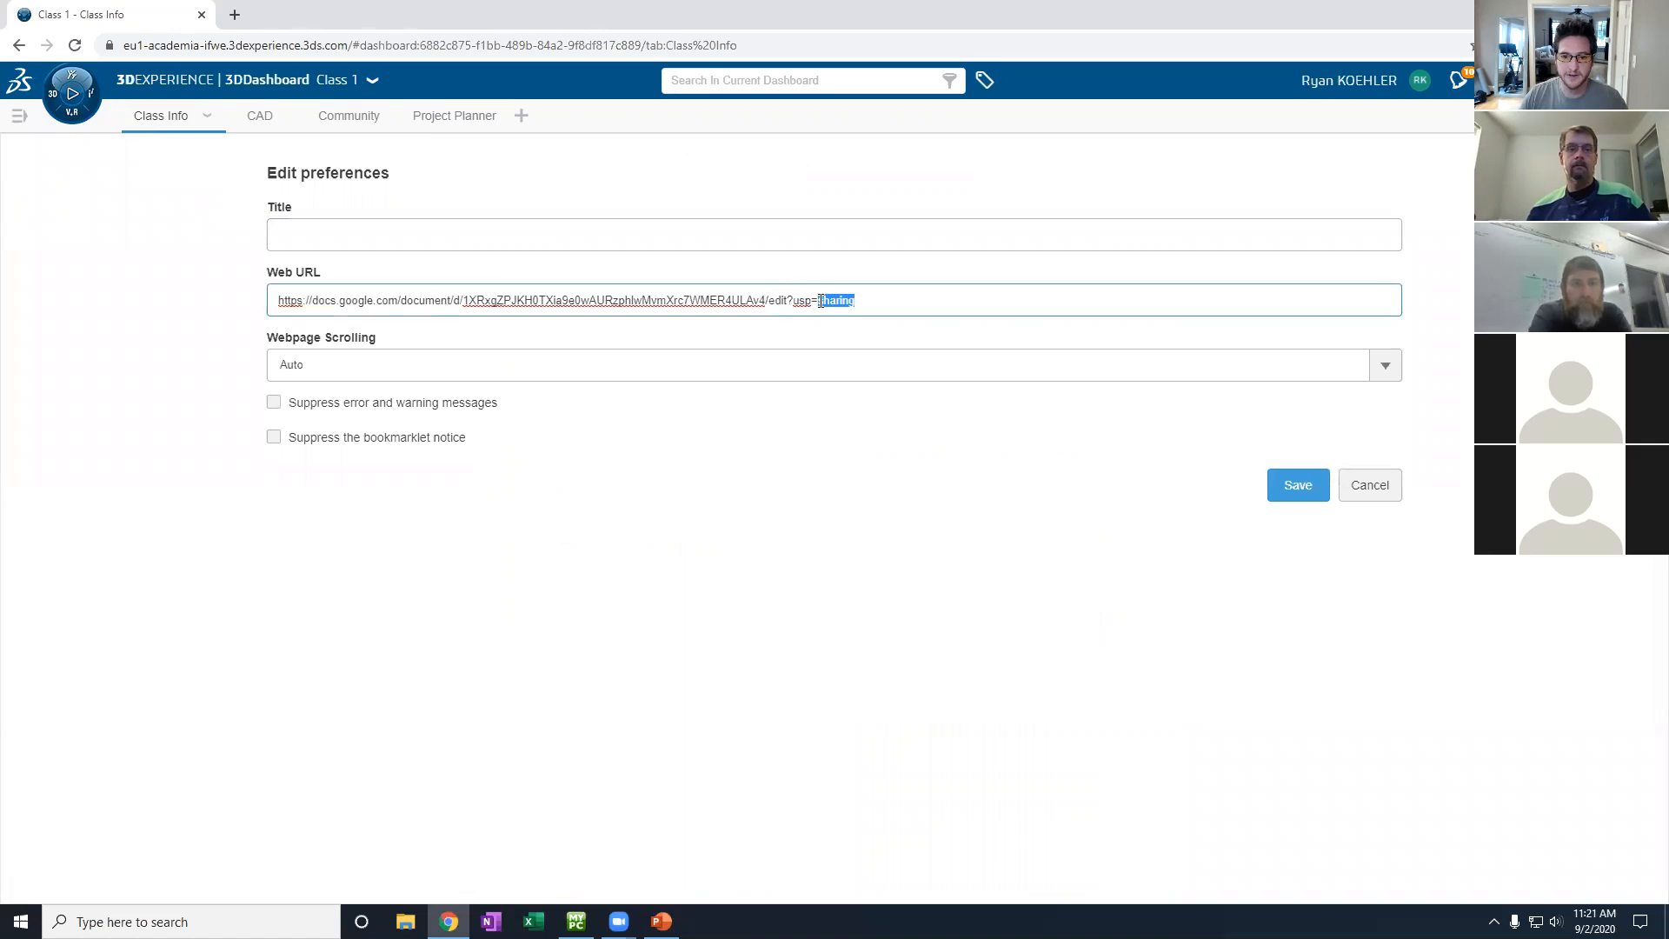
click(1370, 485)
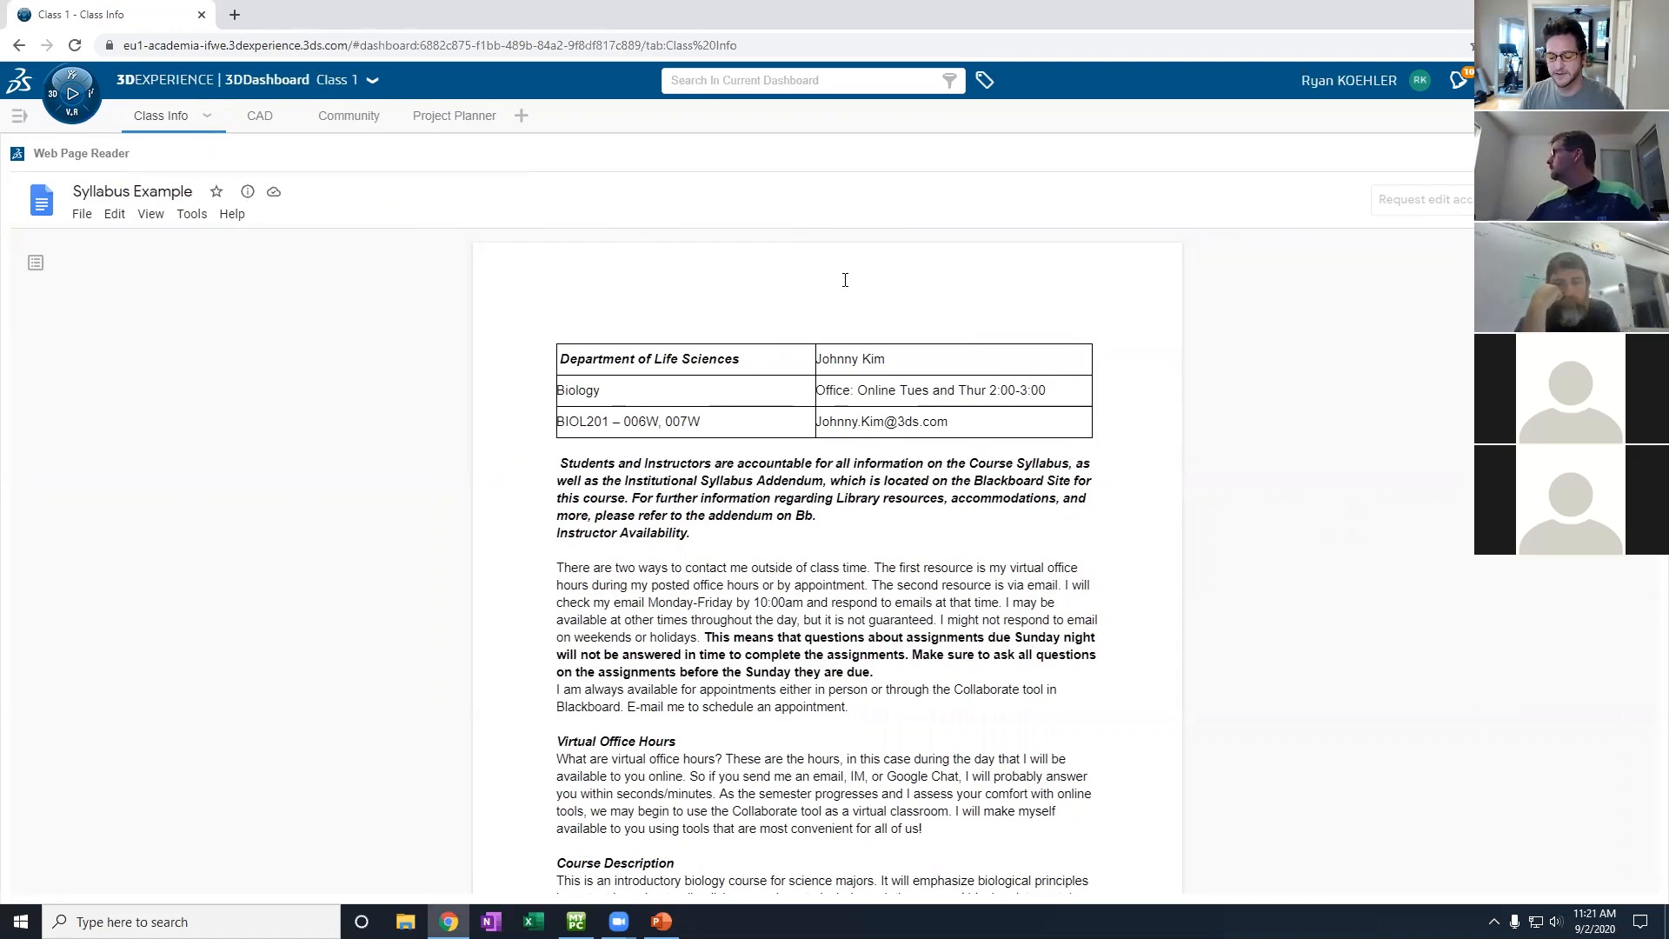
- Go full screen, then maximize and restore the syllabus and Babson Canvas widgets
key(F11)
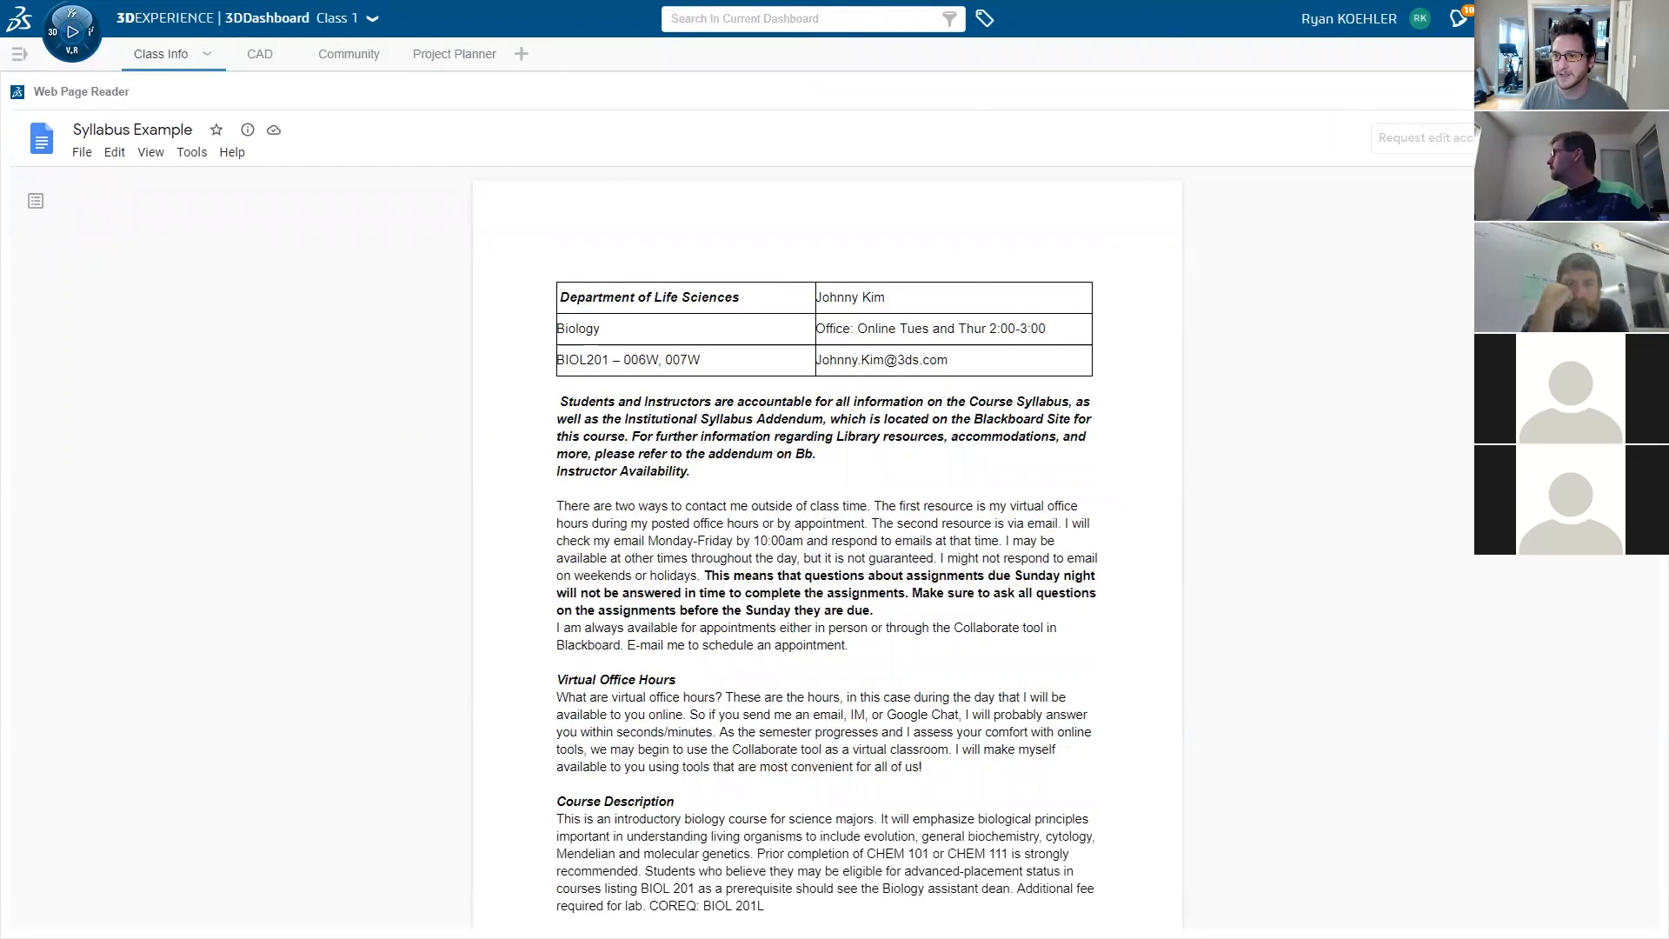
click(1601, 90)
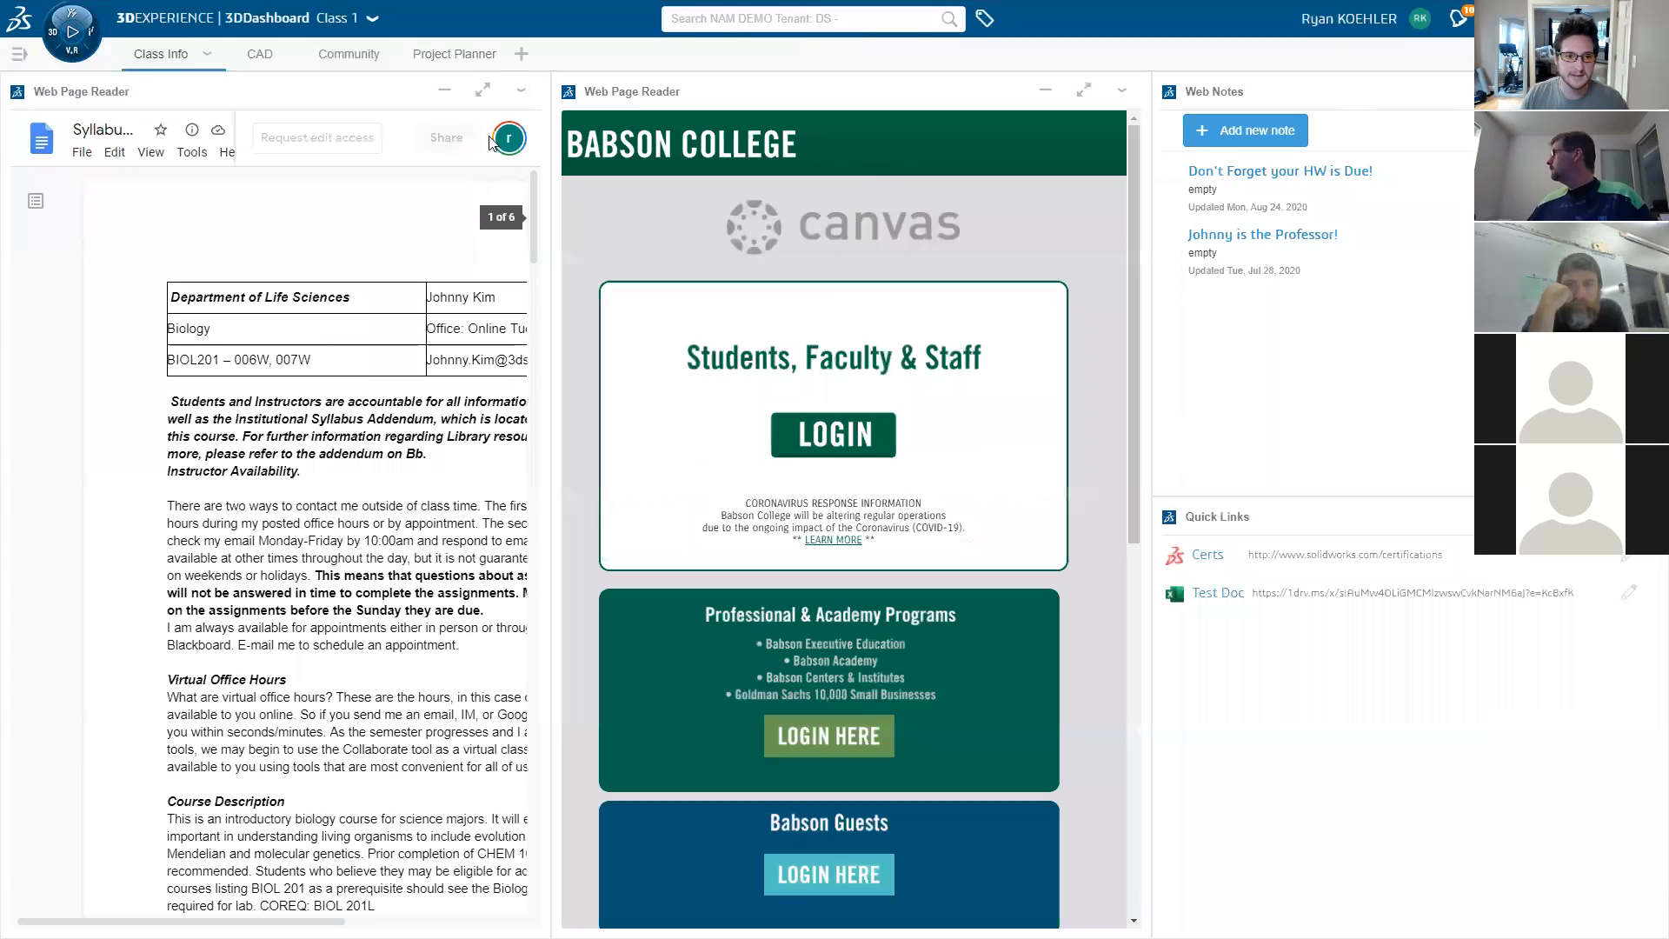
click(479, 91)
click(1601, 90)
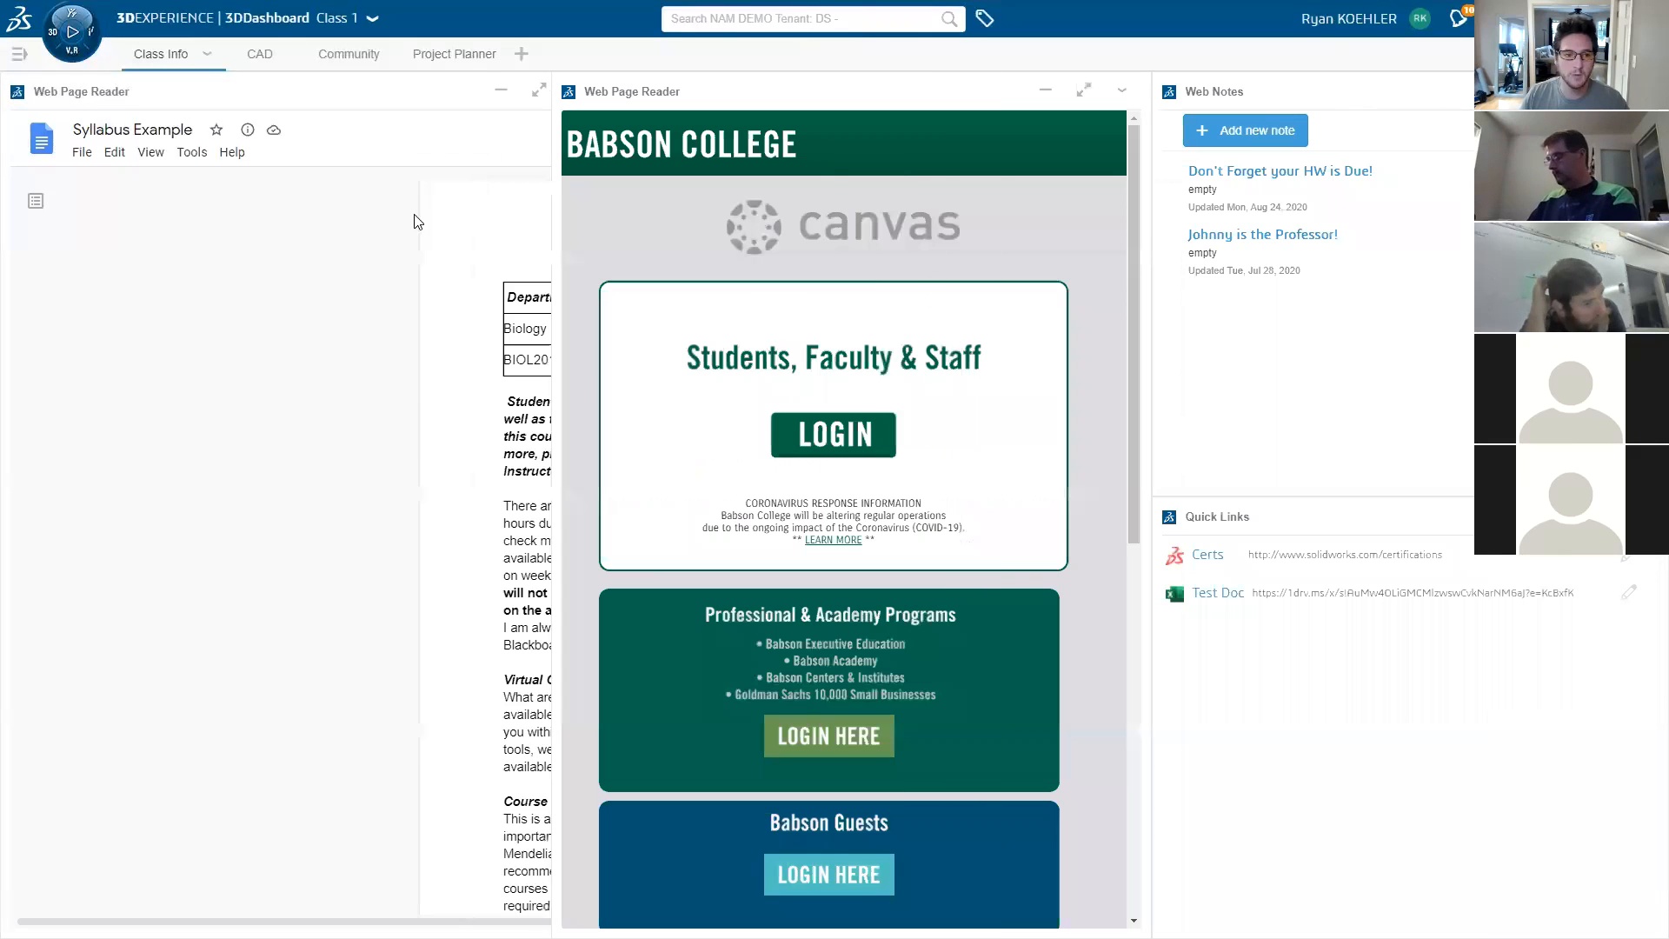
click(1084, 91)
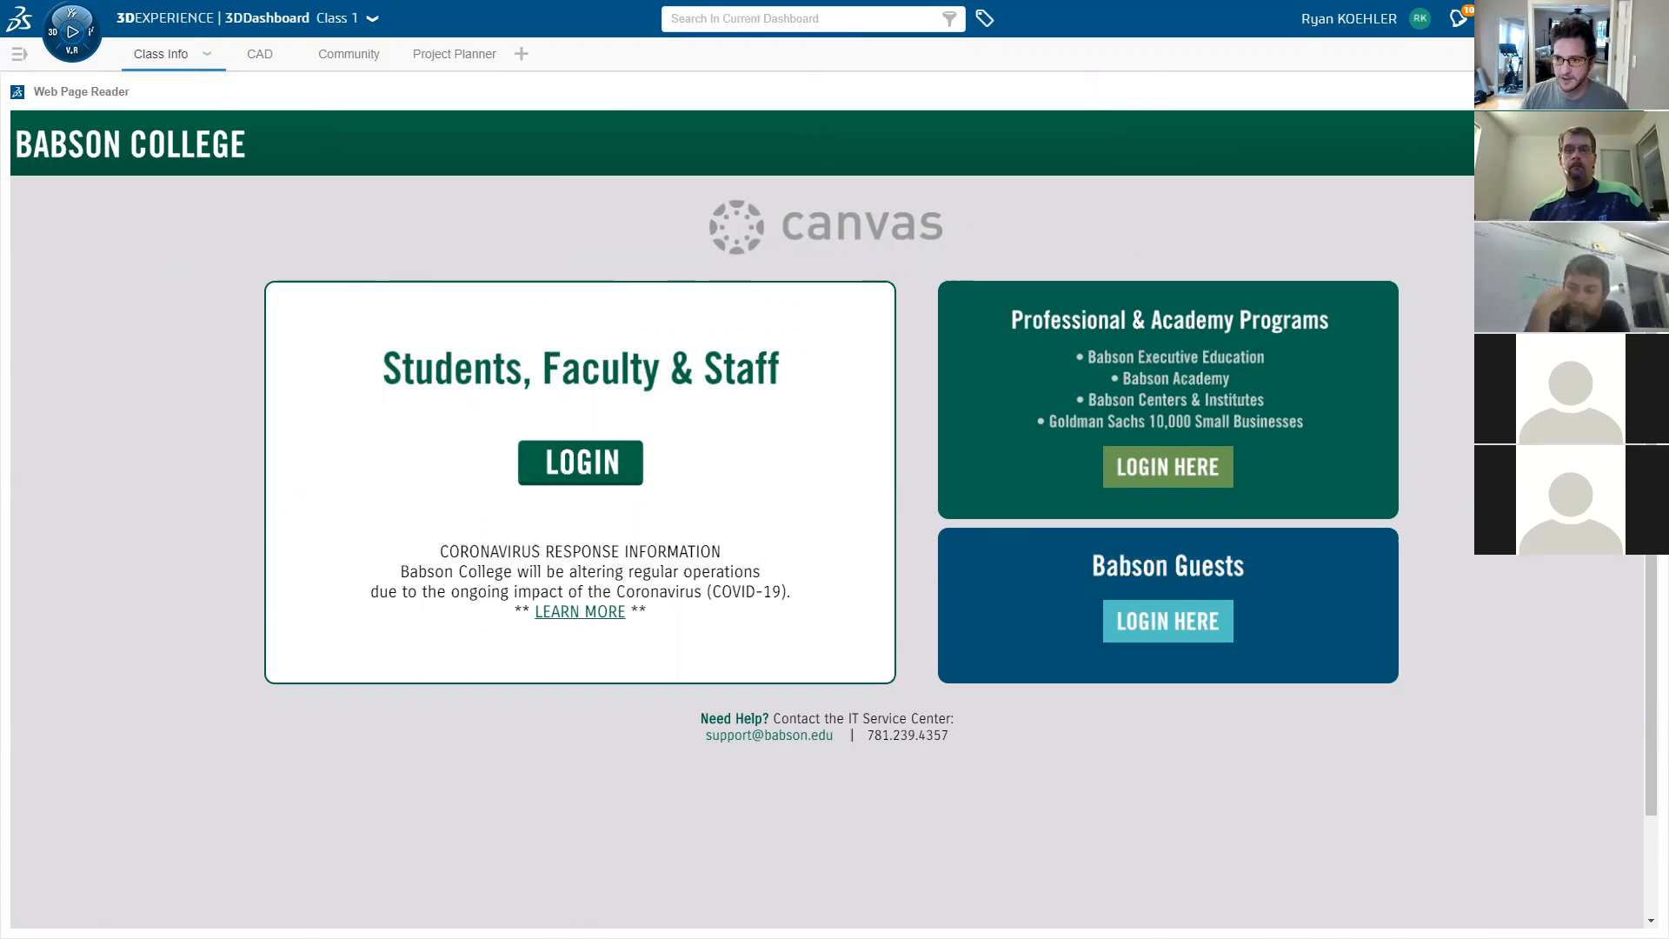
click(1601, 91)
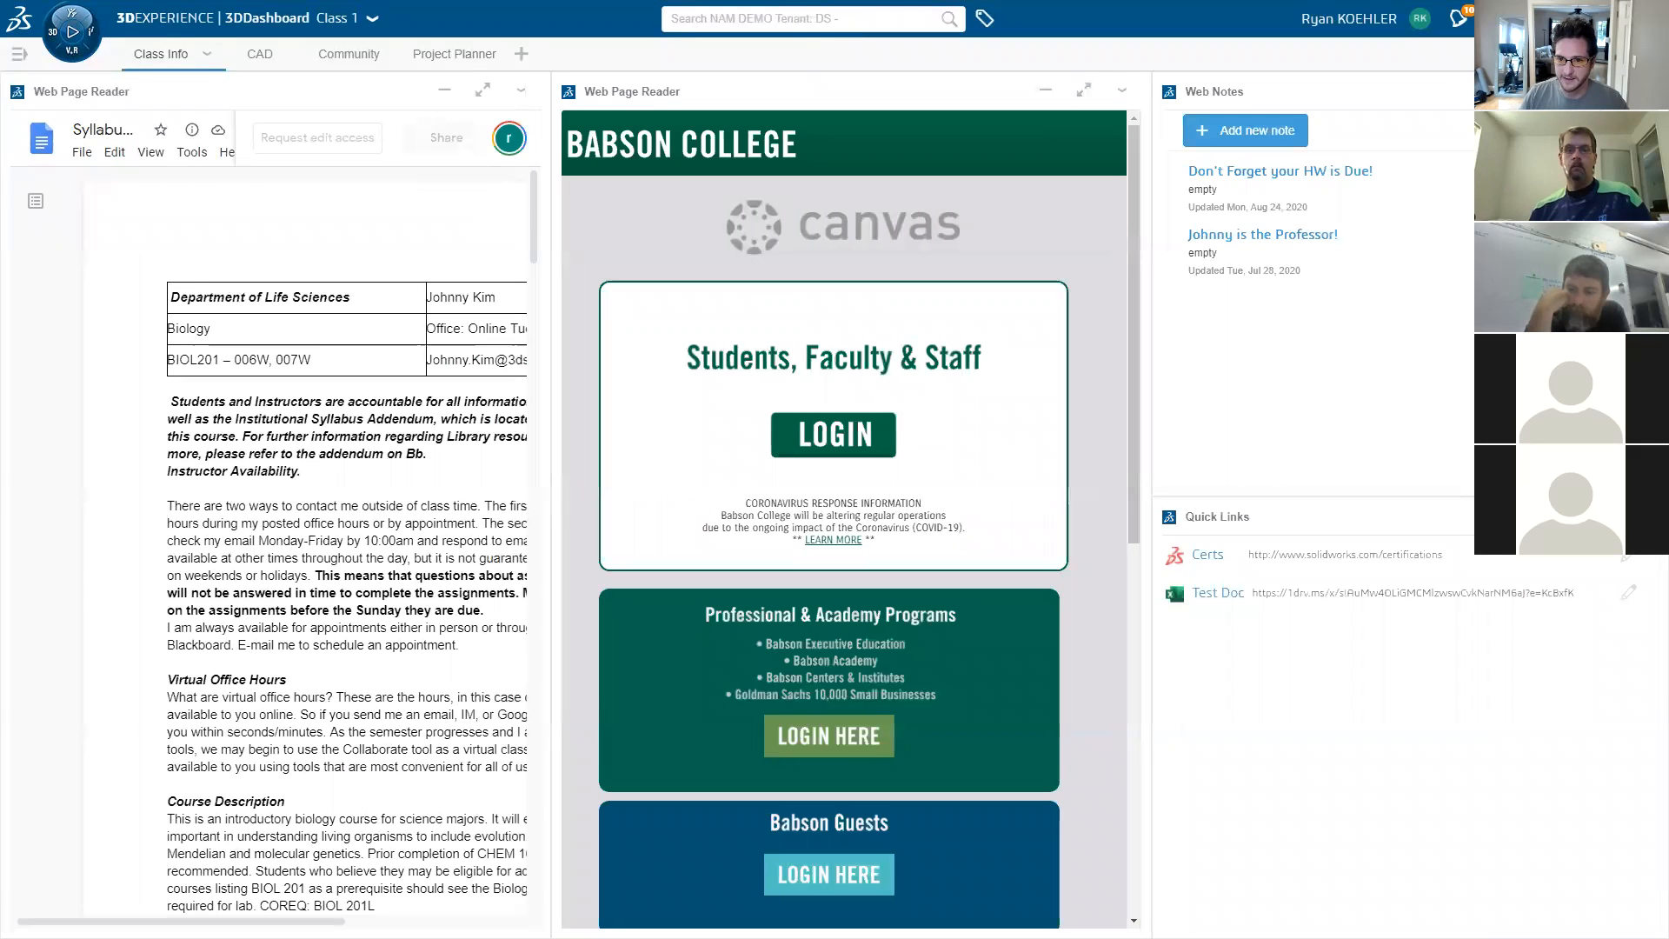
- Open the 'Don't Forget your HW is Due!' note, then maximize and restore Web Notes
click(1375, 197)
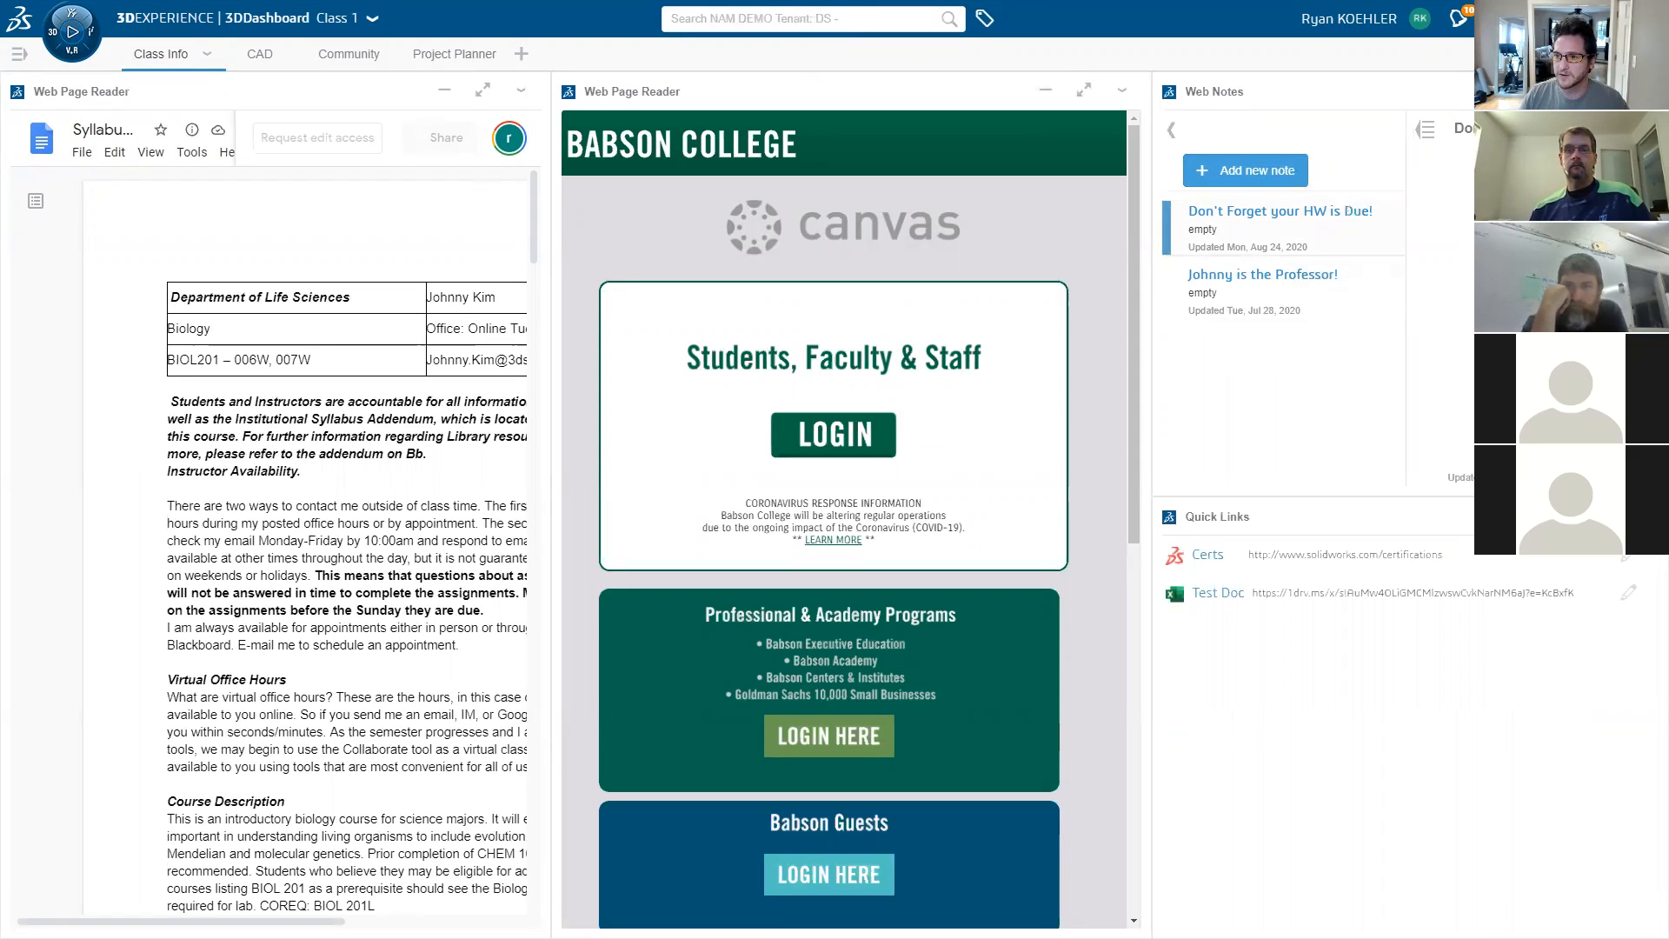
click(1600, 91)
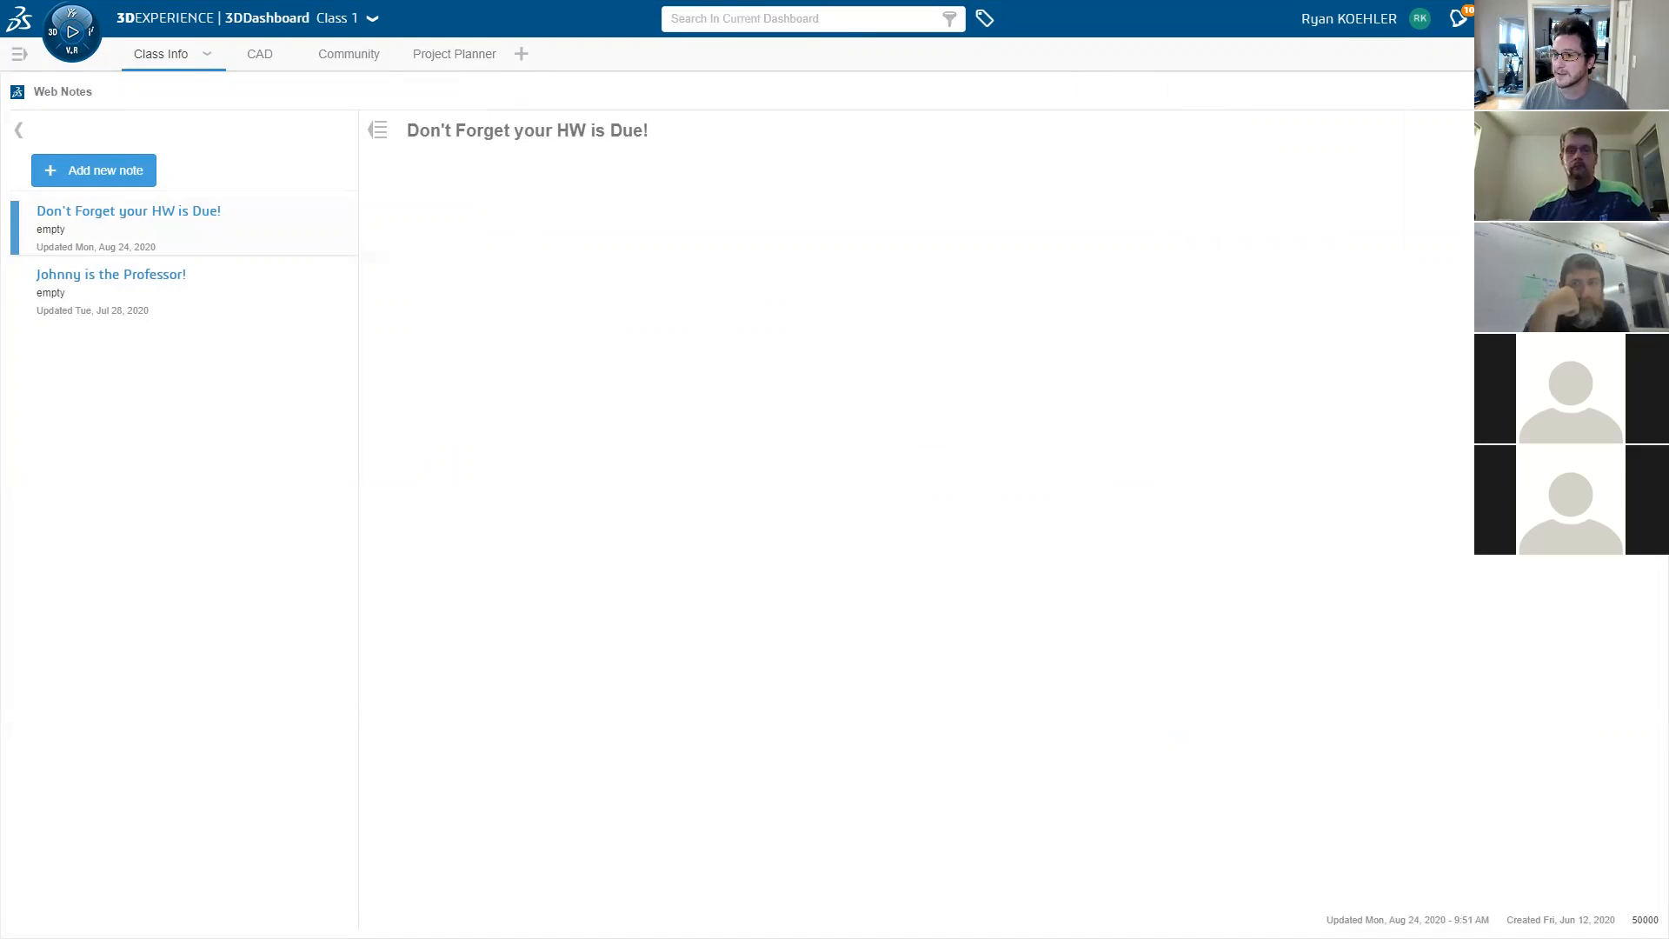
click(1600, 90)
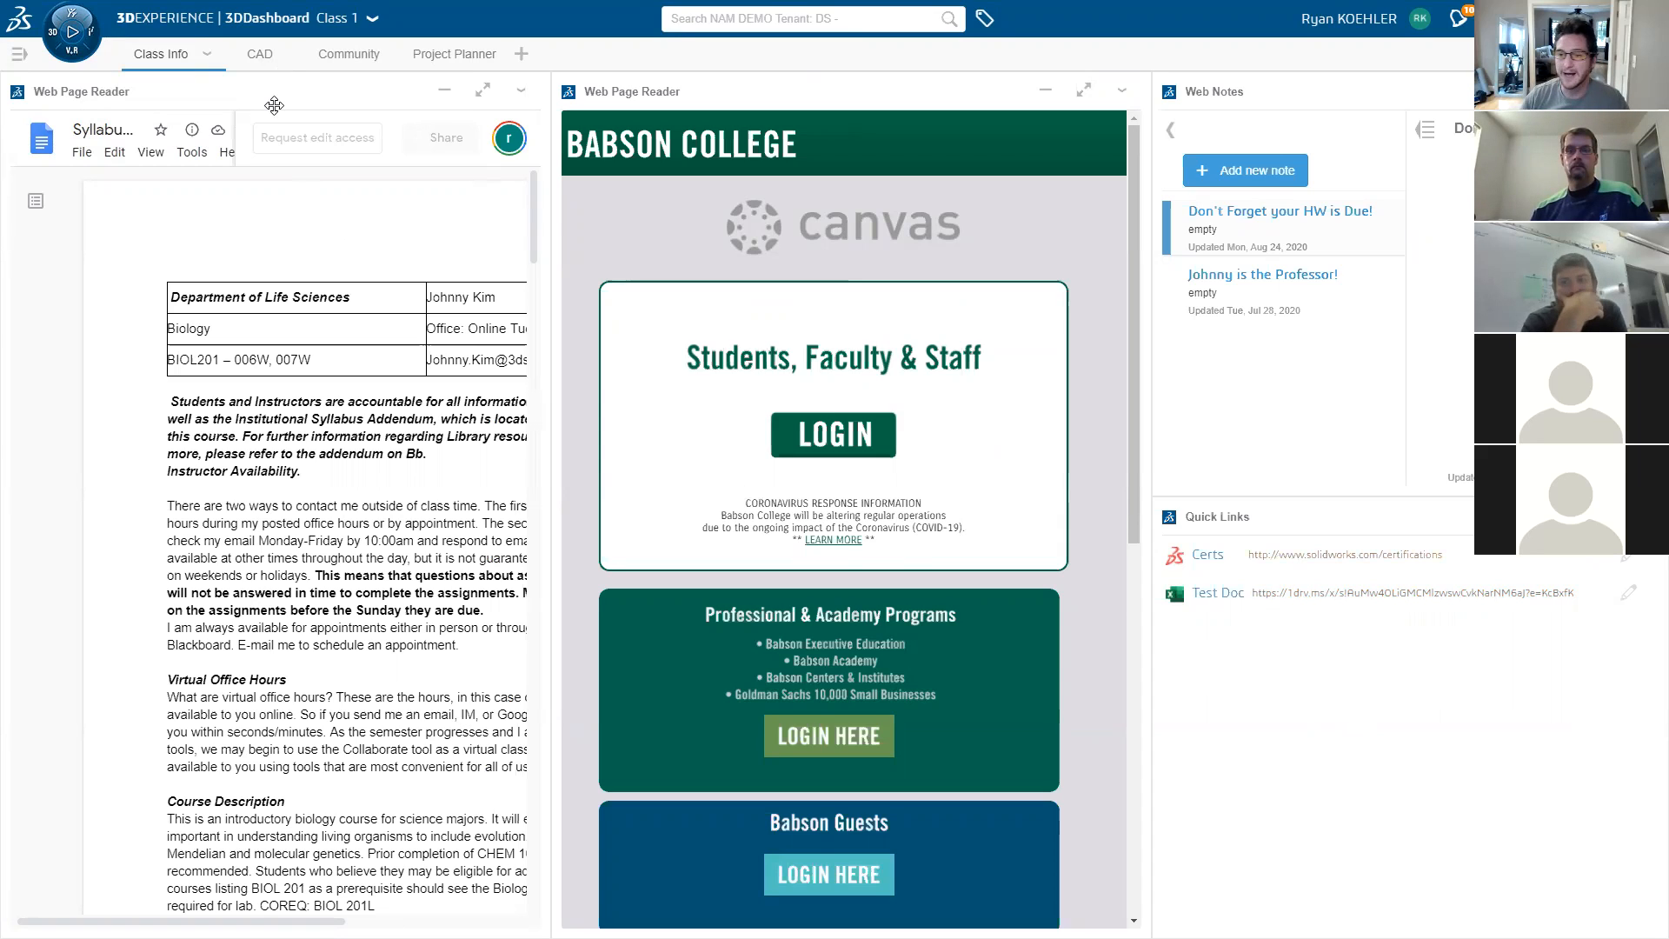
- Browse the Community page's post types and Conversations list, then go to Project Planner
click(346, 60)
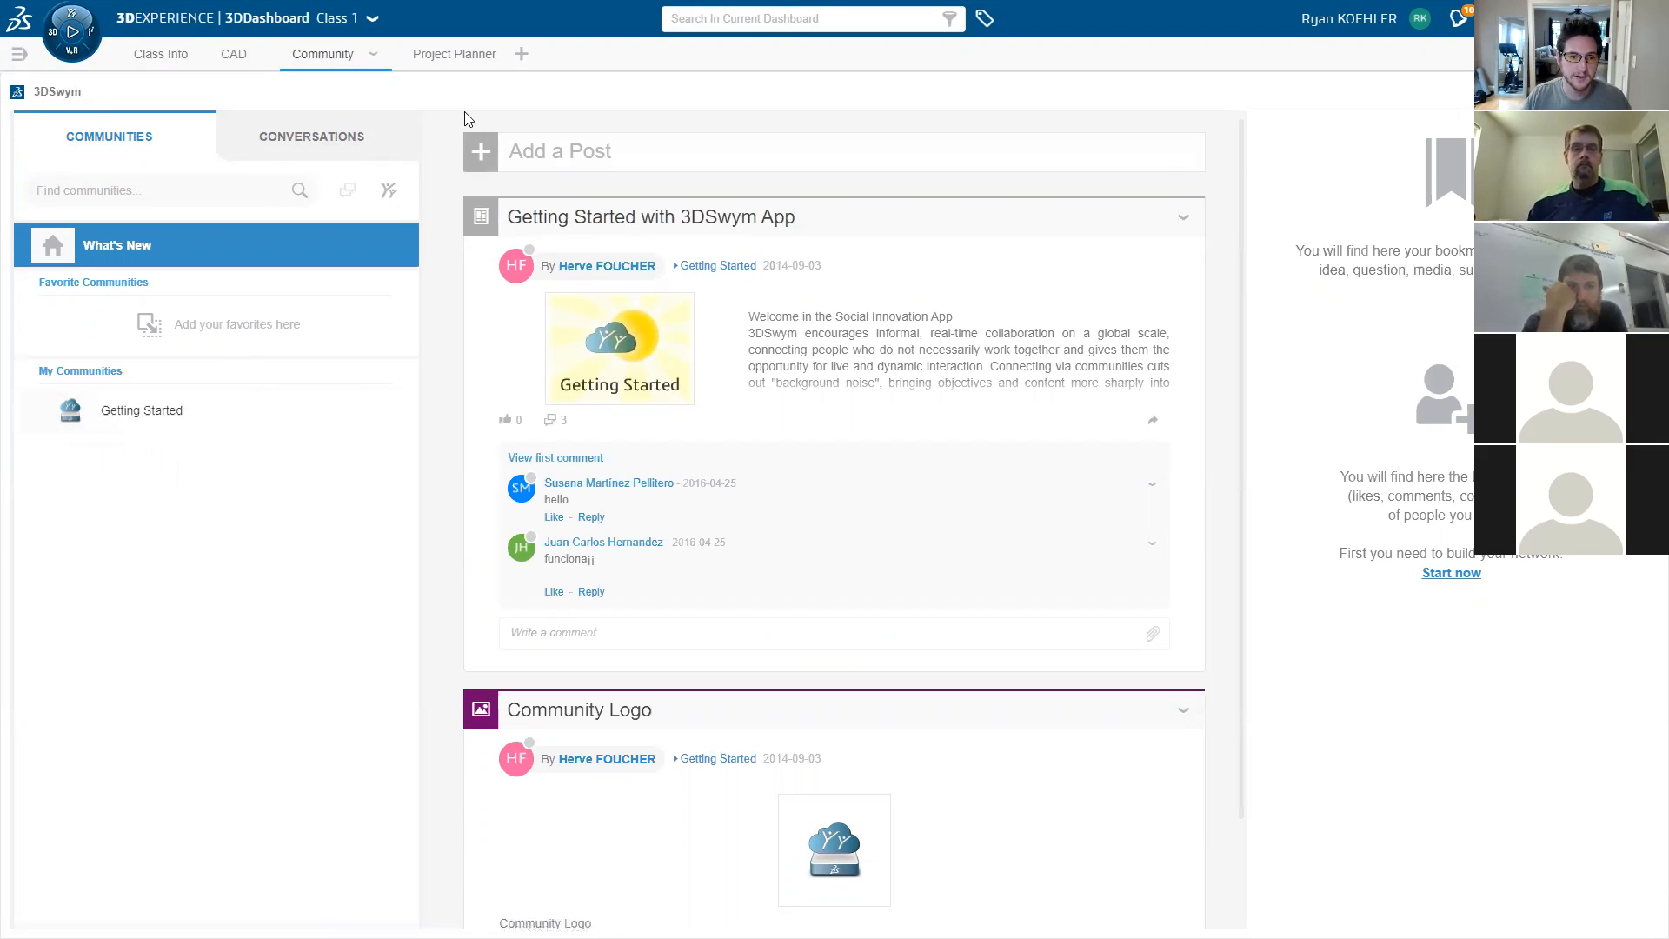
click(480, 152)
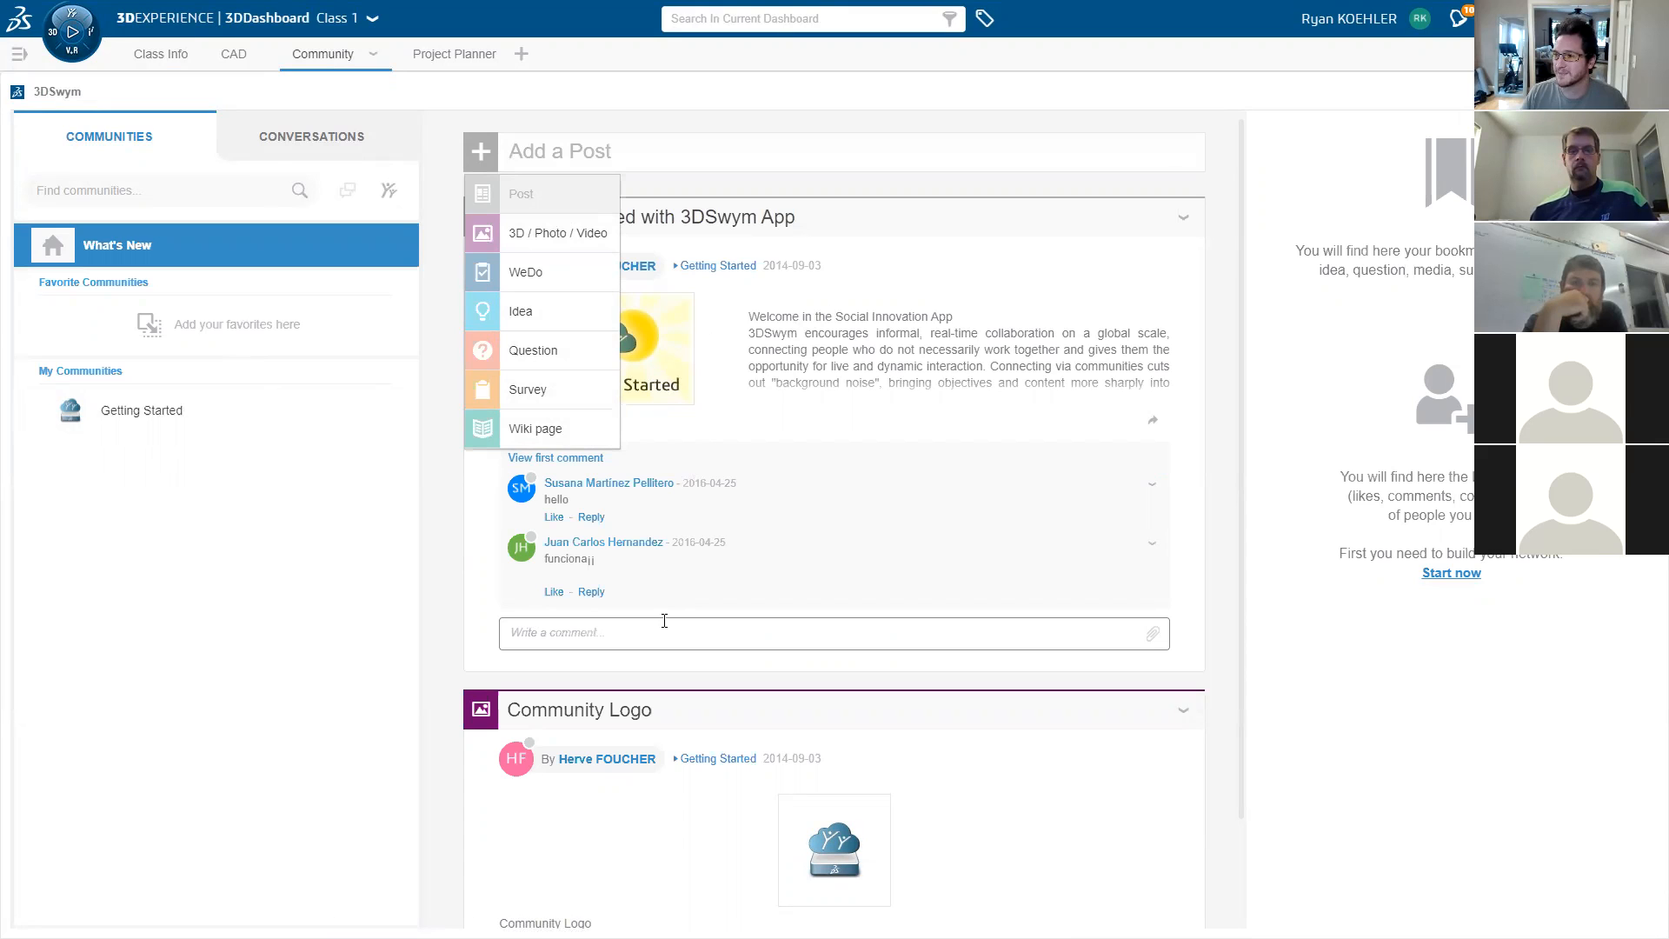
click(306, 552)
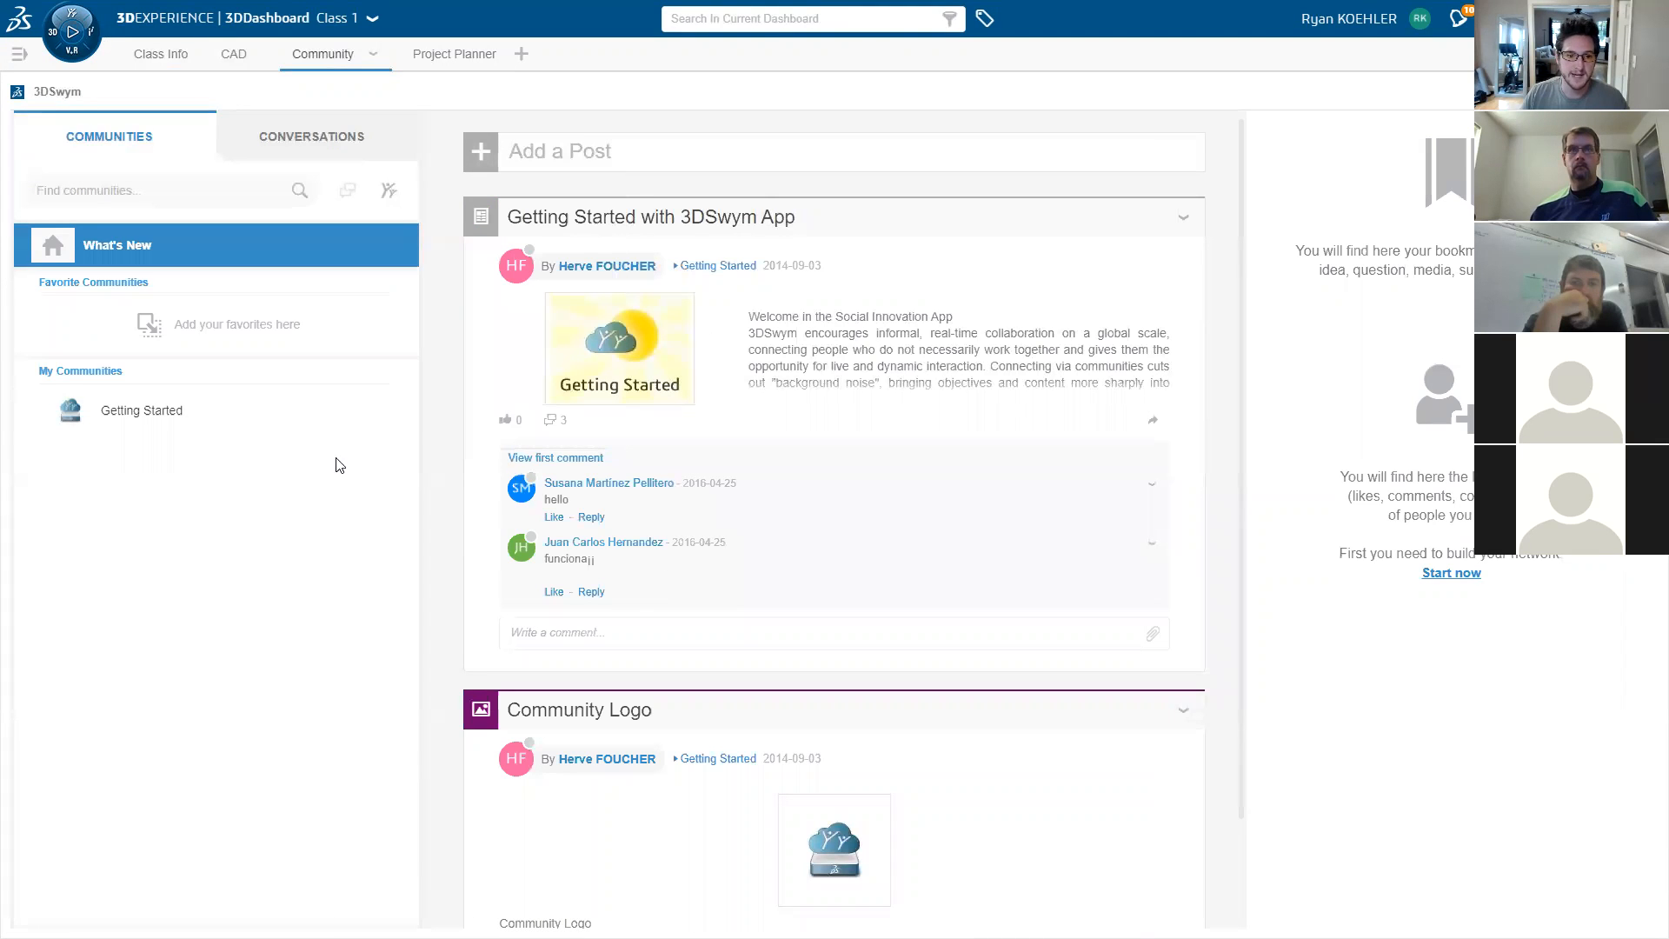
click(329, 137)
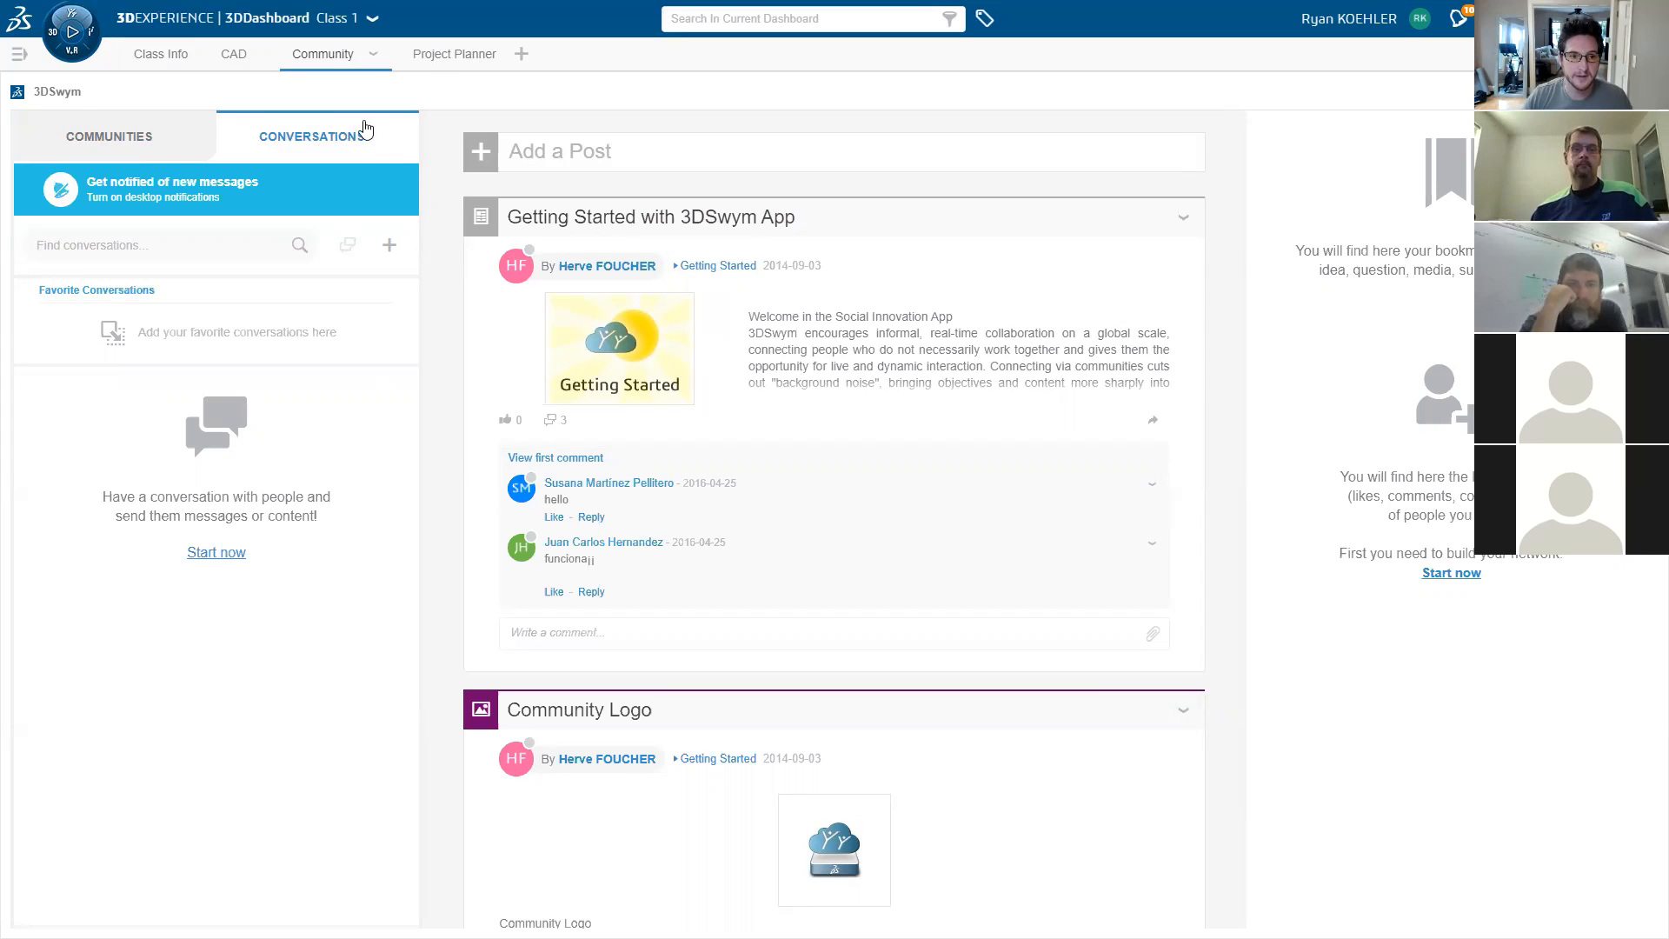
click(438, 57)
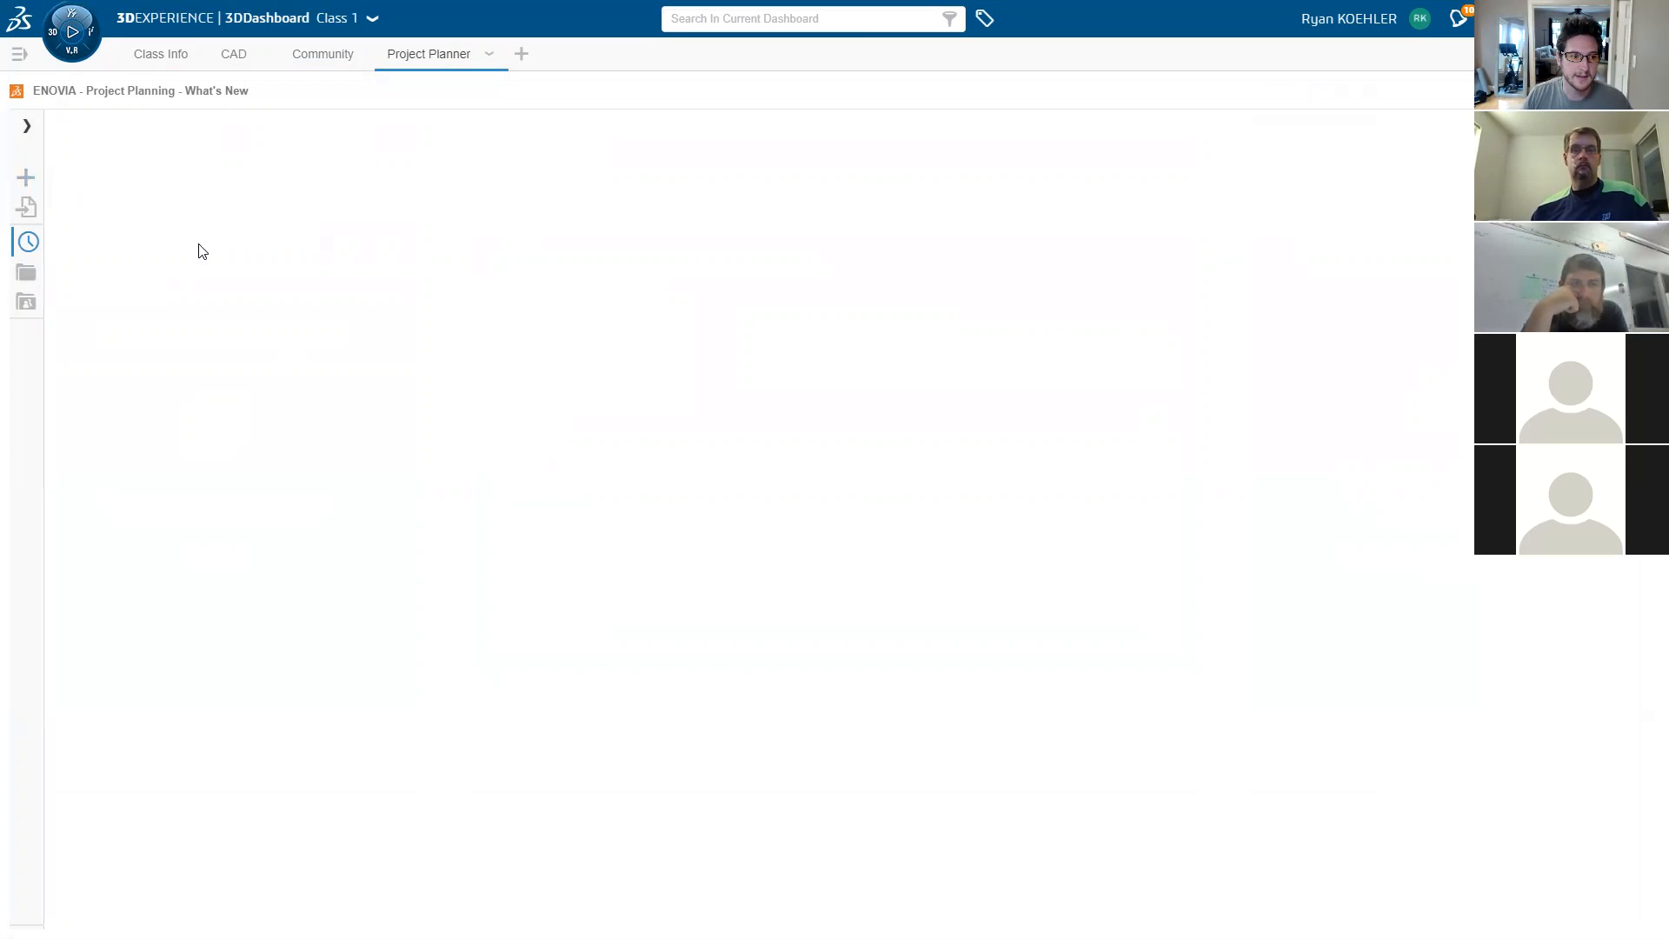
- Create a new project with the title 'Test'
click(26, 179)
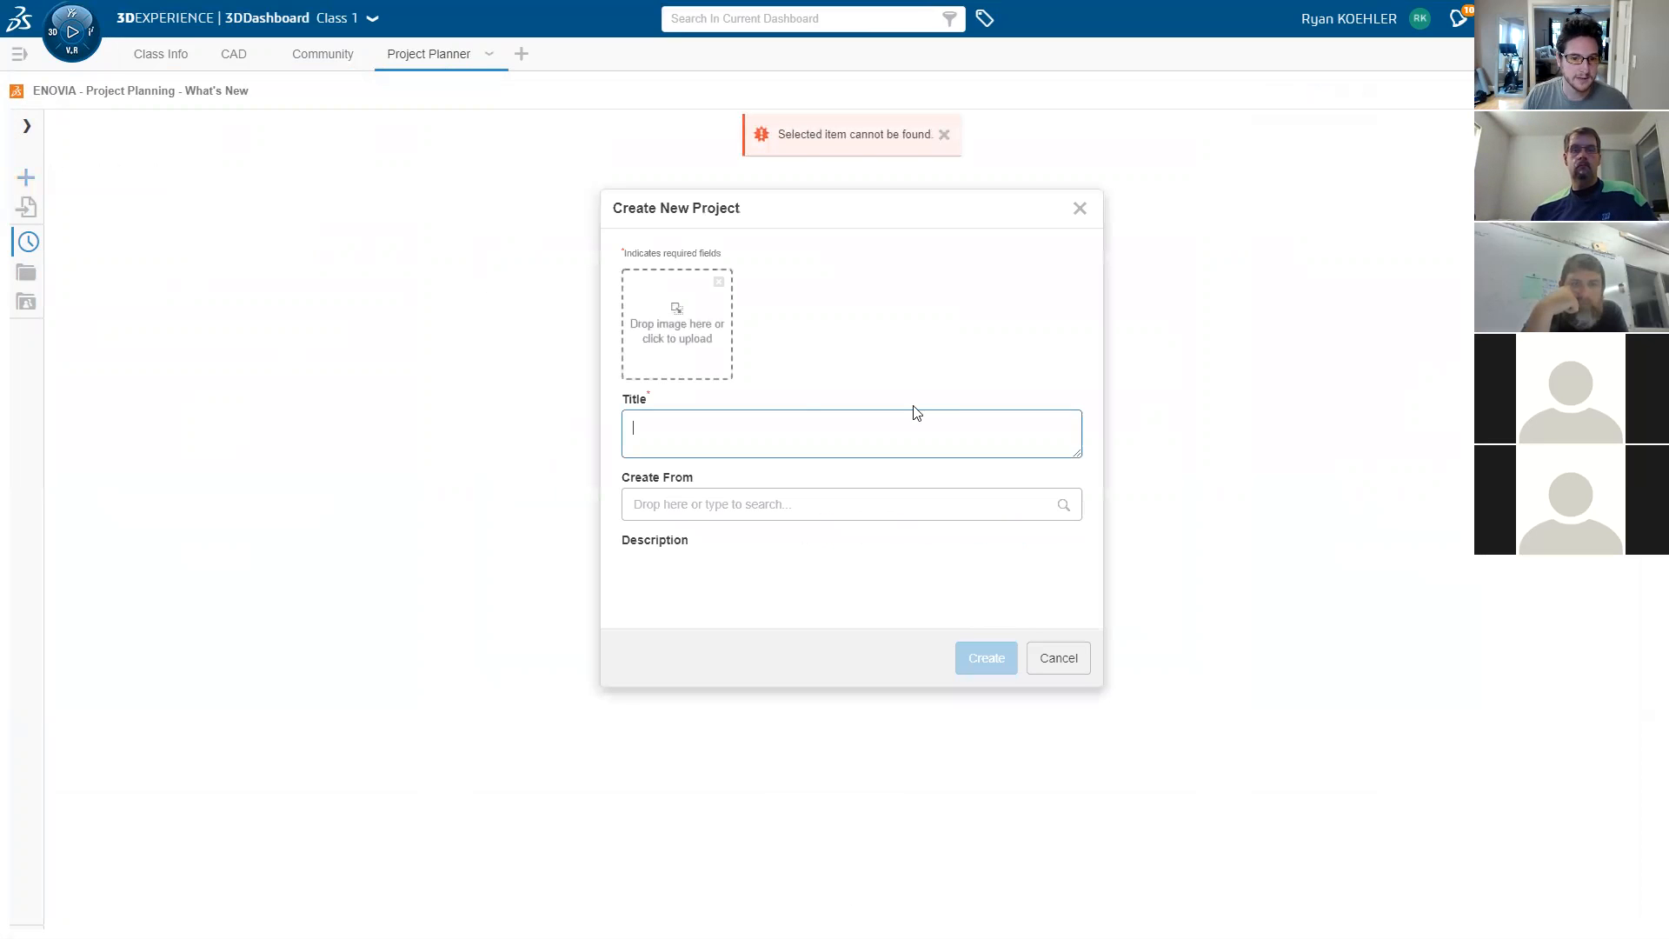
text(Test)
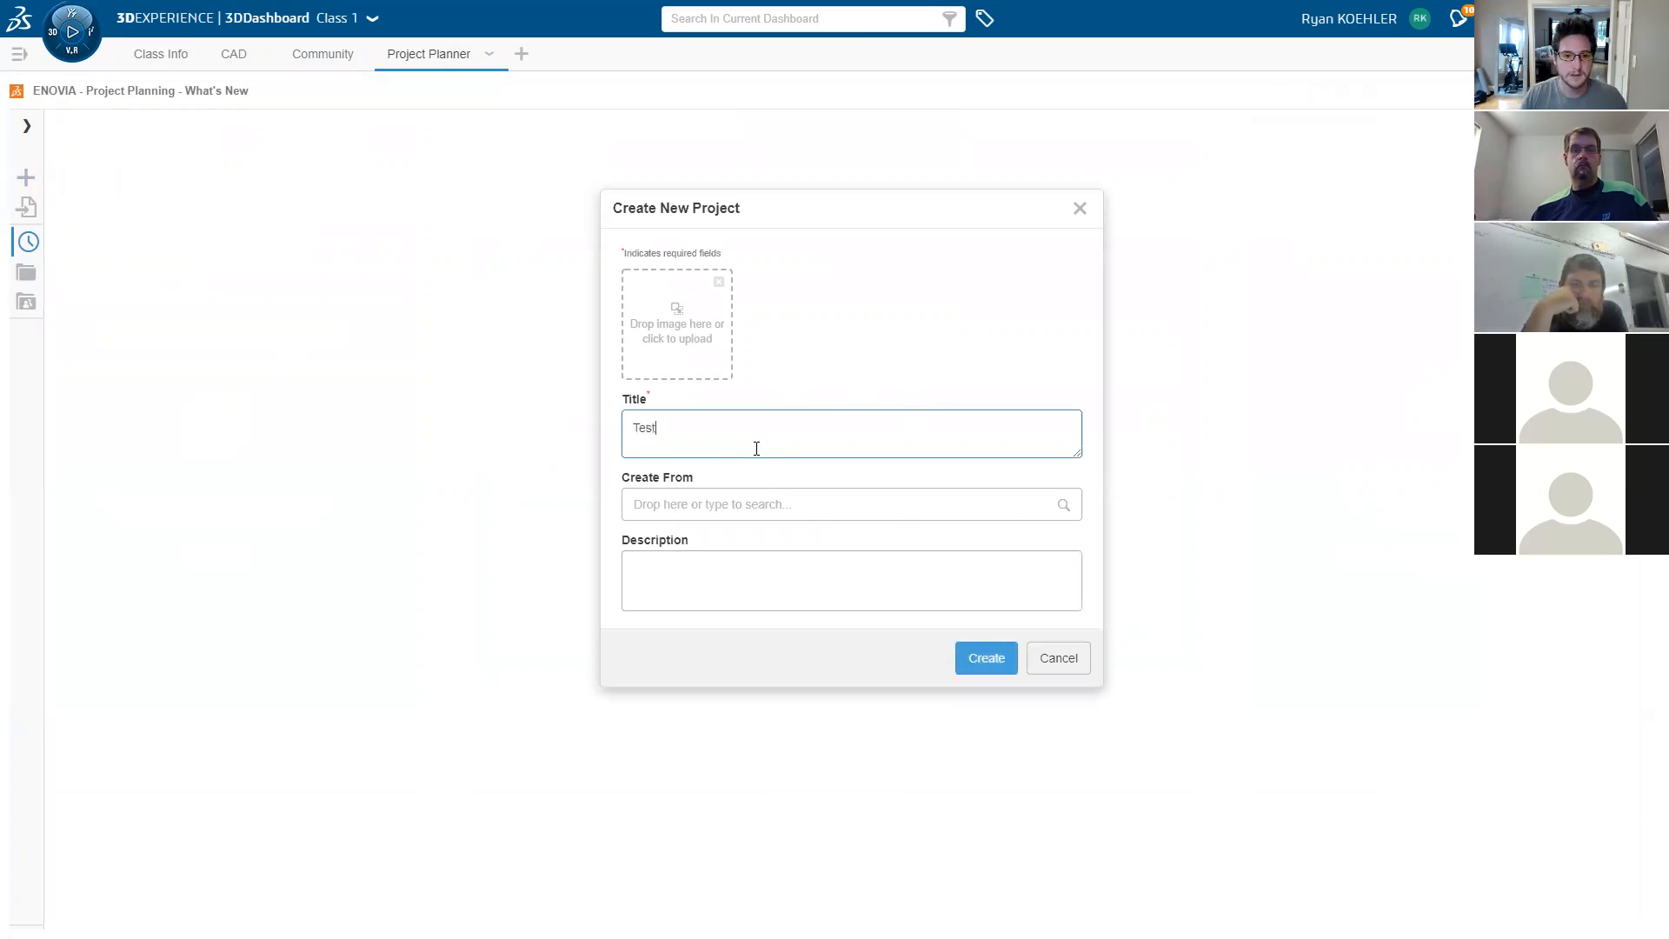
click(986, 658)
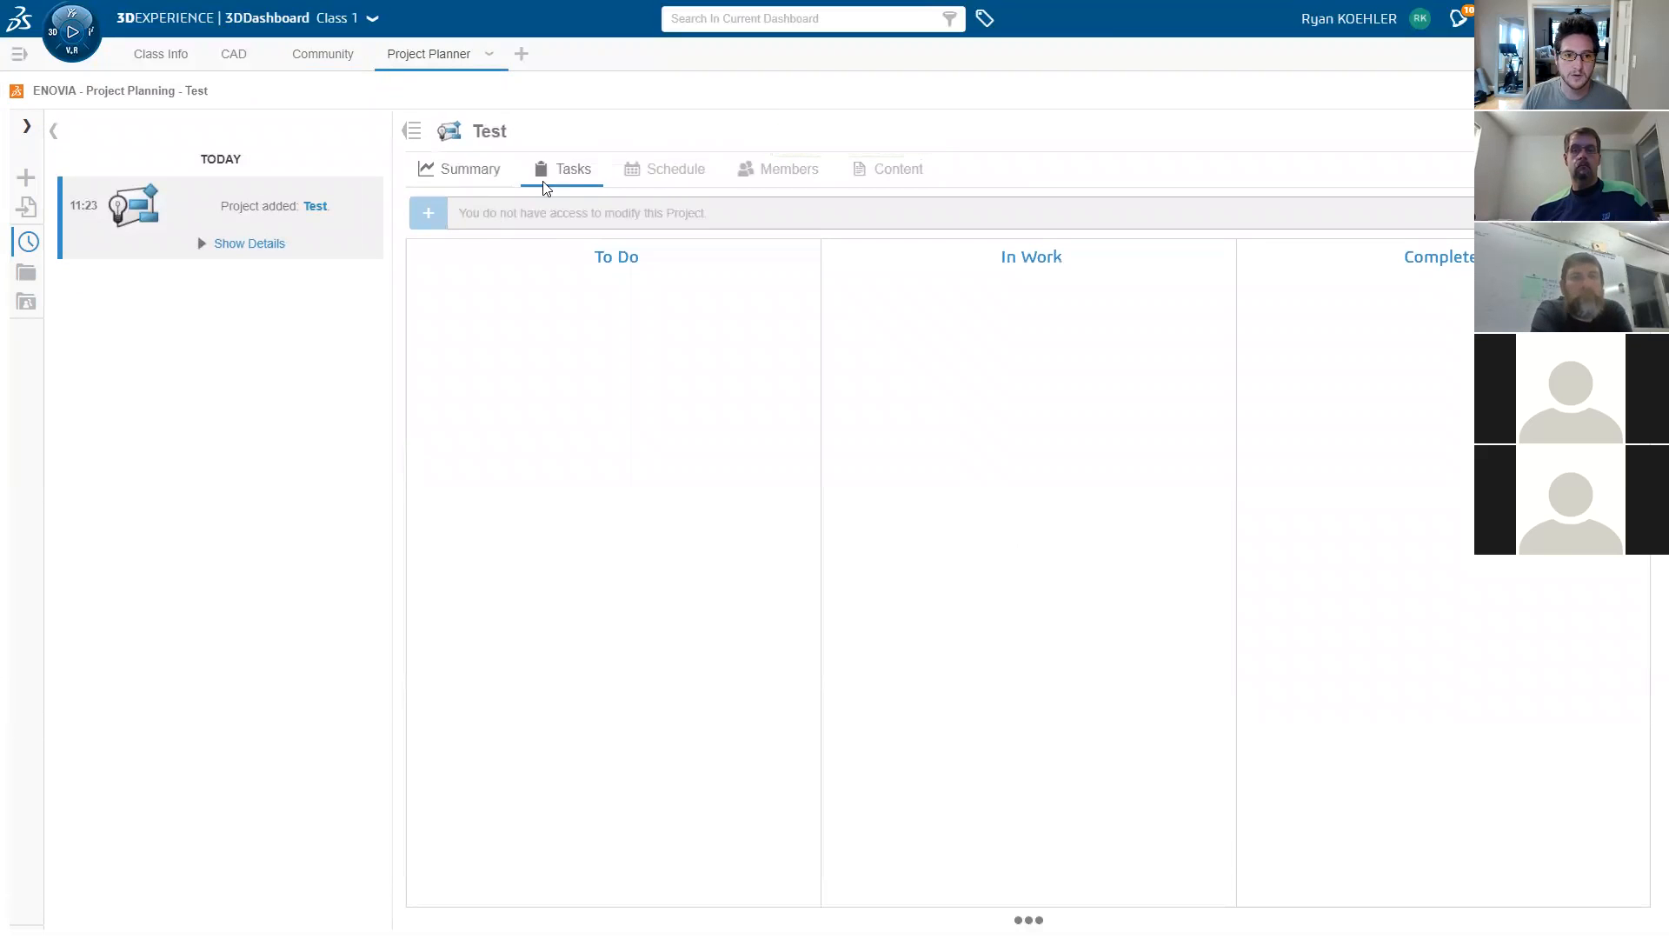
- Add a task named 'Homework 1' to project Test and open its details
click(500, 213)
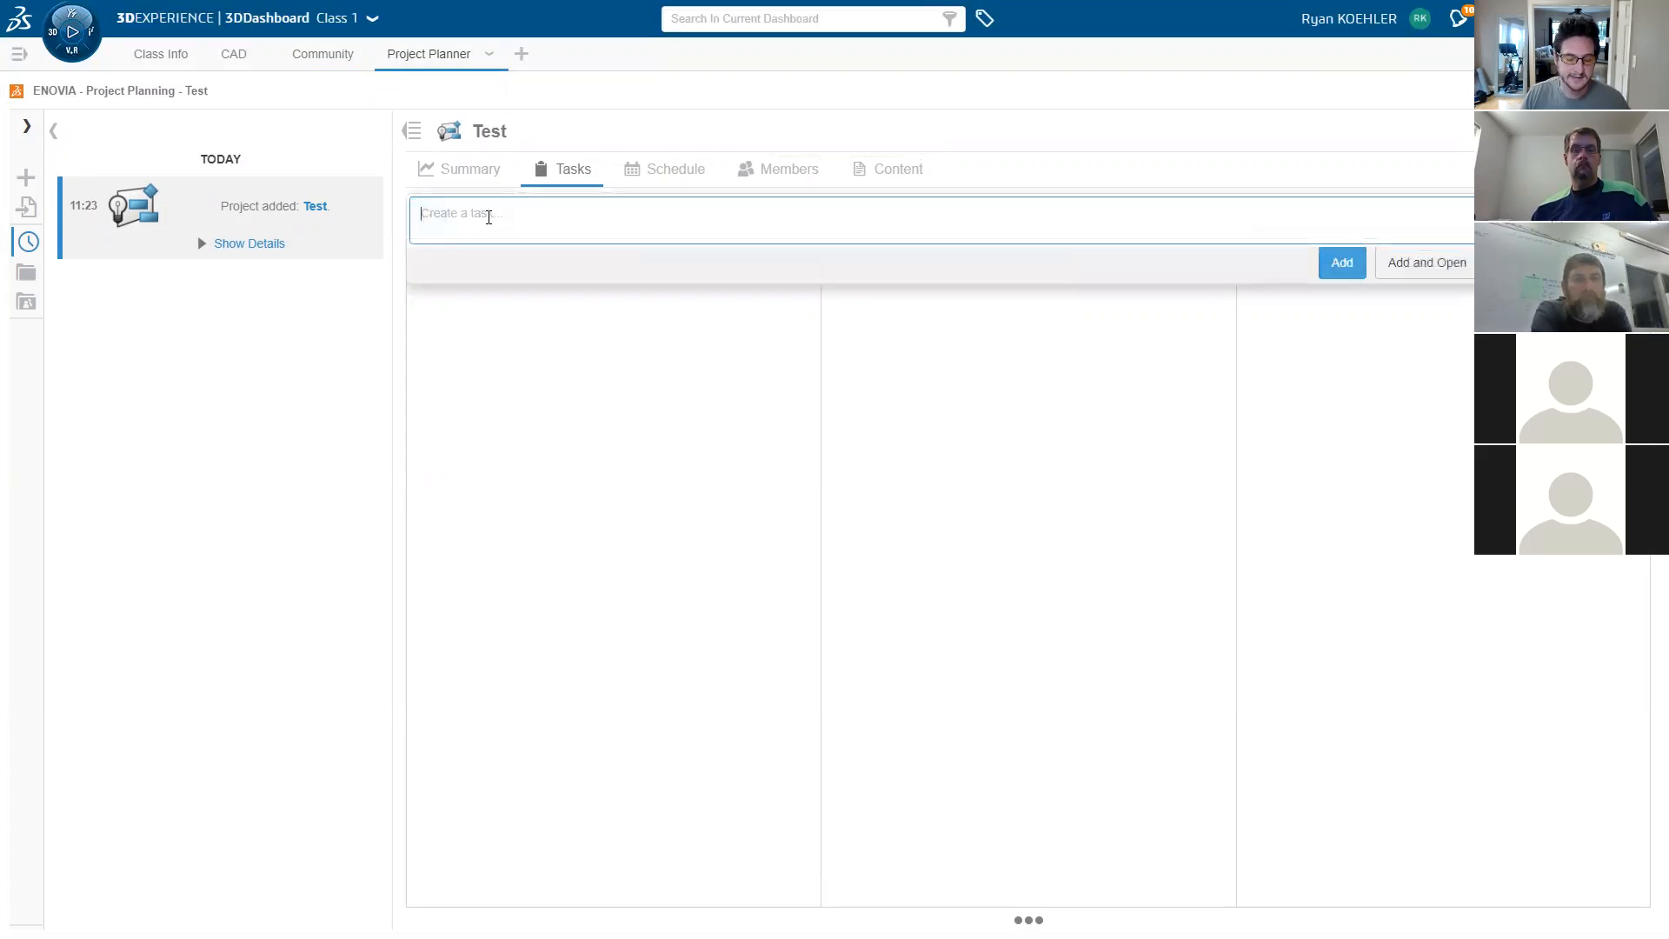
text(Homework 1)
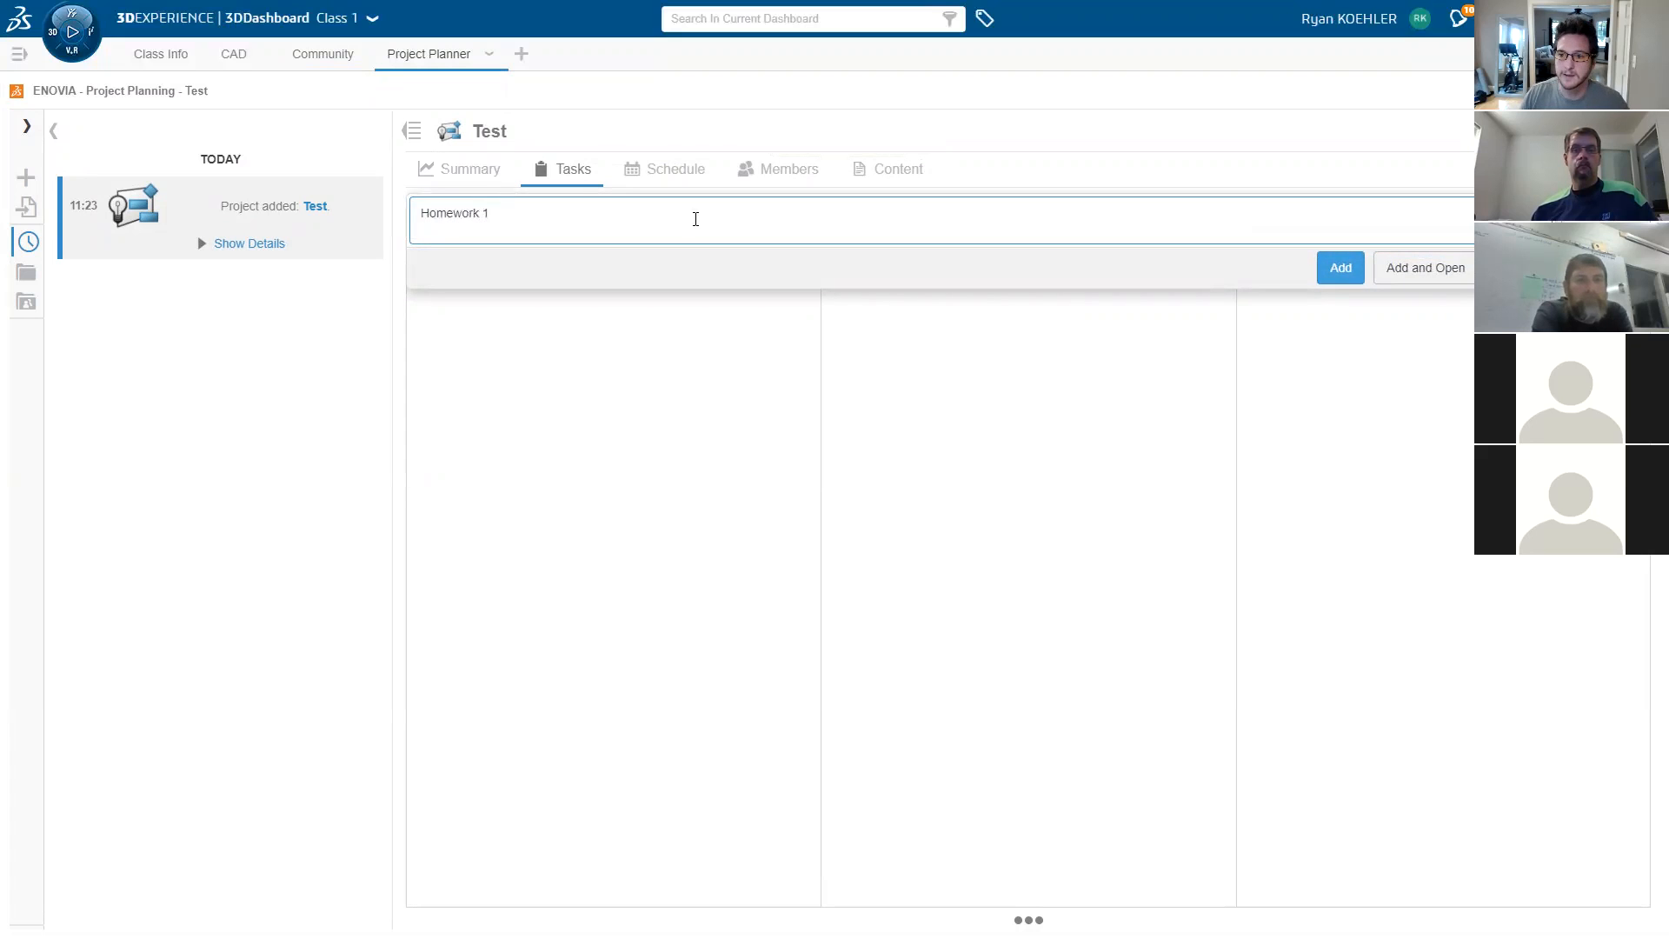
click(1430, 271)
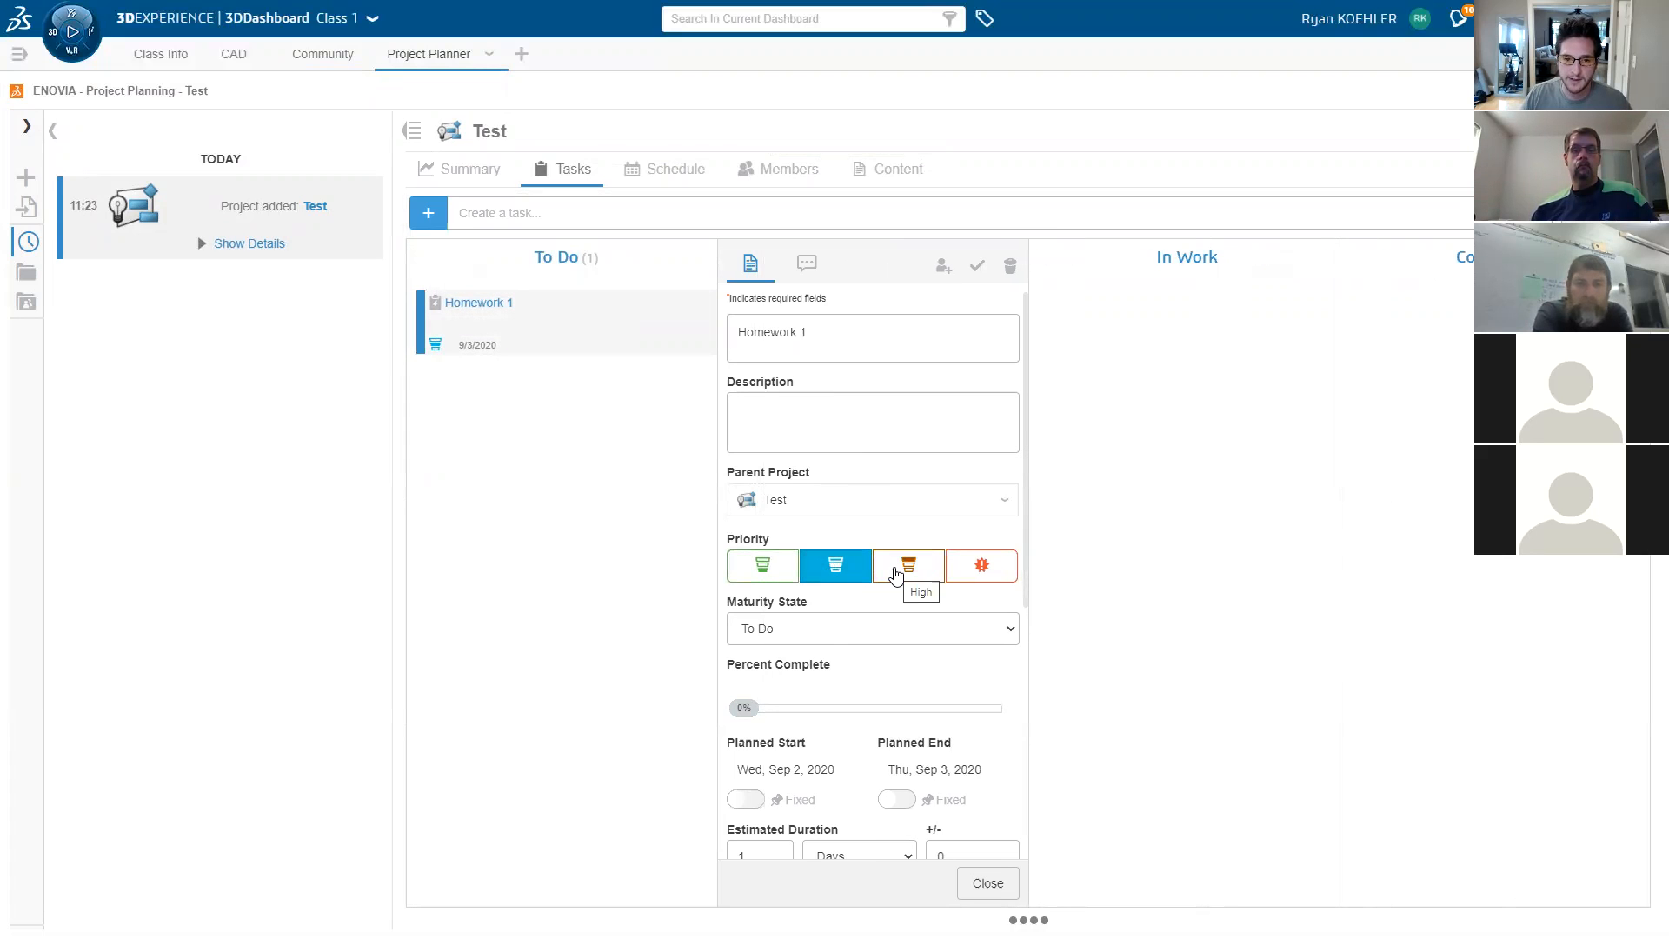
- Fix Homework 1's planned dates, ending Sep 11, save, and view the schedule
click(753, 711)
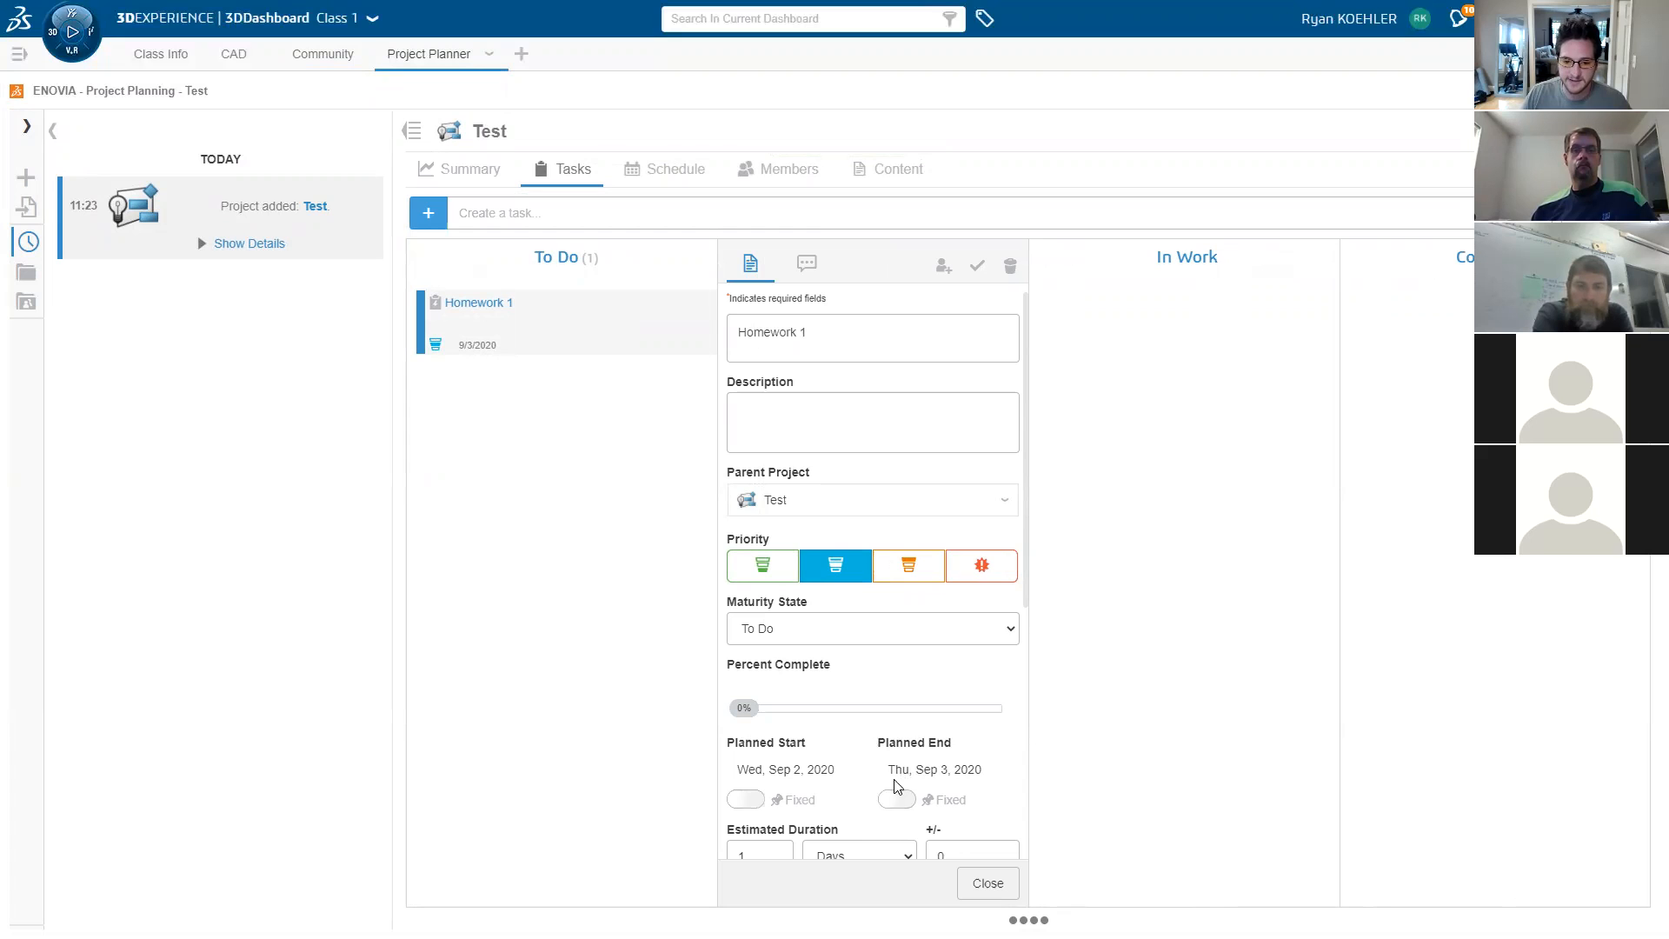
scroll(895, 787, down, 2)
click(749, 626)
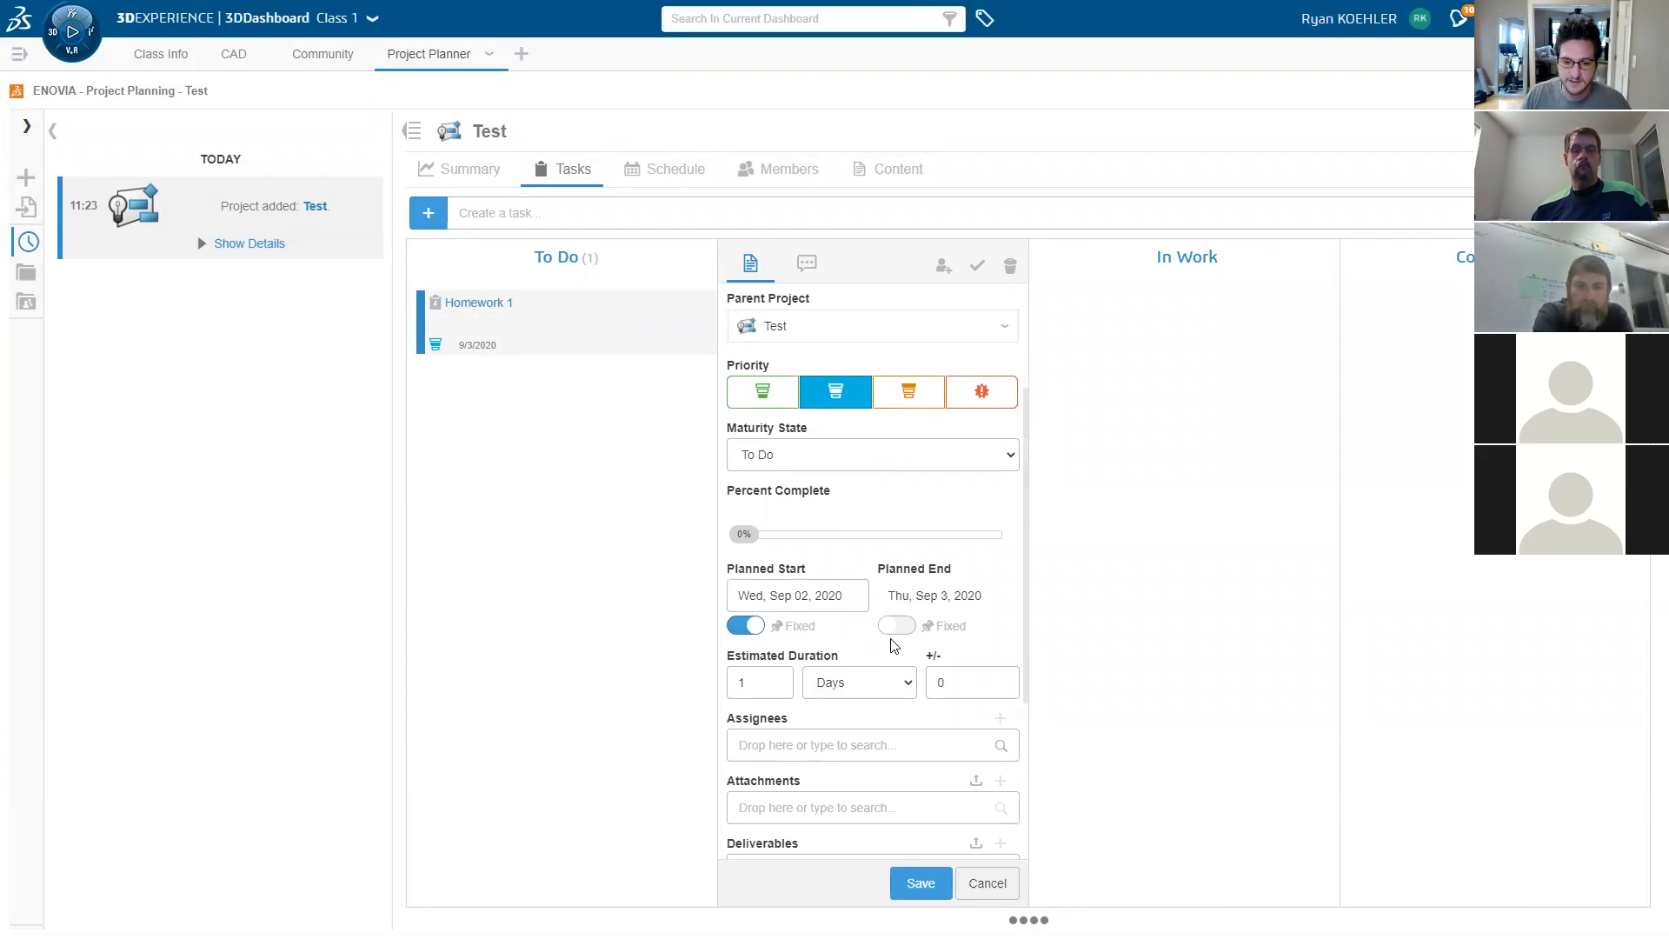
click(895, 626)
click(965, 598)
click(1054, 703)
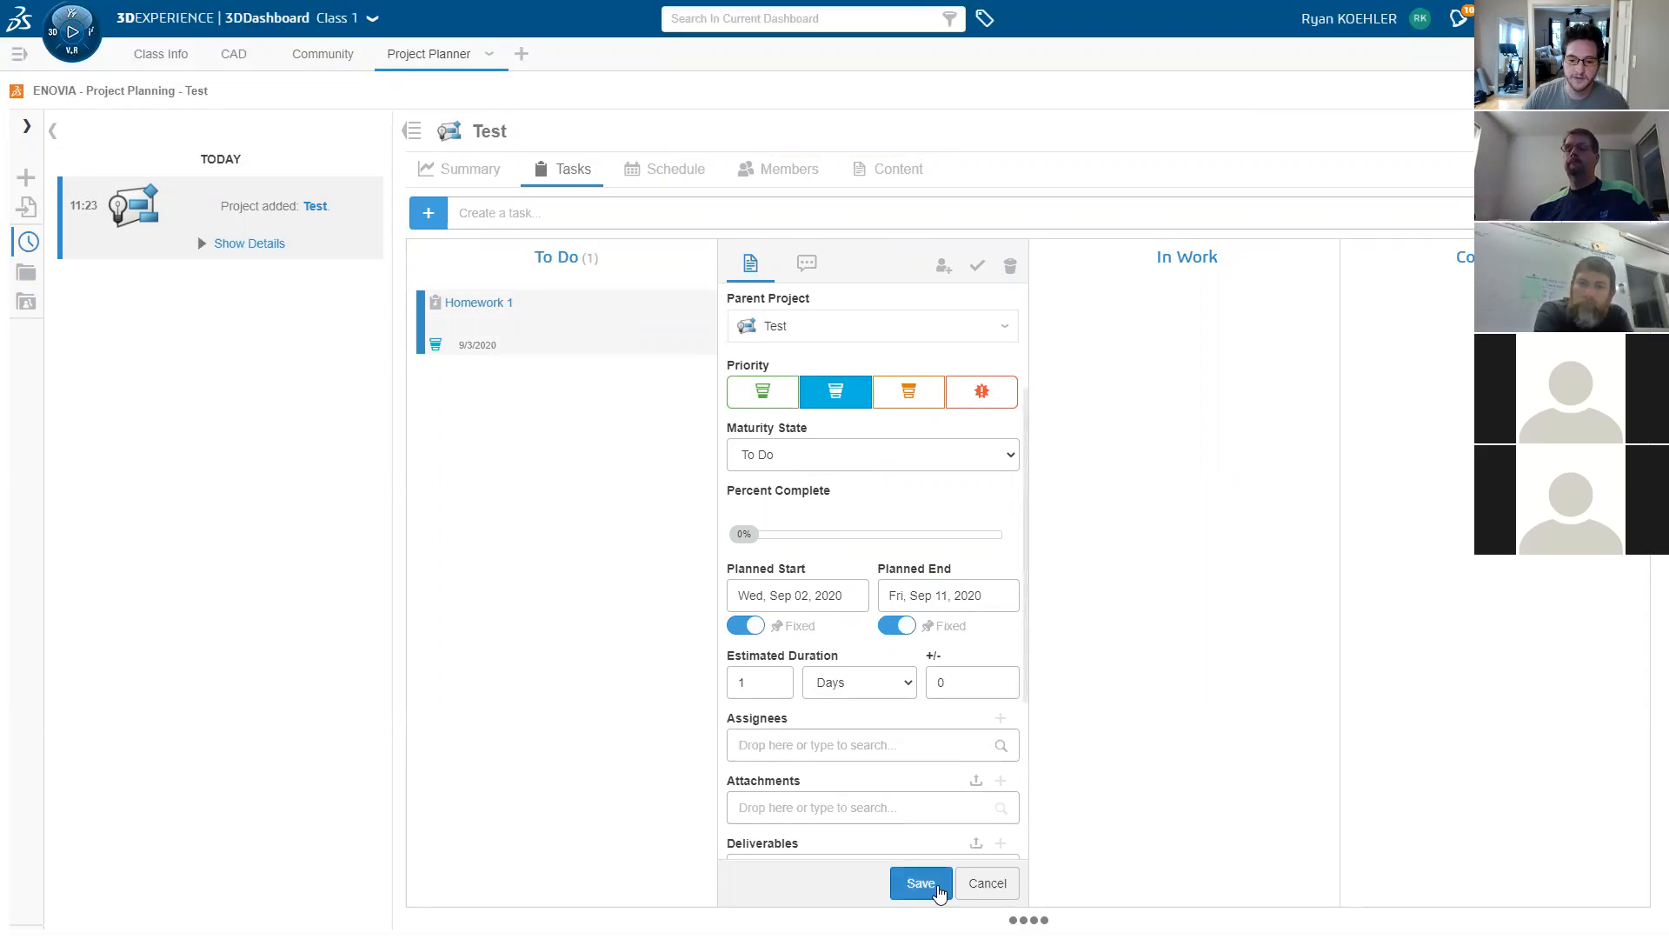
click(922, 883)
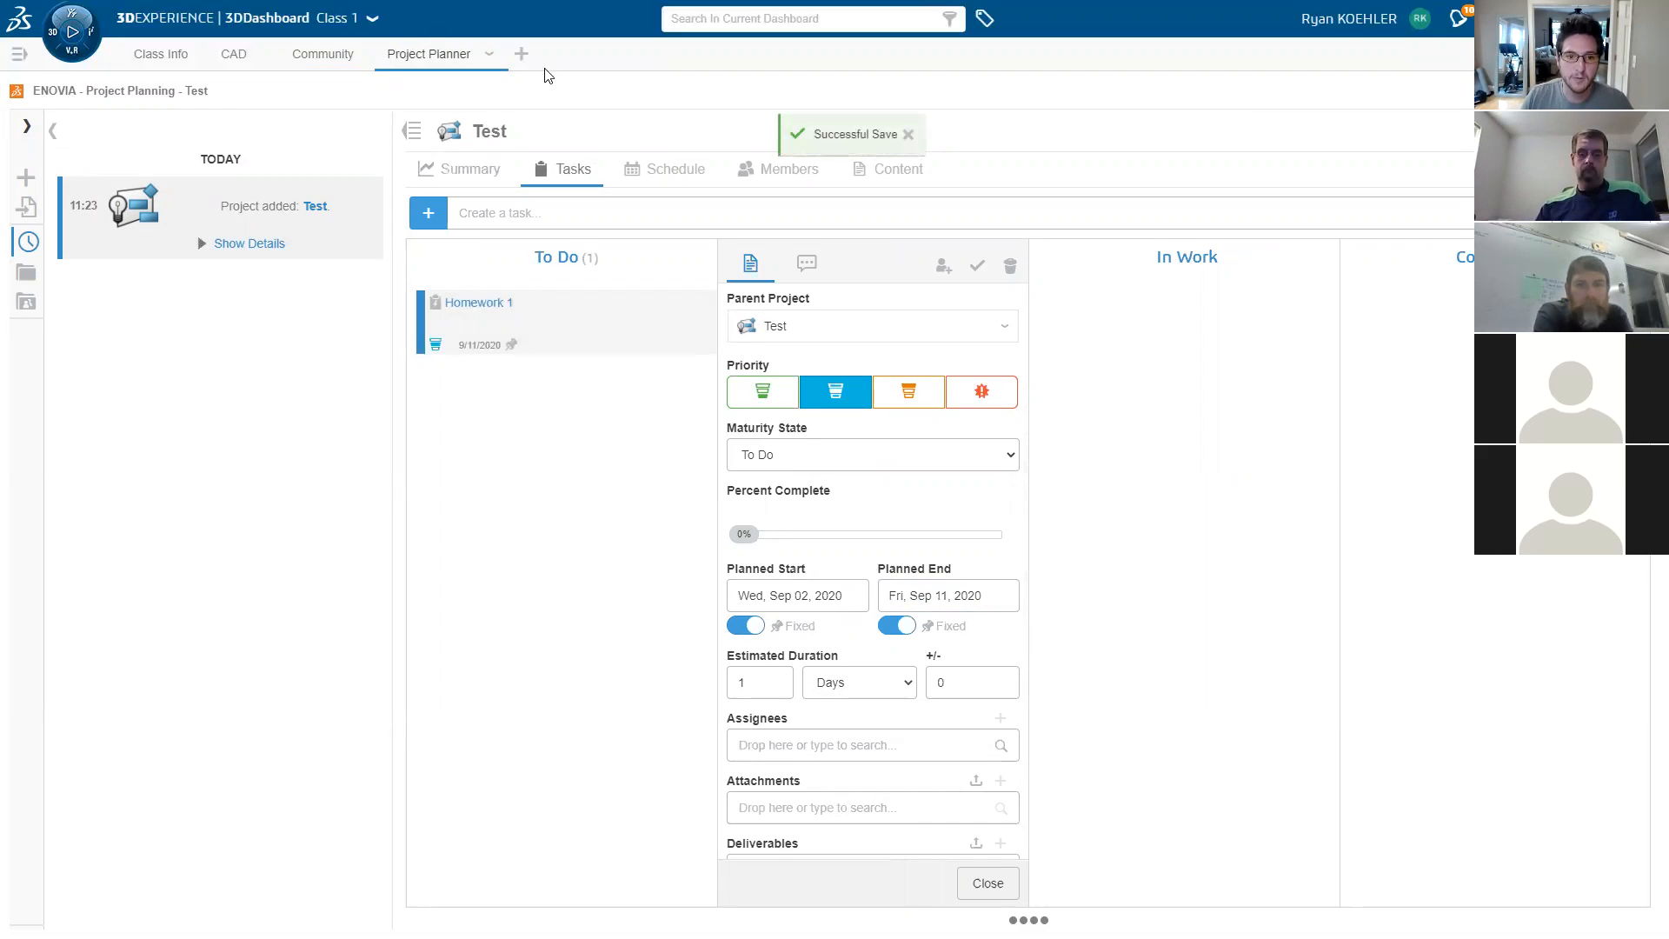
click(695, 174)
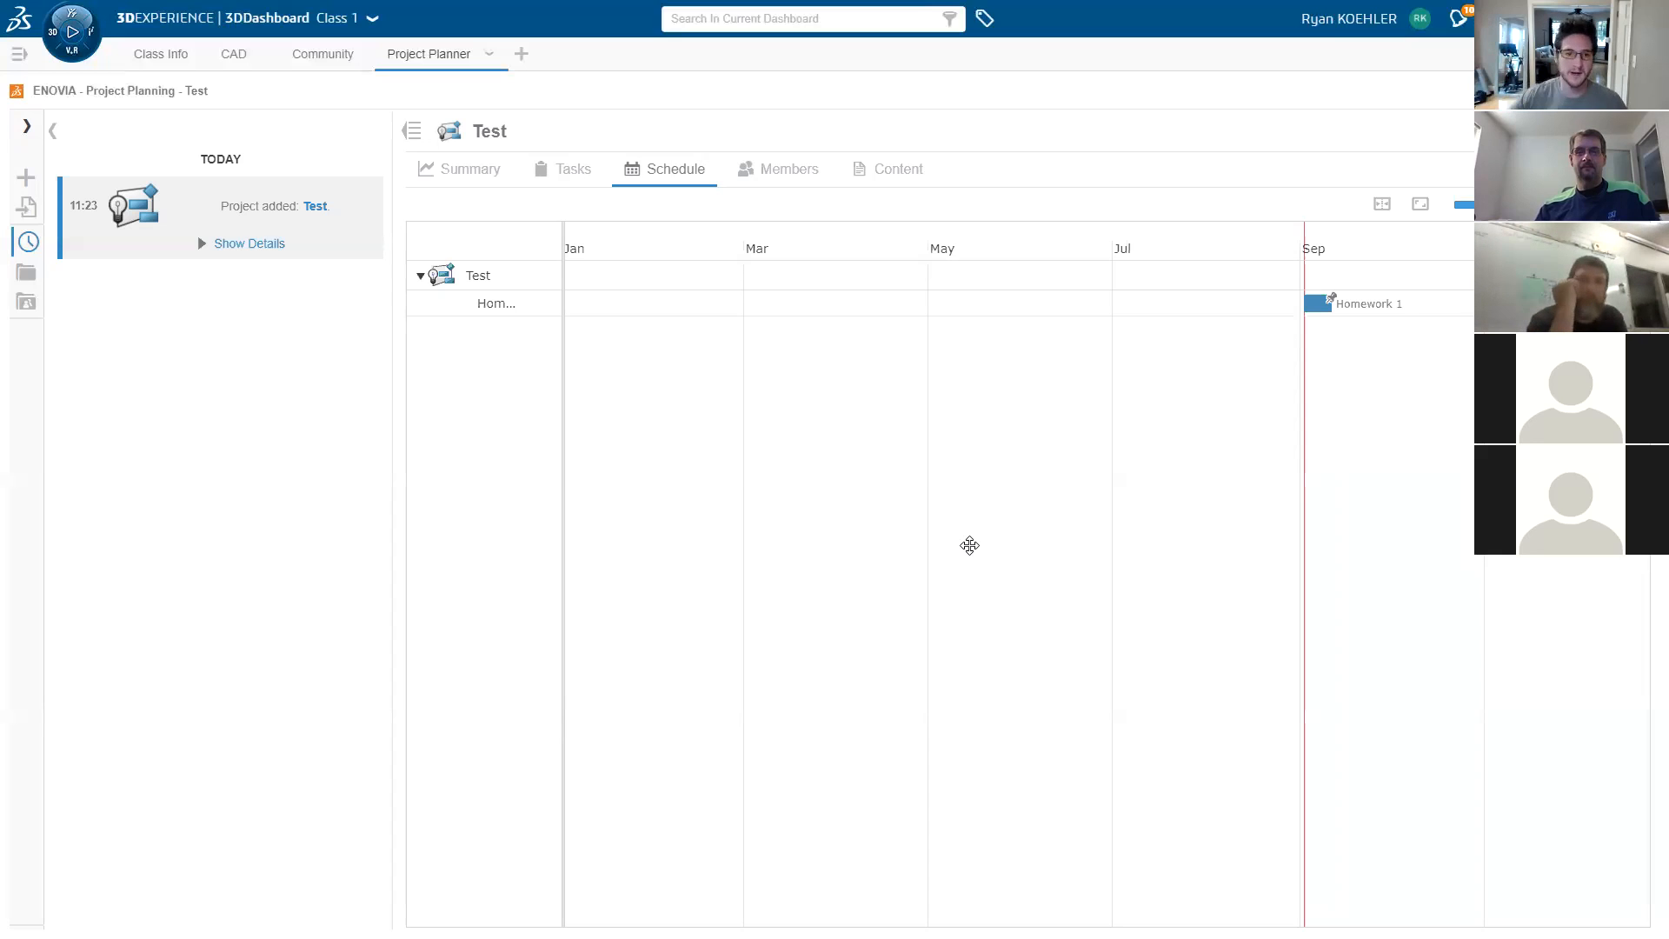
- Switch to the Class 1 dashboard's CAD tab
click(240, 55)
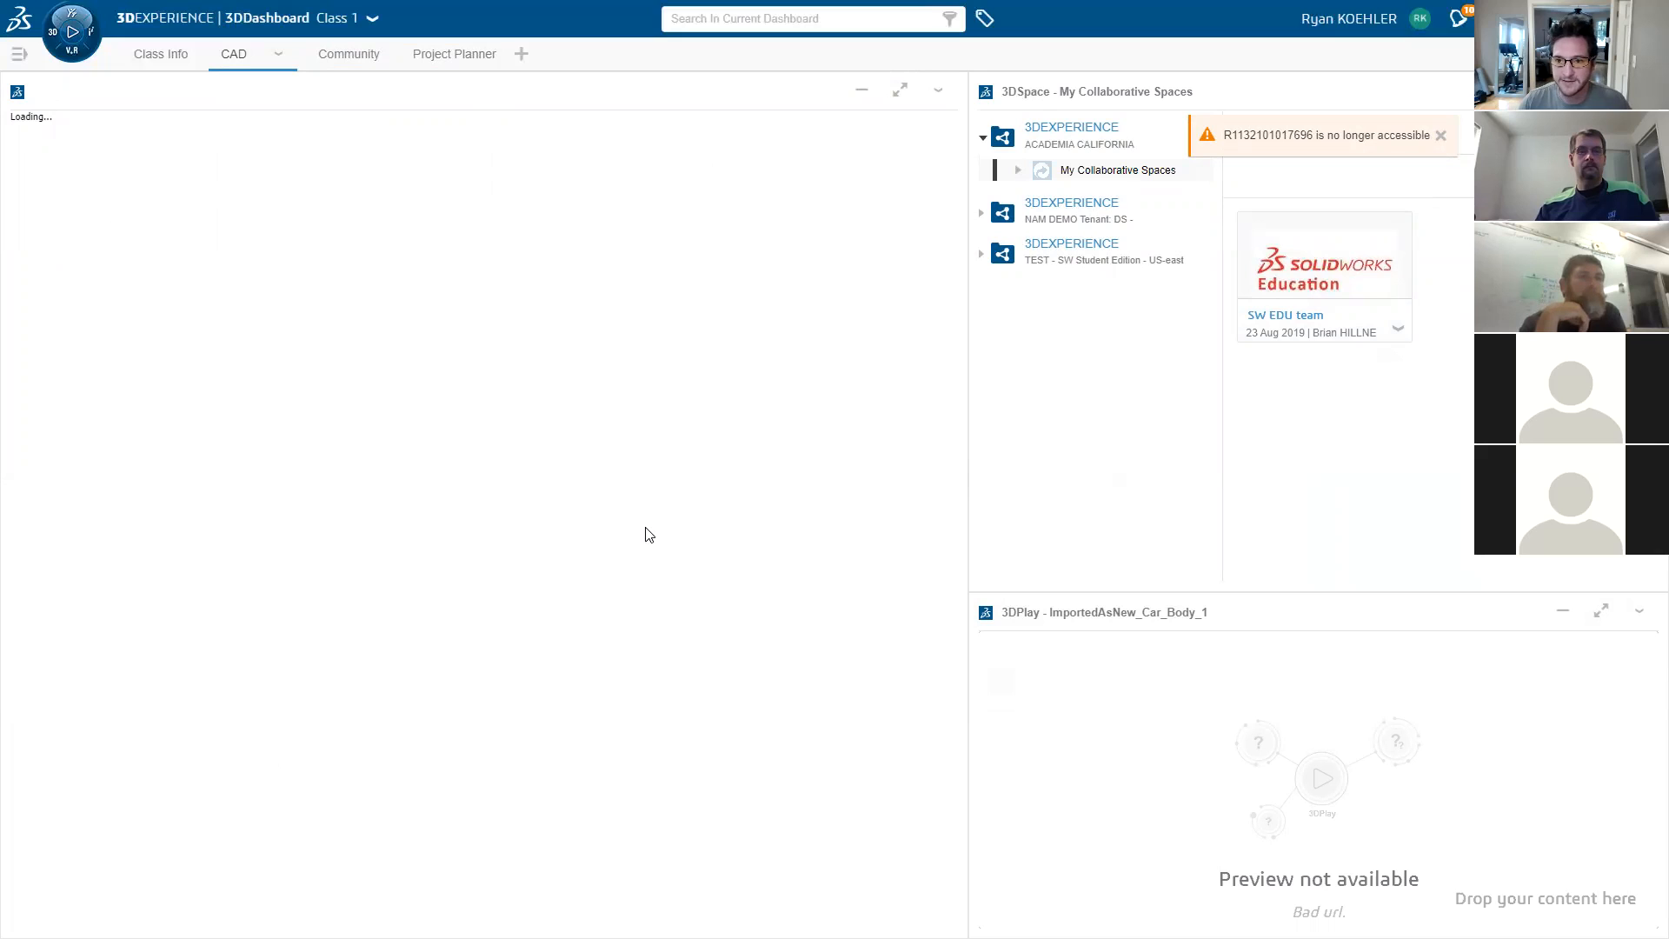
- Dismiss the inaccessible-item warning and list the NAM DEMO tenant's collaborative spaces
click(1441, 137)
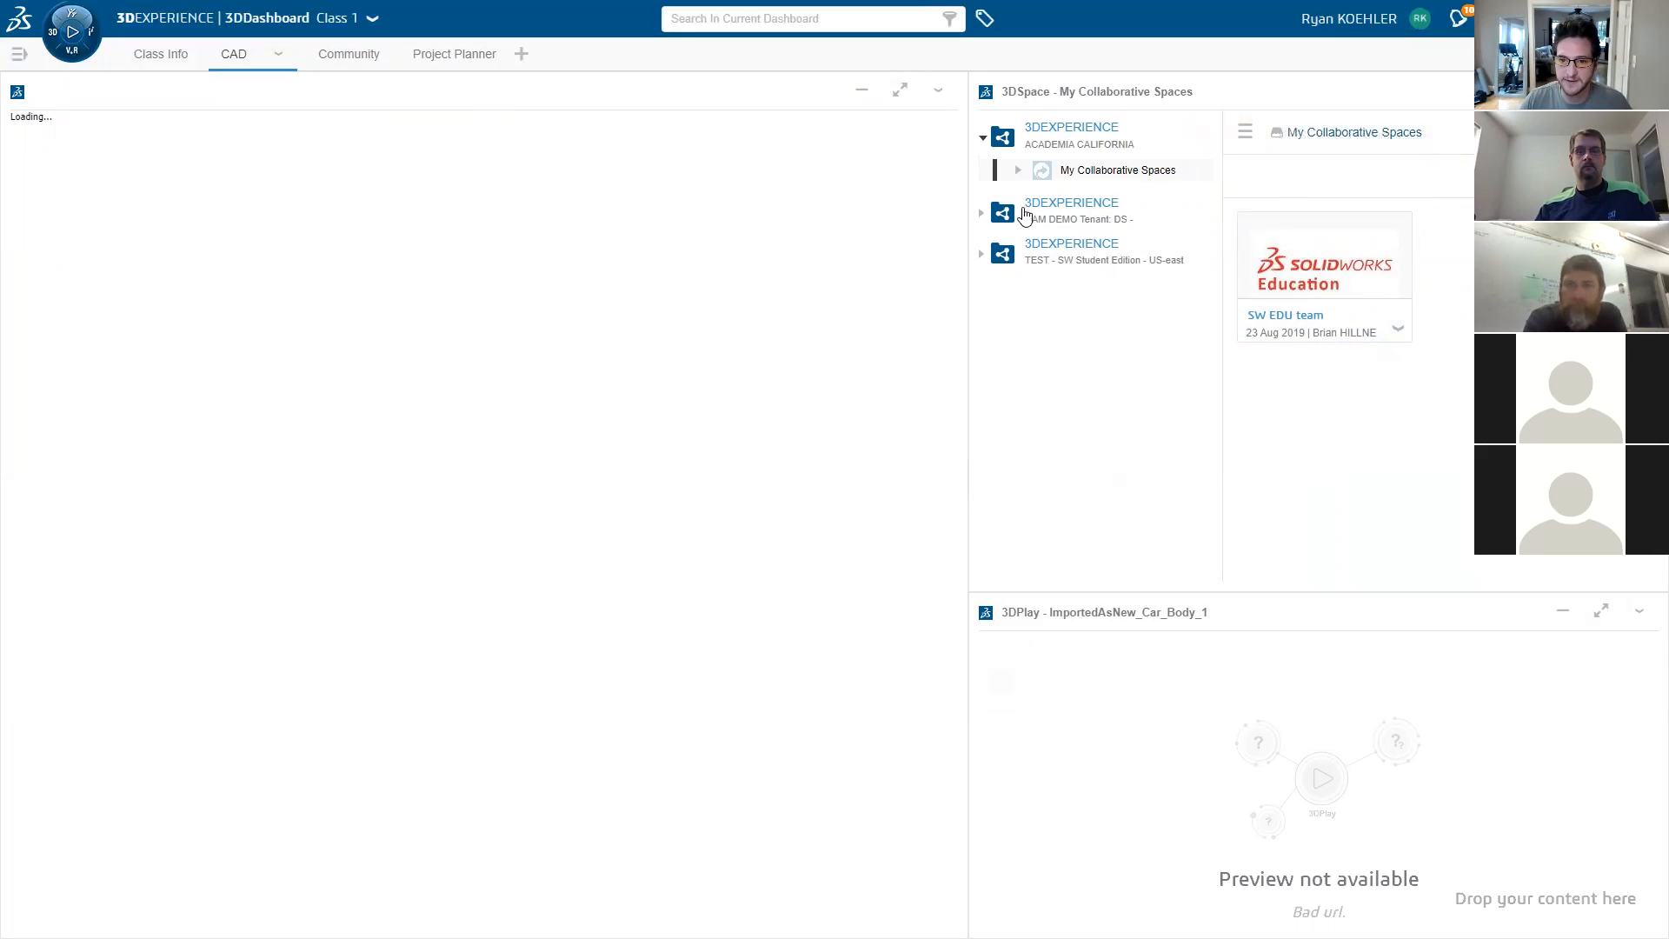
click(992, 217)
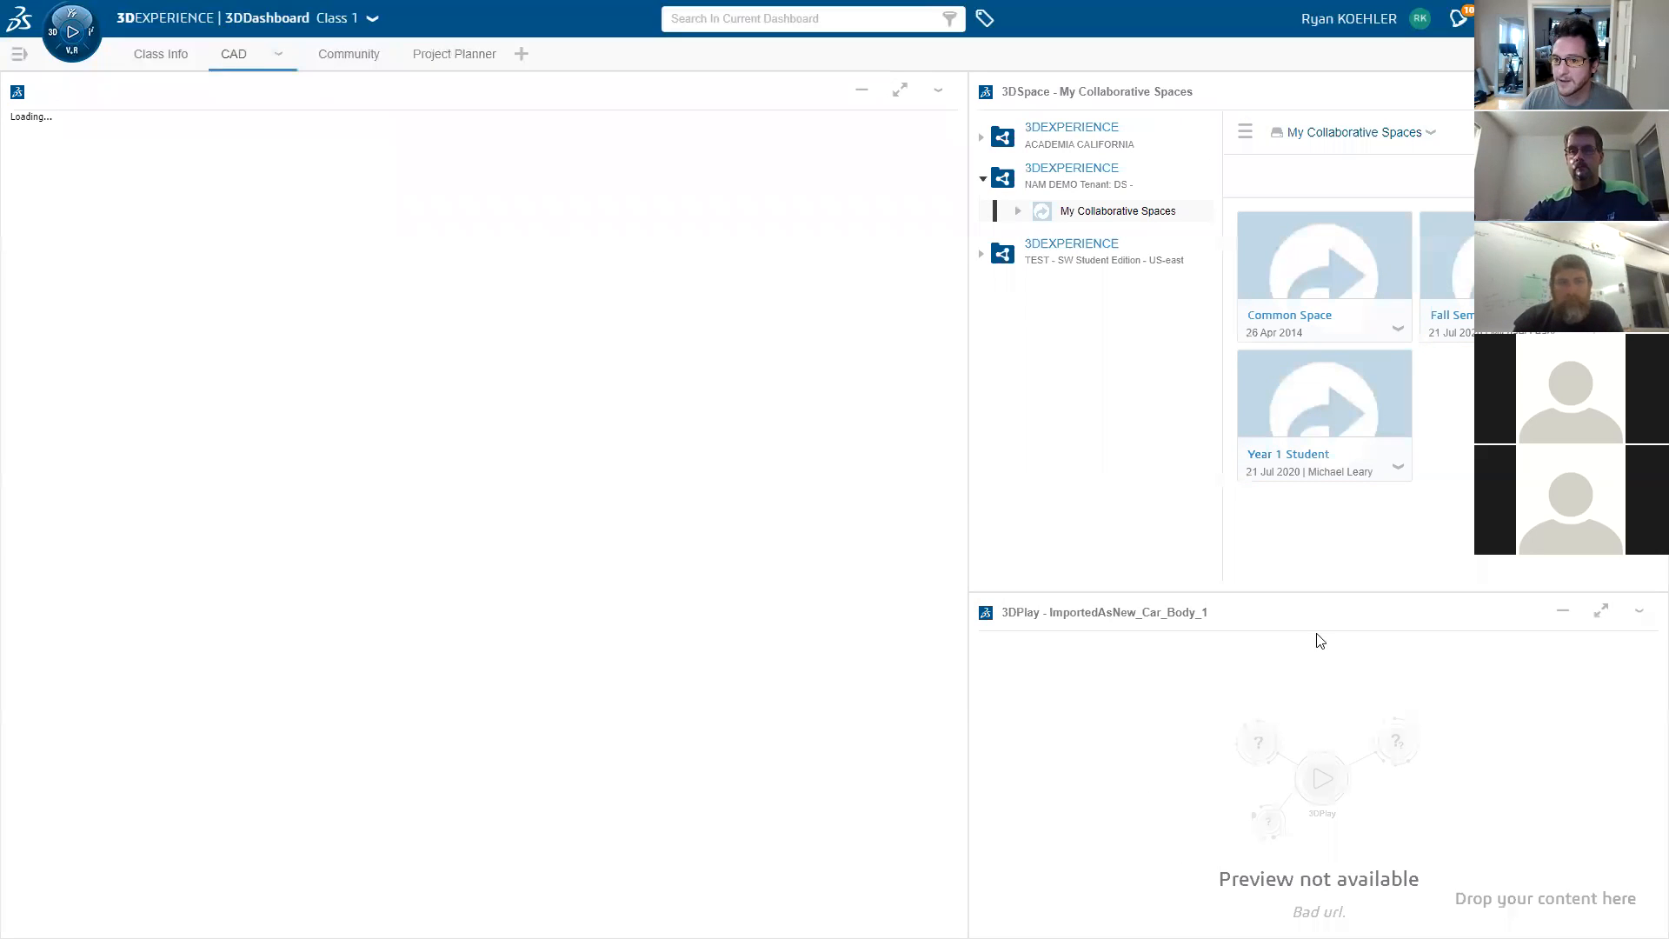
mouse_move(1367, 464)
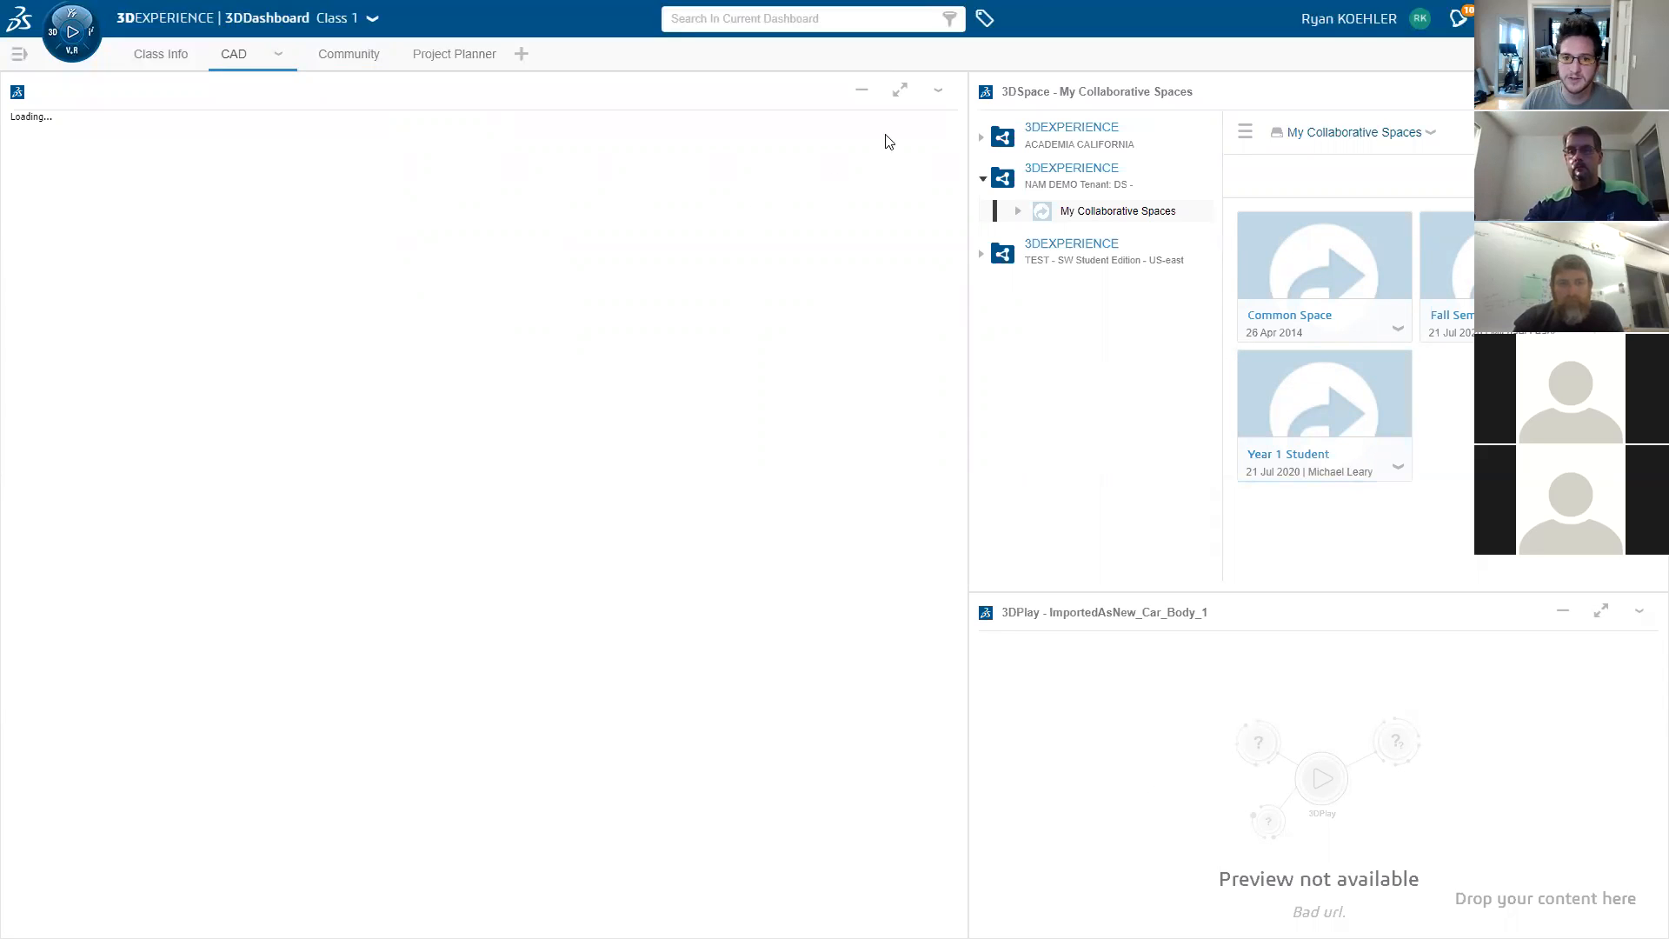
click(938, 95)
click(907, 194)
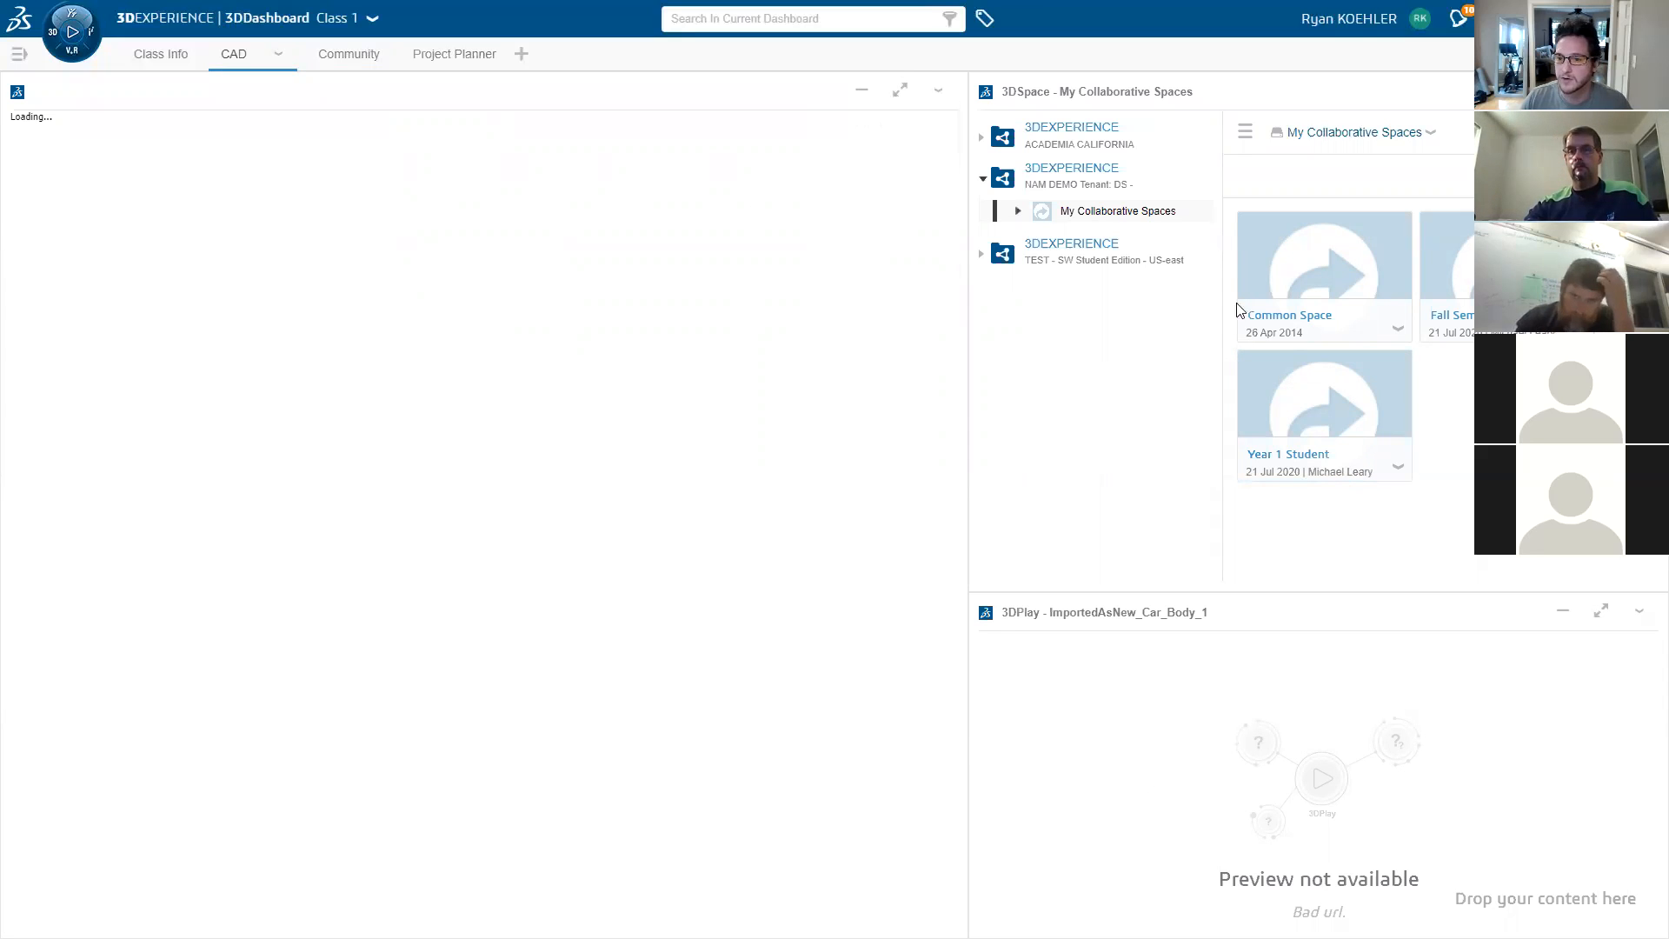
- Open the Fall Semester space and load Physical Product 4 into the 3DPlay widget
mouse_move(1359, 255)
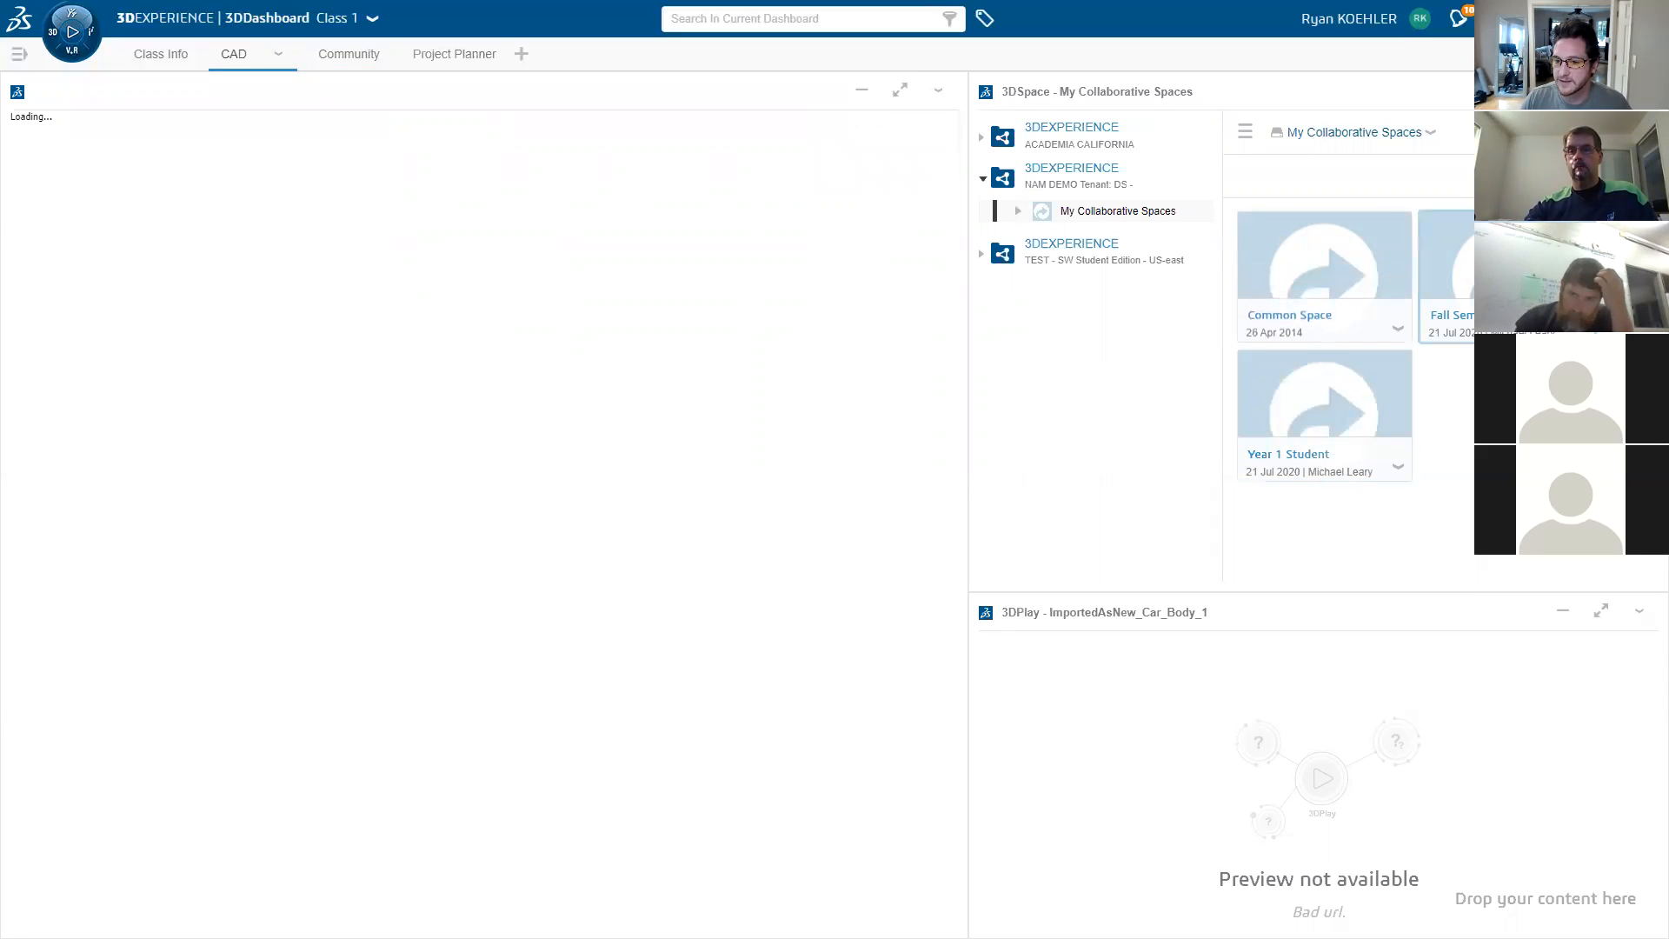
double_click(1506, 276)
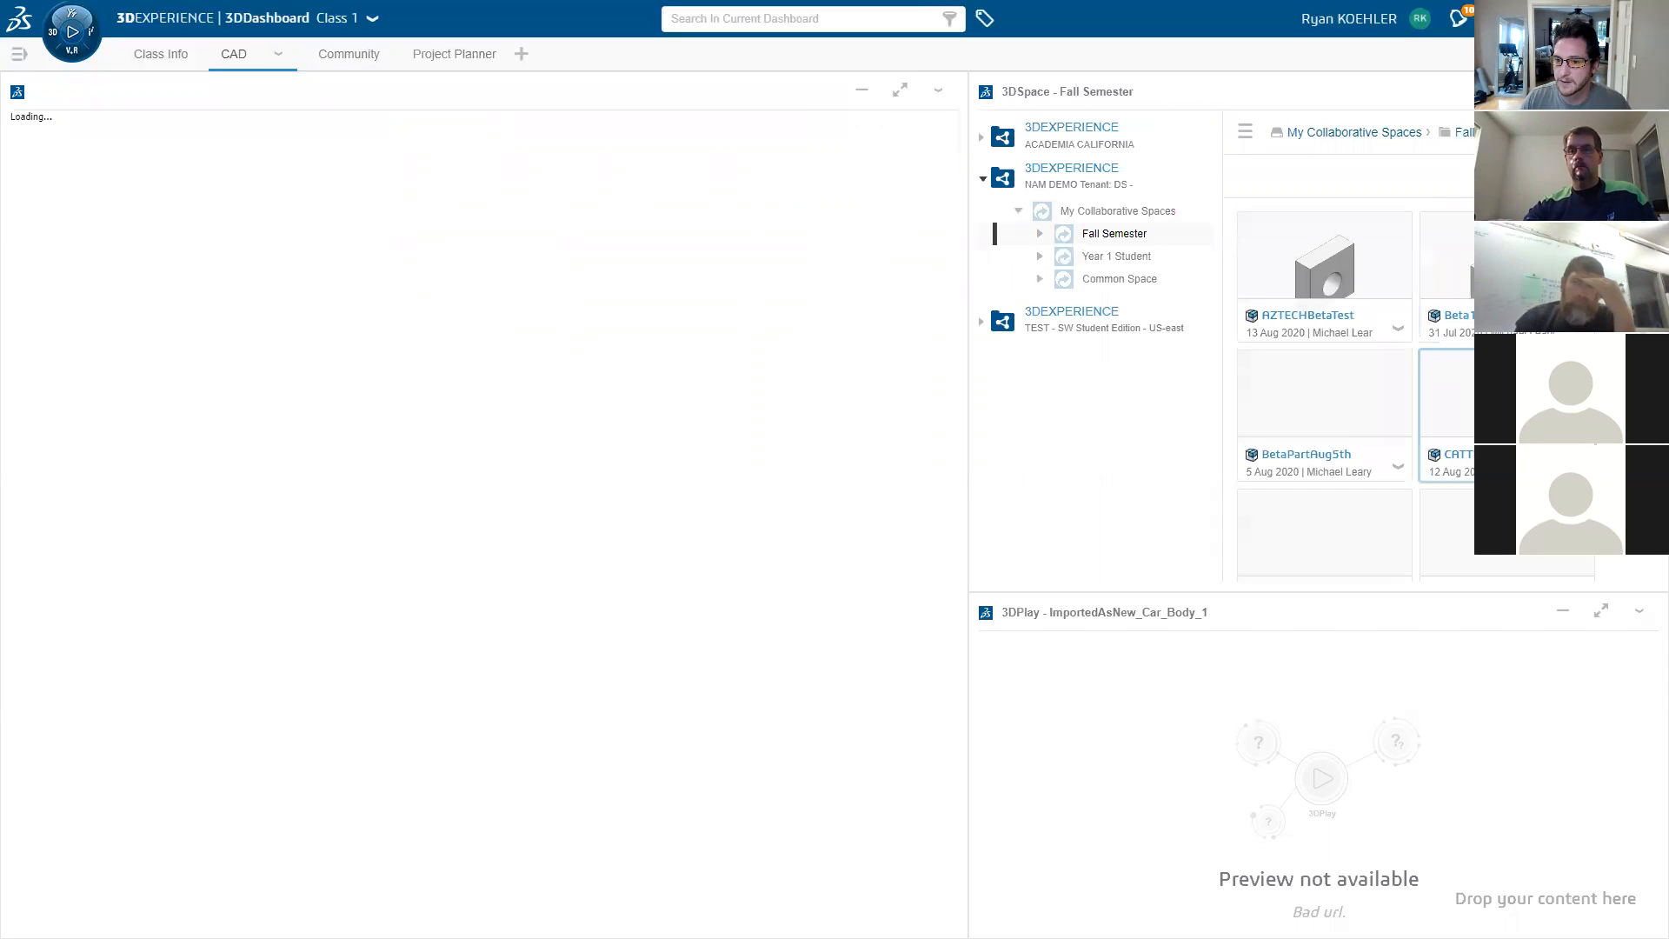
scroll(1443, 448, down, 5)
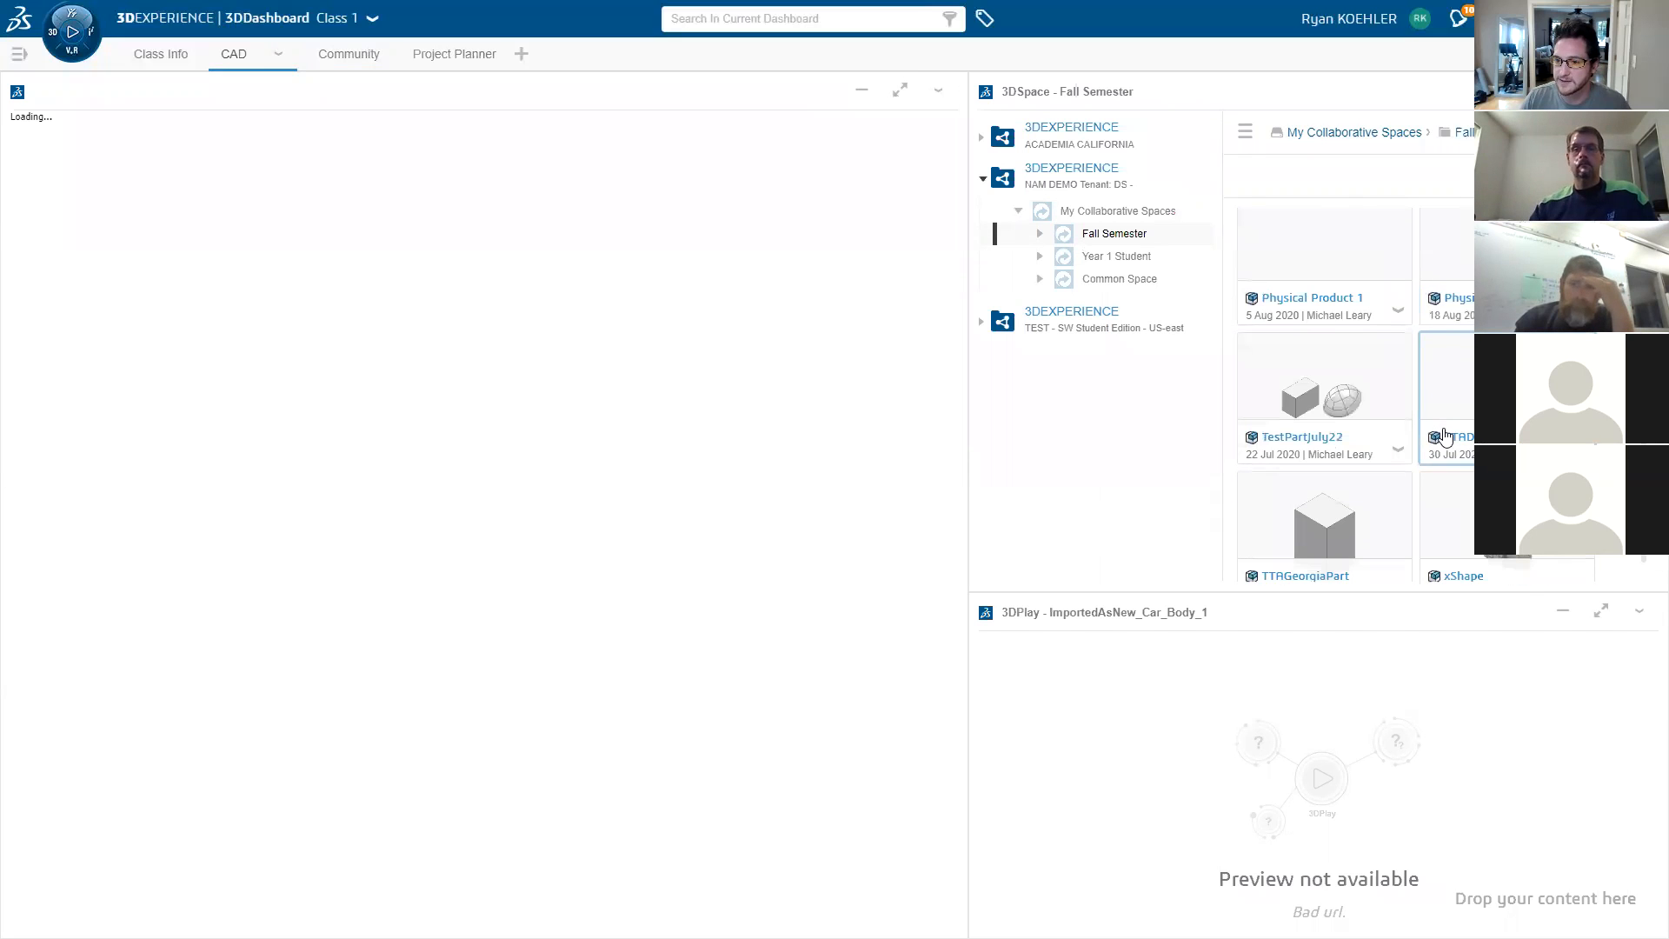
scroll(1446, 428, up, 3)
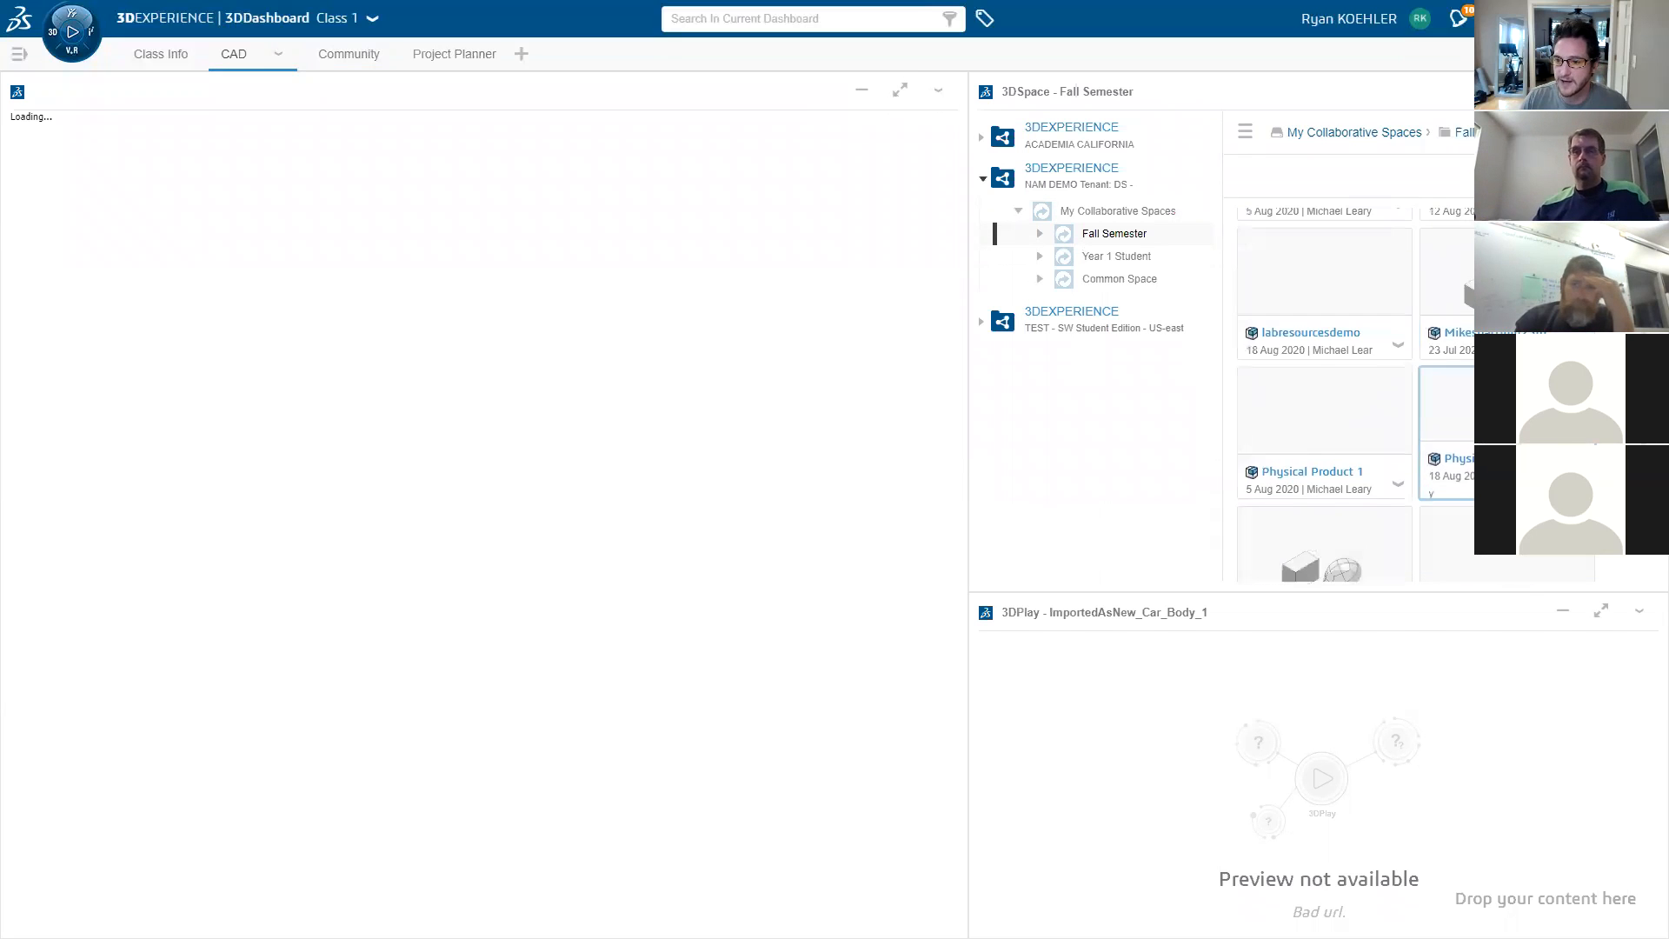
drag(1447, 417, 1288, 787)
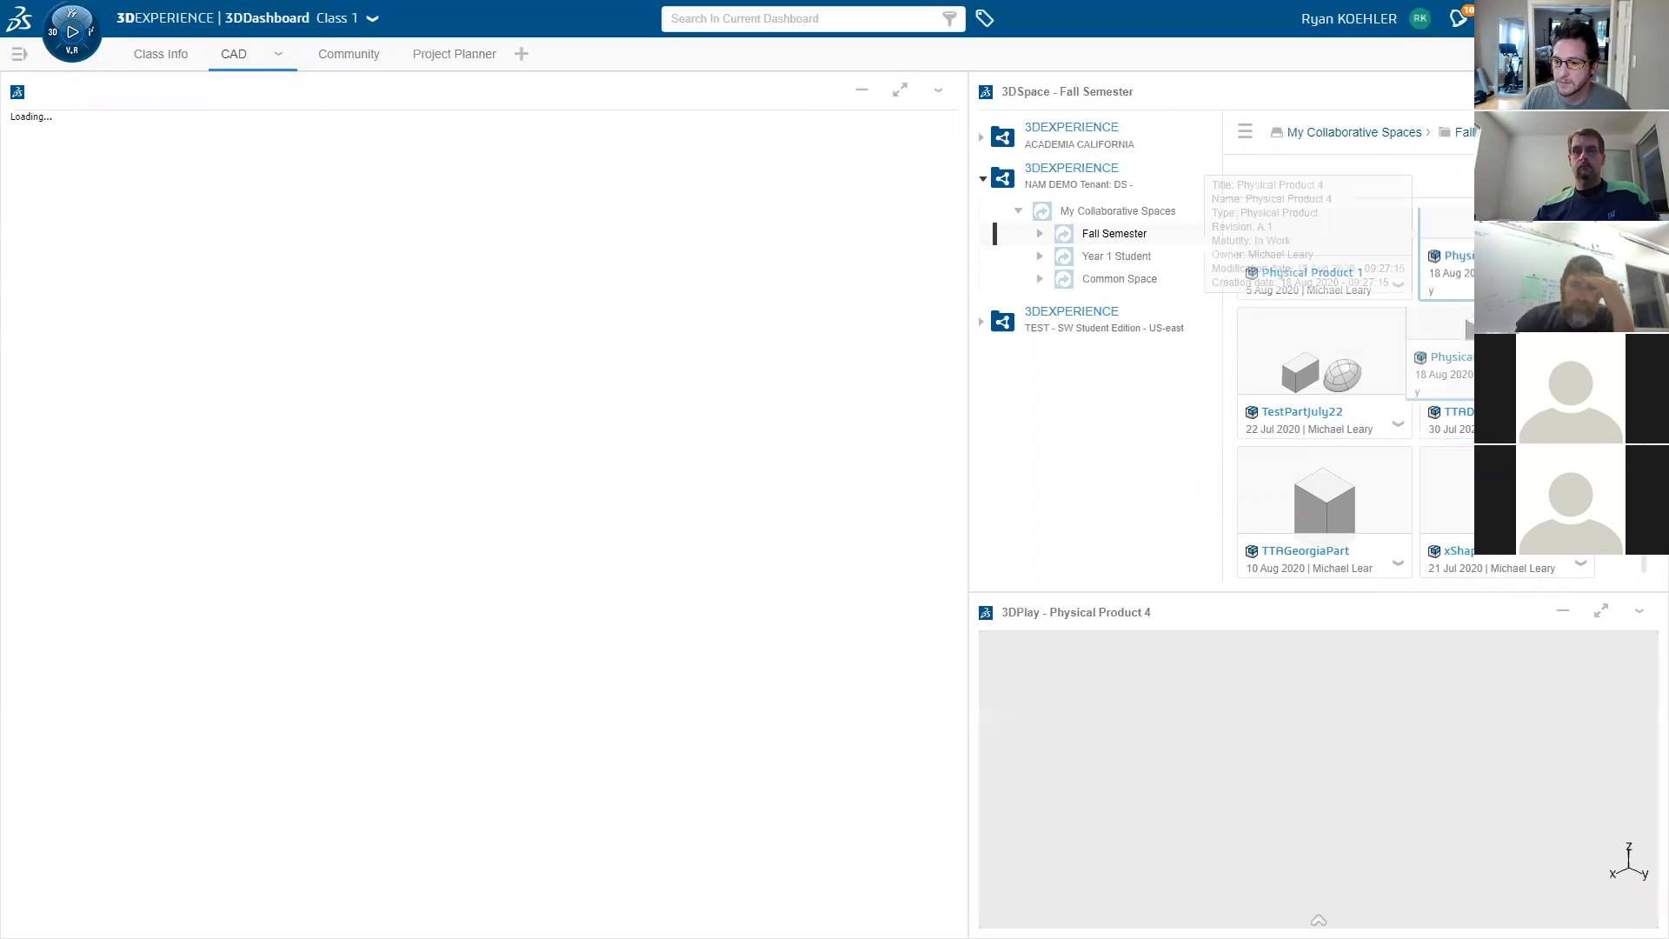
- Maximize the 3DPlay viewer and orbit Physical Product 4 to inspect several sides
click(1601, 612)
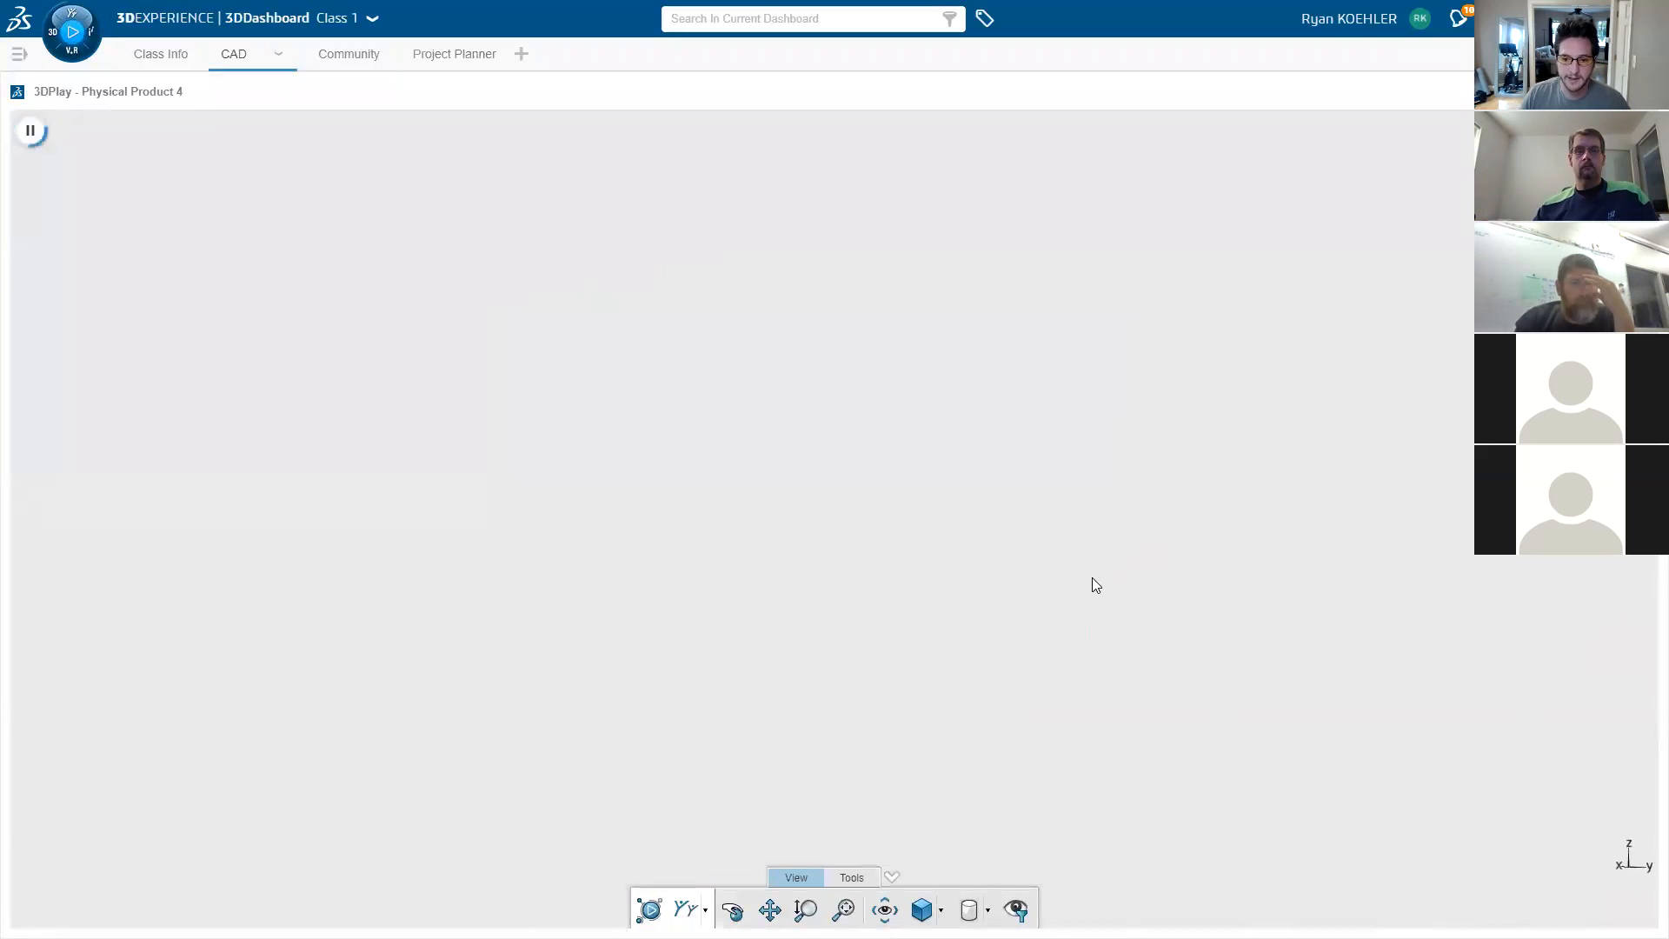
drag(1055, 611, 1169, 676)
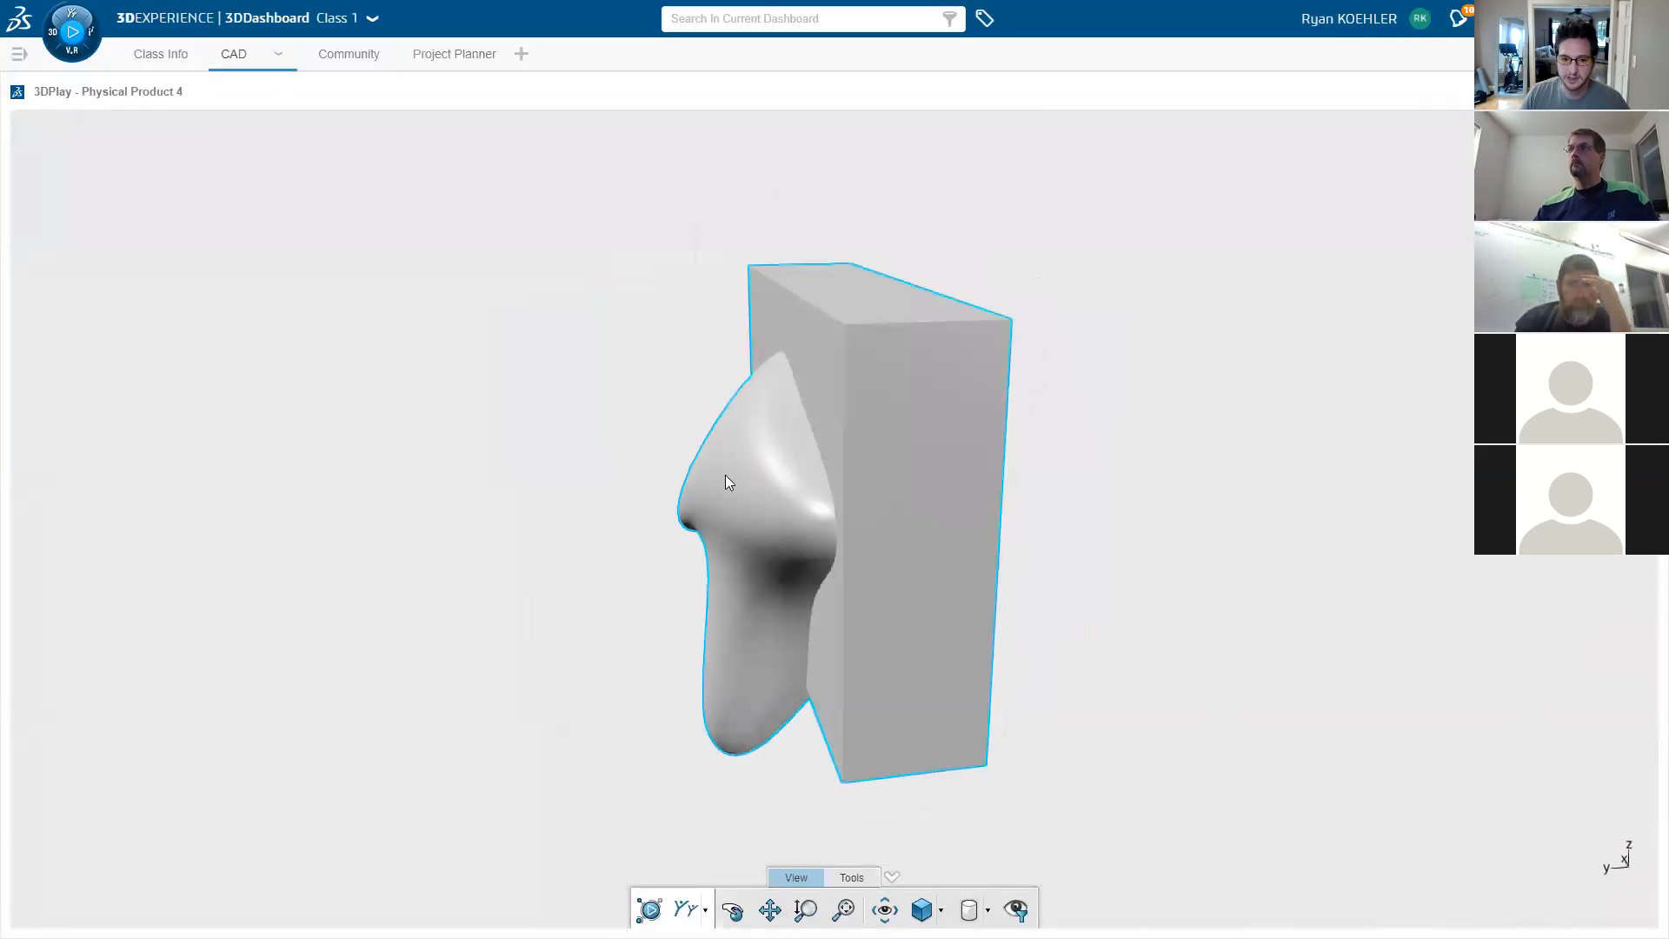
drag(898, 537, 853, 608)
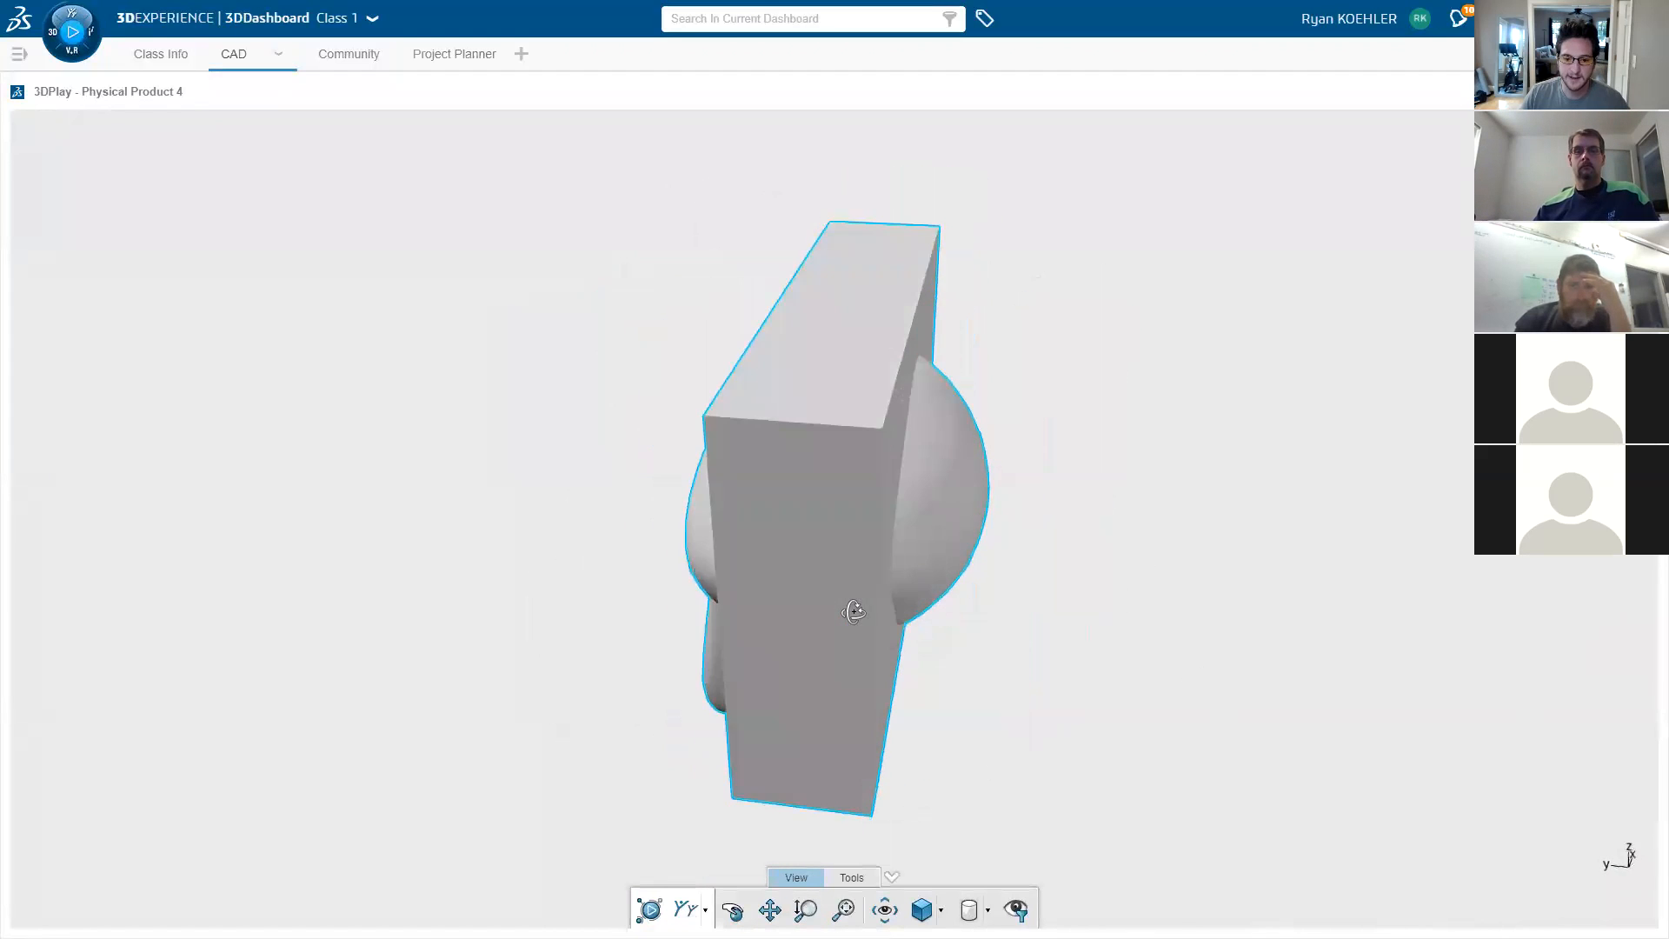
- Cut through the part with a movable section plane, then orbit to the block's other side
click(852, 877)
click(887, 910)
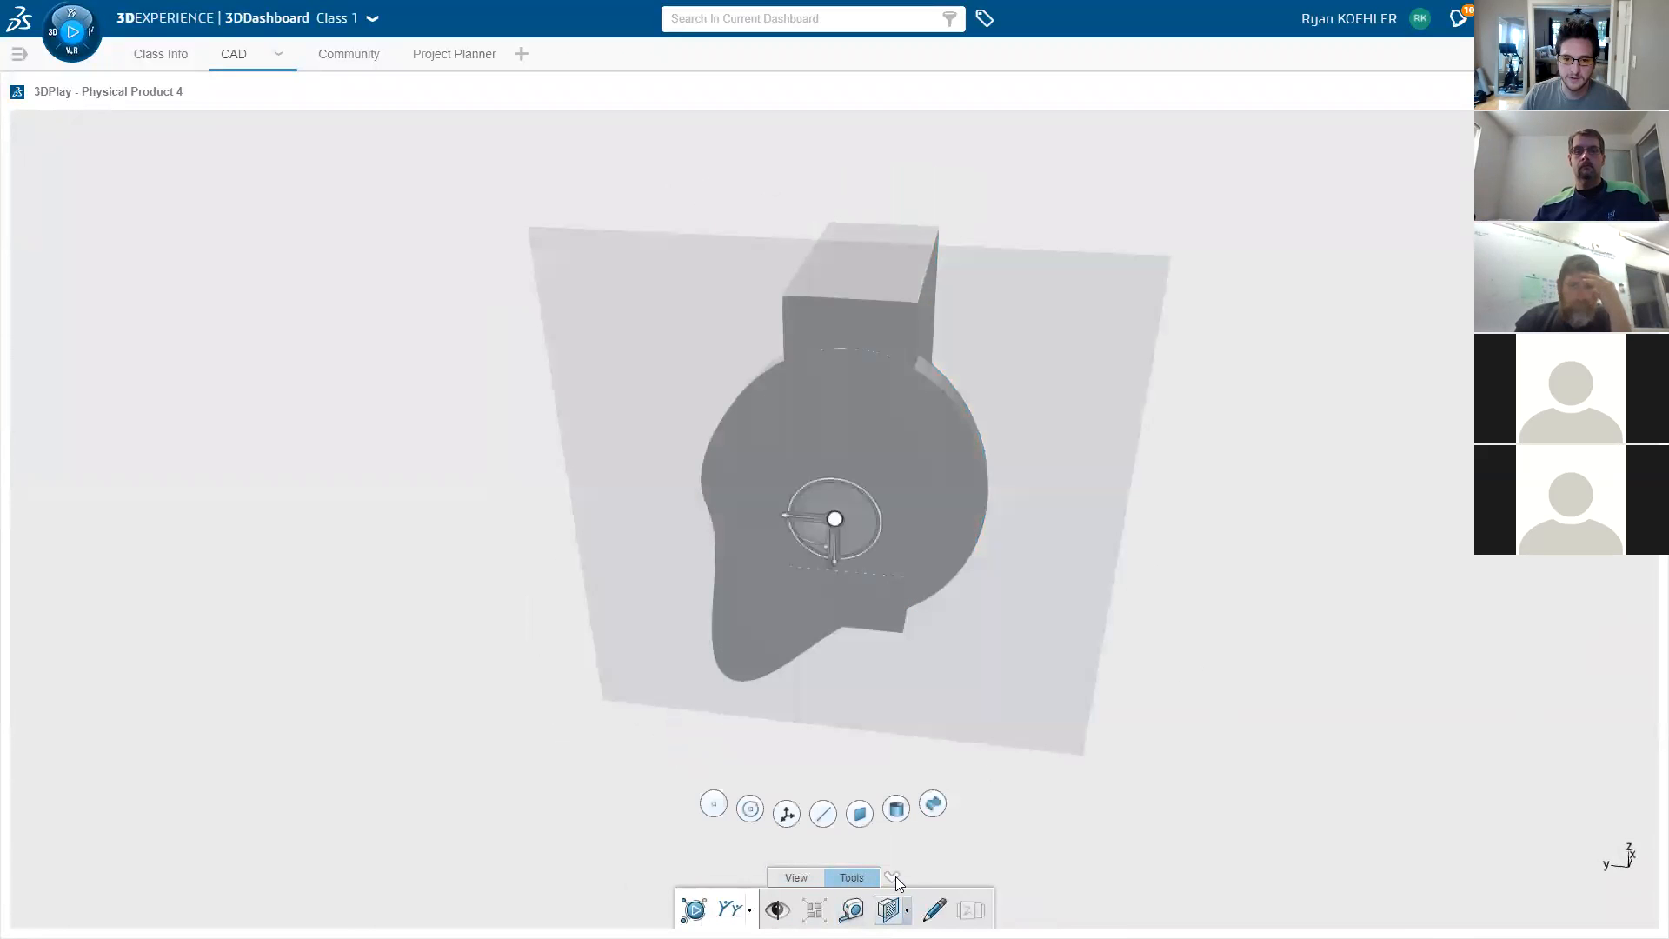
drag(1098, 714, 1068, 665)
click(854, 904)
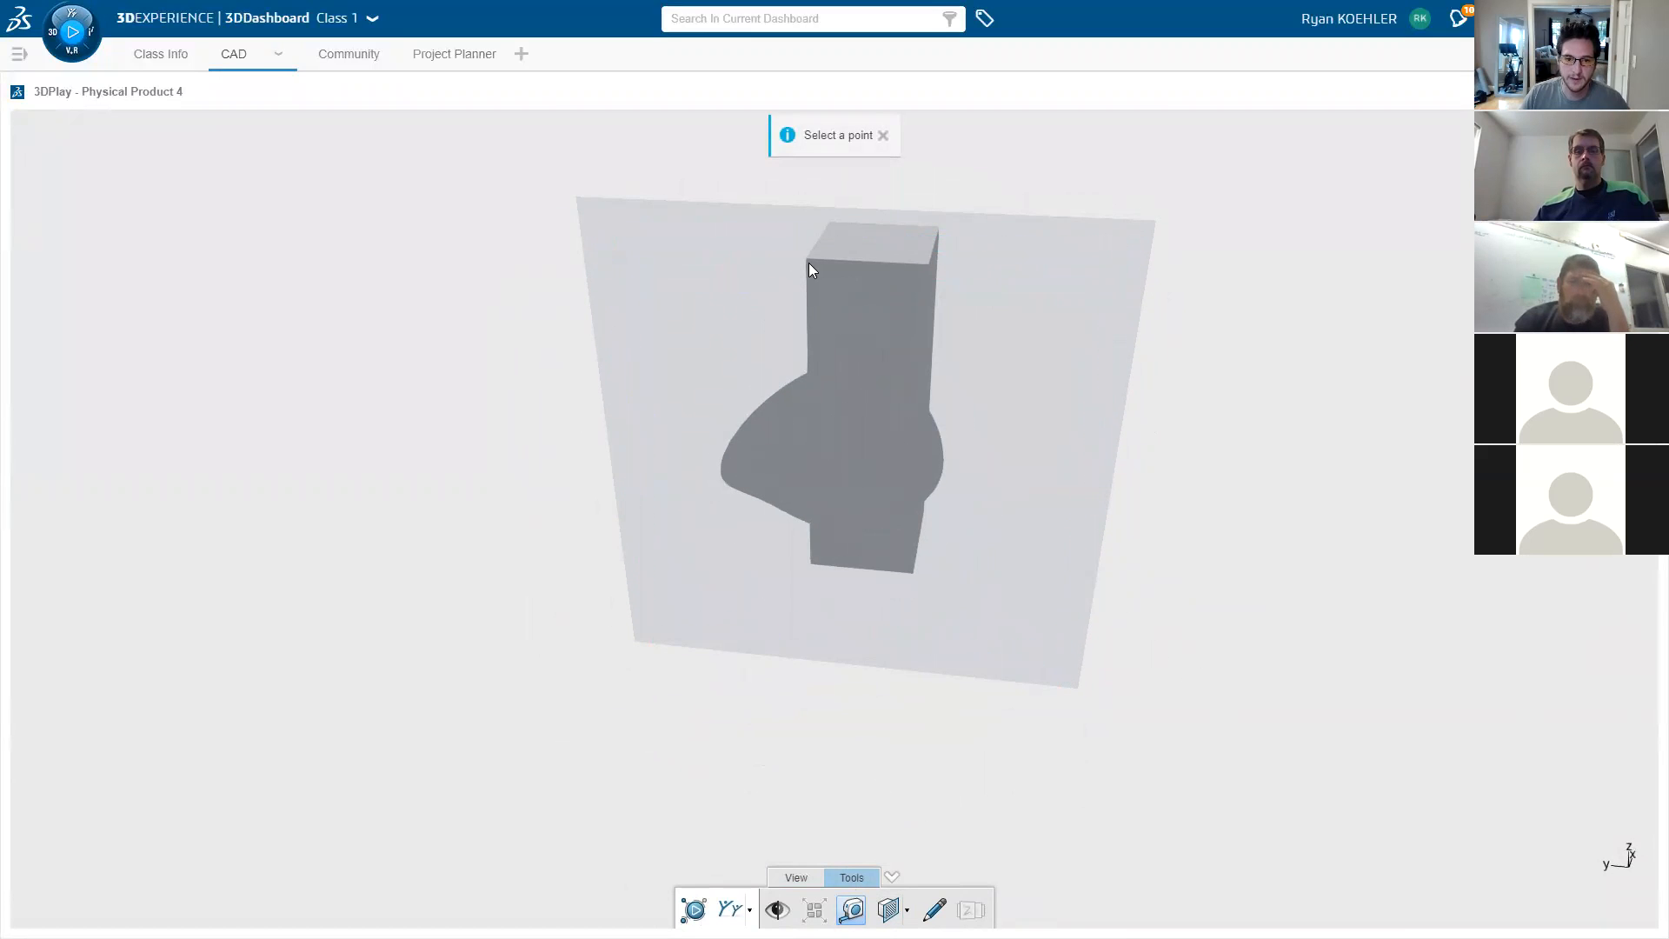
middle_drag(1222, 357, 845, 351)
click(937, 908)
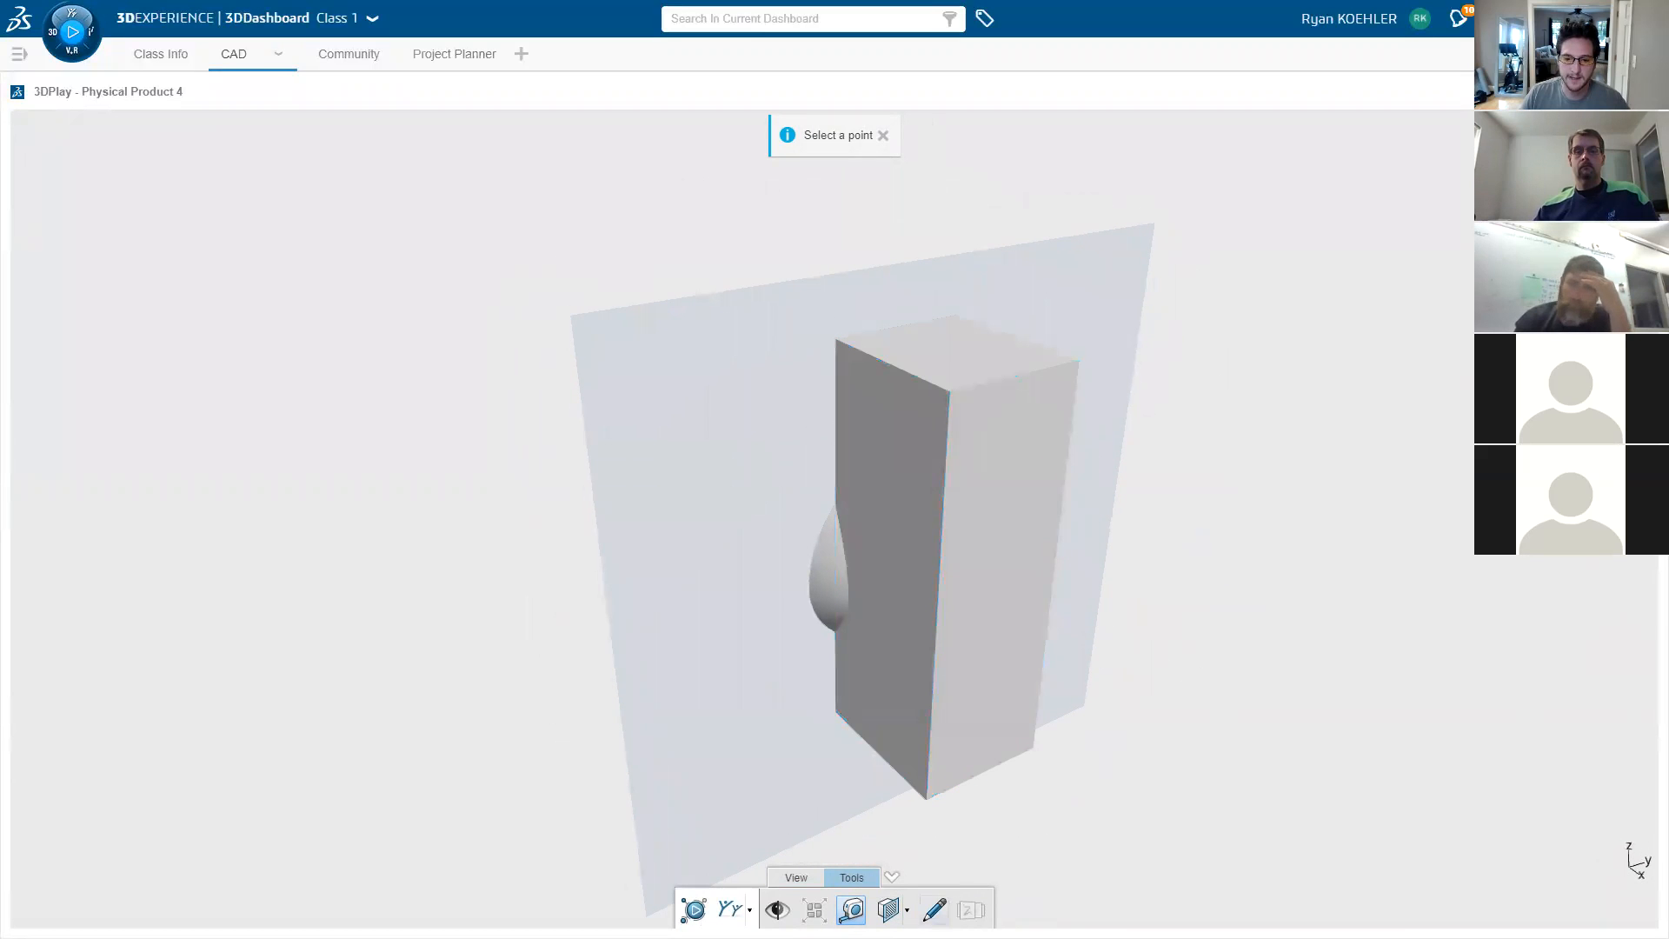
- Add the note 'This looks Good!' at the part's upper right, then open screenshot sharing
click(1635, 542)
text(This lopoks Good!)
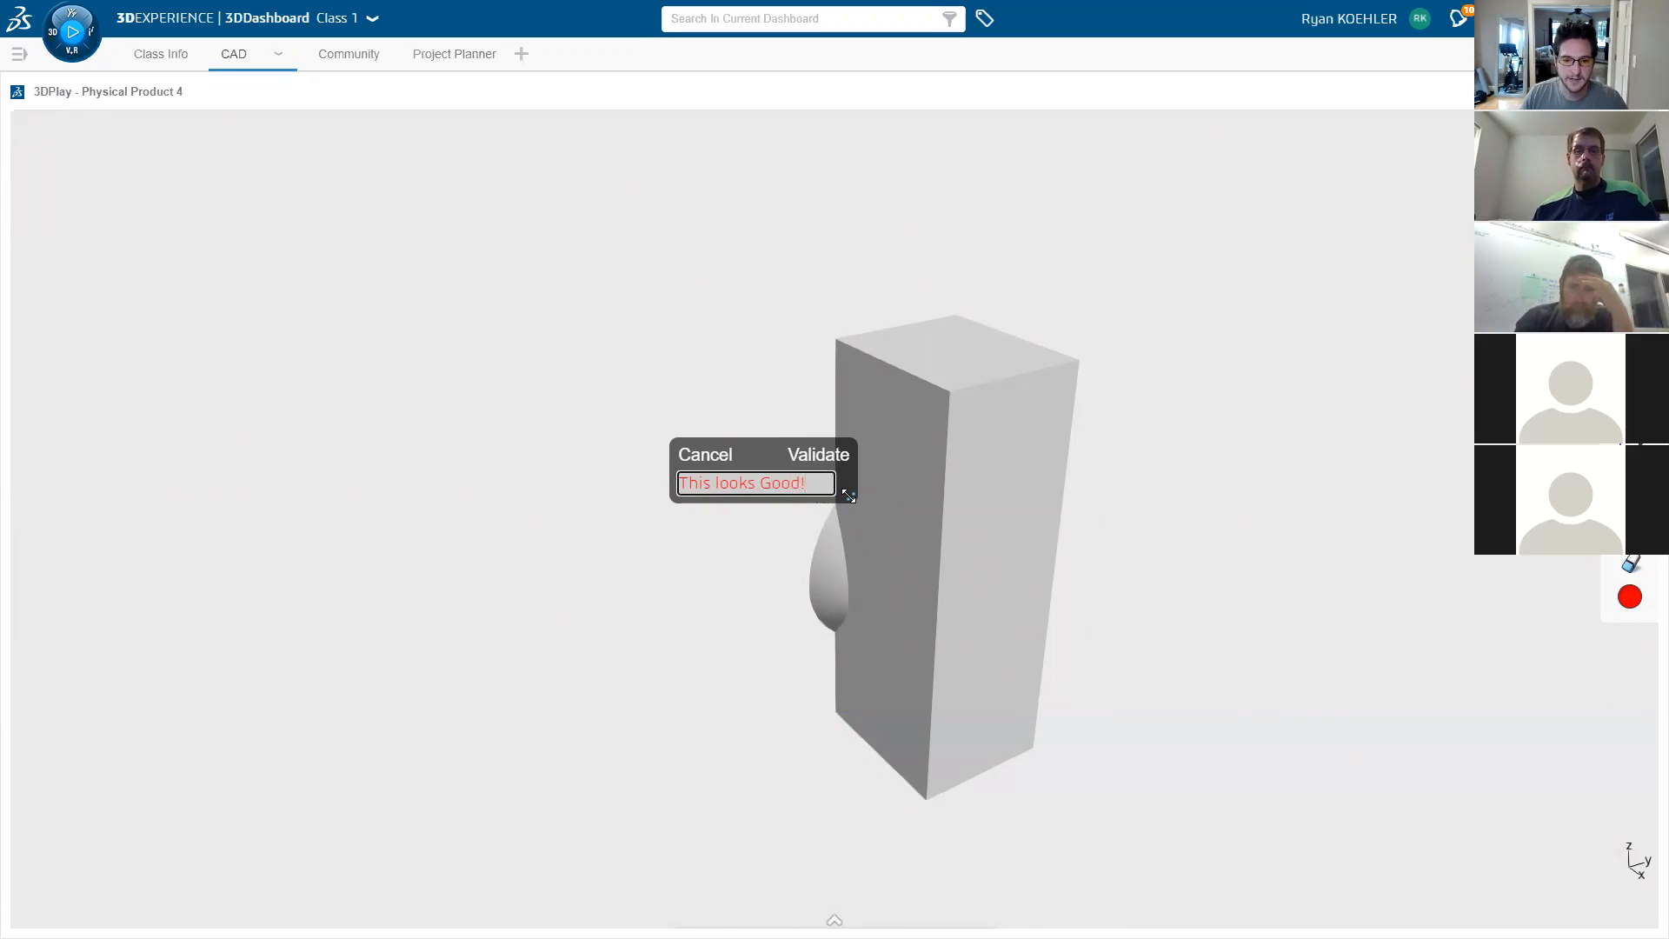
drag(847, 495, 863, 502)
drag(772, 457, 1124, 301)
click(1191, 299)
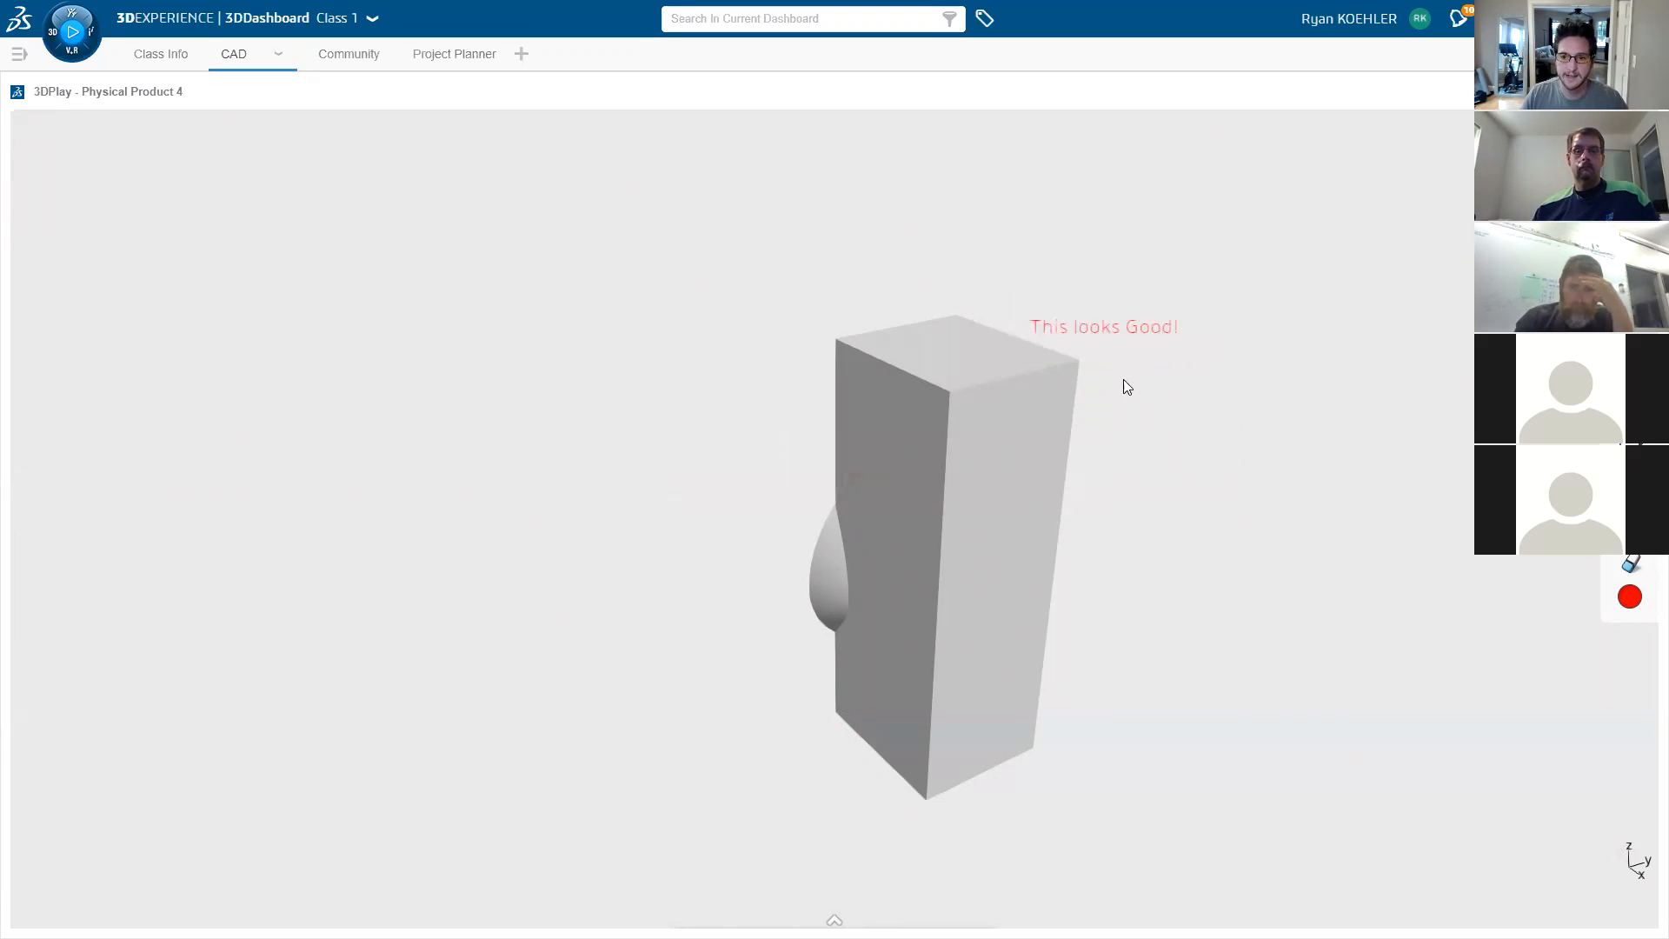
click(1630, 438)
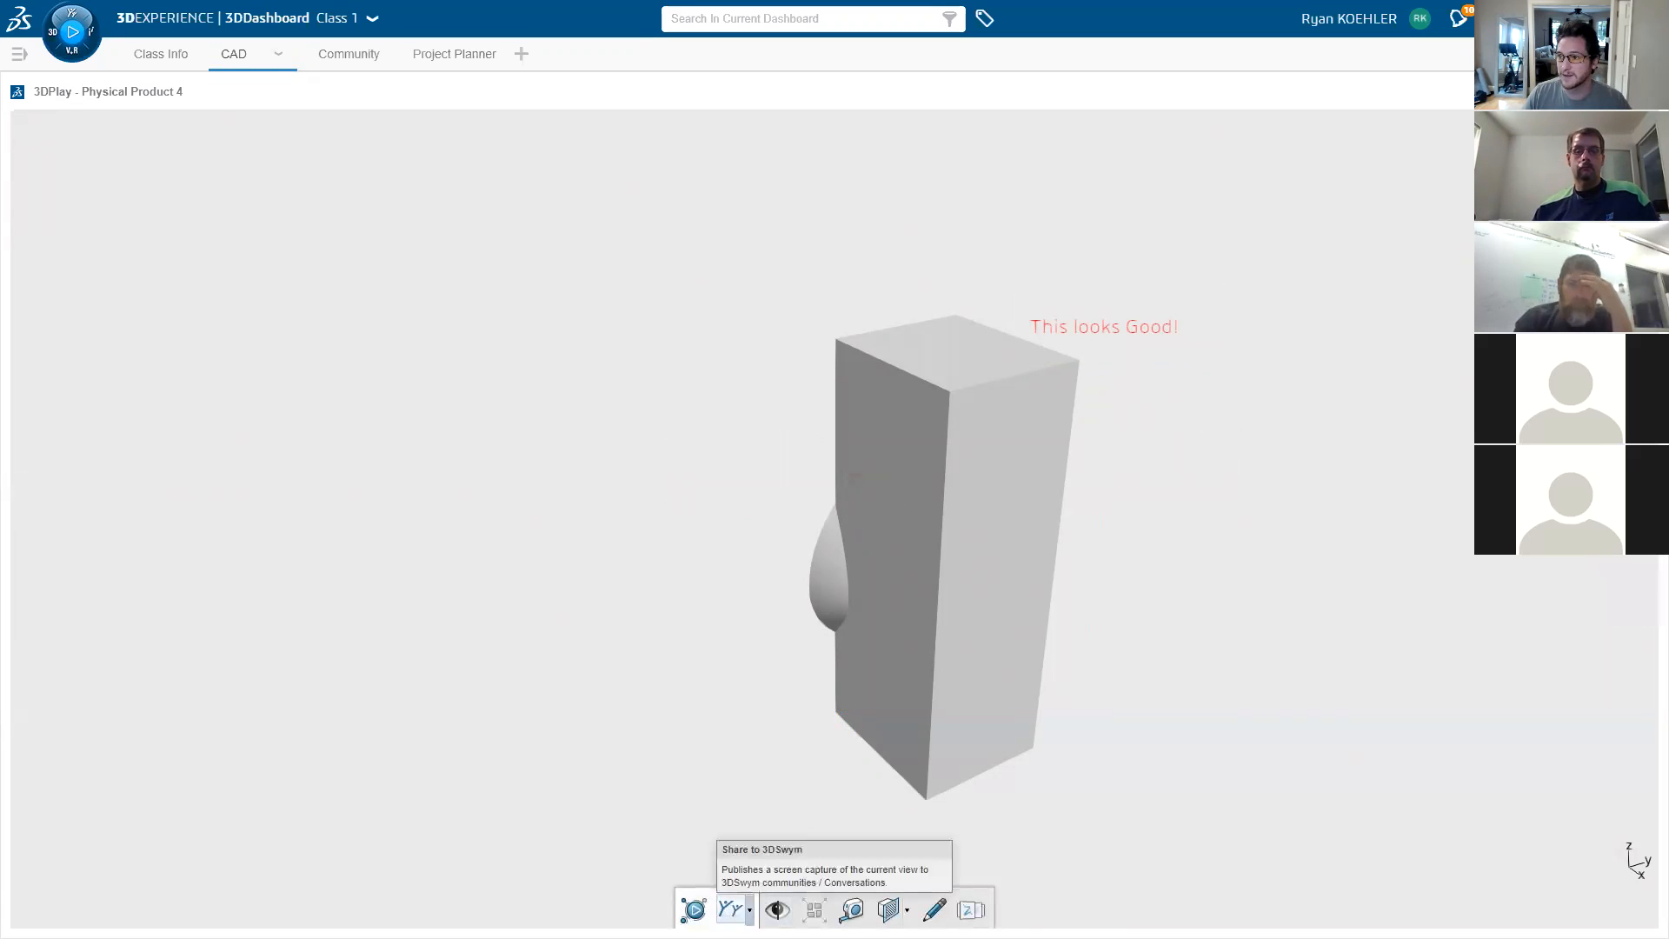
click(749, 909)
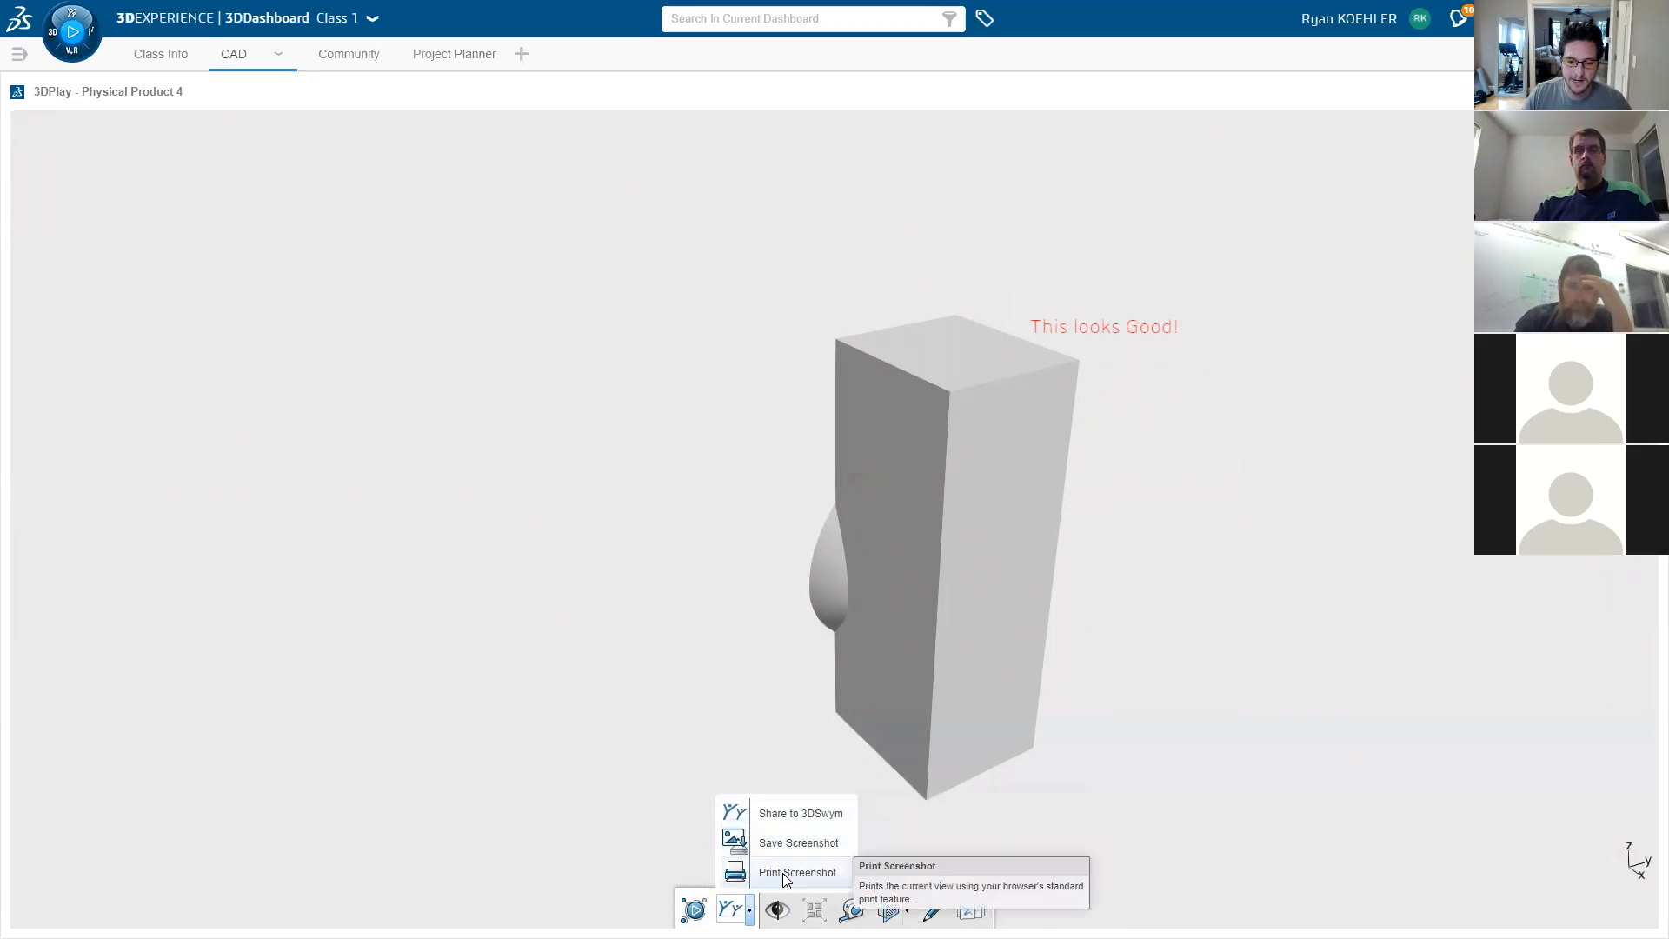
click(779, 822)
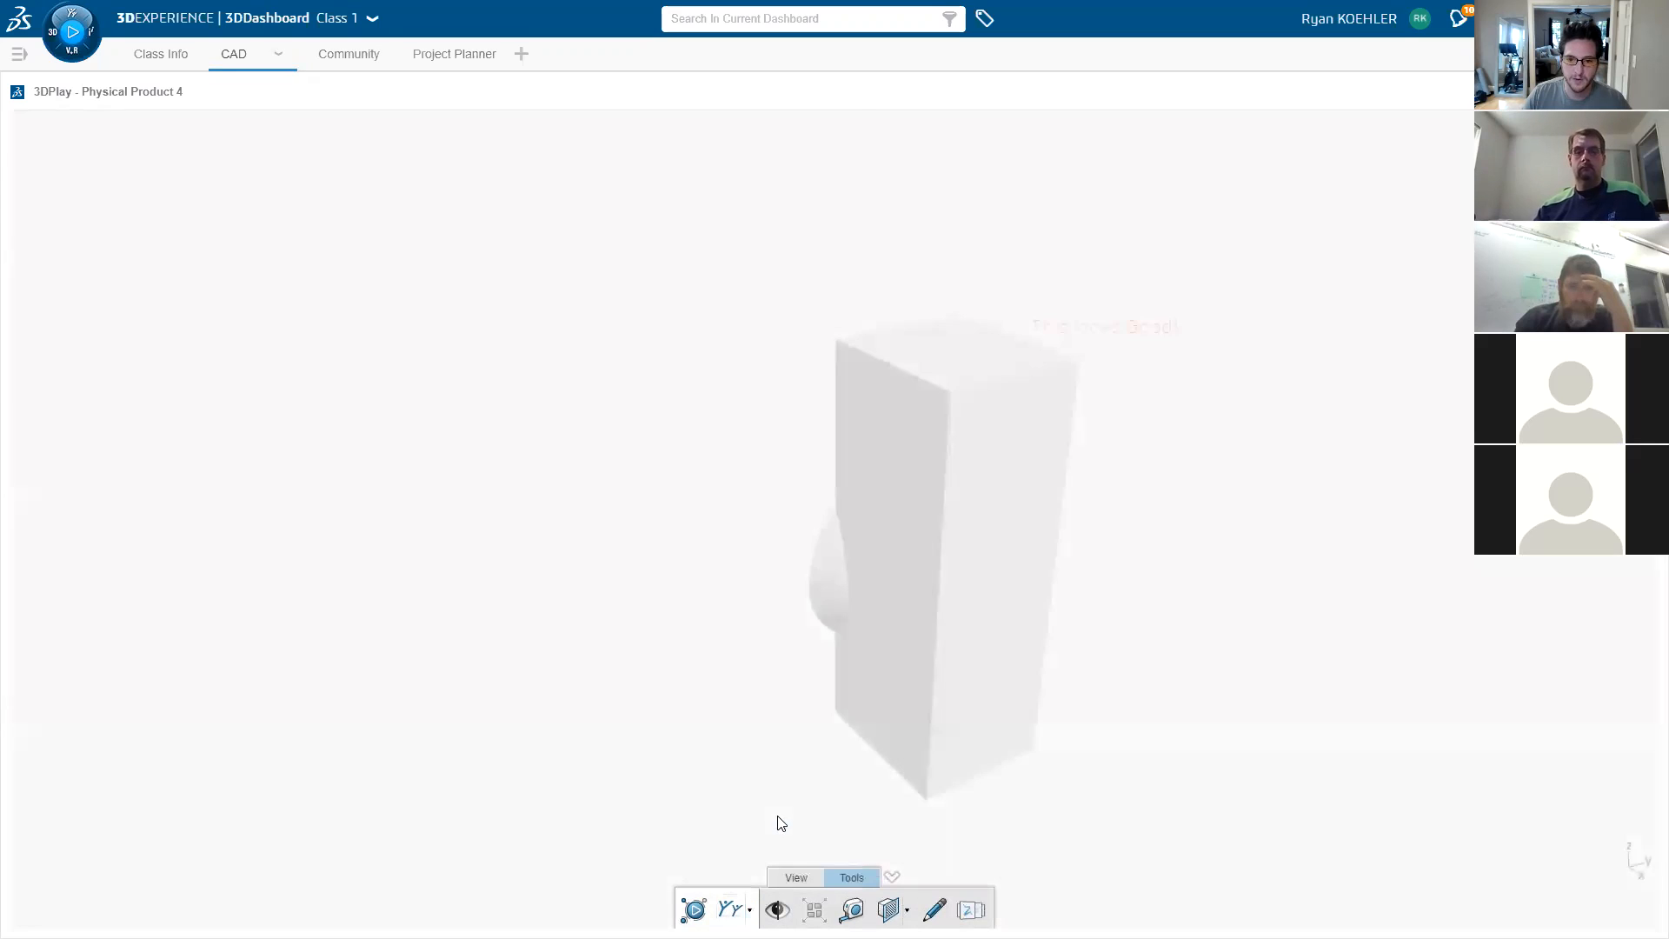
click(822, 510)
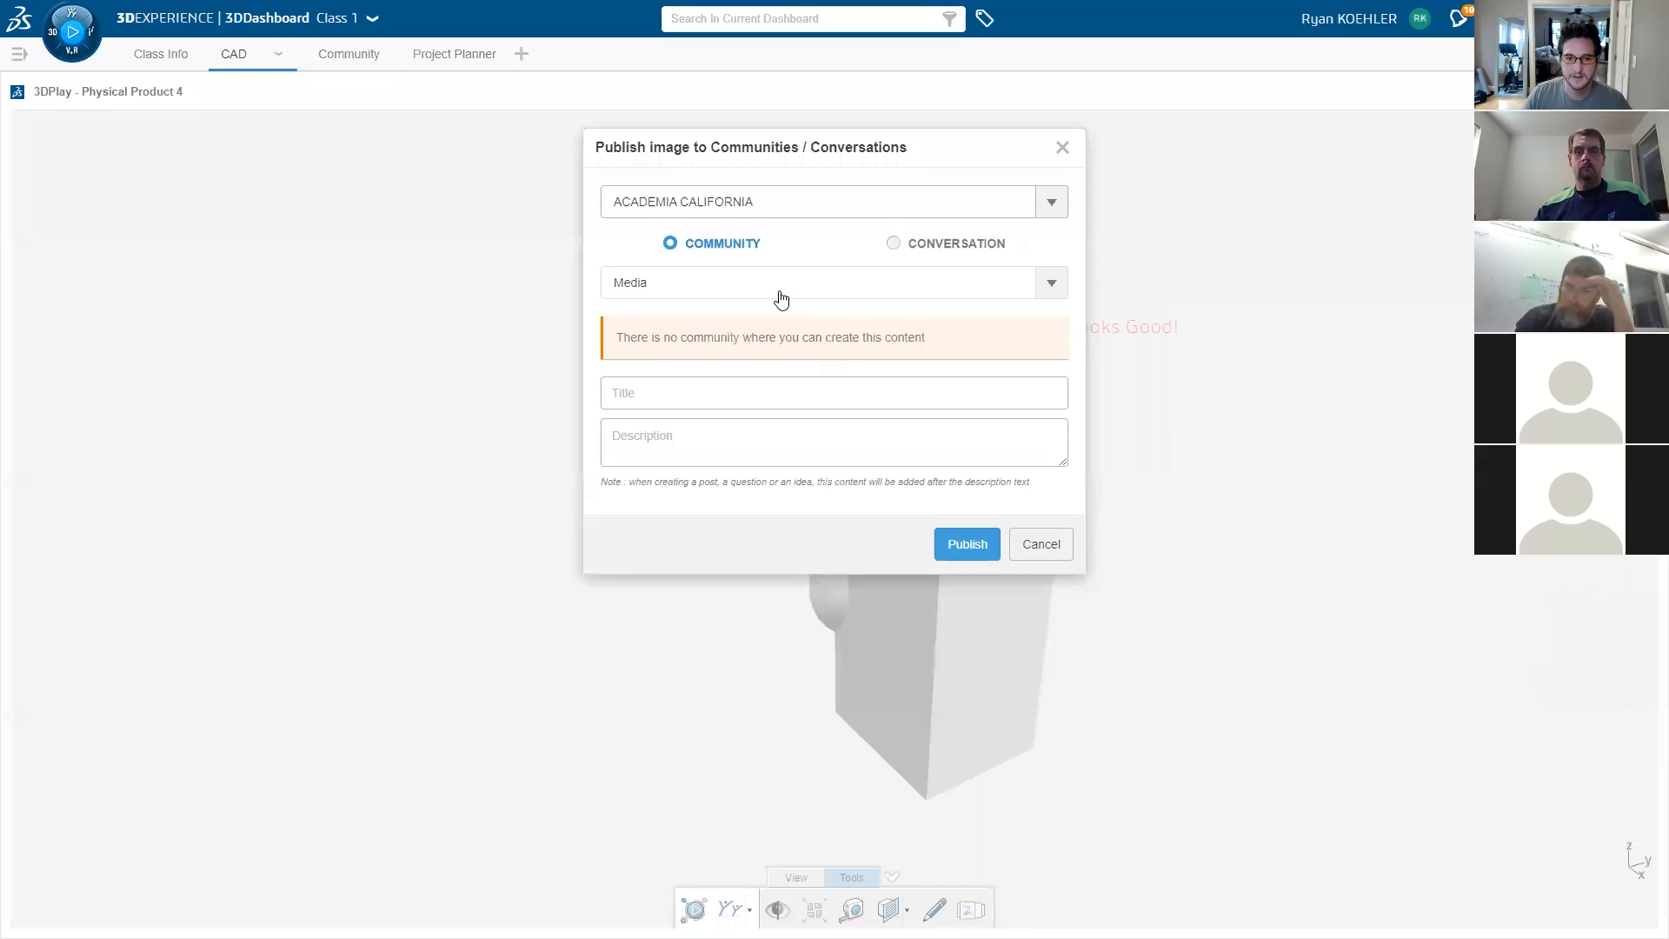
click(726, 204)
click(739, 305)
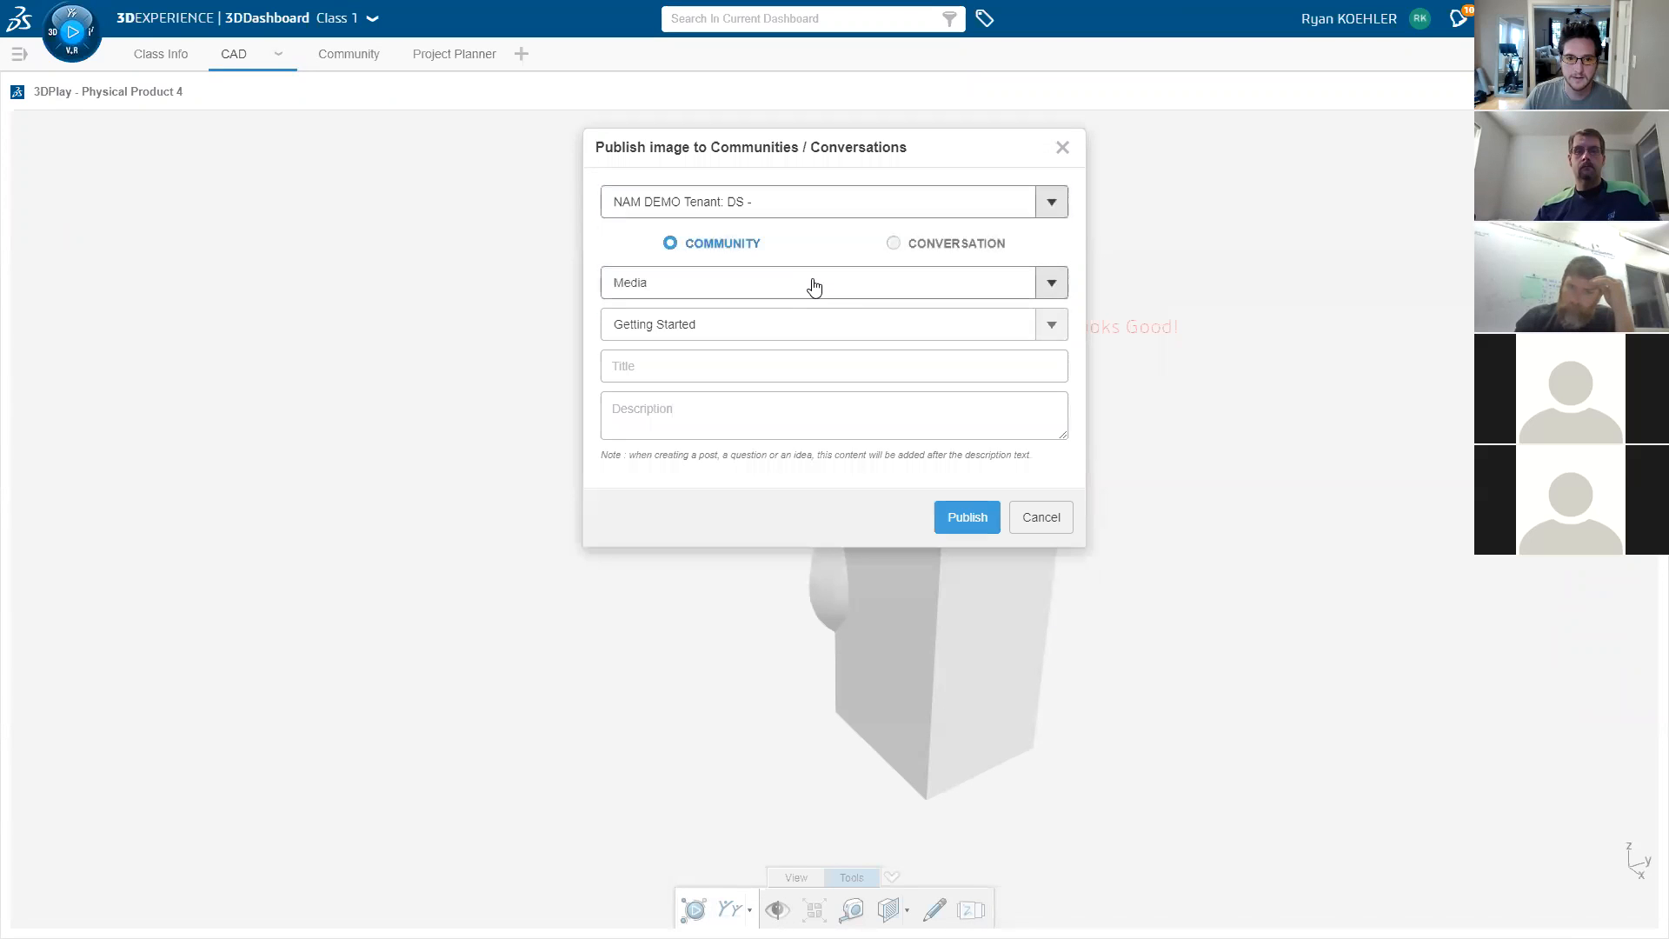
click(814, 287)
click(771, 281)
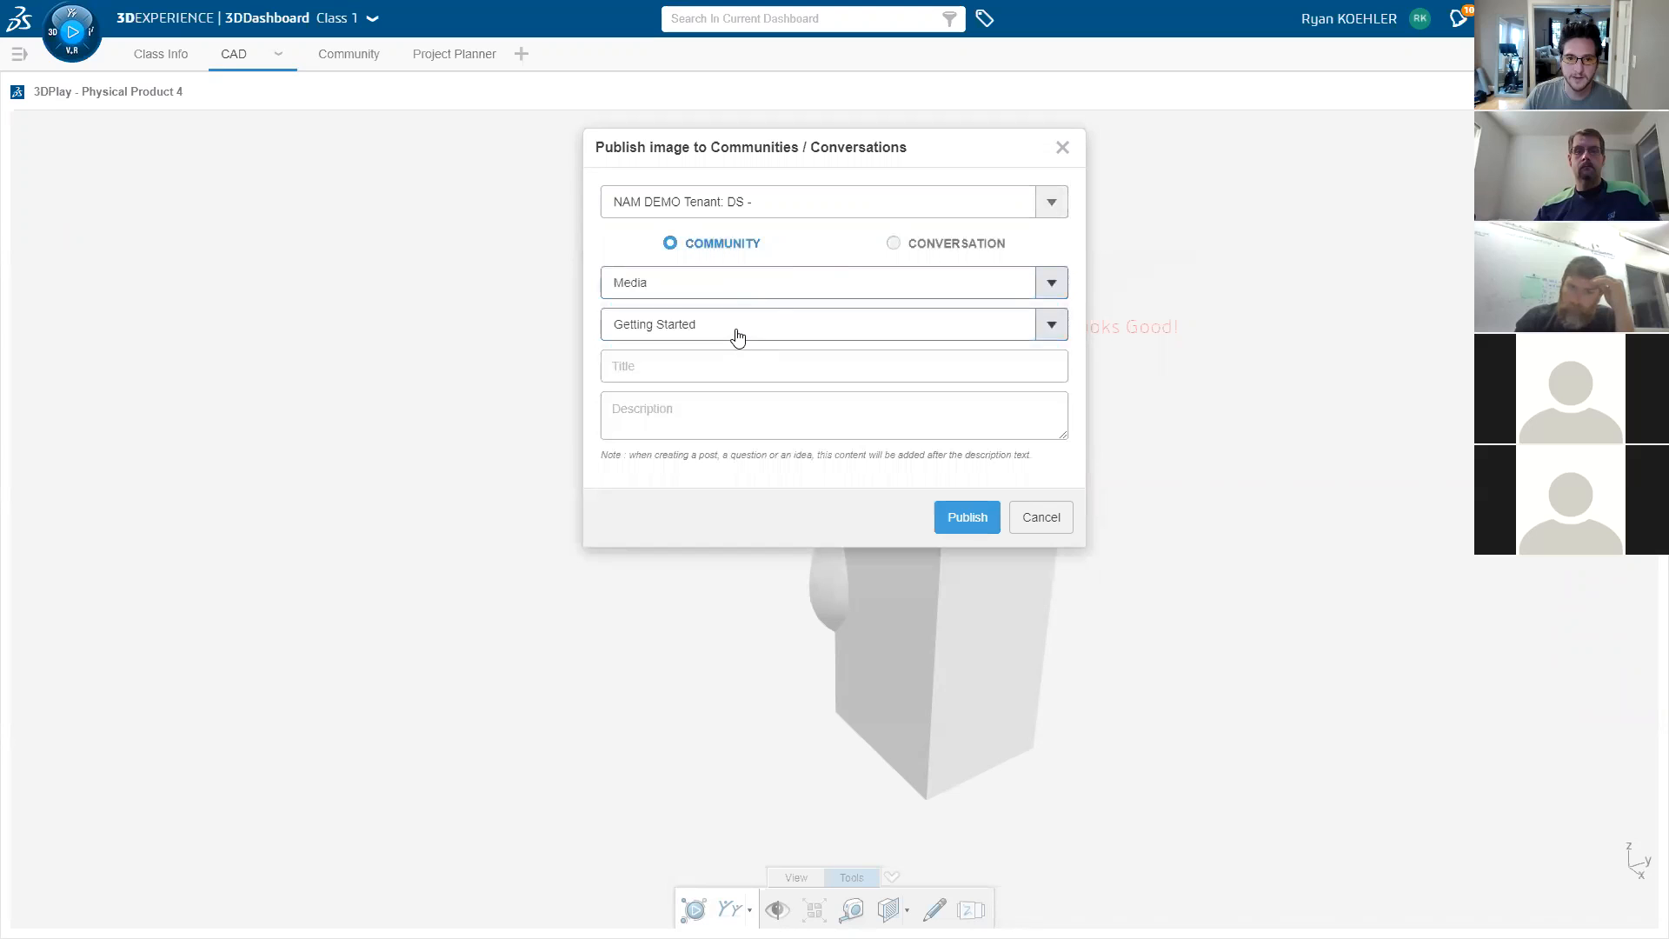
click(894, 244)
click(883, 284)
click(883, 283)
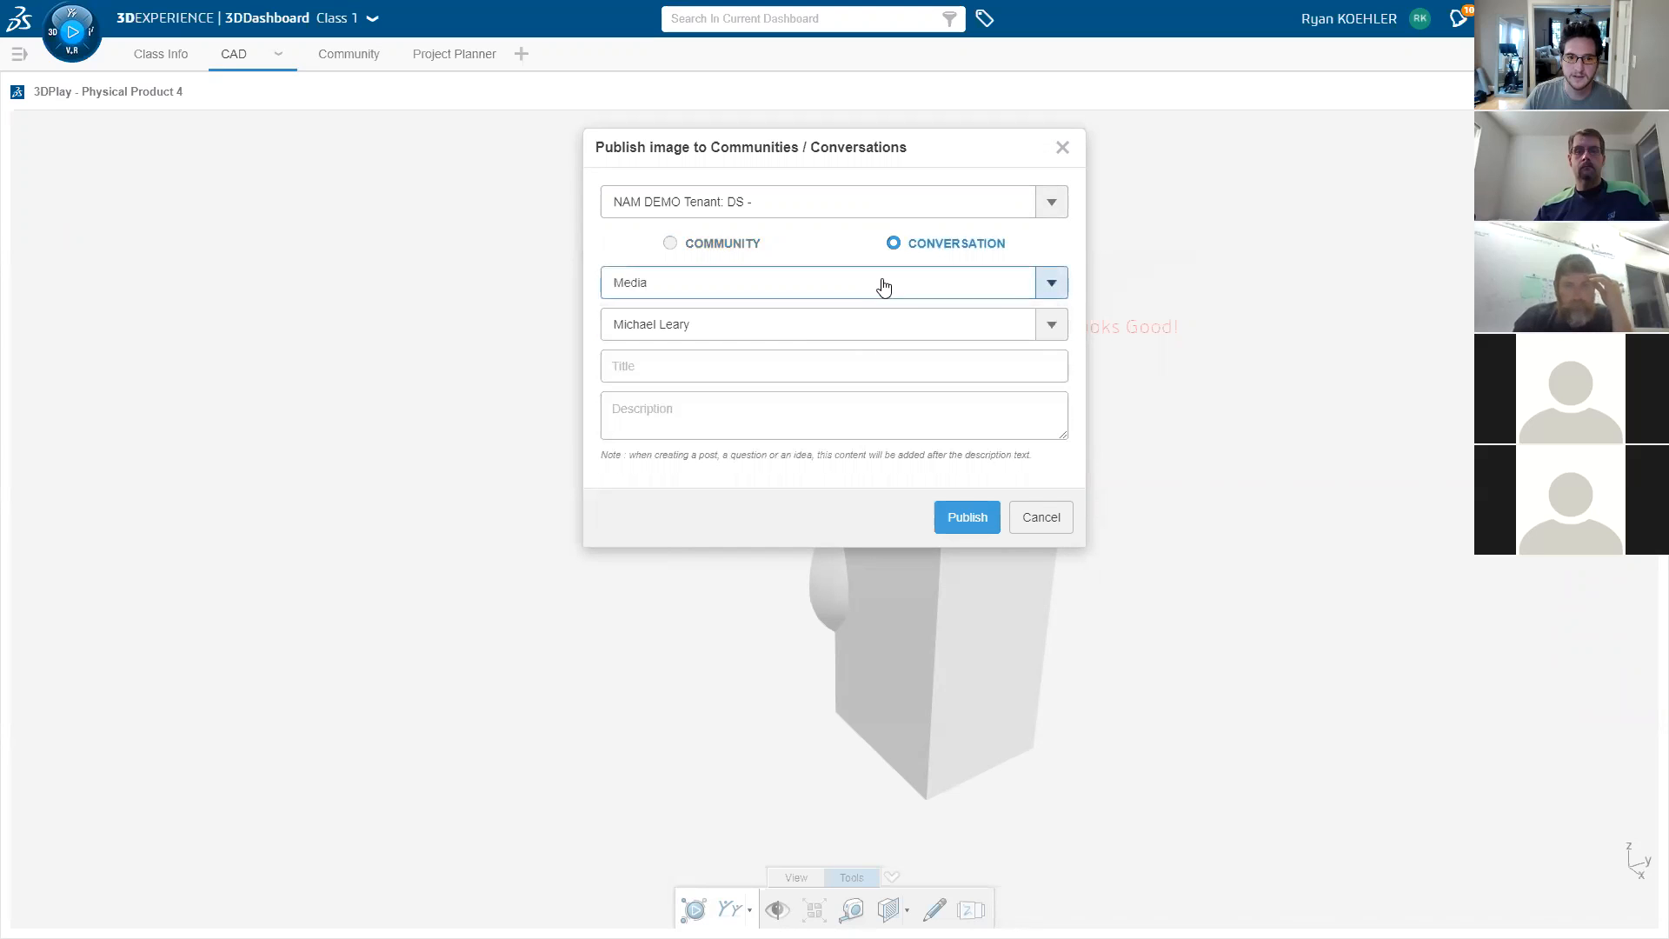
click(812, 326)
click(784, 395)
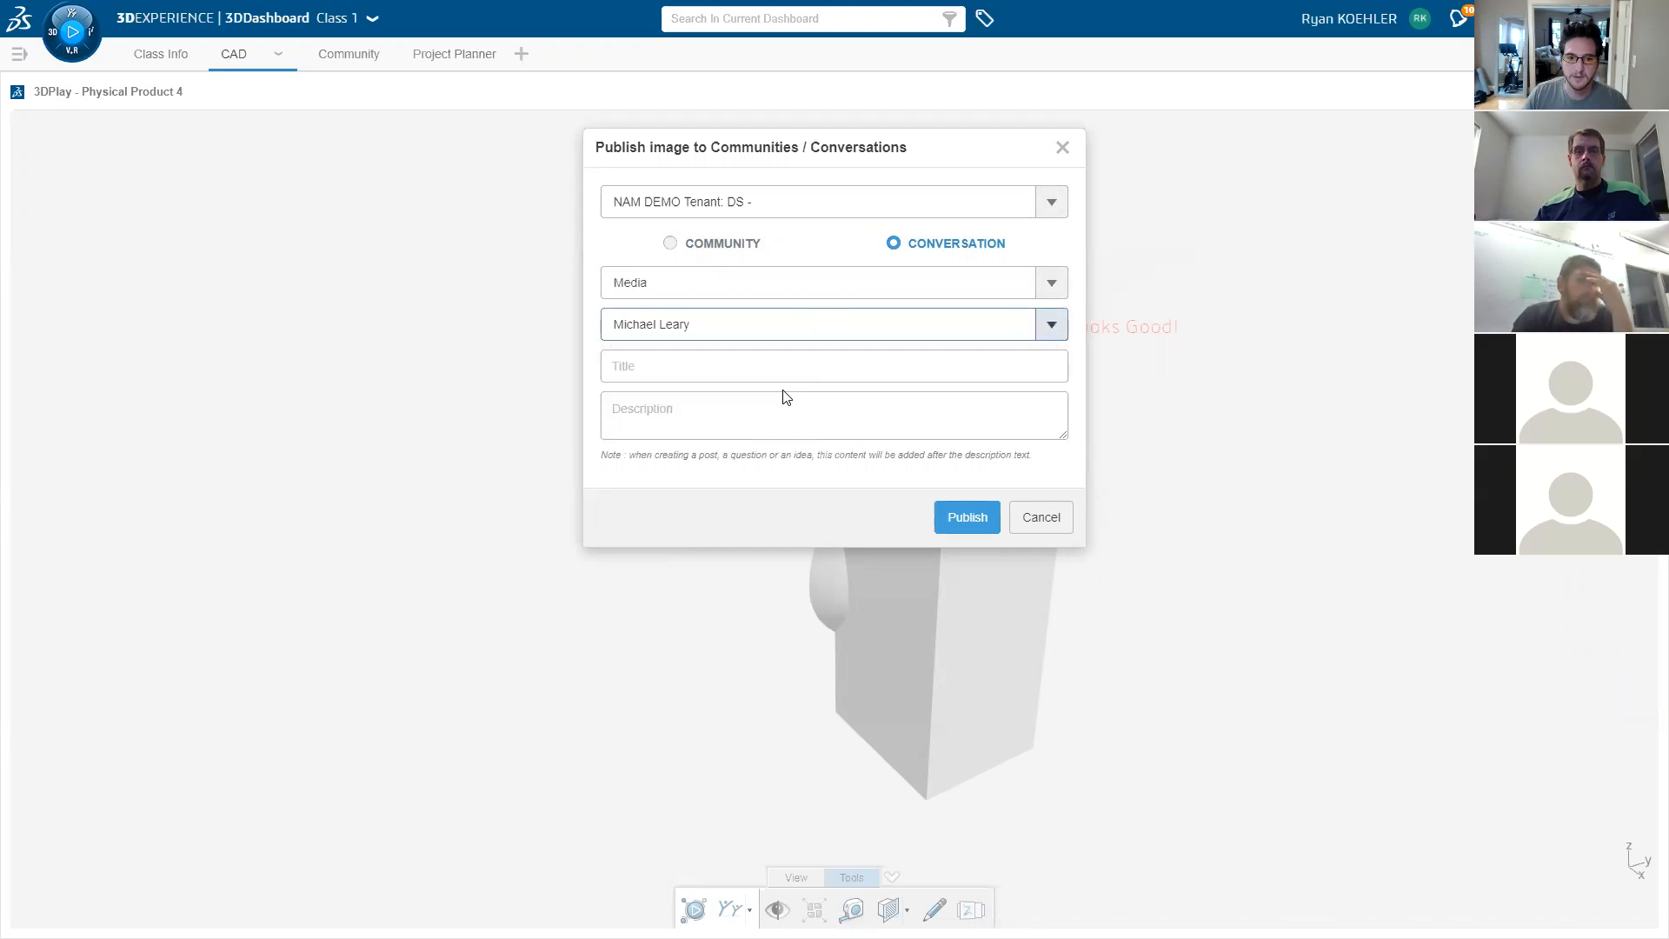
click(727, 359)
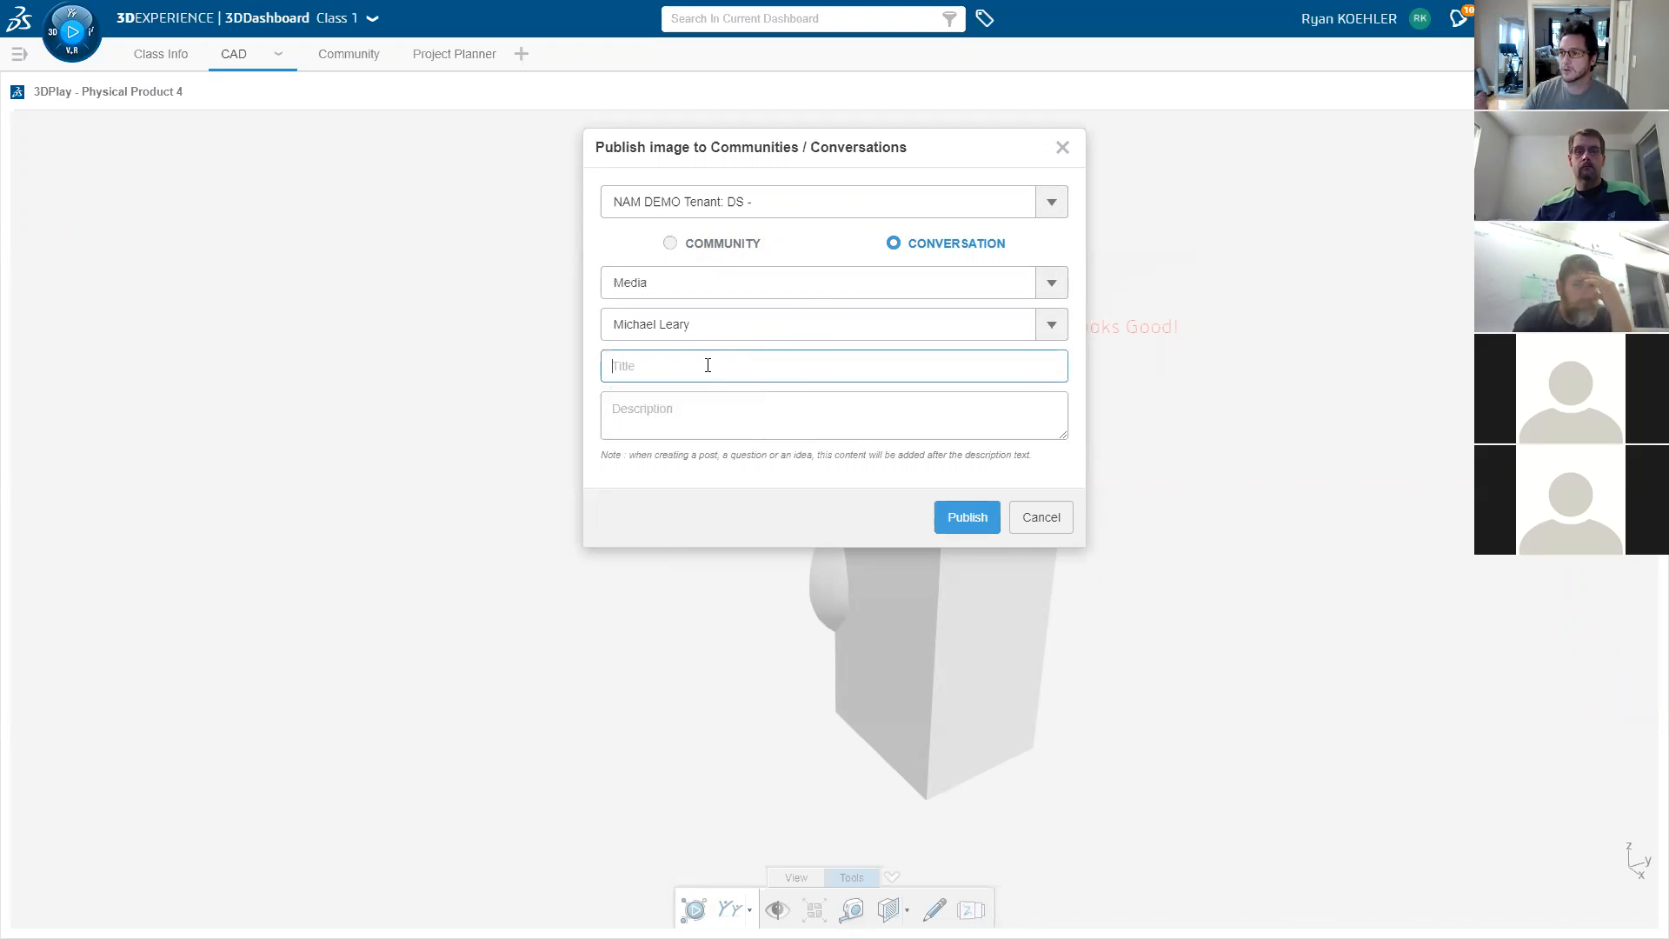
click(1030, 521)
- Restore the multi-widget layout and add a new dashboard tab with favourite apps listed
click(1601, 90)
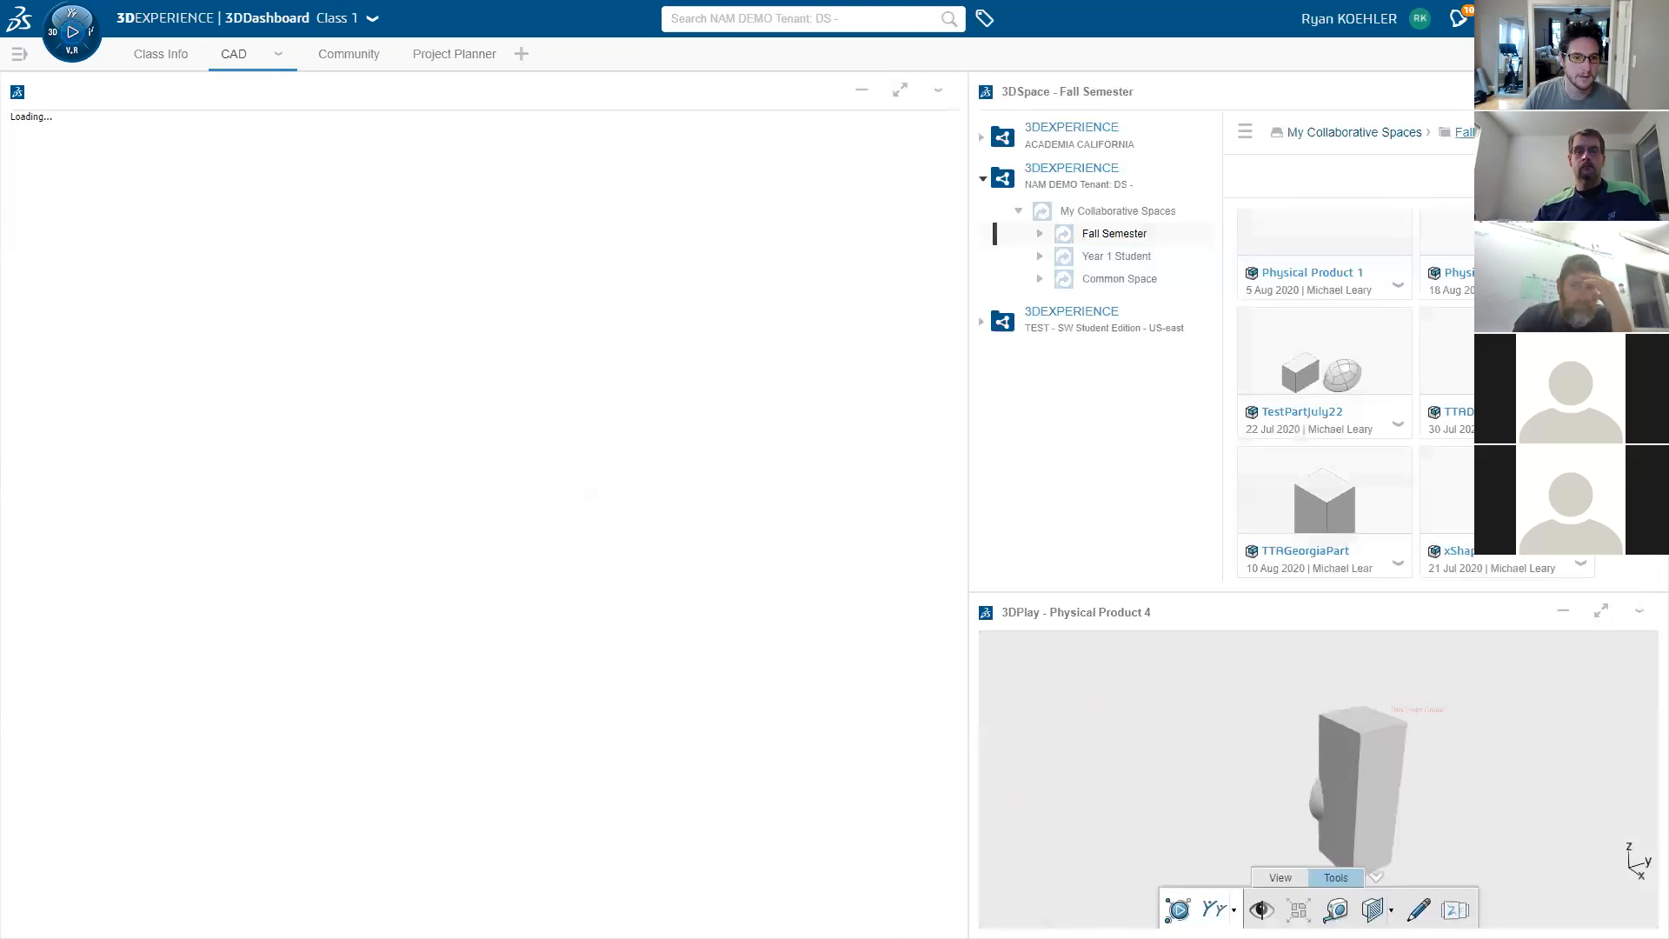
click(522, 61)
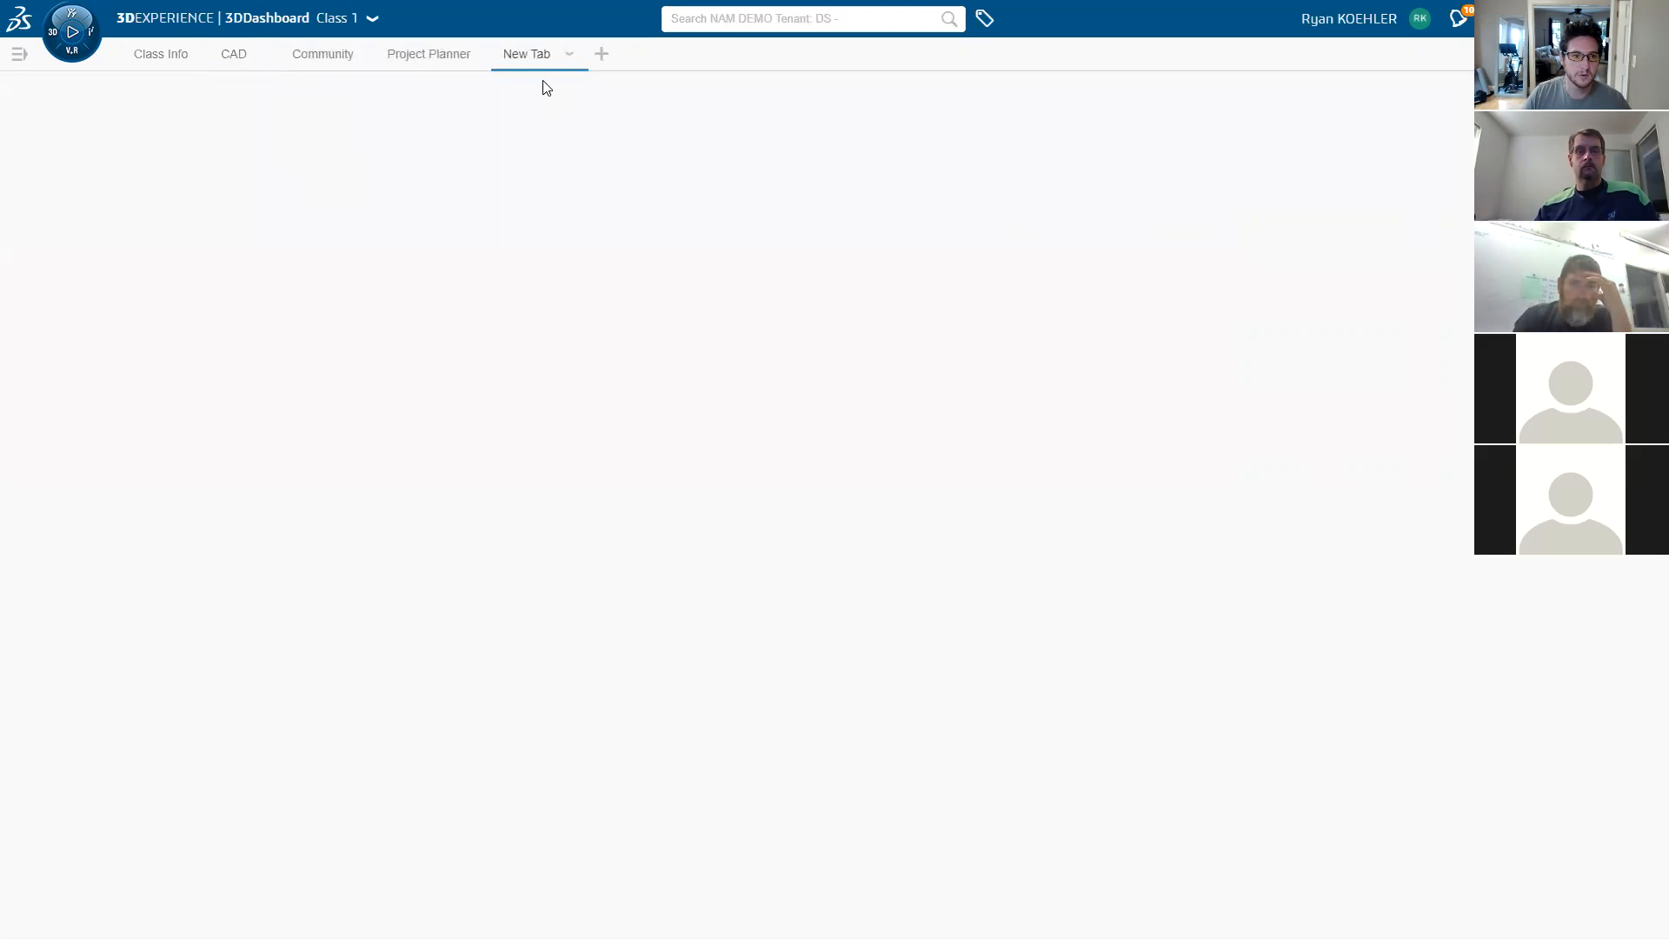
click(65, 31)
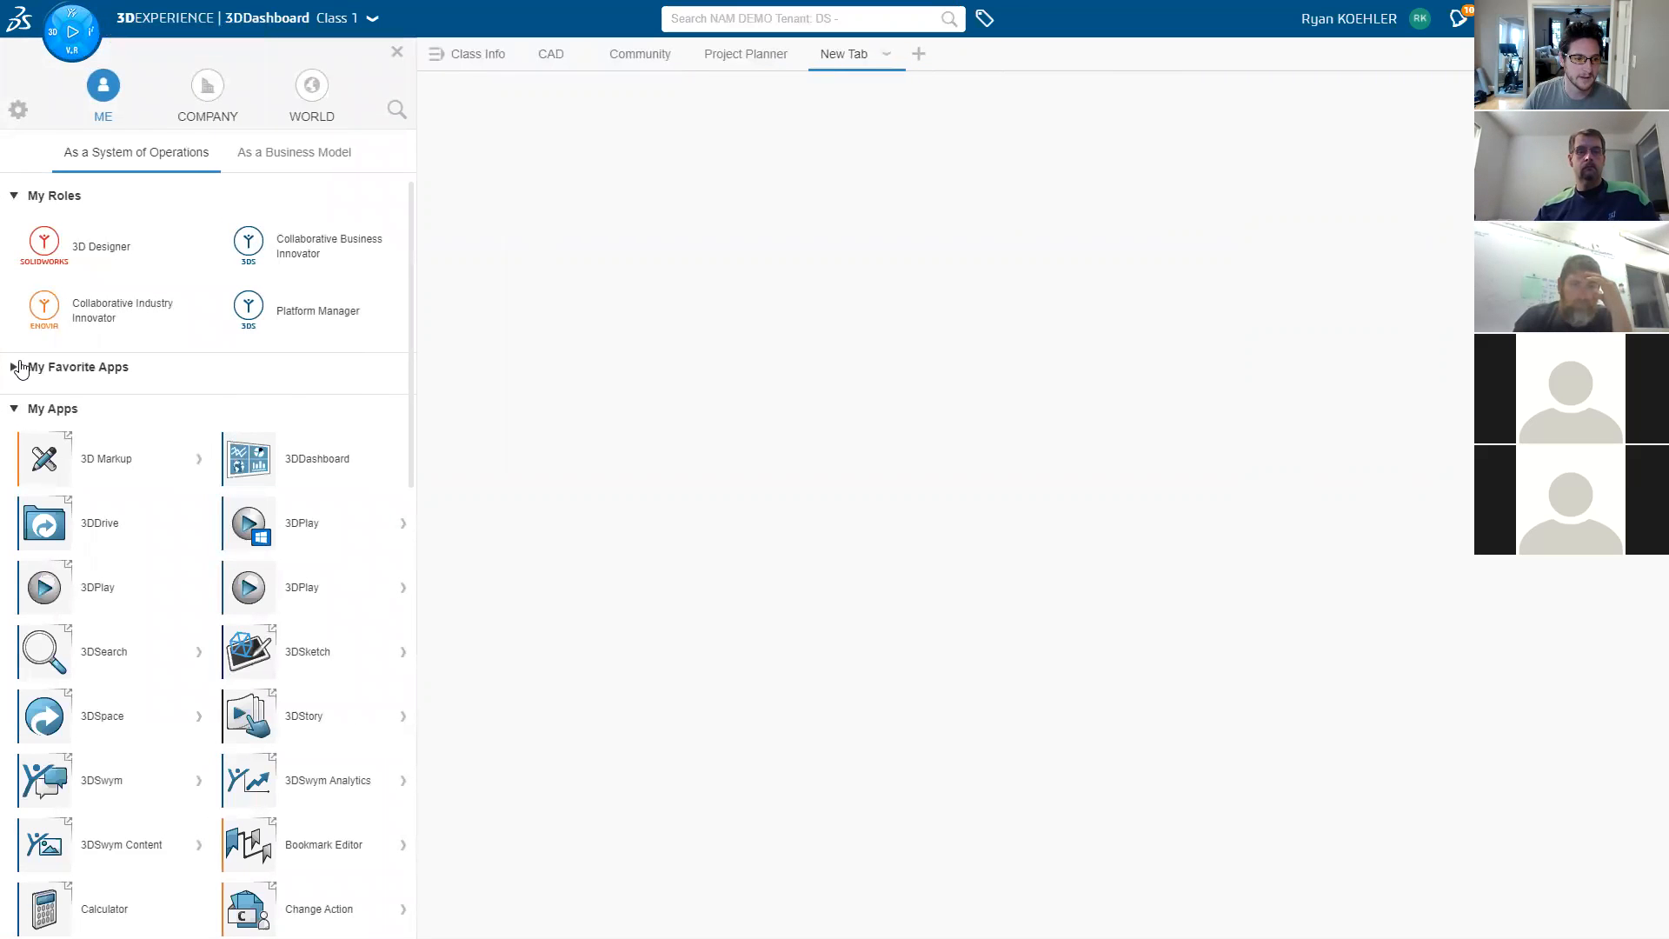
click(20, 366)
- Place an xDesign widget and a 3DSpace widget on the new tab
drag(302, 675, 653, 295)
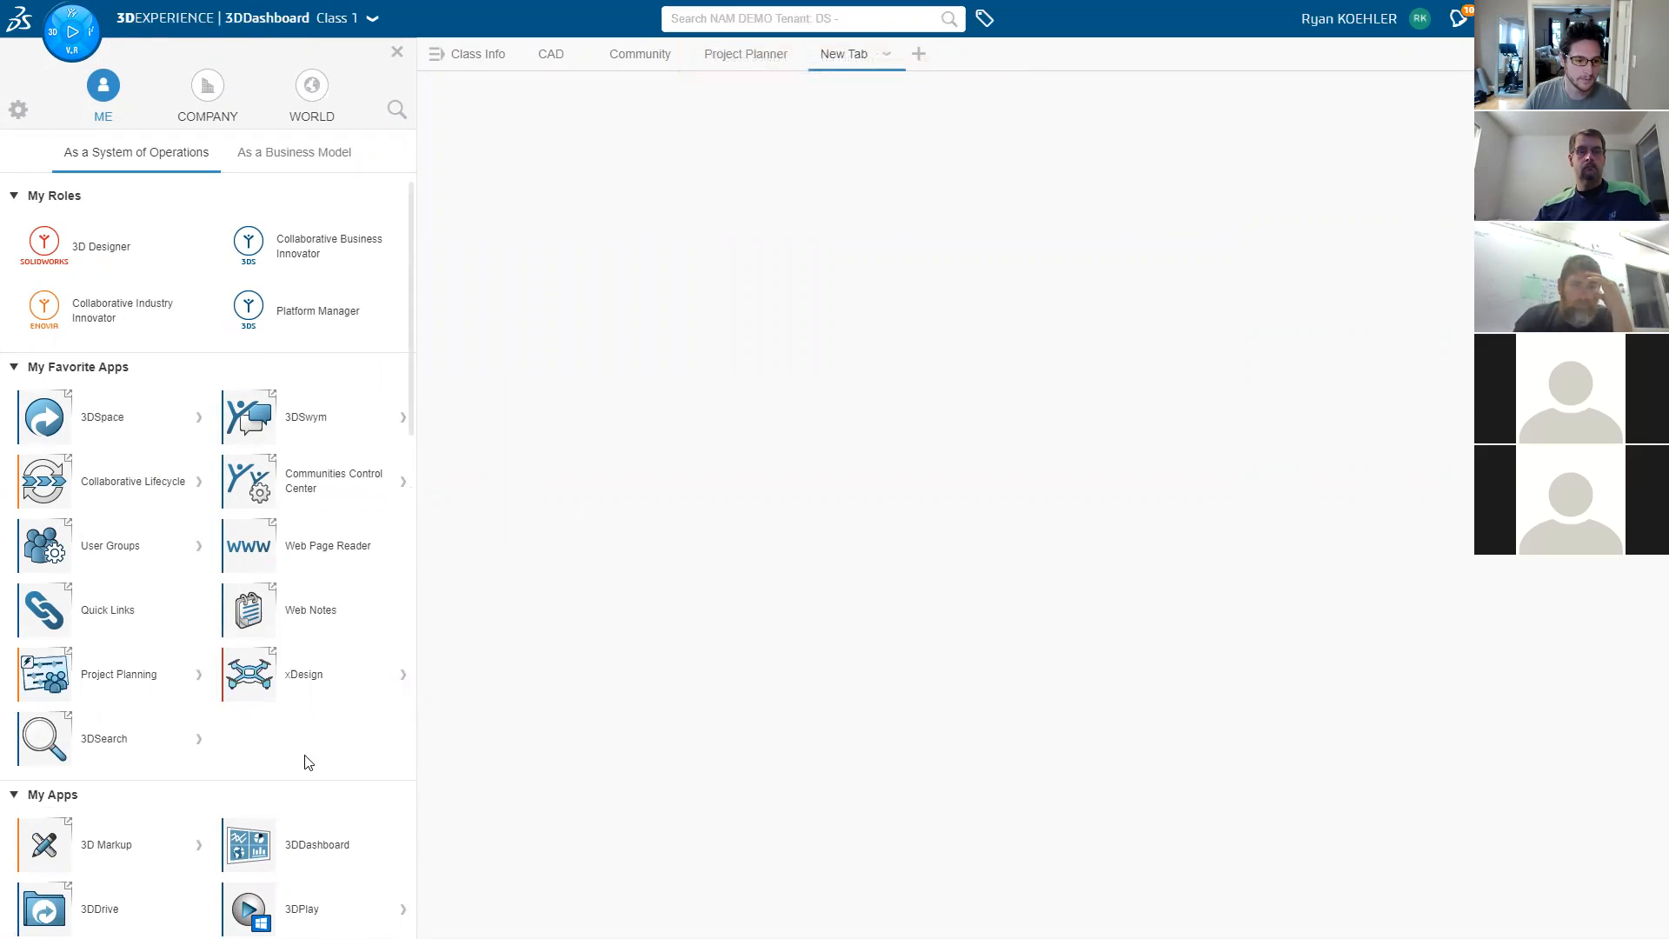
click(402, 678)
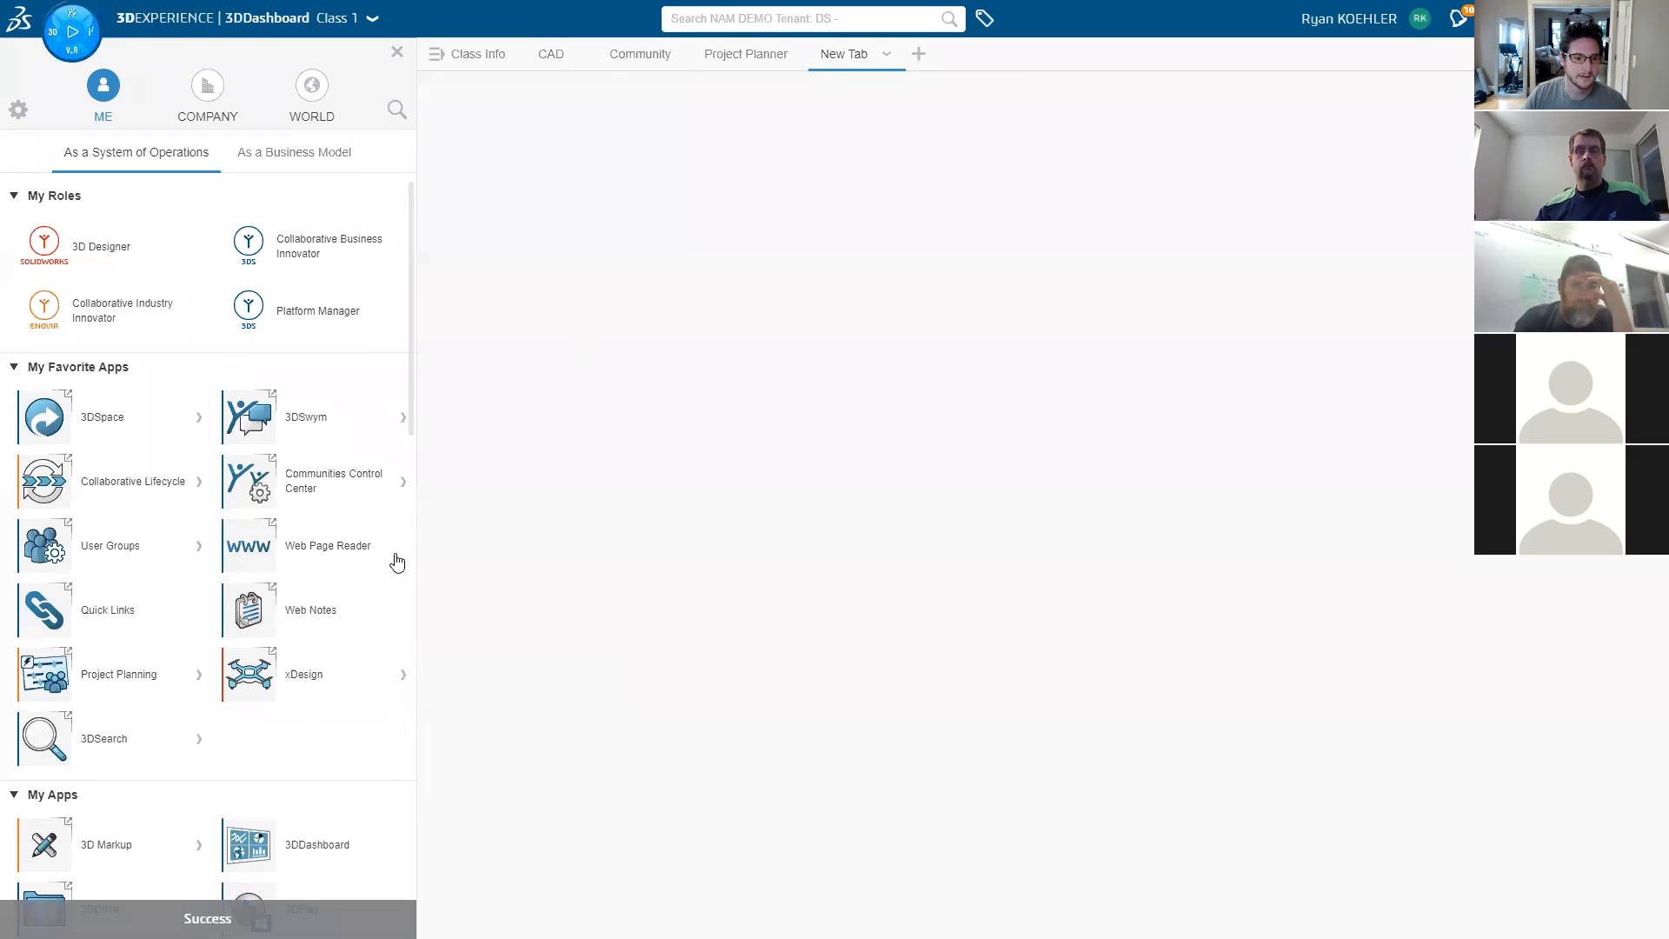
drag(312, 674, 615, 274)
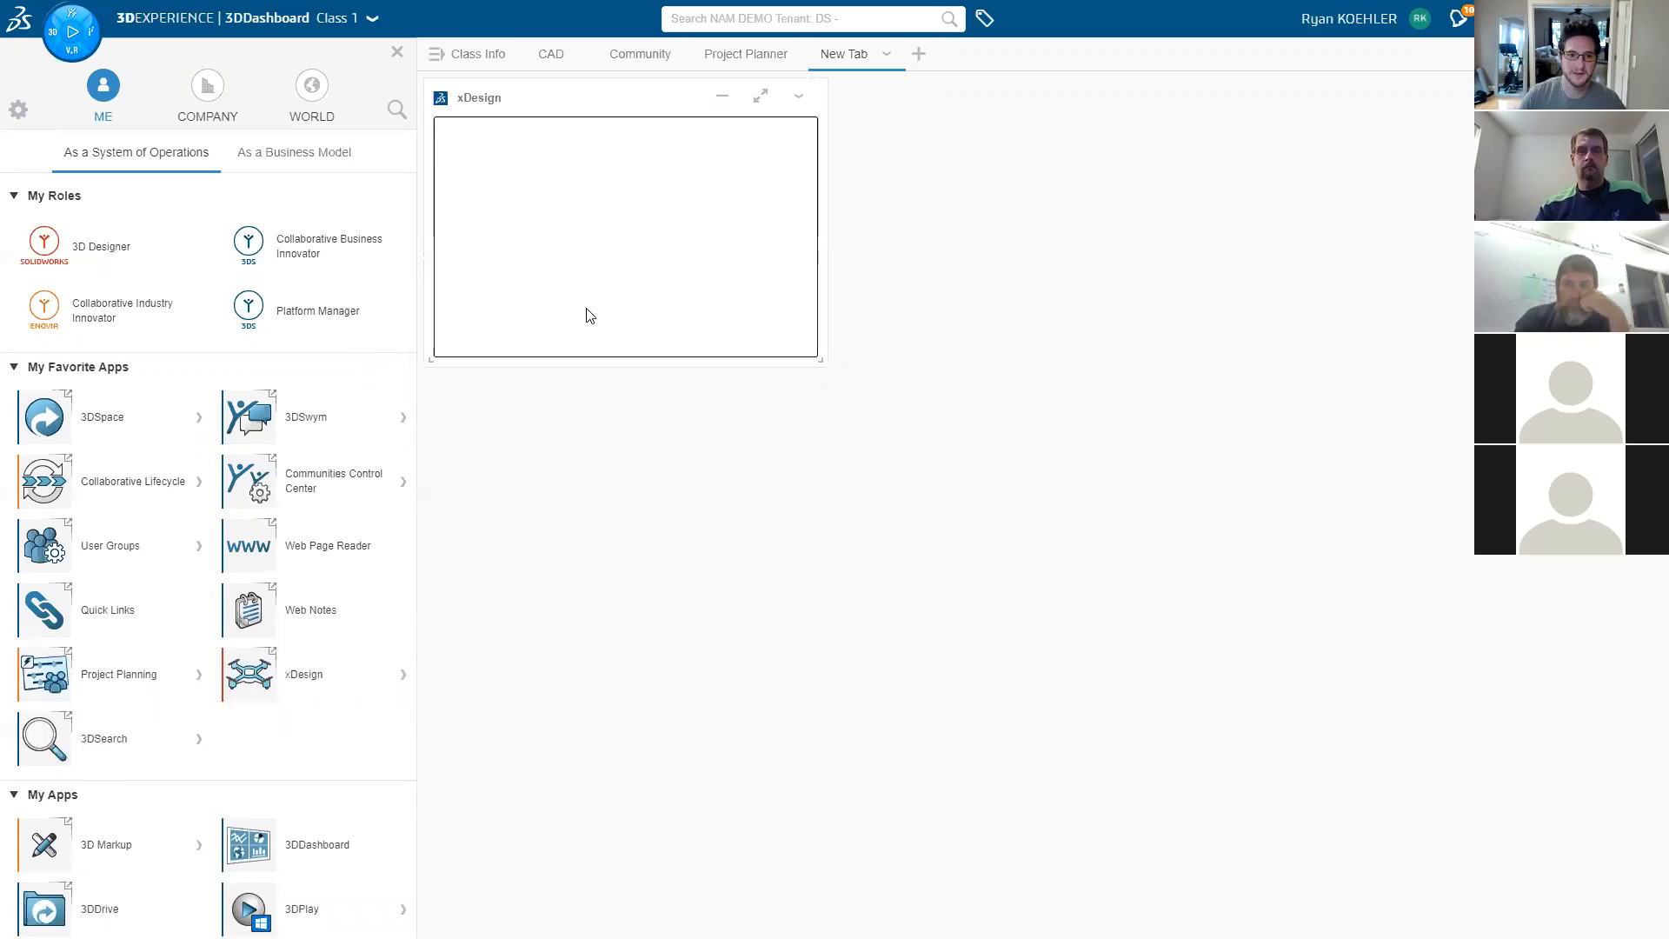
drag(107, 417, 512, 389)
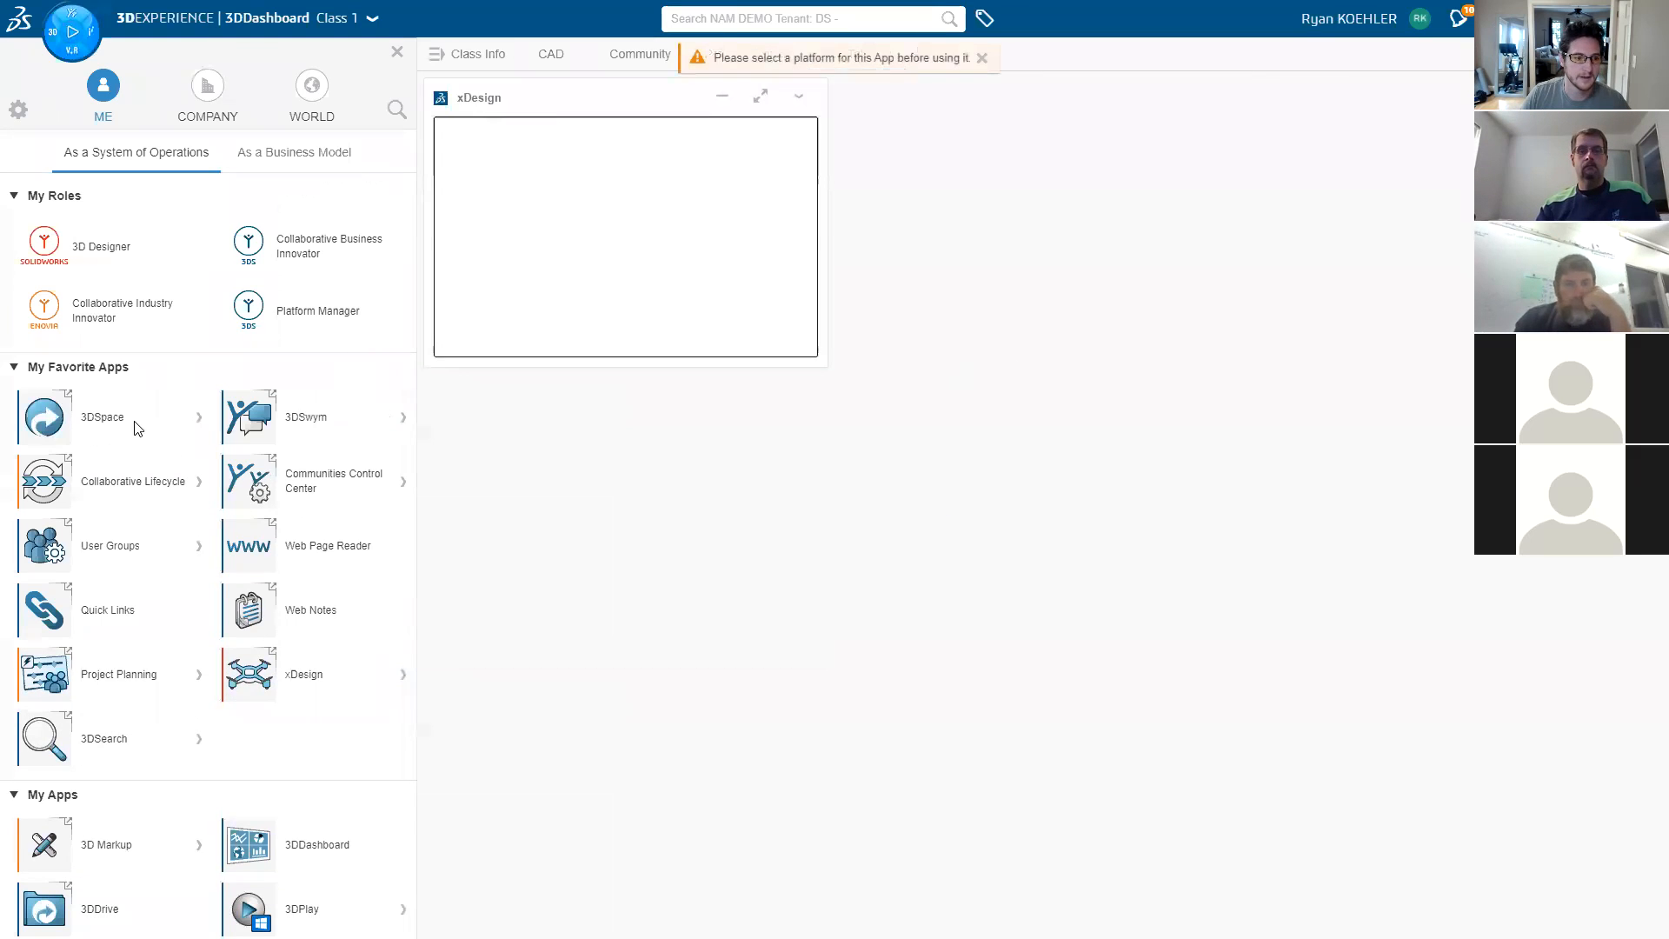
- Launch 3DSpace on the NAM DEMO platform and close the apps panel
click(200, 421)
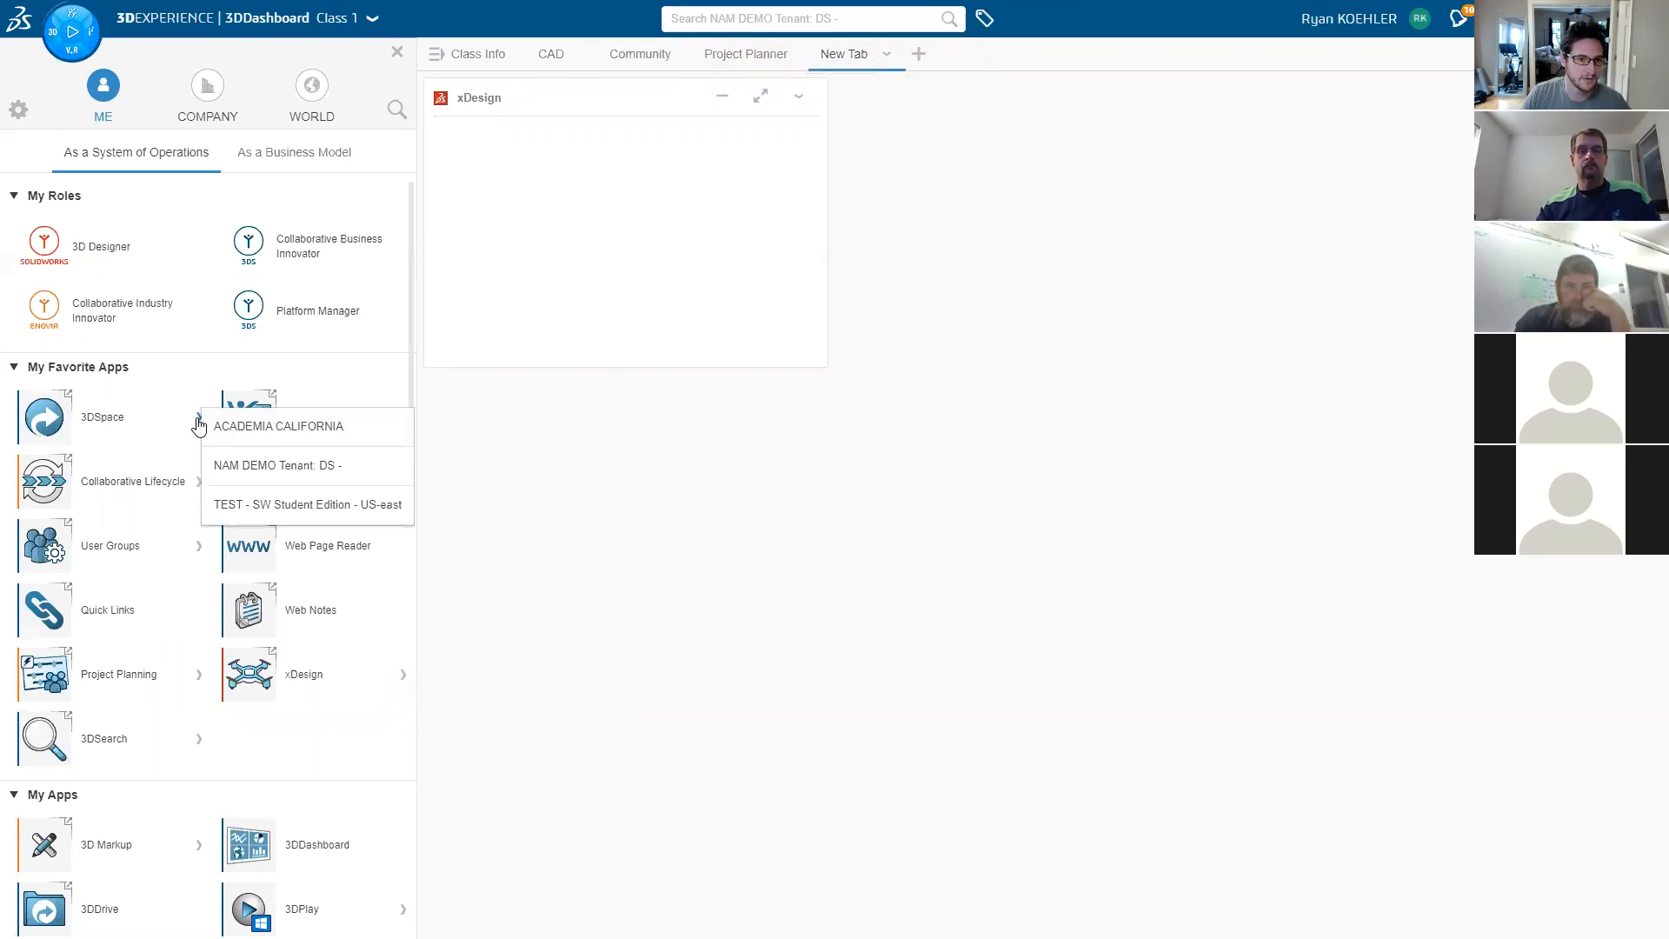
click(216, 442)
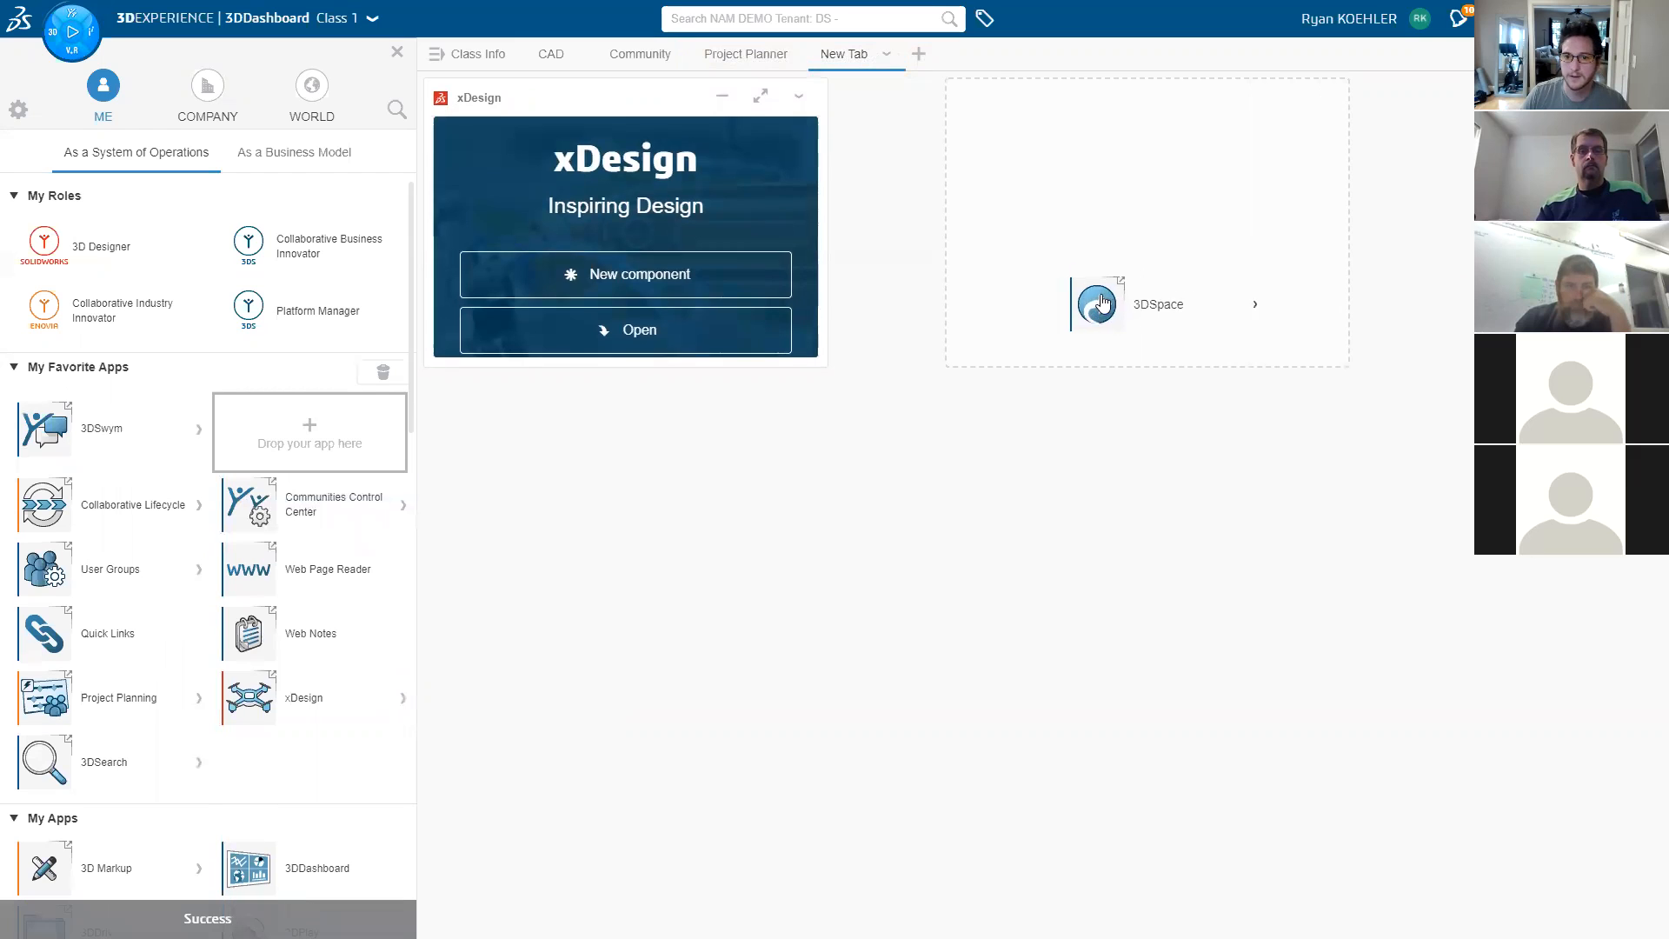
click(397, 52)
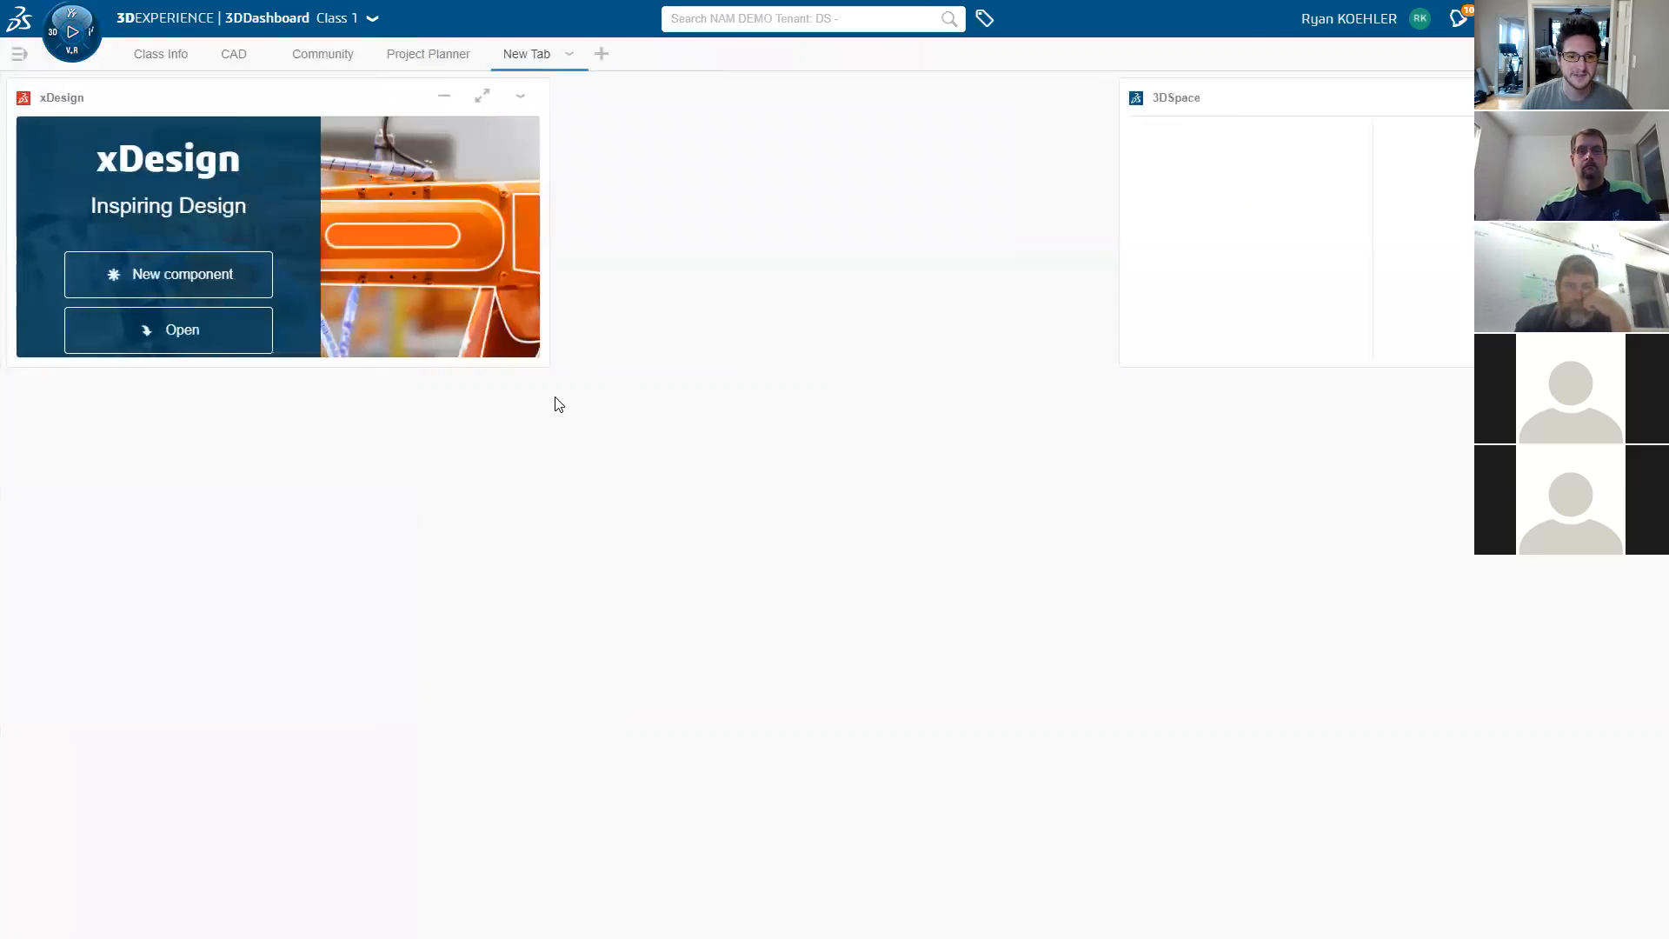
- Enlarge the xDesign and 3DSpace widgets and fit them to fill the New Tab dashboard
drag(547, 365, 794, 600)
drag(1119, 366, 874, 556)
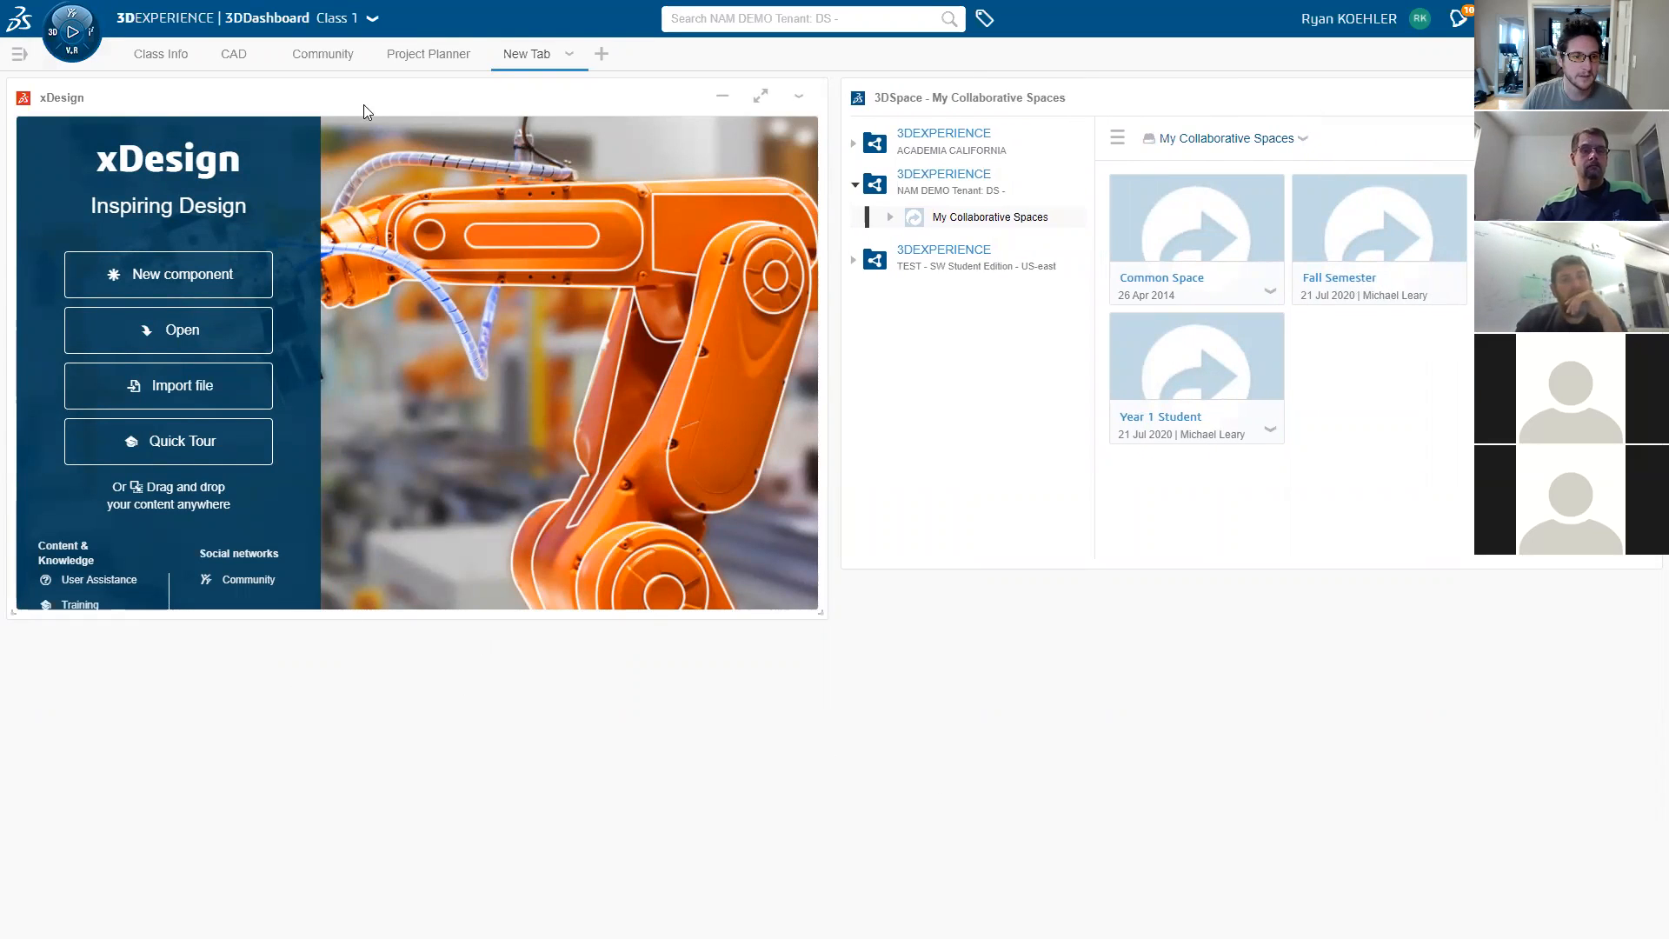
click(569, 54)
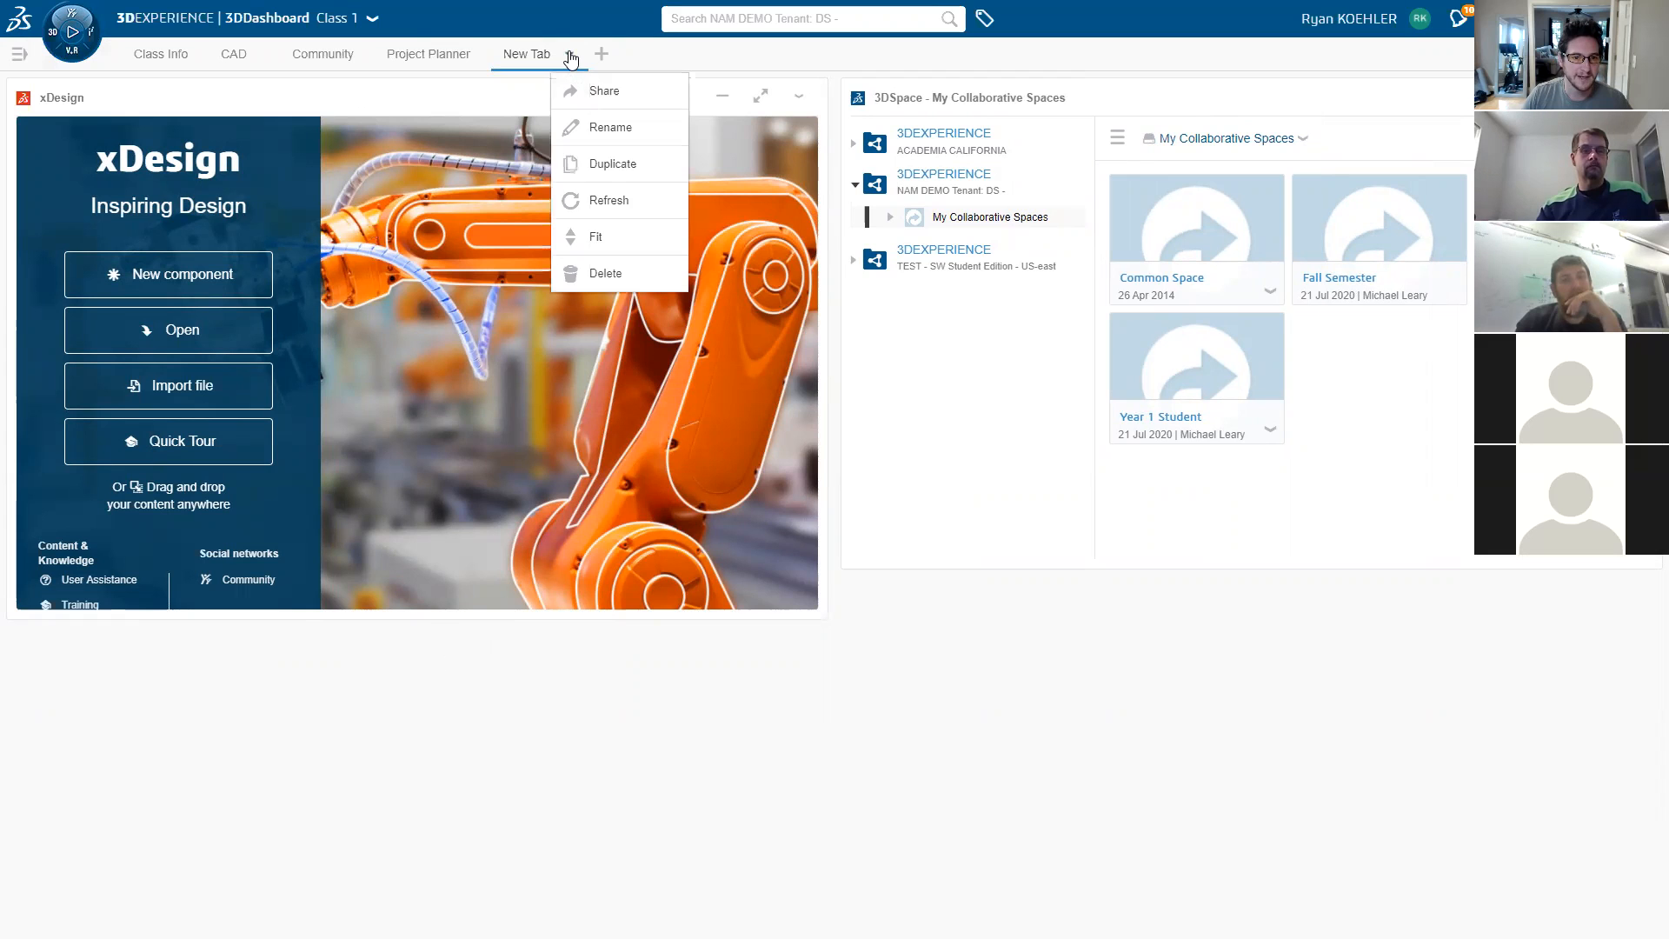
click(625, 239)
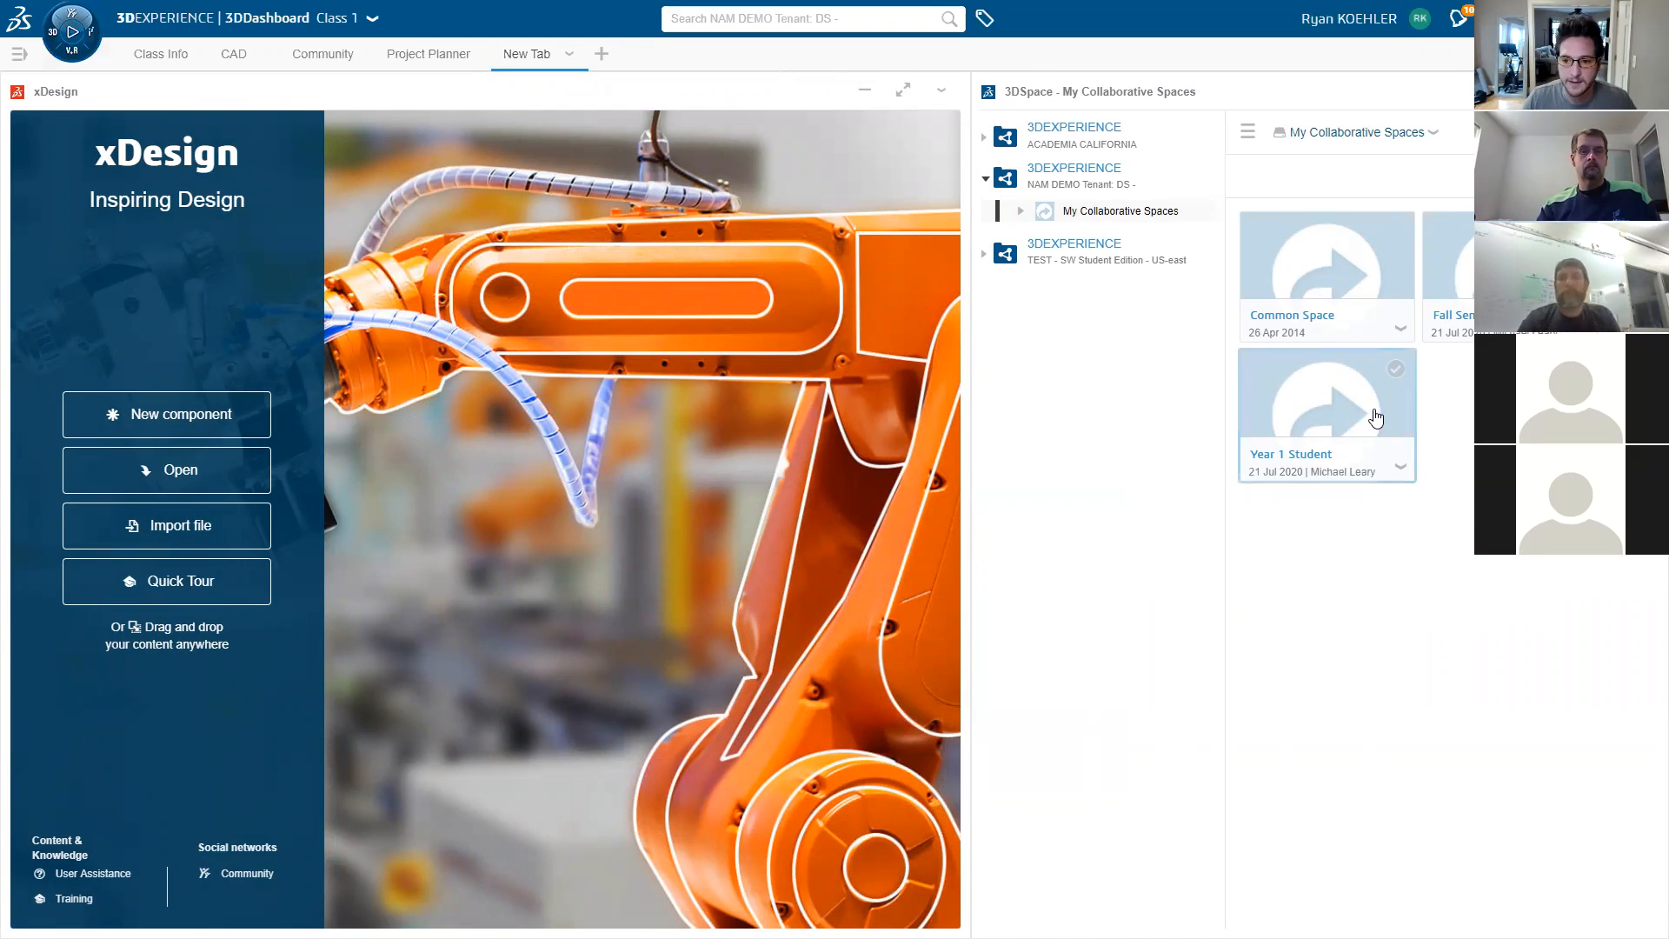
click(159, 414)
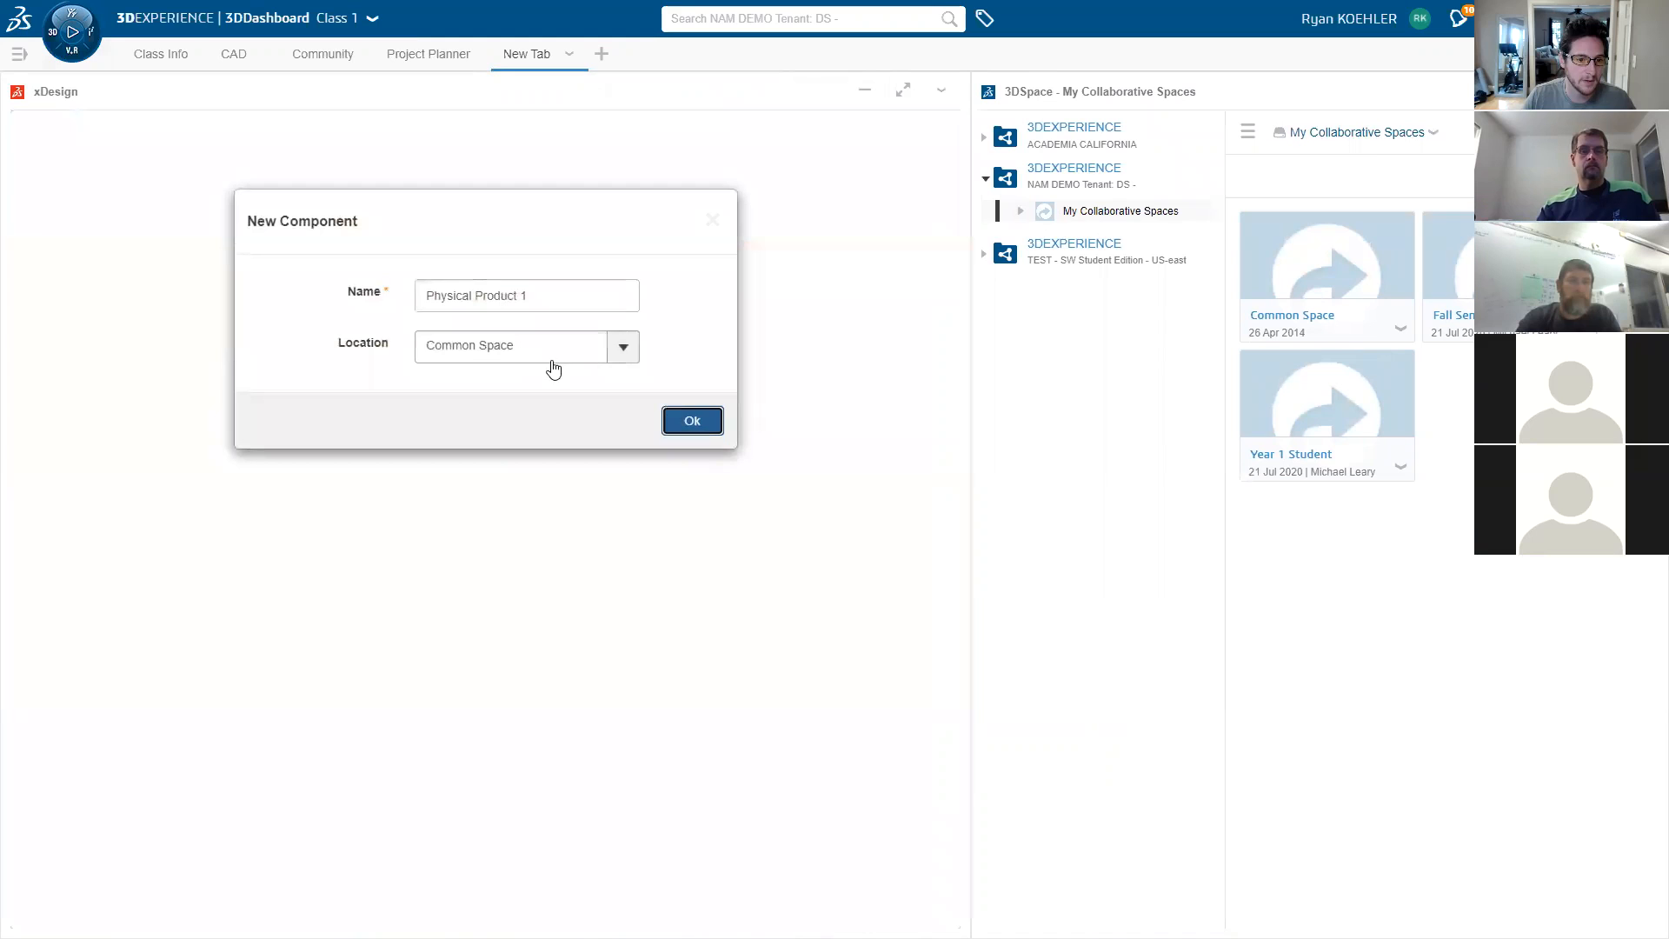
click(622, 347)
click(557, 428)
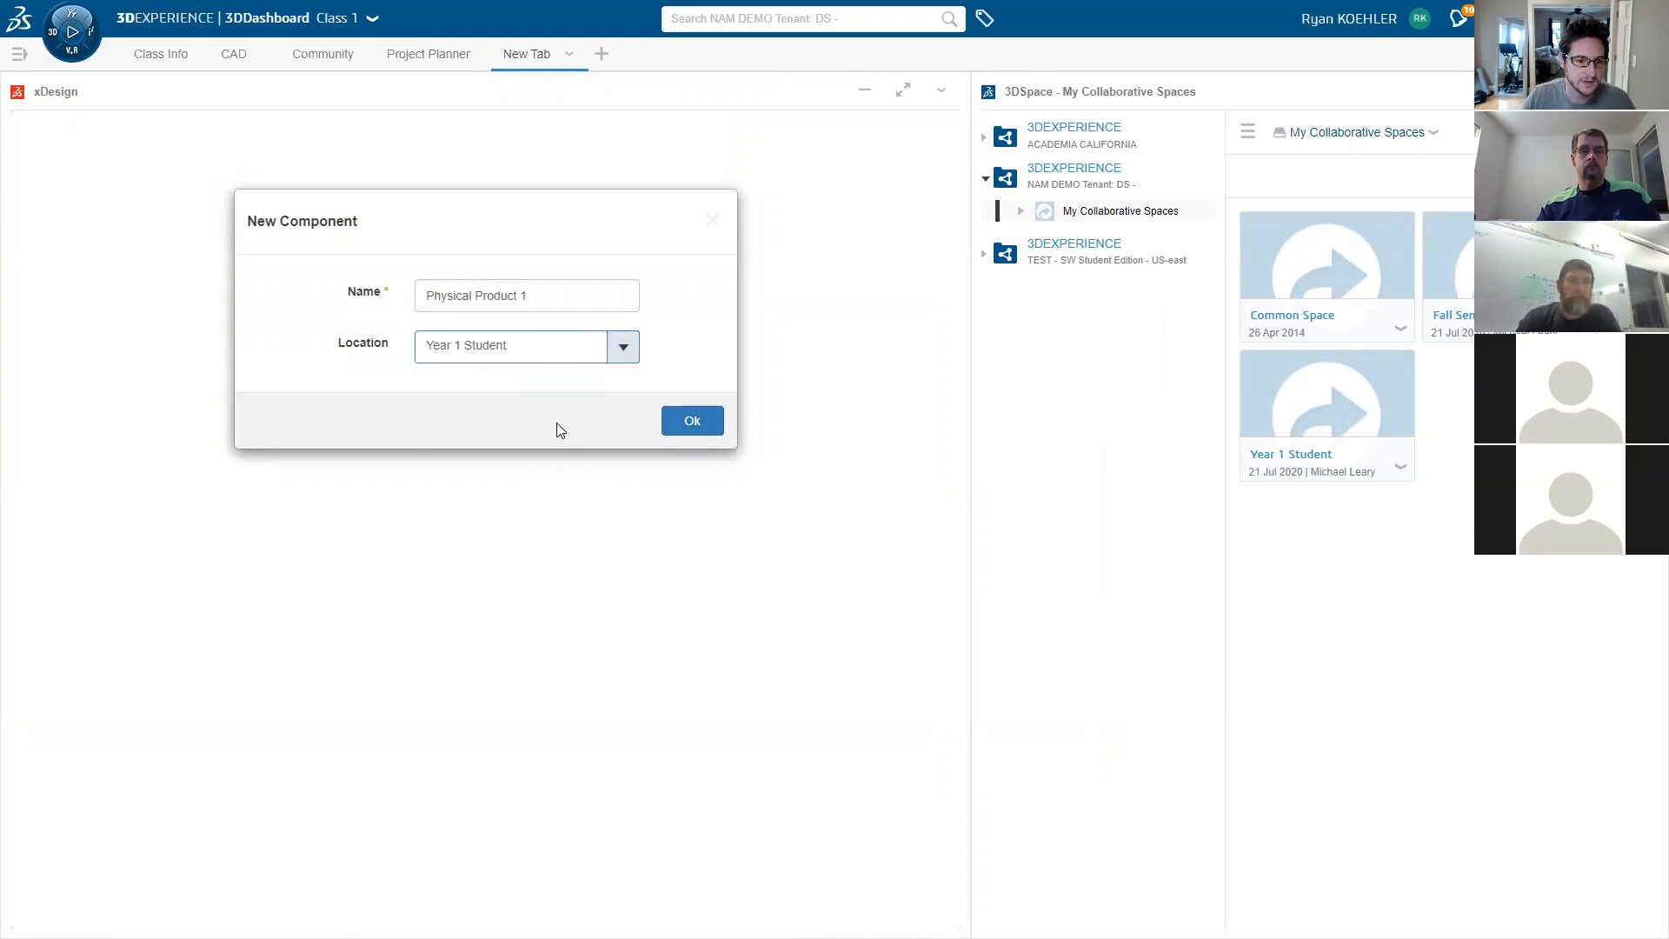
click(625, 349)
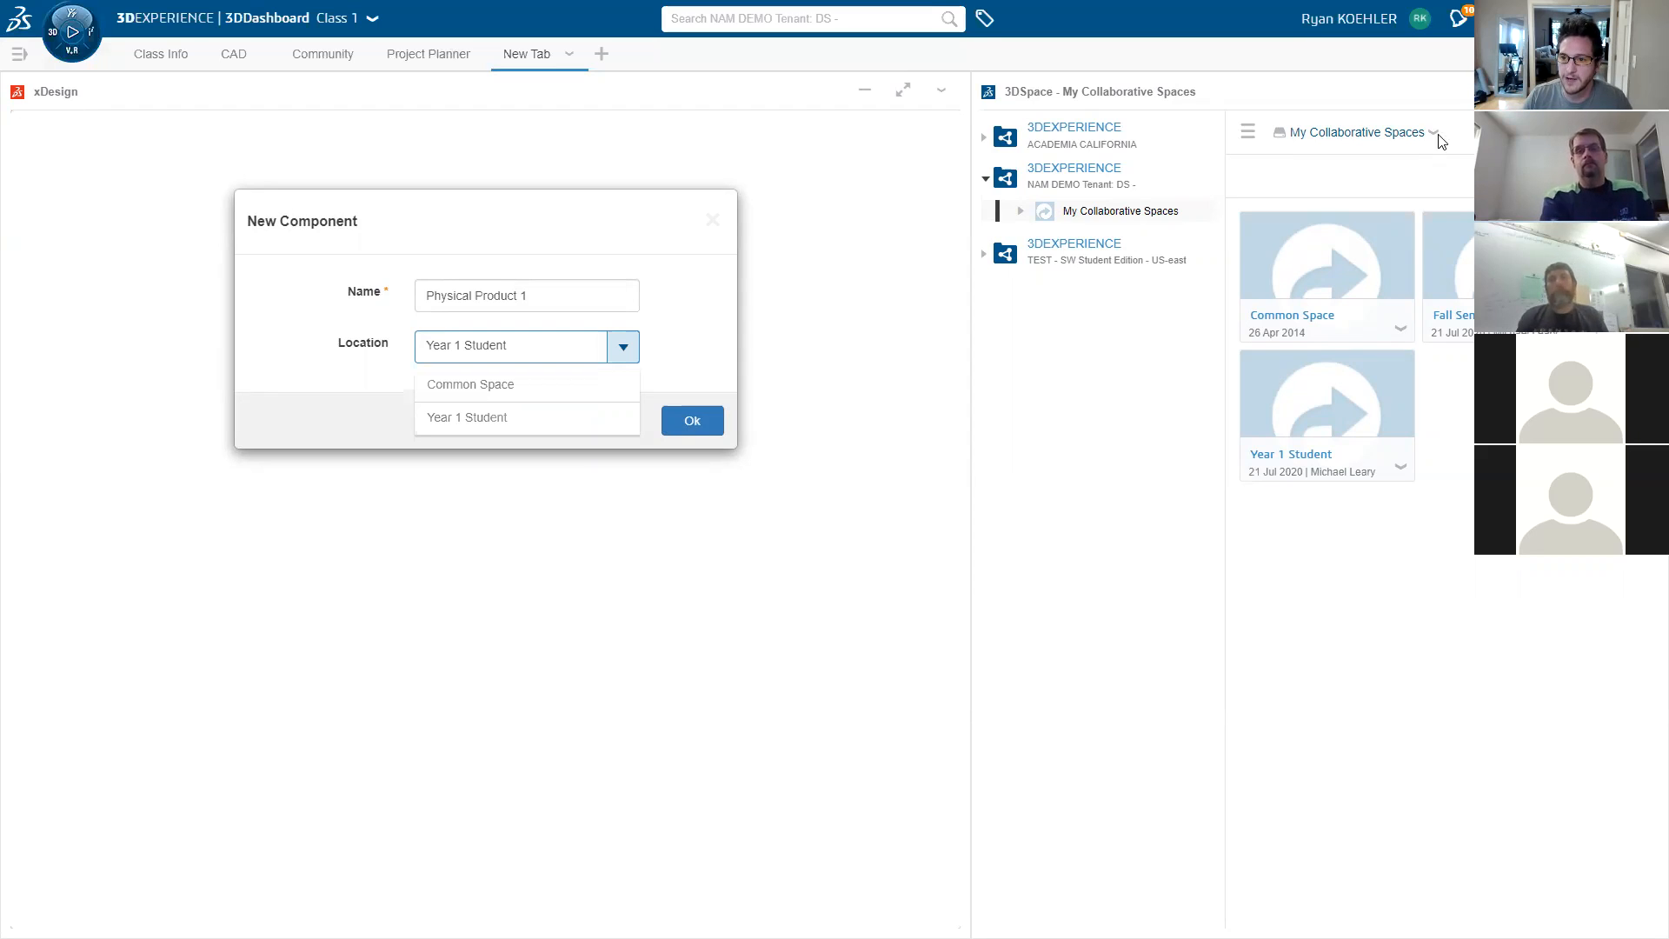
click(802, 541)
click(722, 223)
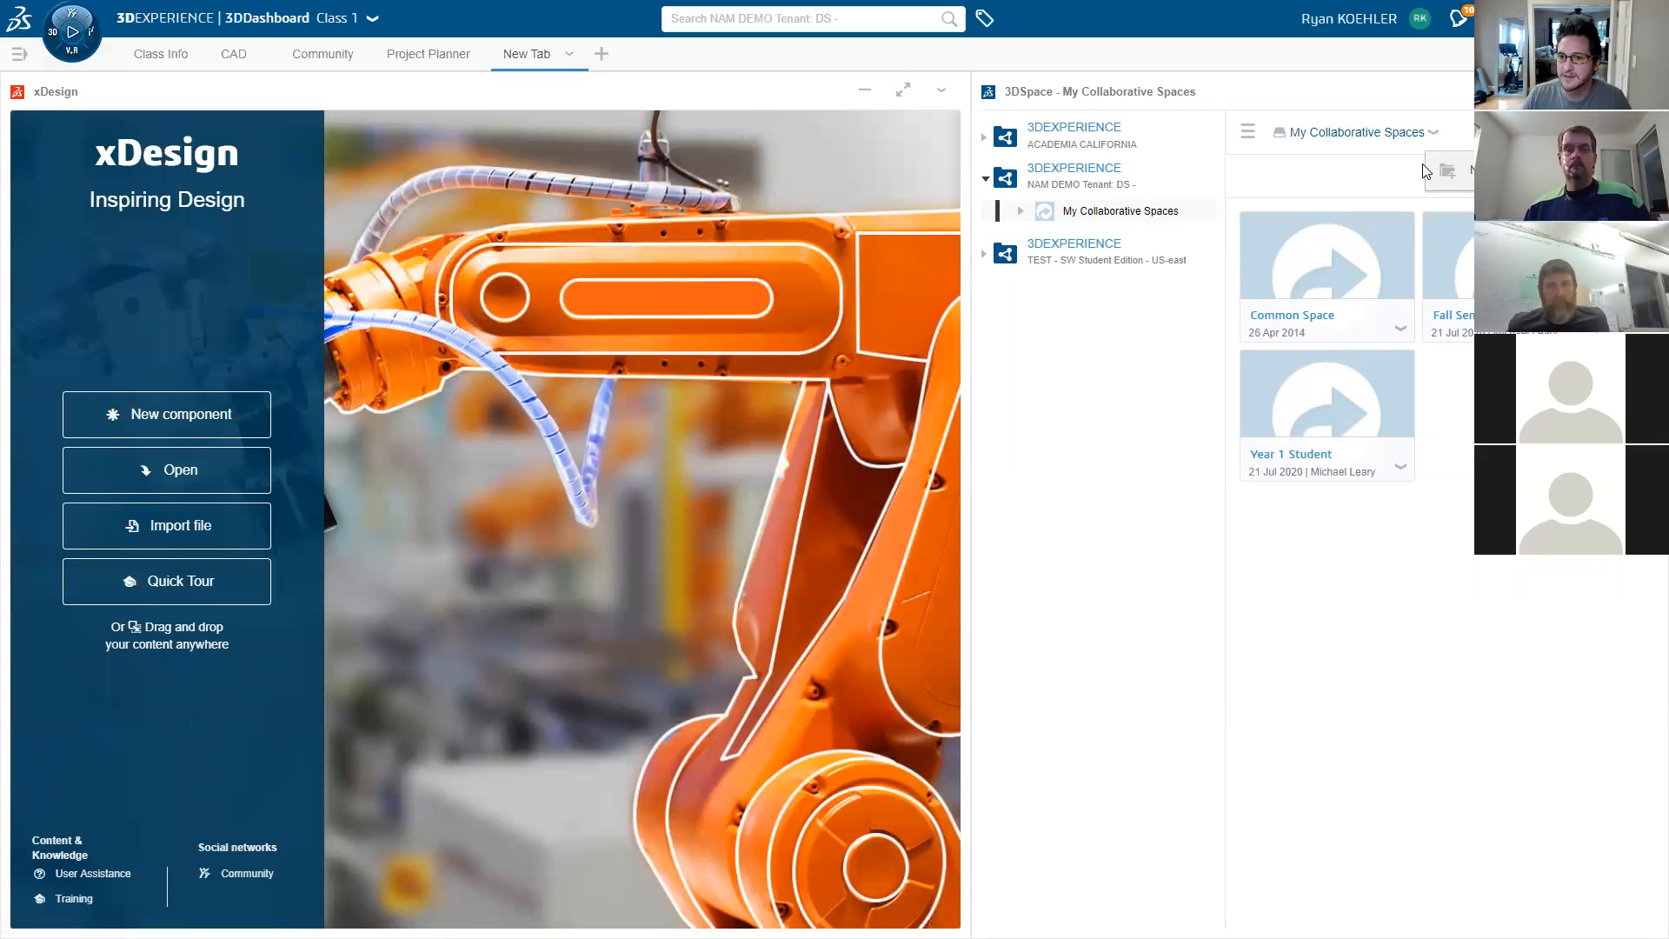
- Create a private collaborative space titled 'Fall Period 2 2020' and expand 3DSpace to full size
click(1450, 171)
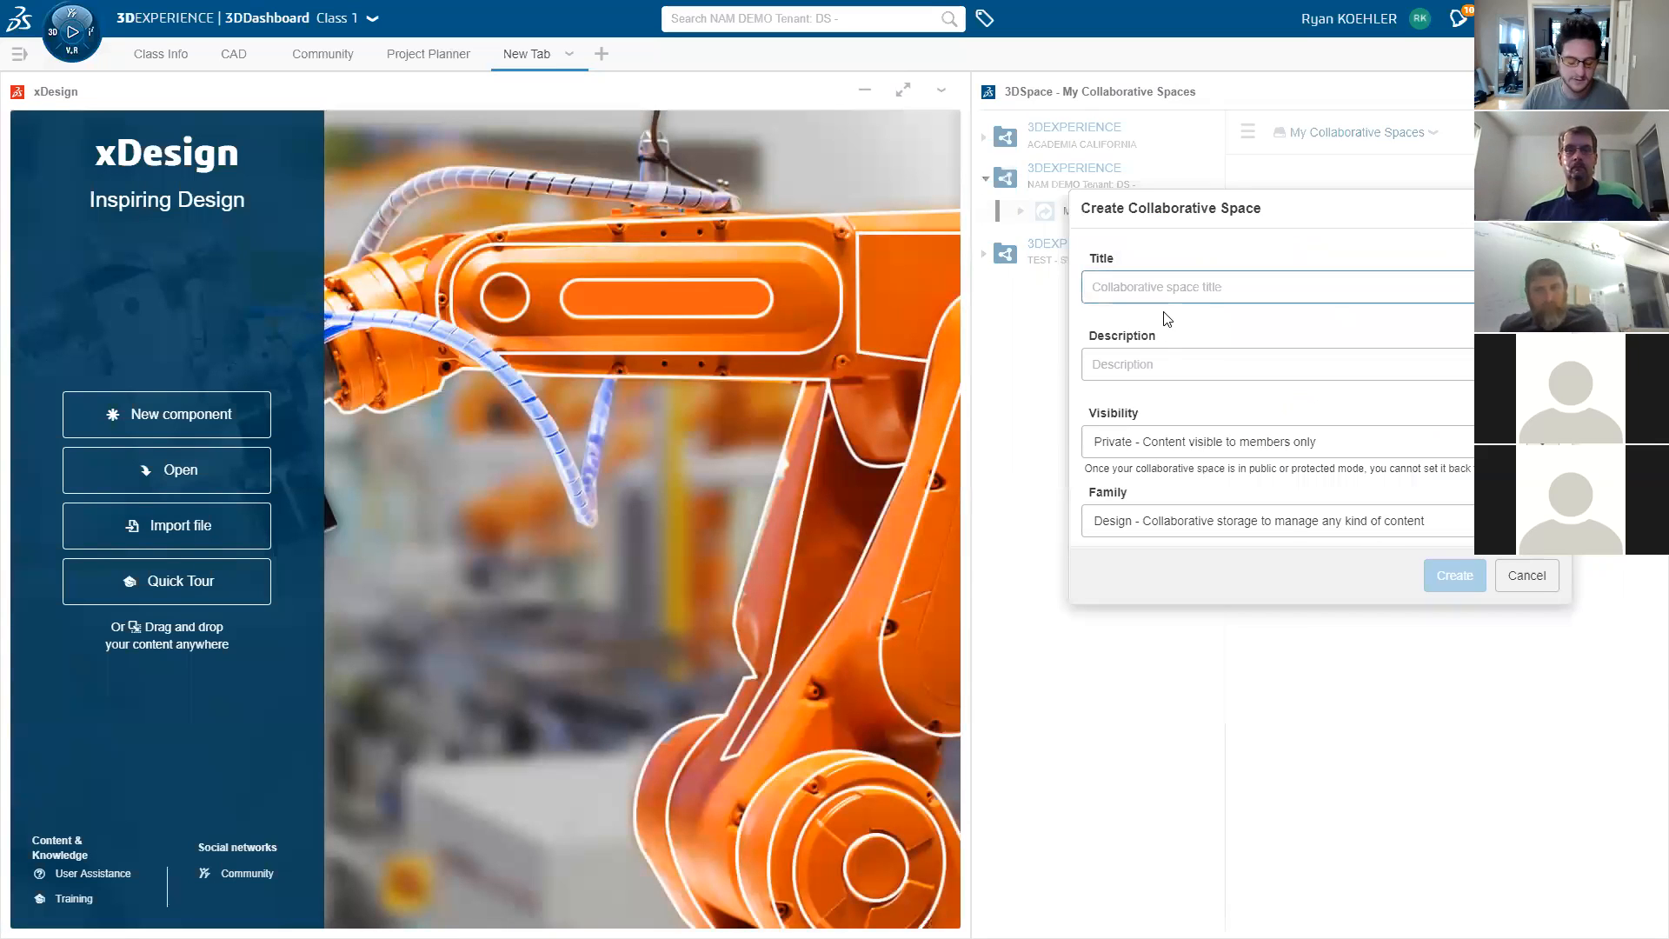
text(C)
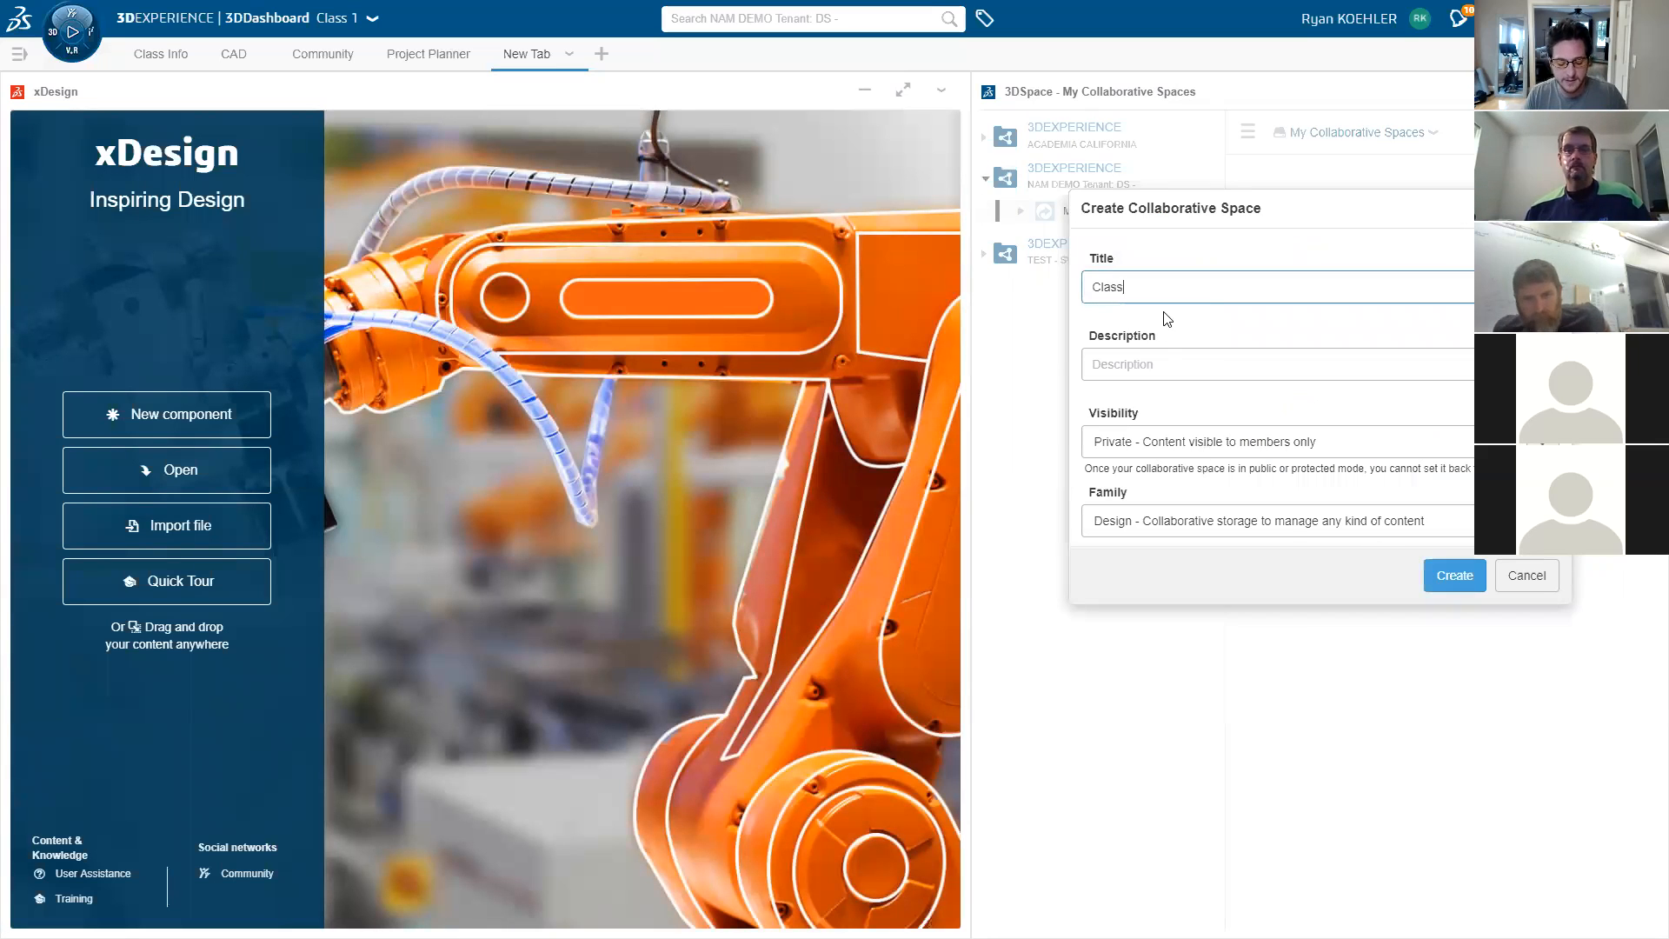
text(la)
key(BackSpace)
key(BackSpace)
key(BackSpace)
text(Fall Period 2 2020)
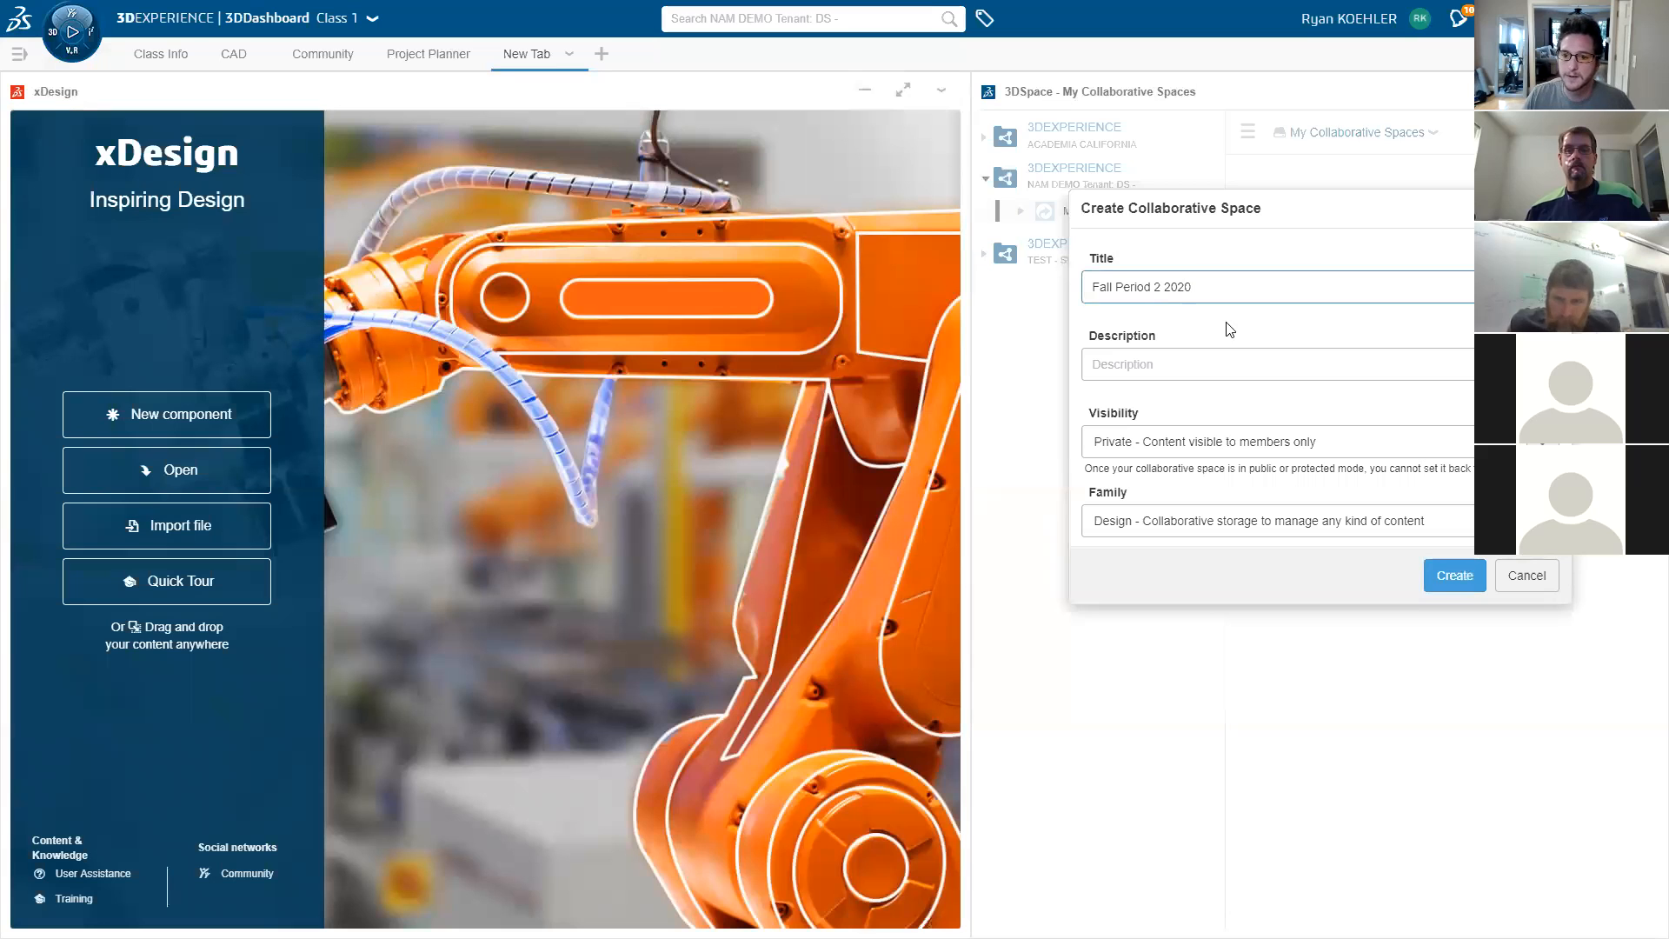
click(1200, 363)
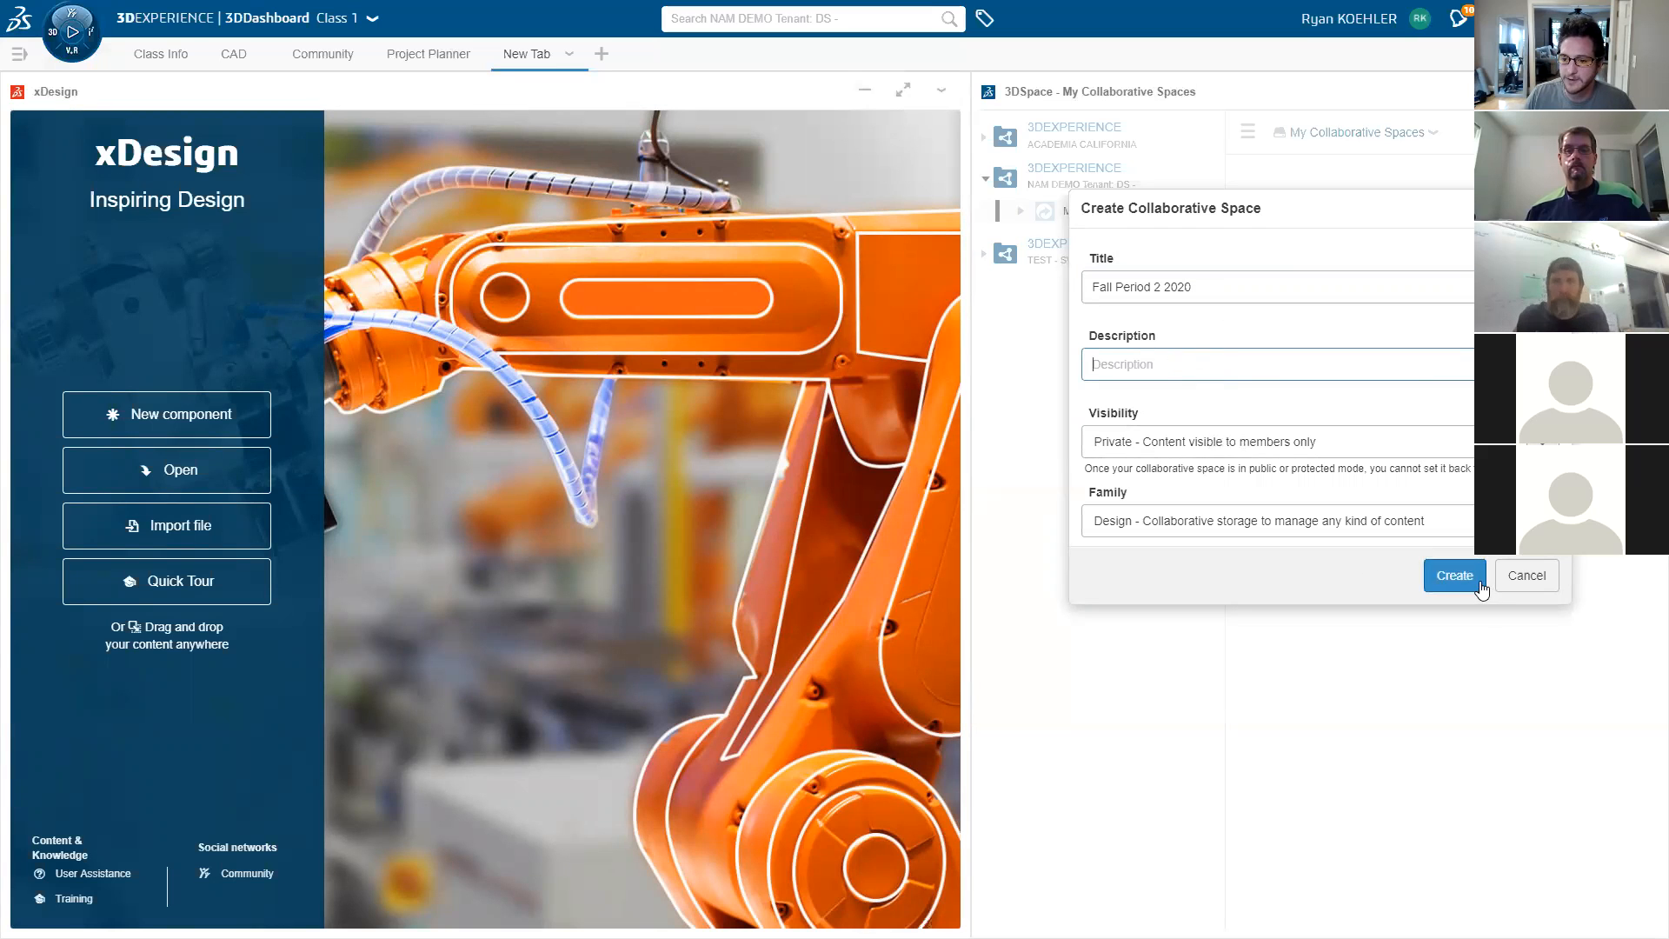
click(1454, 575)
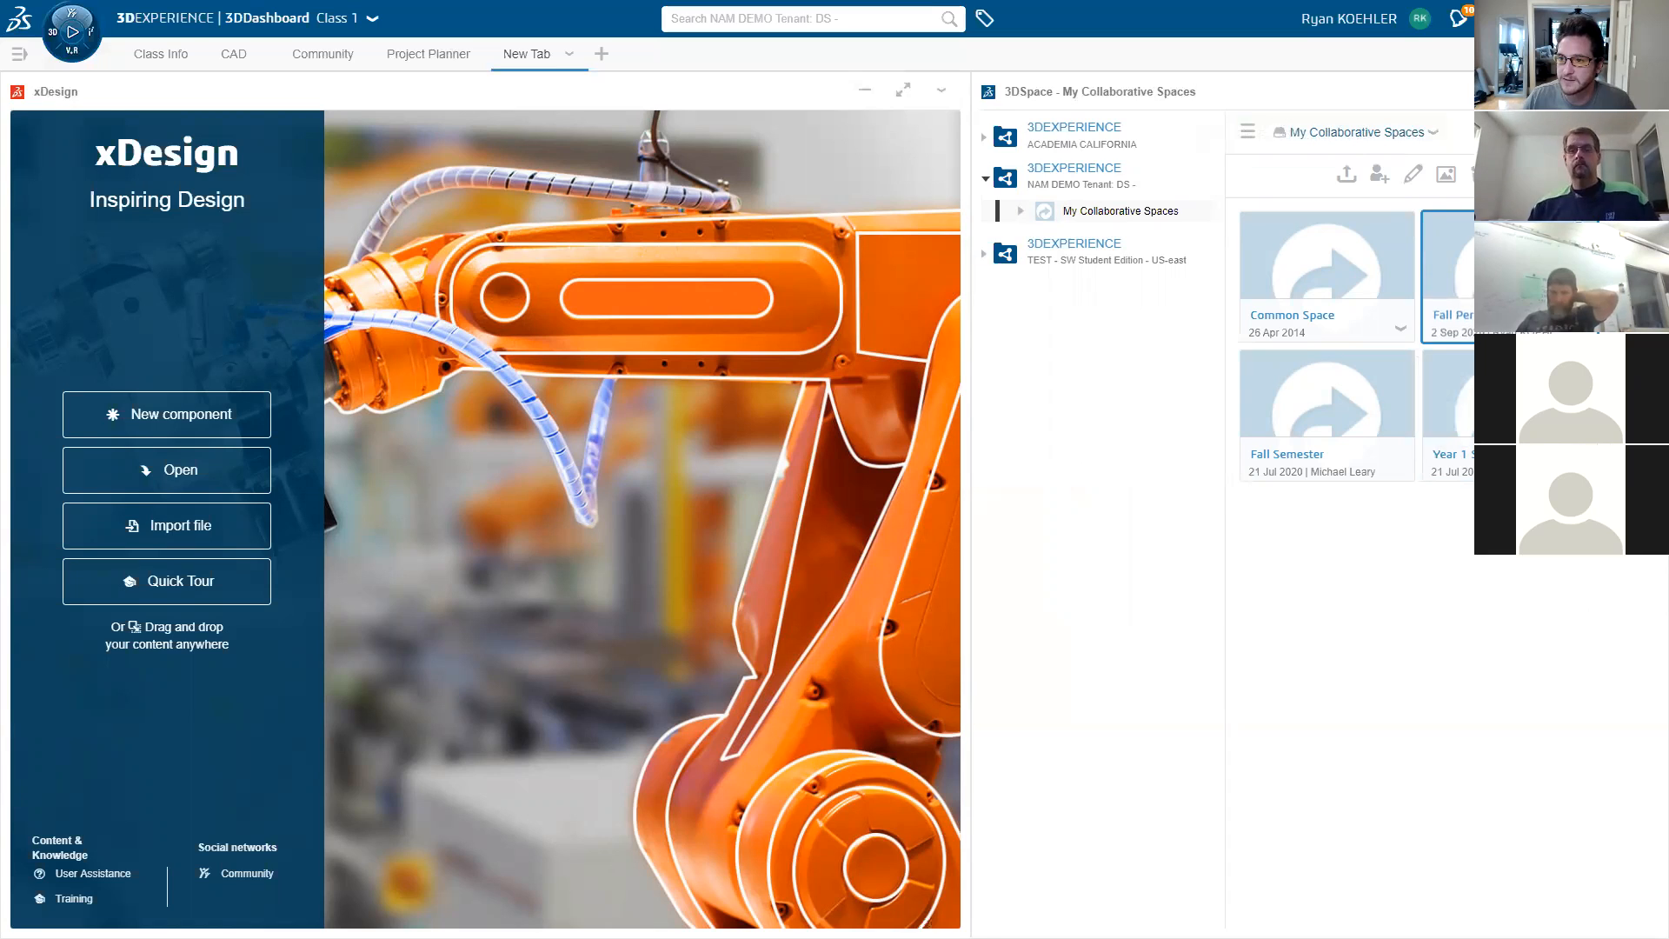
click(1601, 91)
- Open Fall Period 2 2020 and add a colleague to the space as Contributor
click(638, 254)
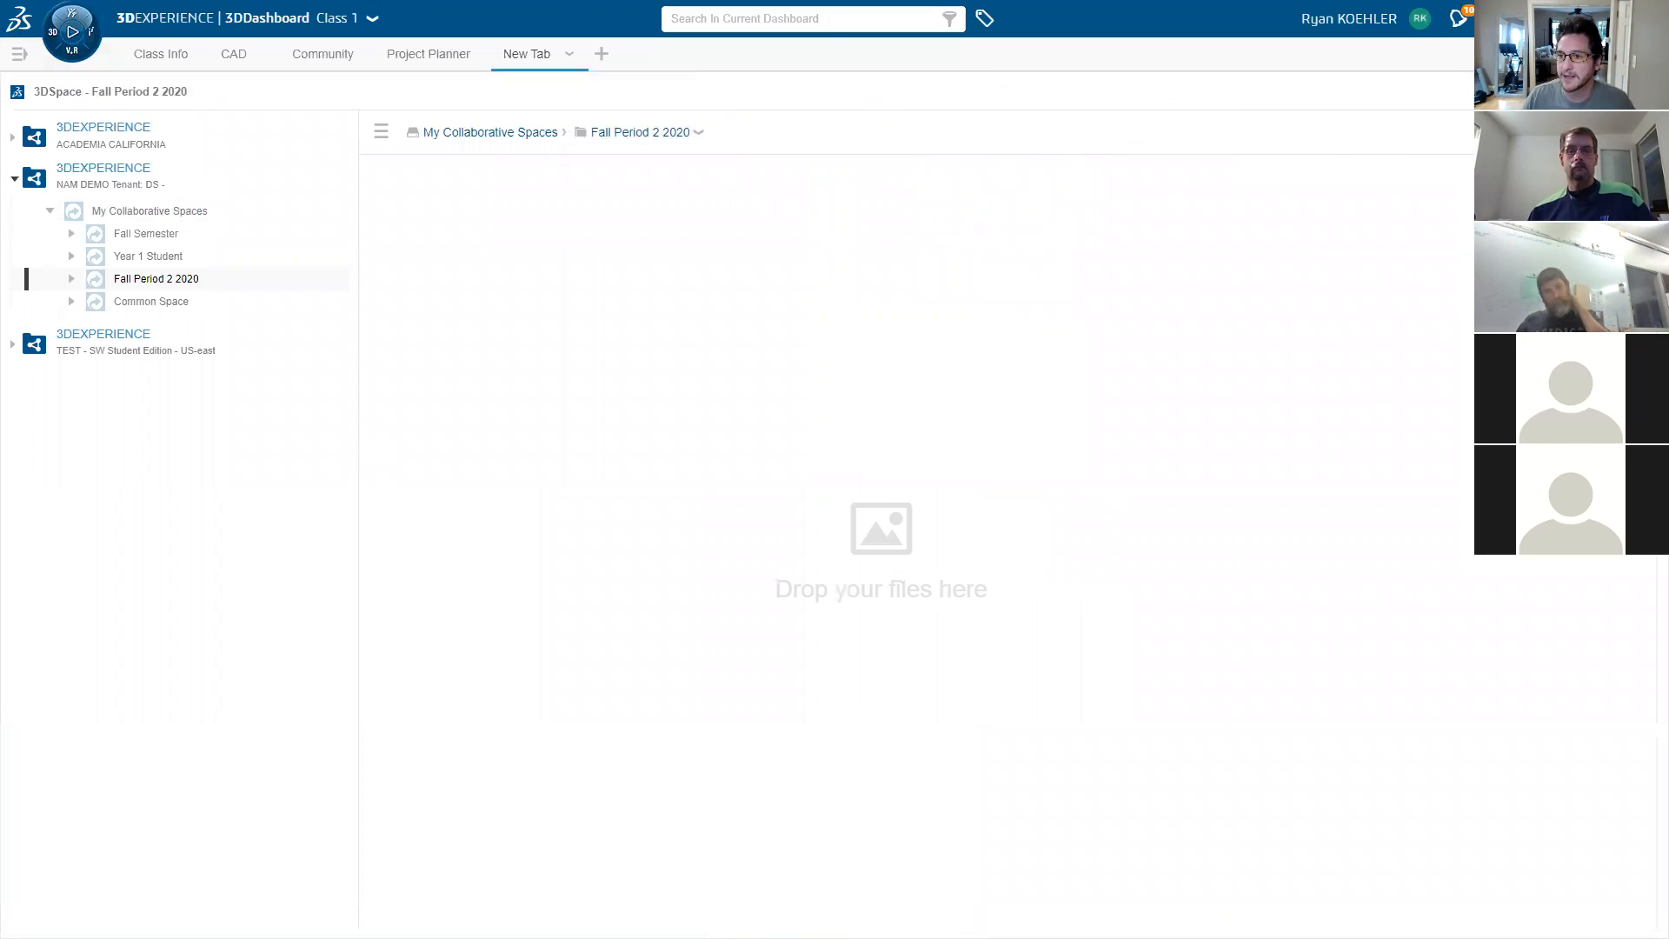
click(1540, 245)
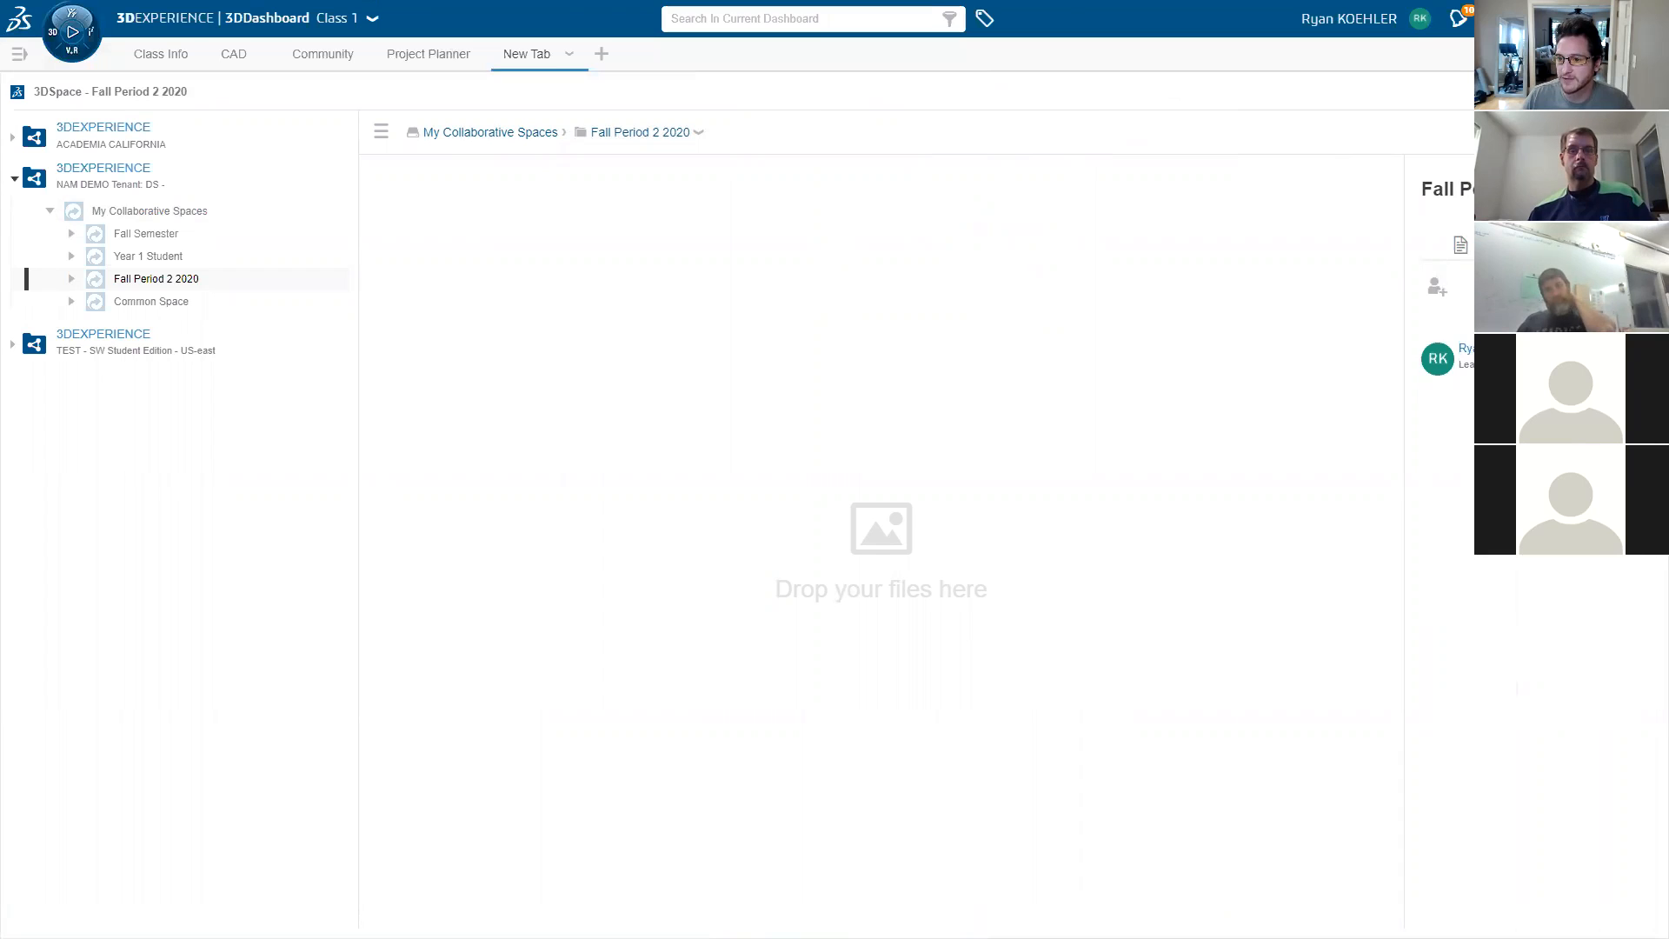
click(1430, 293)
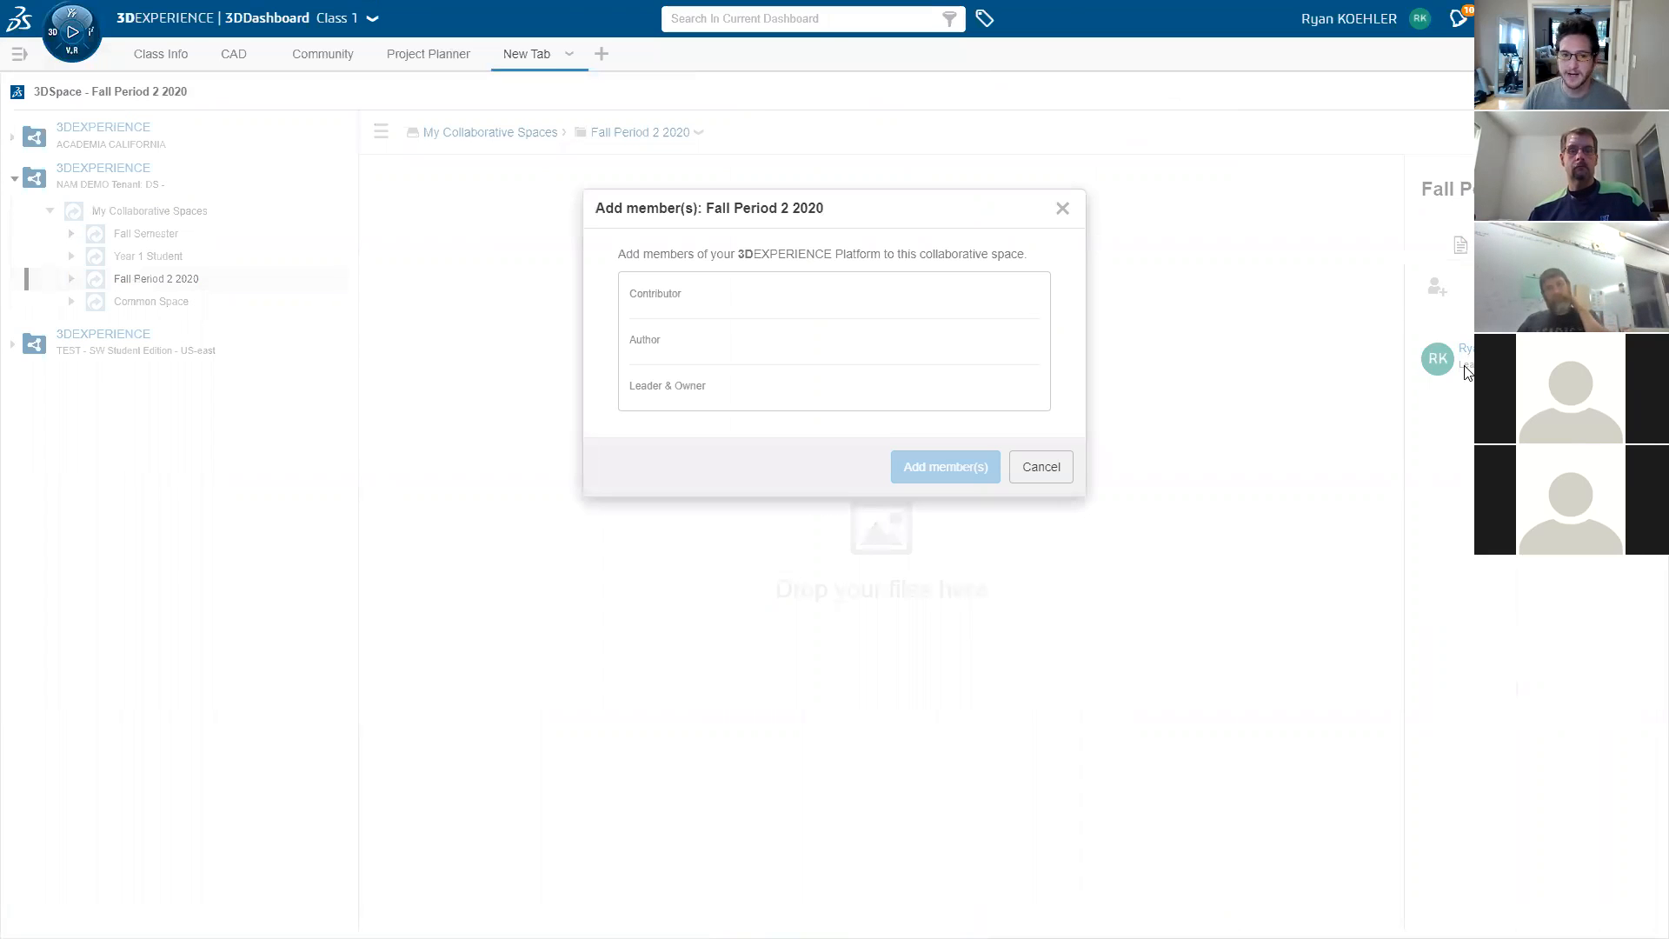
click(733, 294)
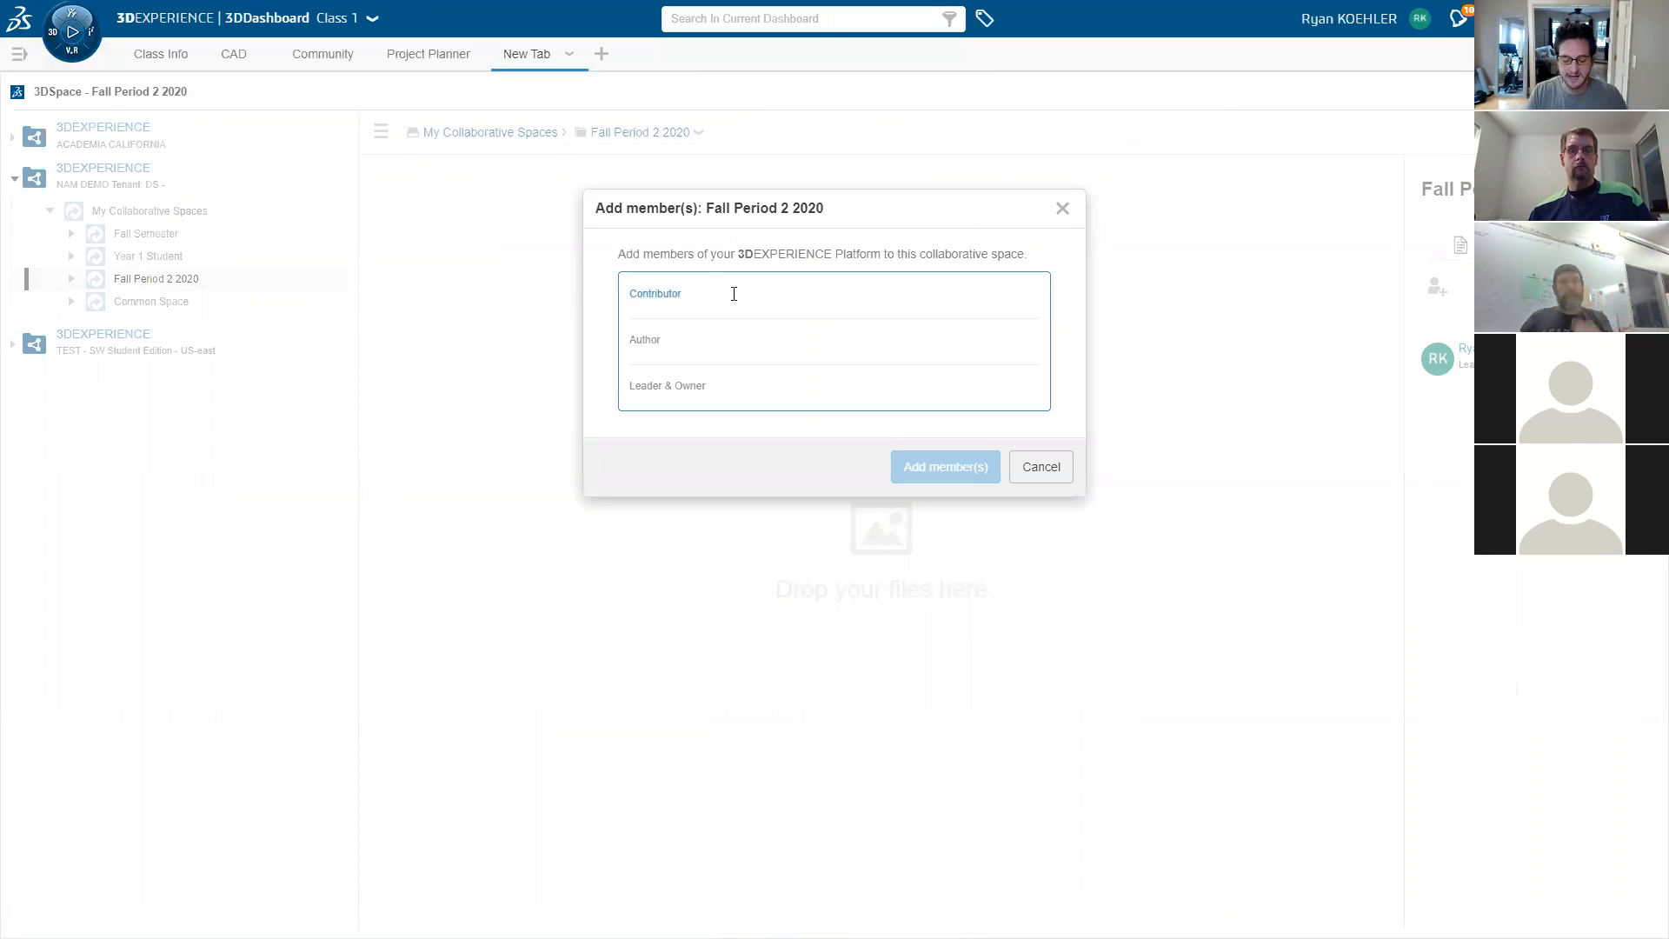
text(mich)
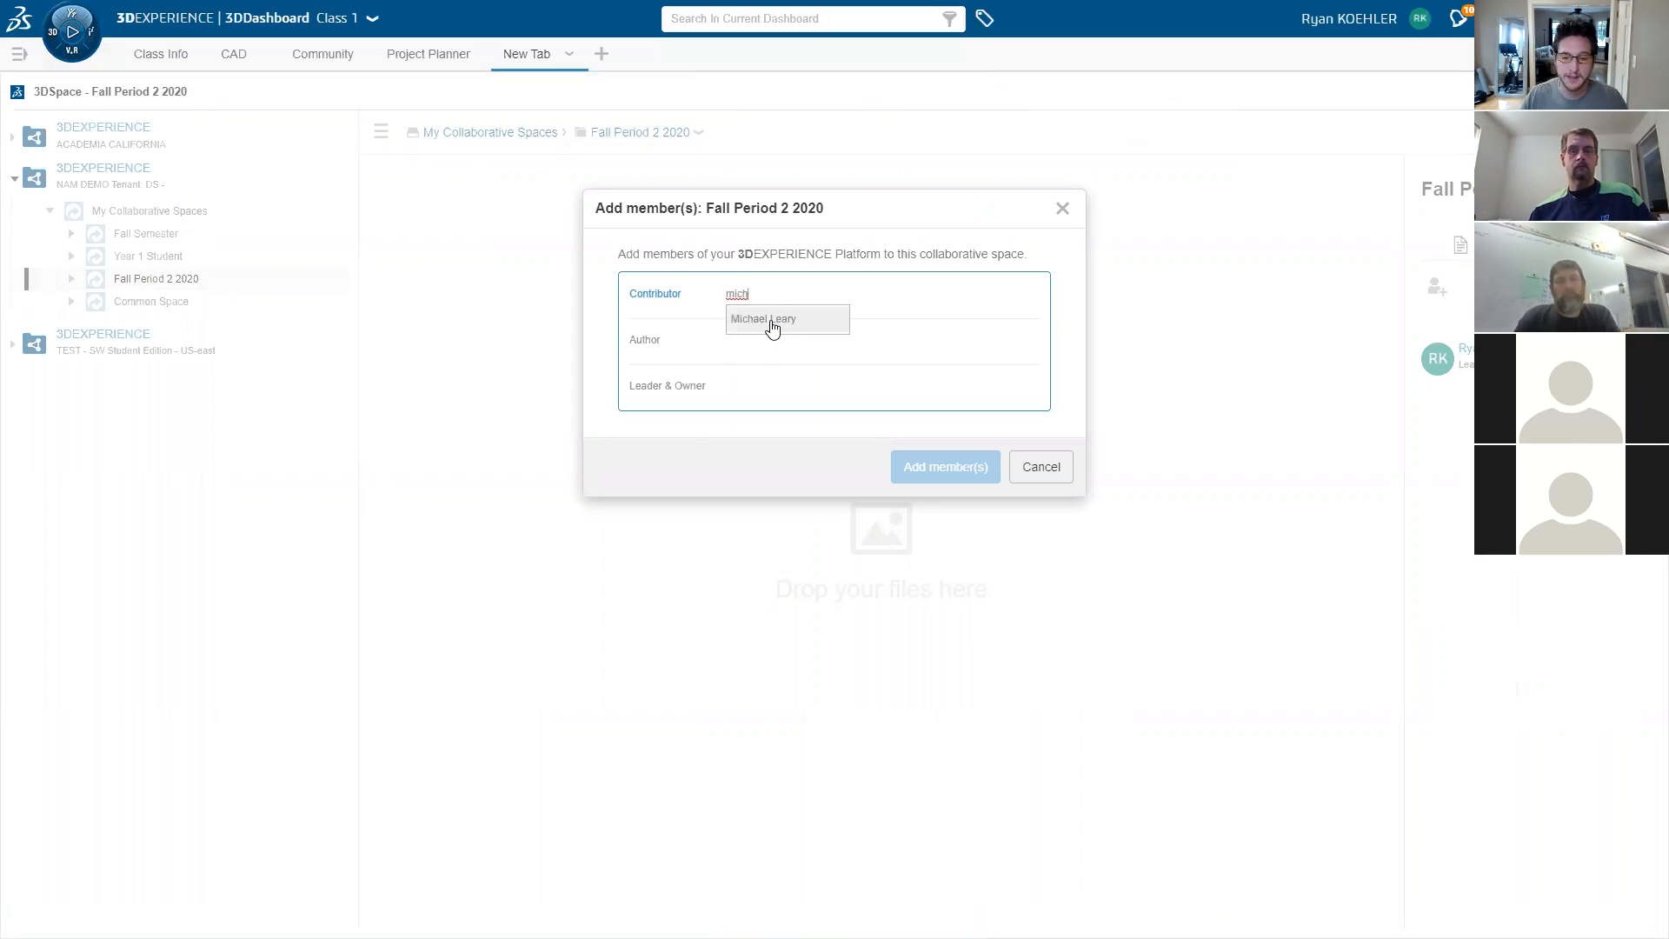
click(772, 323)
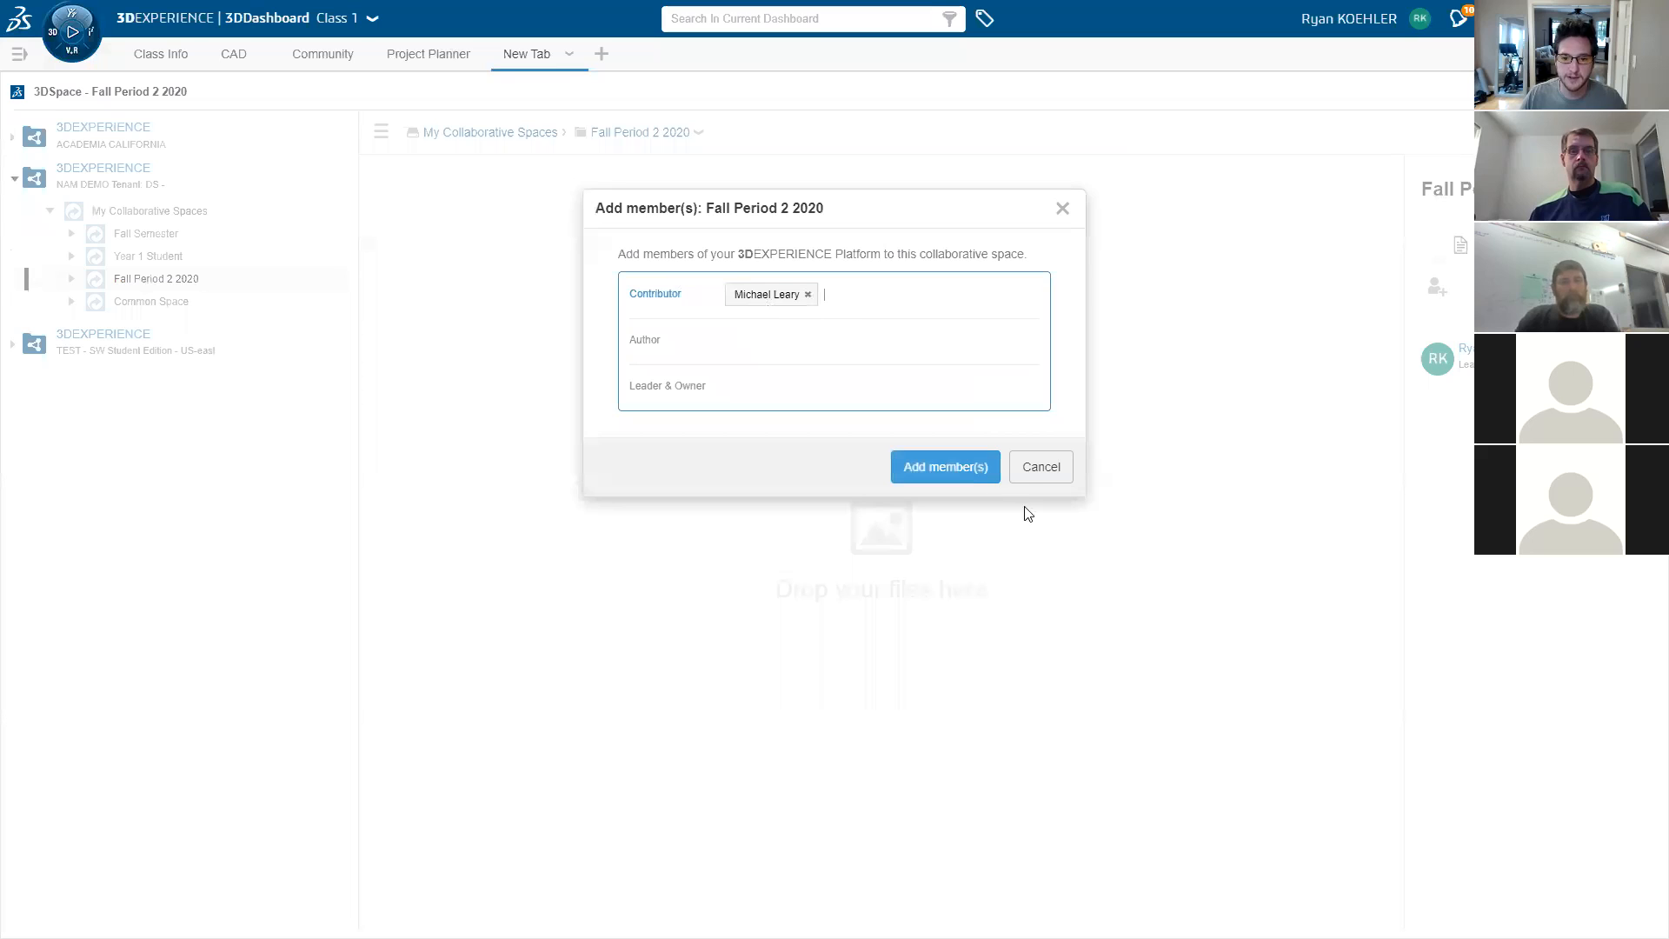
click(954, 467)
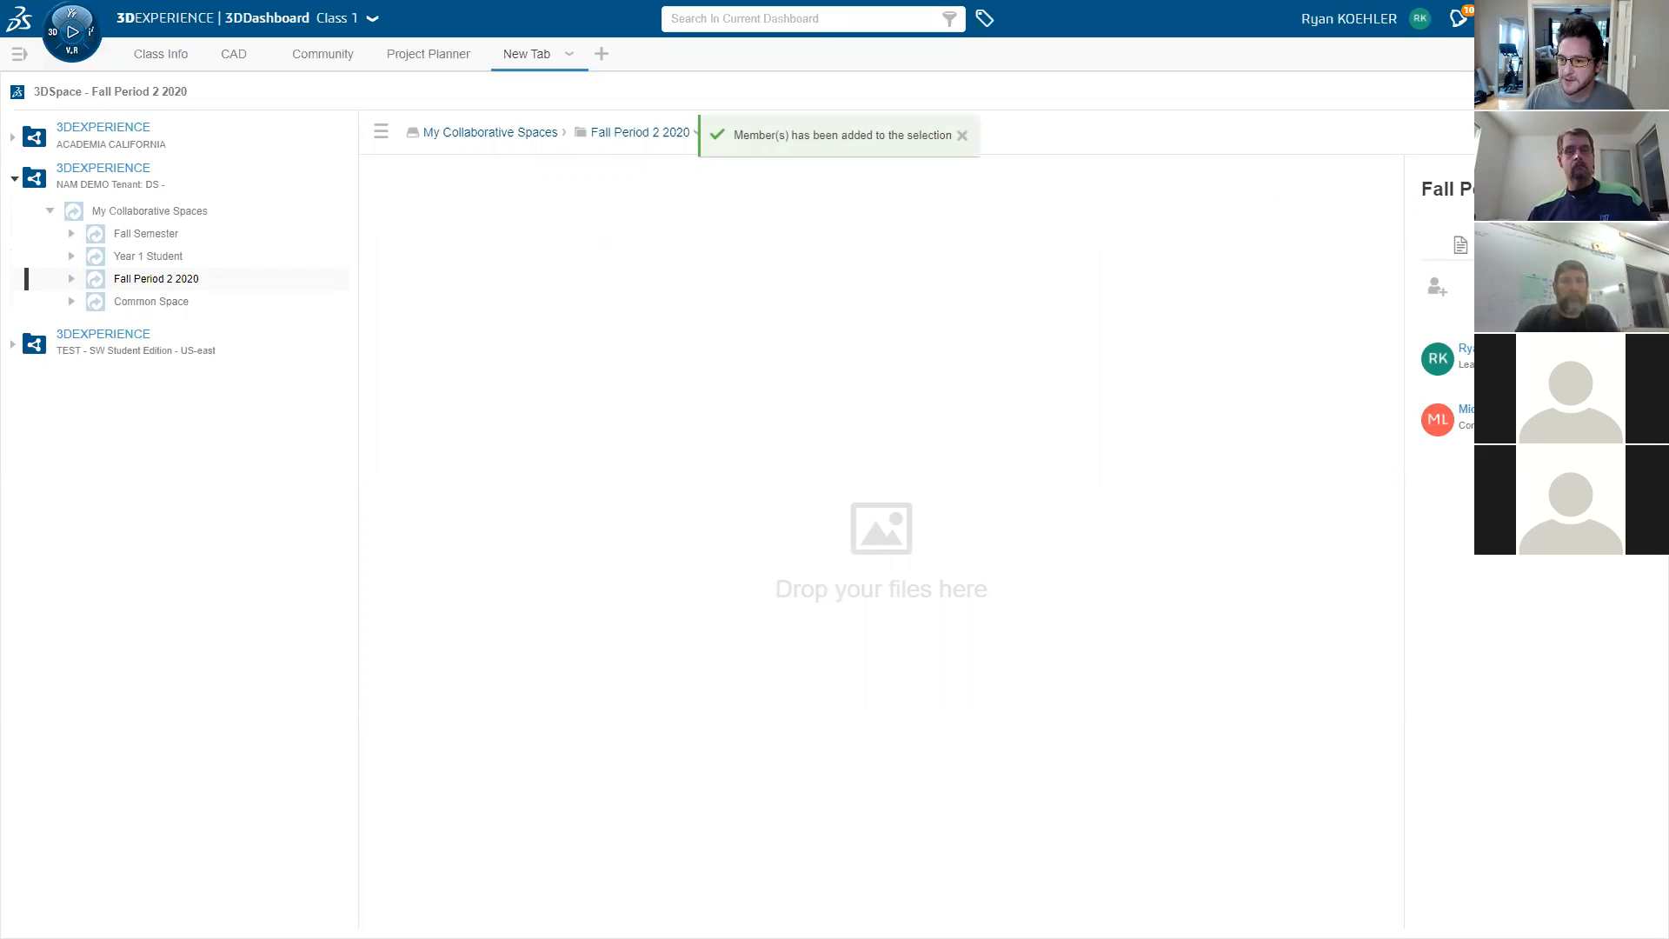
- Review the member's role, close the info panel, and restore the side-by-side view
click(1643, 420)
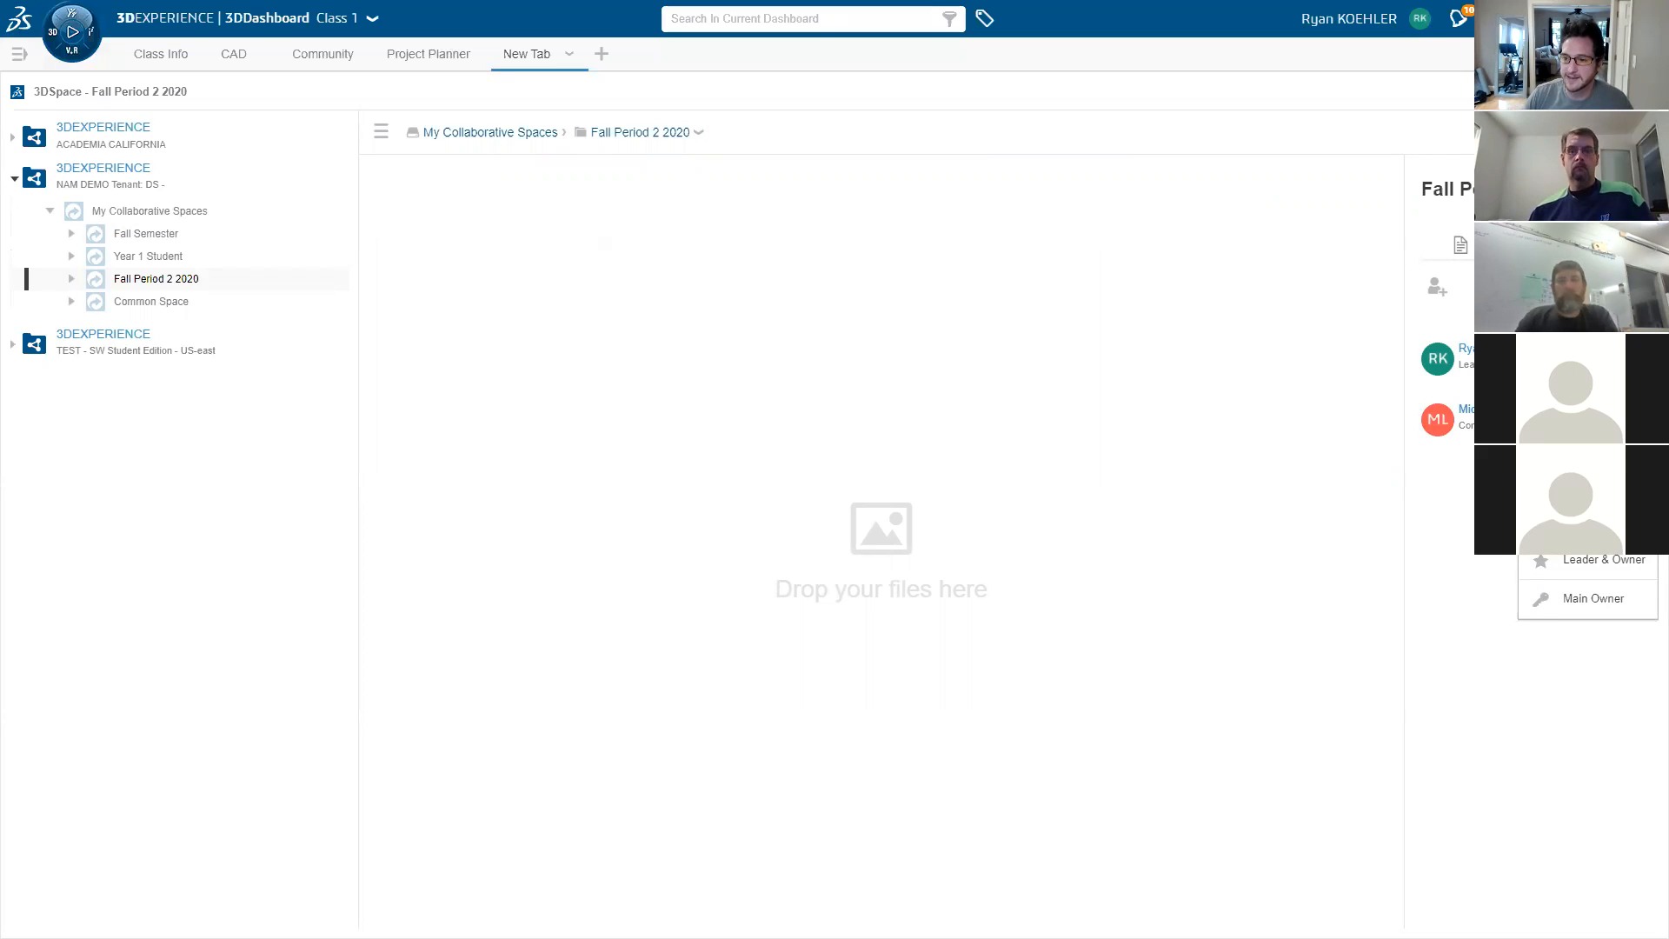
click(1459, 509)
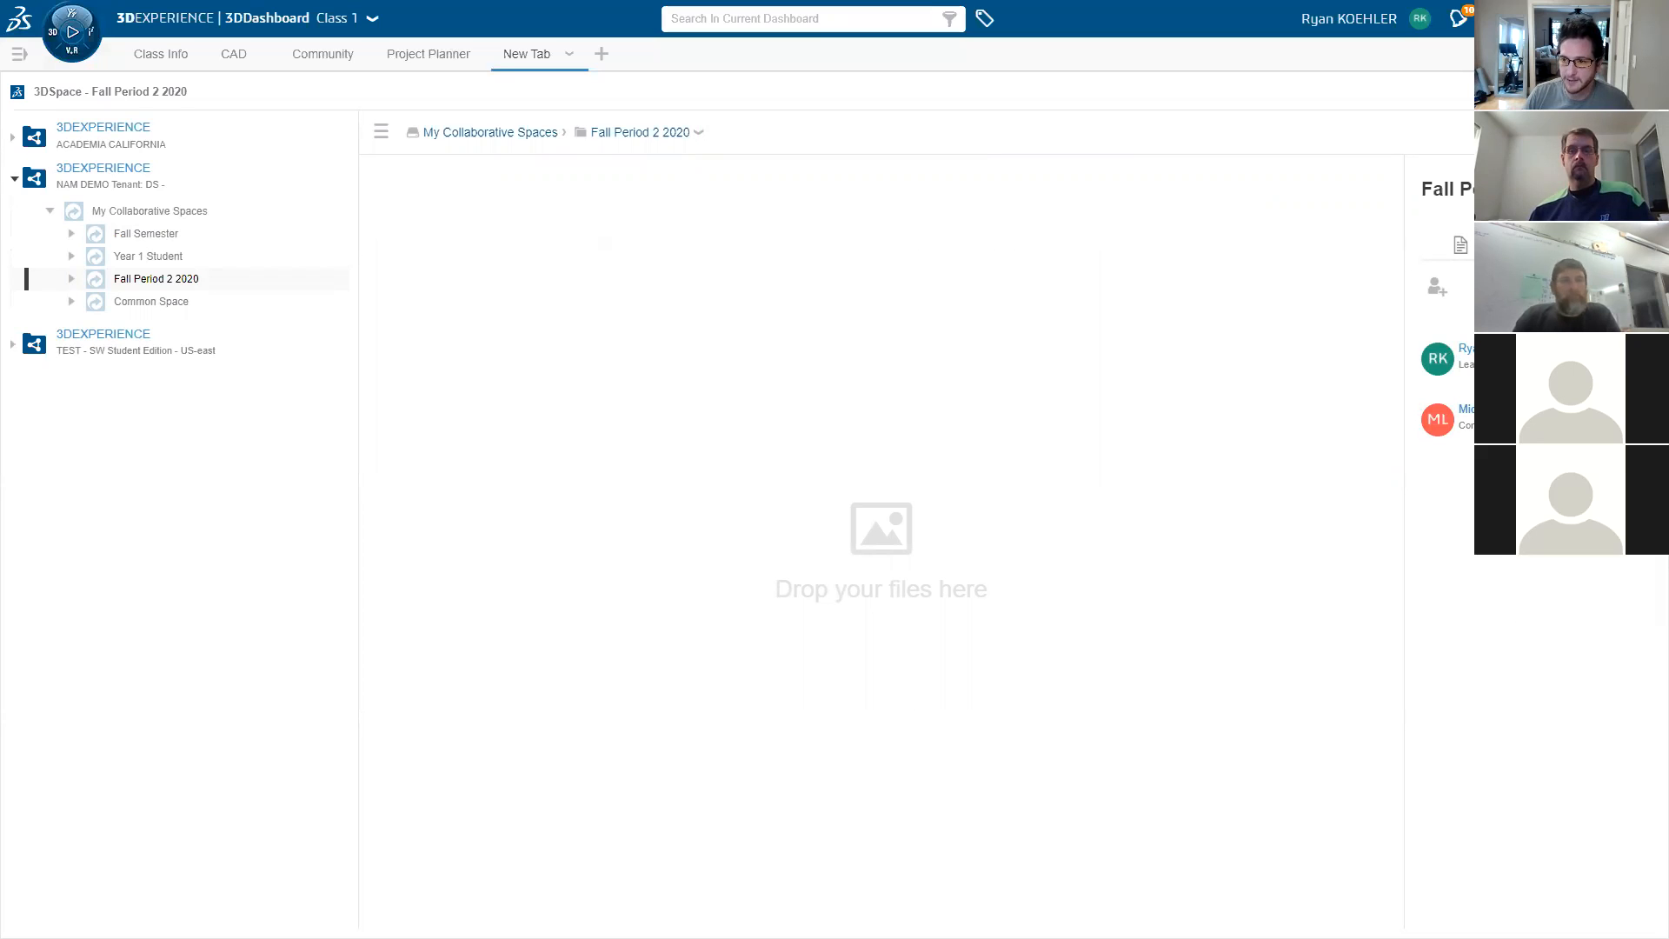
click(1643, 172)
click(1601, 90)
click(207, 426)
- Create the new component in the Fall Period 2 2020 location and widen xDesign to full width
click(630, 358)
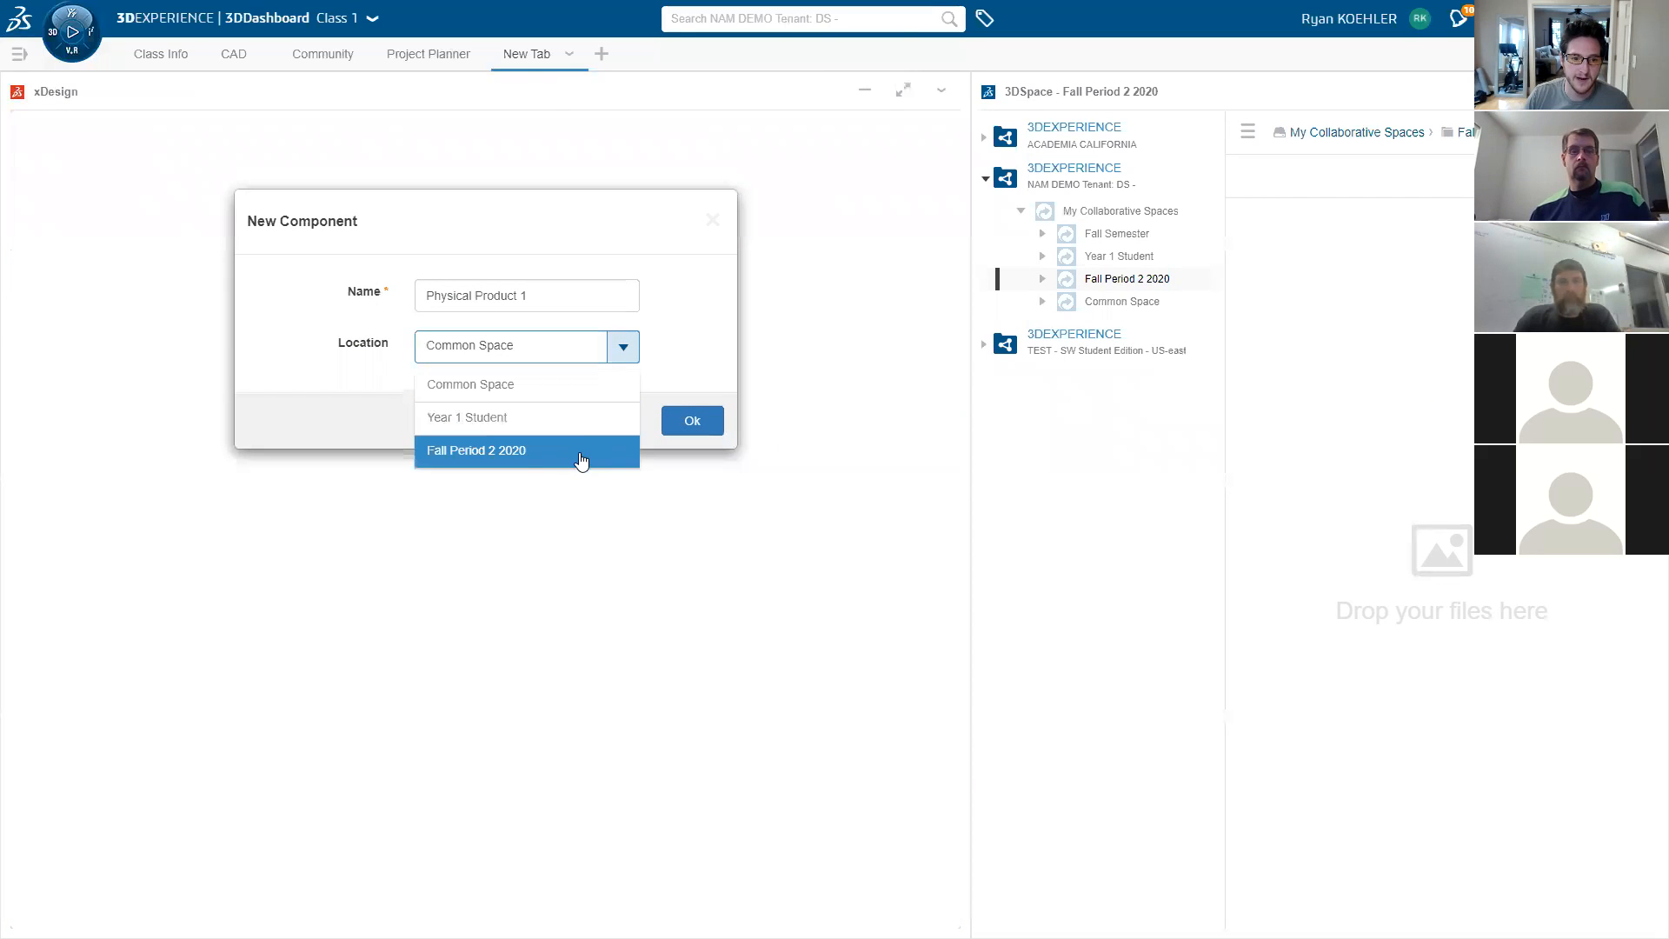
click(512, 467)
click(683, 421)
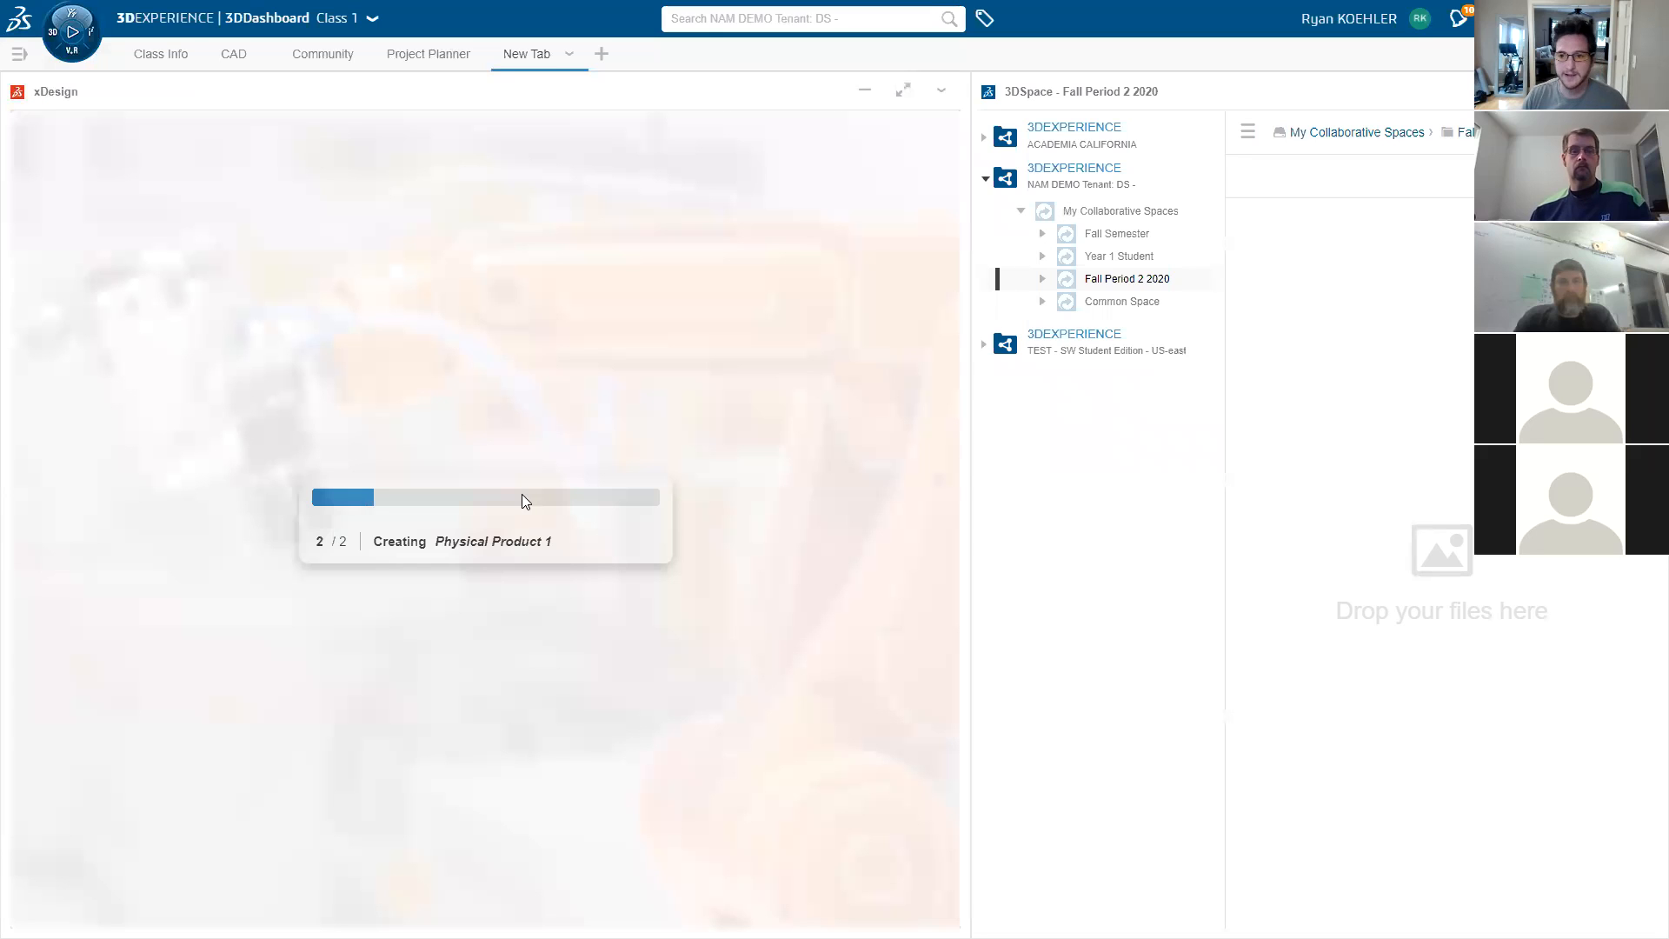
click(910, 102)
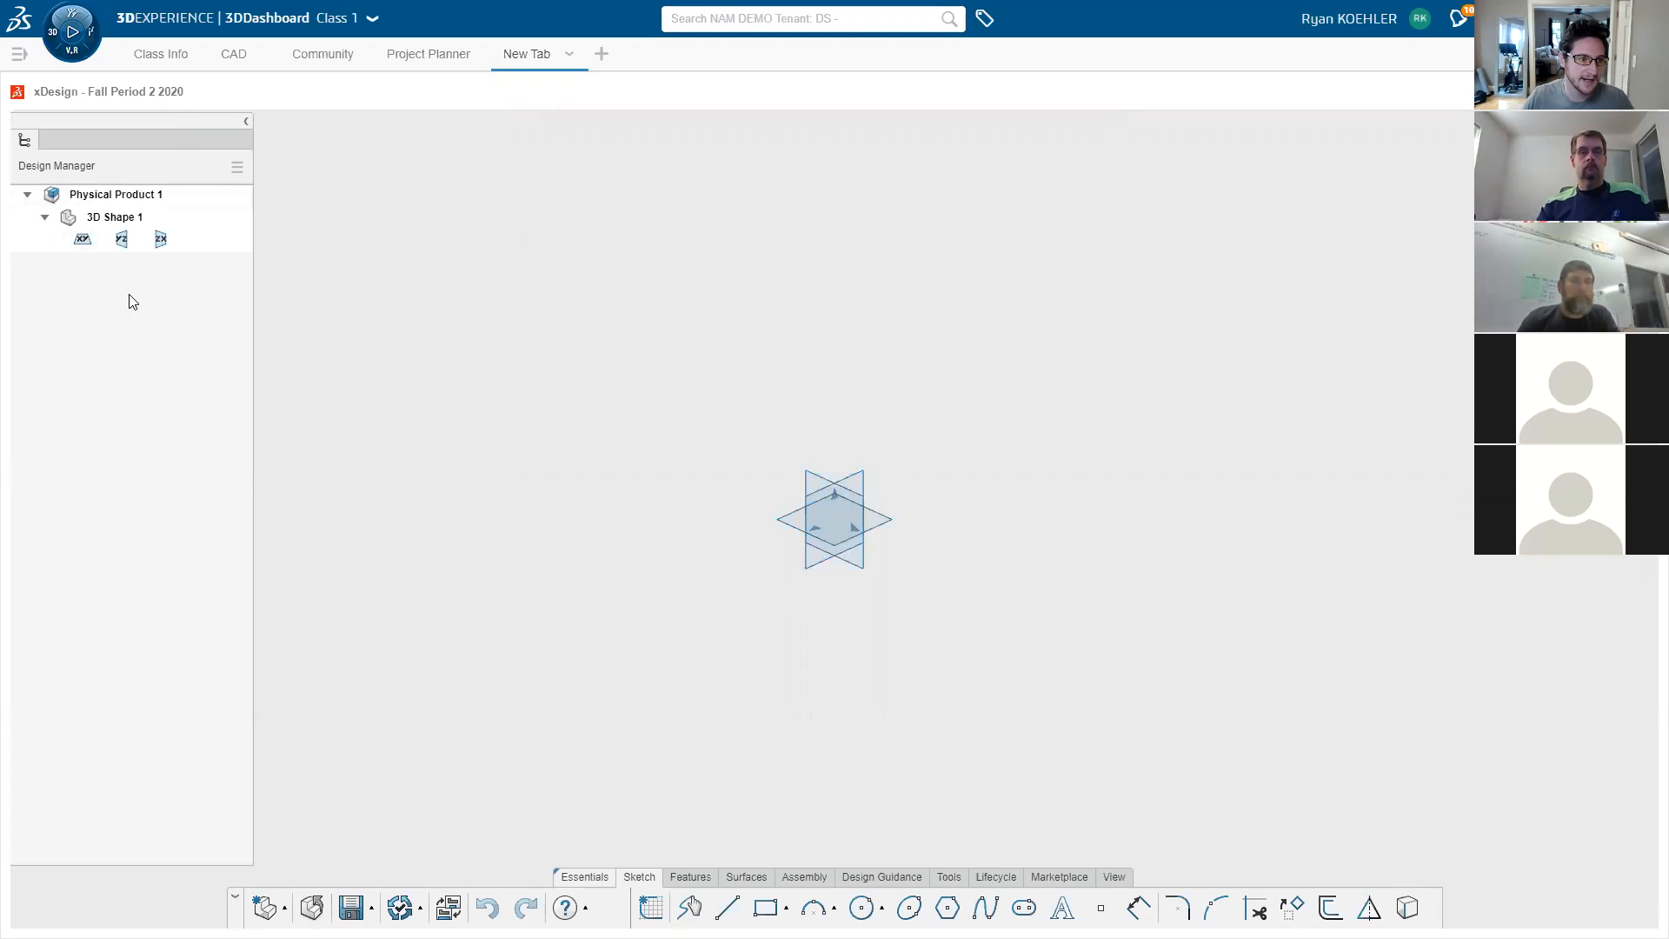
- Look through the Features, Surface and Assembly tools, then select the xy plane from the Sketch tab
click(687, 878)
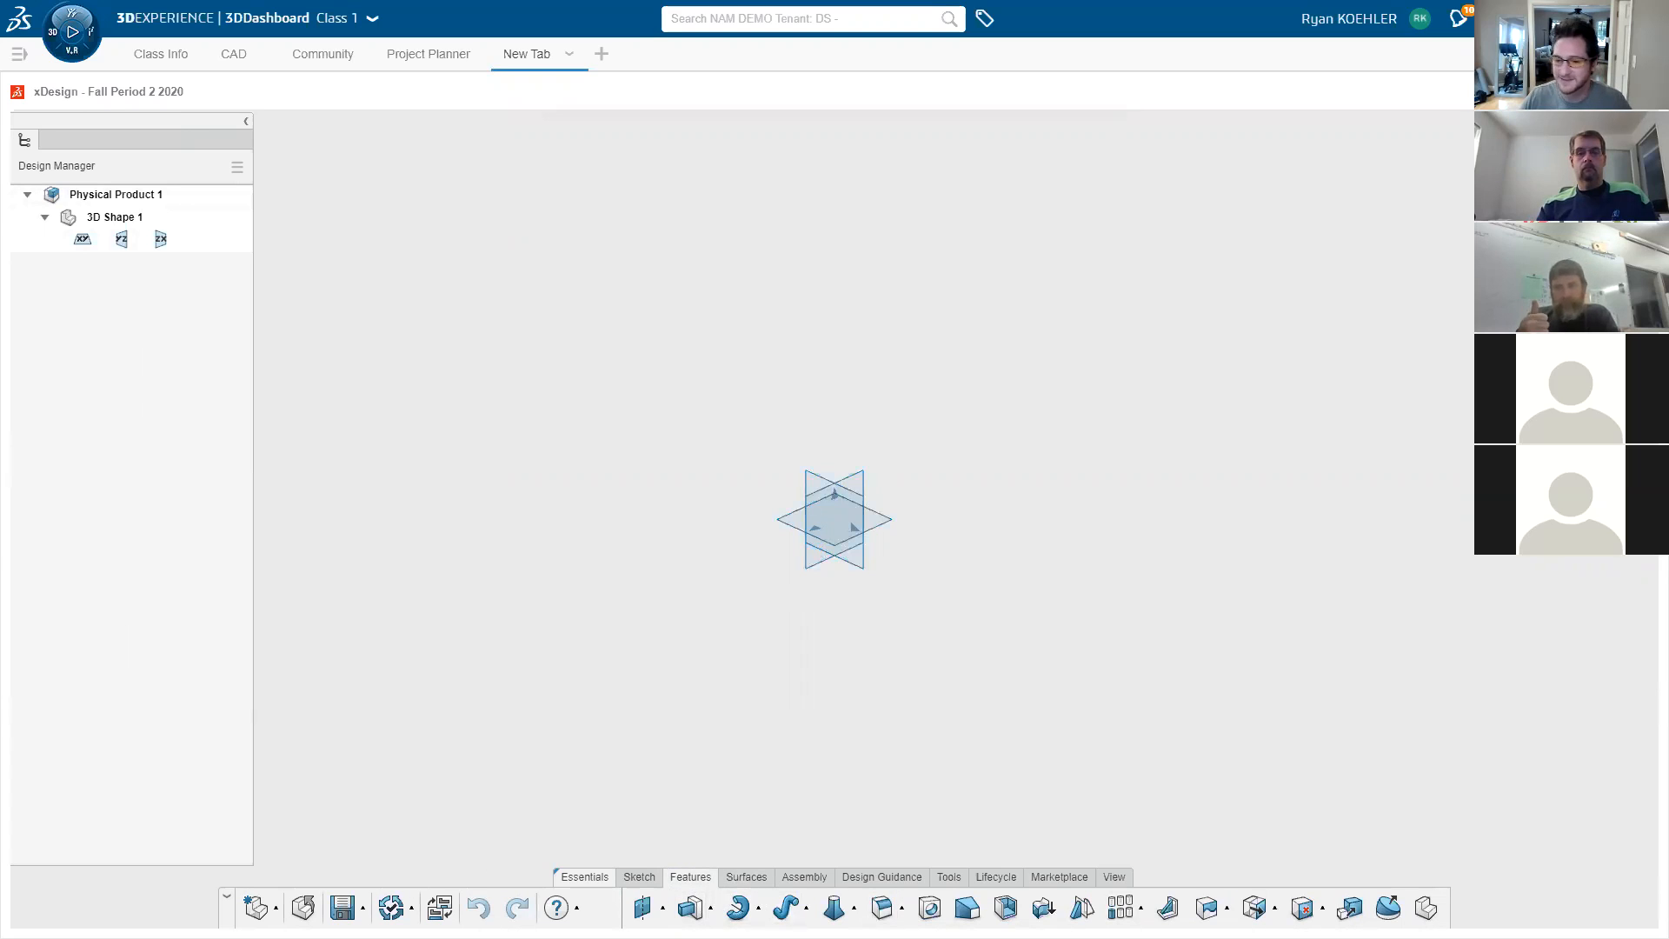
click(746, 877)
click(804, 877)
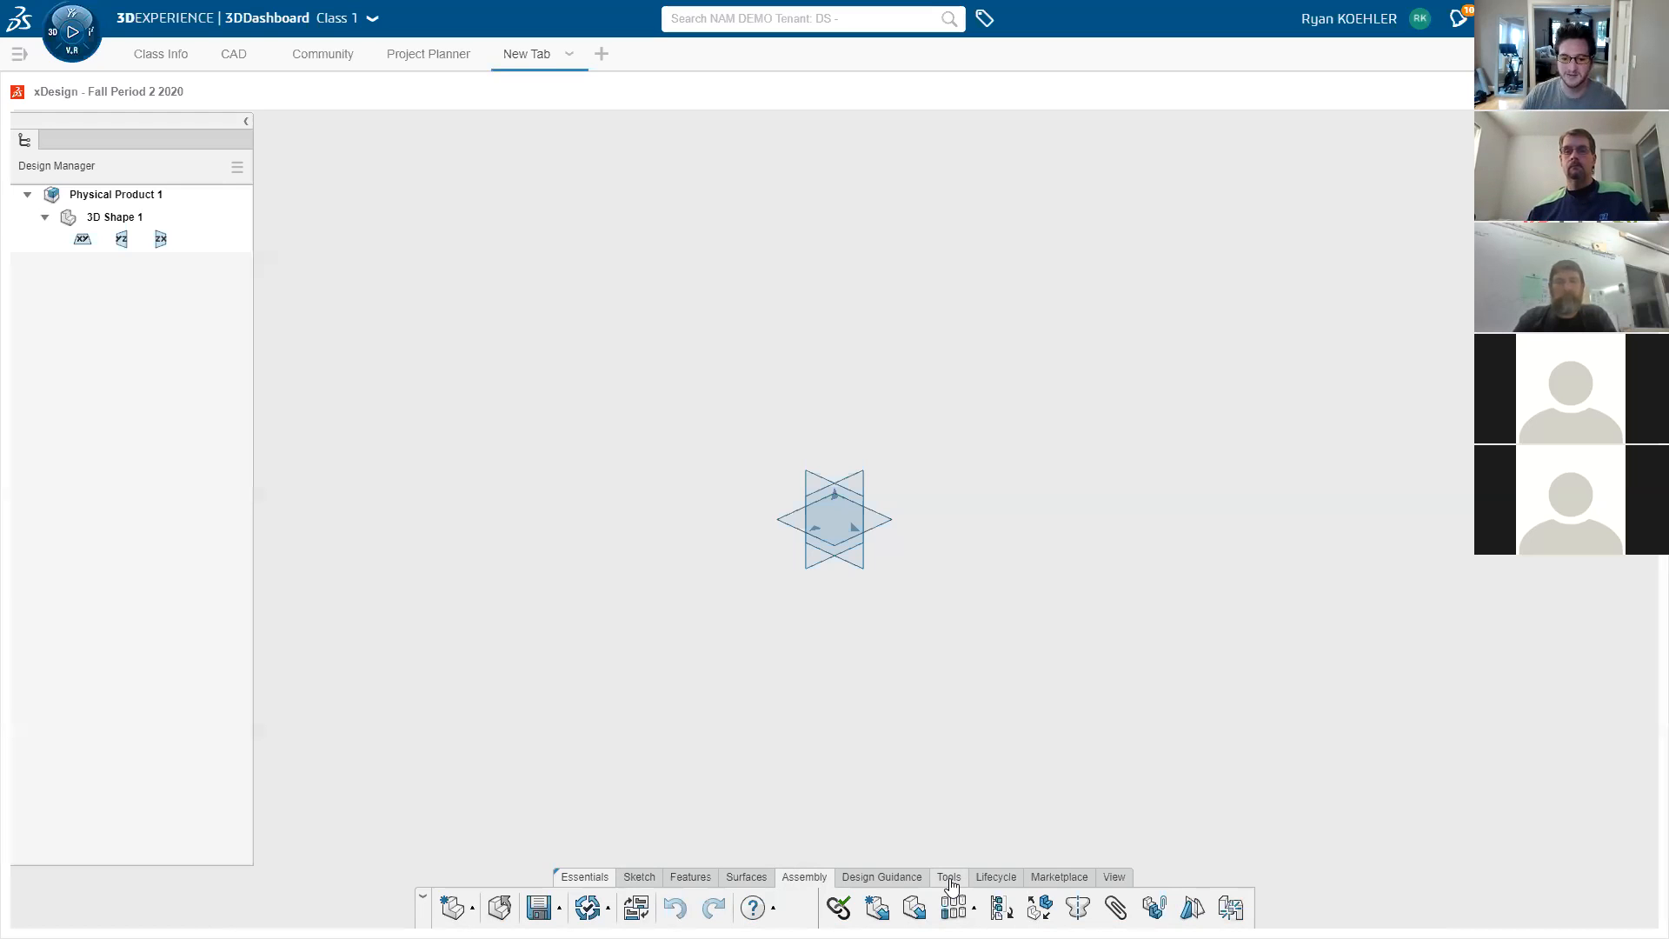
click(638, 878)
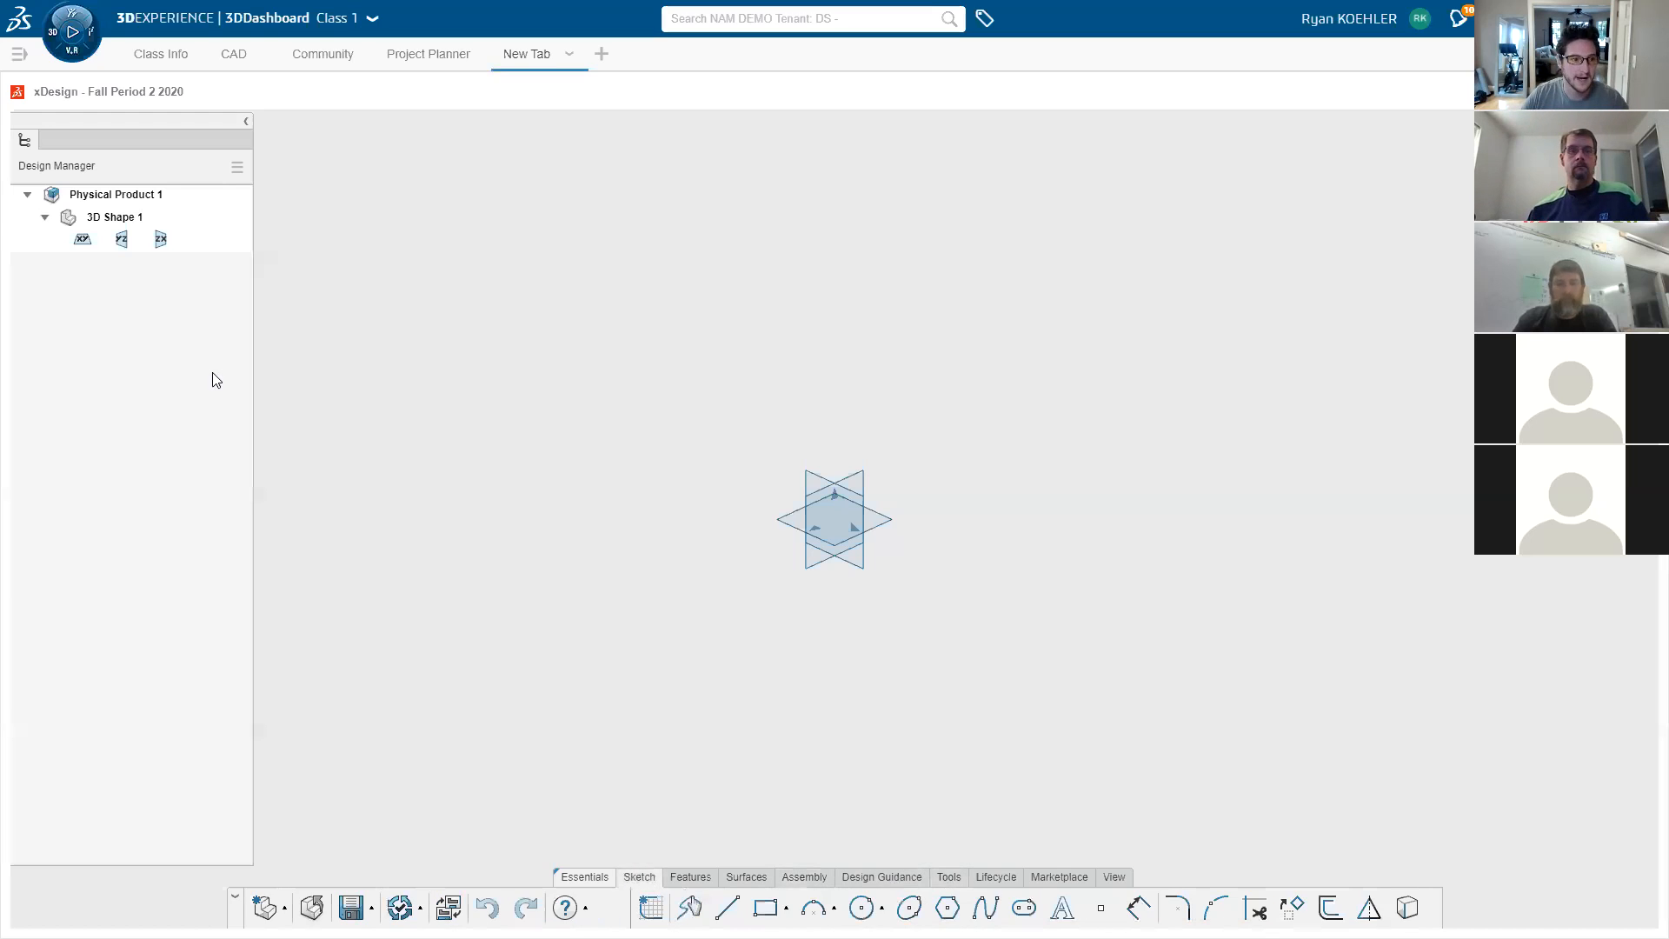
click(786, 526)
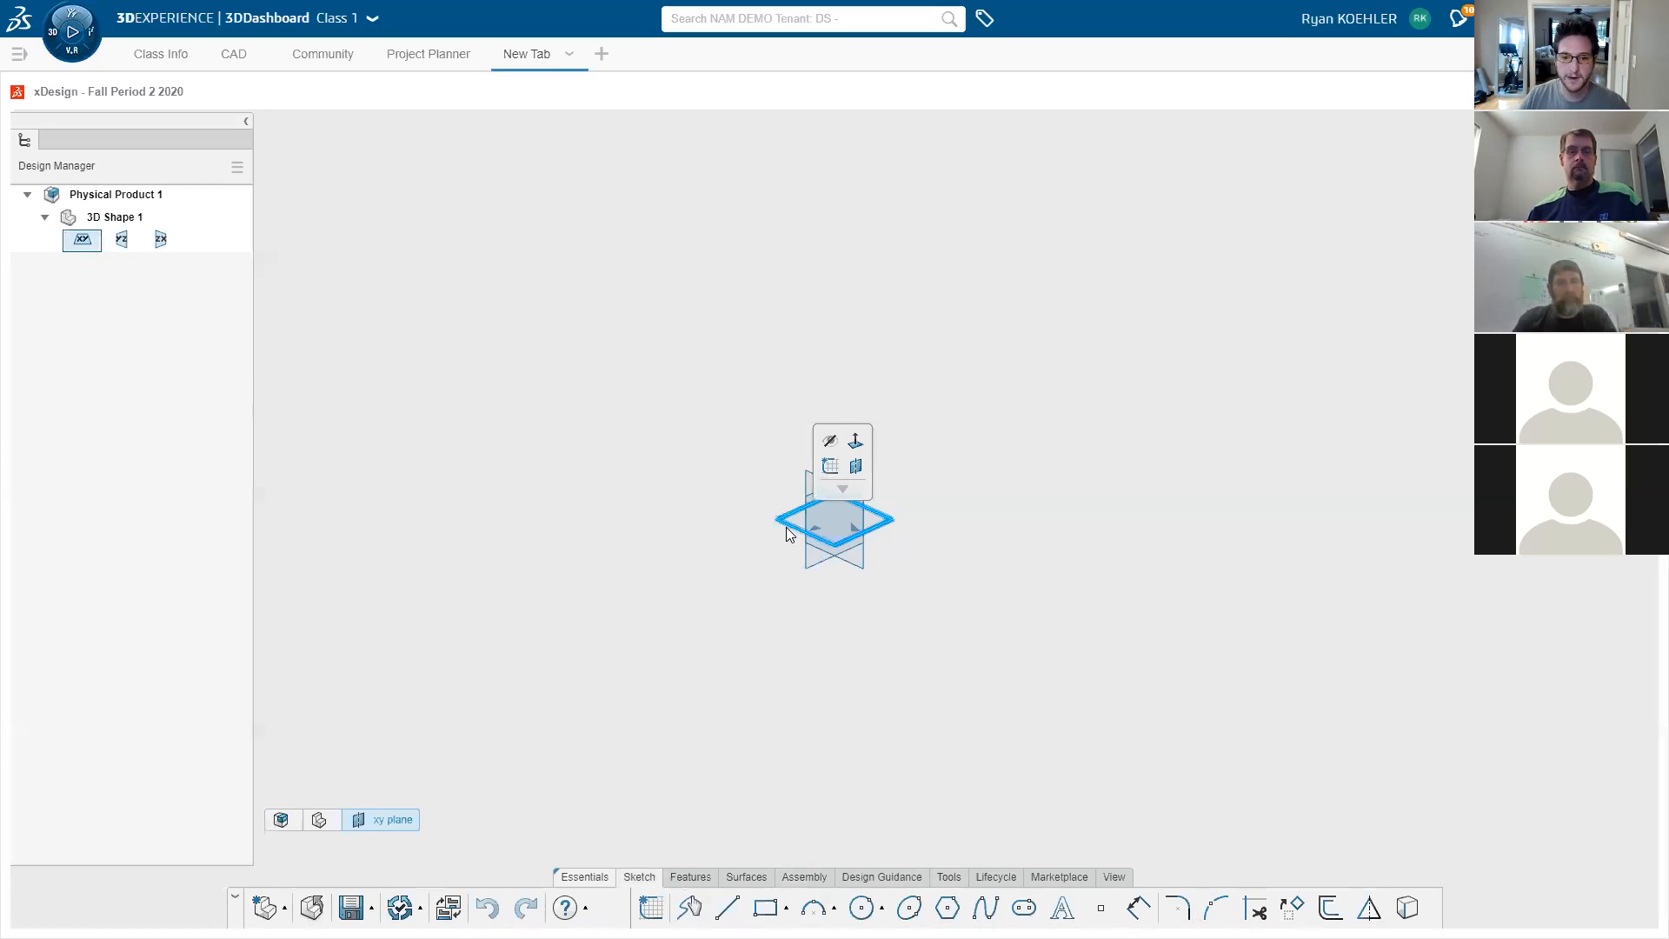
- Start Sketch.1 on the xy plane and view it isometrically, then face-on
click(830, 466)
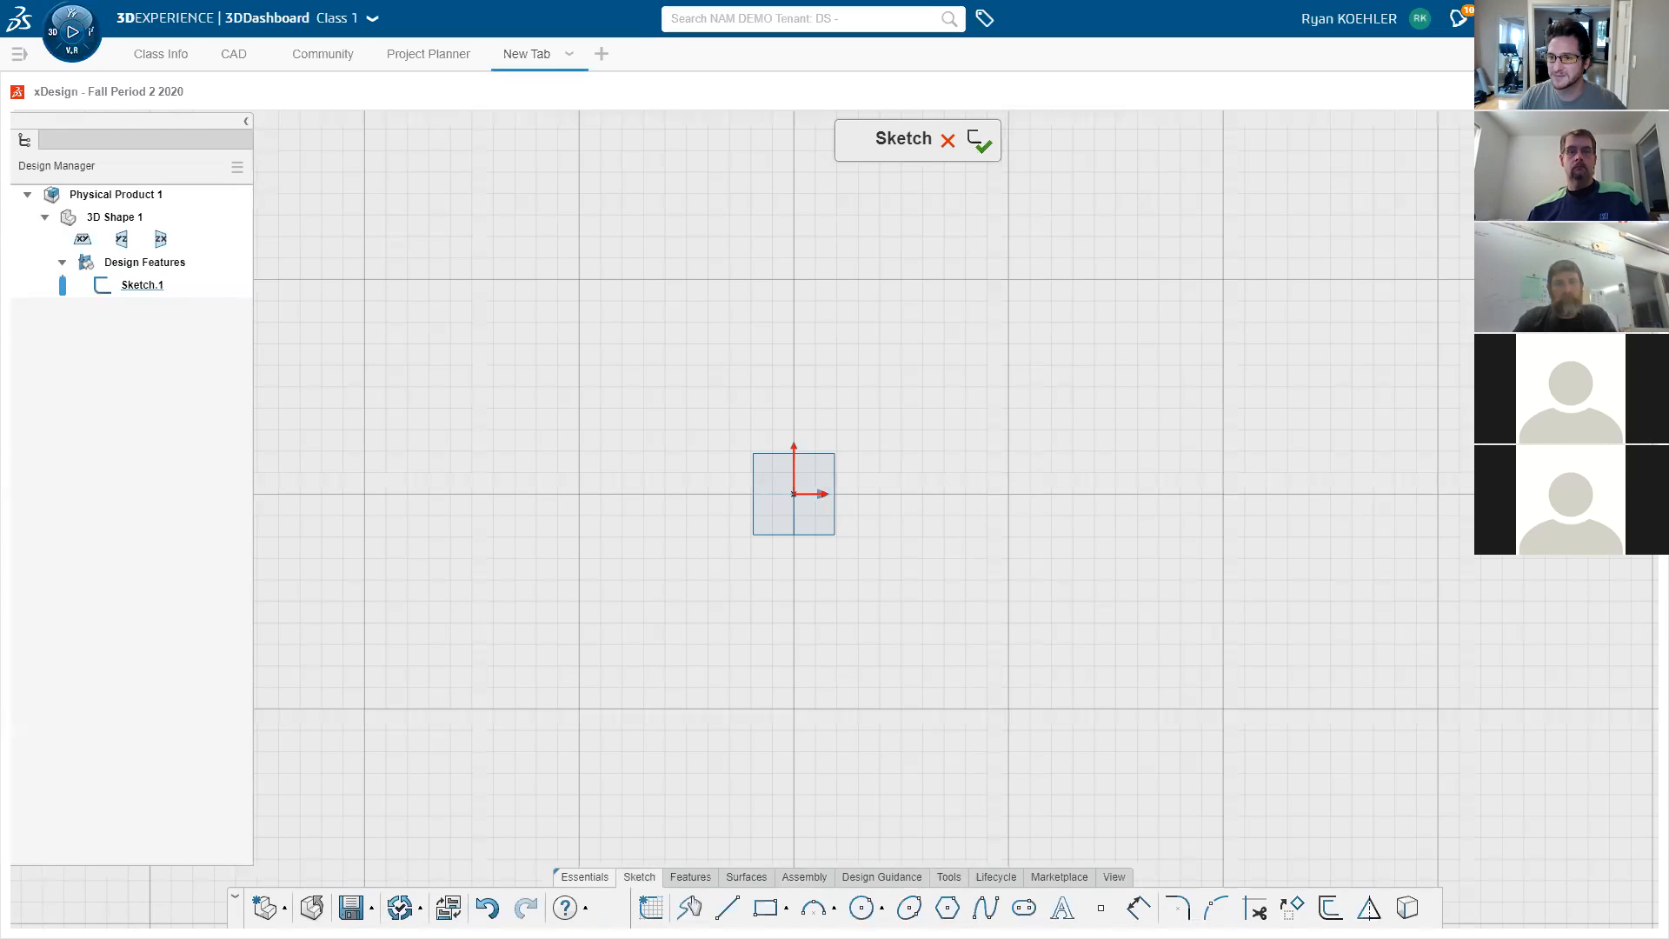
click(1437, 188)
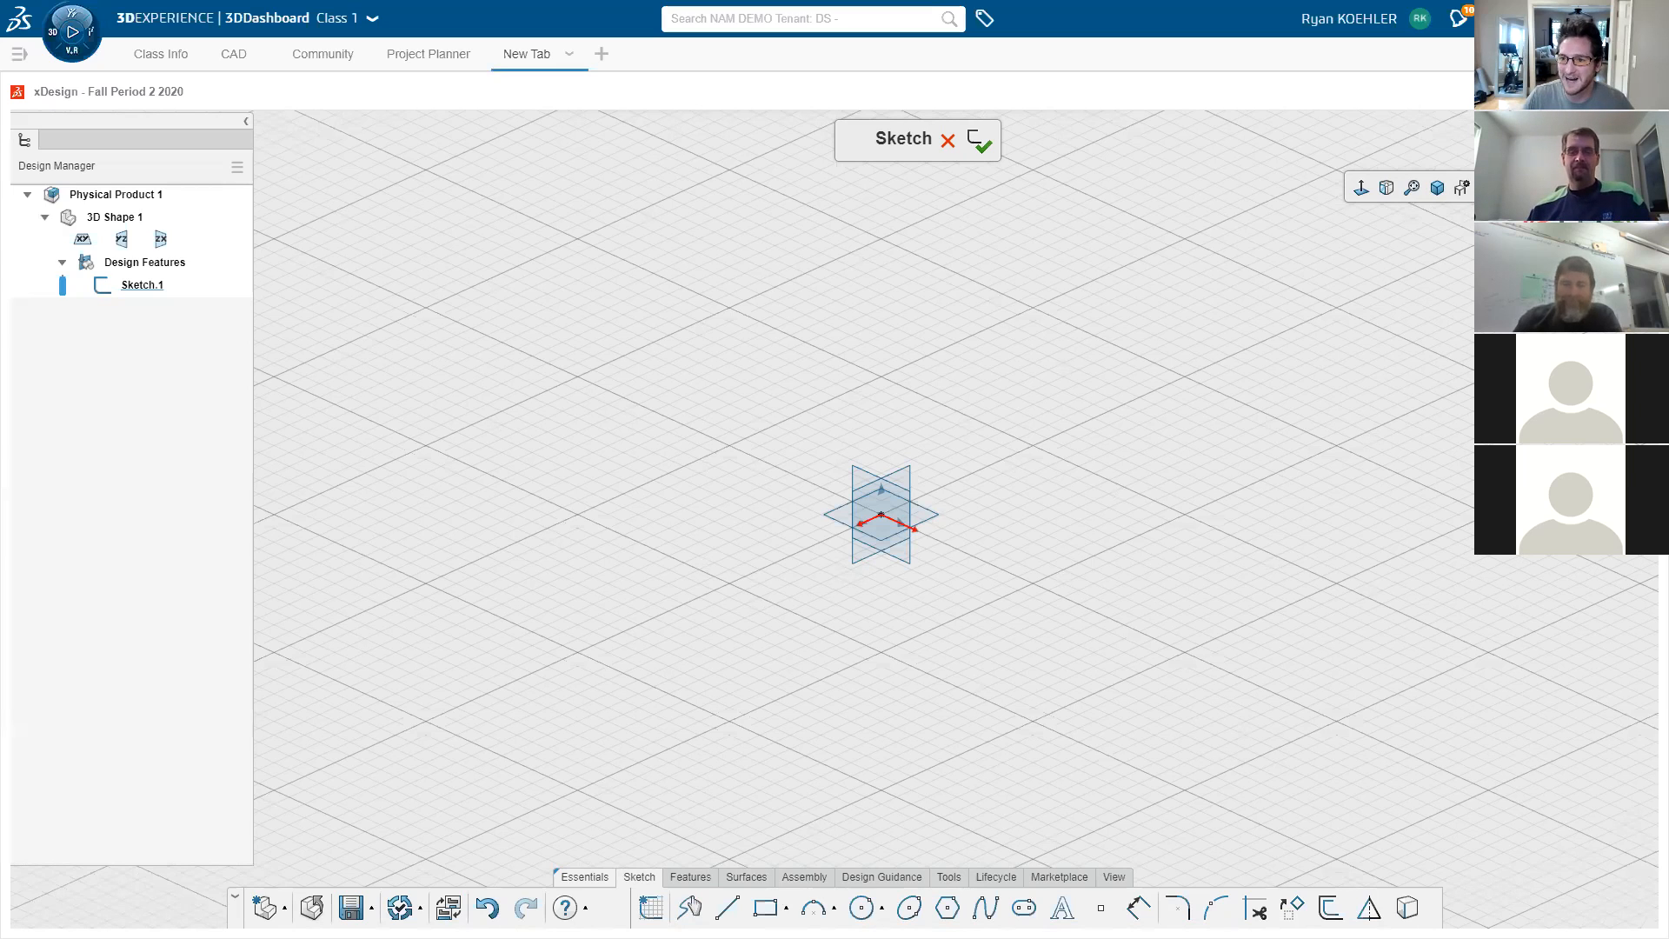
click(1362, 189)
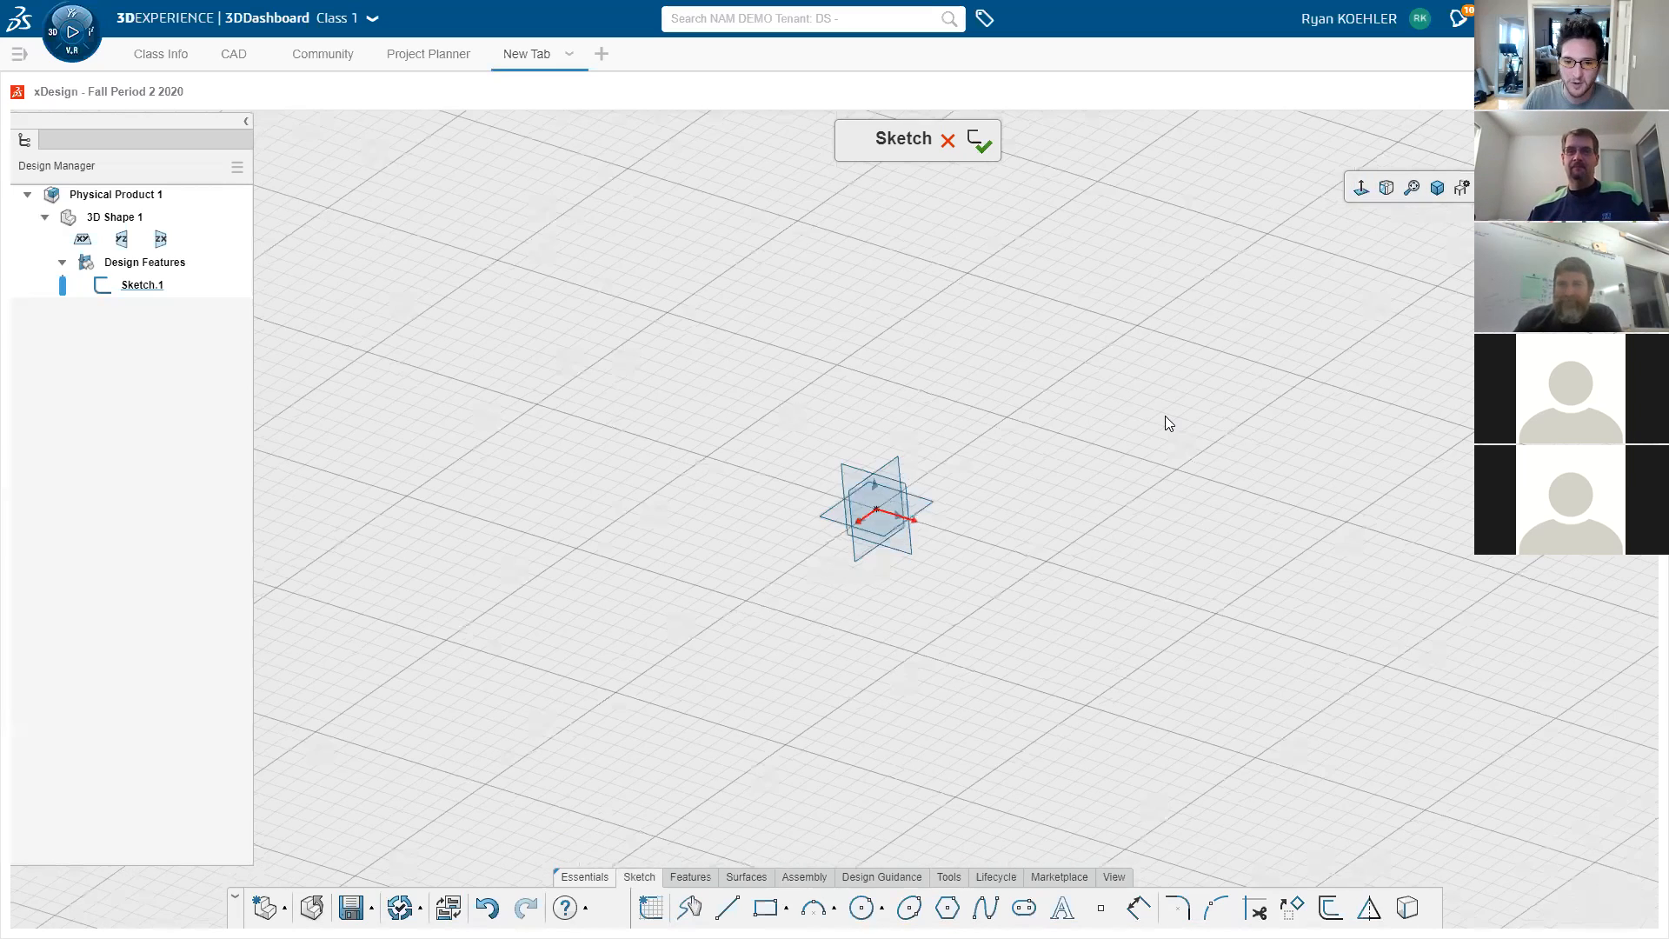
click(765, 907)
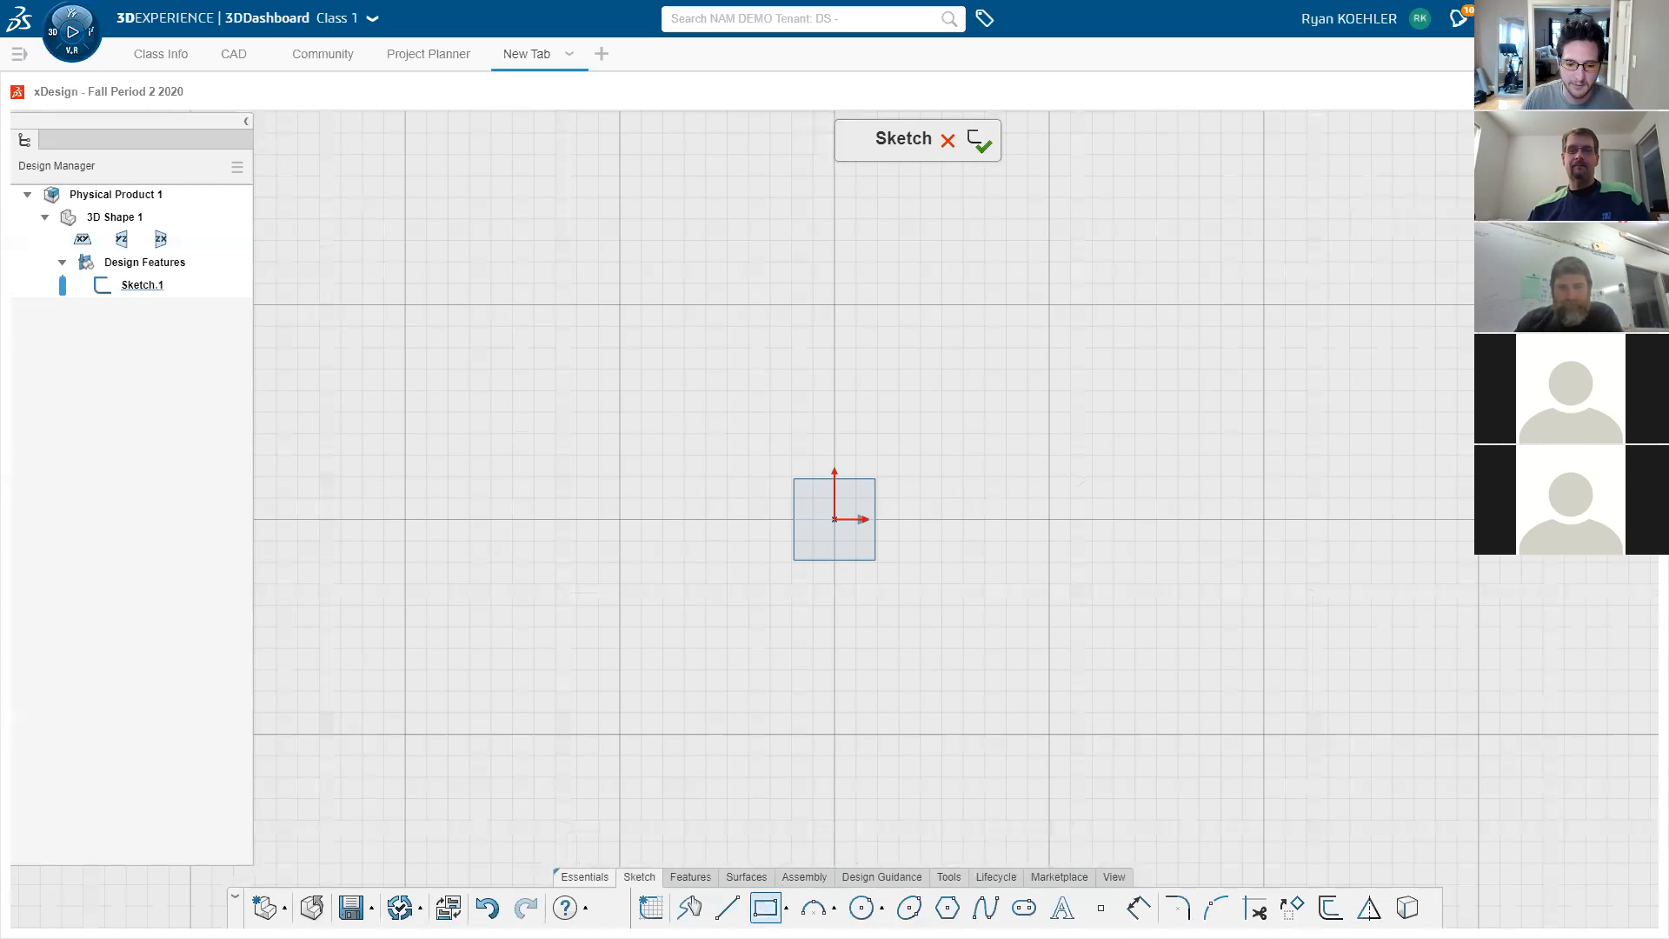
- Draw a corner rectangle from the origin and set its width to 200
click(834, 519)
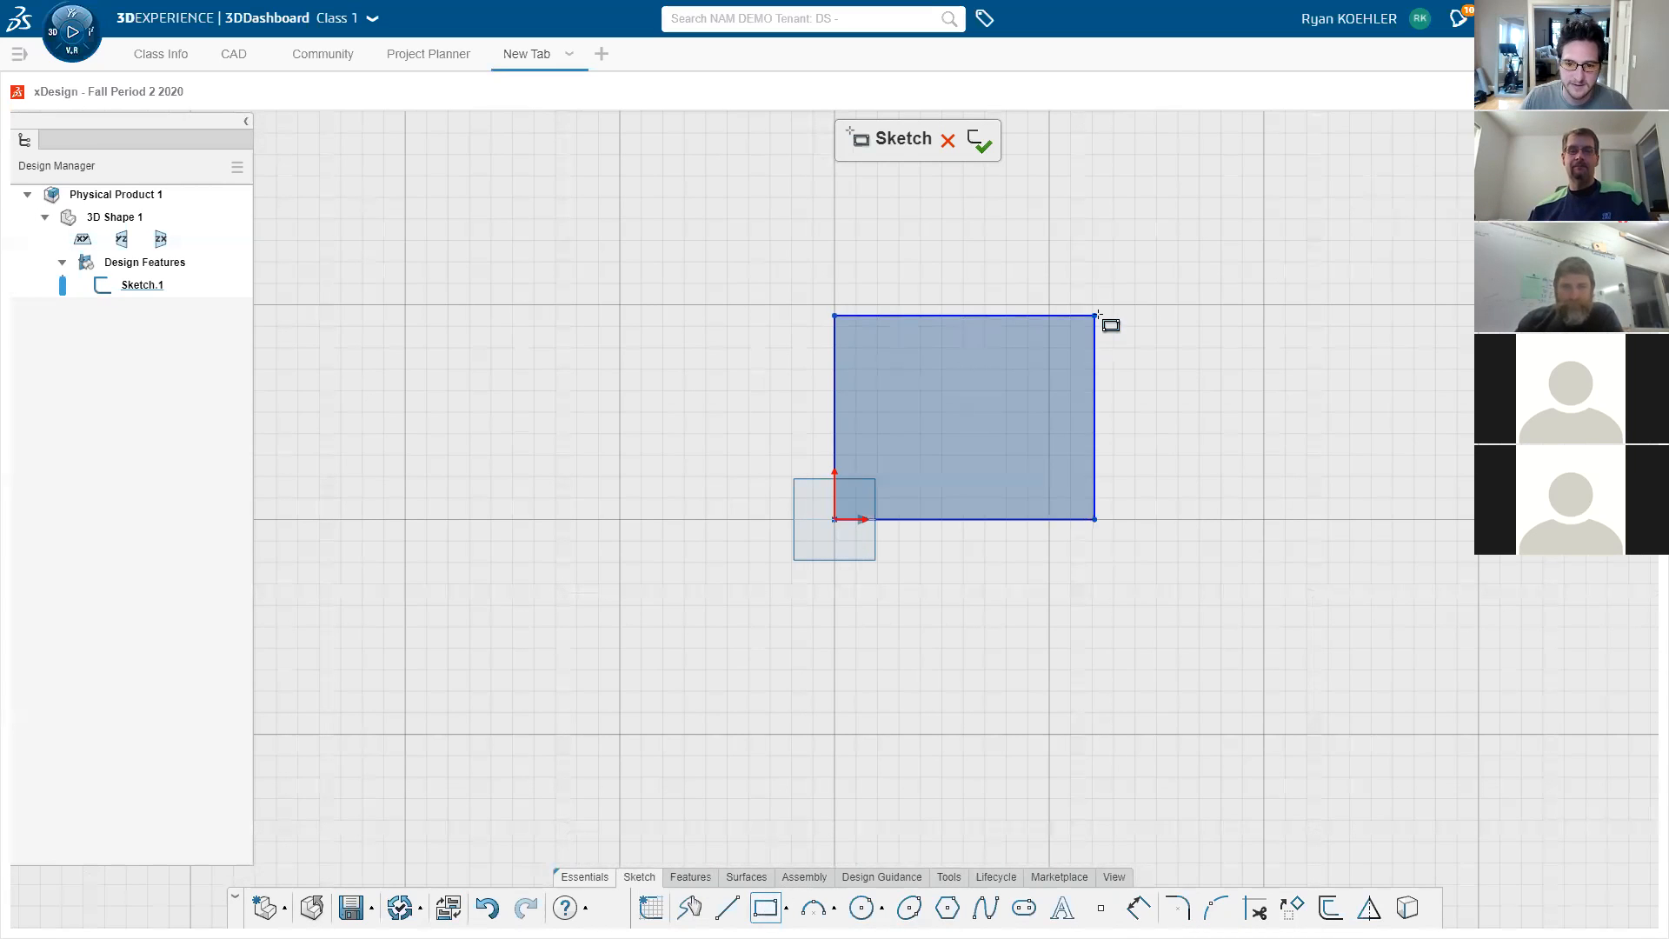
click(1147, 262)
key(Escape)
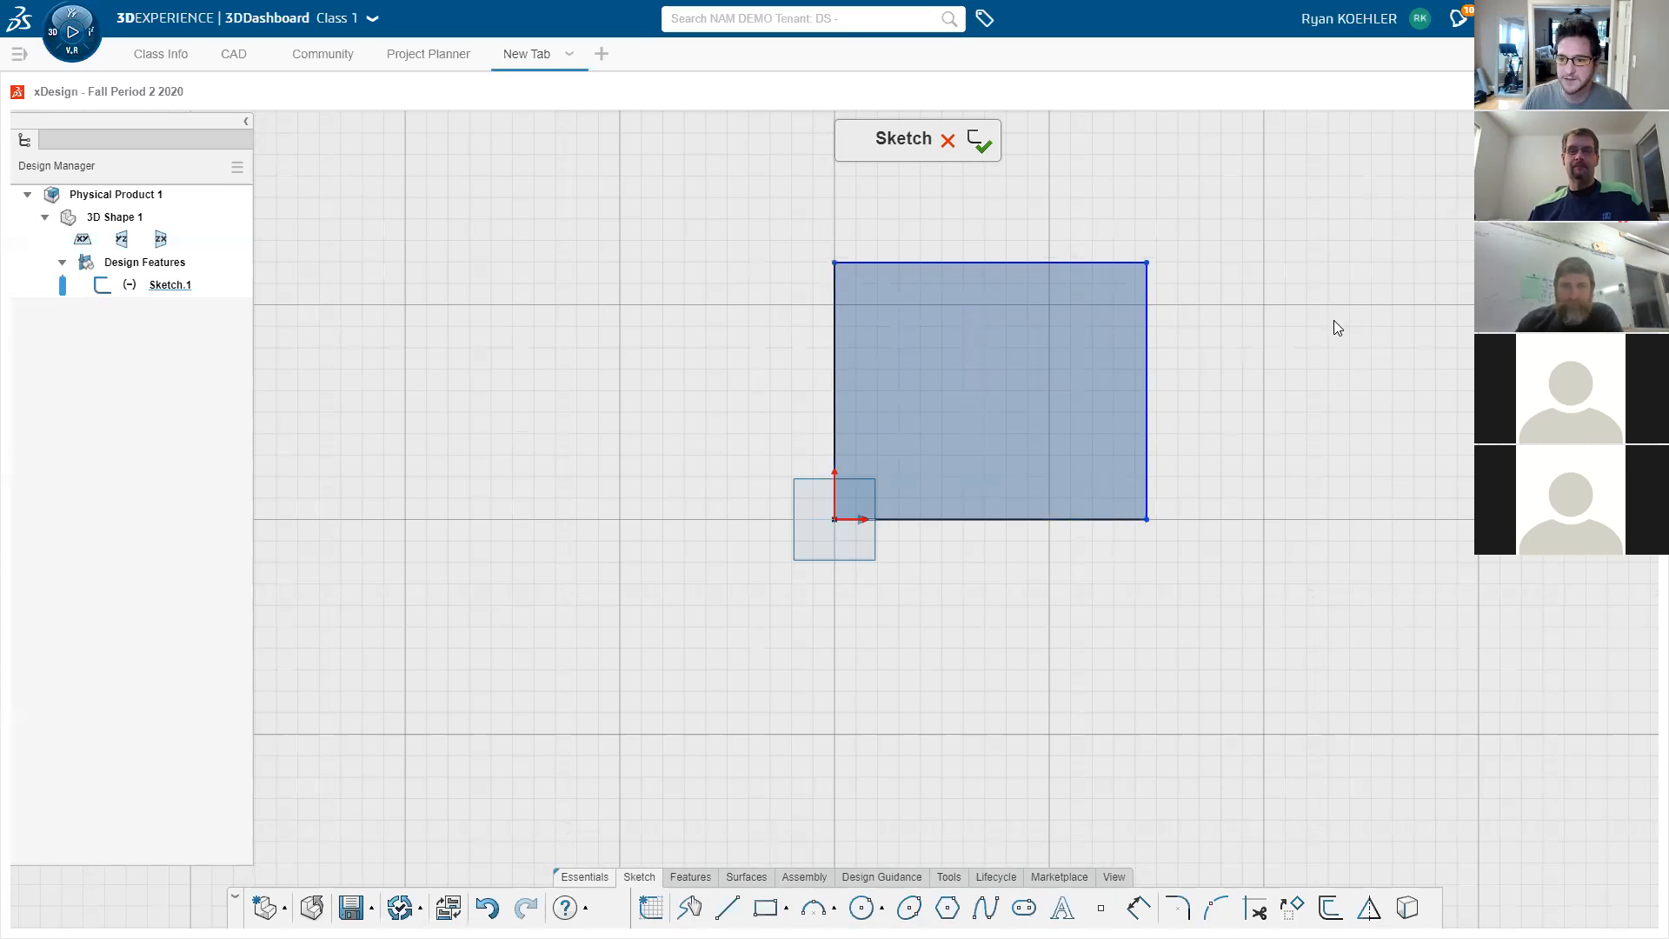
click(1071, 261)
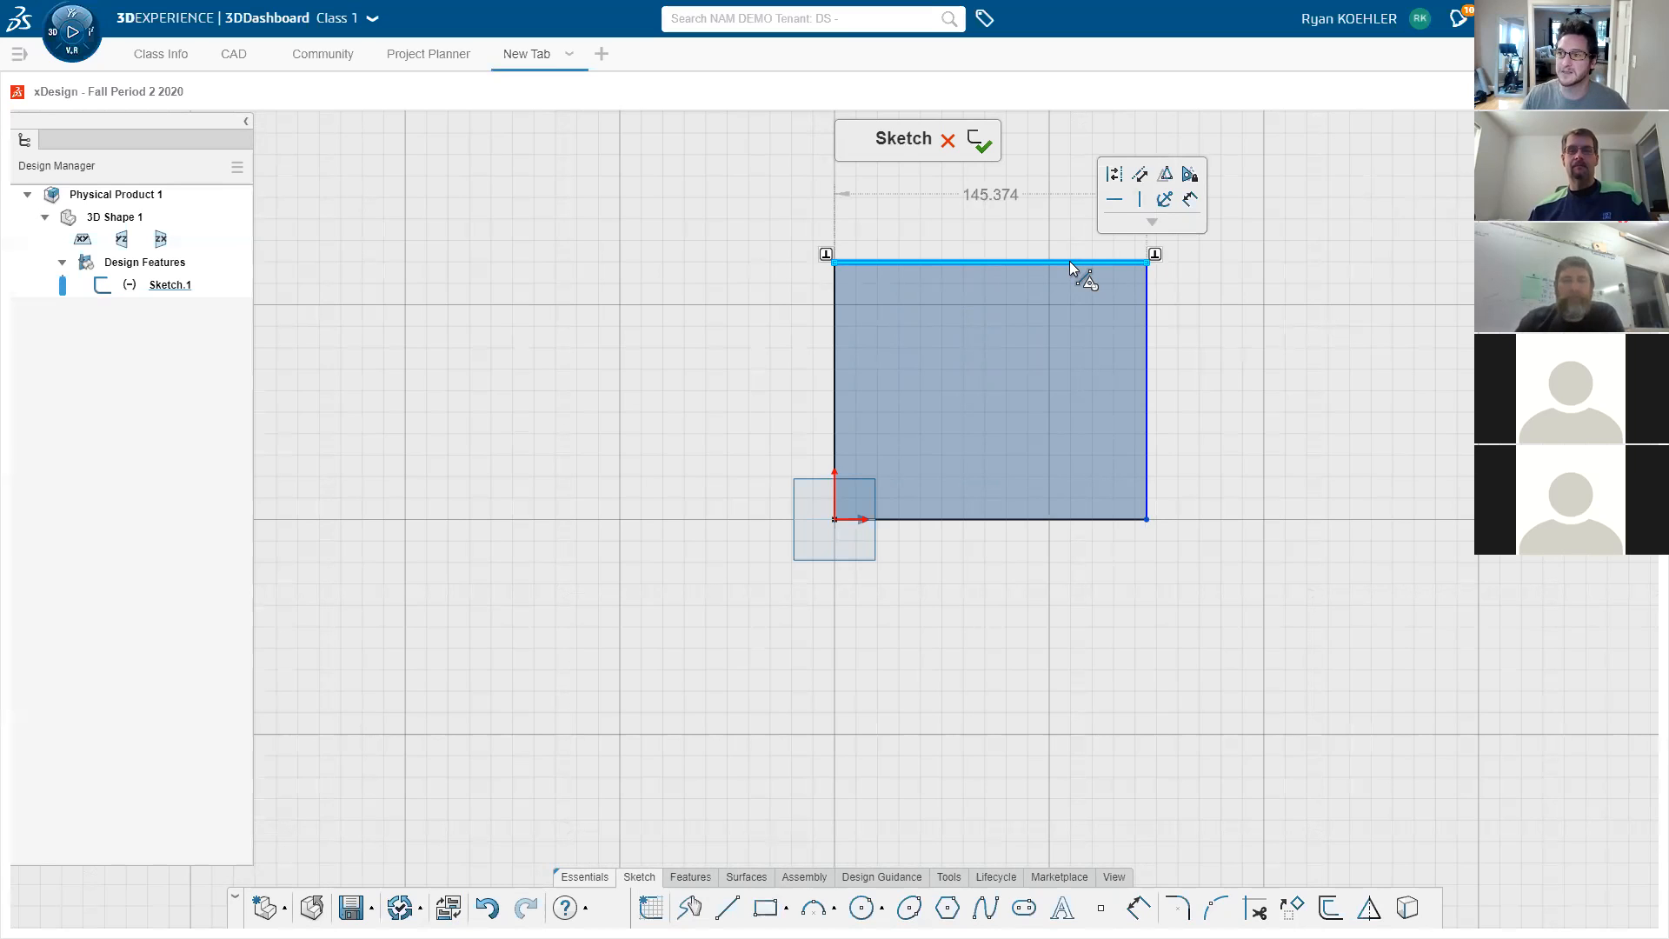
double_click(993, 195)
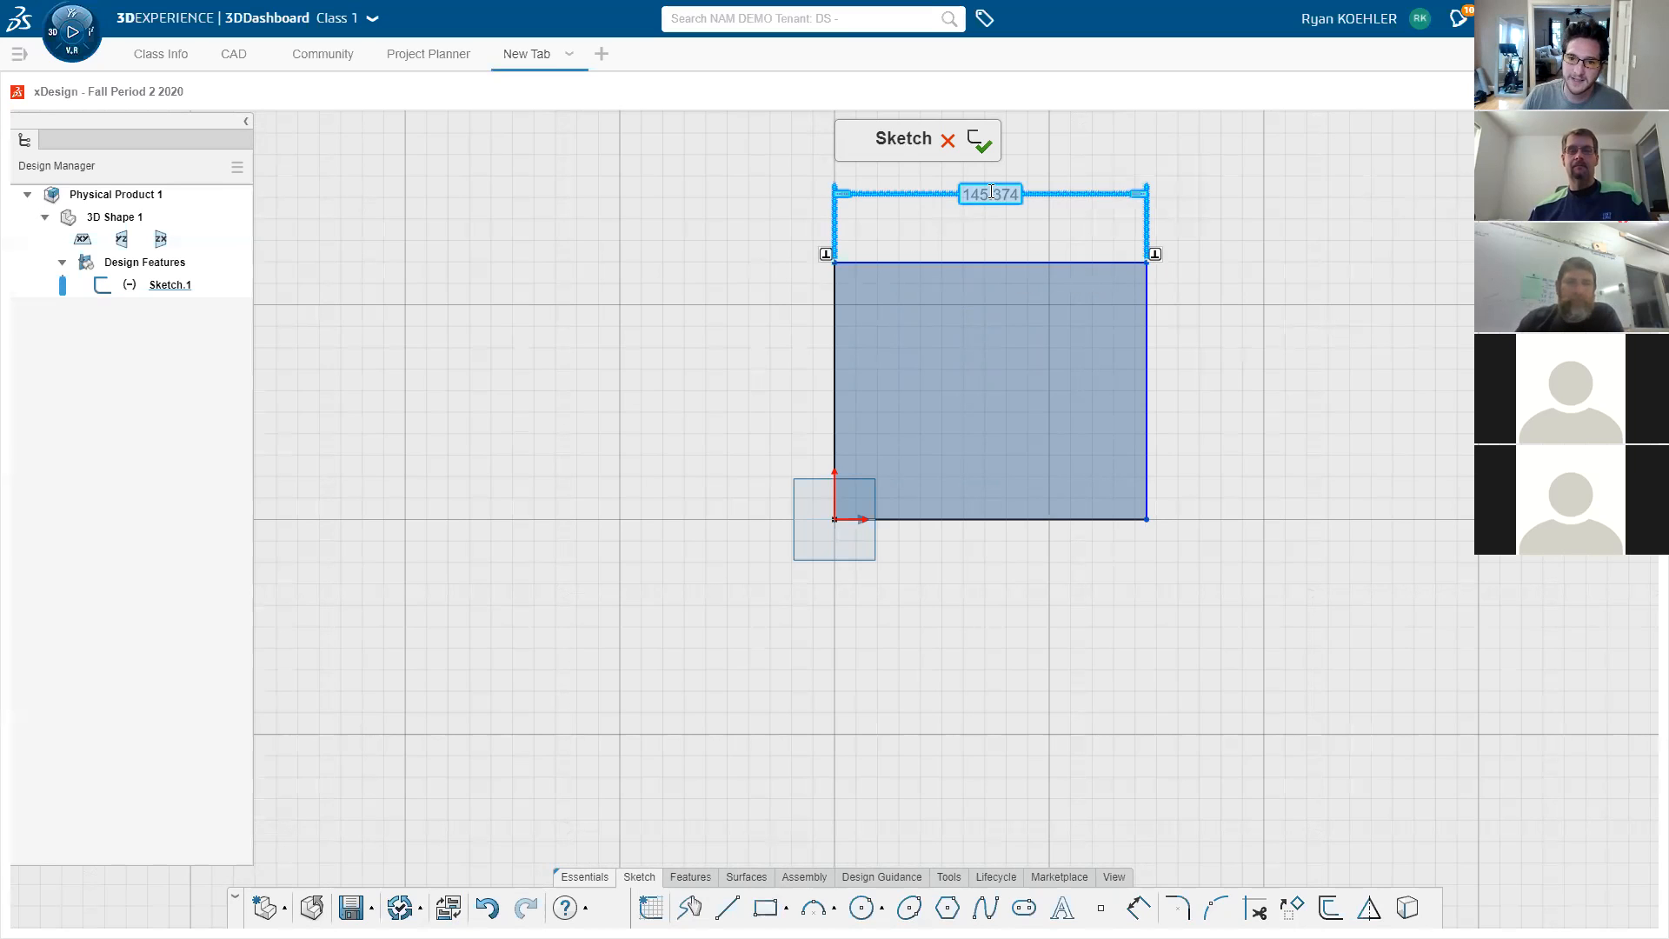
text(200)
key(Return)
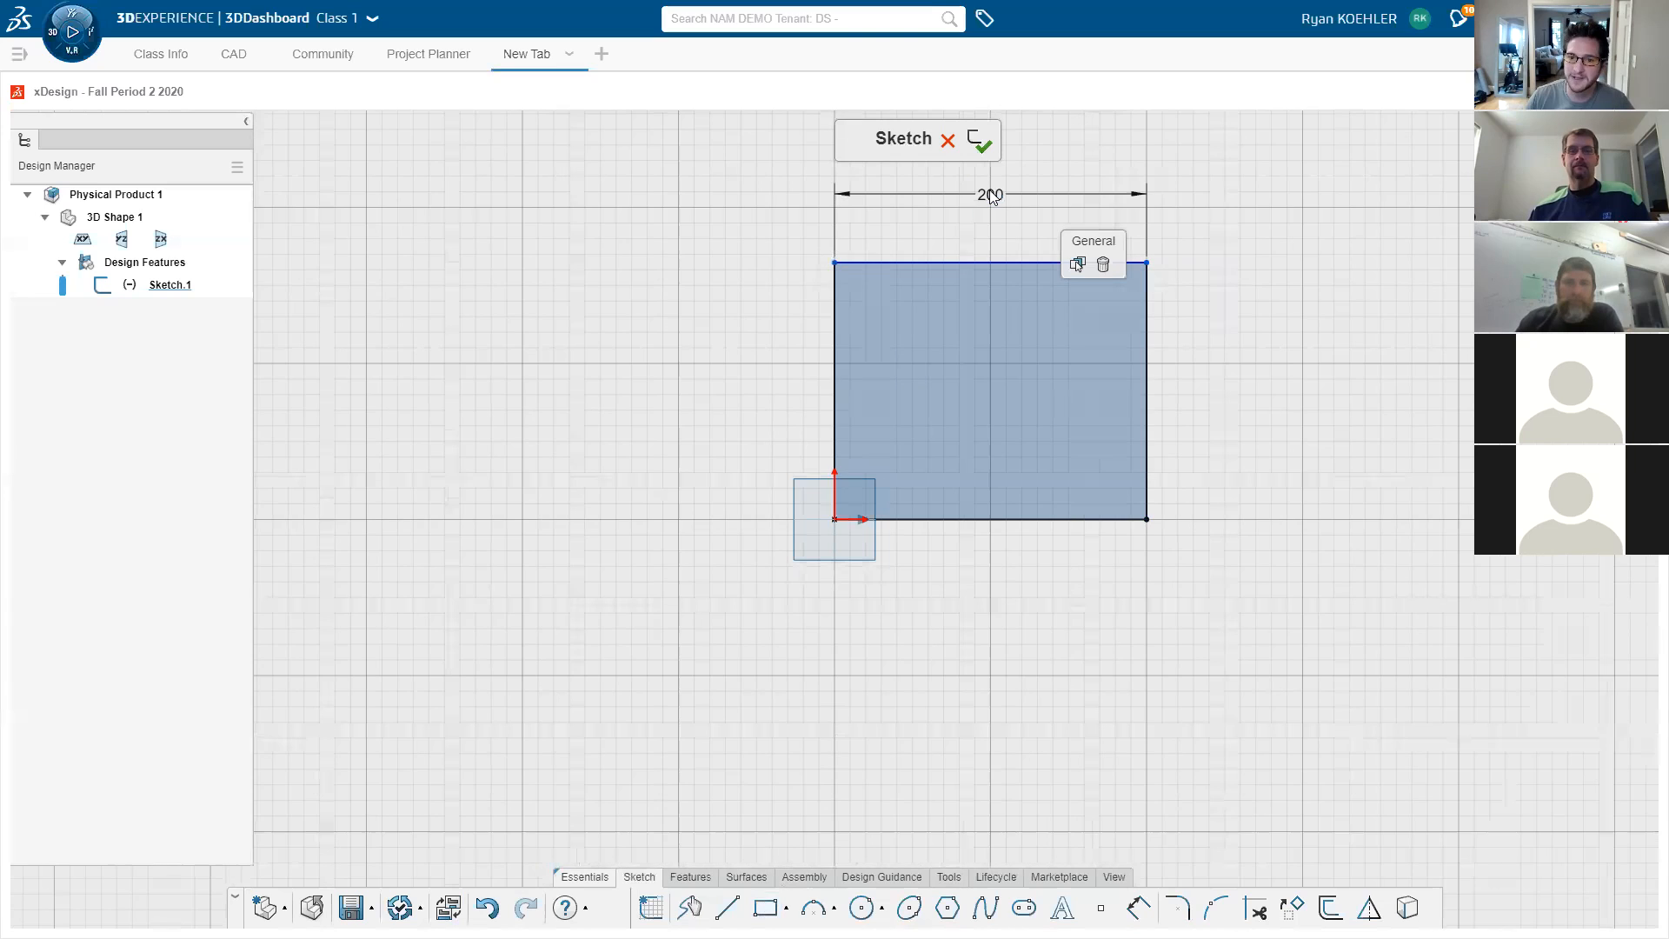
- Set the rectangle's height to 150 and check its left and bottom edges
click(1156, 387)
double_click(1214, 396)
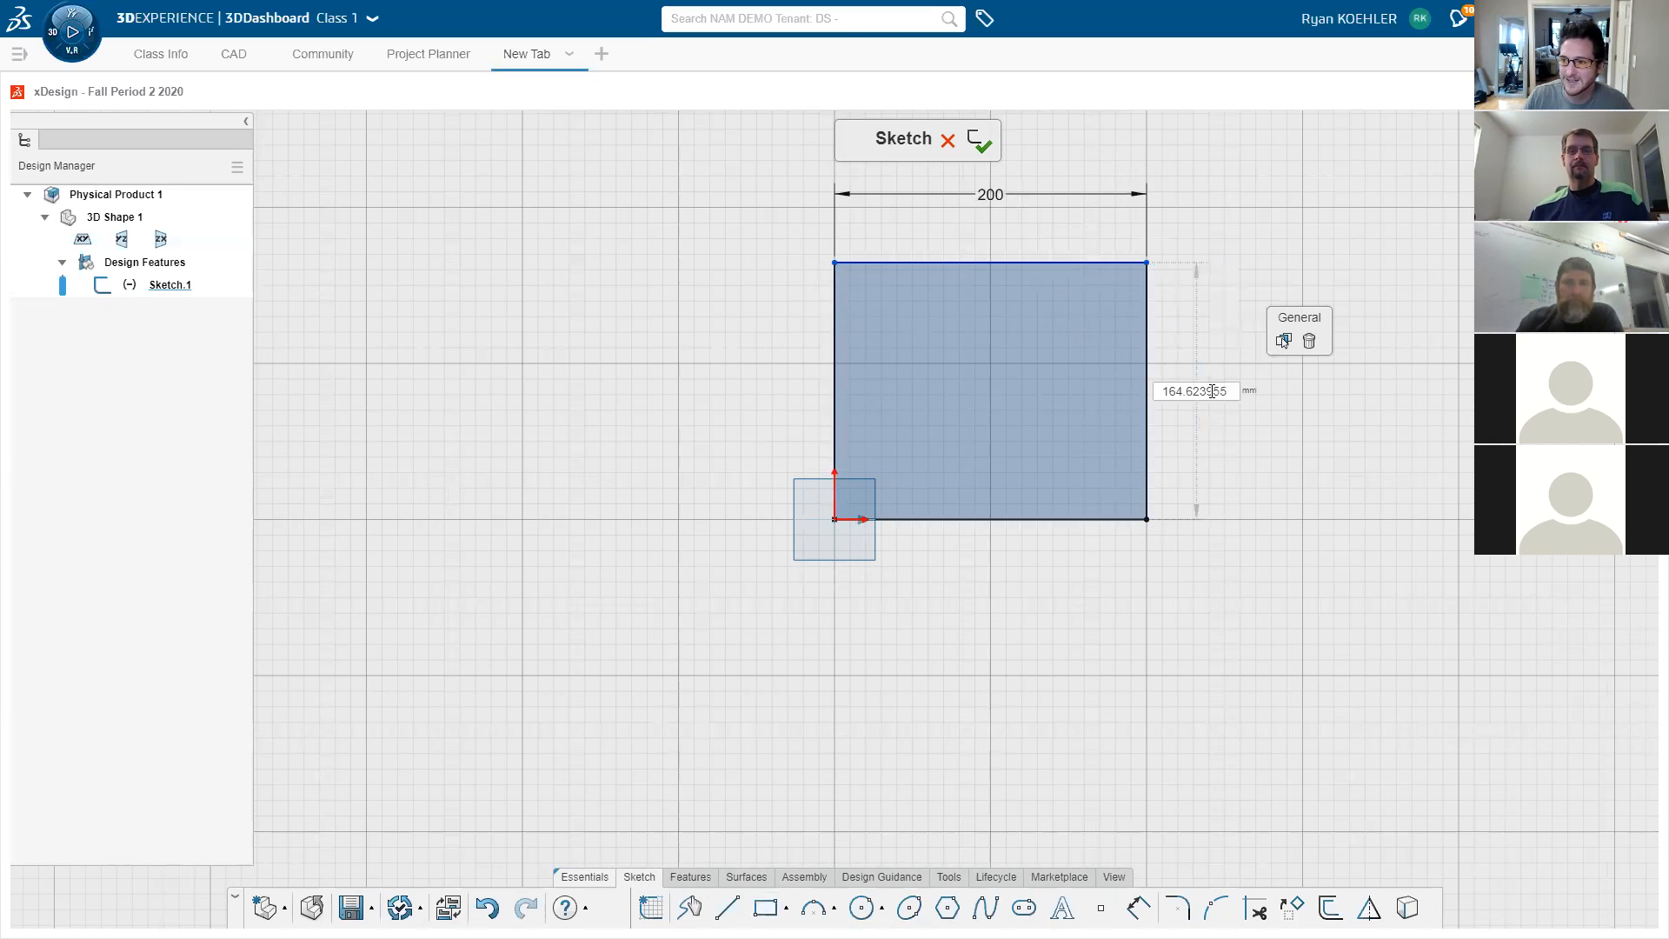
text(150)
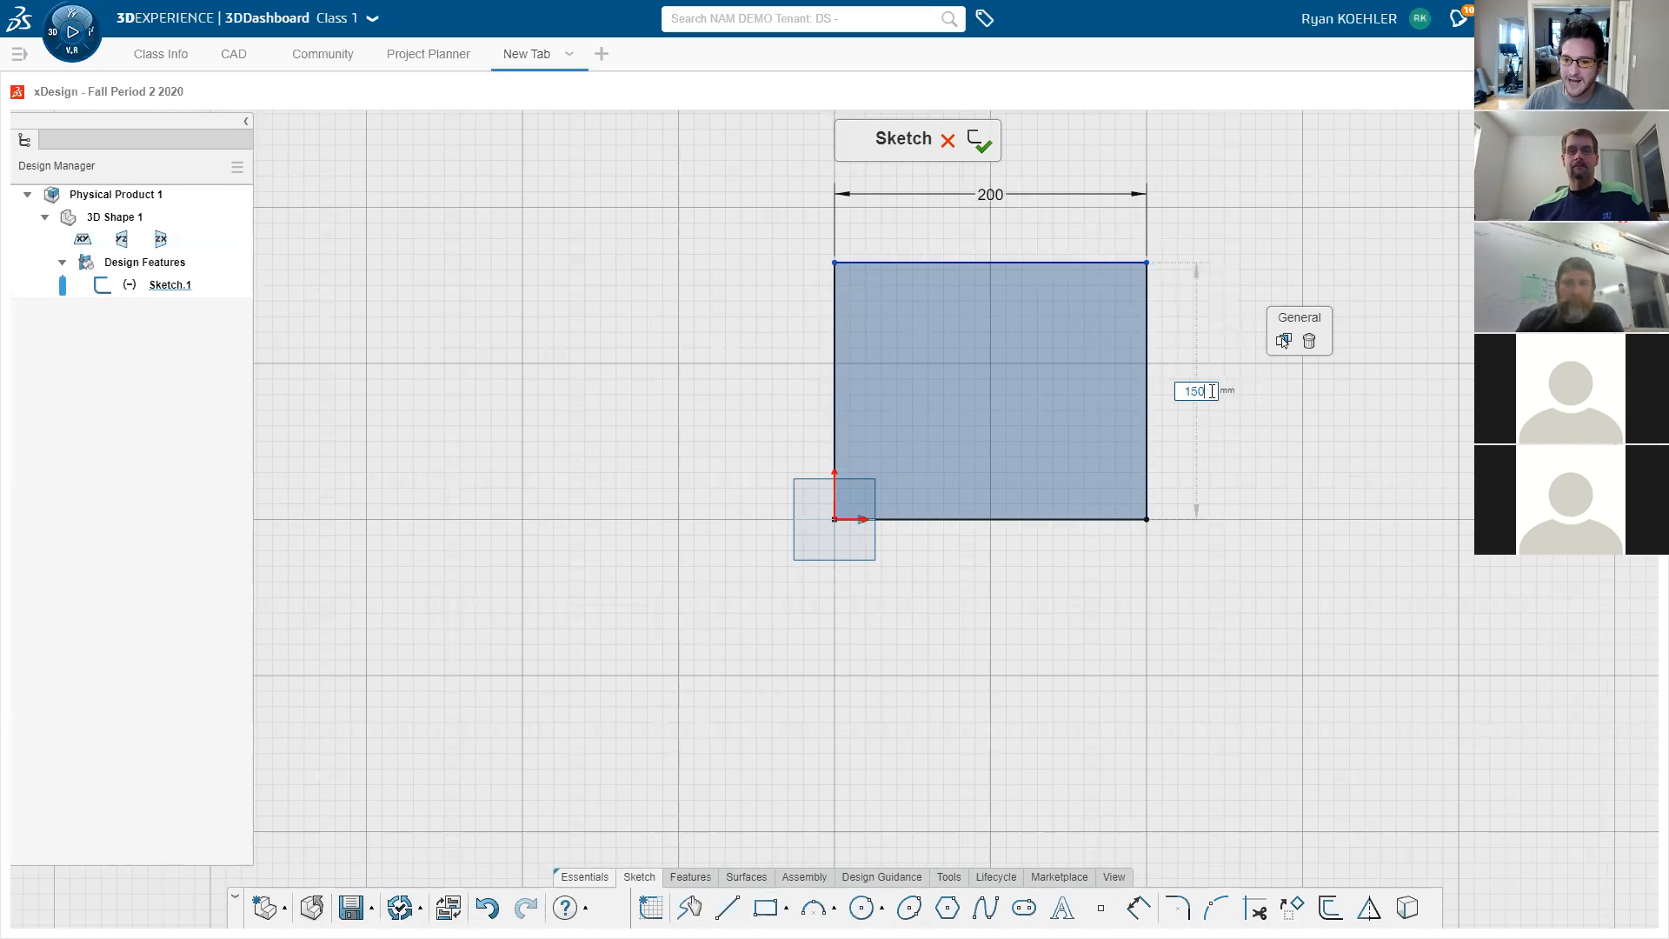
key(Return)
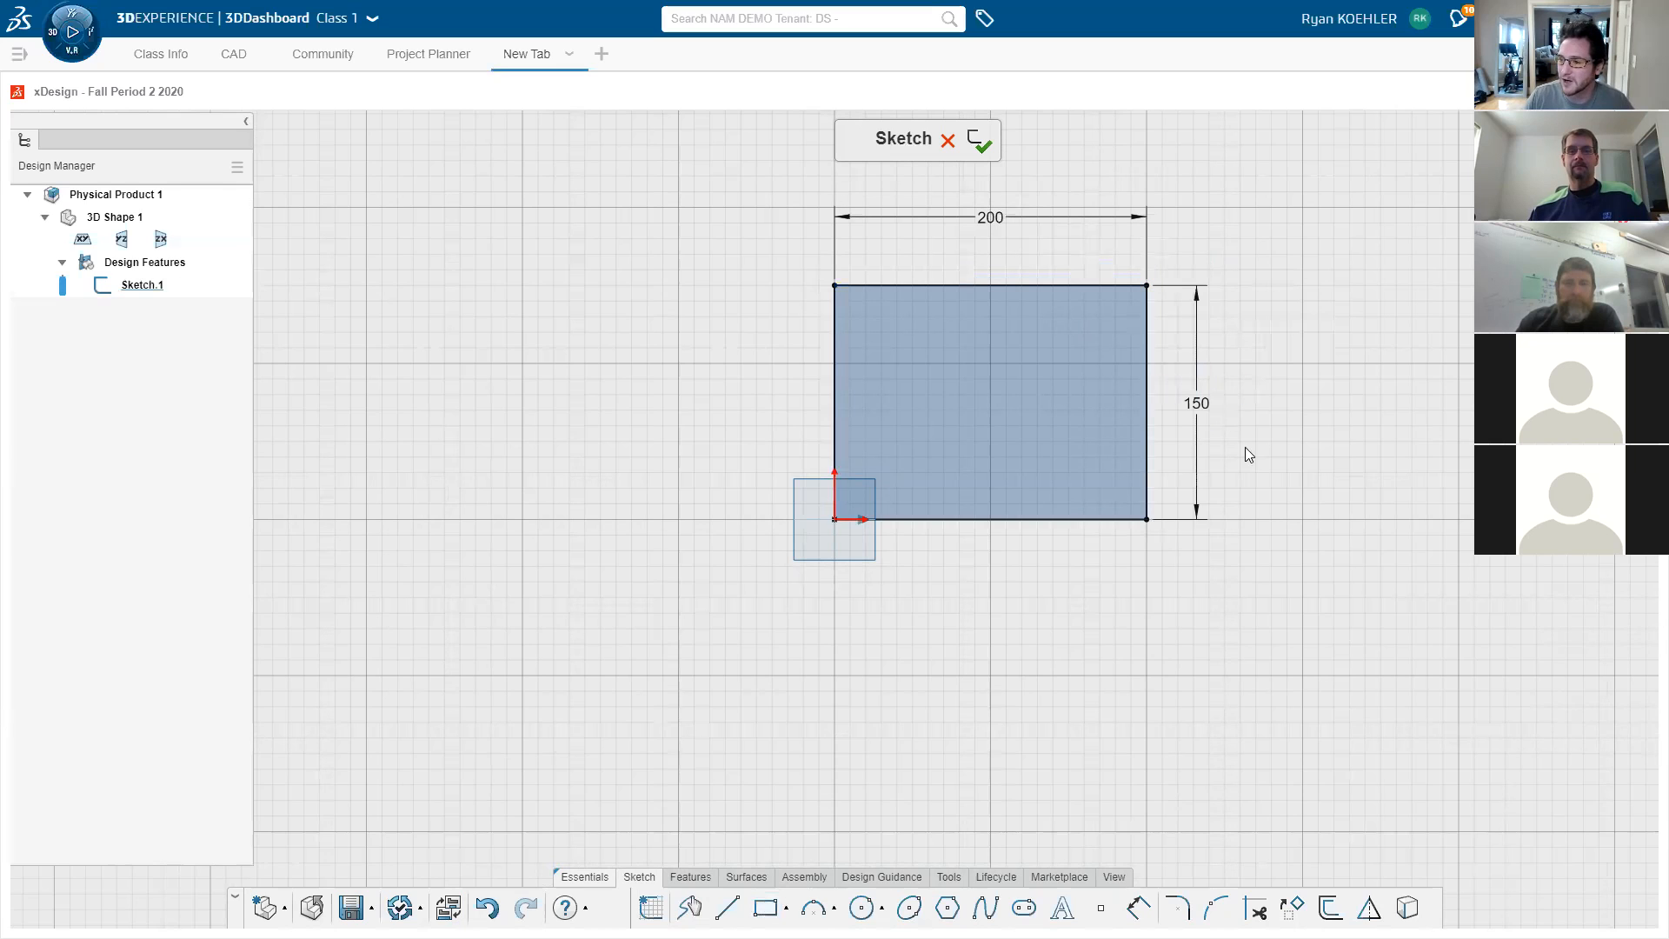
click(836, 397)
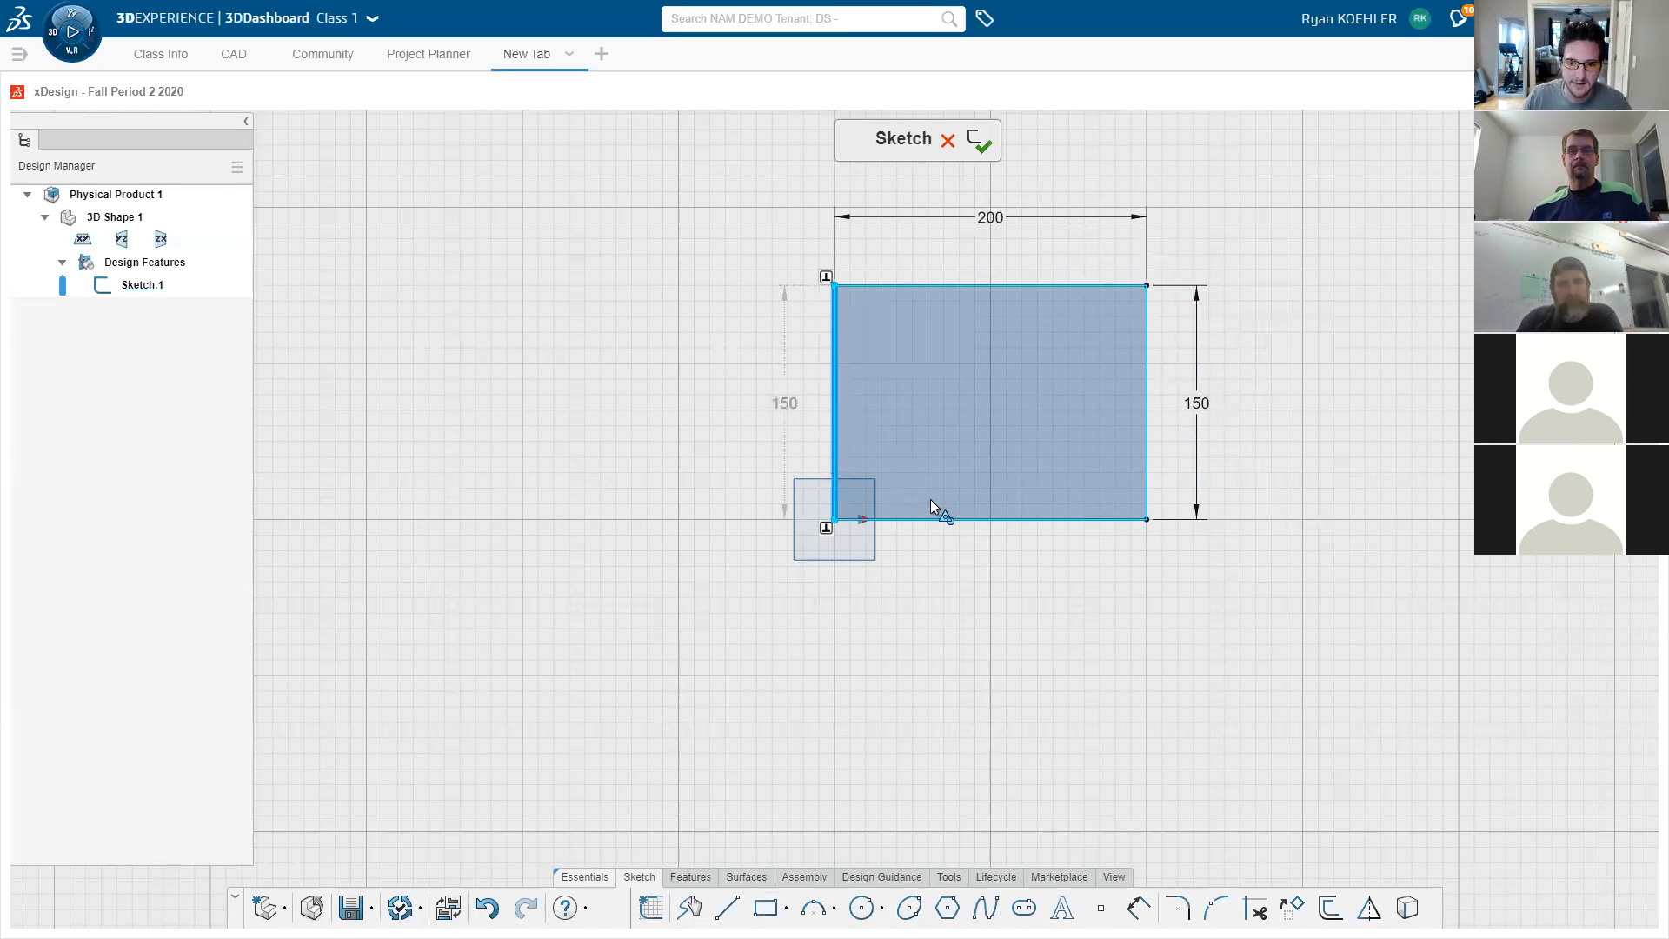
click(939, 518)
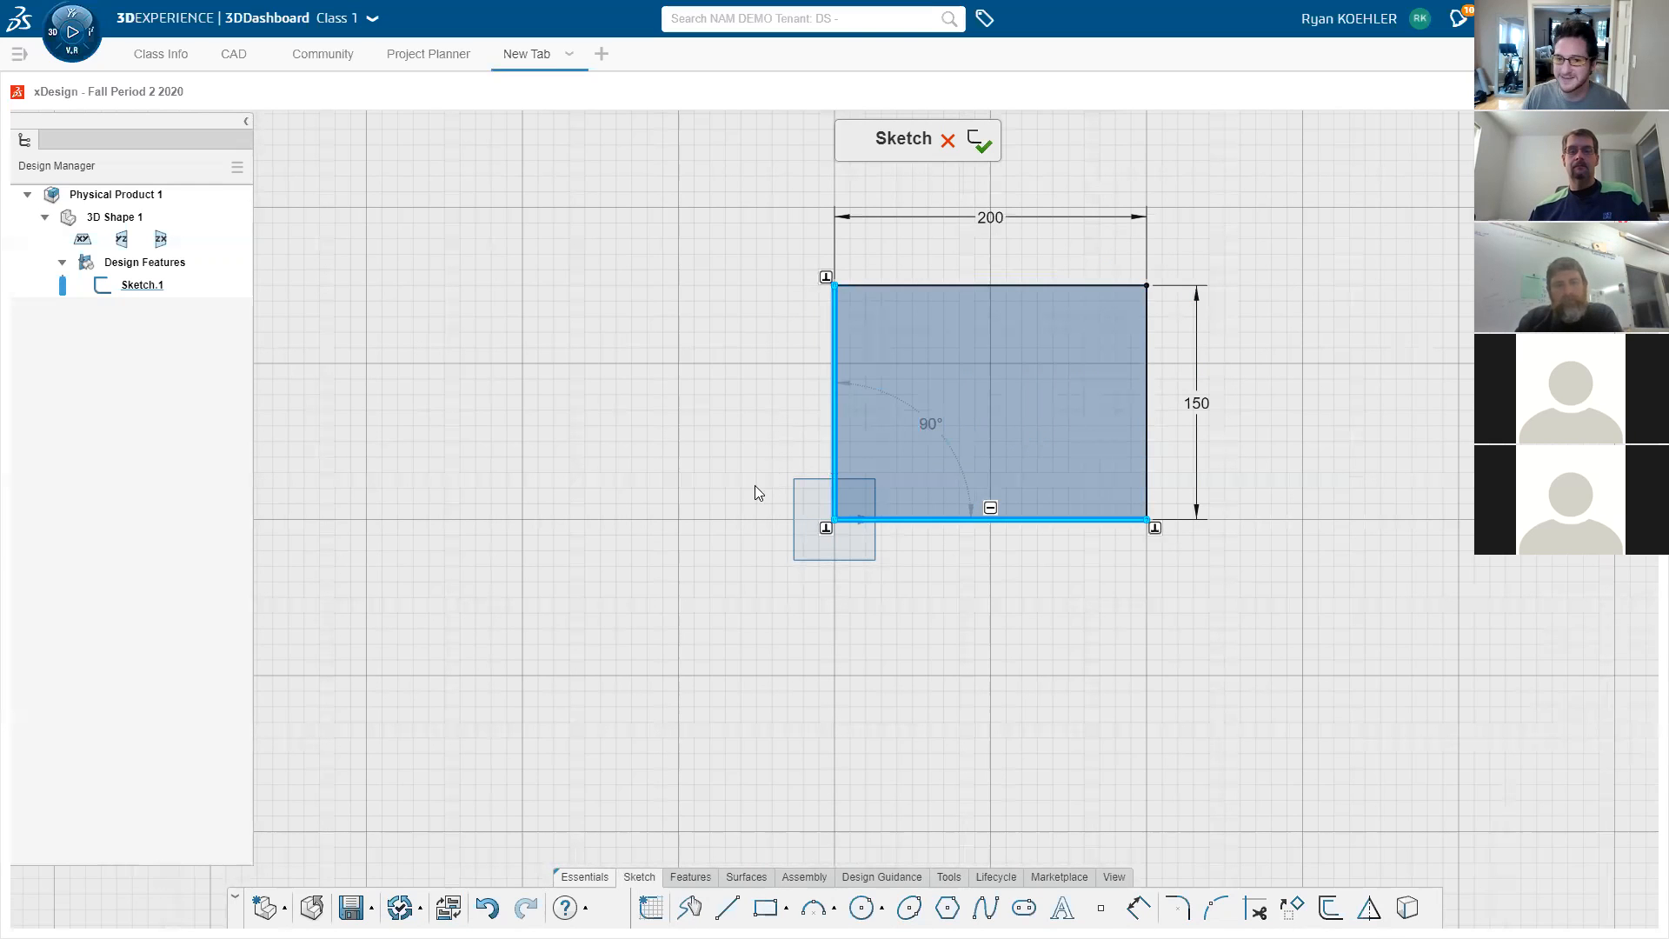
click(698, 461)
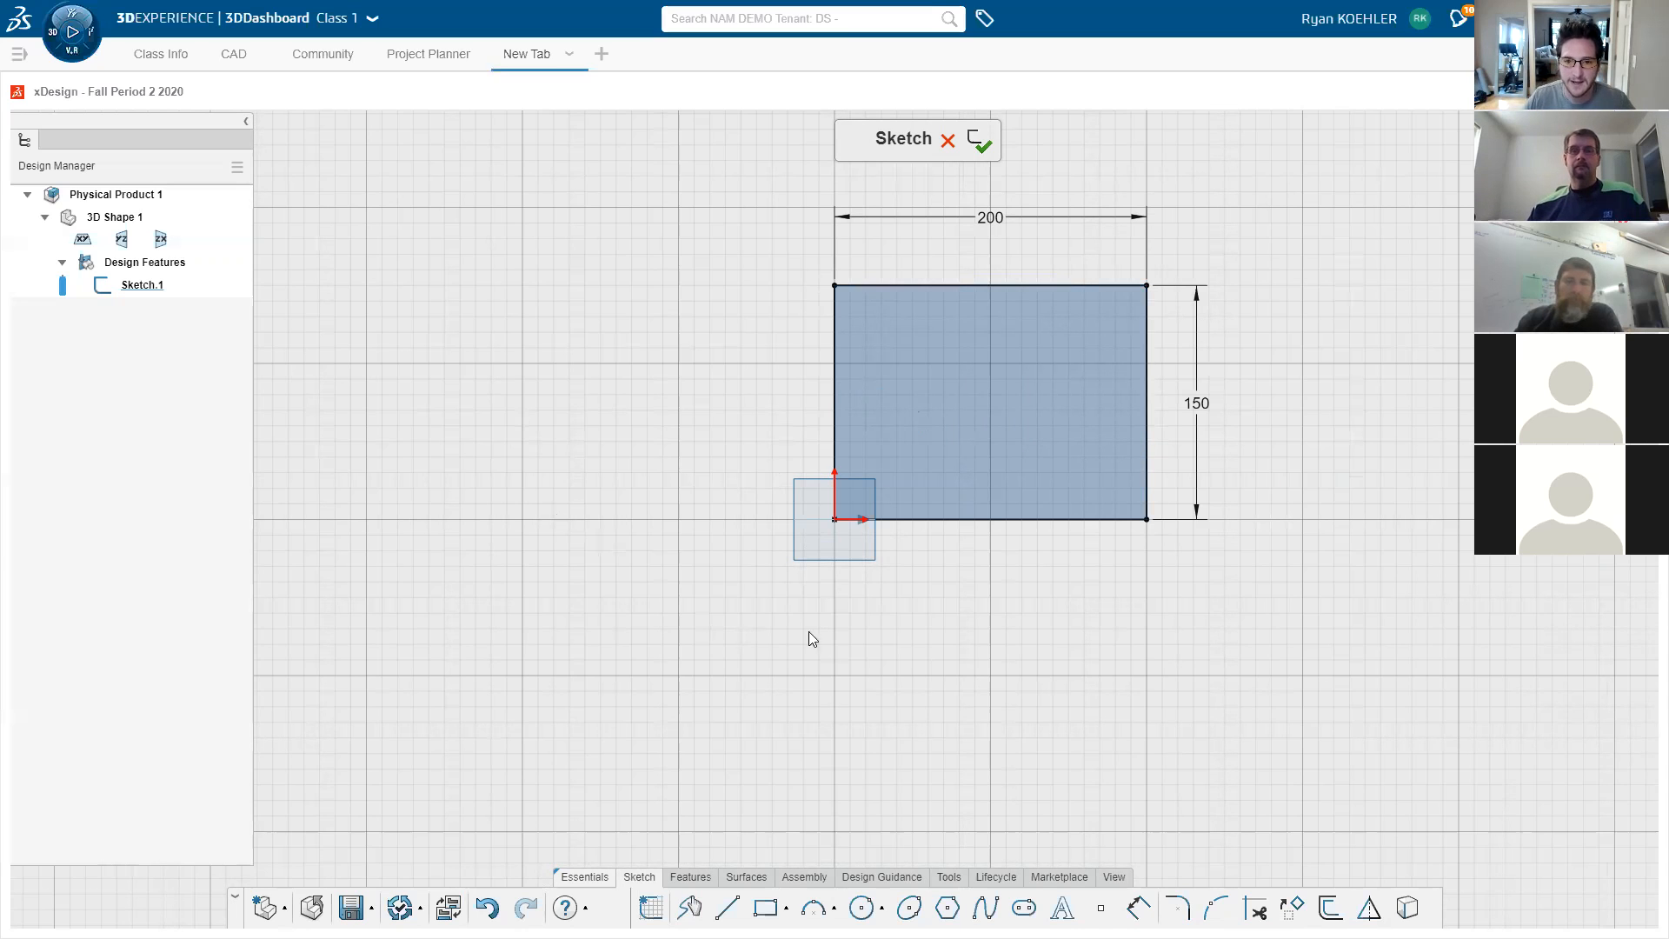
- Zoom in and out to review the 200 by 150 rectangle
scroll(886, 481, down, 5)
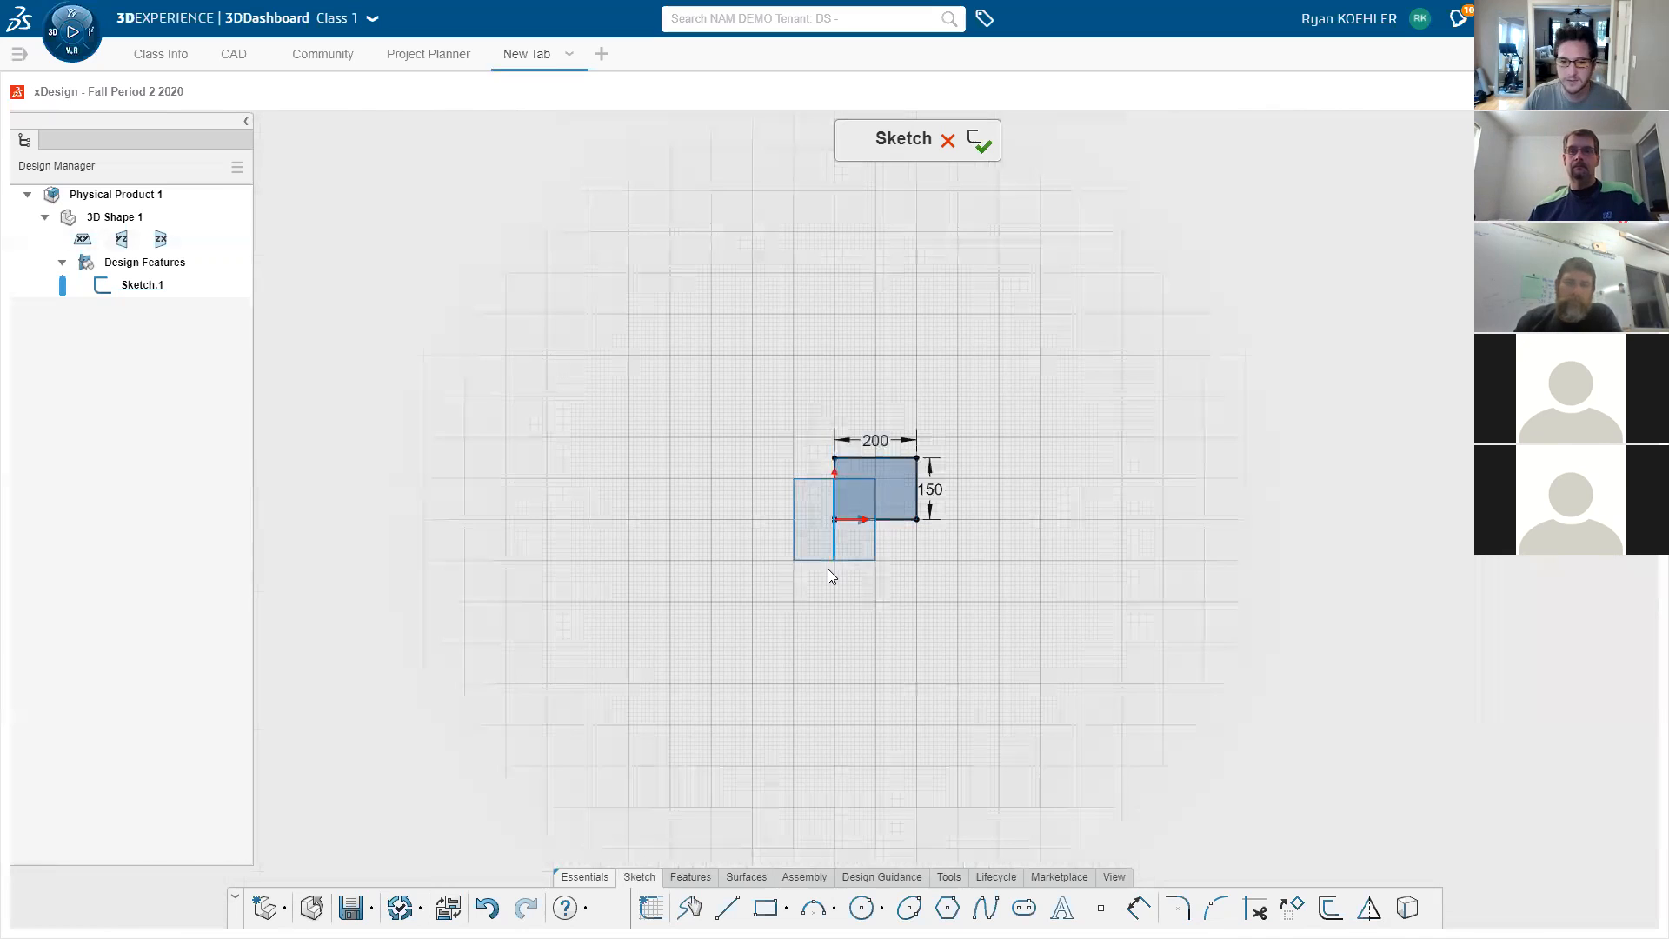
scroll(792, 642, down, 2)
scroll(783, 613, up, 4)
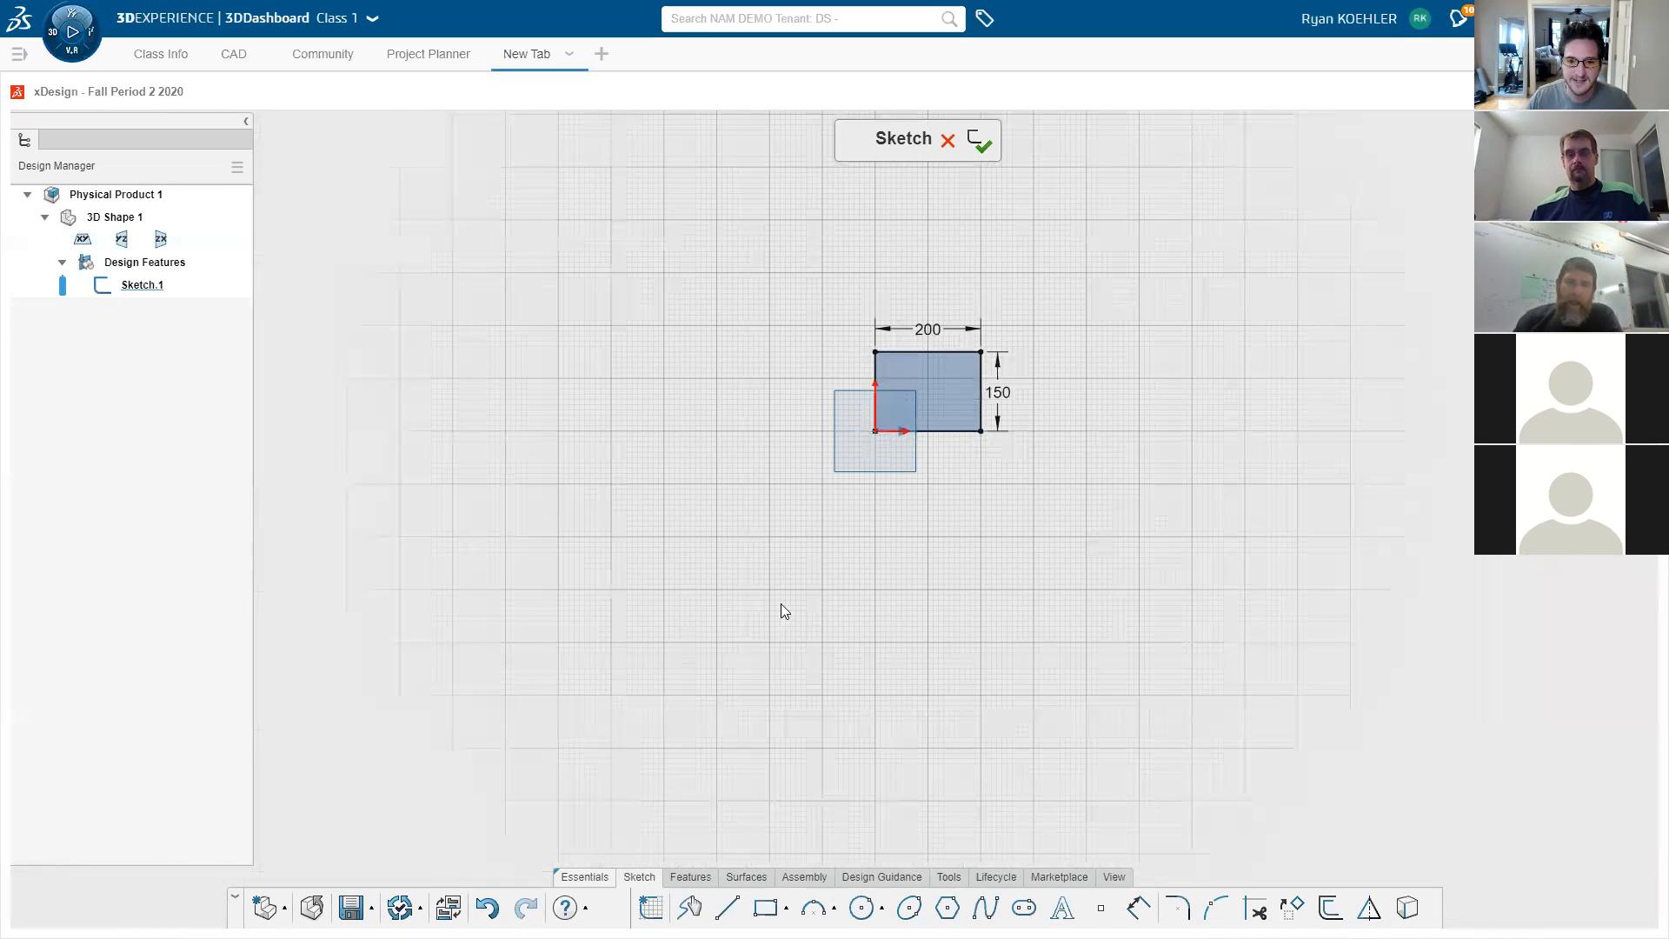
scroll(768, 589, down, 5)
scroll(431, 663, up, 8)
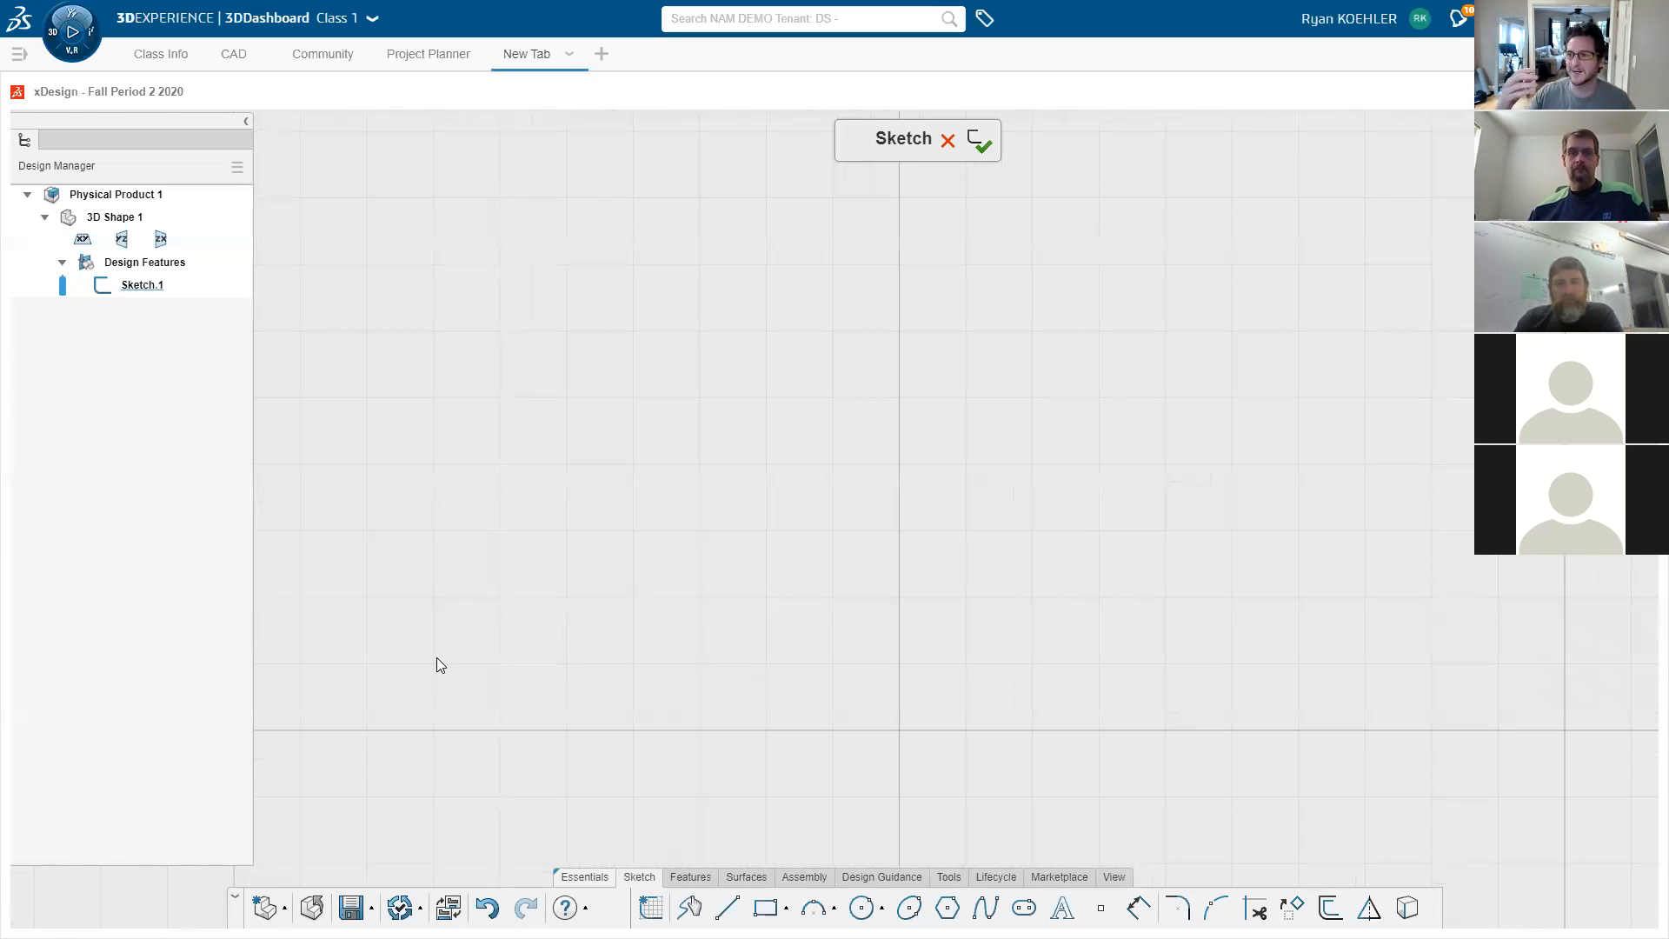
scroll(437, 657, down, 5)
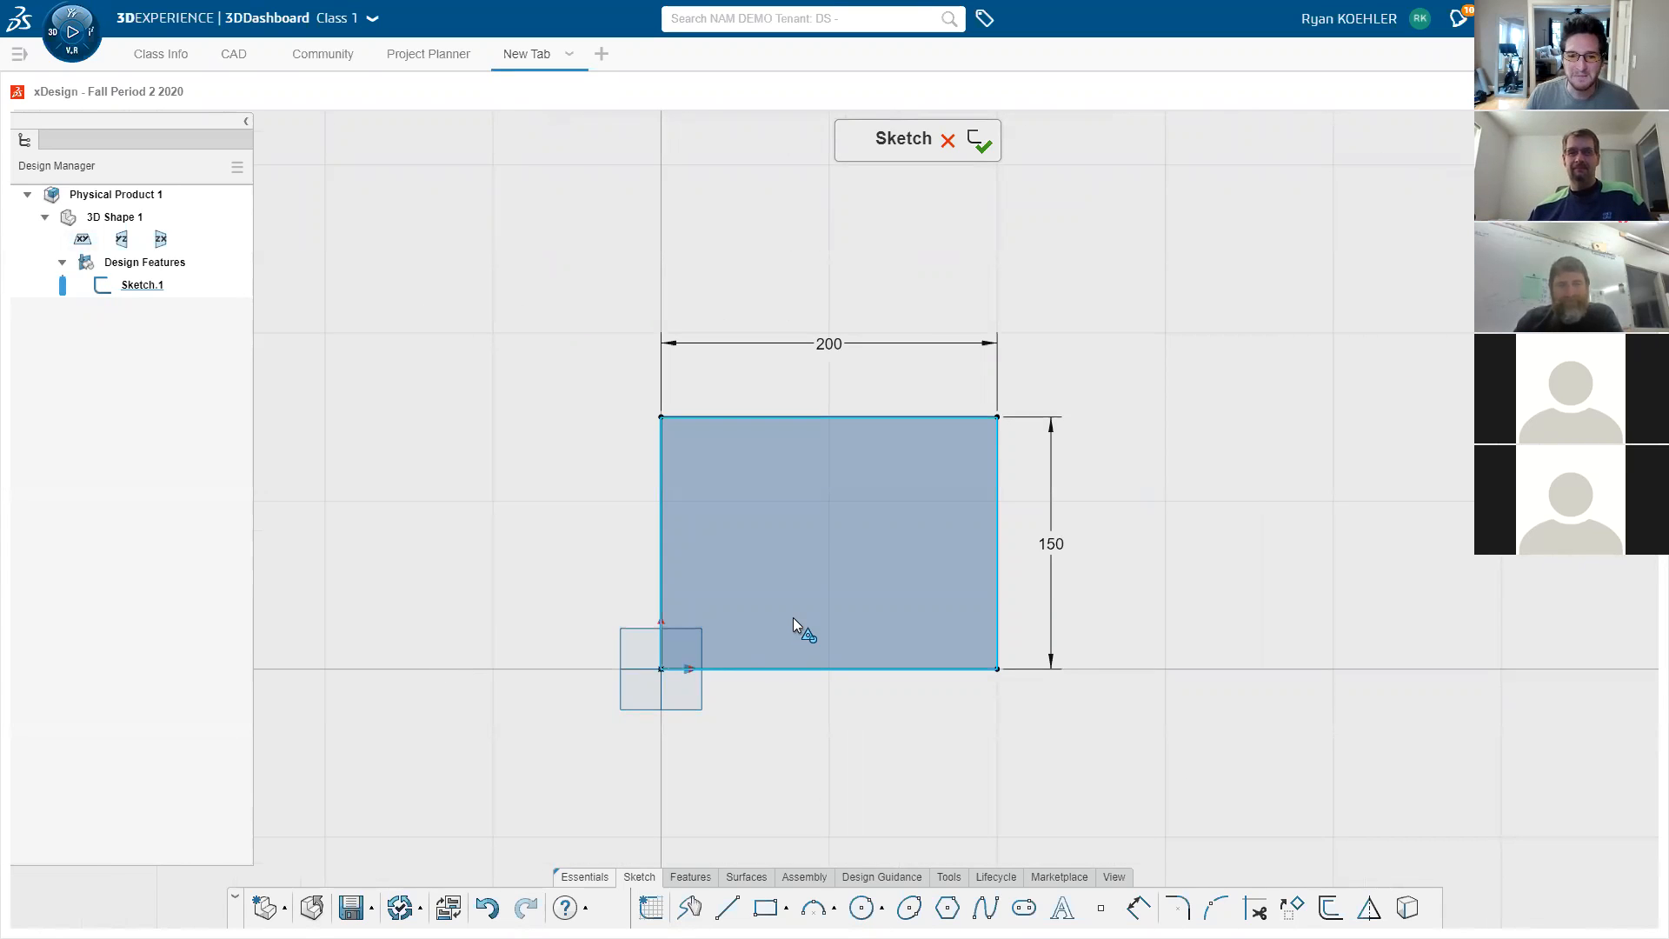
scroll(782, 687, up, 1)
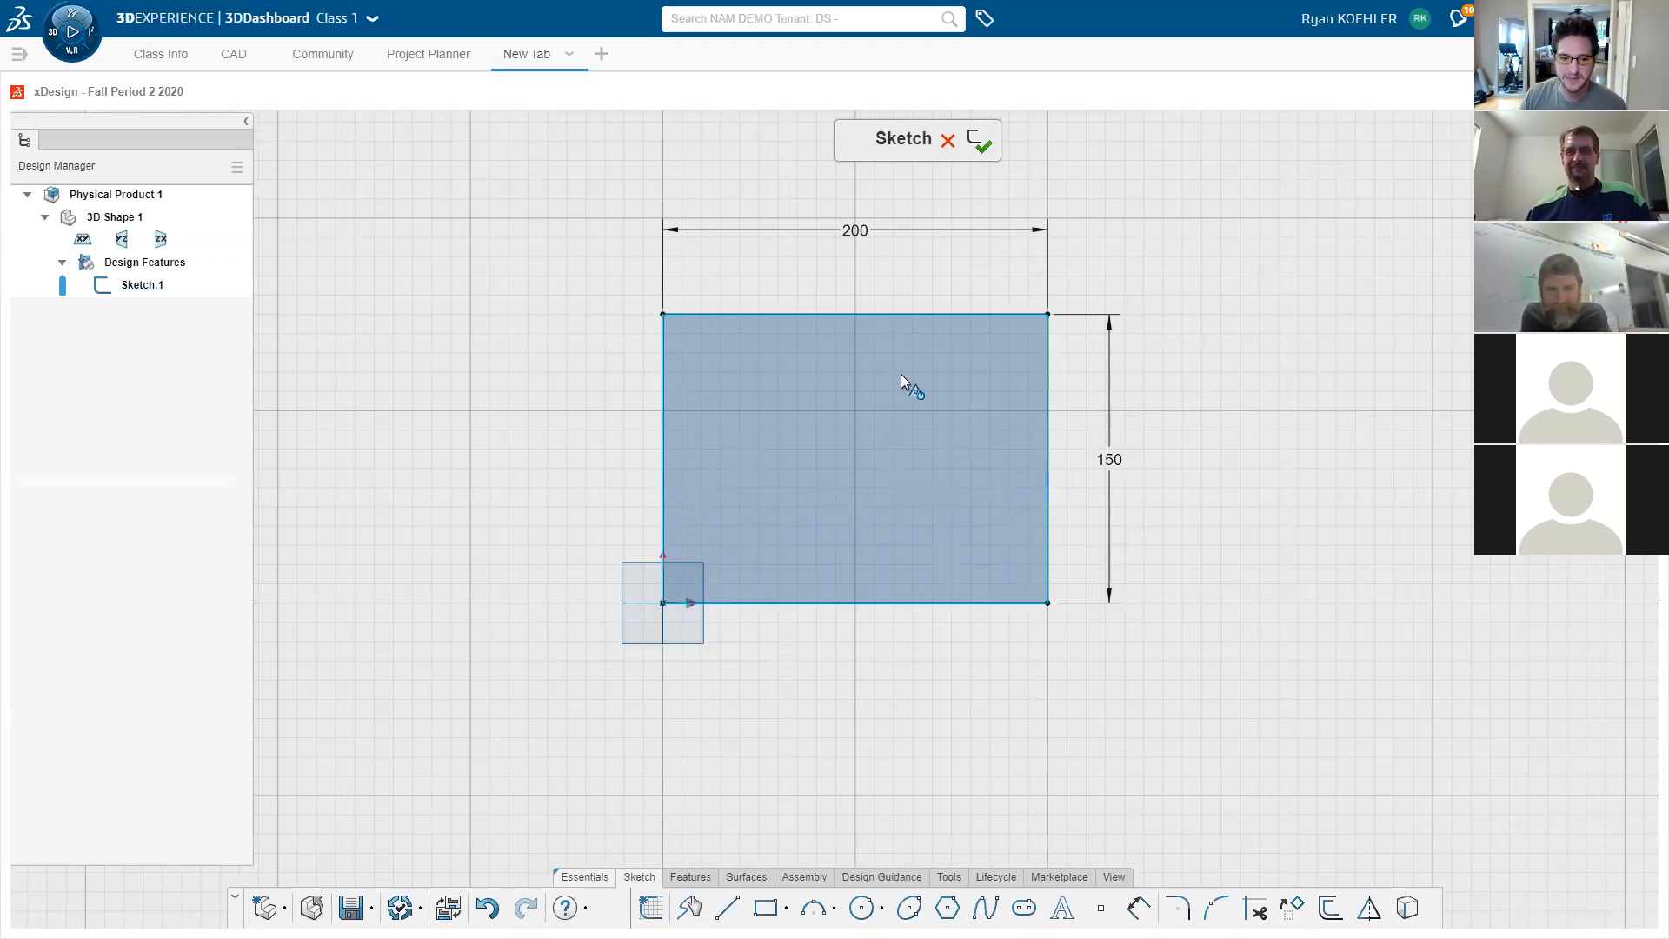
click(689, 877)
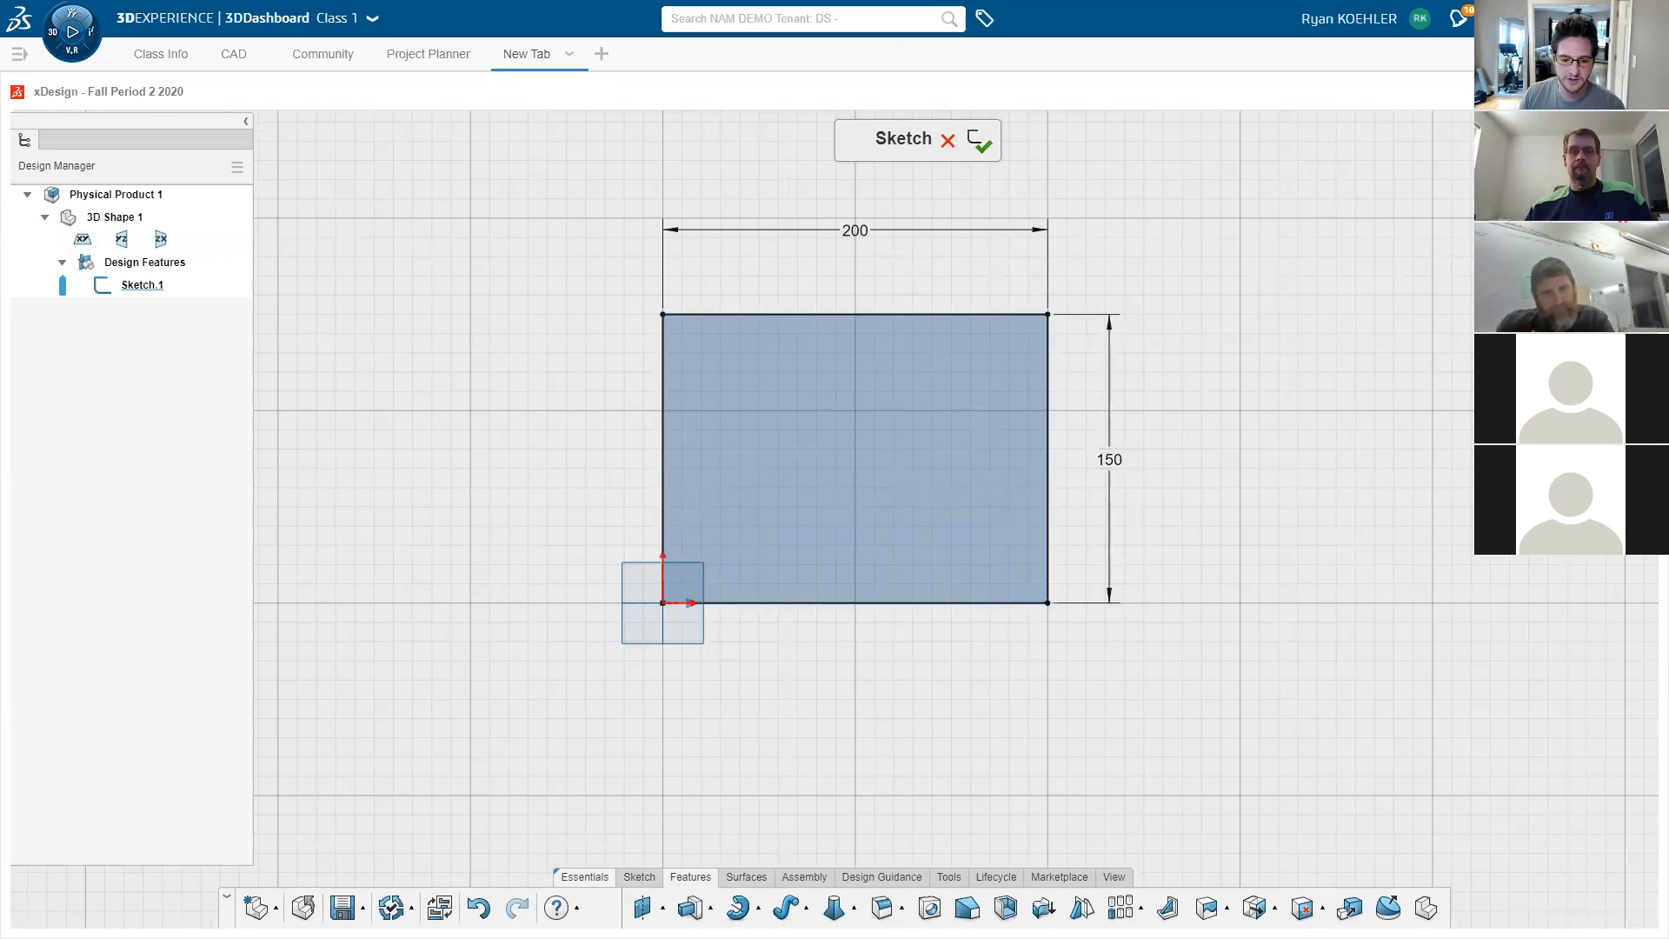
- Start an extrude of Sketch.1 and view its preview in isometric
click(690, 907)
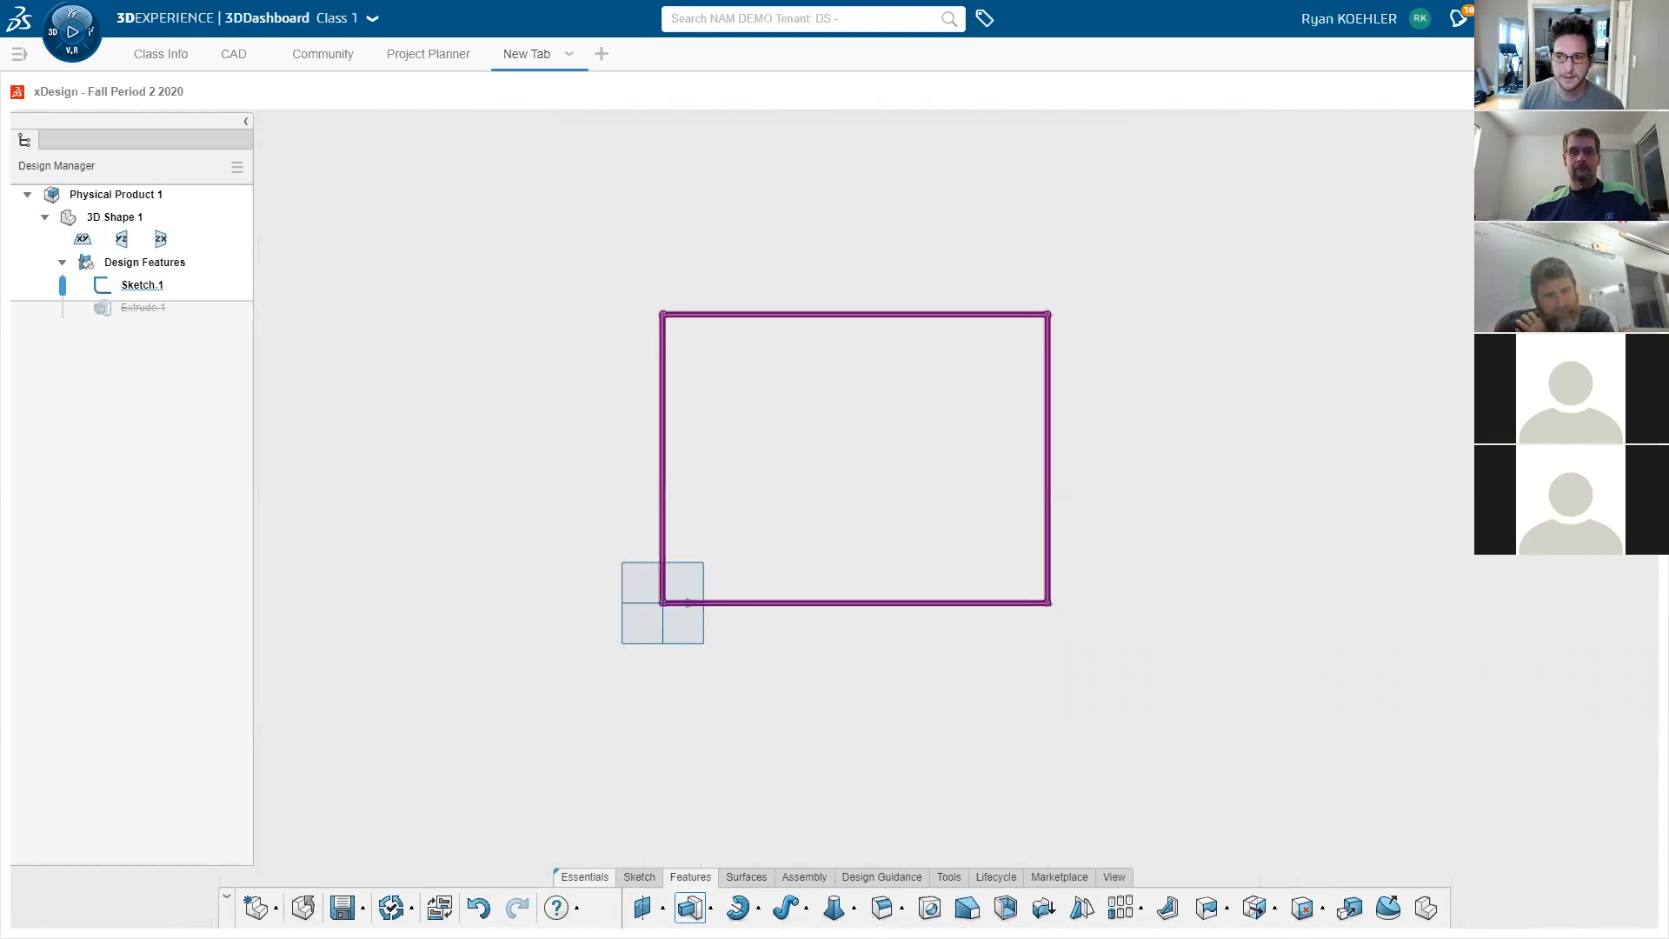
click(1636, 187)
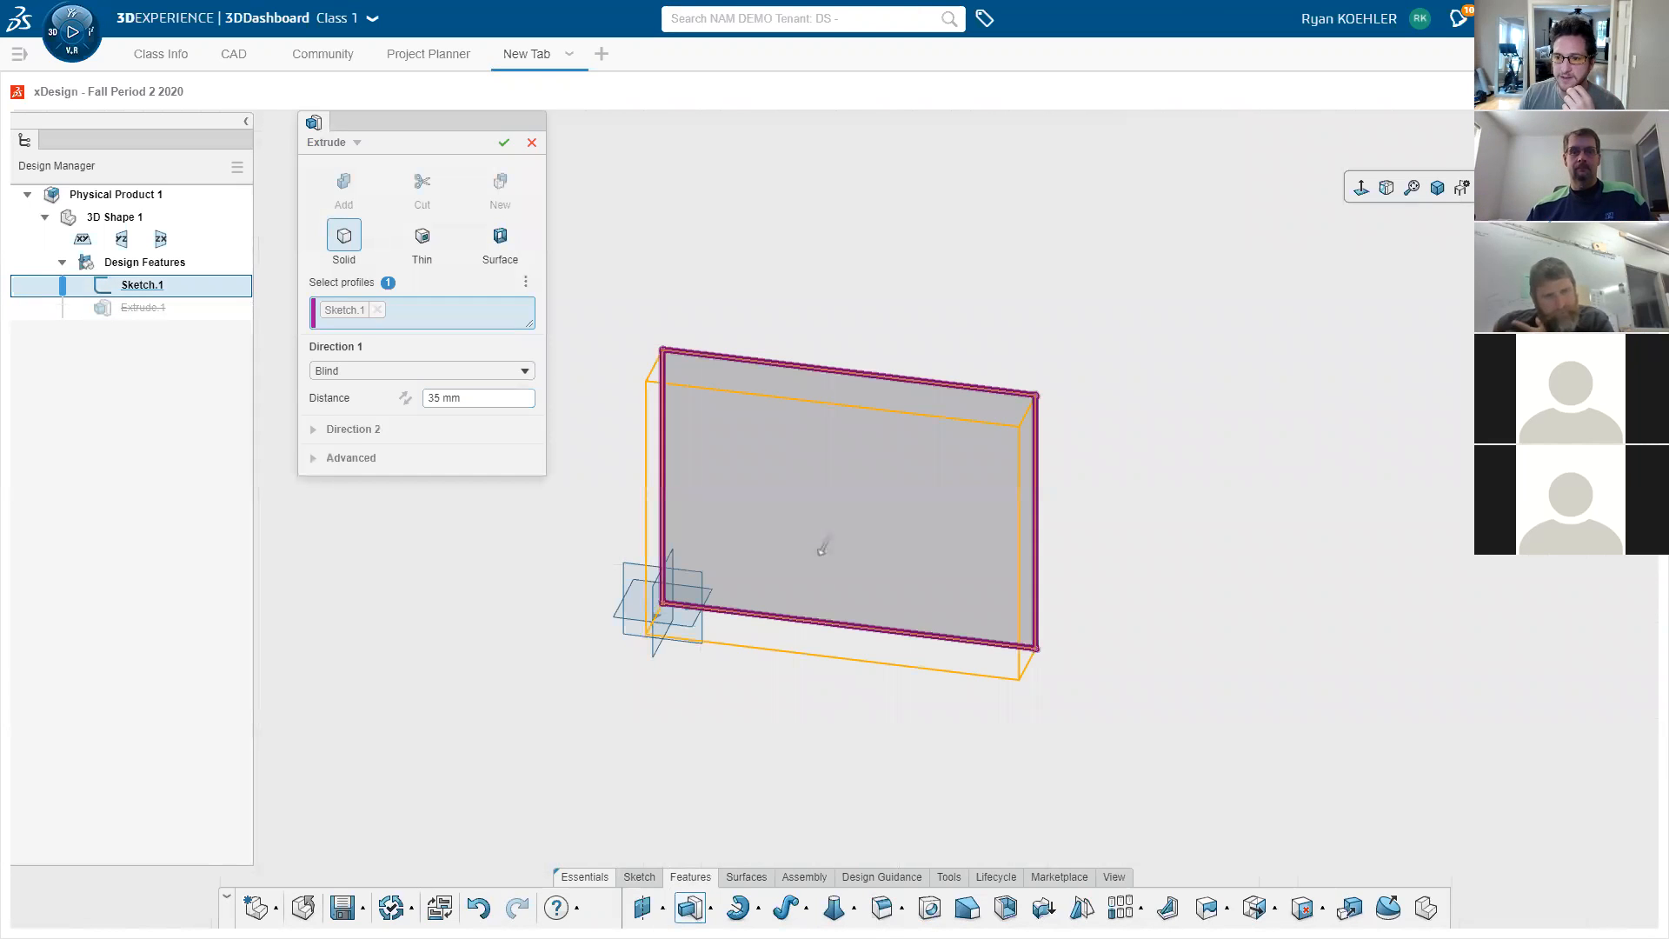
click(1437, 188)
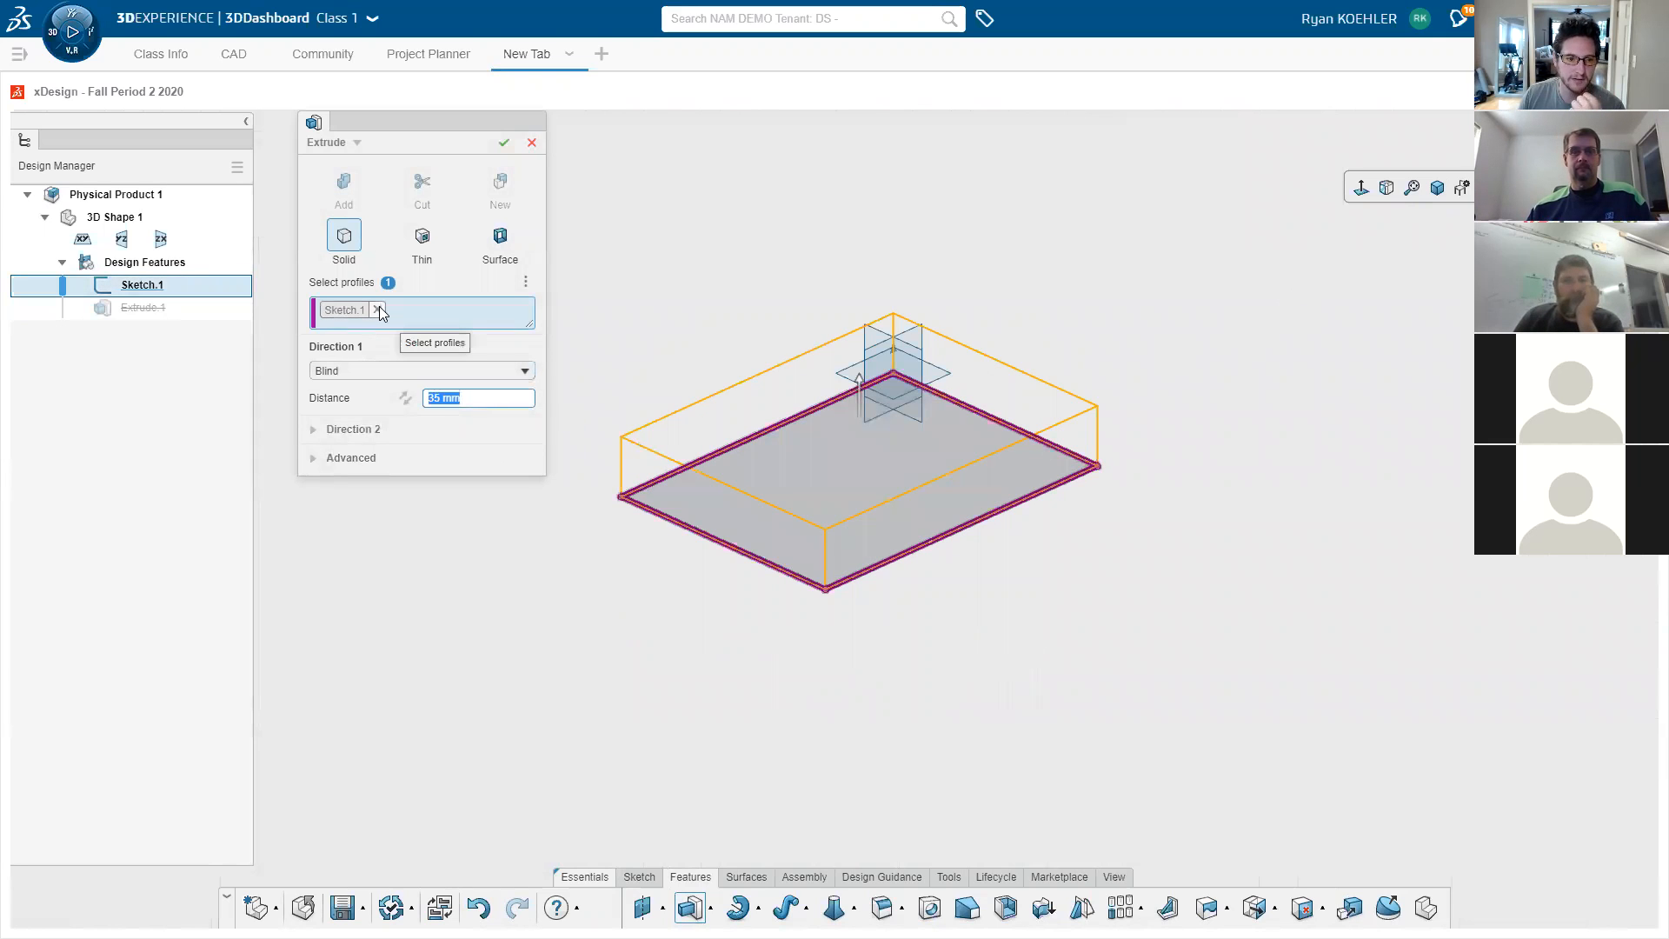
- Review the Direction 2 and Advanced options, keep the Blind end condition, and bring up Extrude help
click(330, 429)
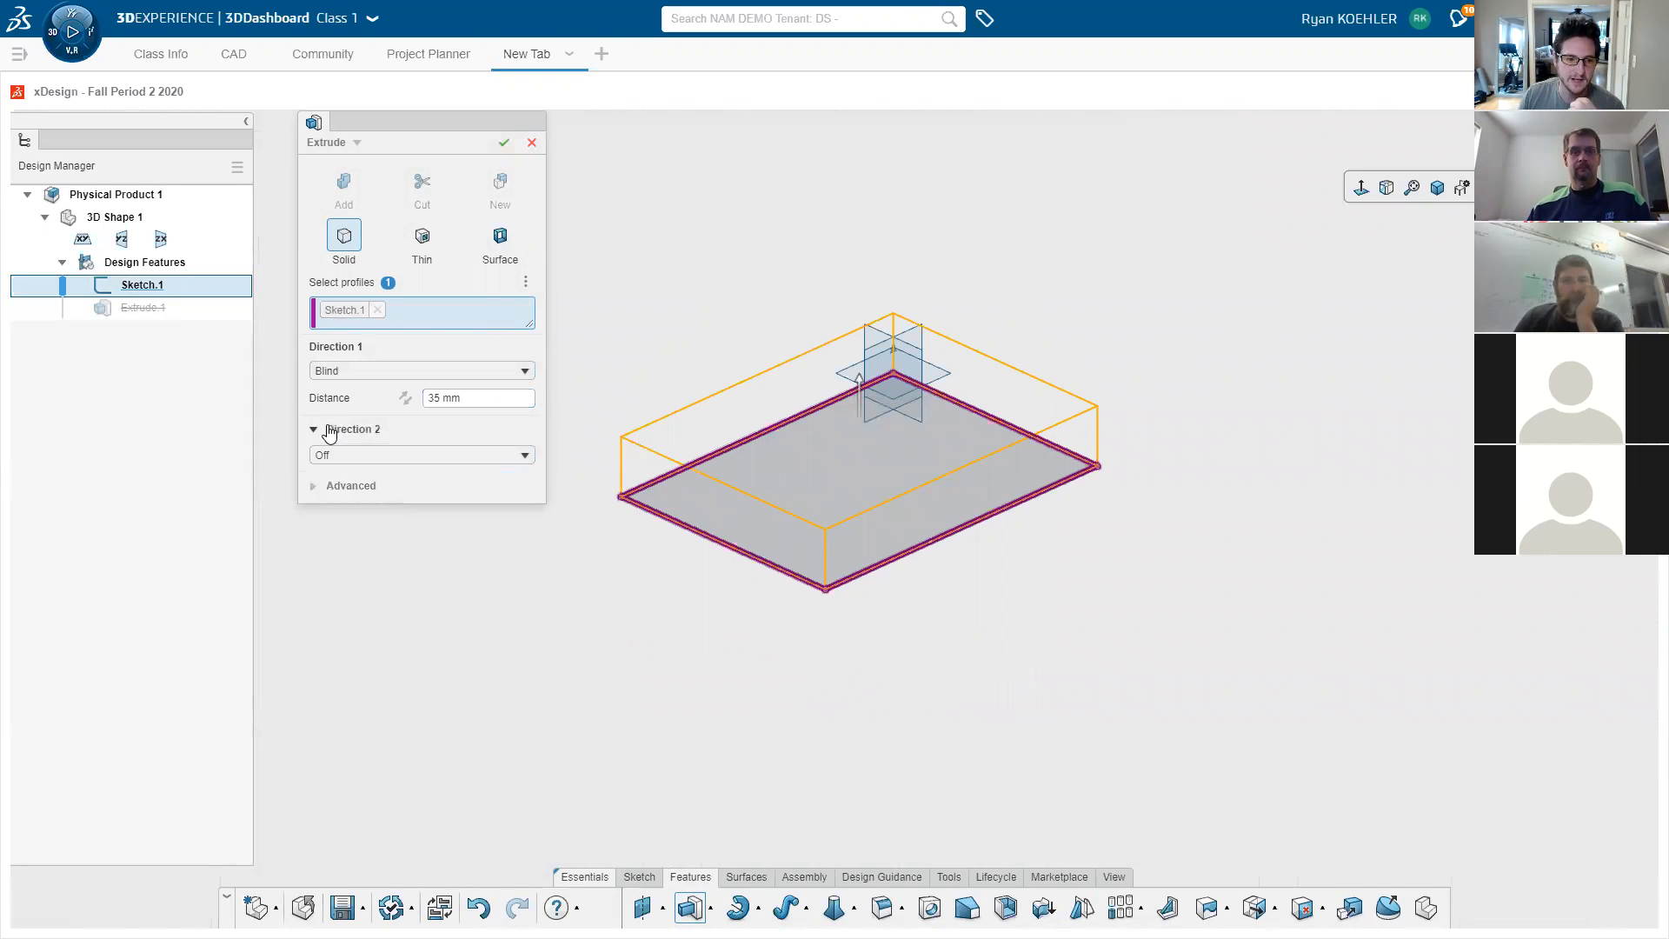
click(336, 490)
click(365, 371)
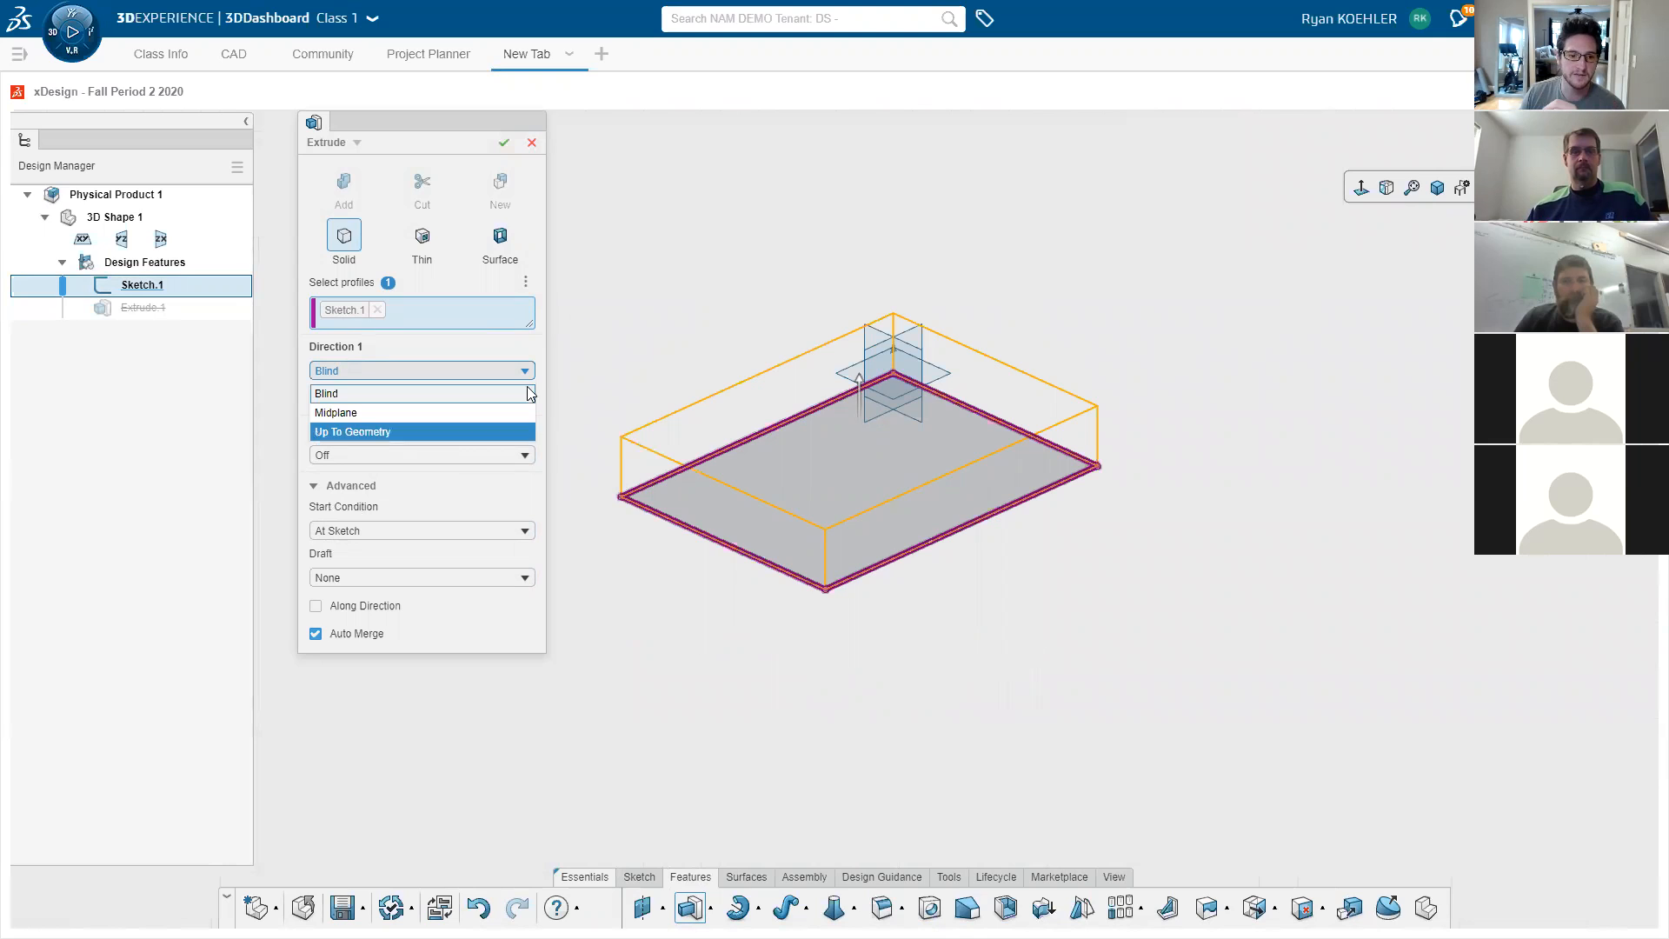
click(520, 494)
click(519, 490)
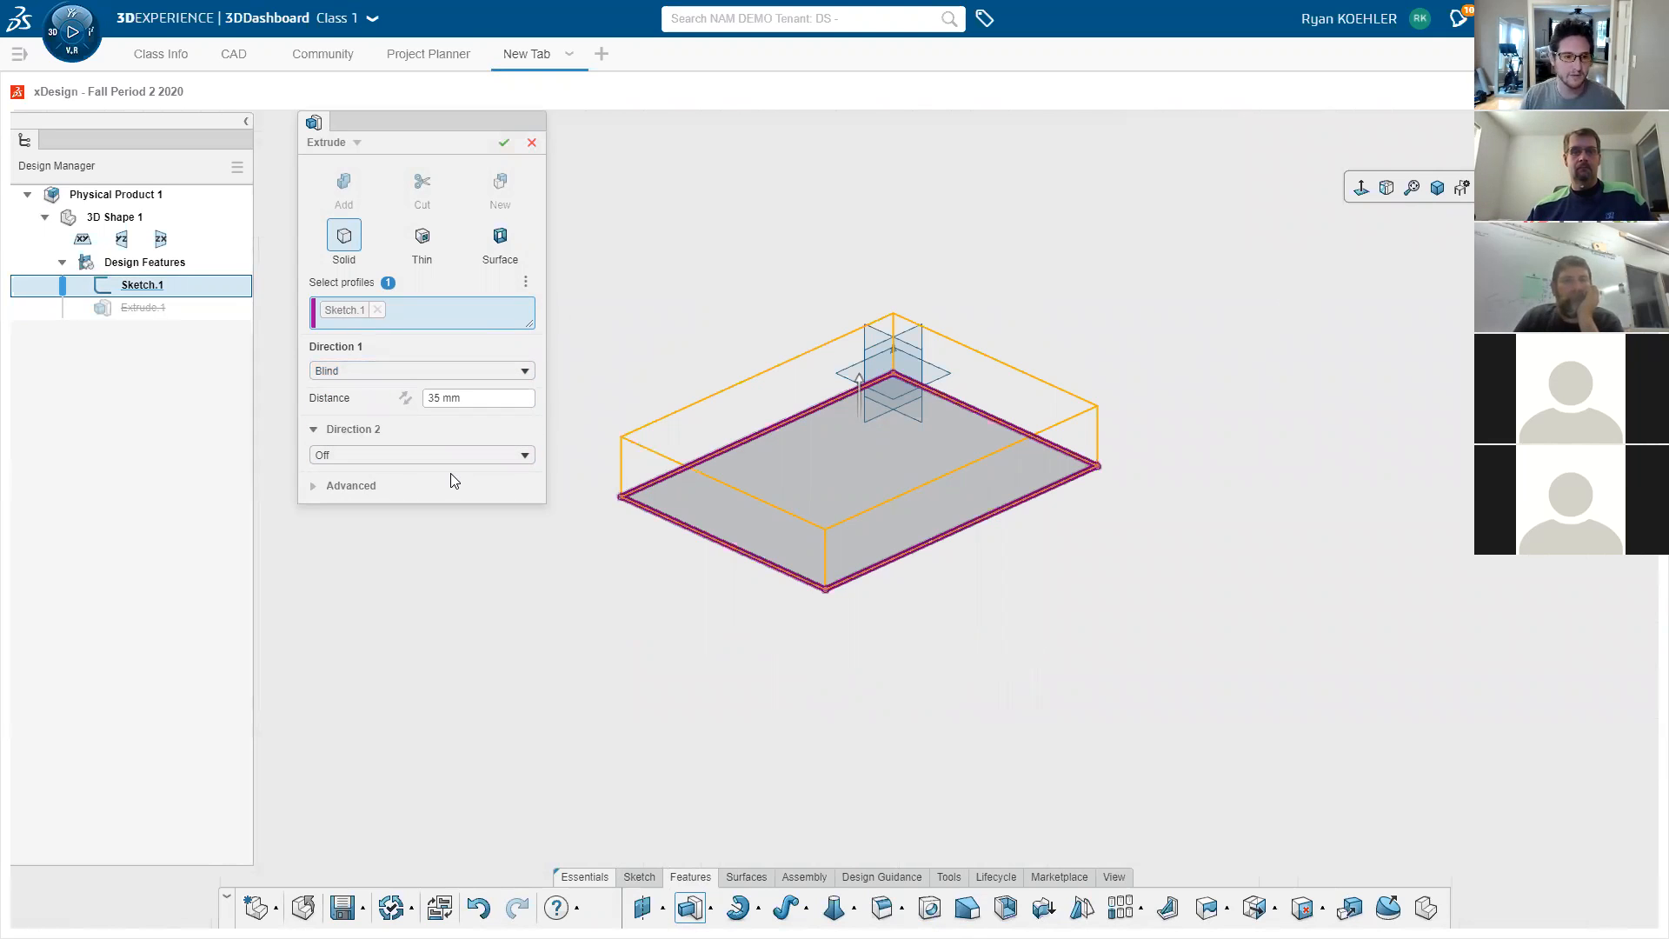
key(F1)
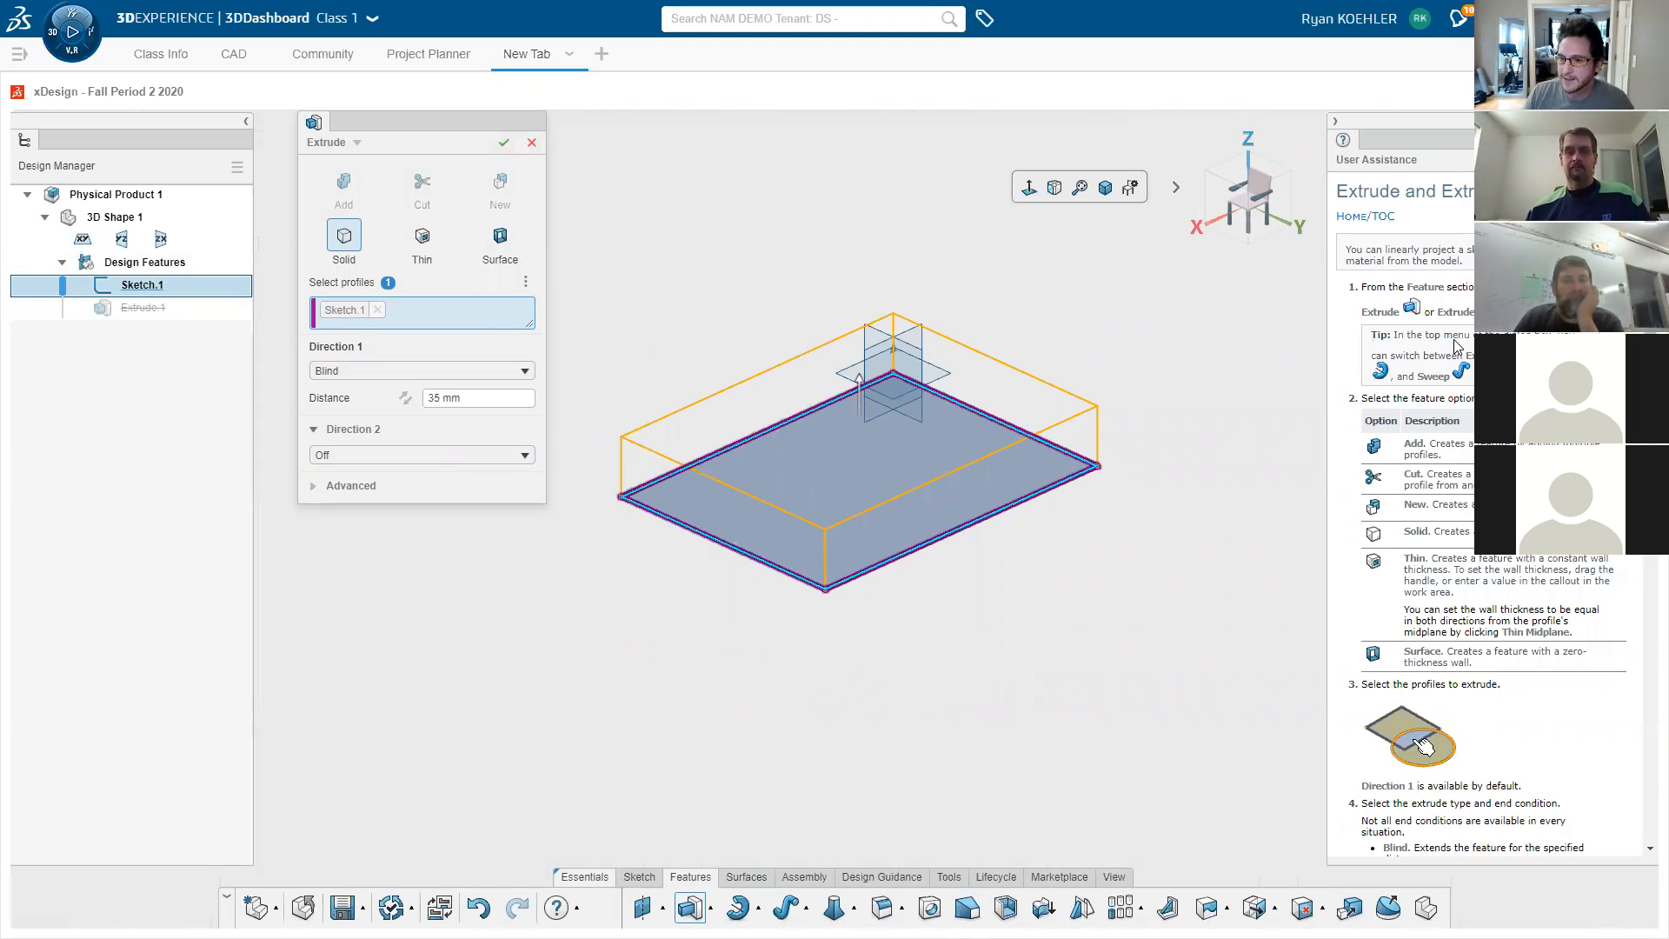
- Read through the Extrude help in User Assistance, then close the help panel
scroll(1461, 435, down, 5)
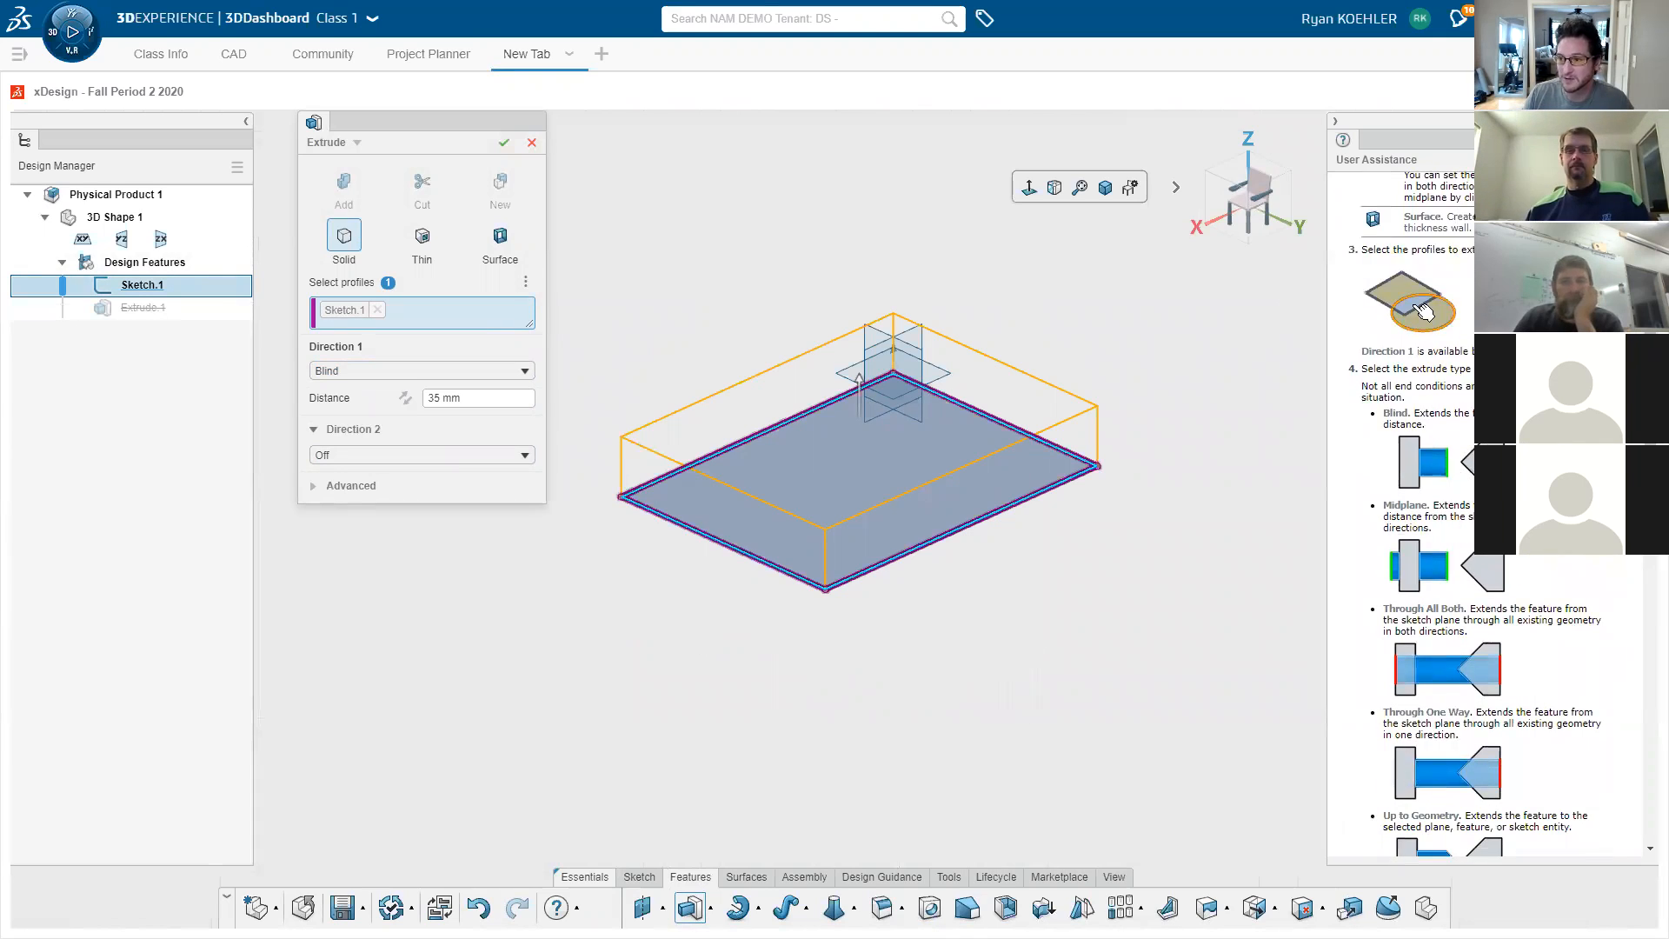
scroll(1478, 504, down, 2)
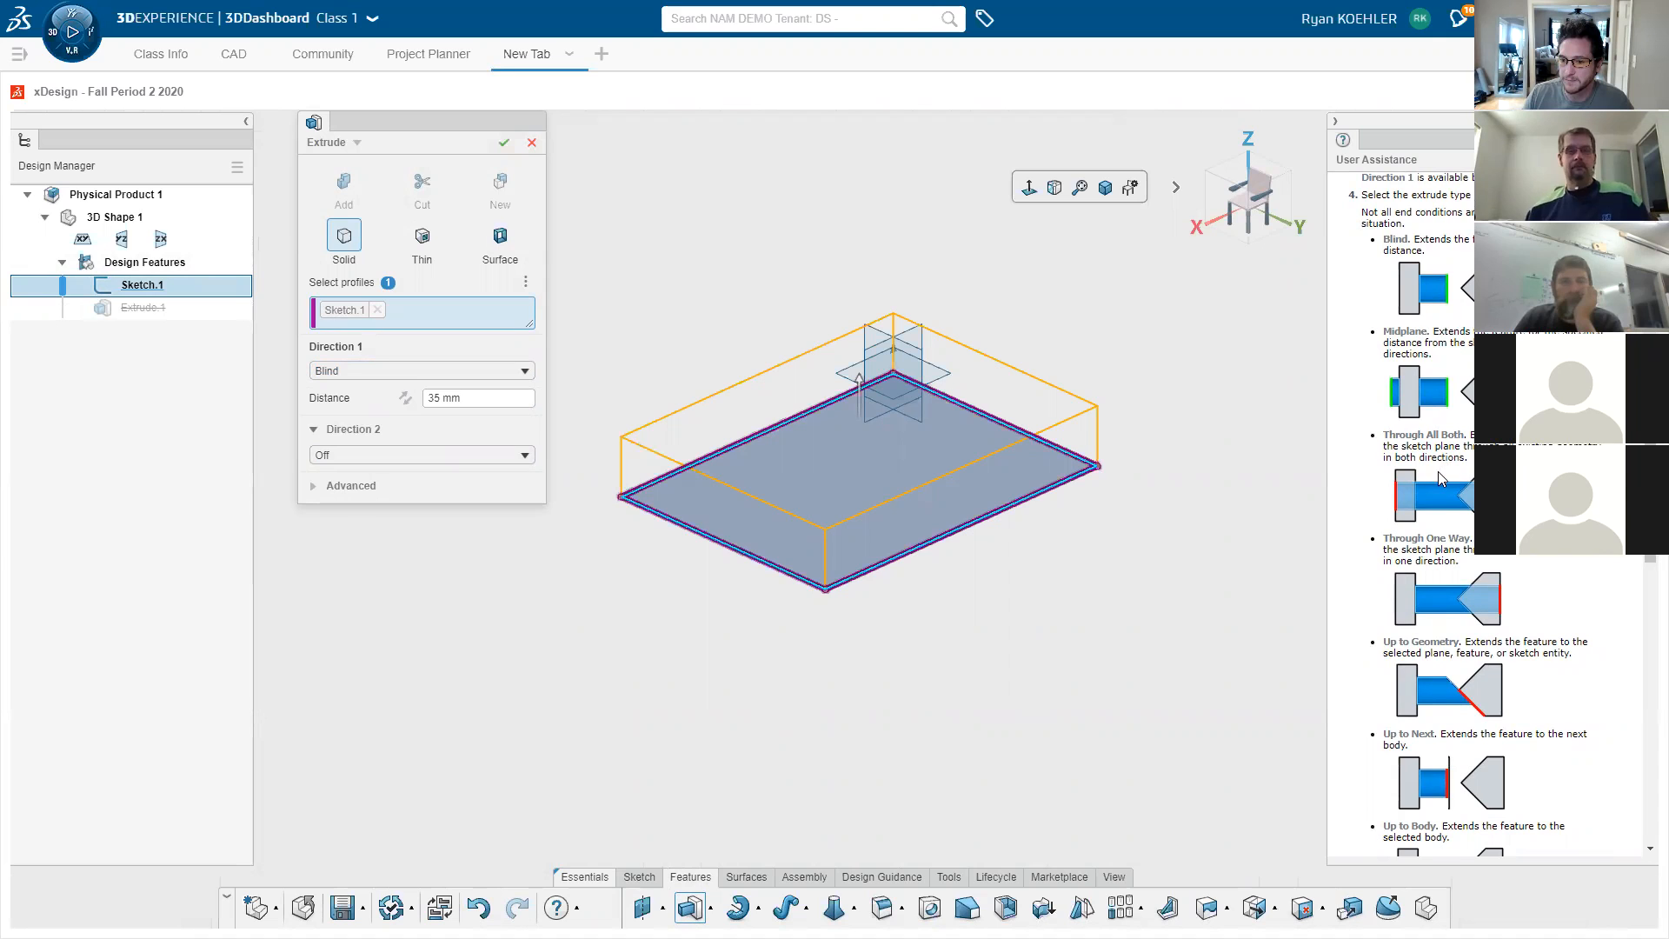
scroll(1453, 556, down, 1)
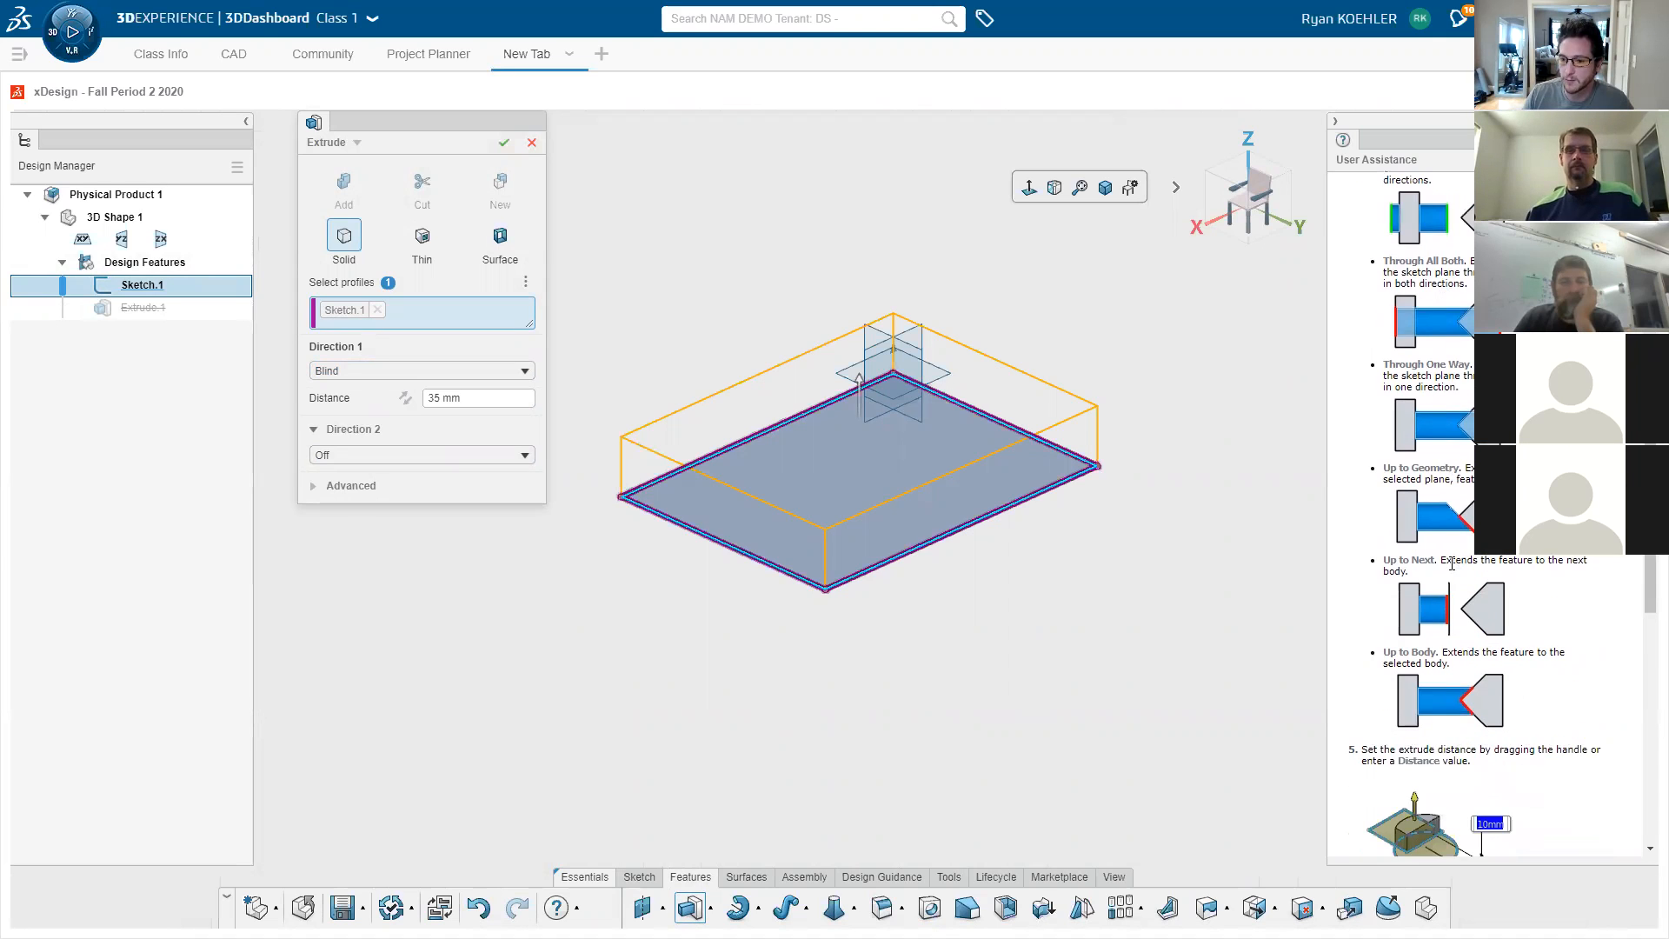
scroll(1445, 644, down, 3)
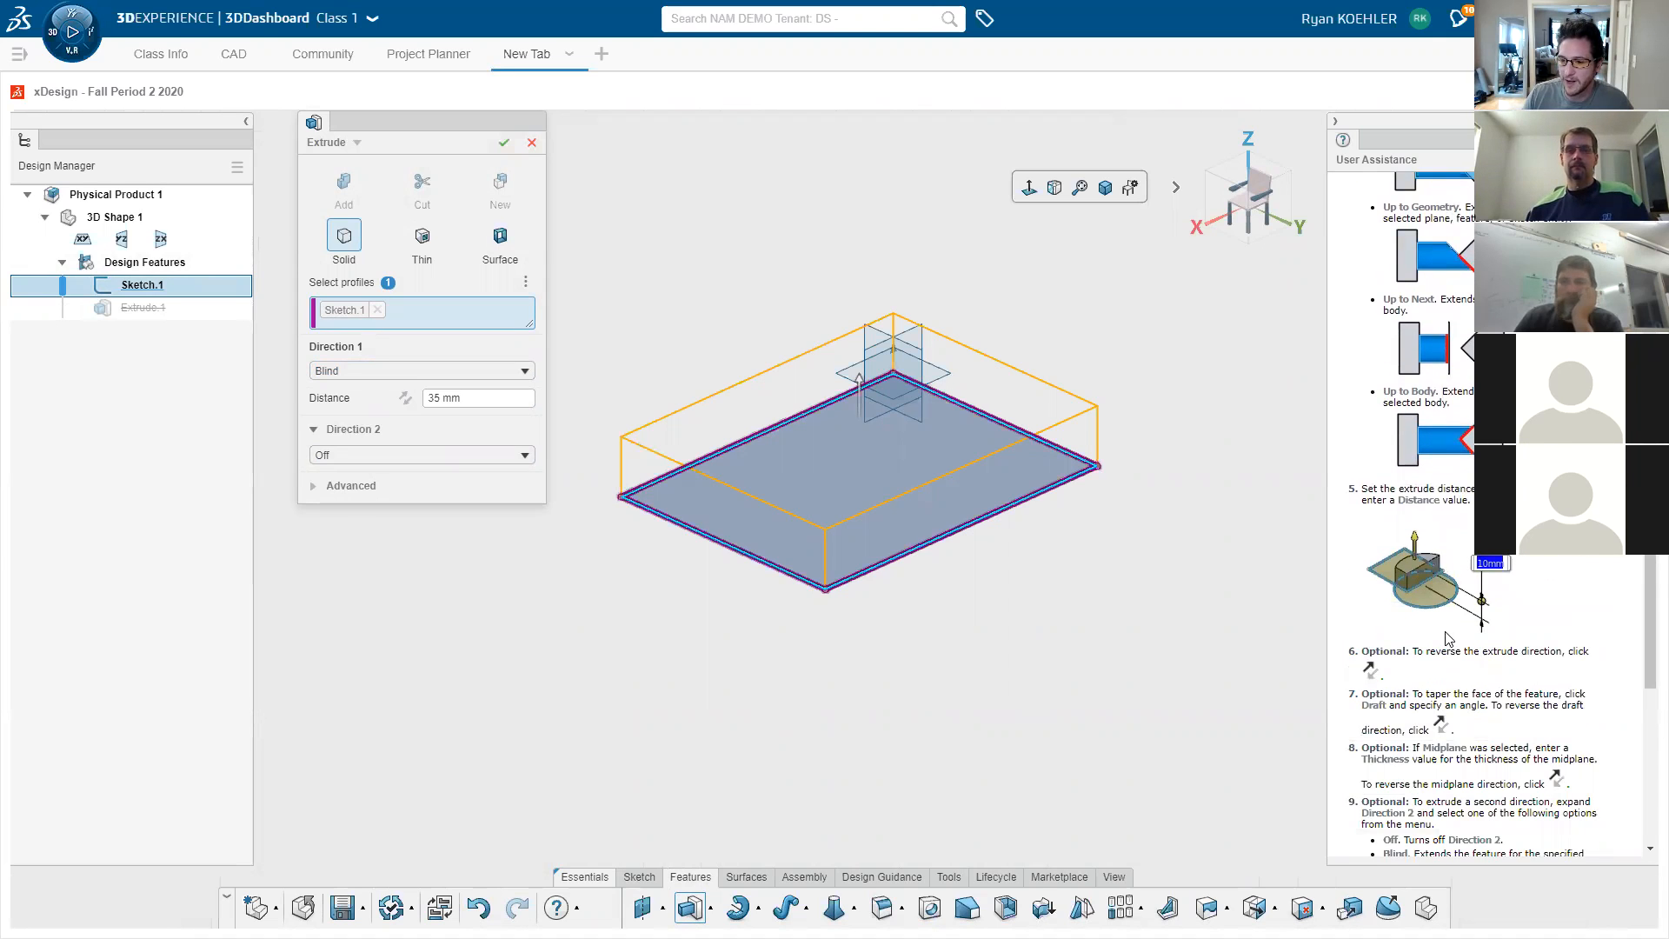
scroll(1450, 626, down, 6)
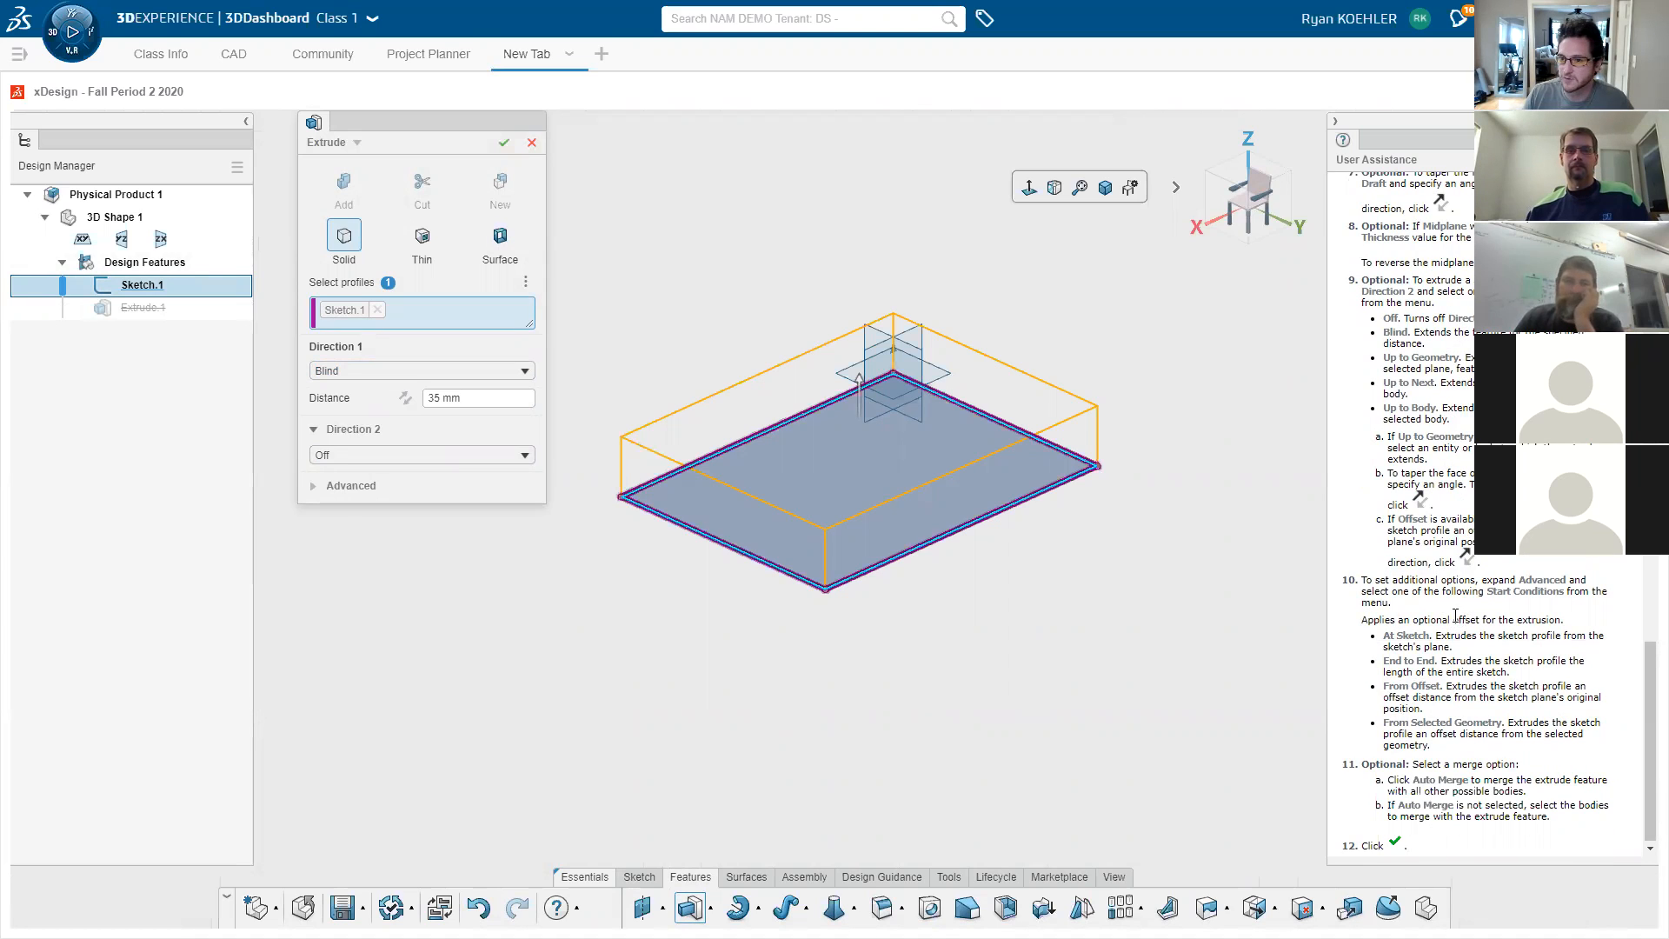
scroll(1452, 620, up, 7)
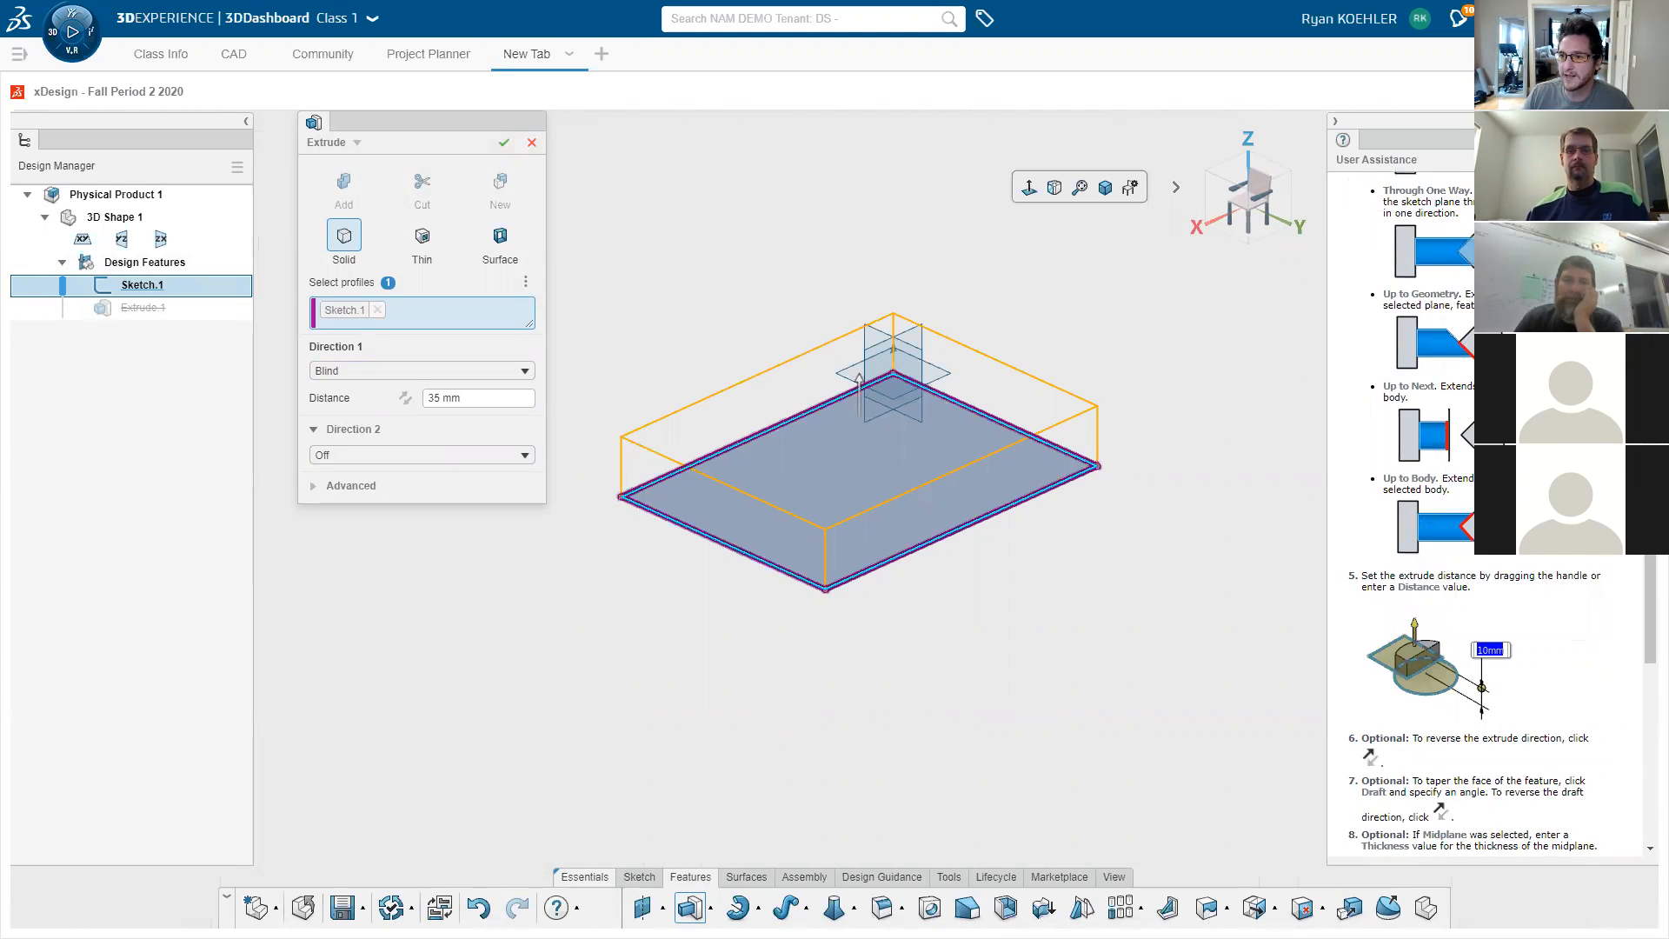
click(1335, 122)
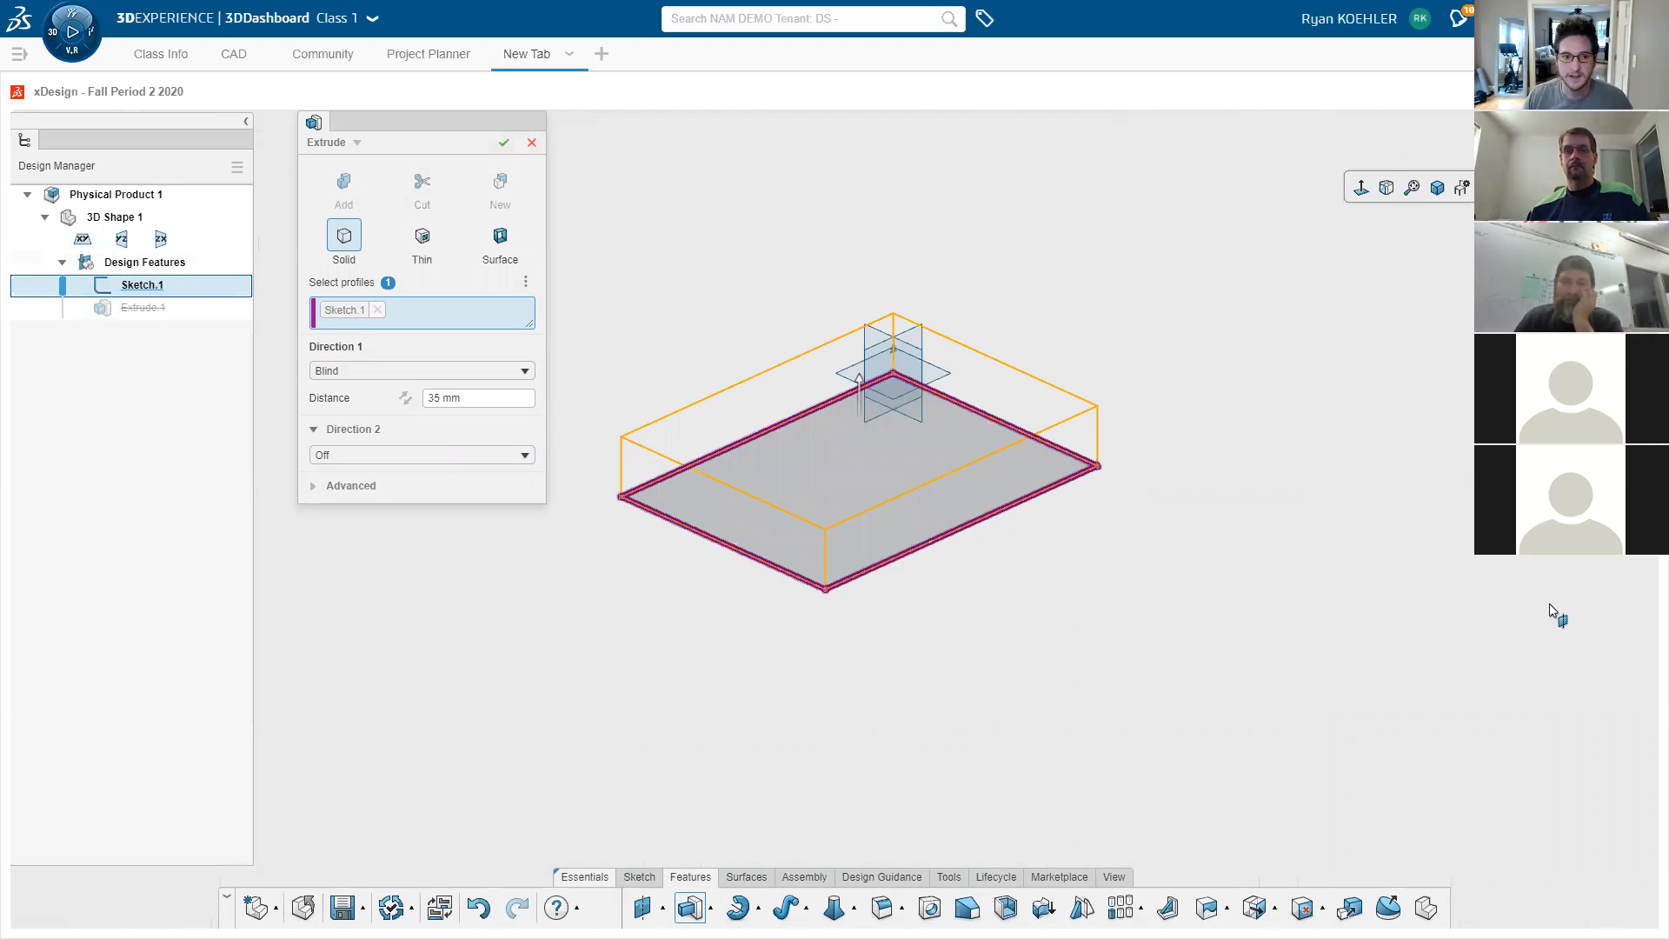
- Switch the feature to Revolve and browse its help before closing it
click(357, 145)
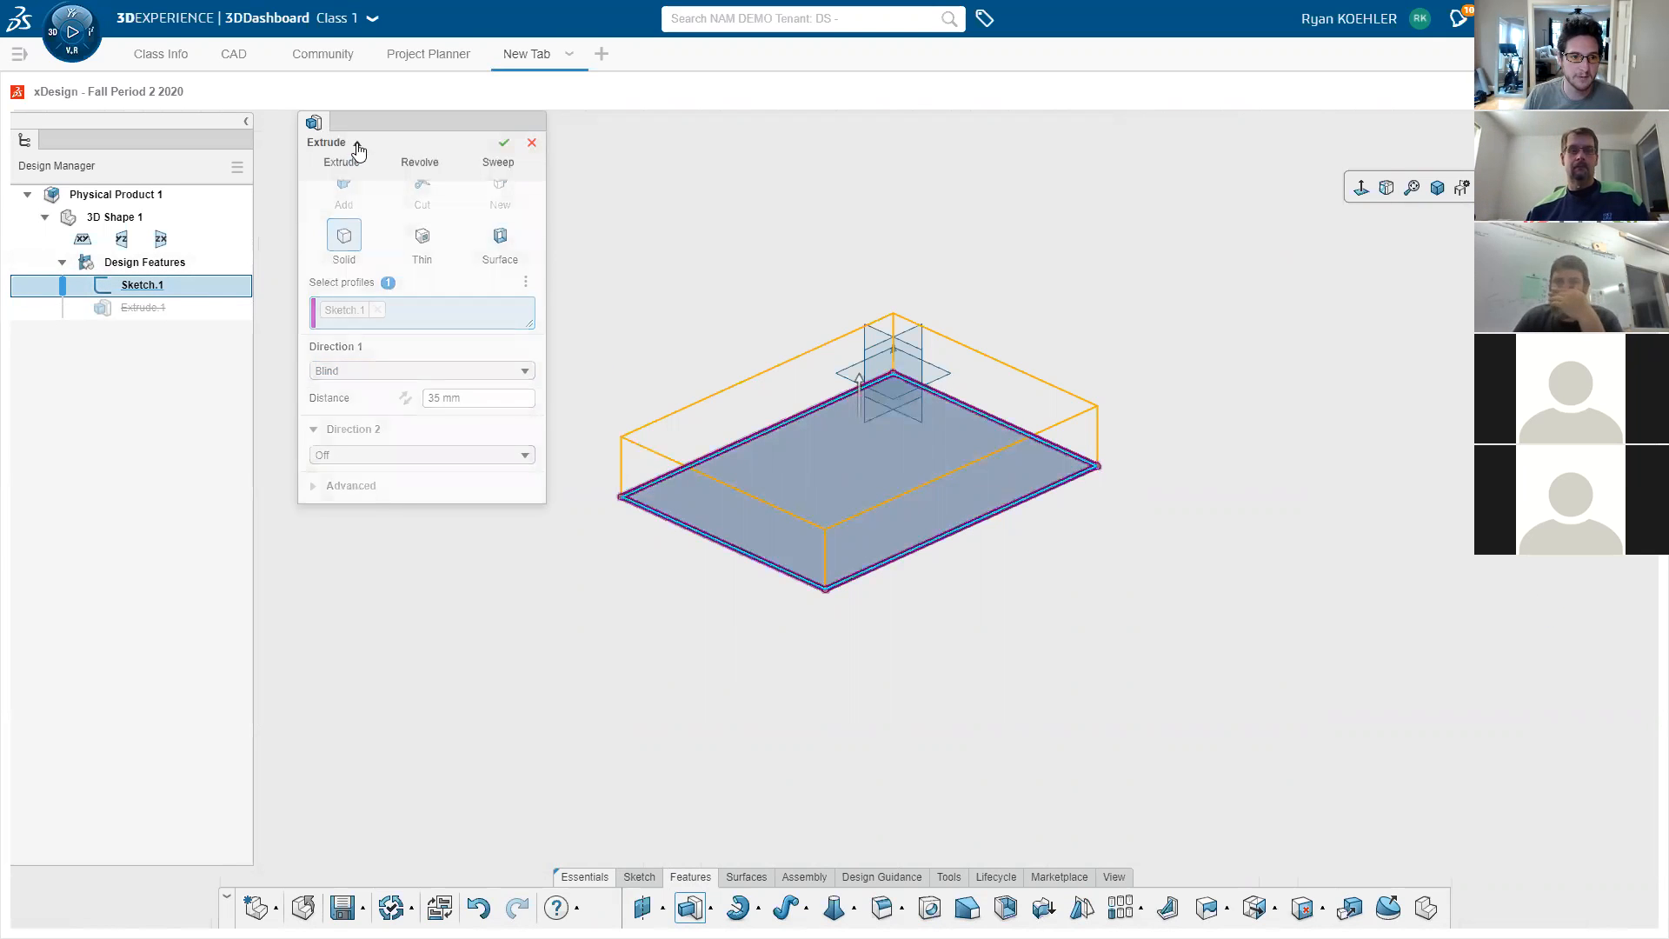
click(414, 191)
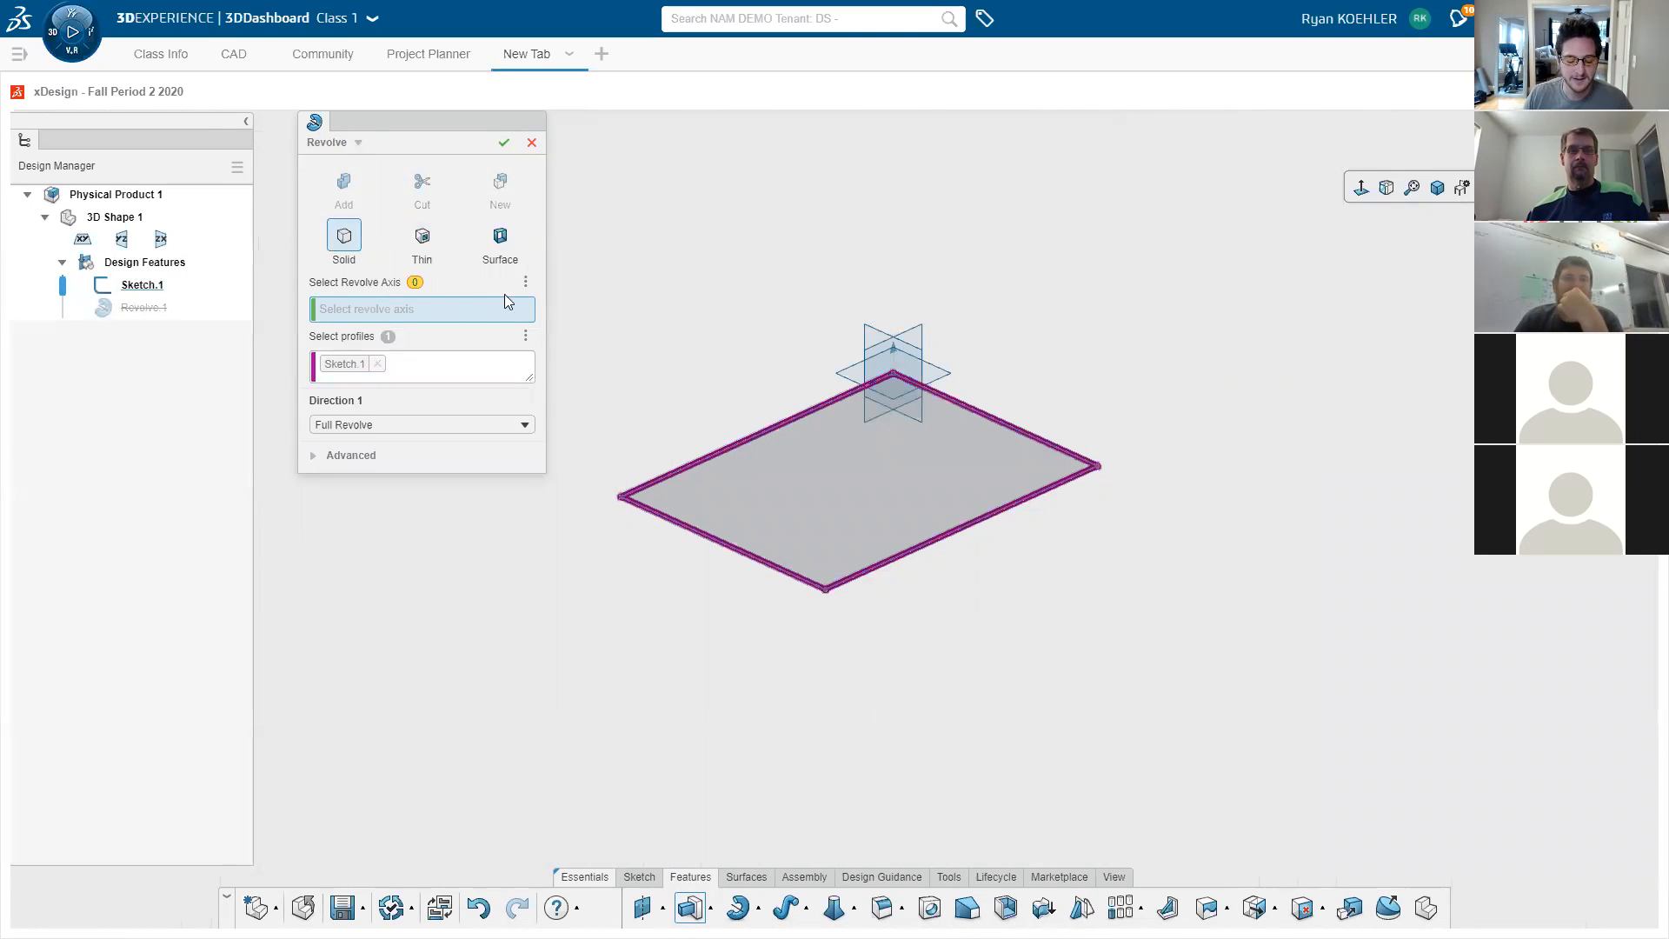
scroll(1485, 515, down, 7)
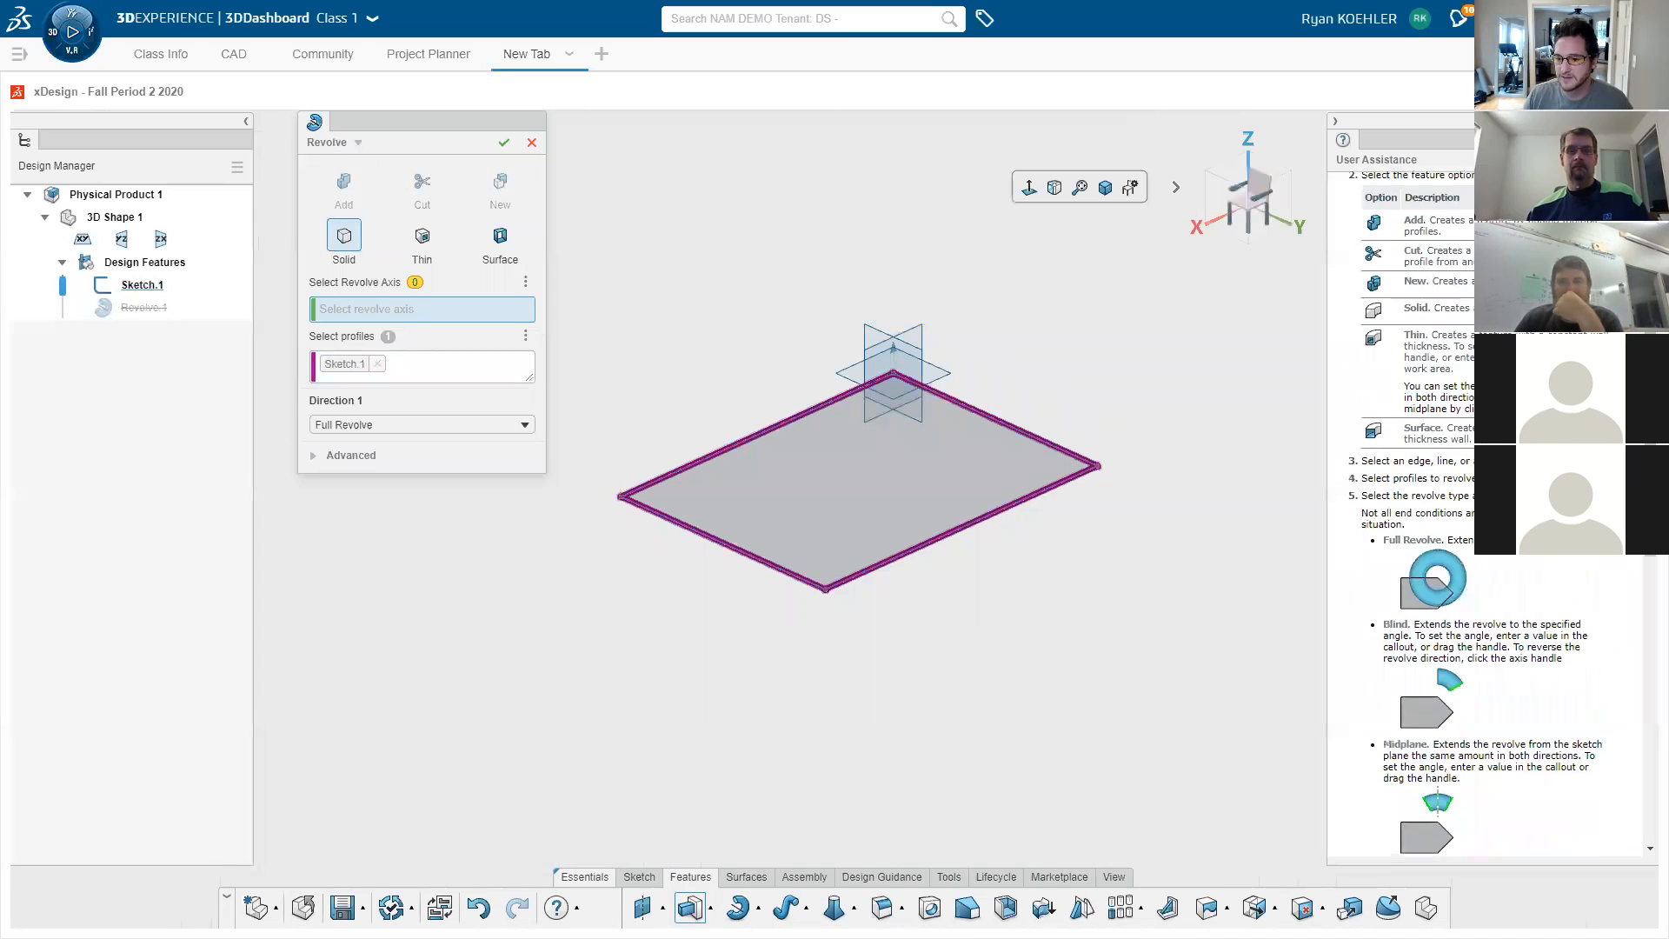
scroll(1485, 514, down, 6)
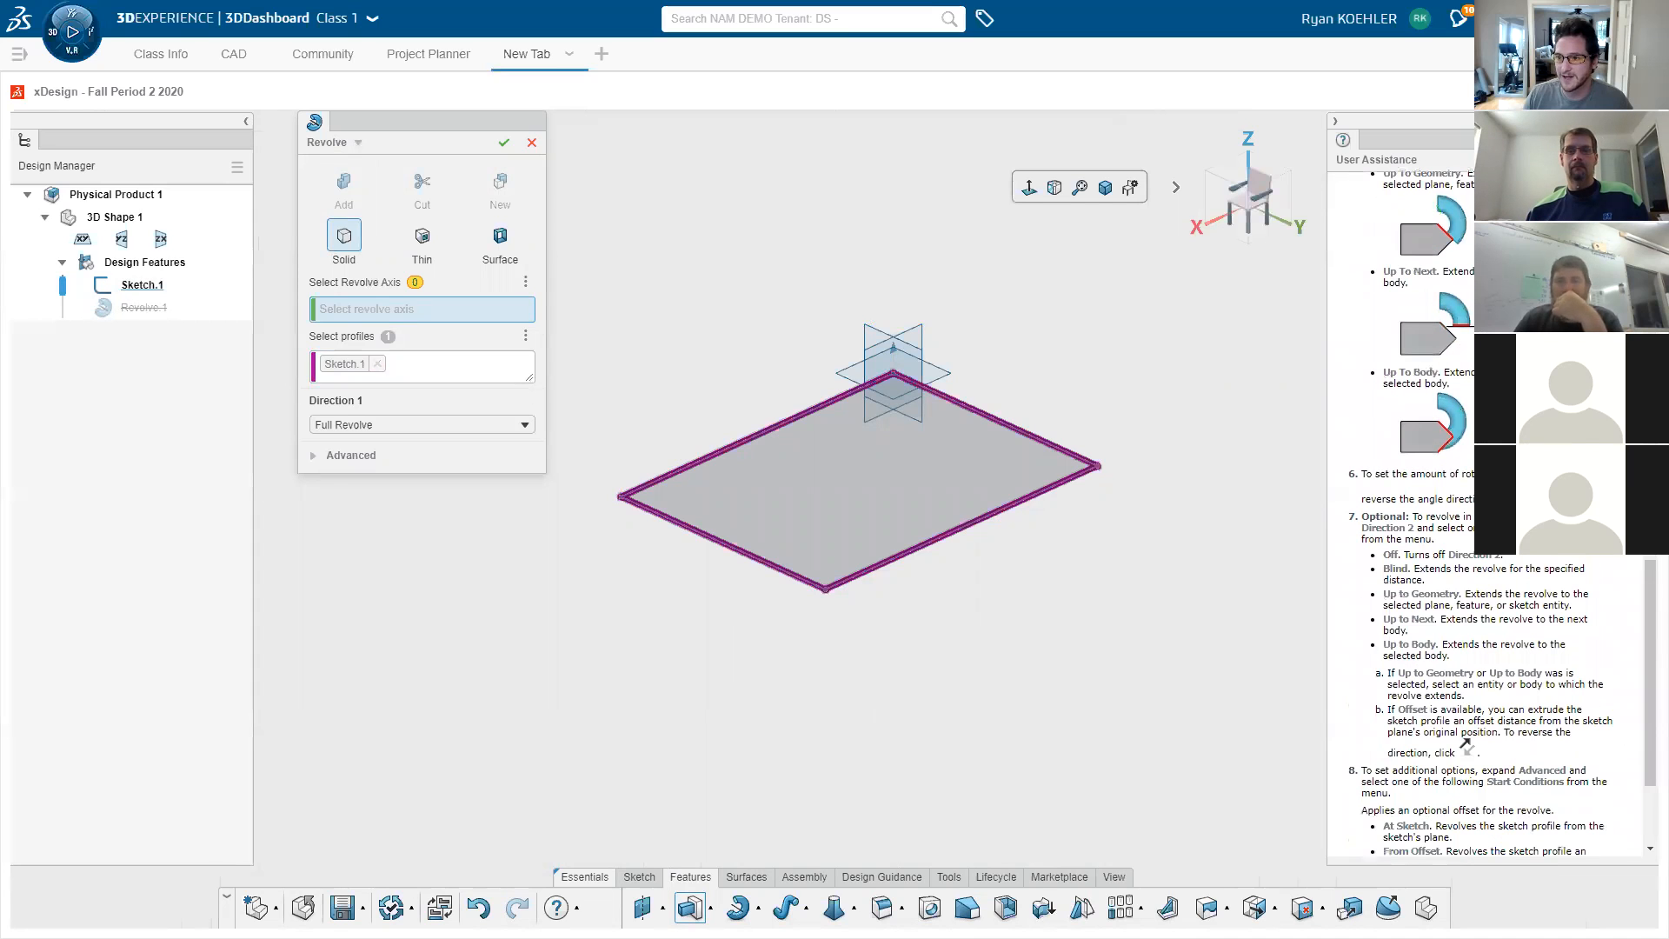
click(1643, 160)
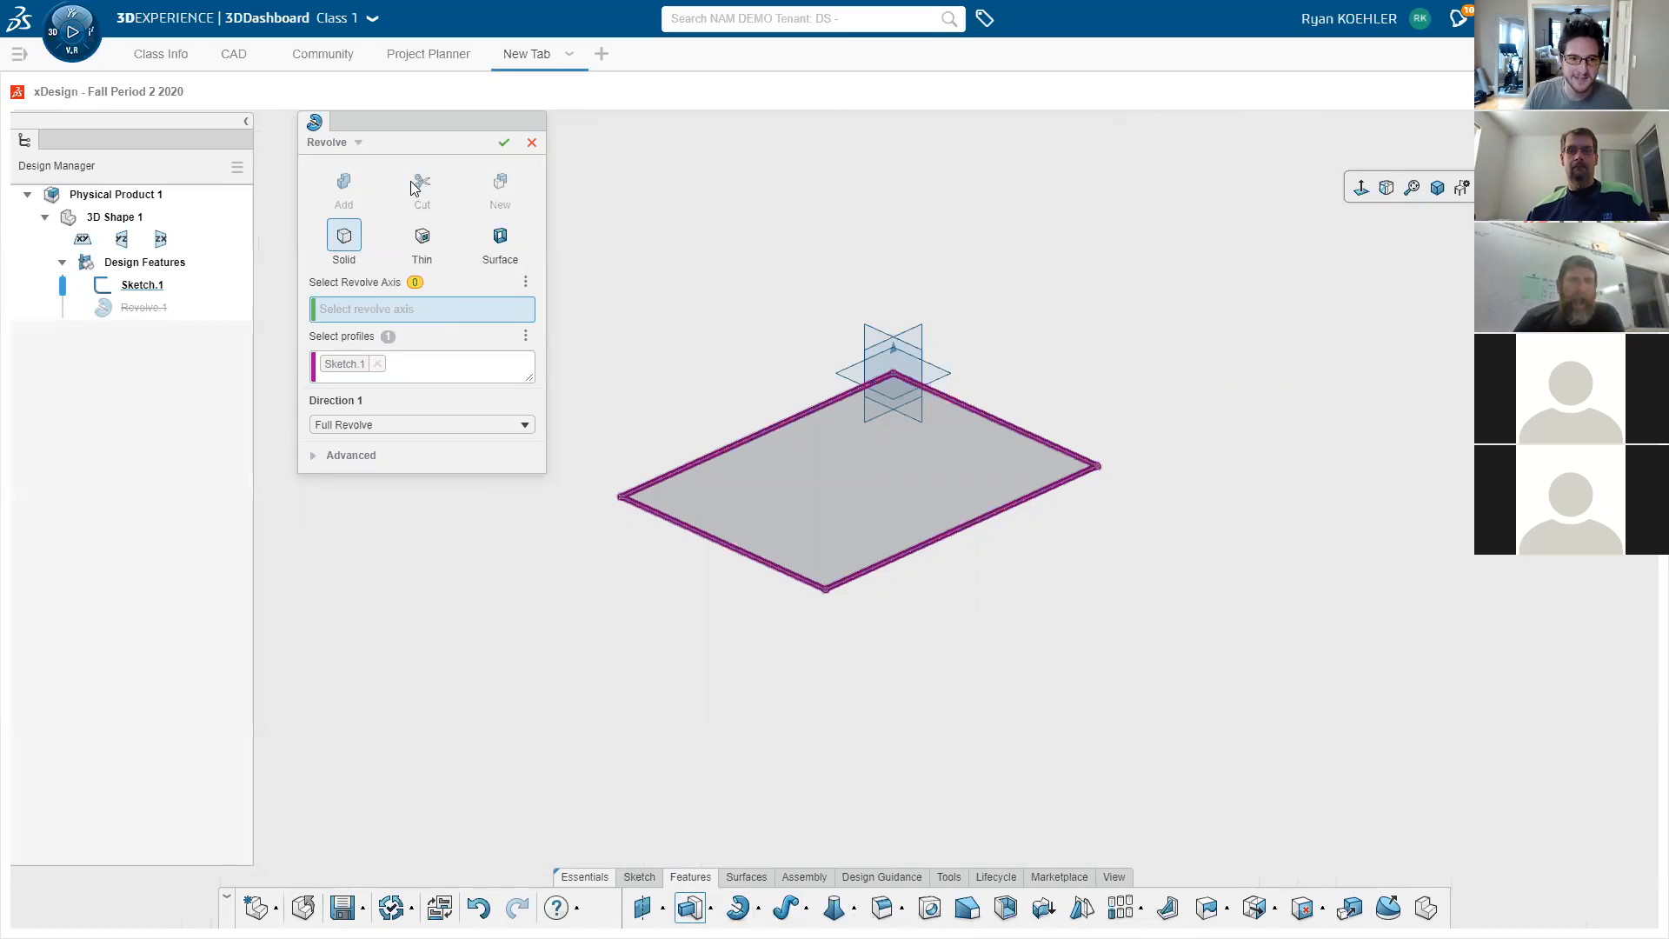
- Try Sweep, return to Extrude, and confirm the 35 mm block Extrude.1
click(358, 143)
click(498, 201)
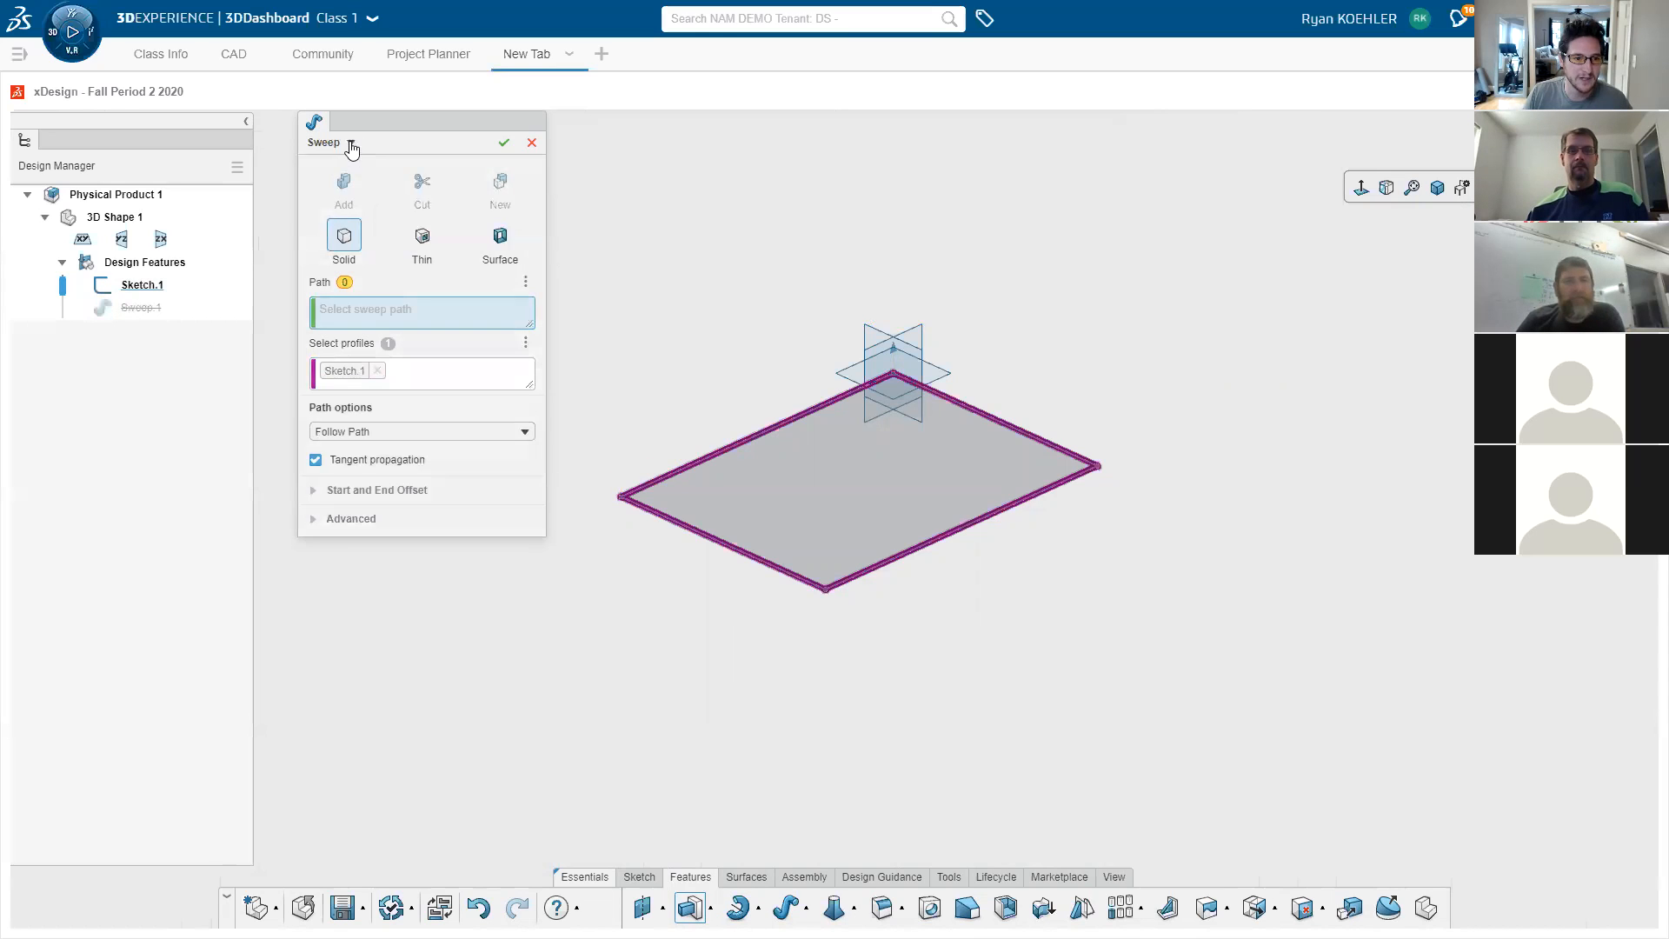
click(351, 143)
click(341, 184)
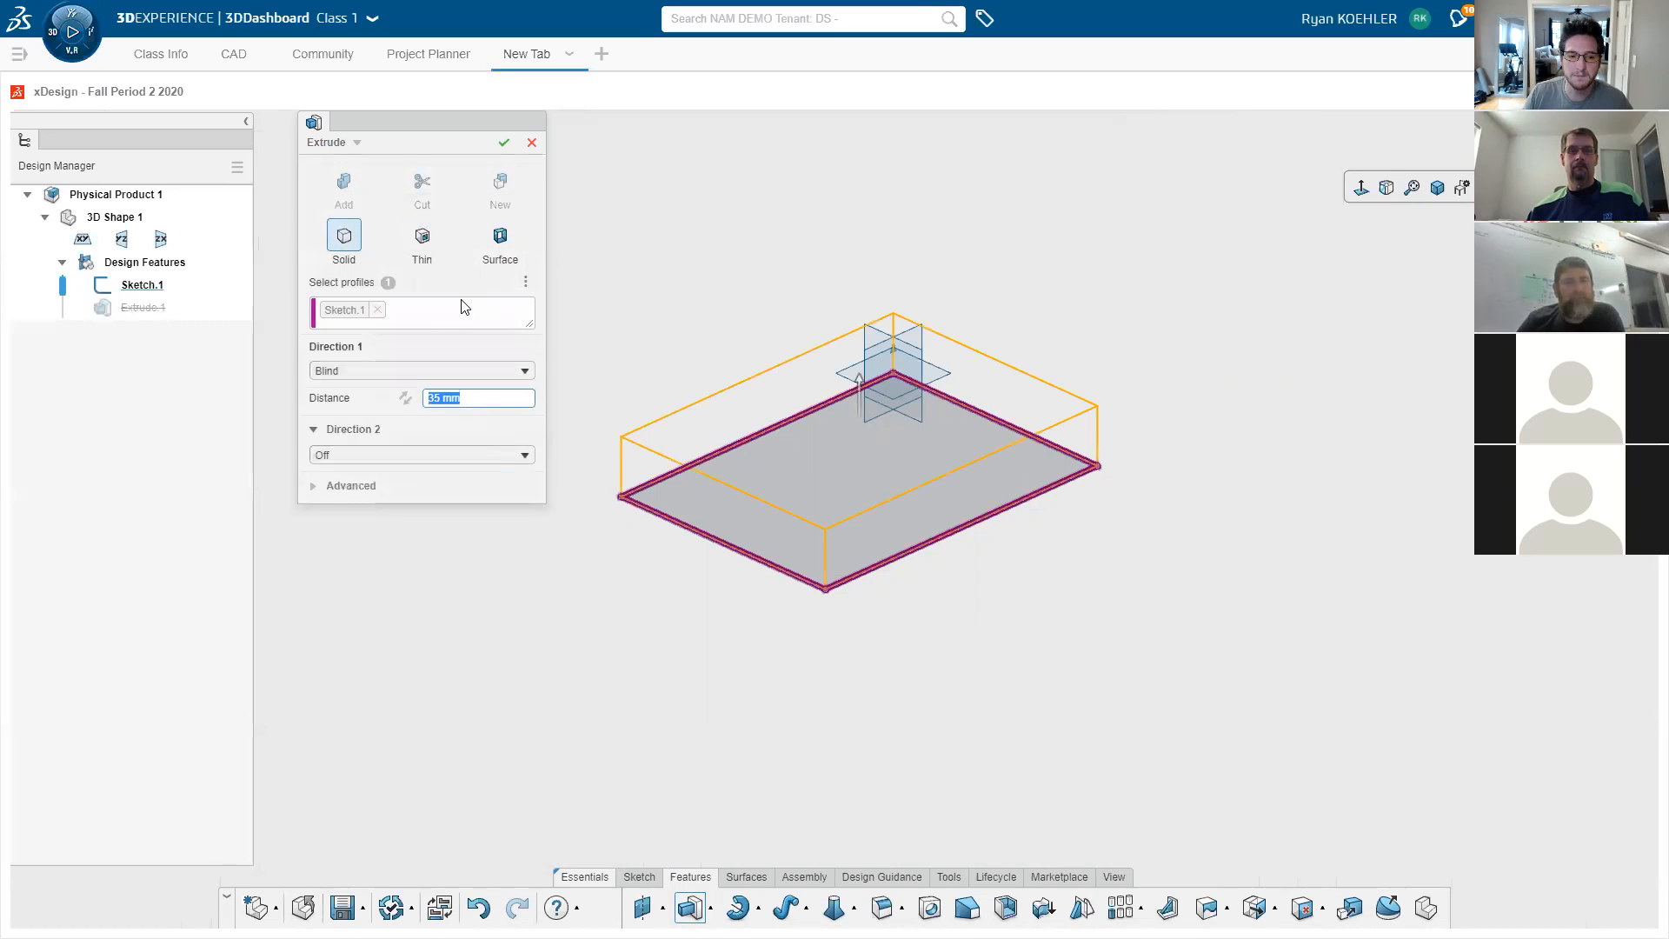
click(504, 143)
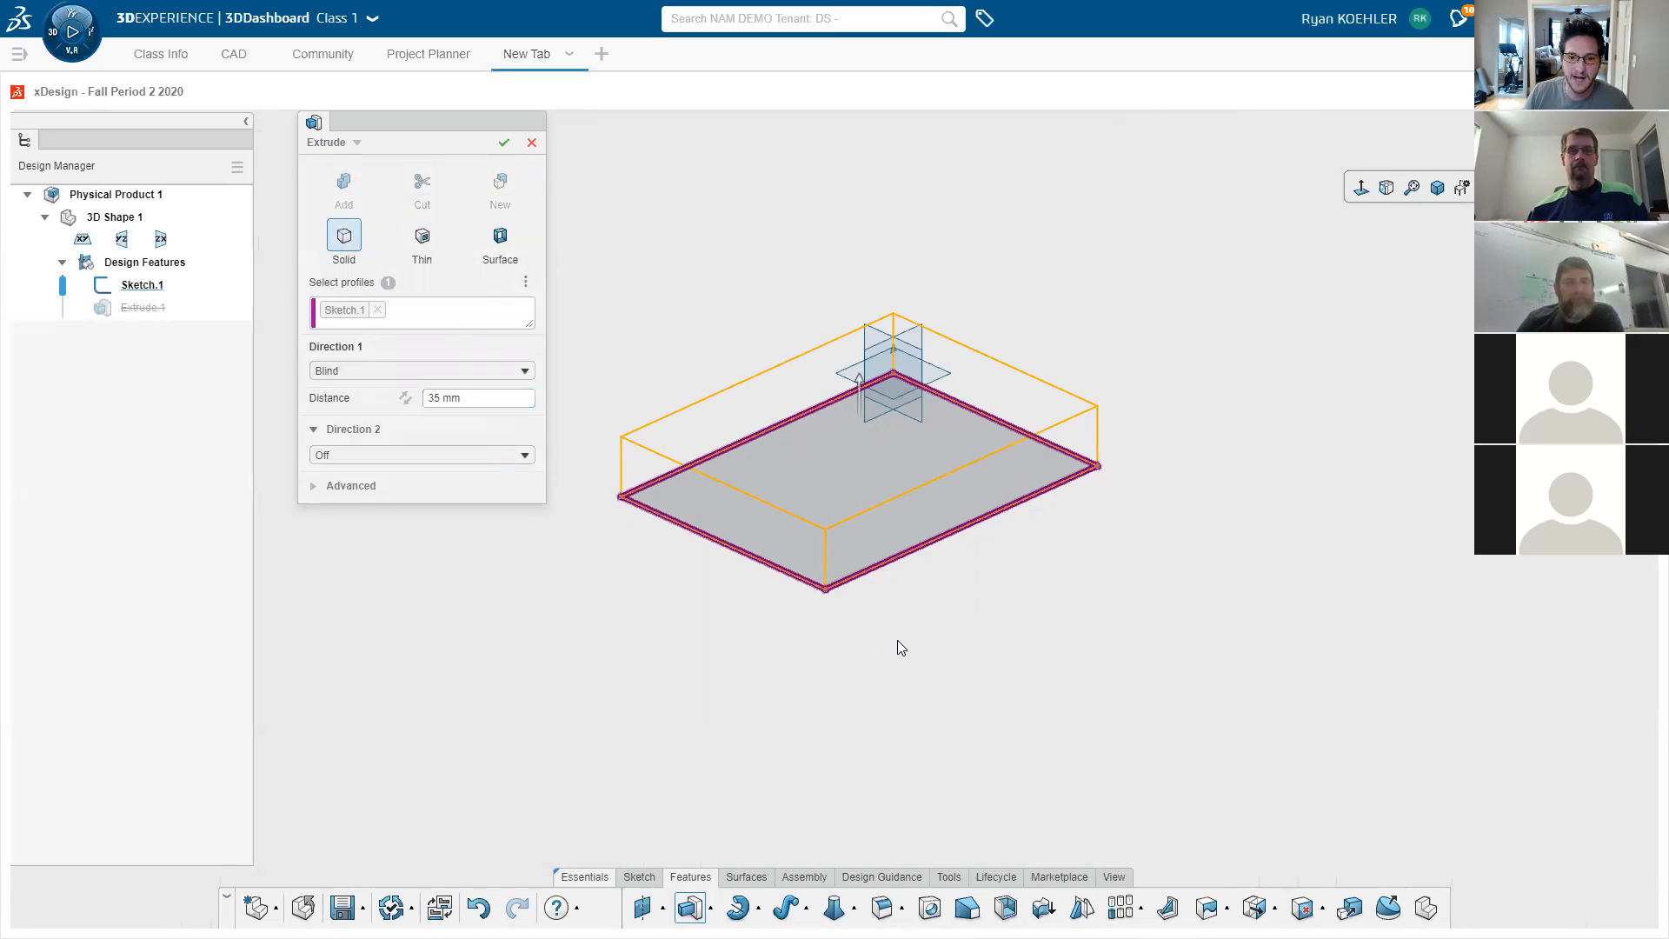
- Sketch a circle near the centre of the block's top face
click(885, 457)
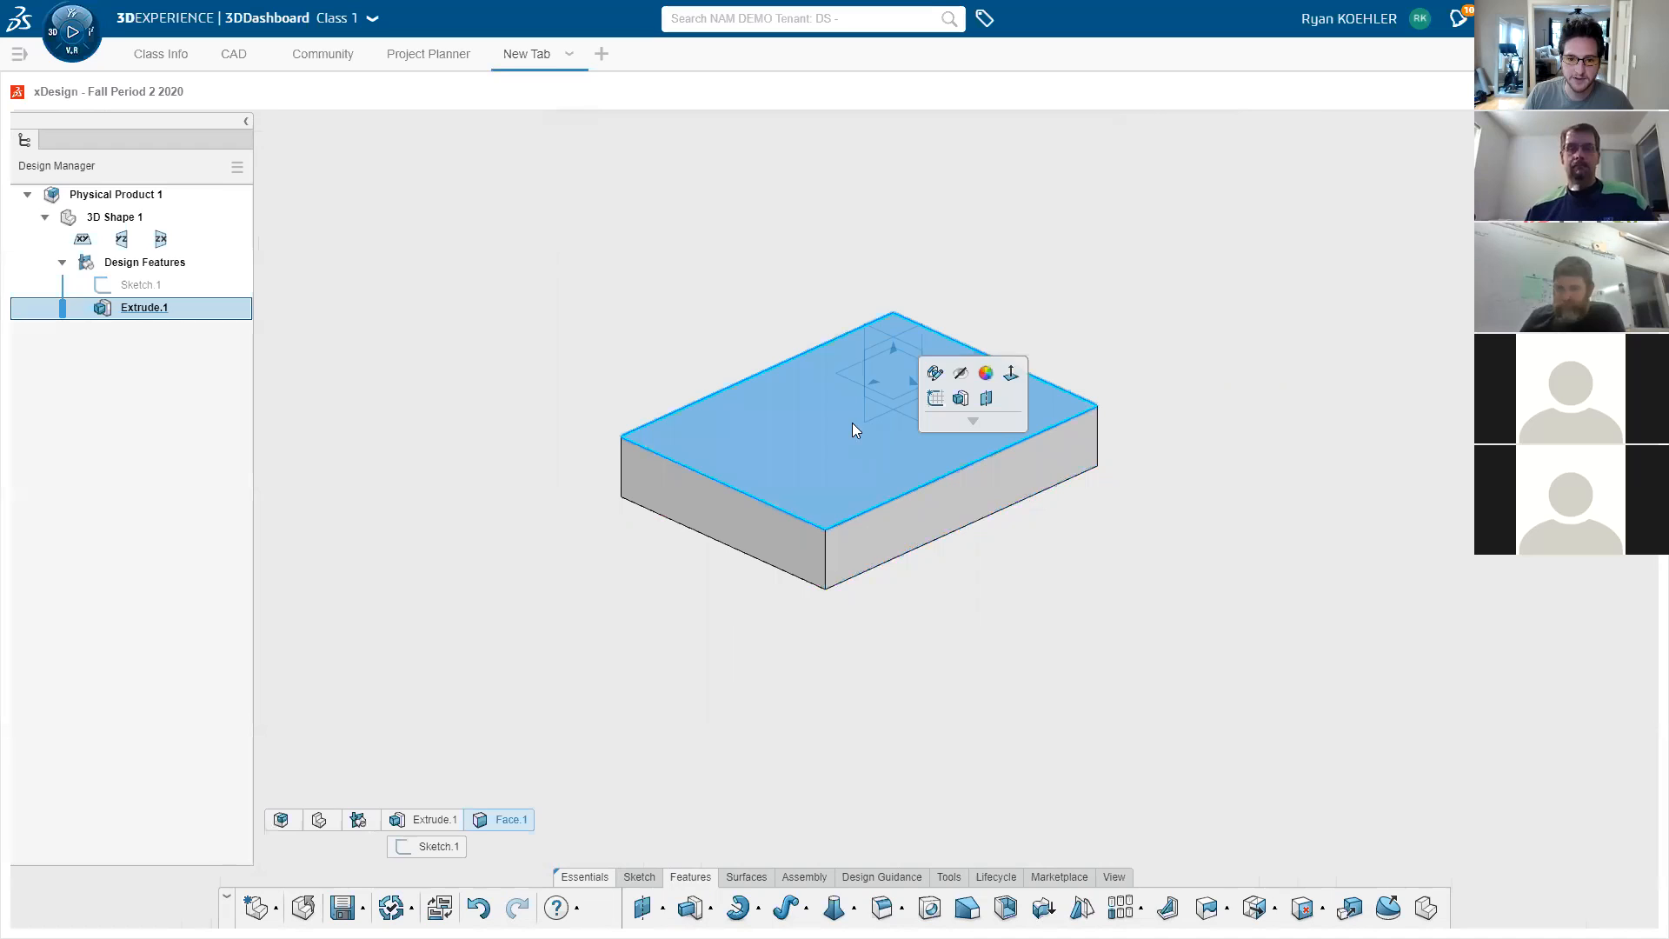
click(937, 396)
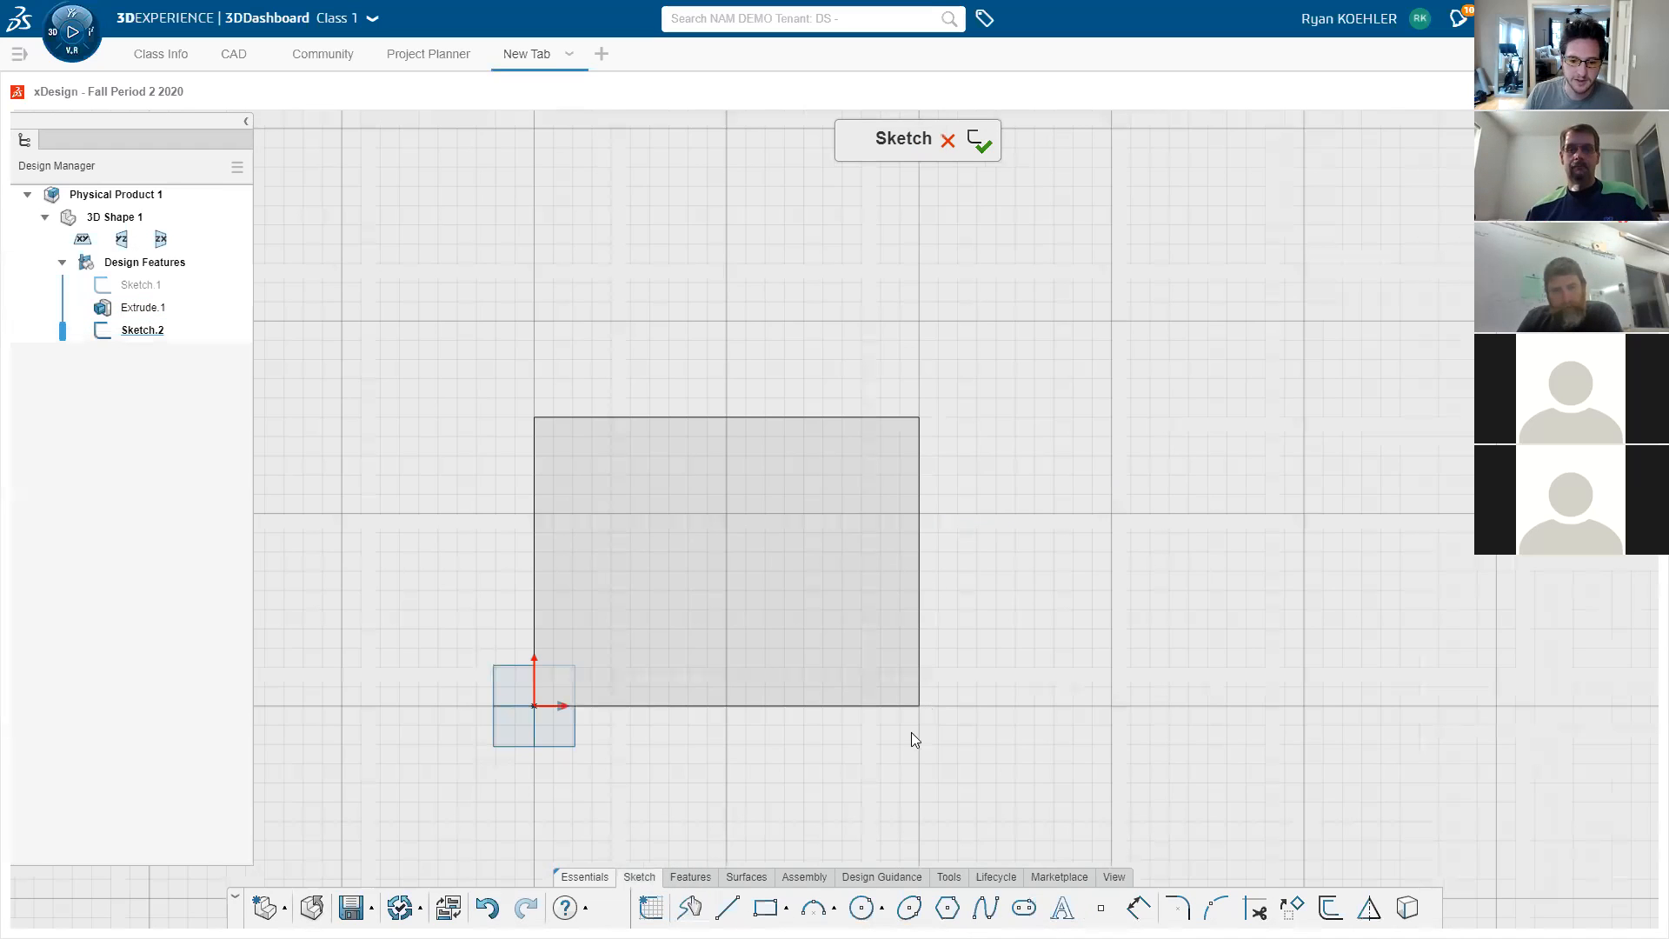
right_click(1080, 538)
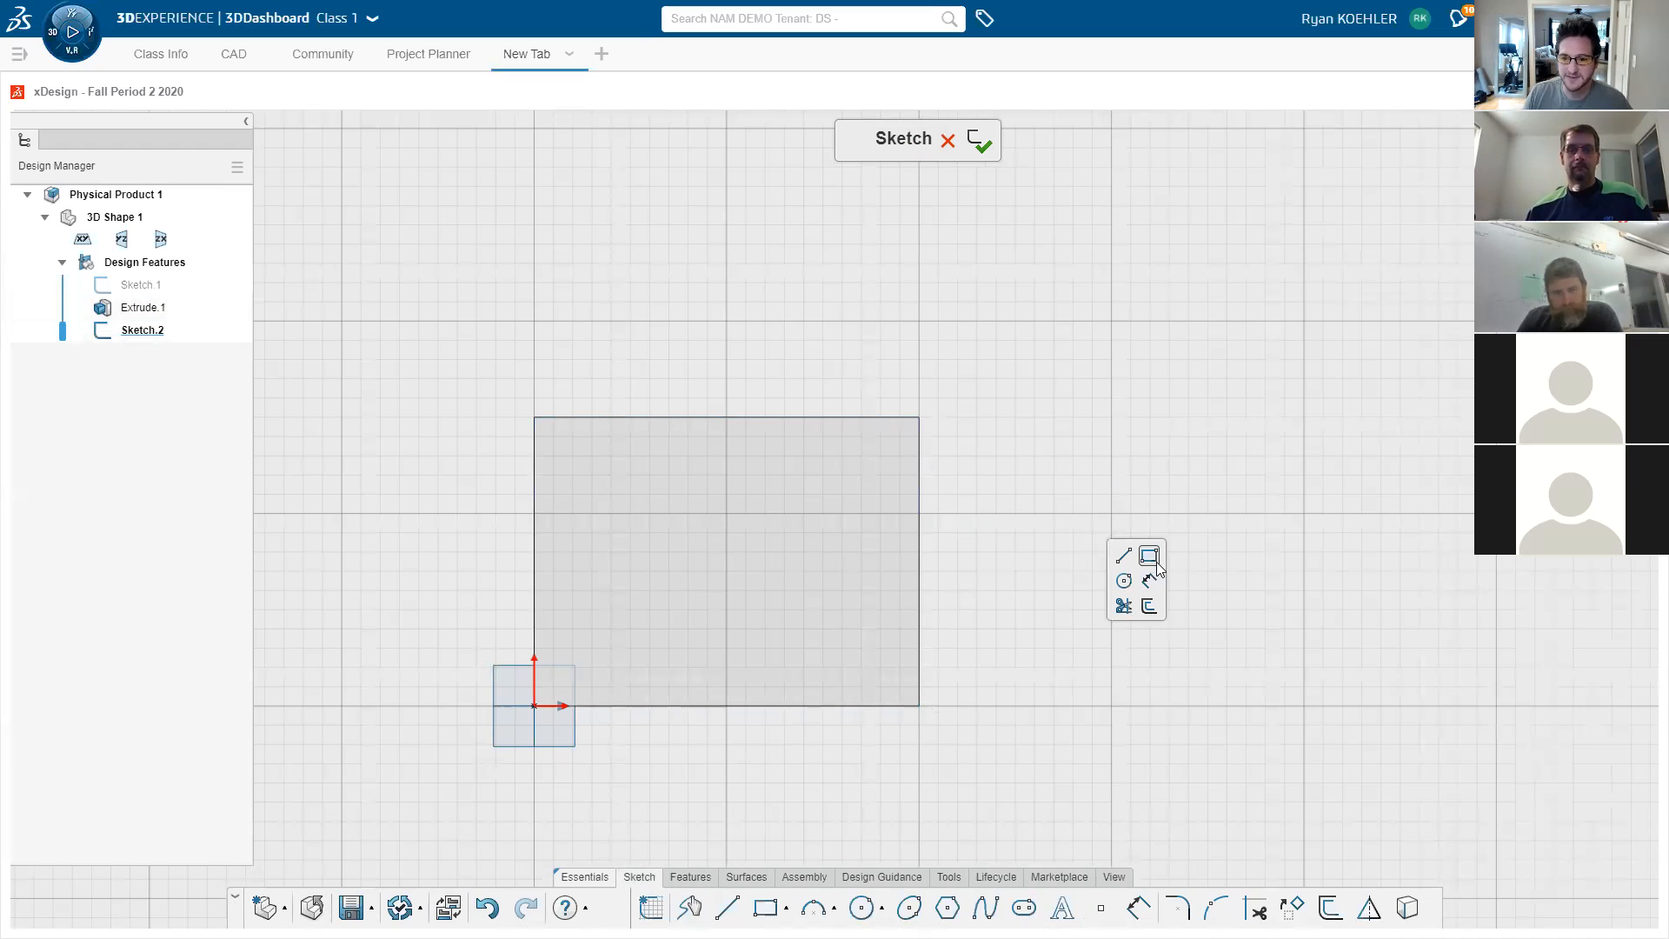
click(1124, 581)
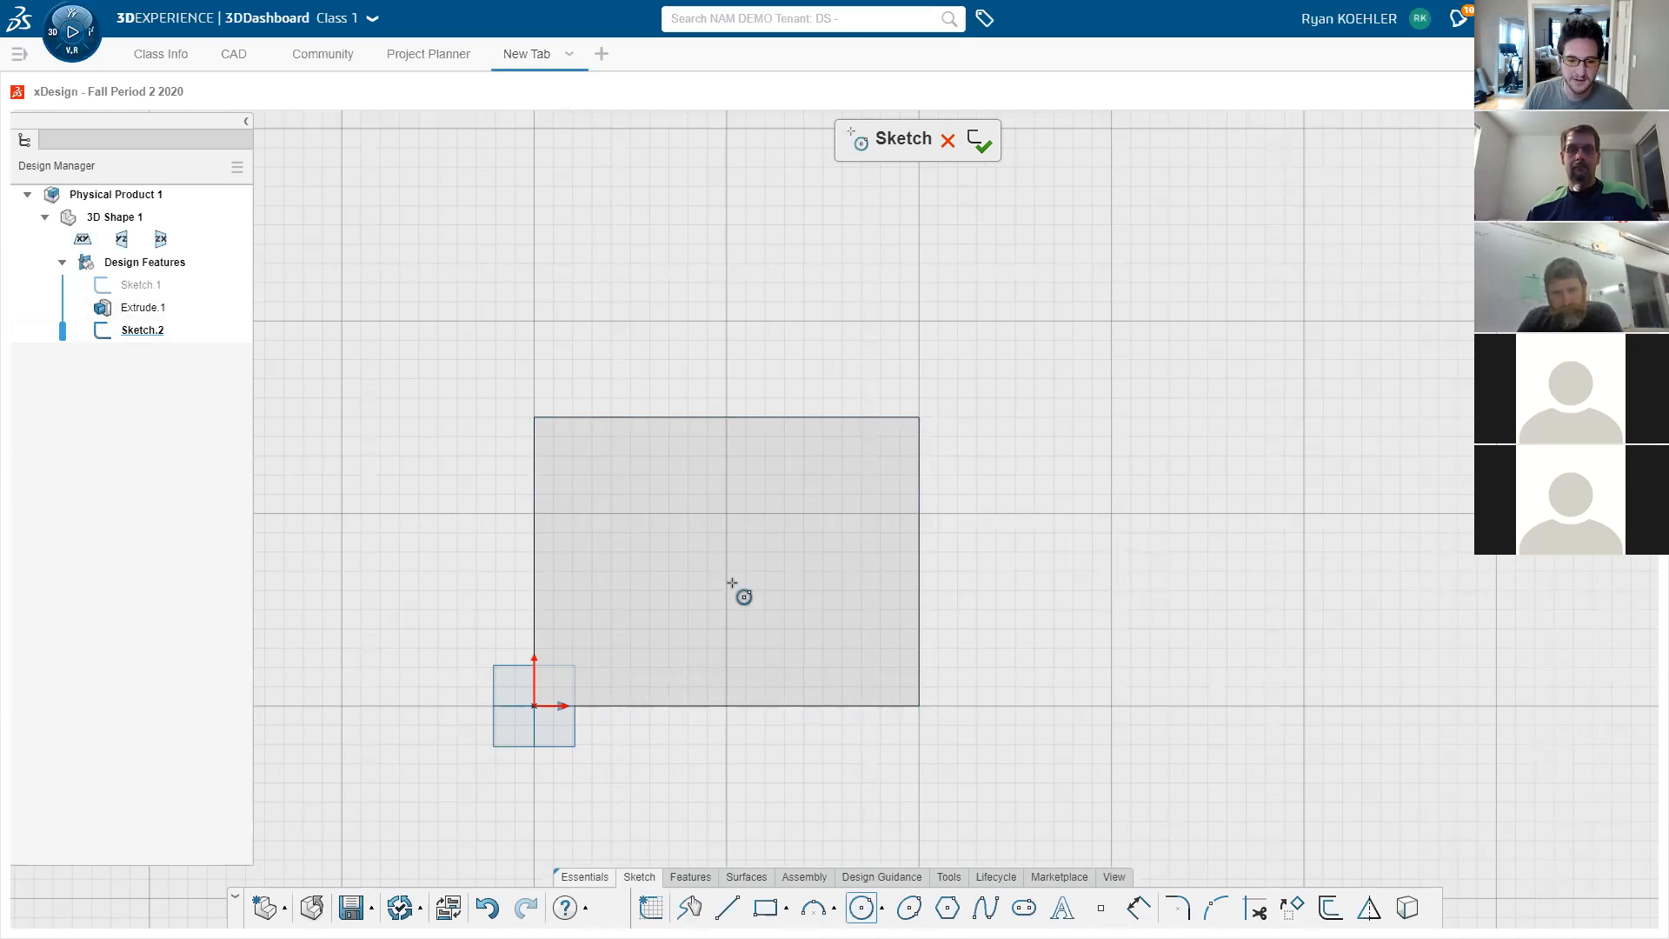
click(725, 574)
click(791, 648)
key(Escape)
- Start an extrude of the circle sketch and orbit to view it edge-on
click(690, 876)
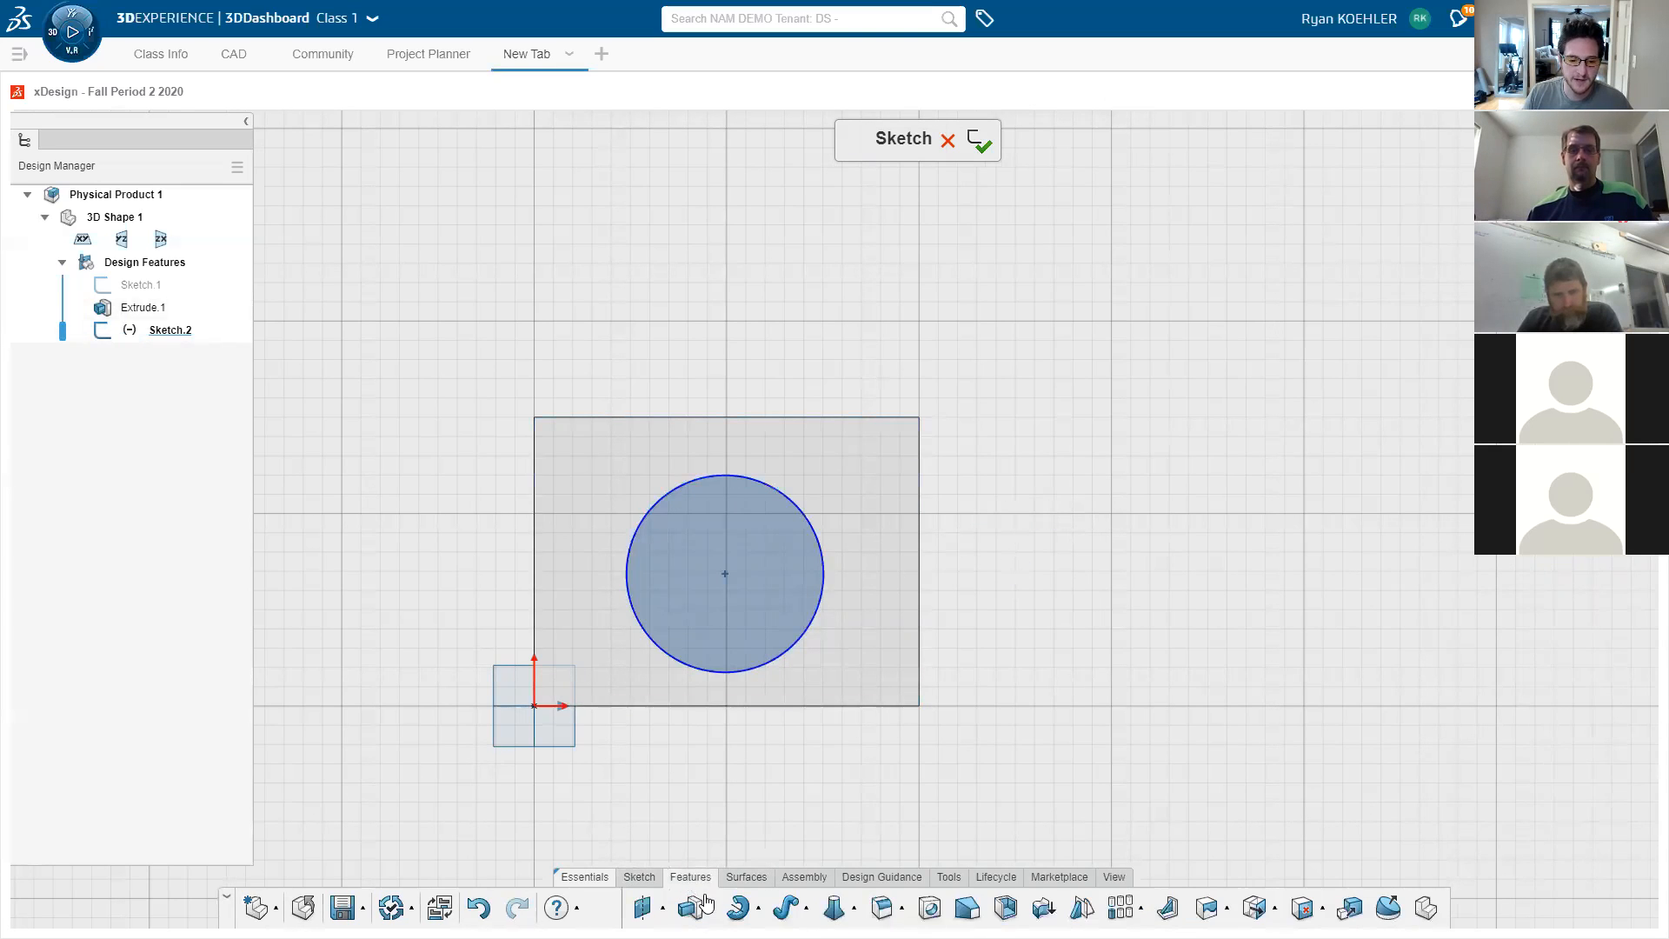
click(690, 907)
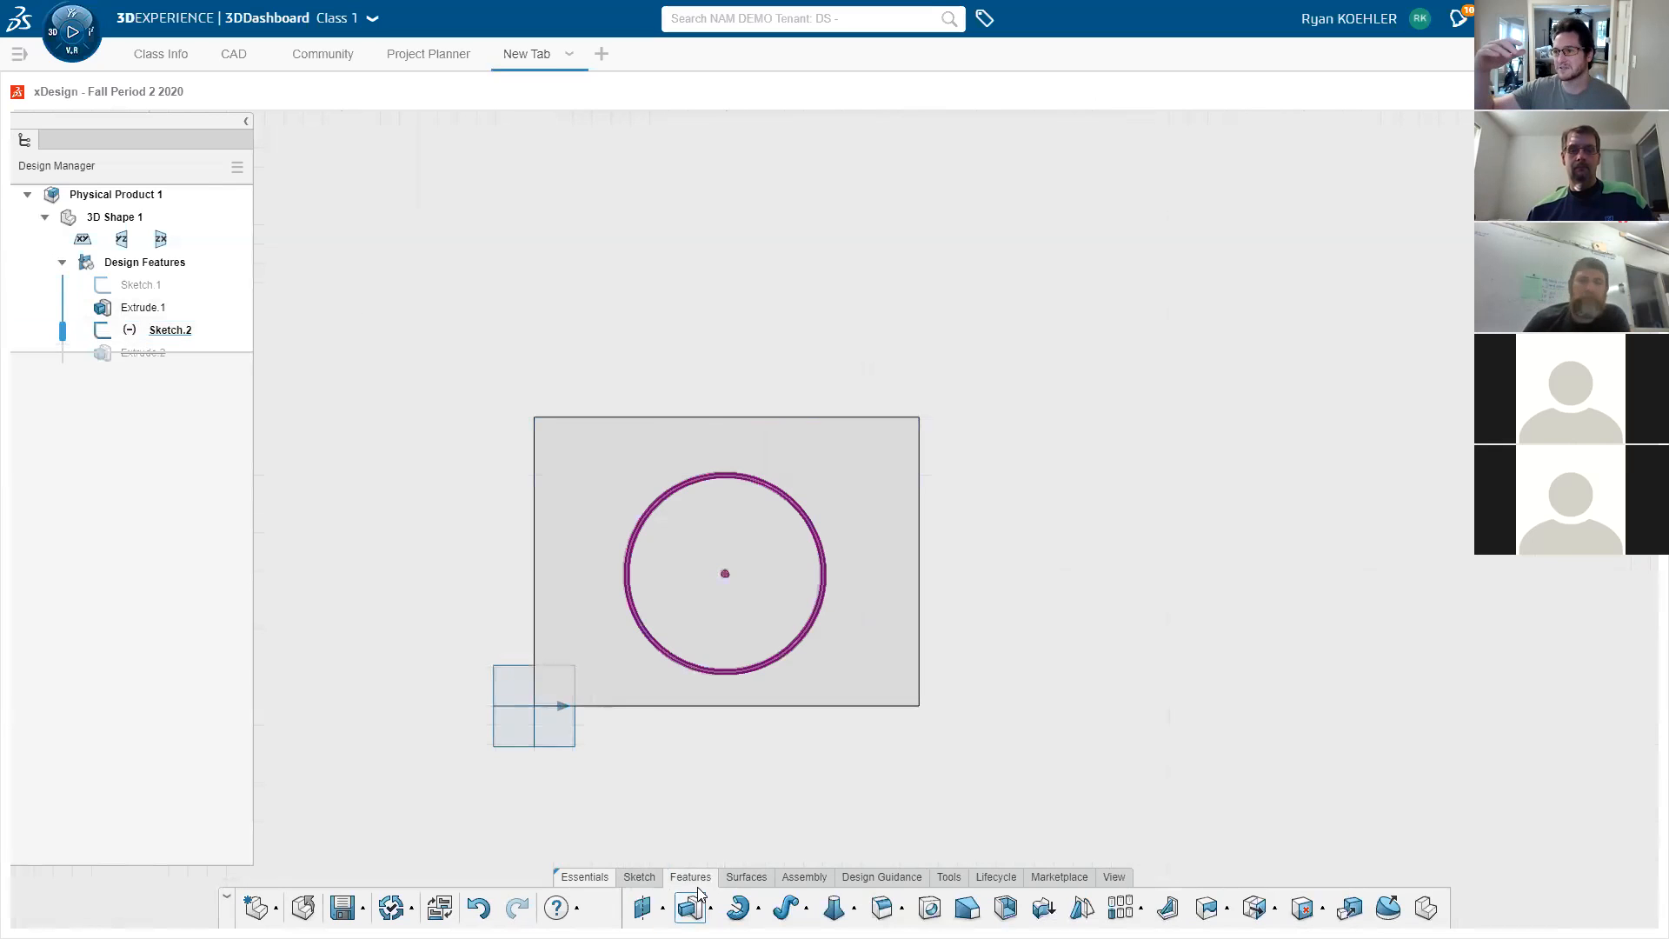
middle_drag(756, 853, 962, 421)
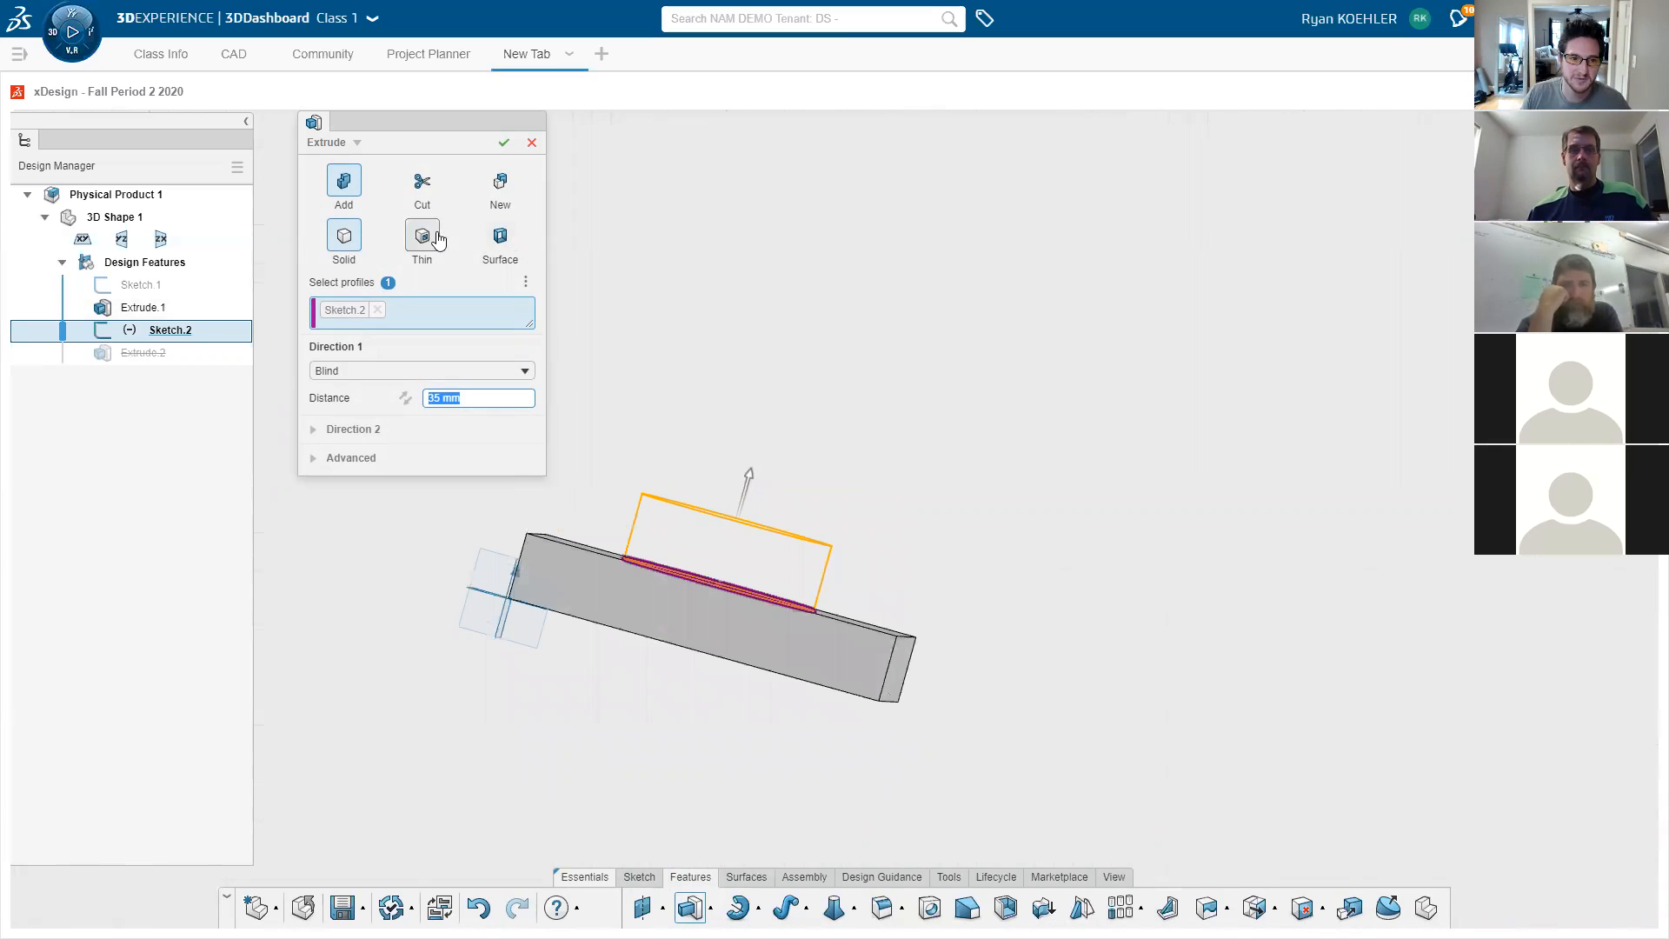
- Turn the extrude into a cut and inspect its preview from top, isometric and underside views
click(422, 204)
middle_drag(805, 462, 789, 539)
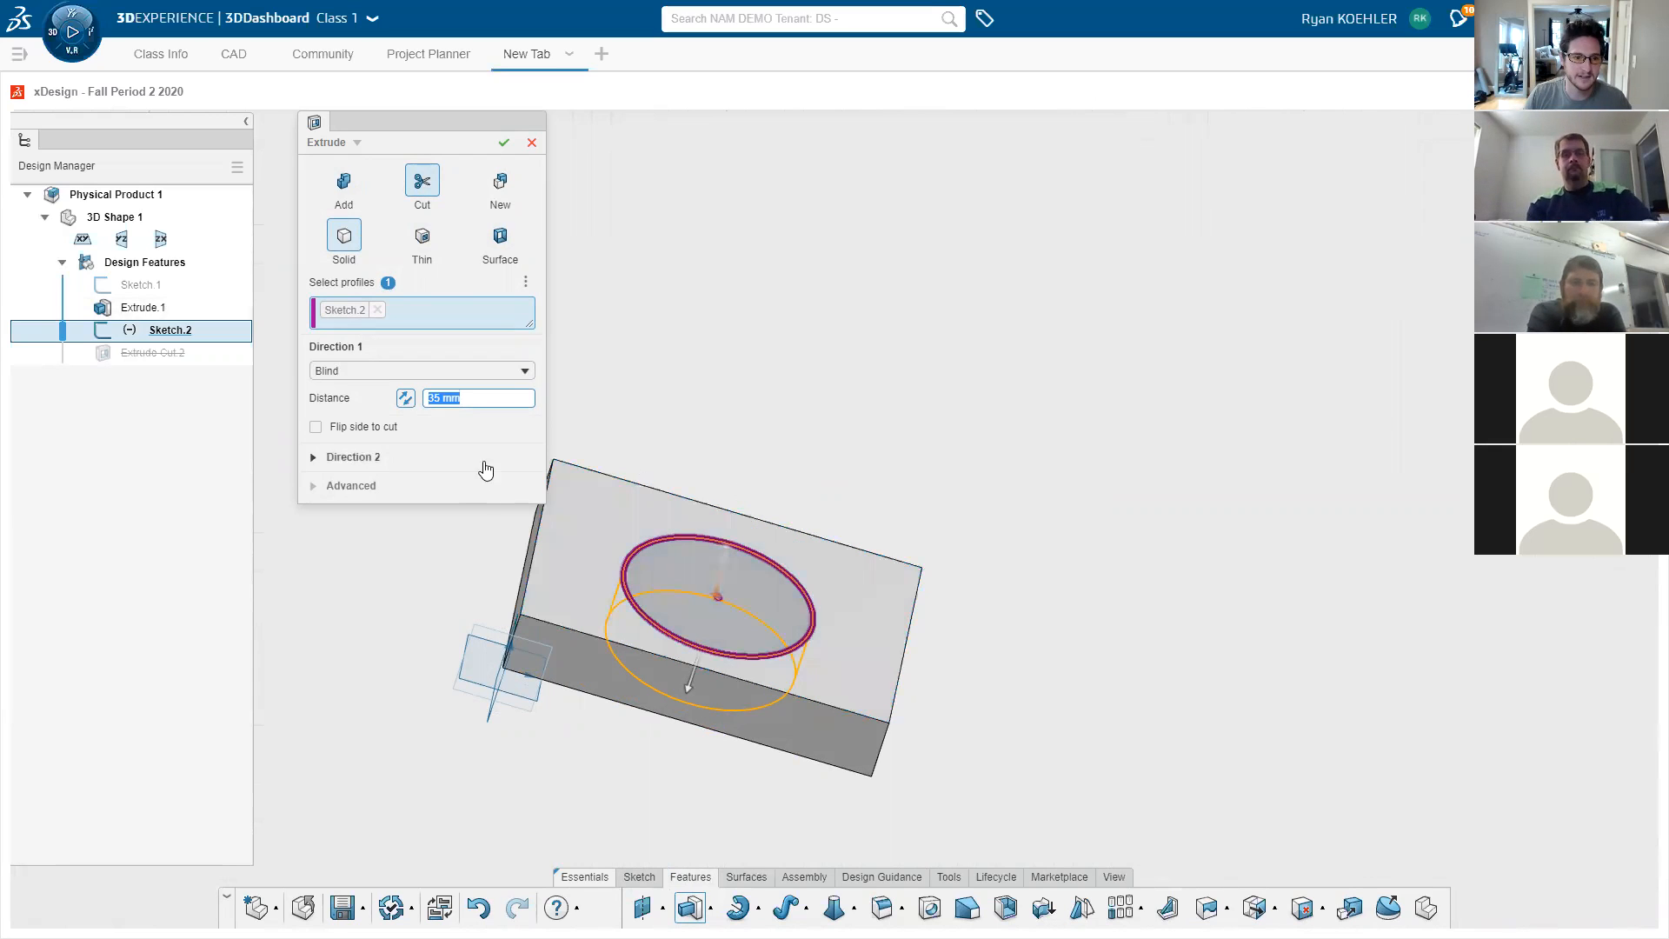
middle_drag(902, 475, 1017, 403)
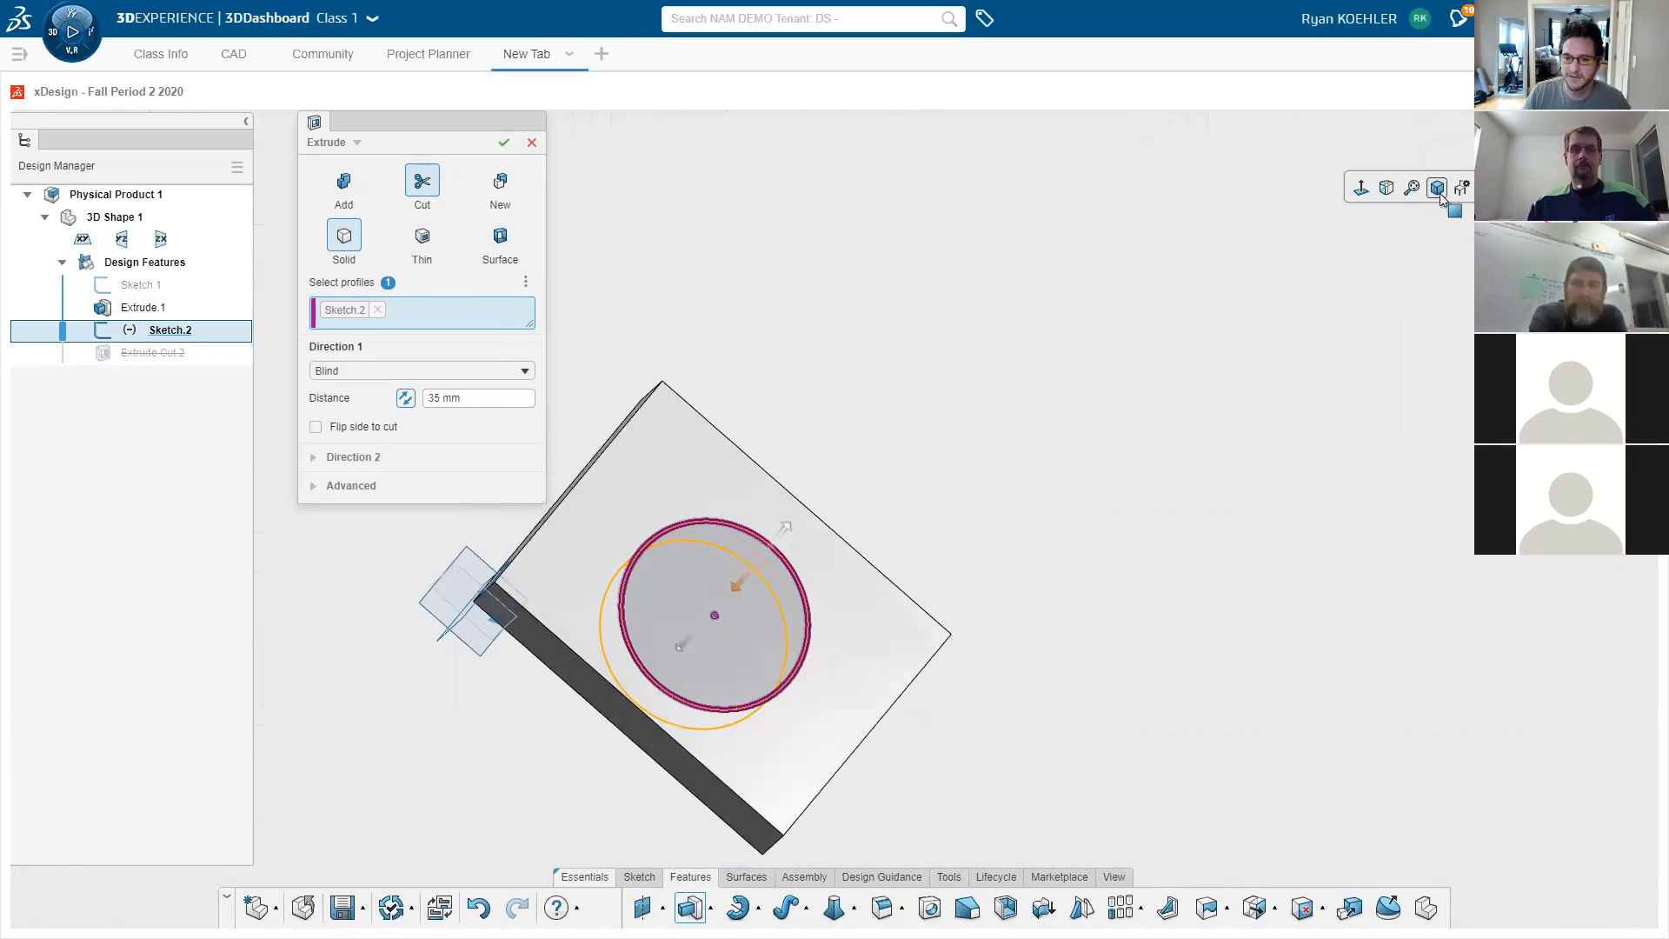
click(1437, 187)
key(space)
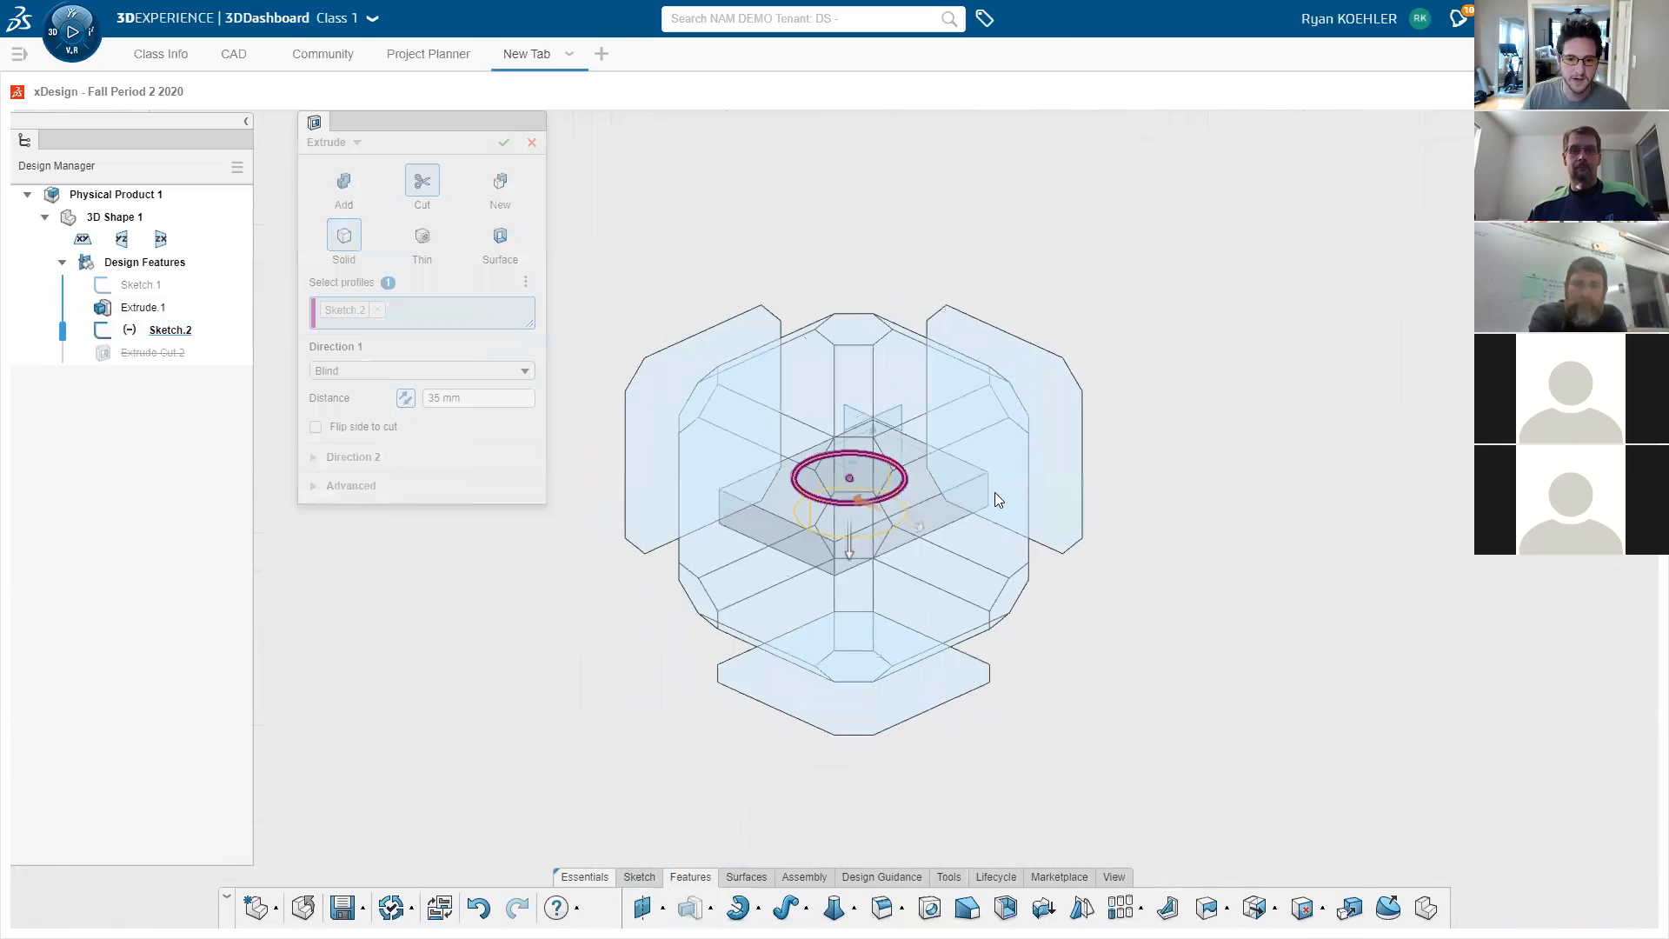
click(863, 408)
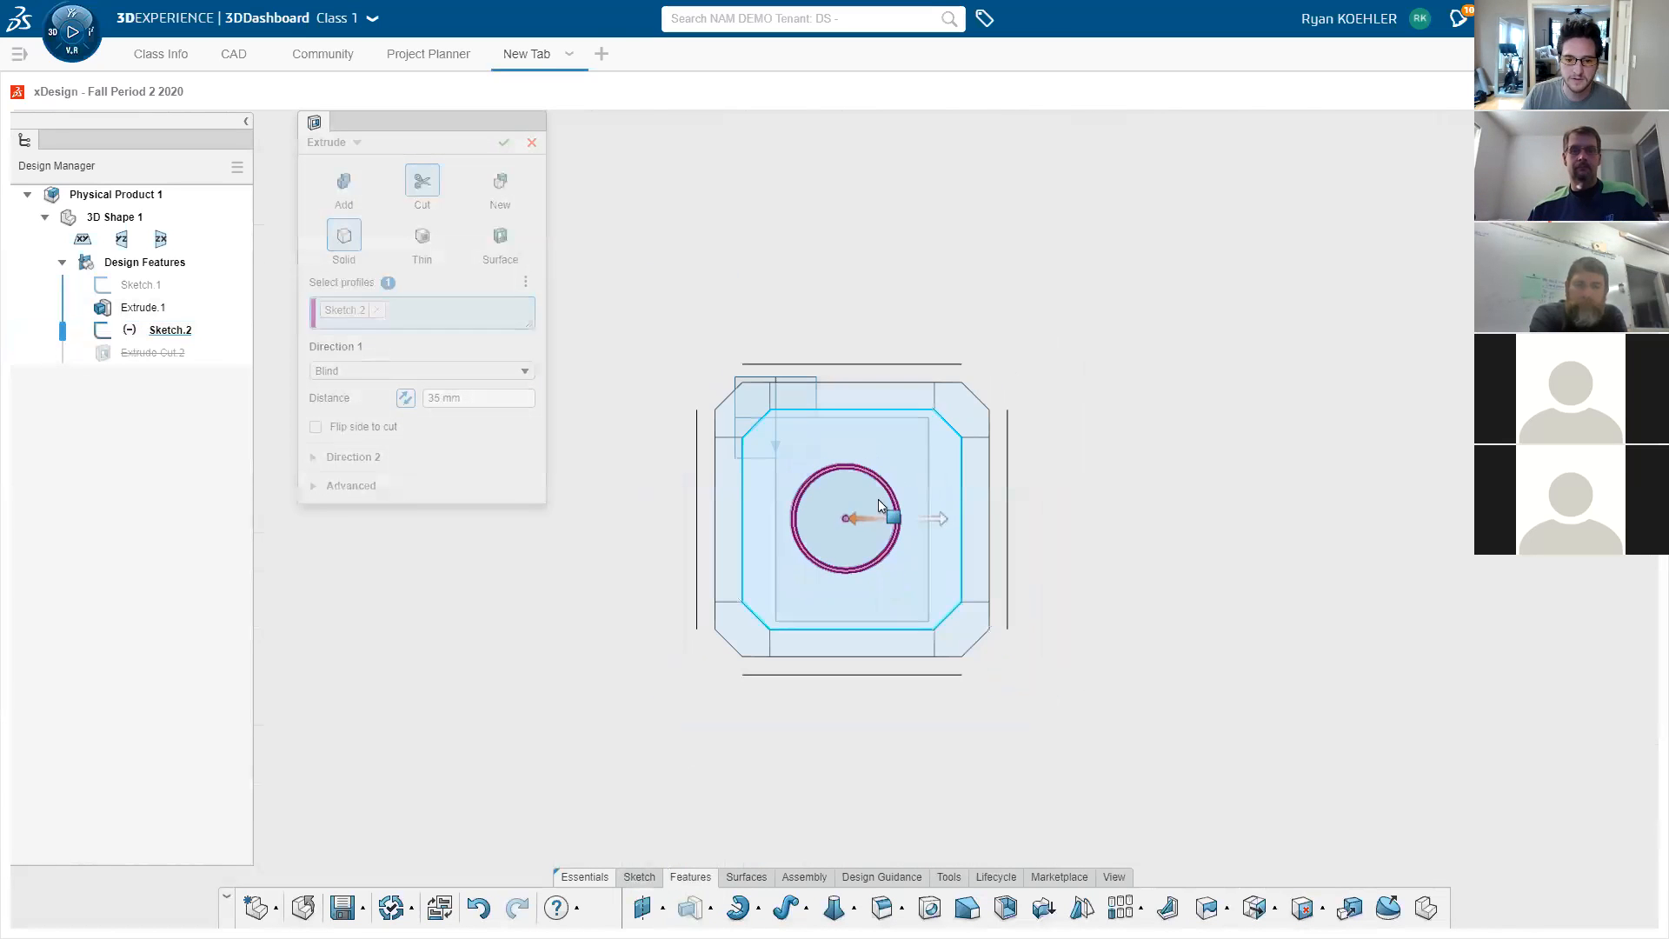
click(957, 634)
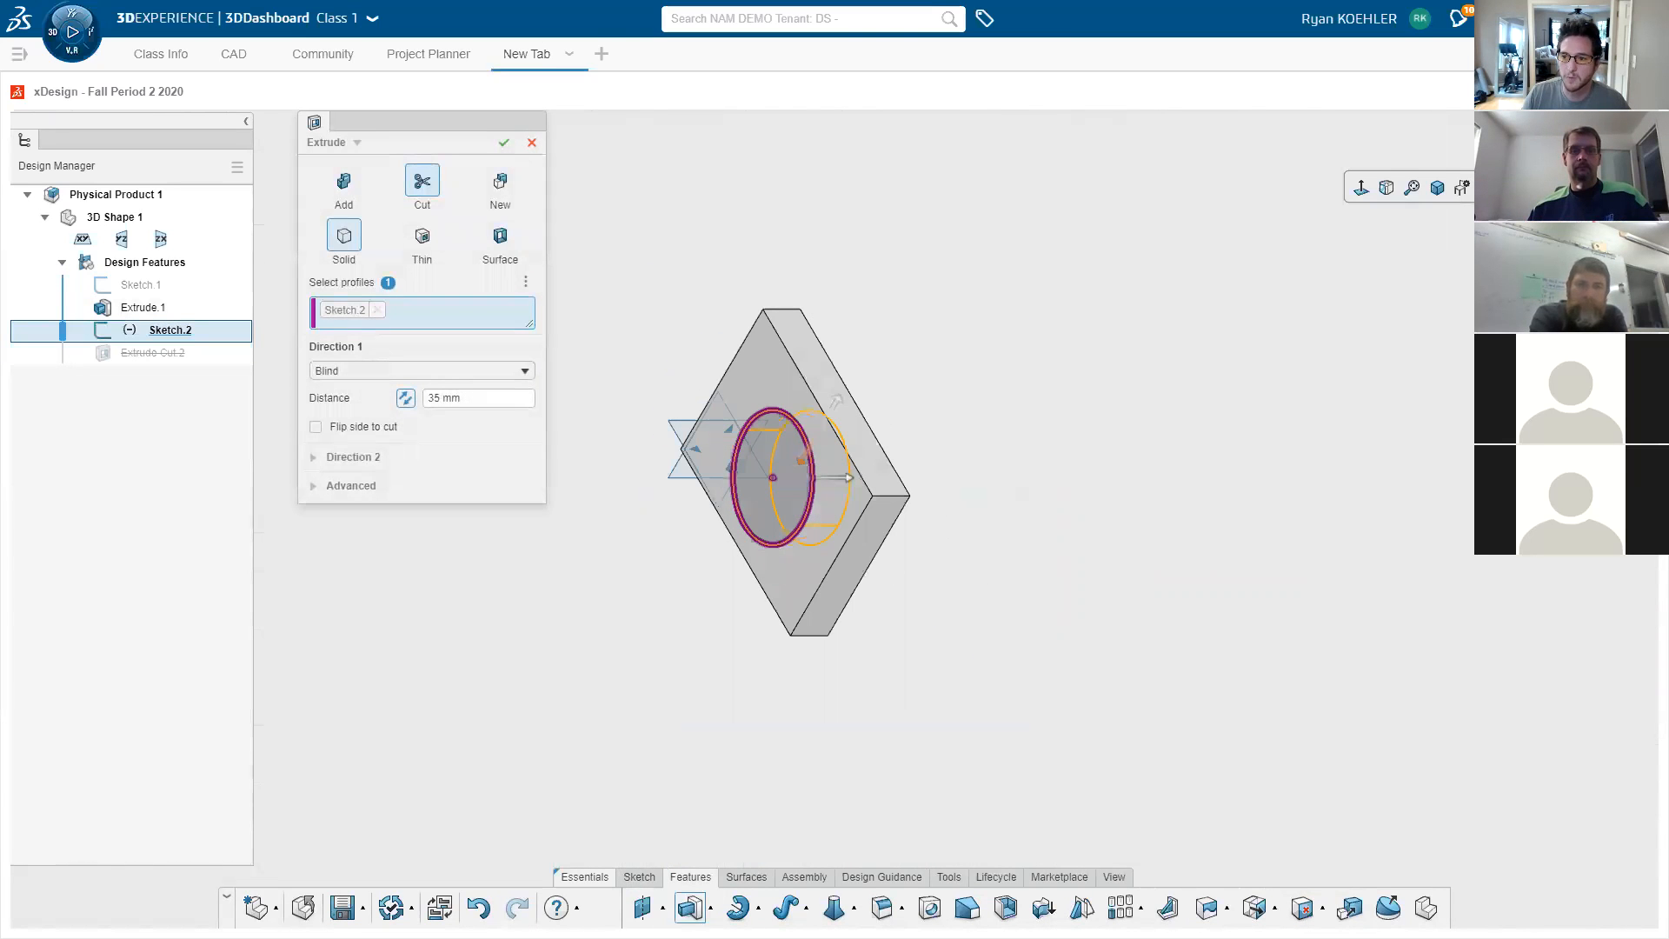
click(1432, 194)
middle_drag(848, 513, 989, 516)
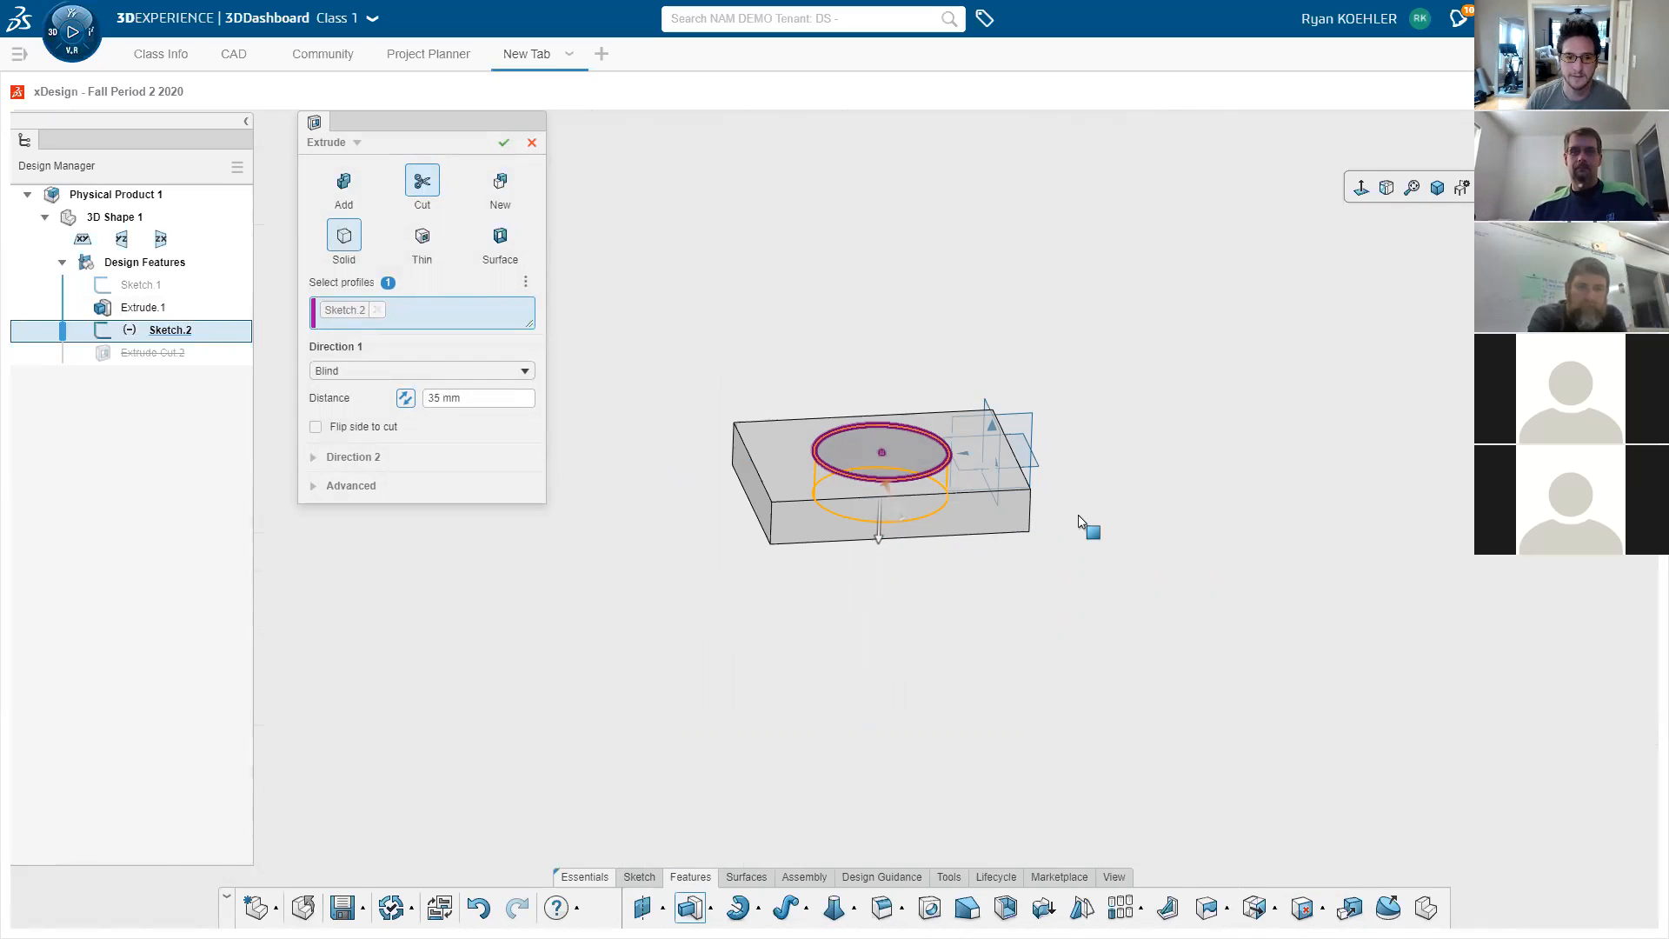
- Set the cut to Through All Both and confirm it as a hole
click(469, 372)
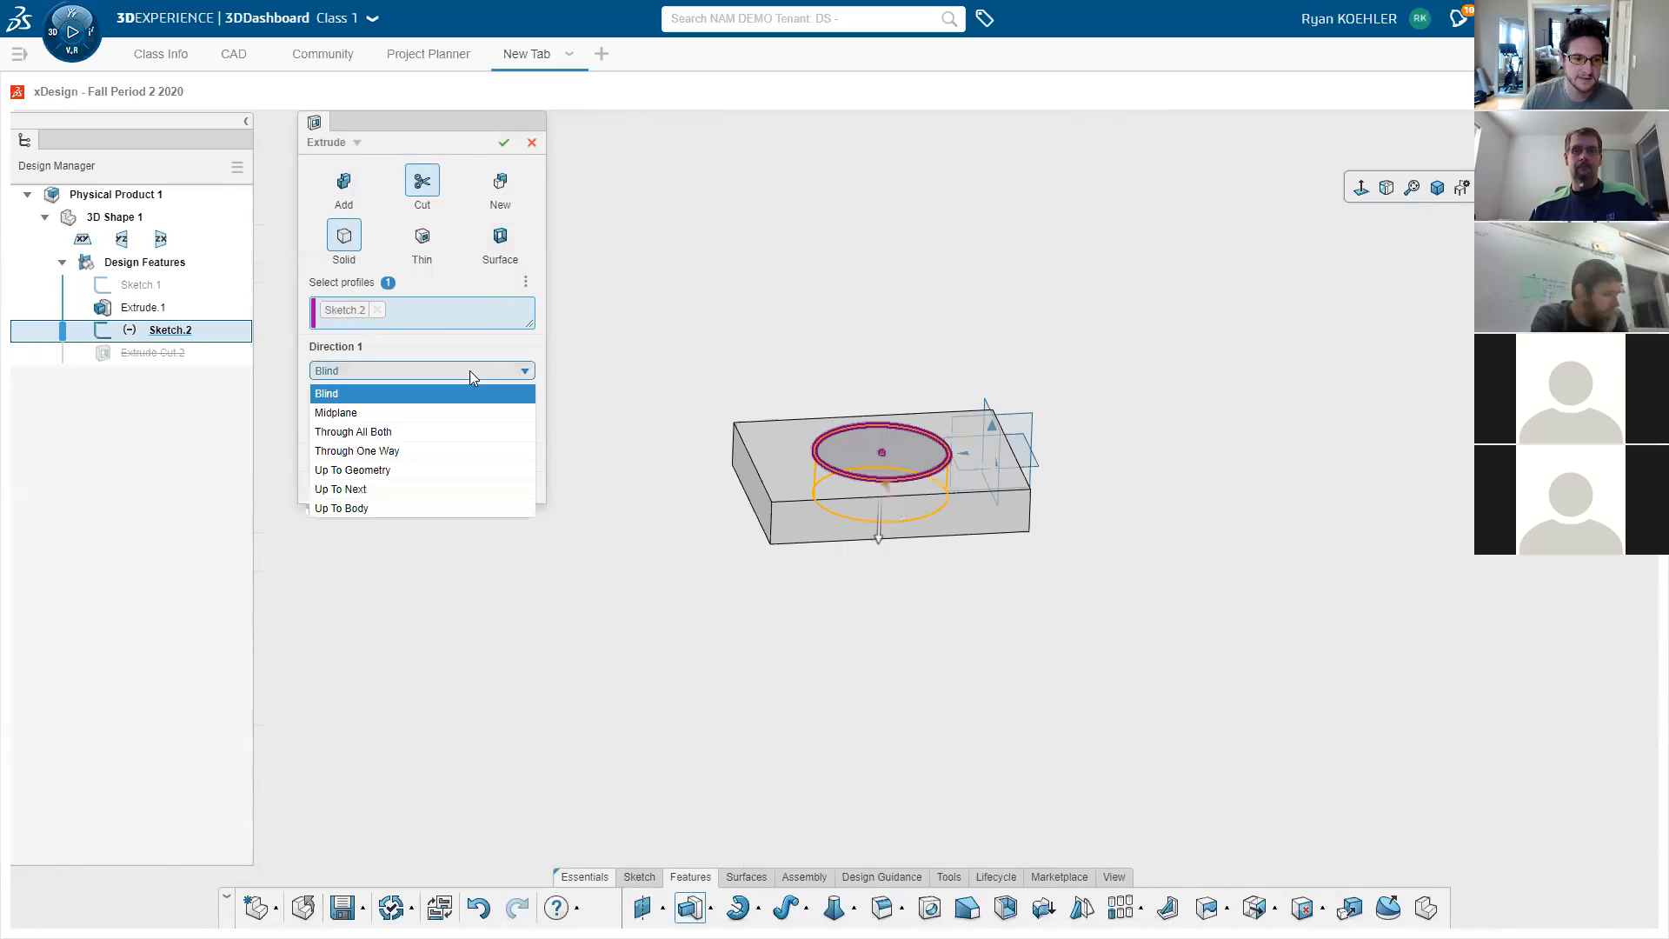
click(439, 432)
click(503, 142)
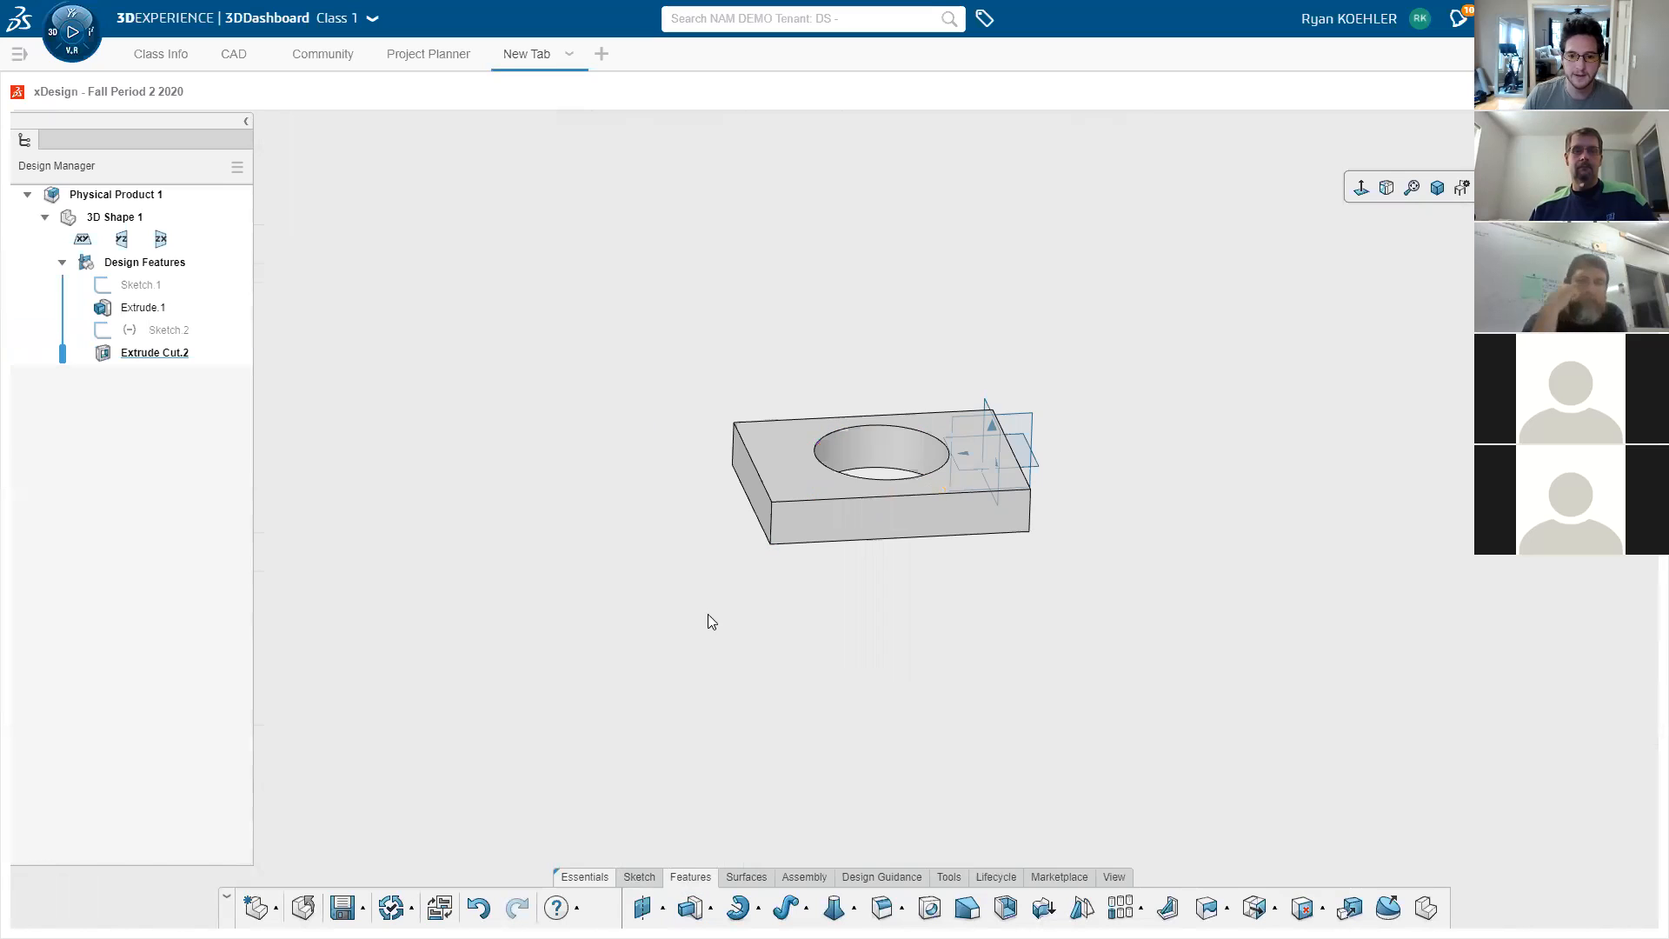
middle_drag(689, 622, 790, 640)
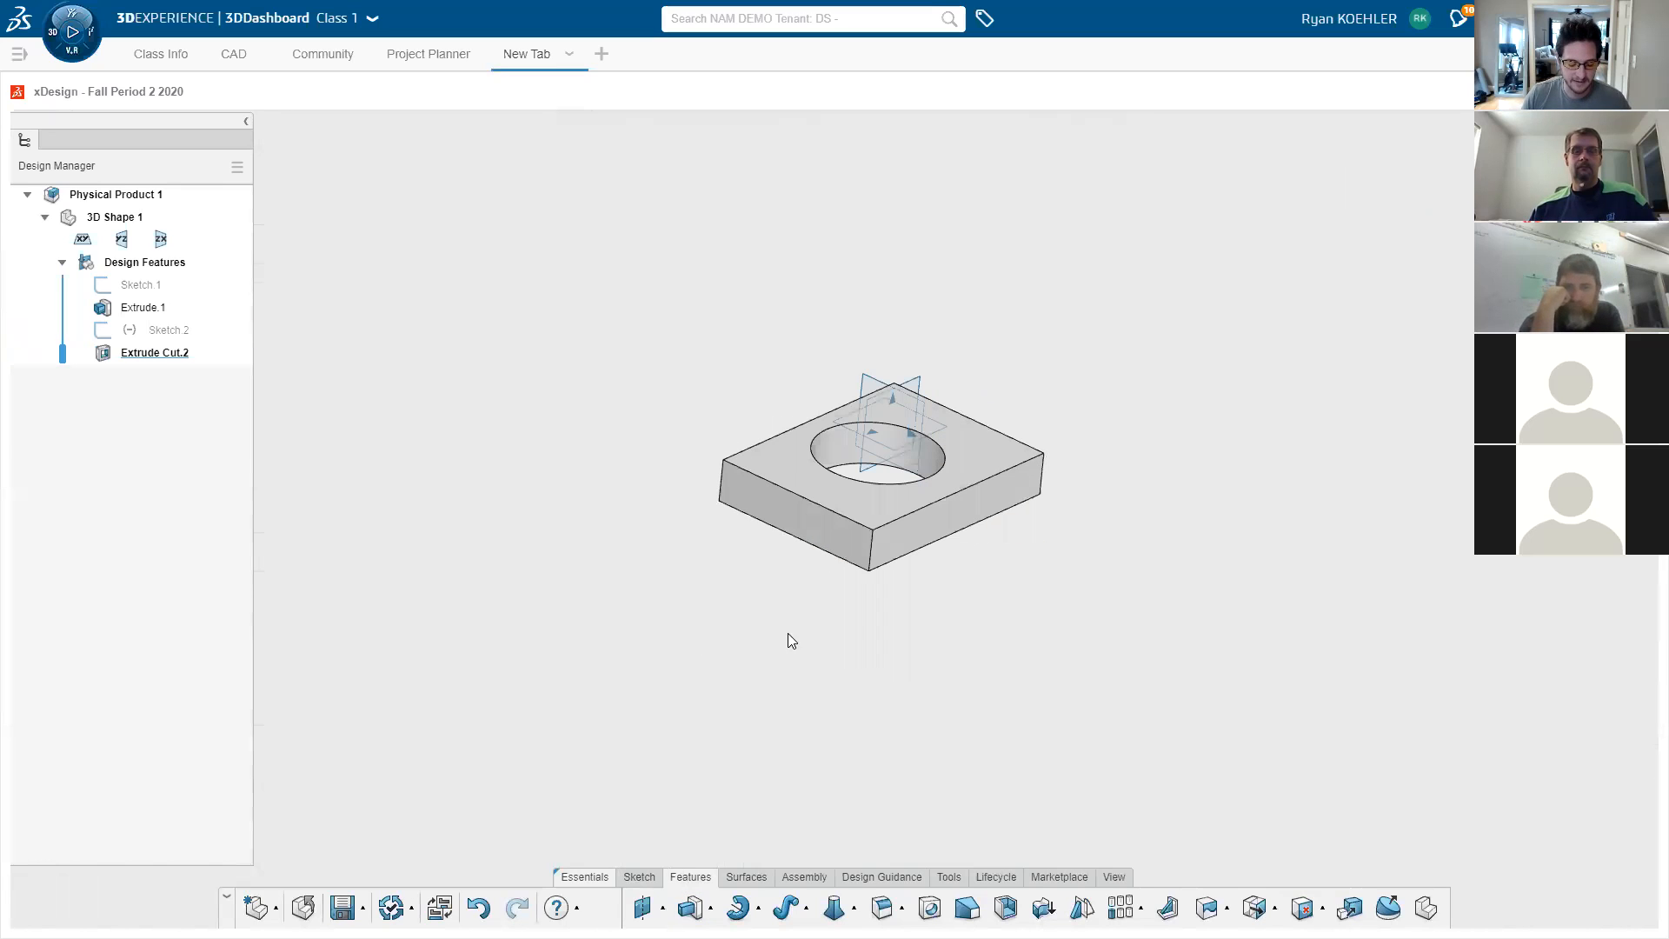
- Save the 200 by 150 block with its round through-hole
click(343, 907)
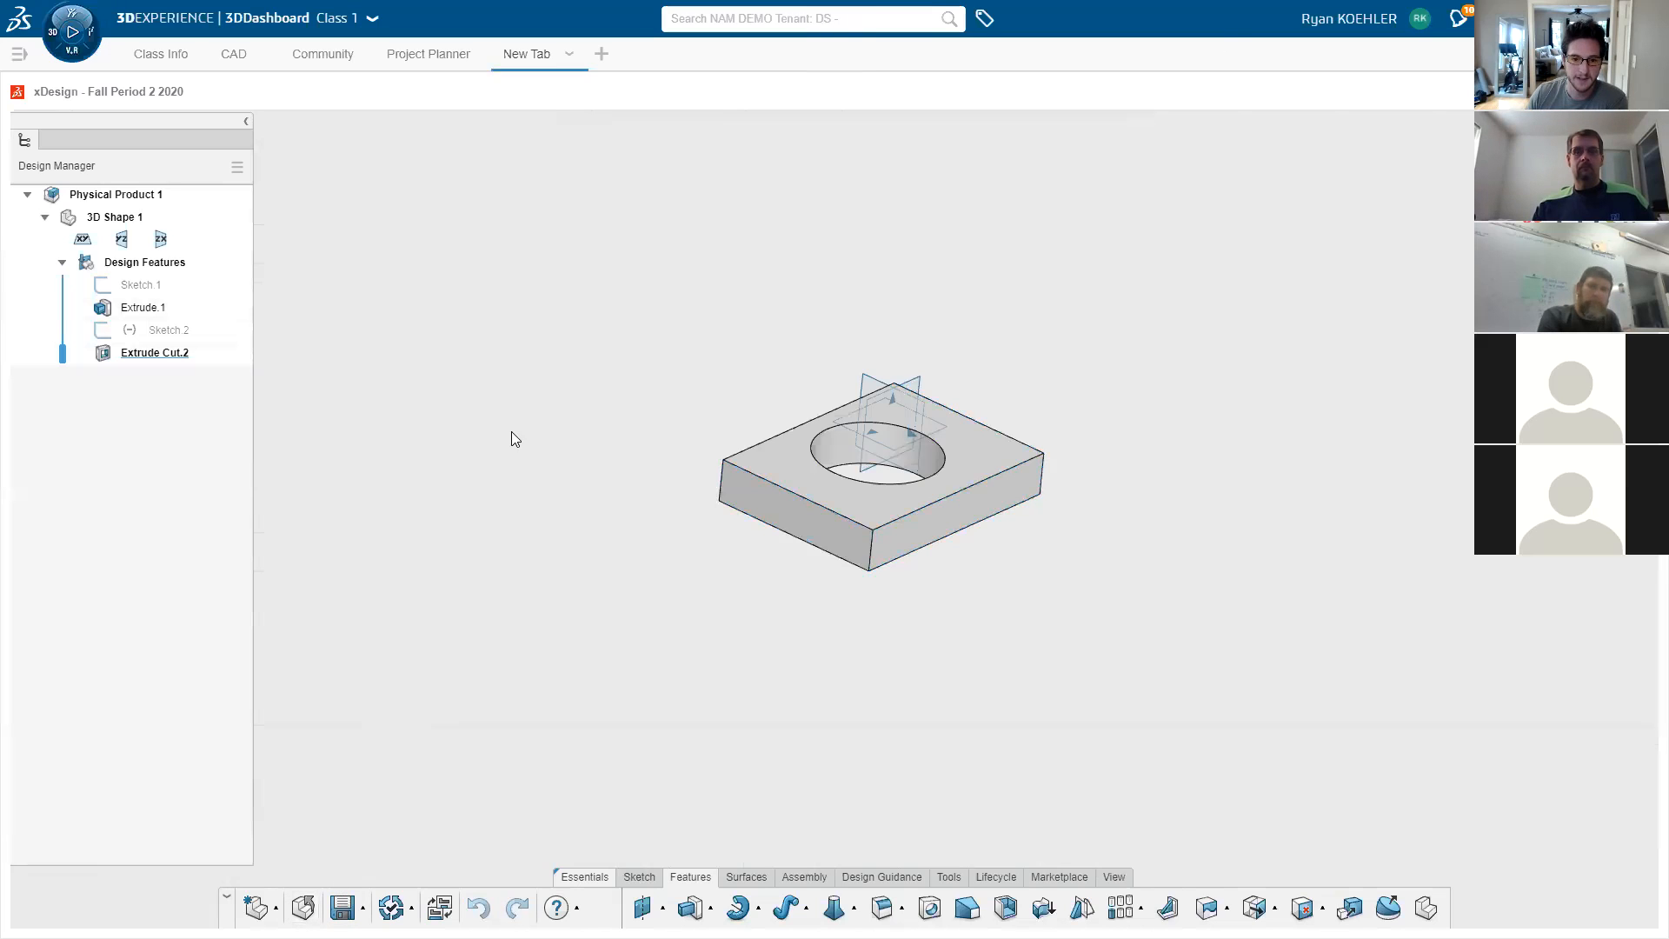
- Rename Physical Product 1 to 'Demo Part 1' and save with Ctrl+S
click(127, 197)
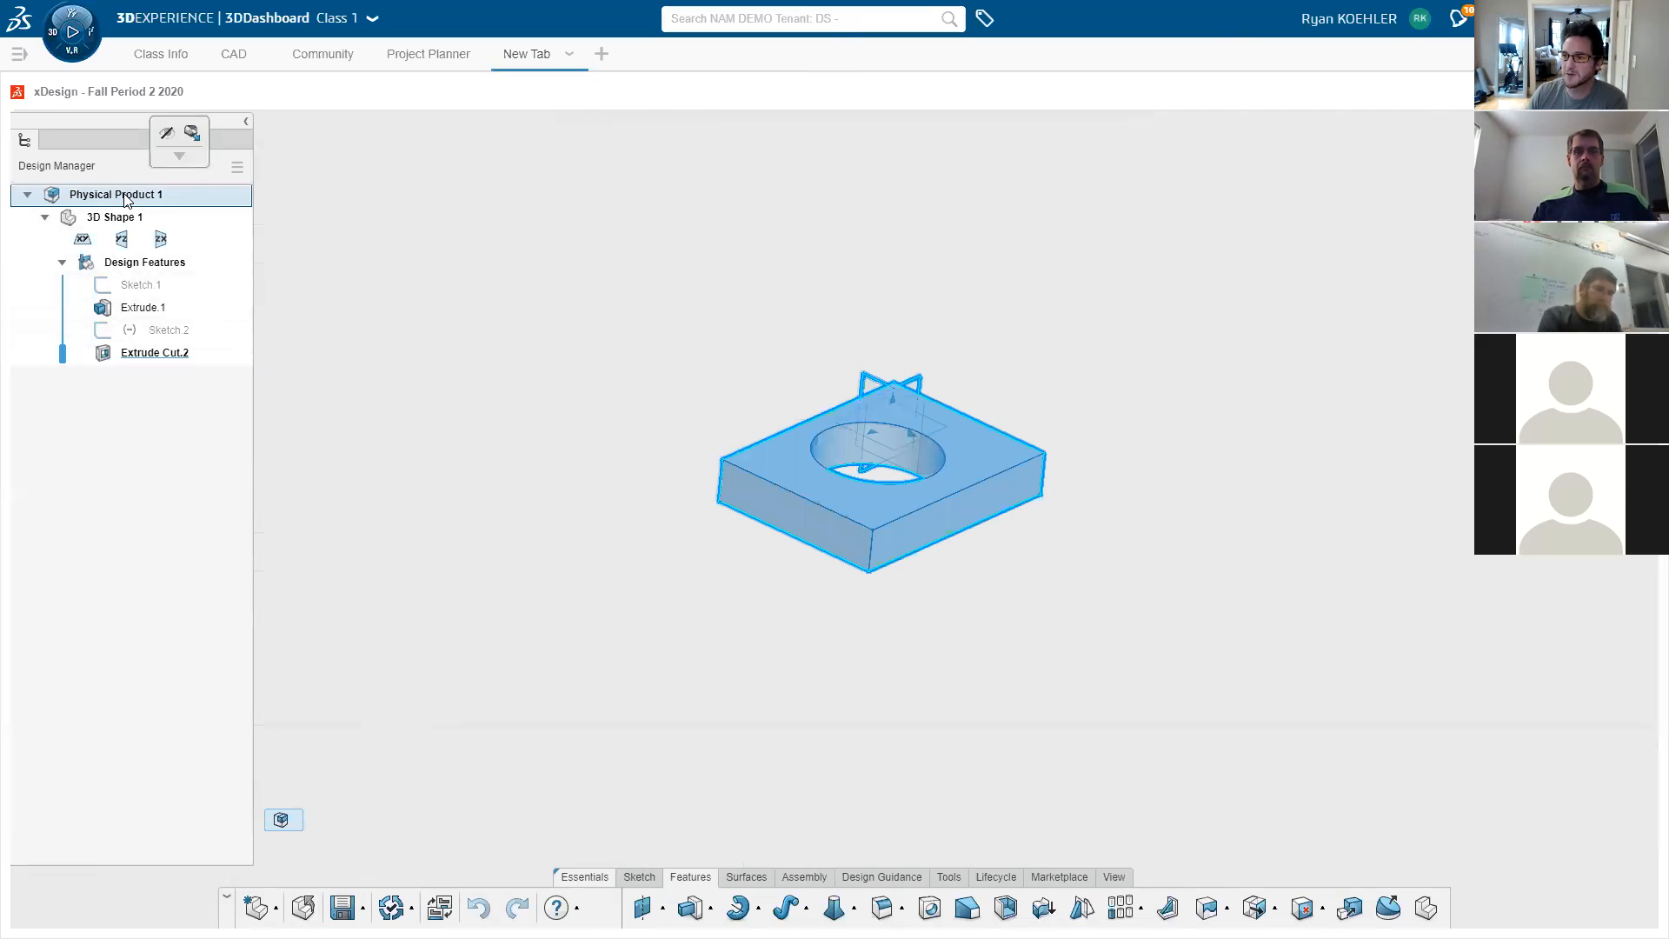
click(126, 198)
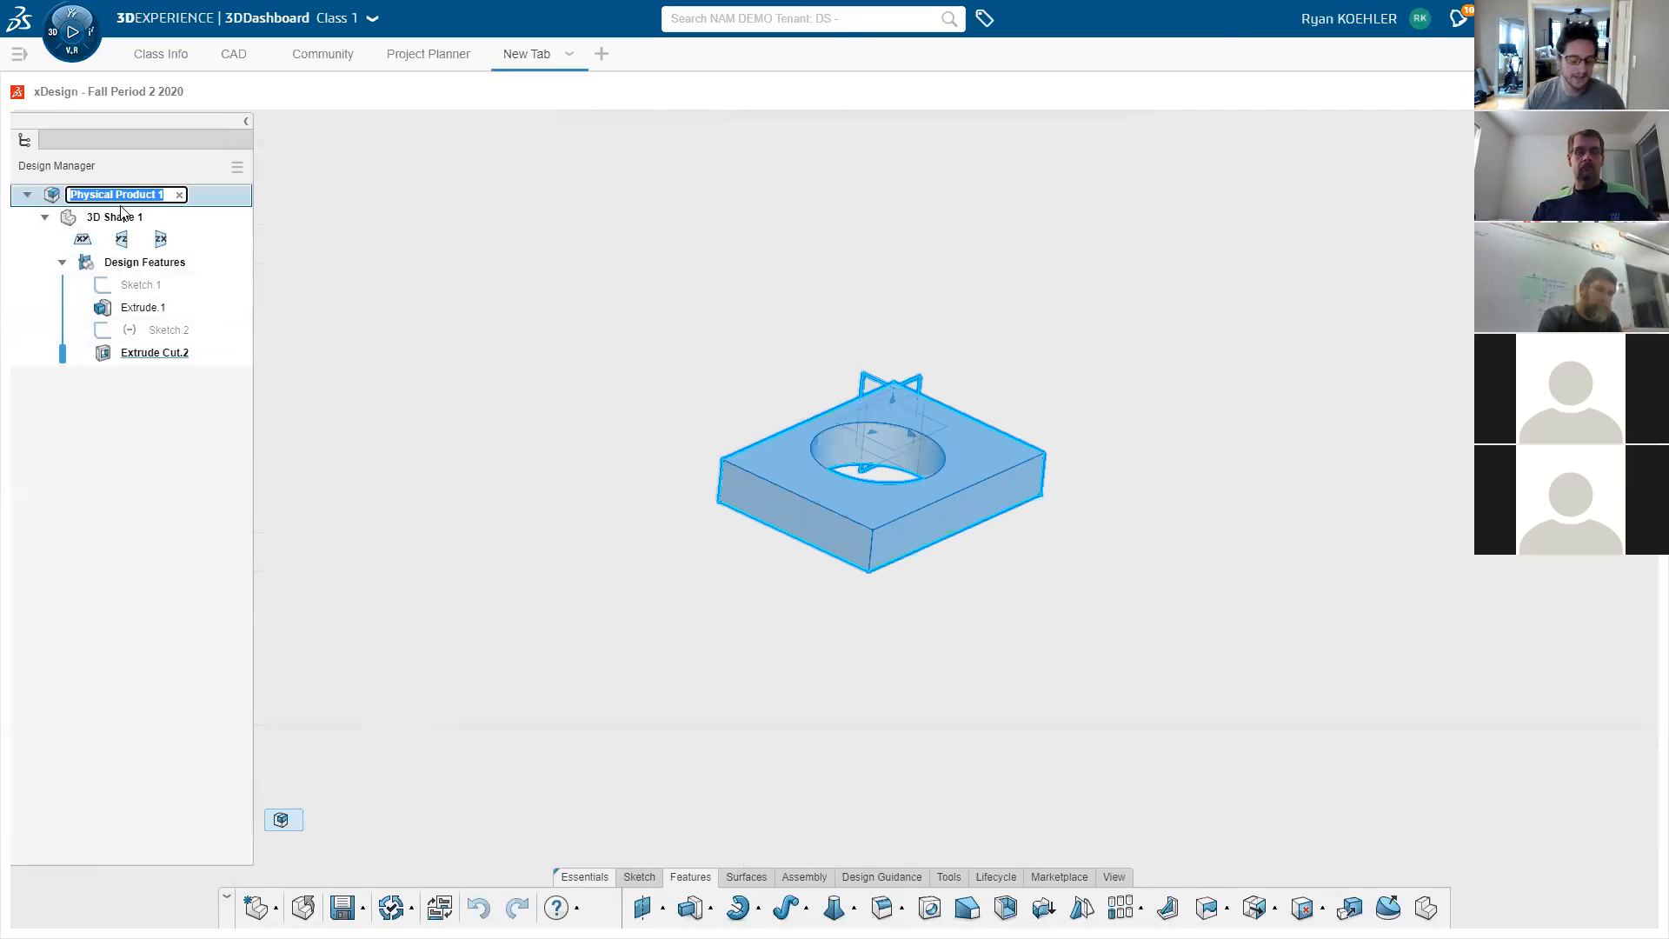
text(Dem)
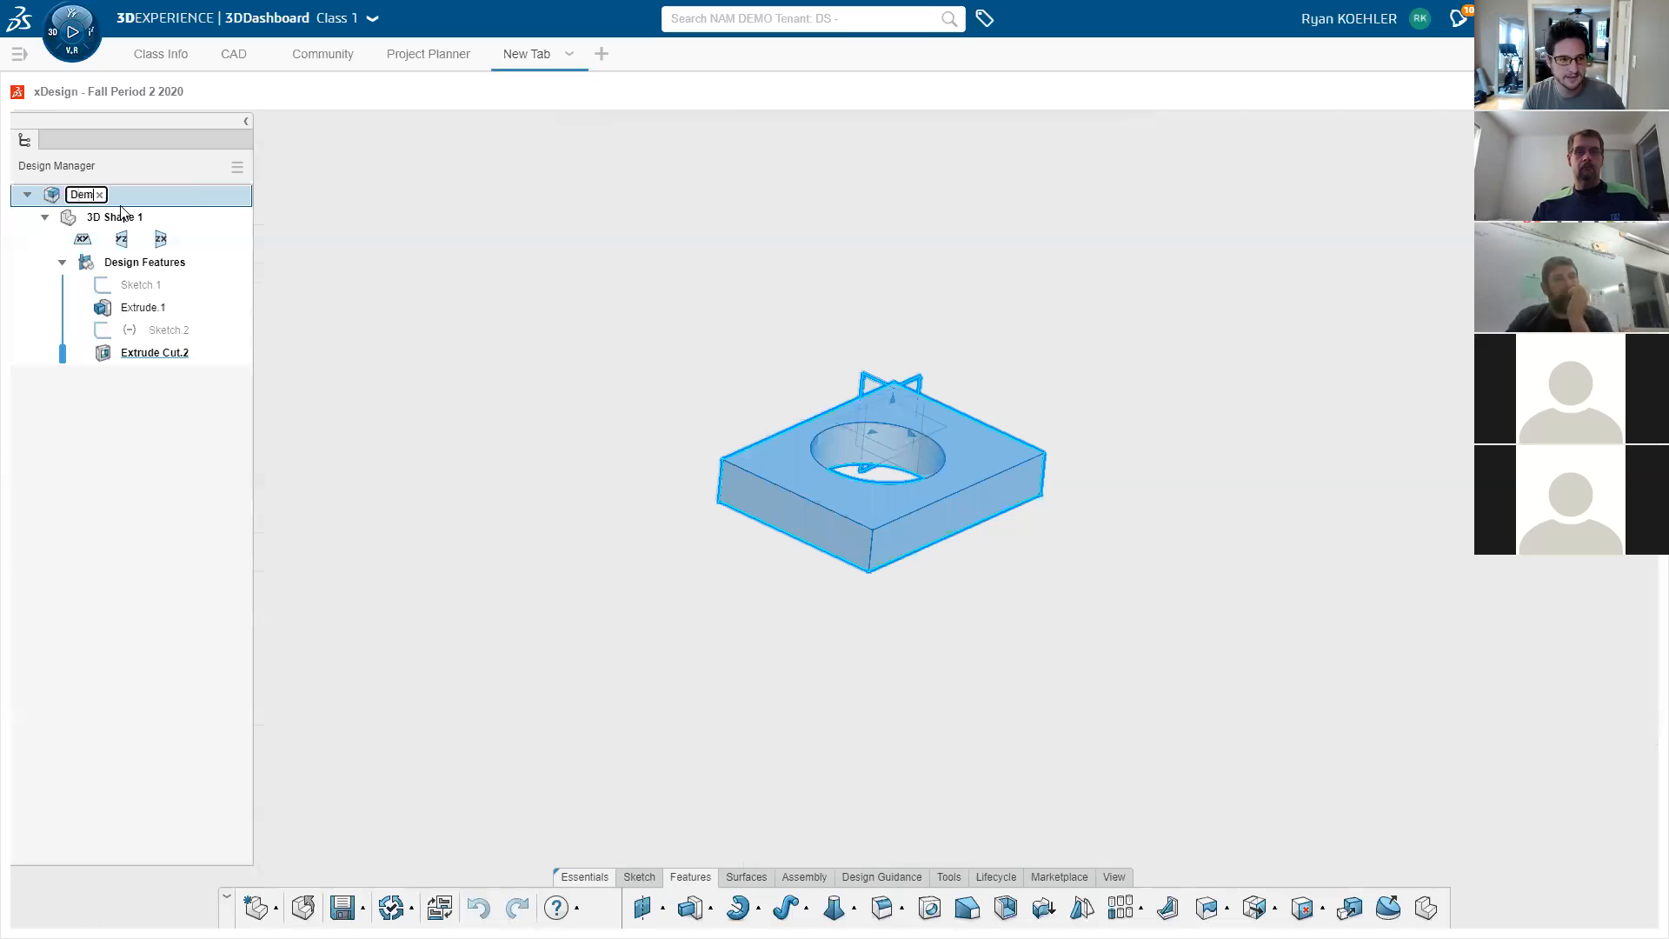
text(o Part 1)
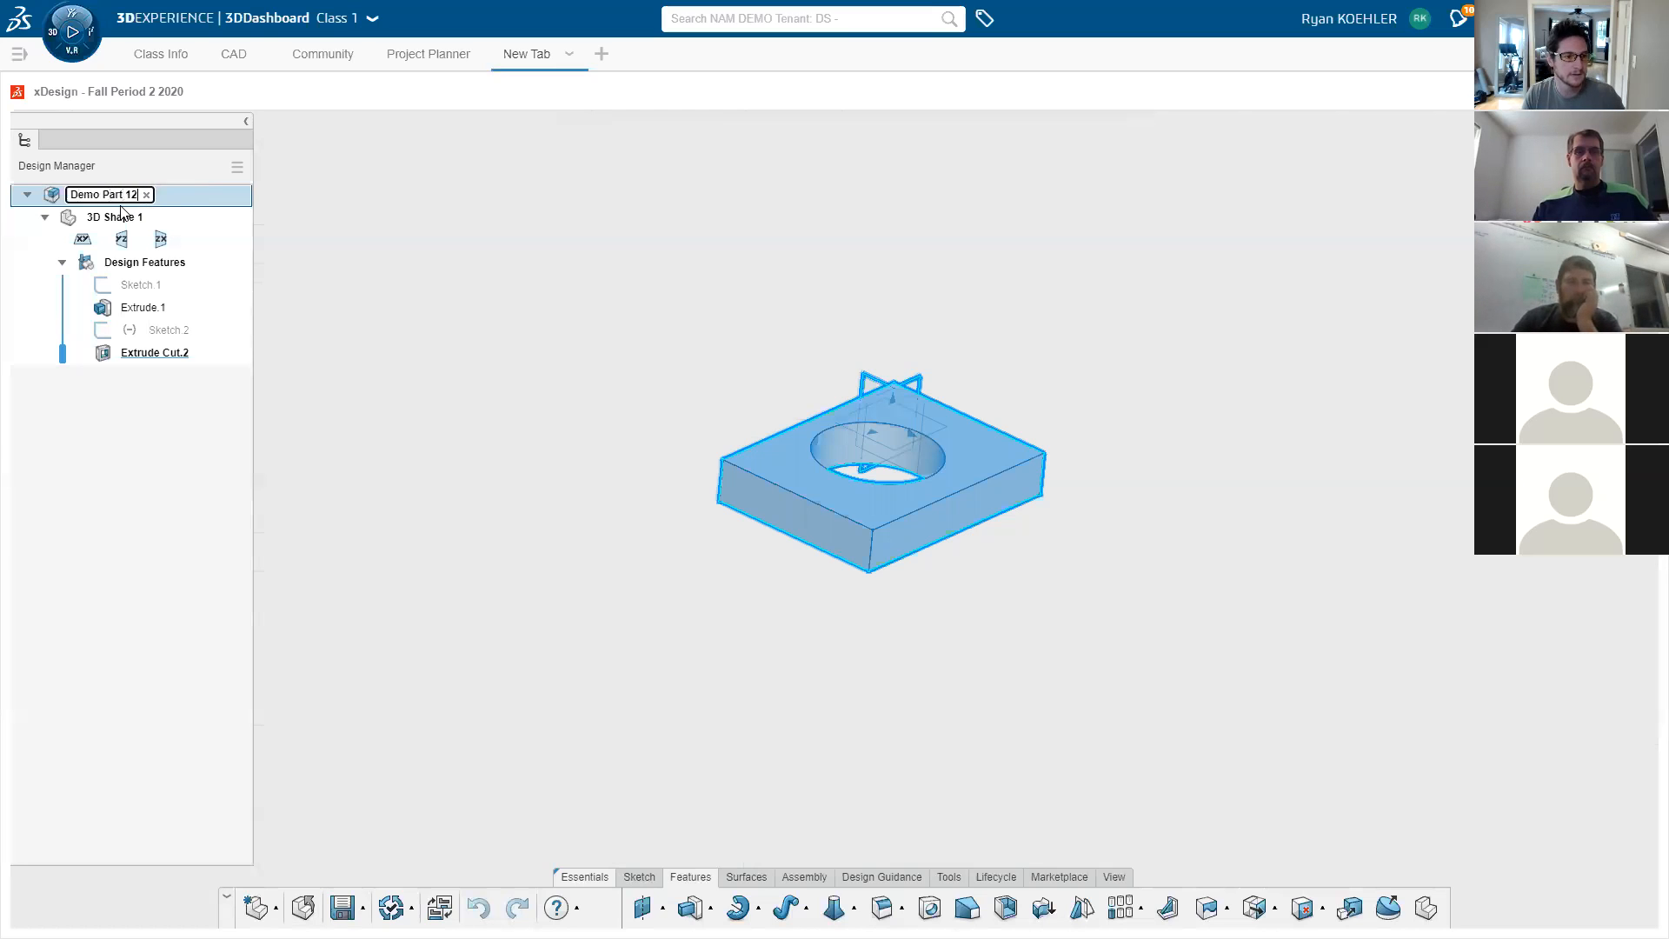
key(Return)
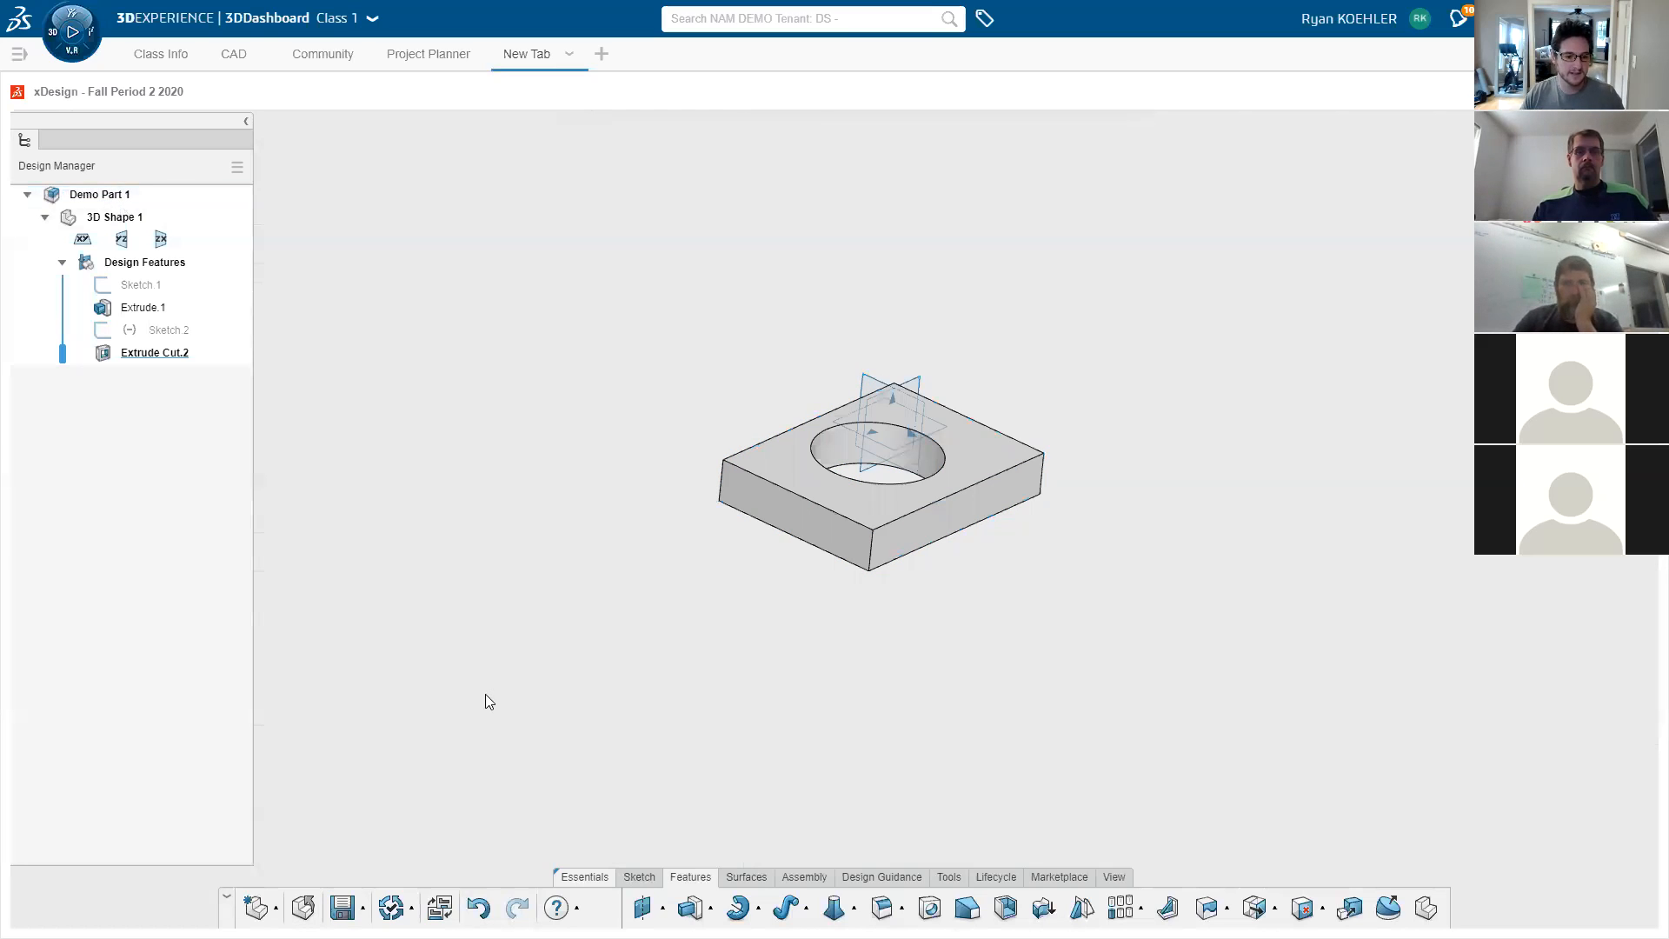
key(ctrl+s)
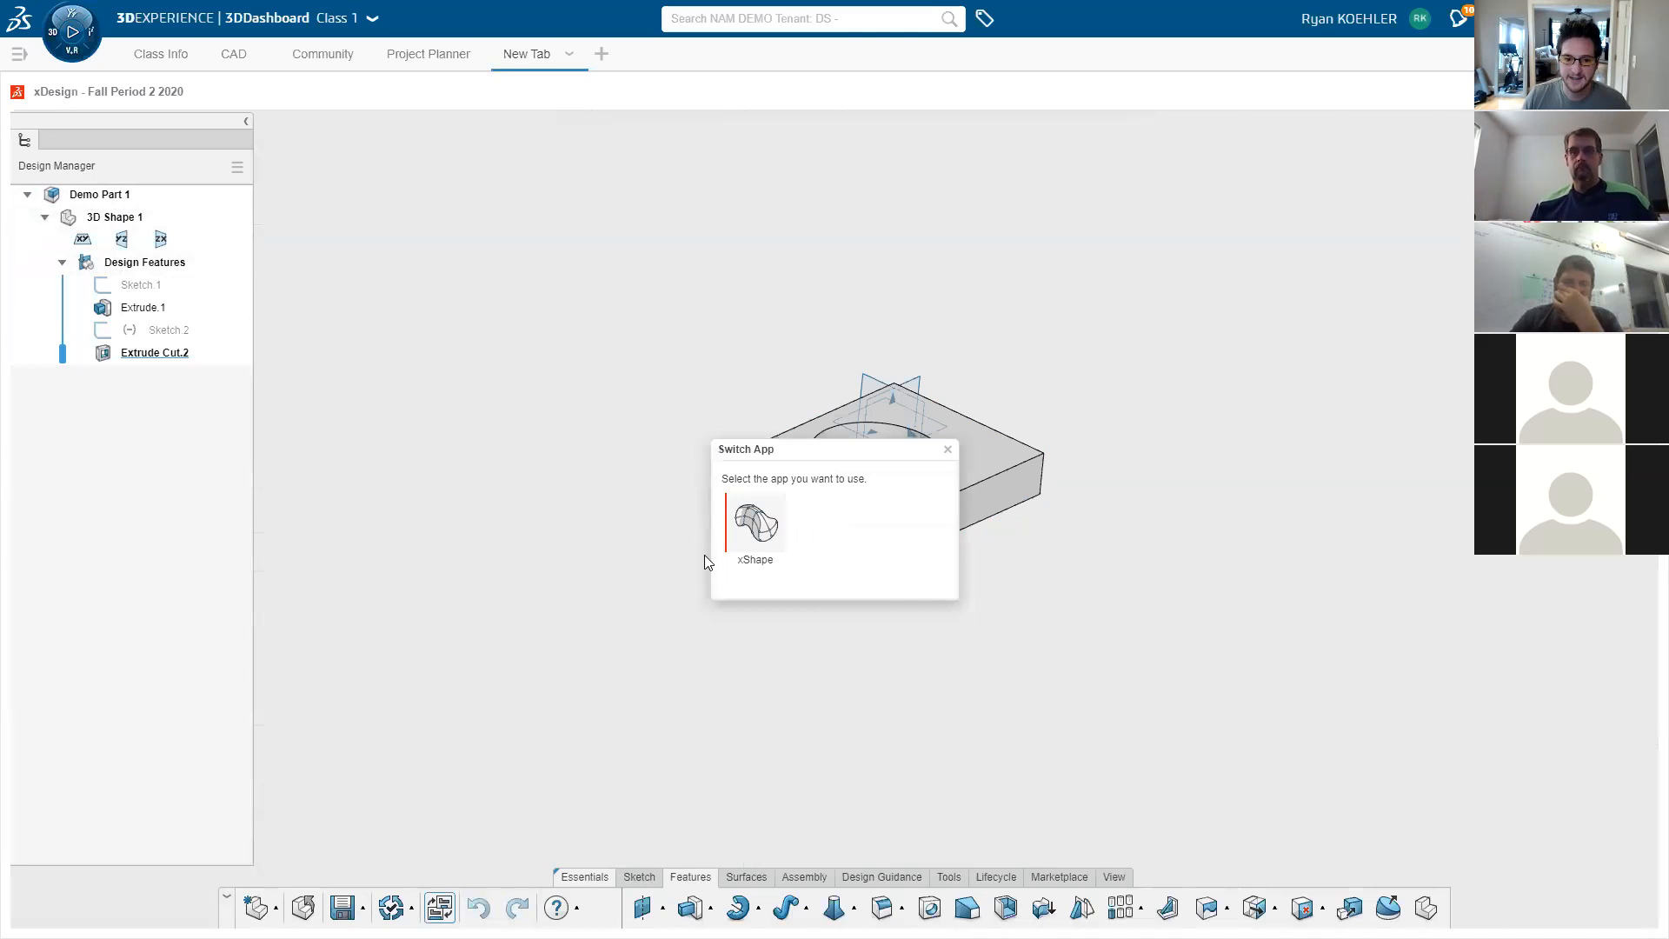
- Launch xShape on the NAM DEMO tenant from the dashboard's app list
click(752, 532)
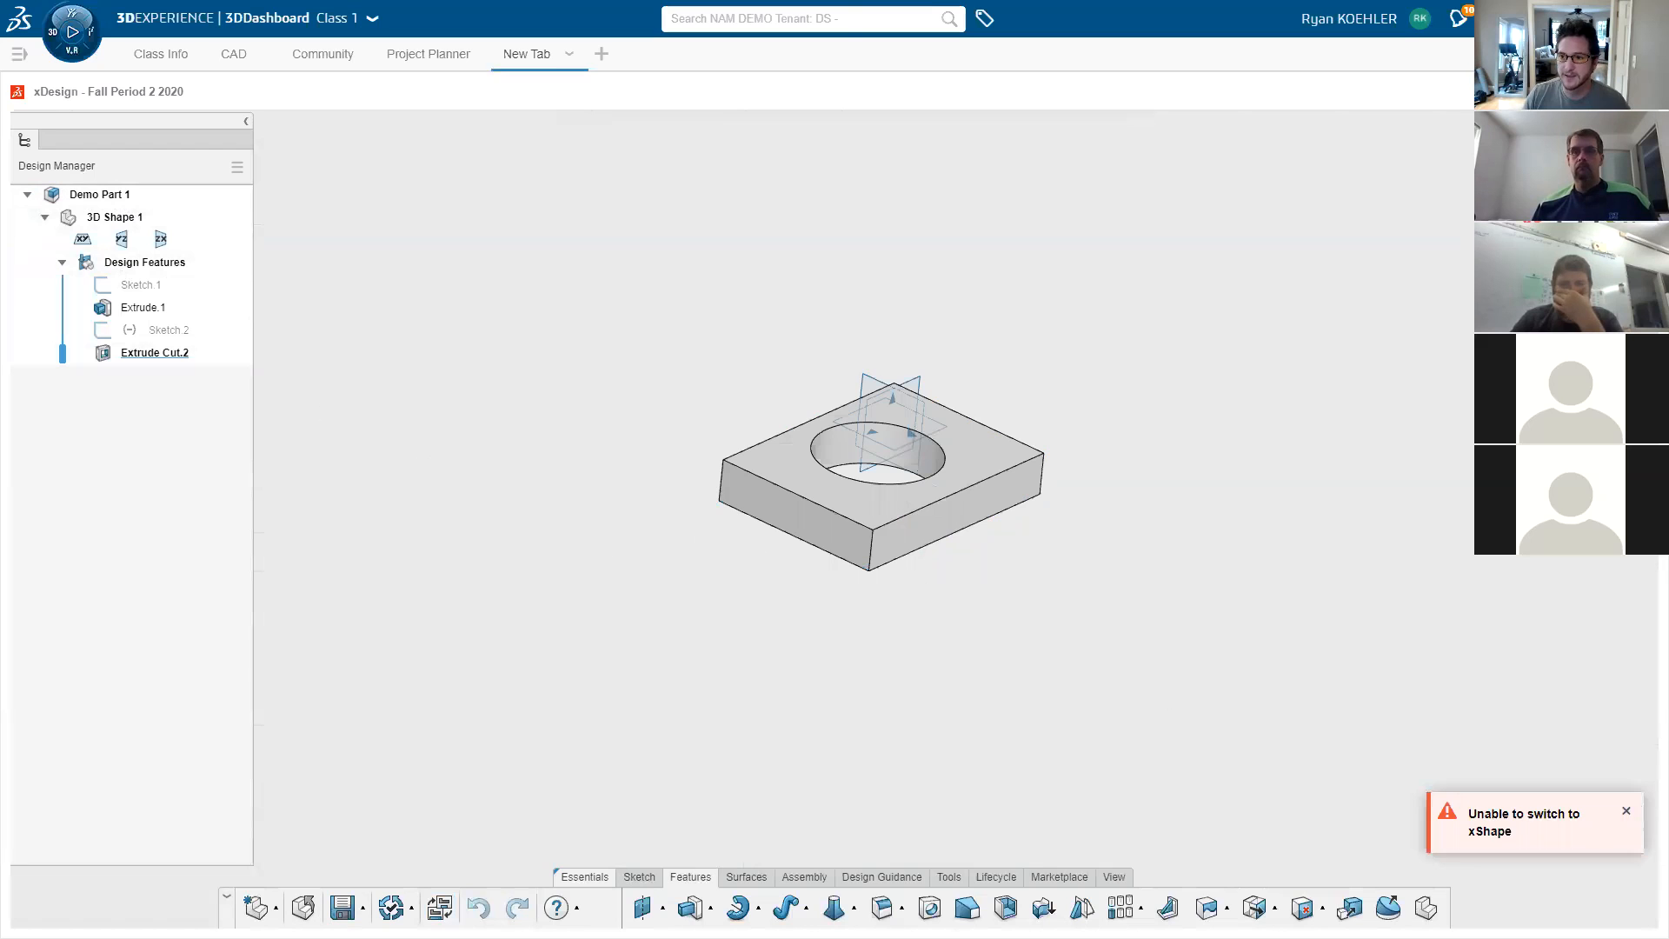
click(69, 37)
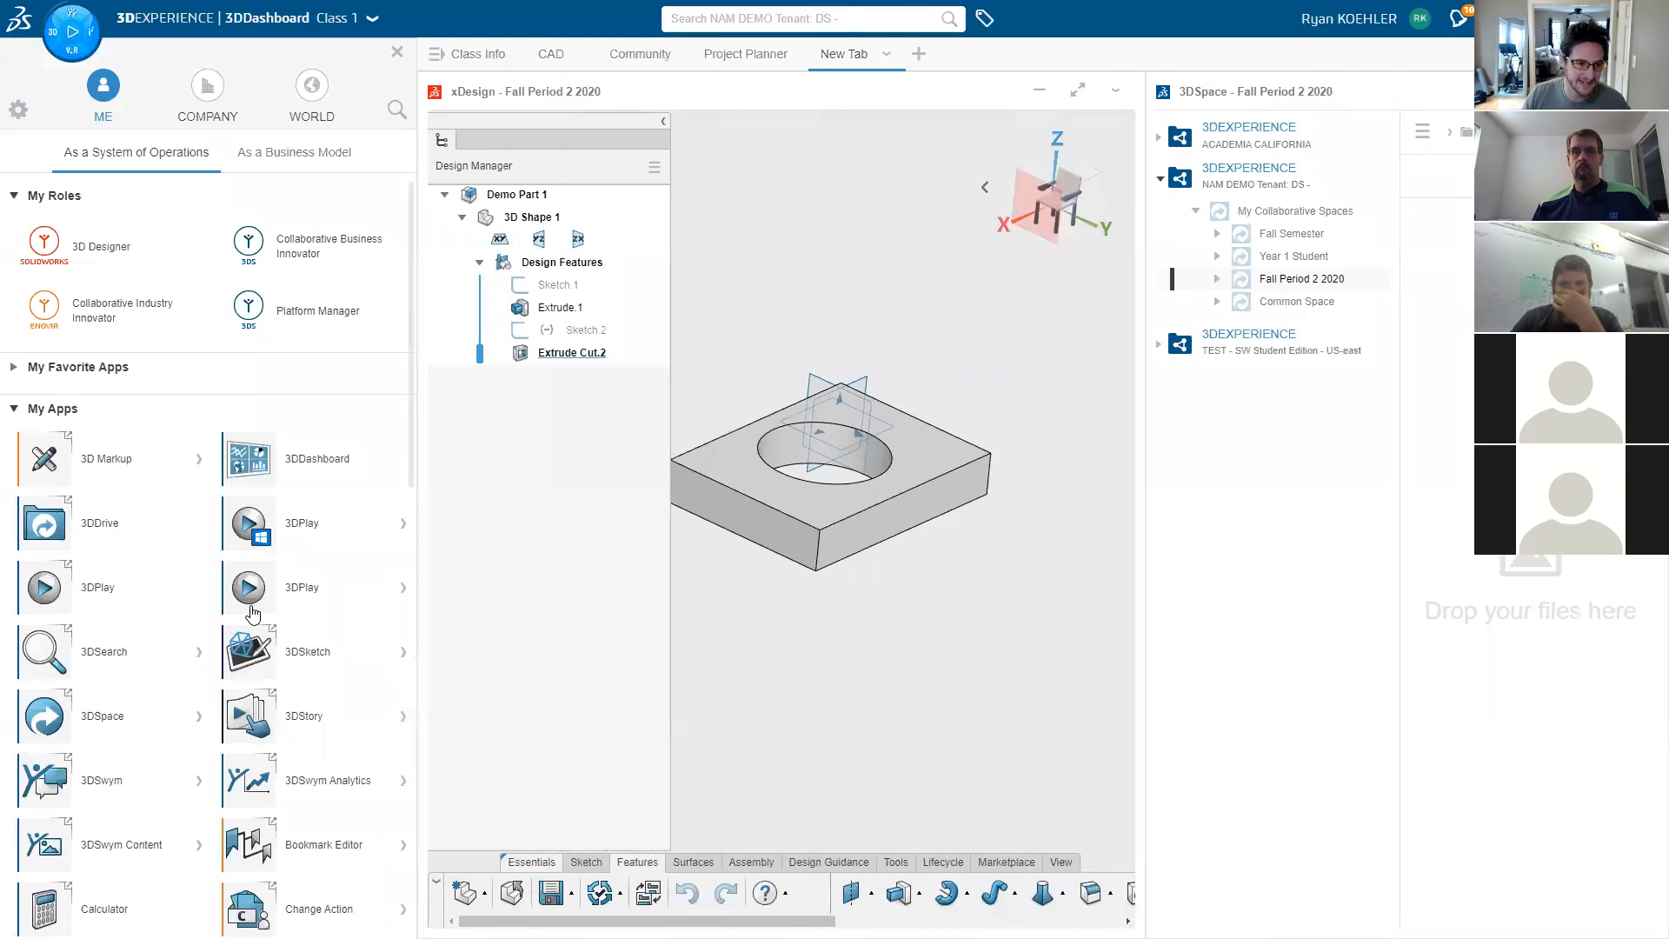
click(17, 380)
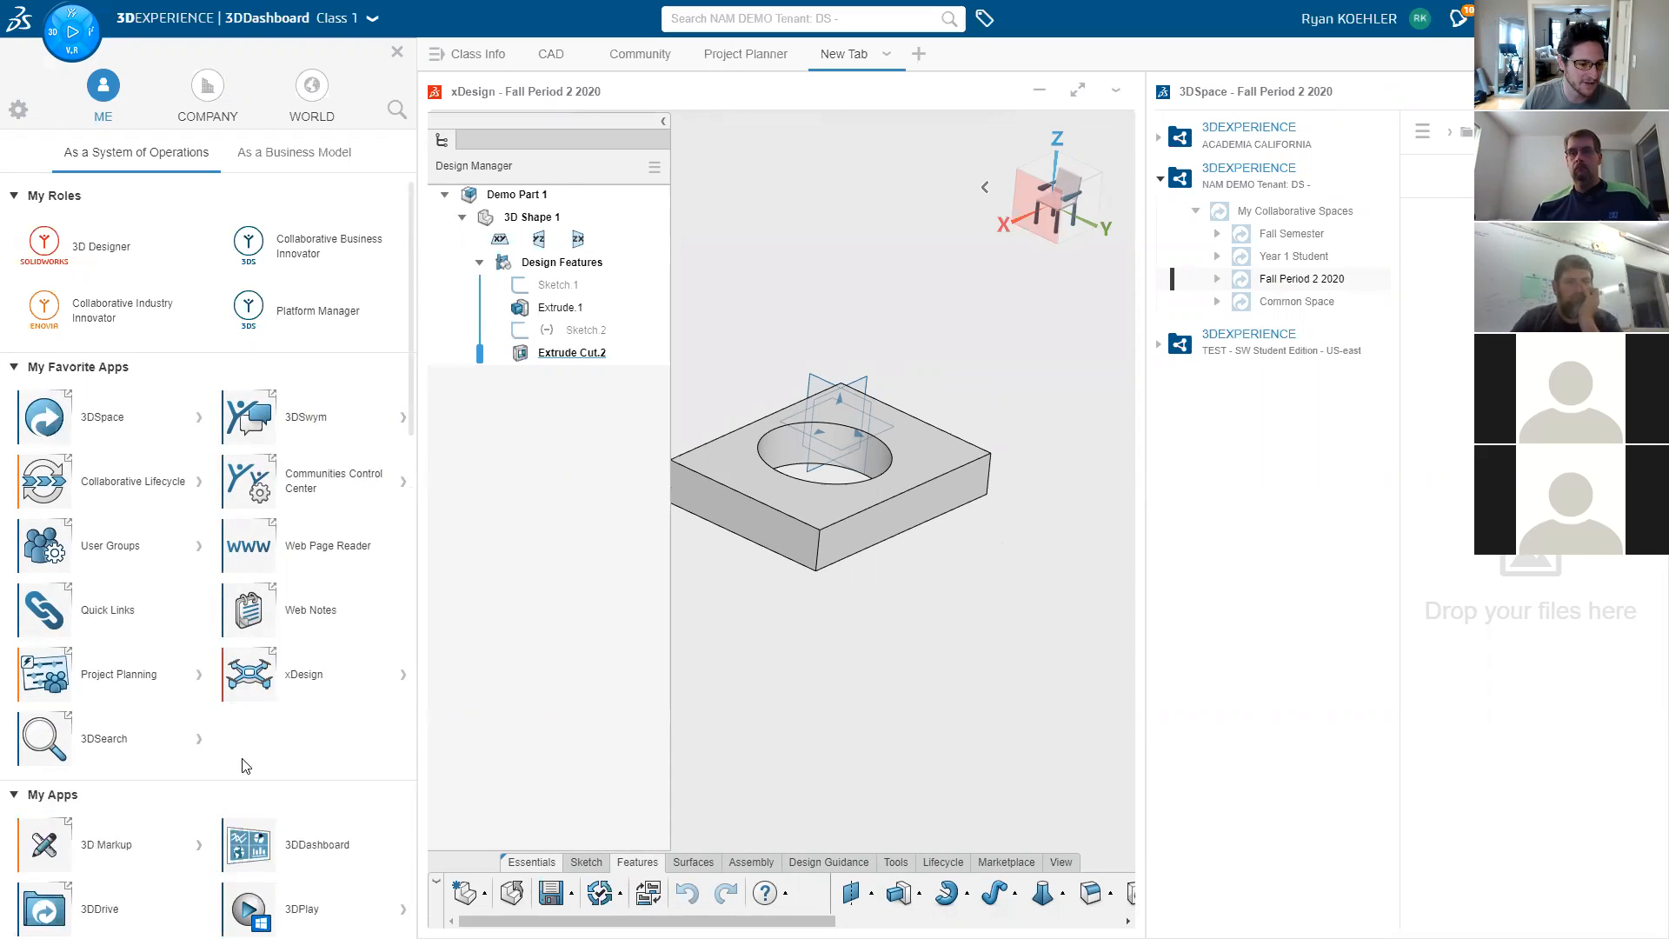
scroll(410, 526, down, 6)
scroll(410, 693, down, 10)
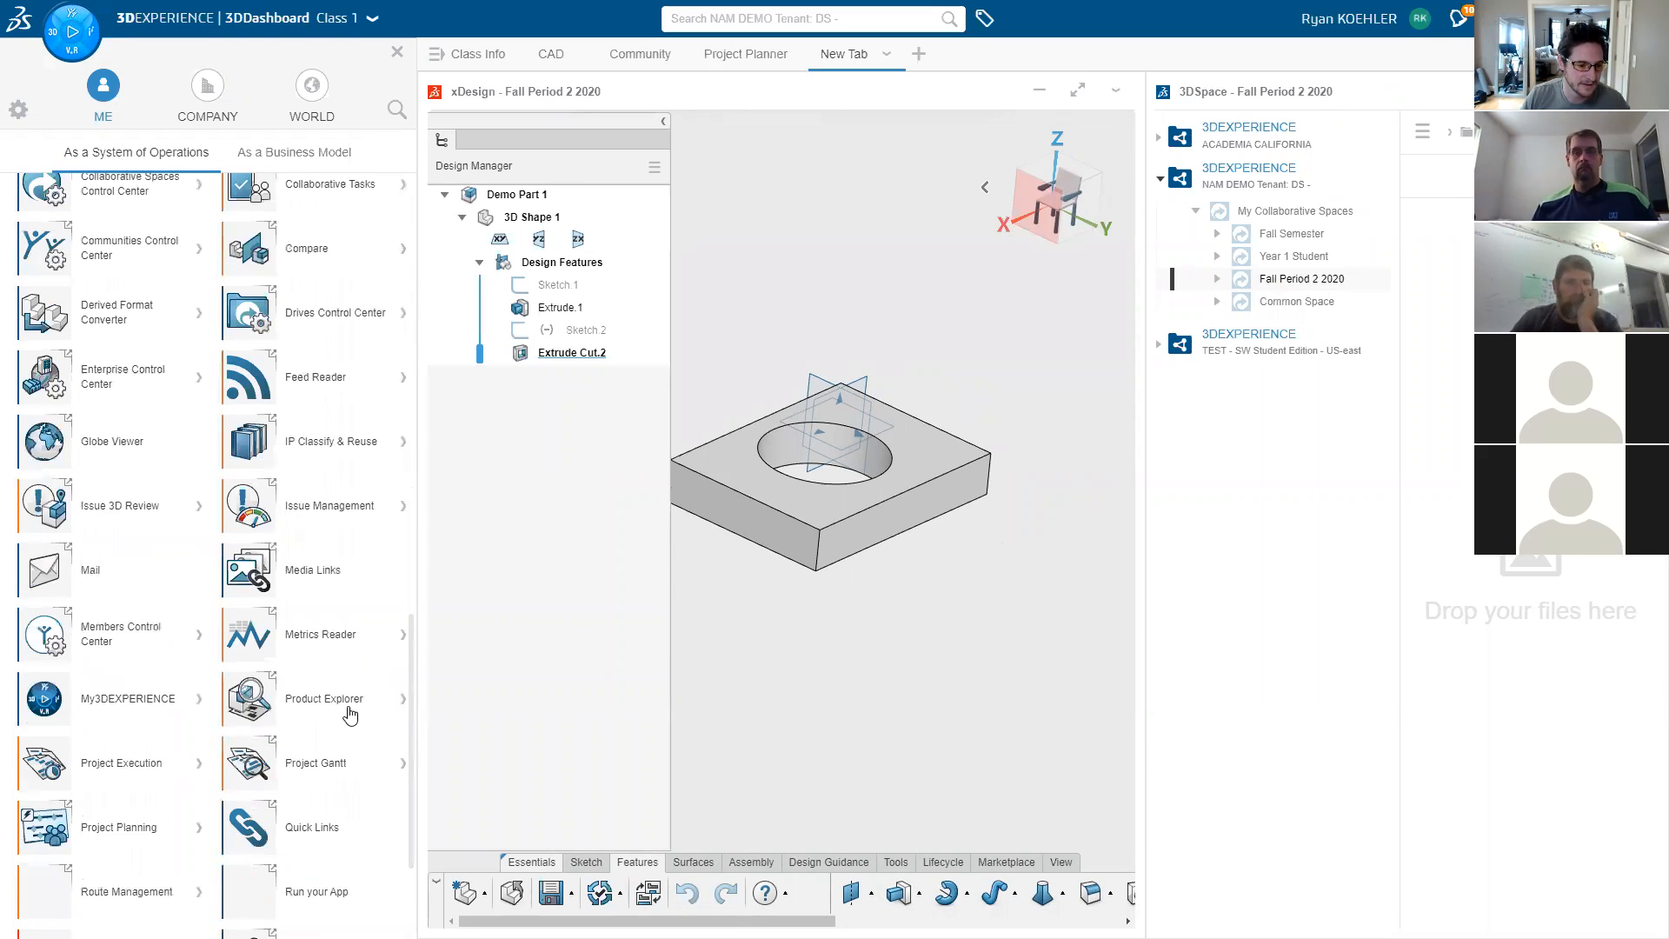
click(401, 904)
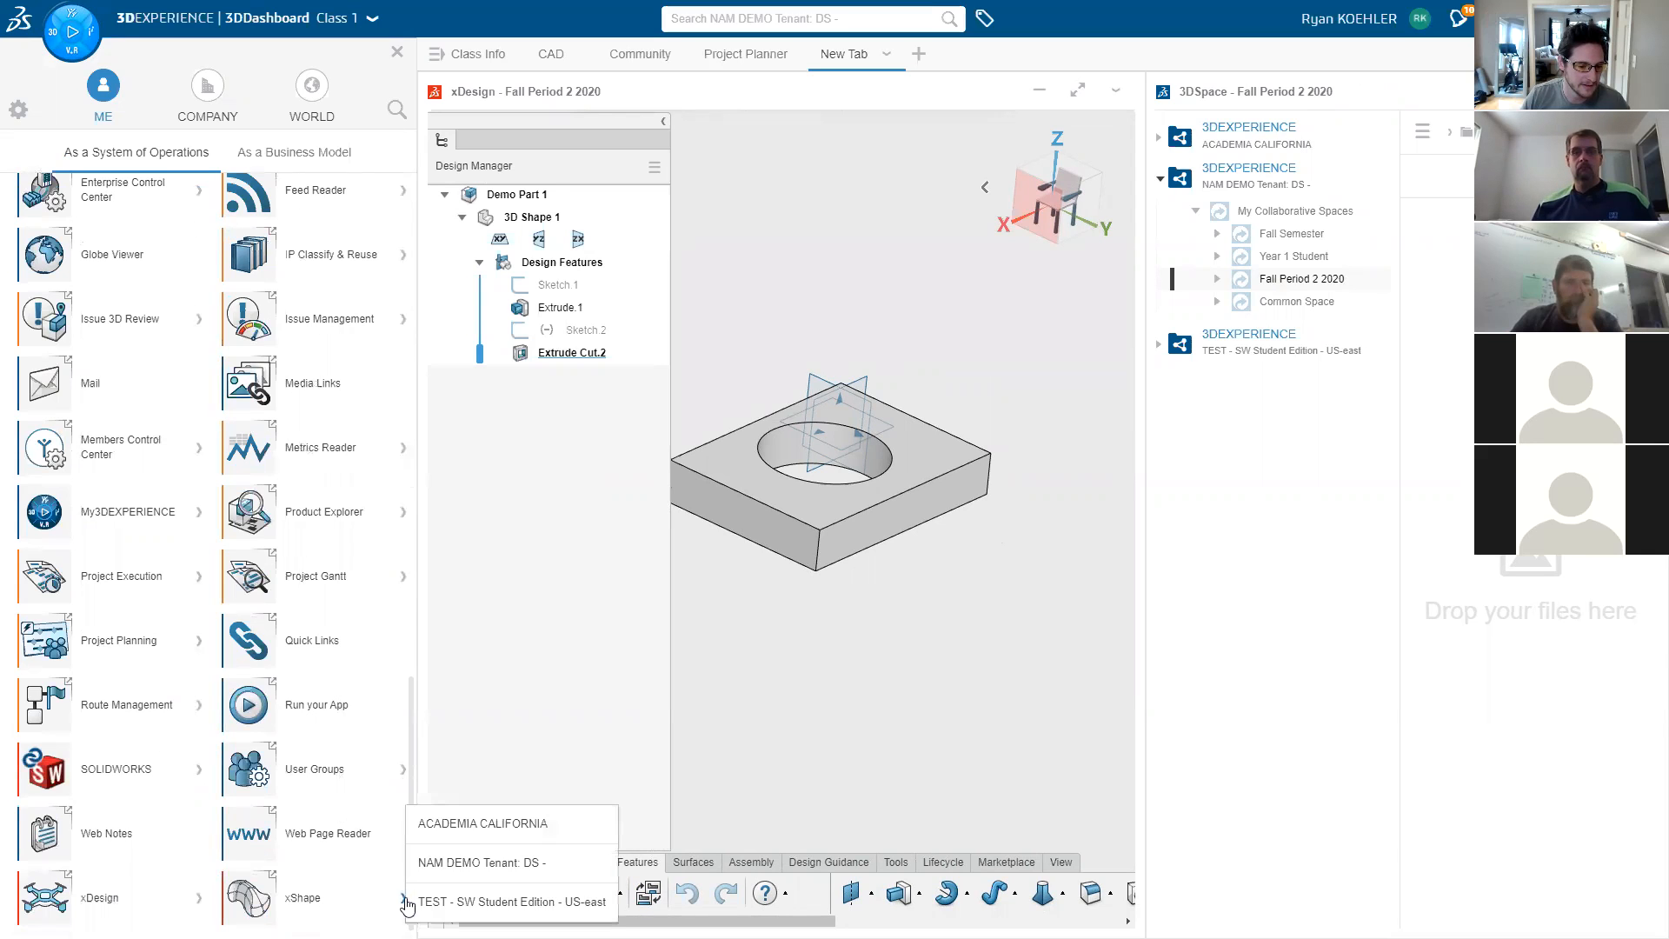
click(437, 869)
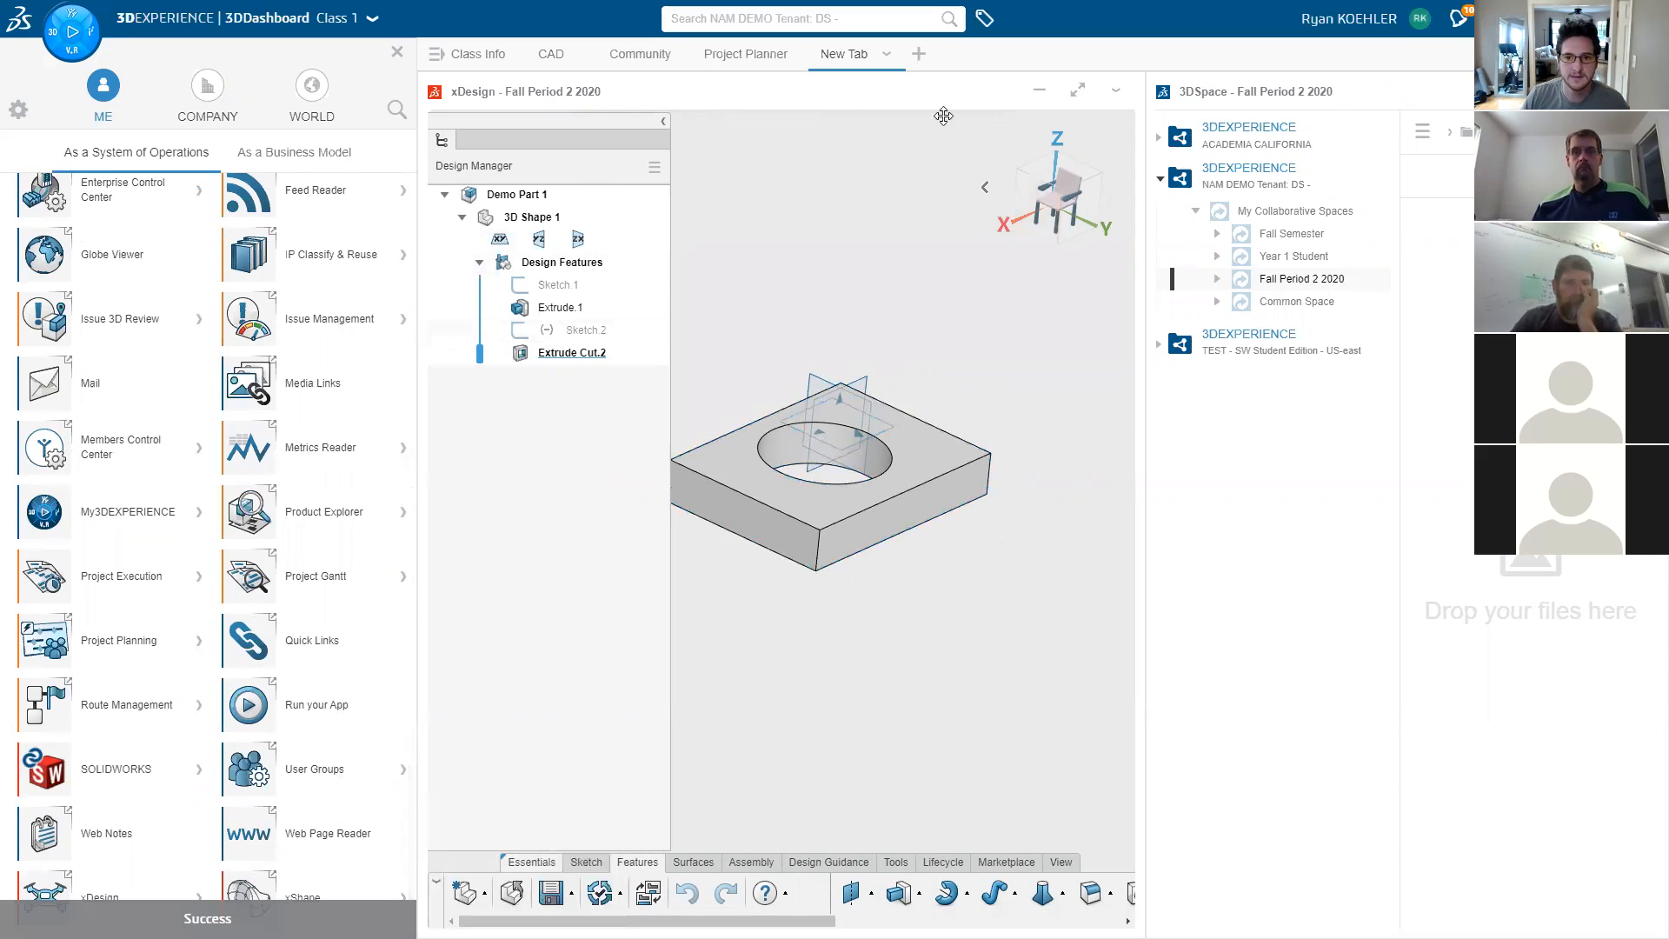
- Maximize the Demo Part 1 design and switch it over to xShape
click(397, 51)
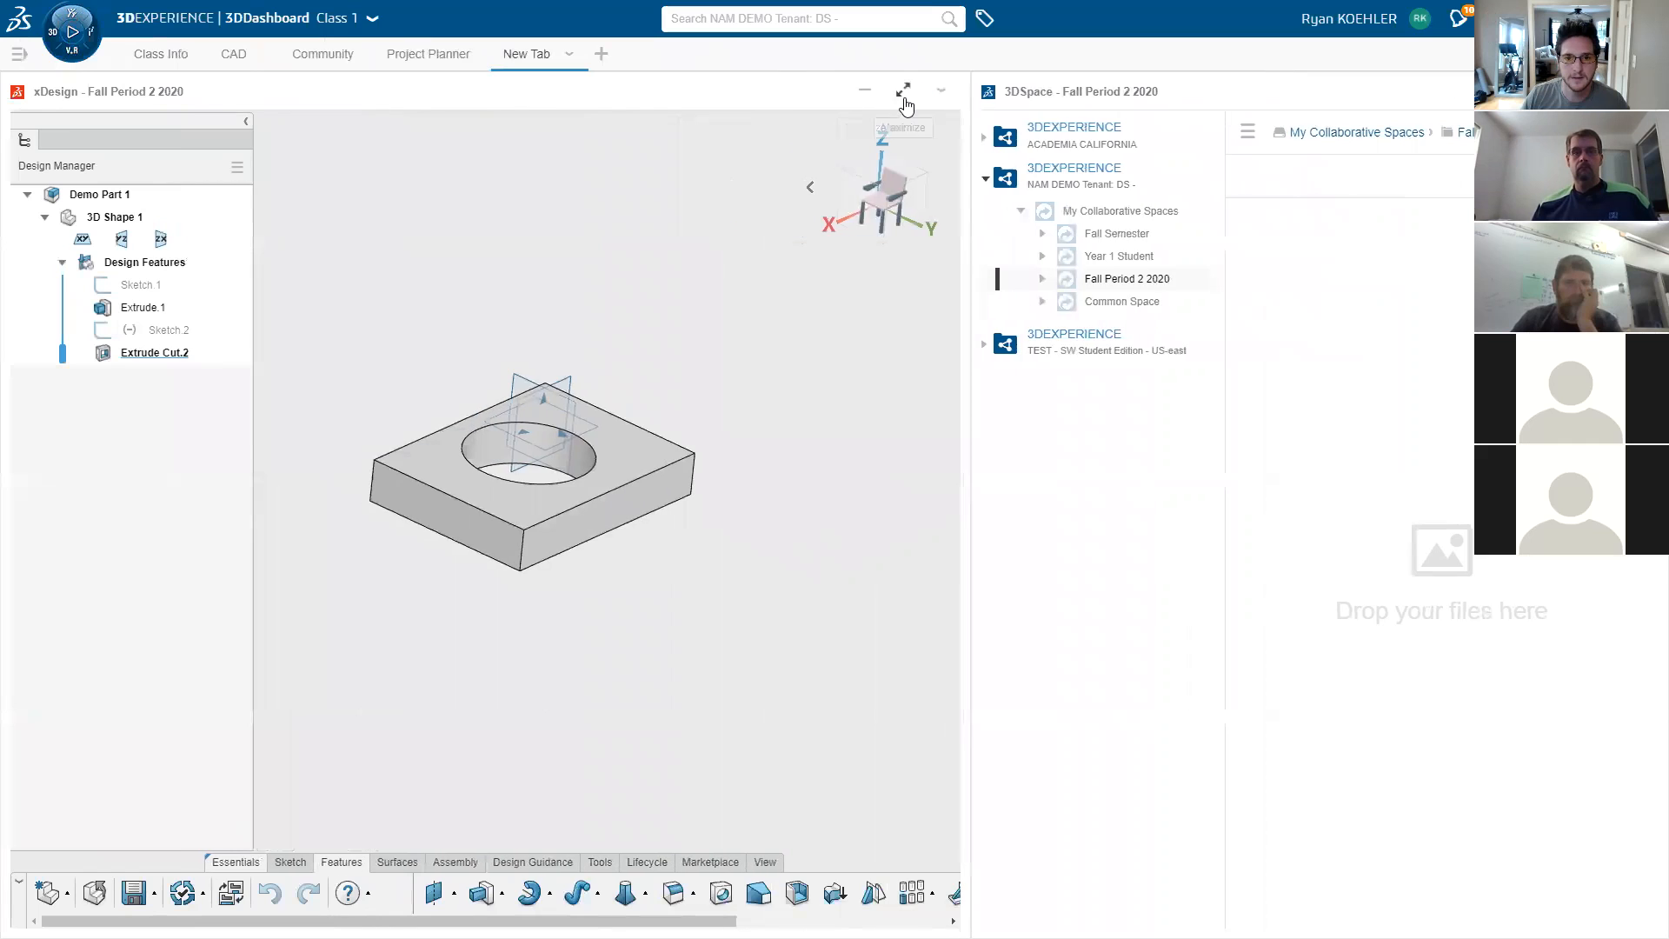
click(902, 91)
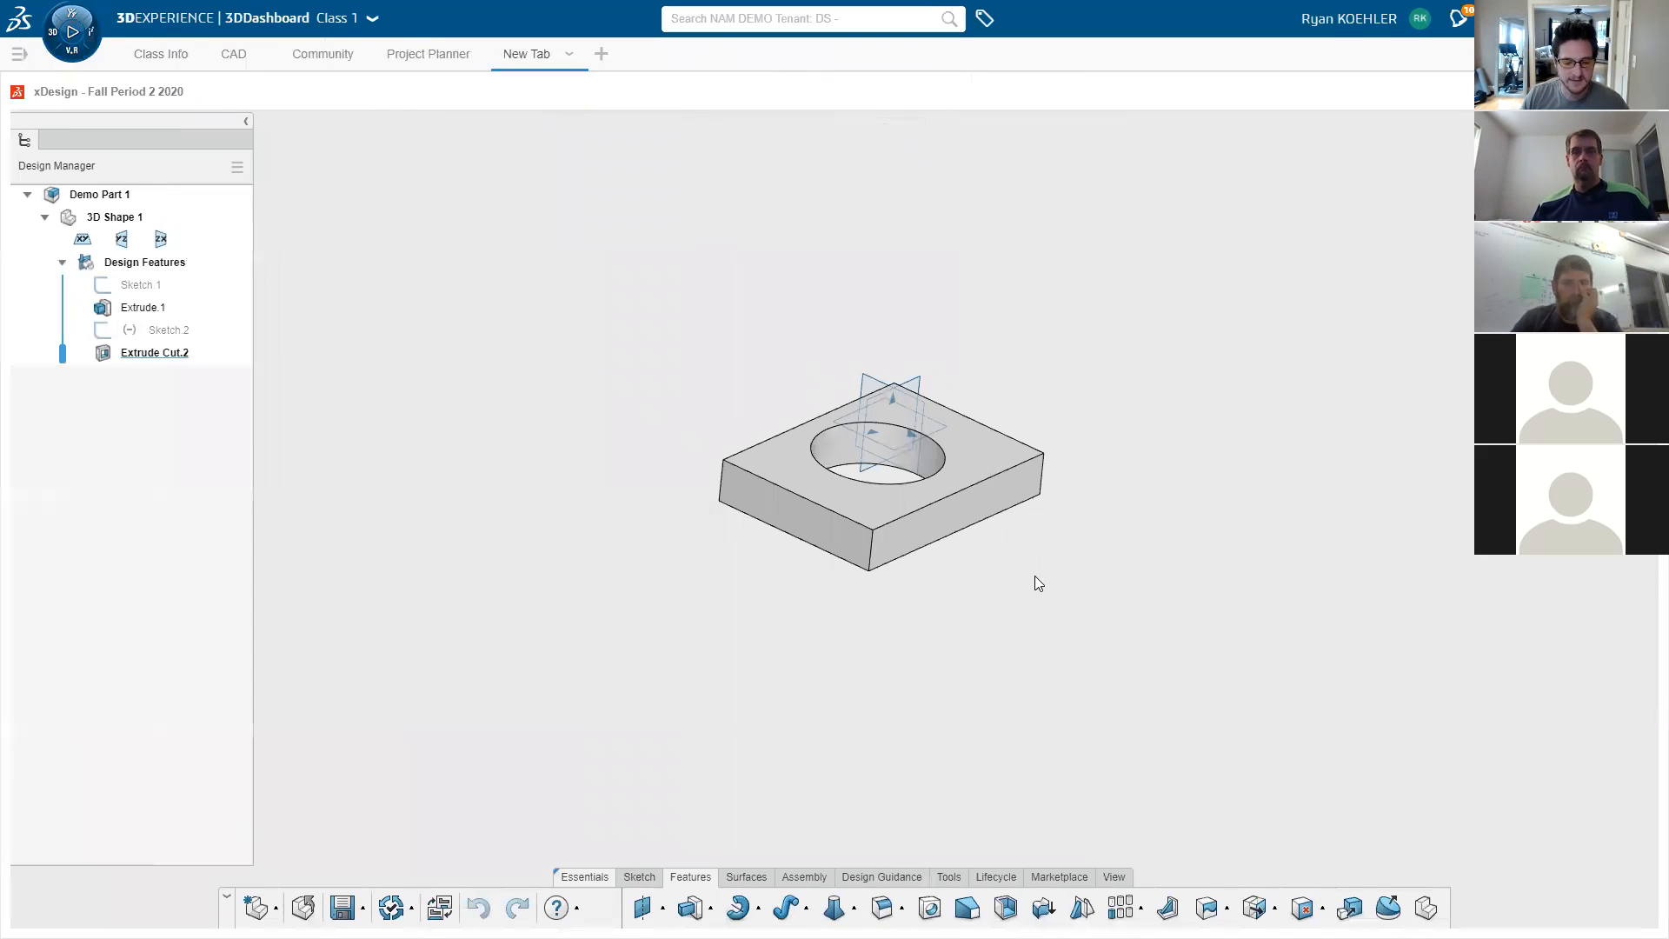
click(755, 527)
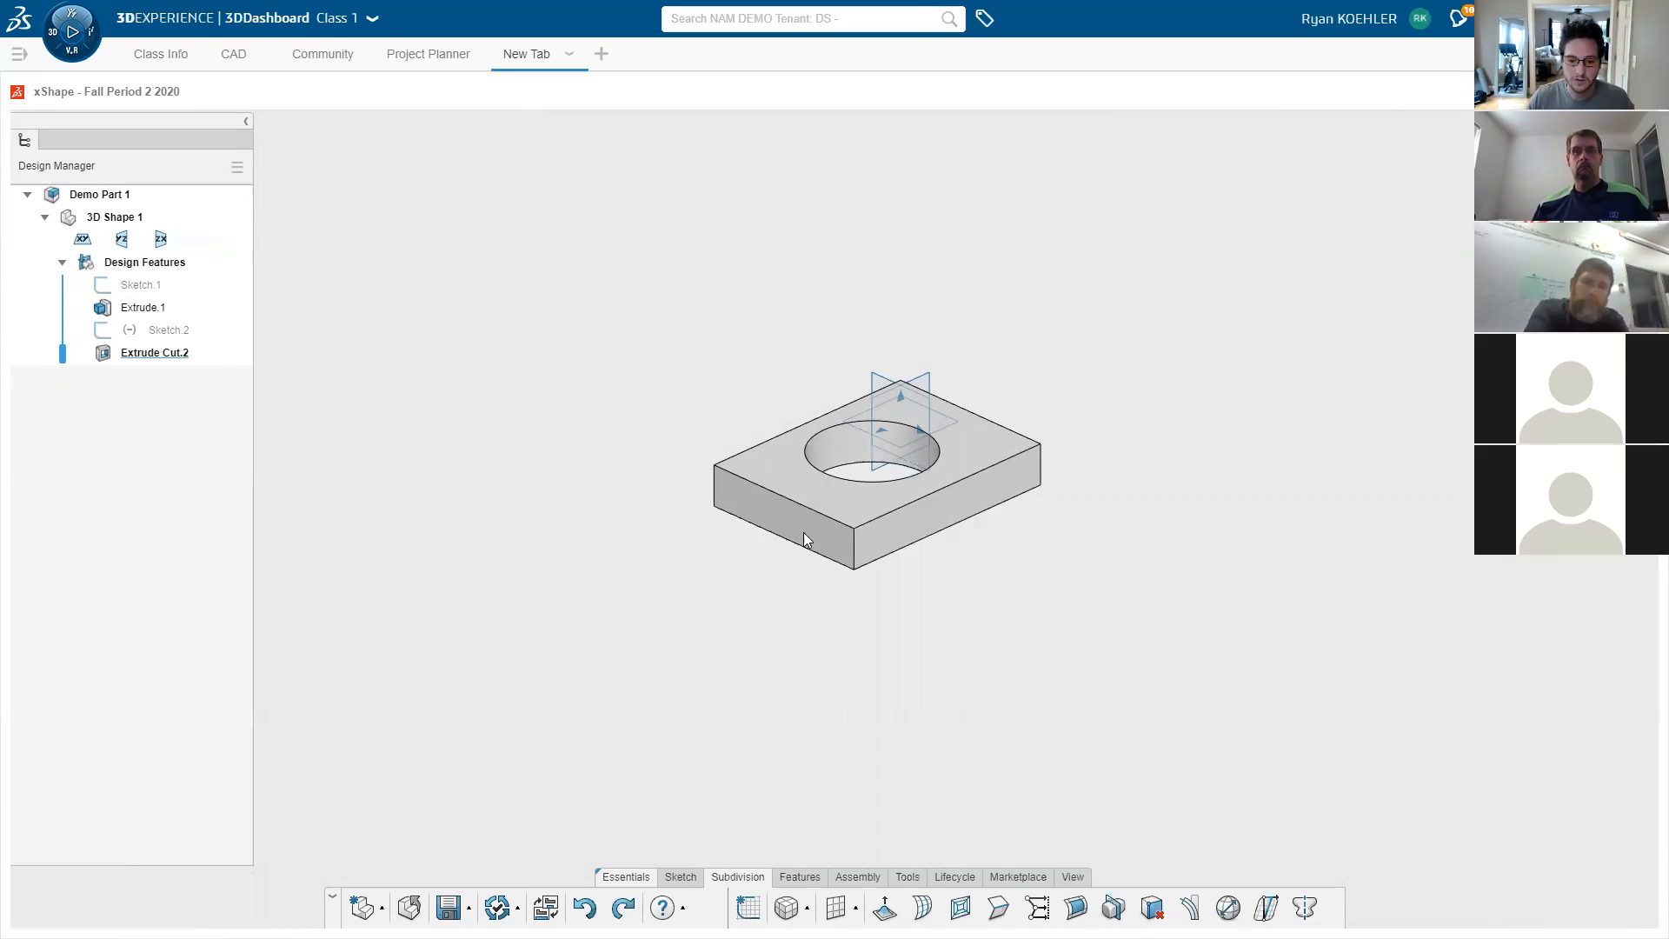
- Insert a QuadBall centred over the hole, scaled to 44
click(810, 908)
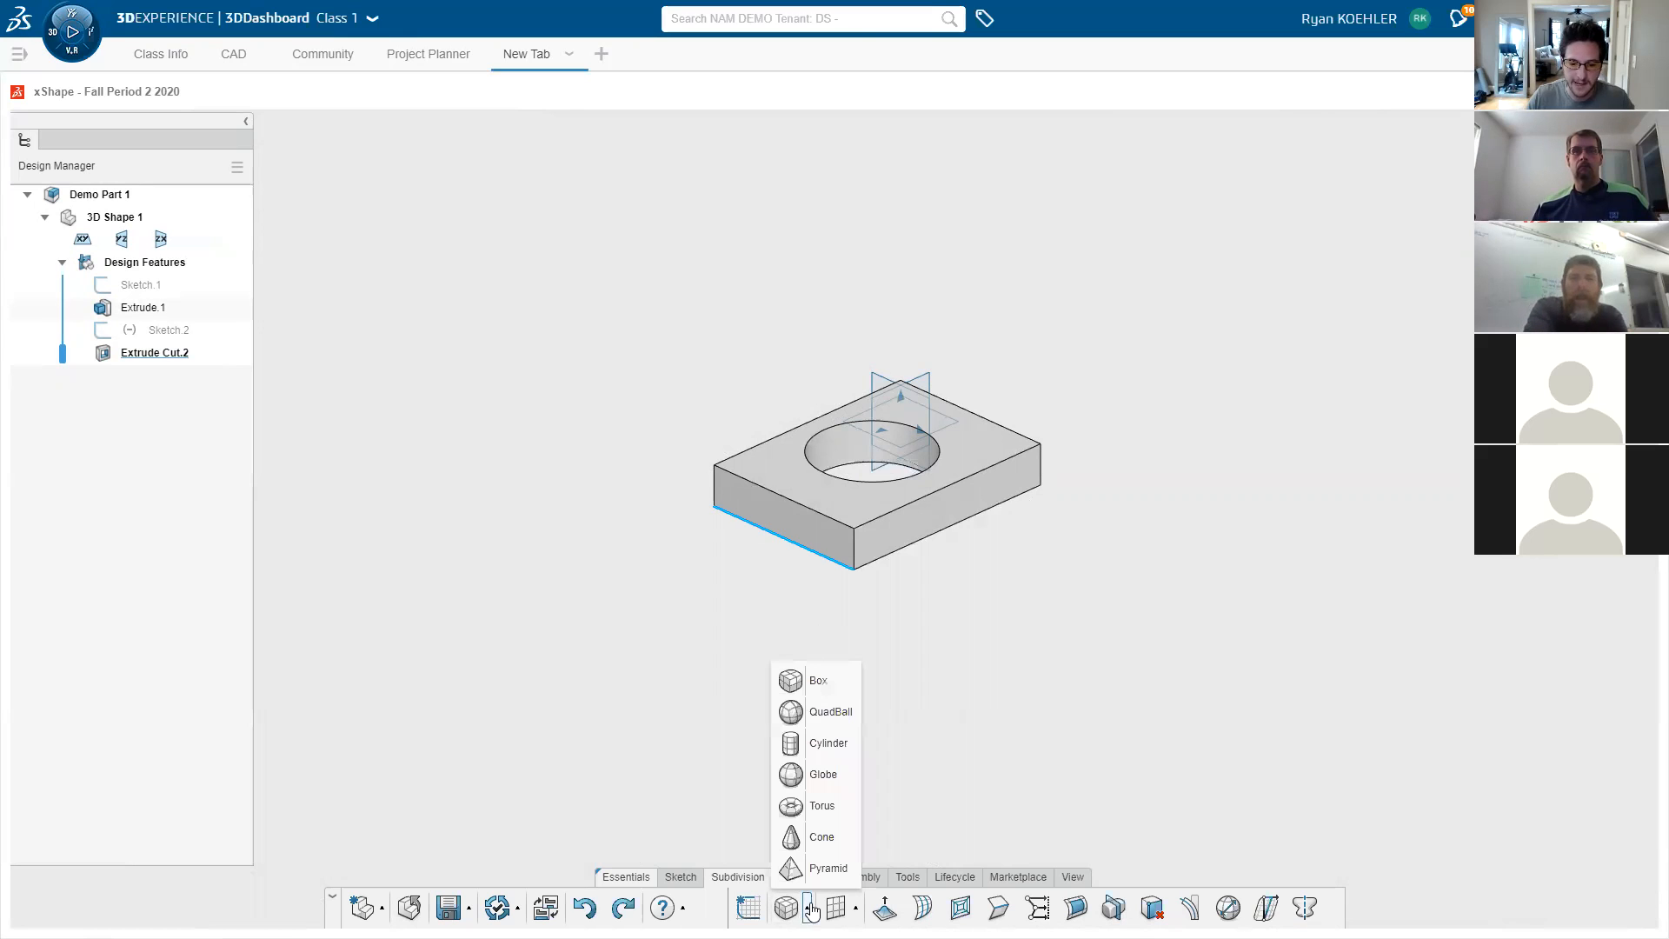
click(830, 712)
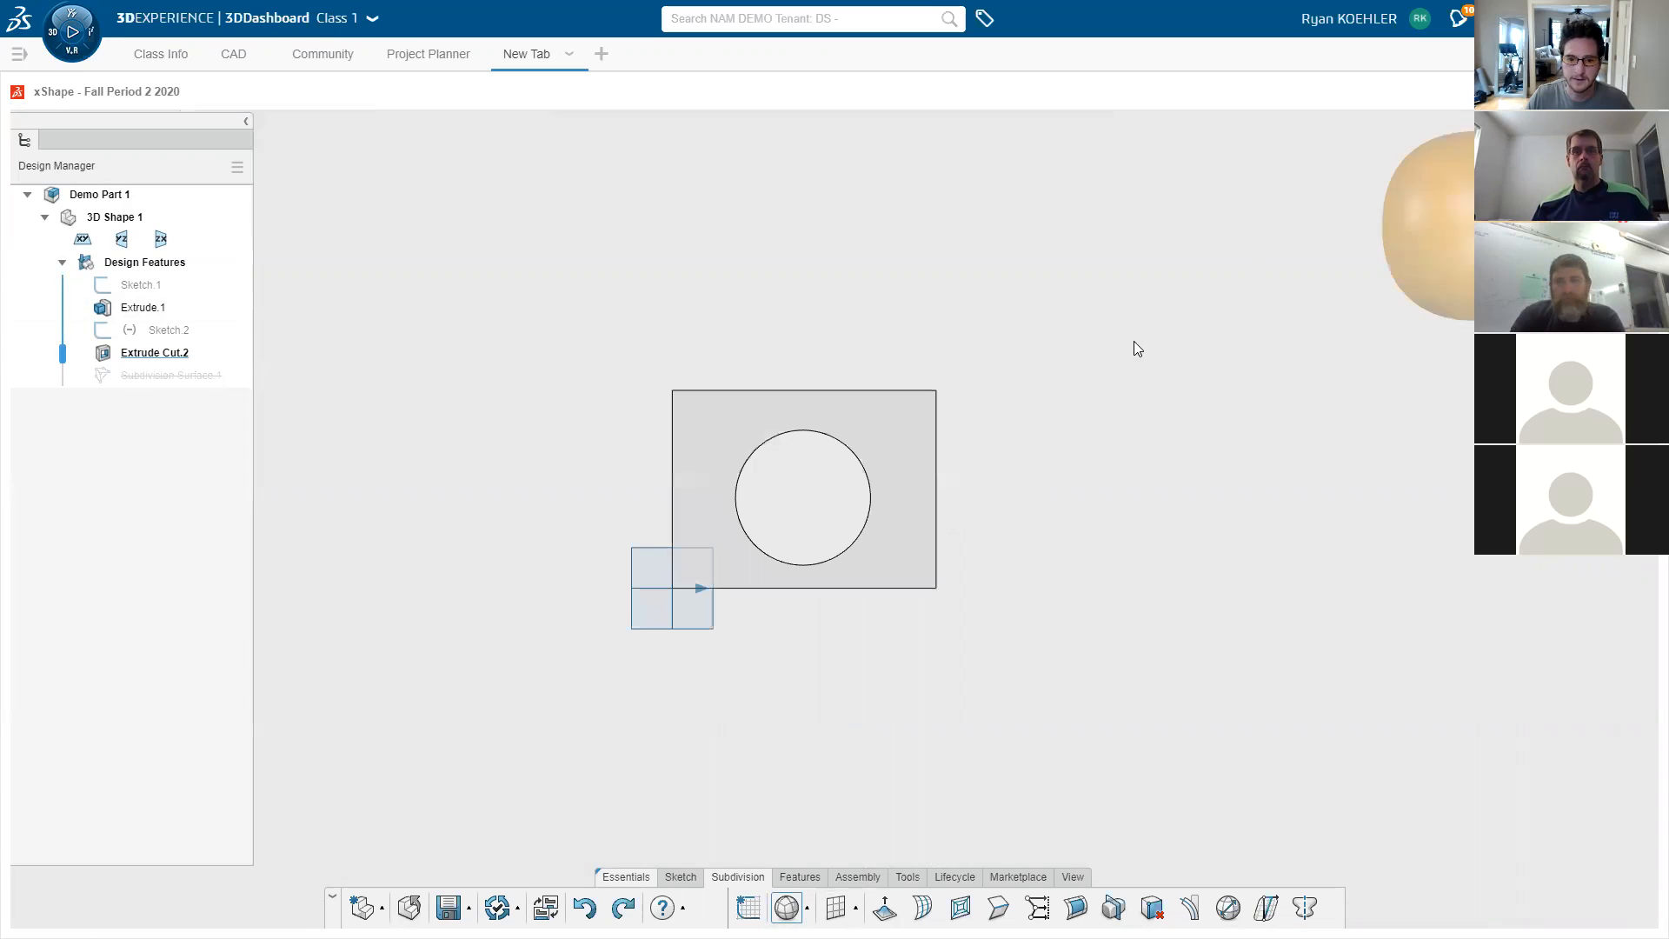
click(801, 497)
mouse_move(366, 261)
mouse_down()
mouse_move(387, 258)
mouse_move(345, 256)
mouse_move(473, 254)
mouse_move(362, 264)
mouse_up()
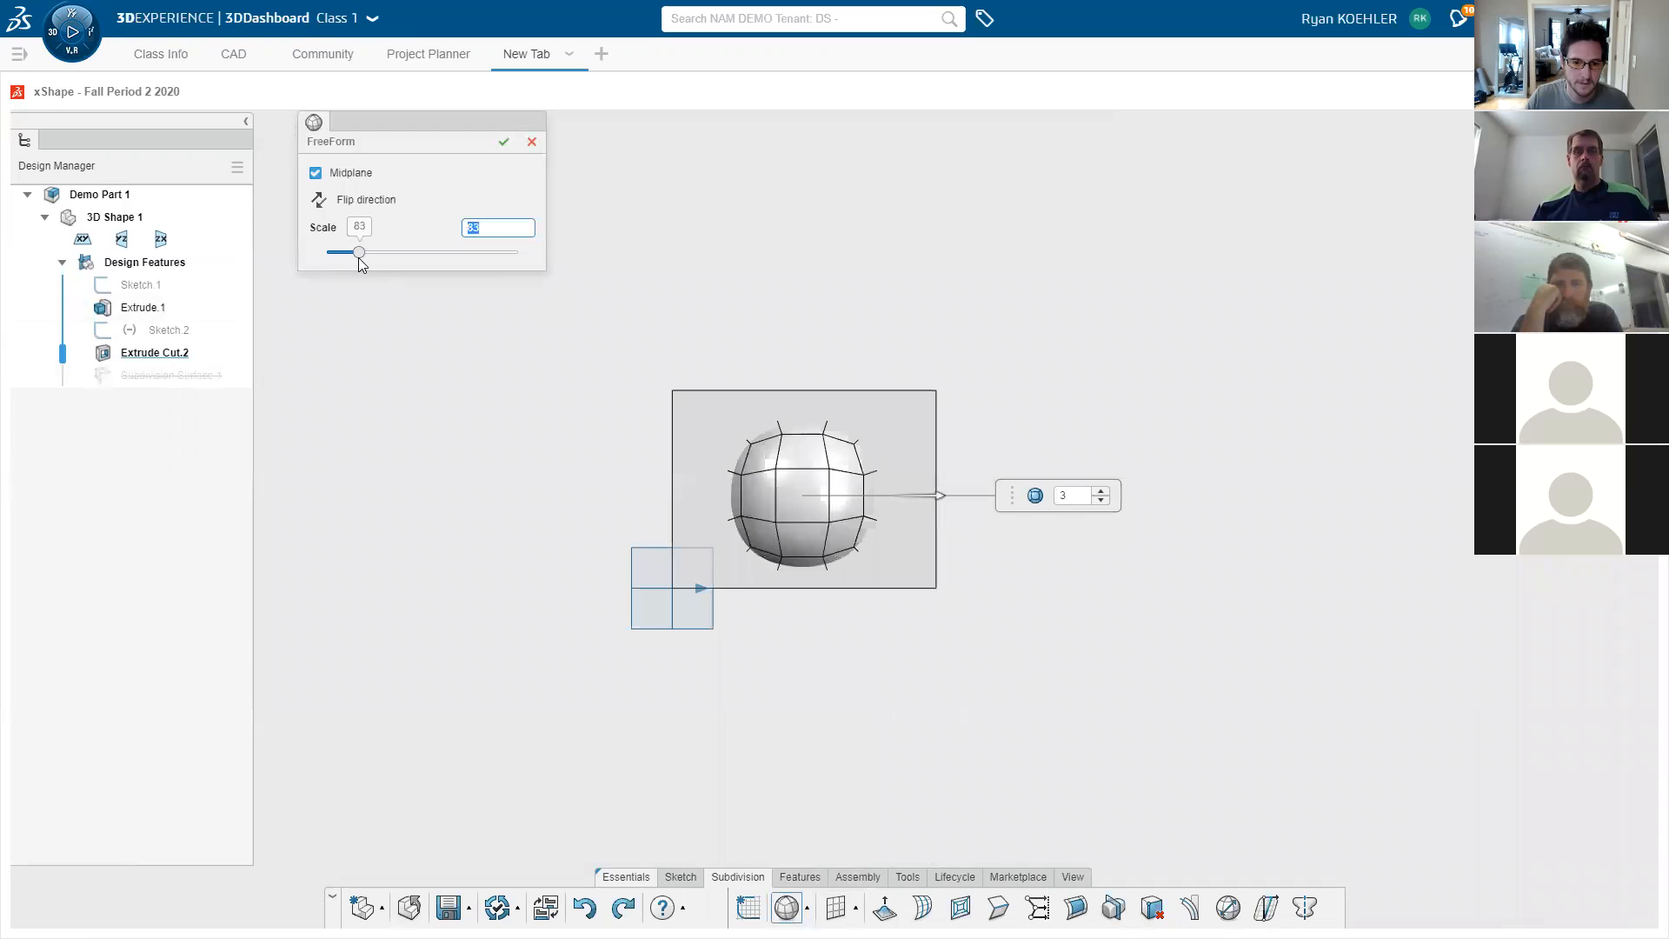
click(504, 142)
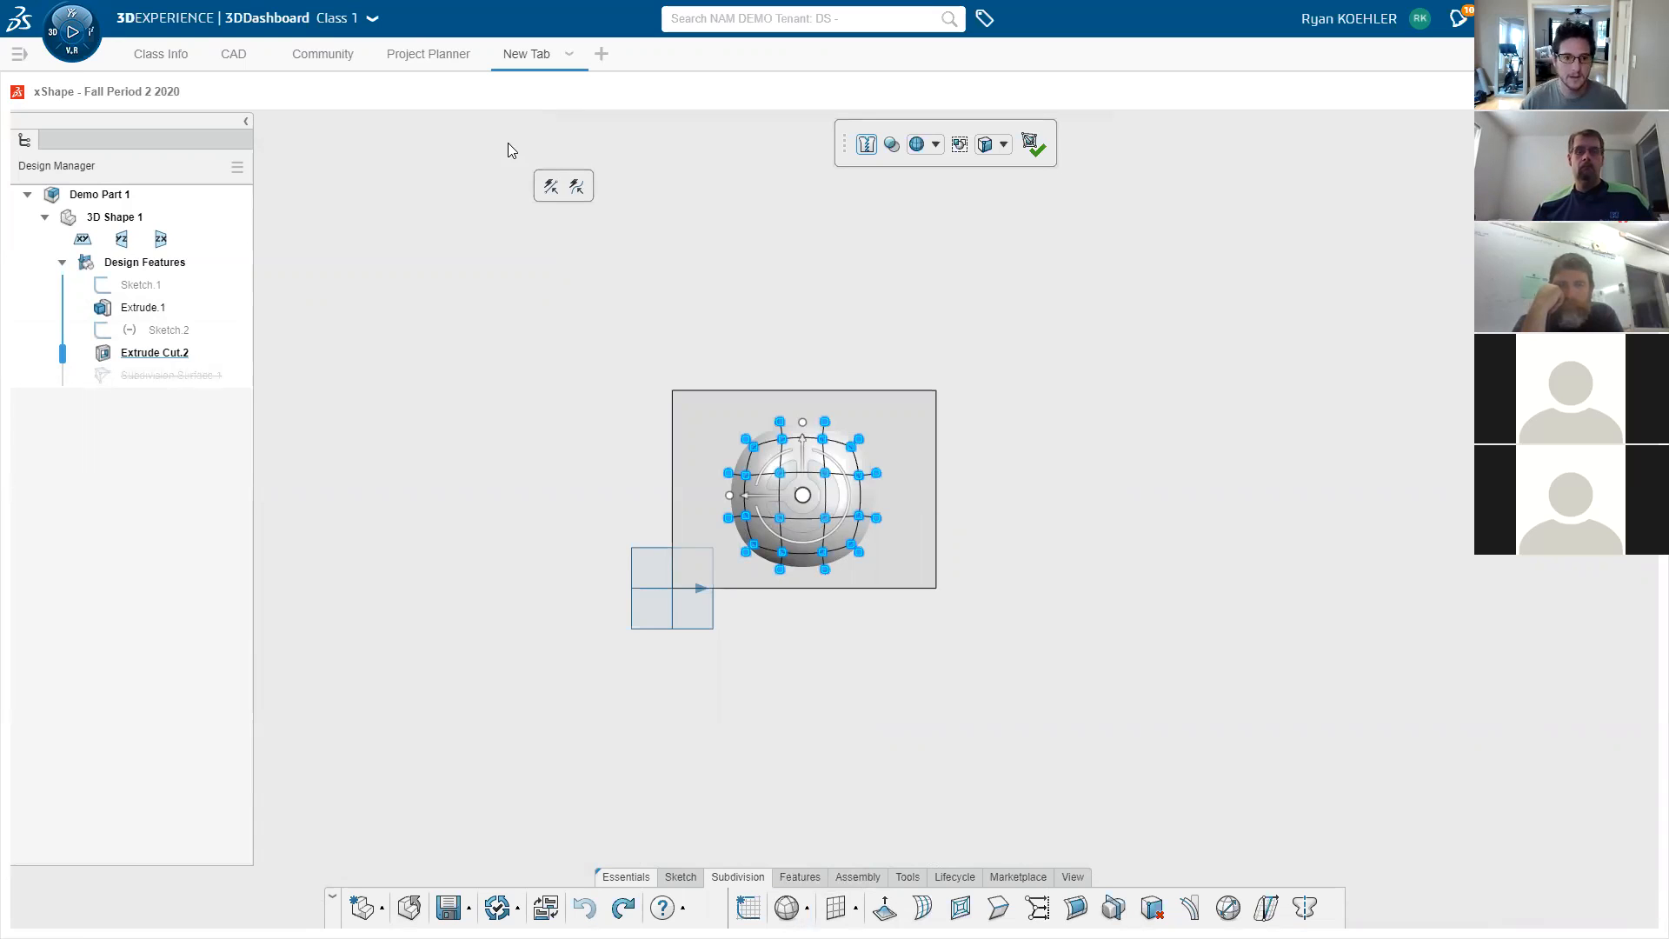
- Display the QuadBall with both cage and surface, checking it from several angles
click(936, 146)
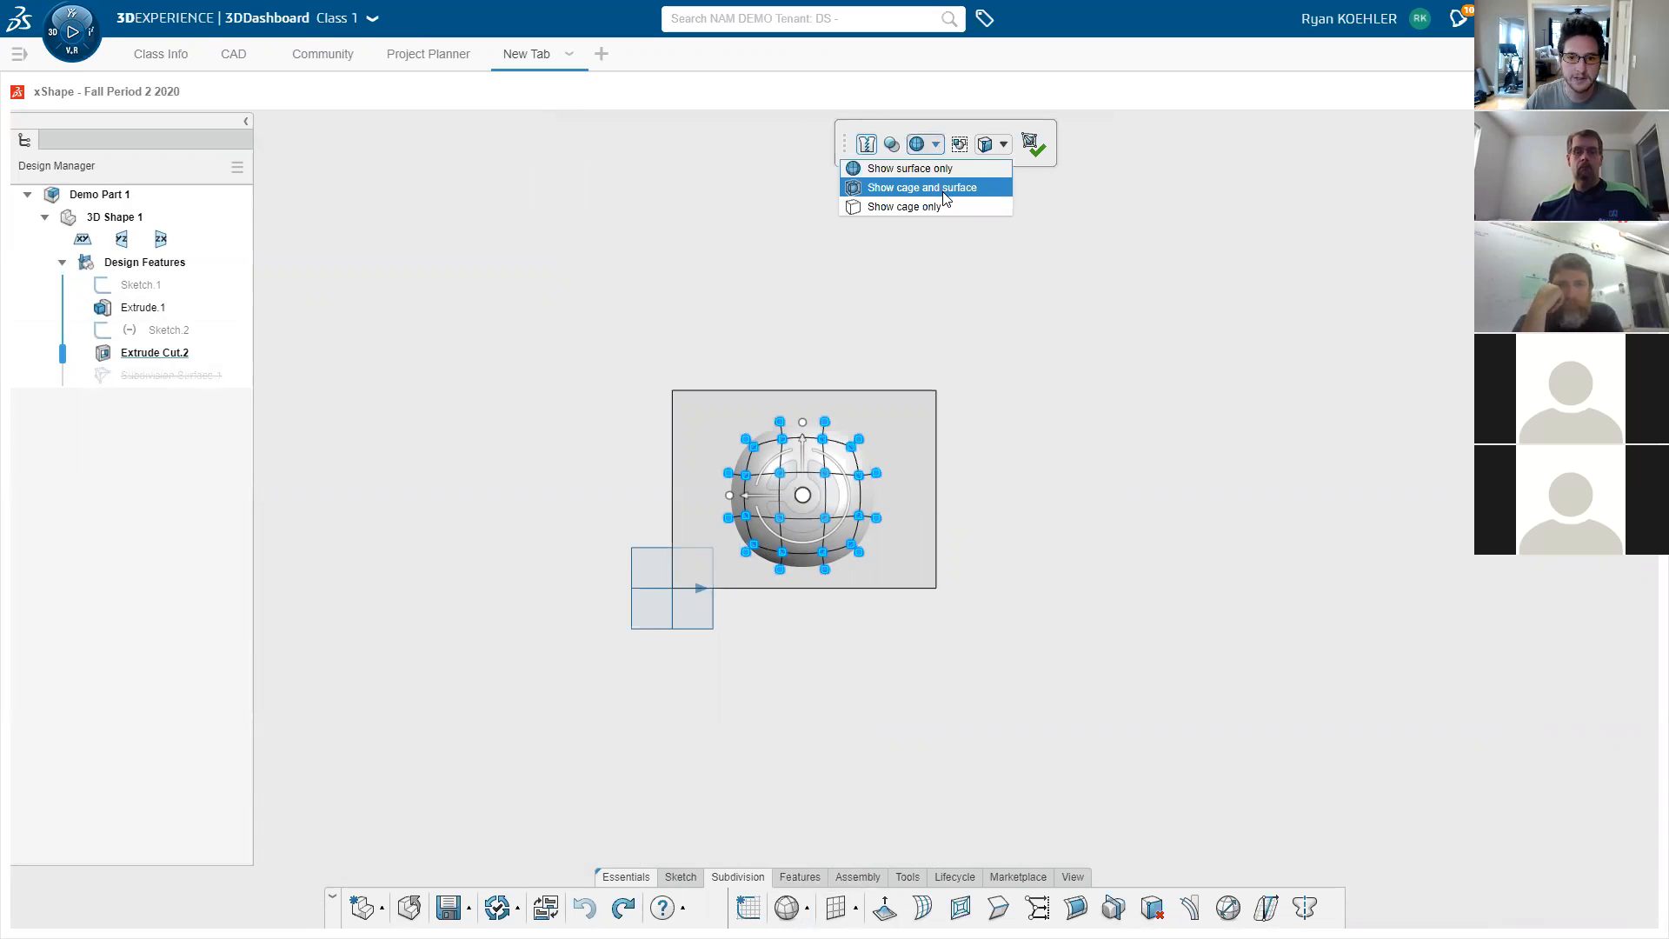
middle_drag(958, 455, 987, 408)
scroll(831, 524, down, 3)
scroll(832, 524, up, 6)
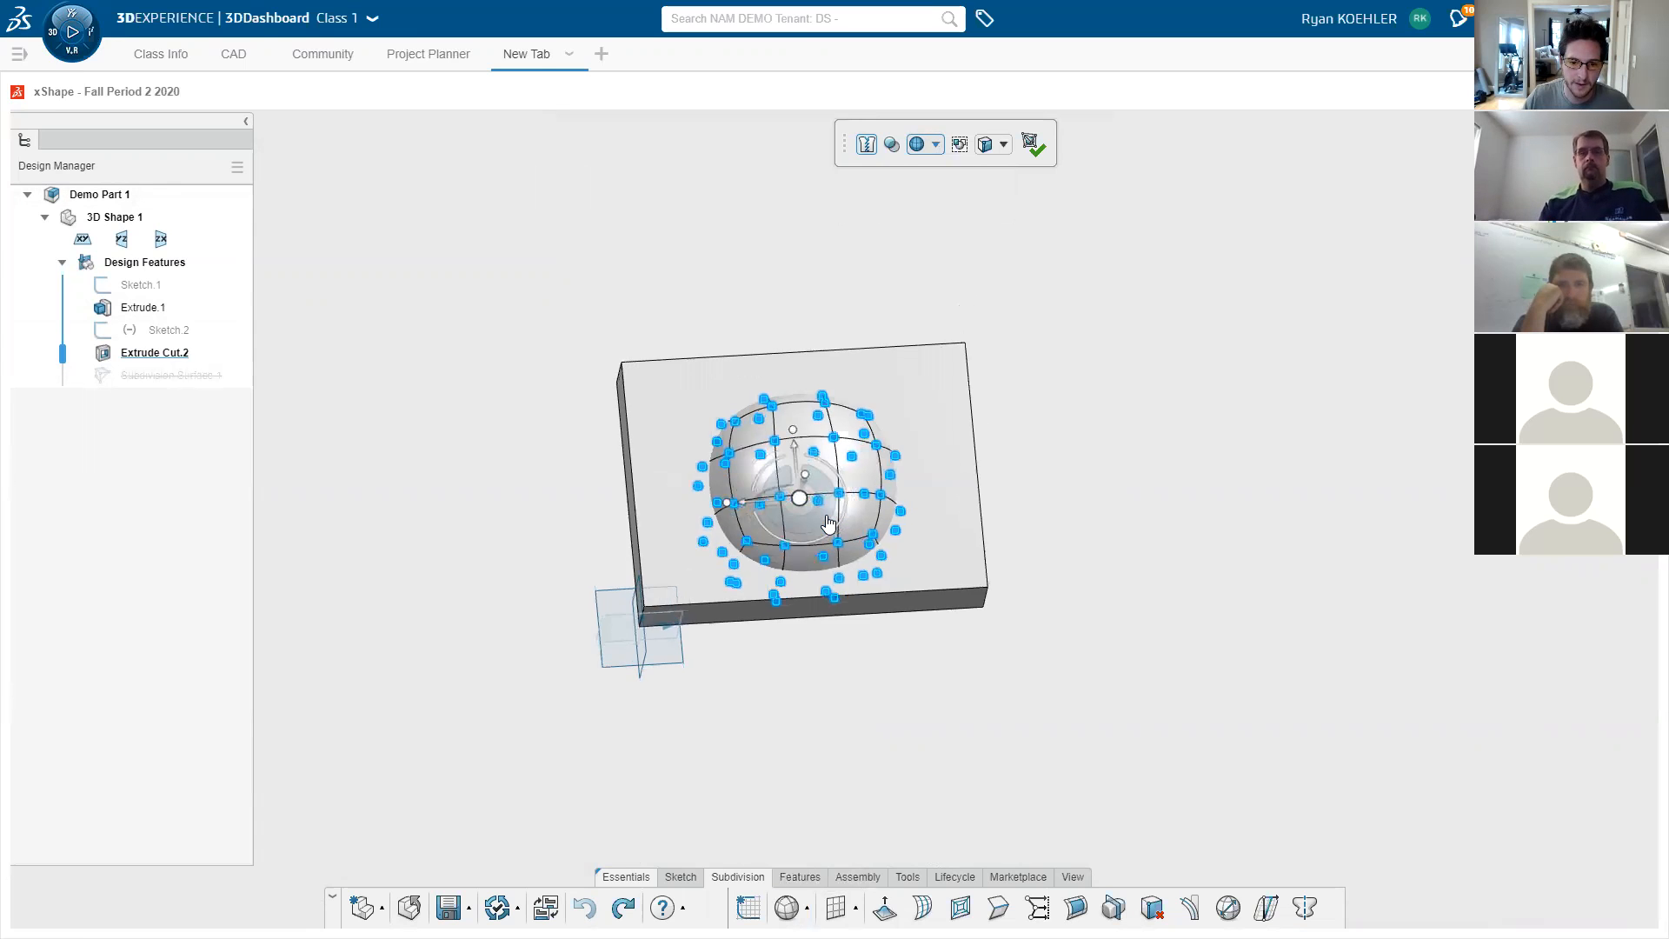
middle_drag(829, 521, 702, 384)
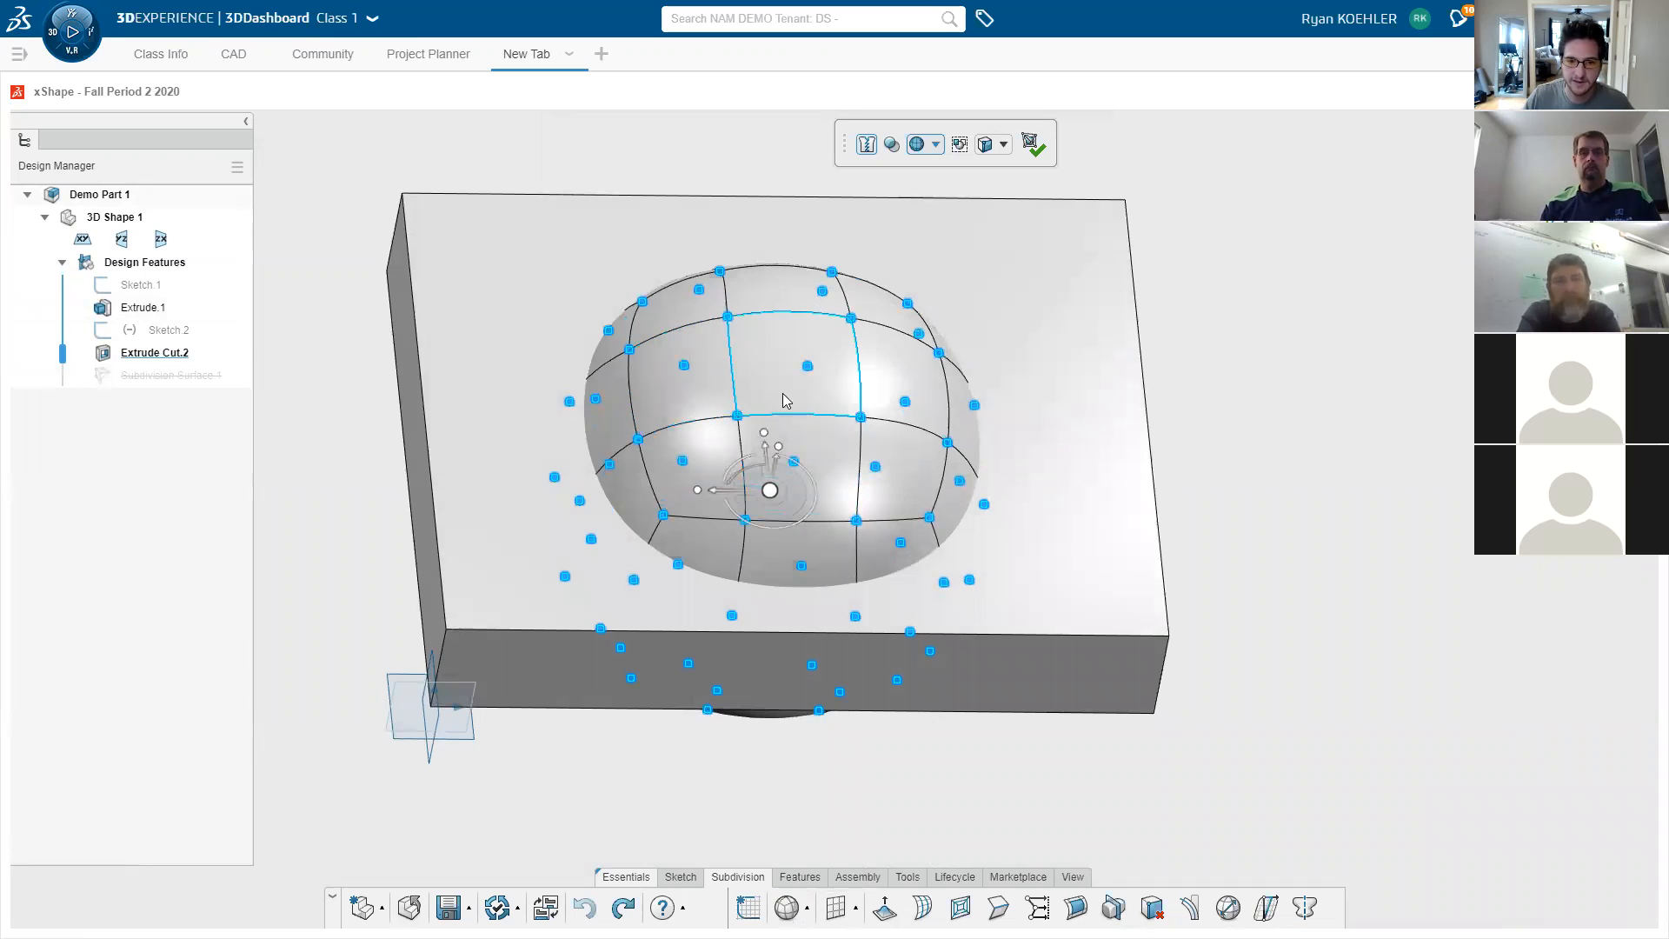
middle_drag(904, 484, 917, 182)
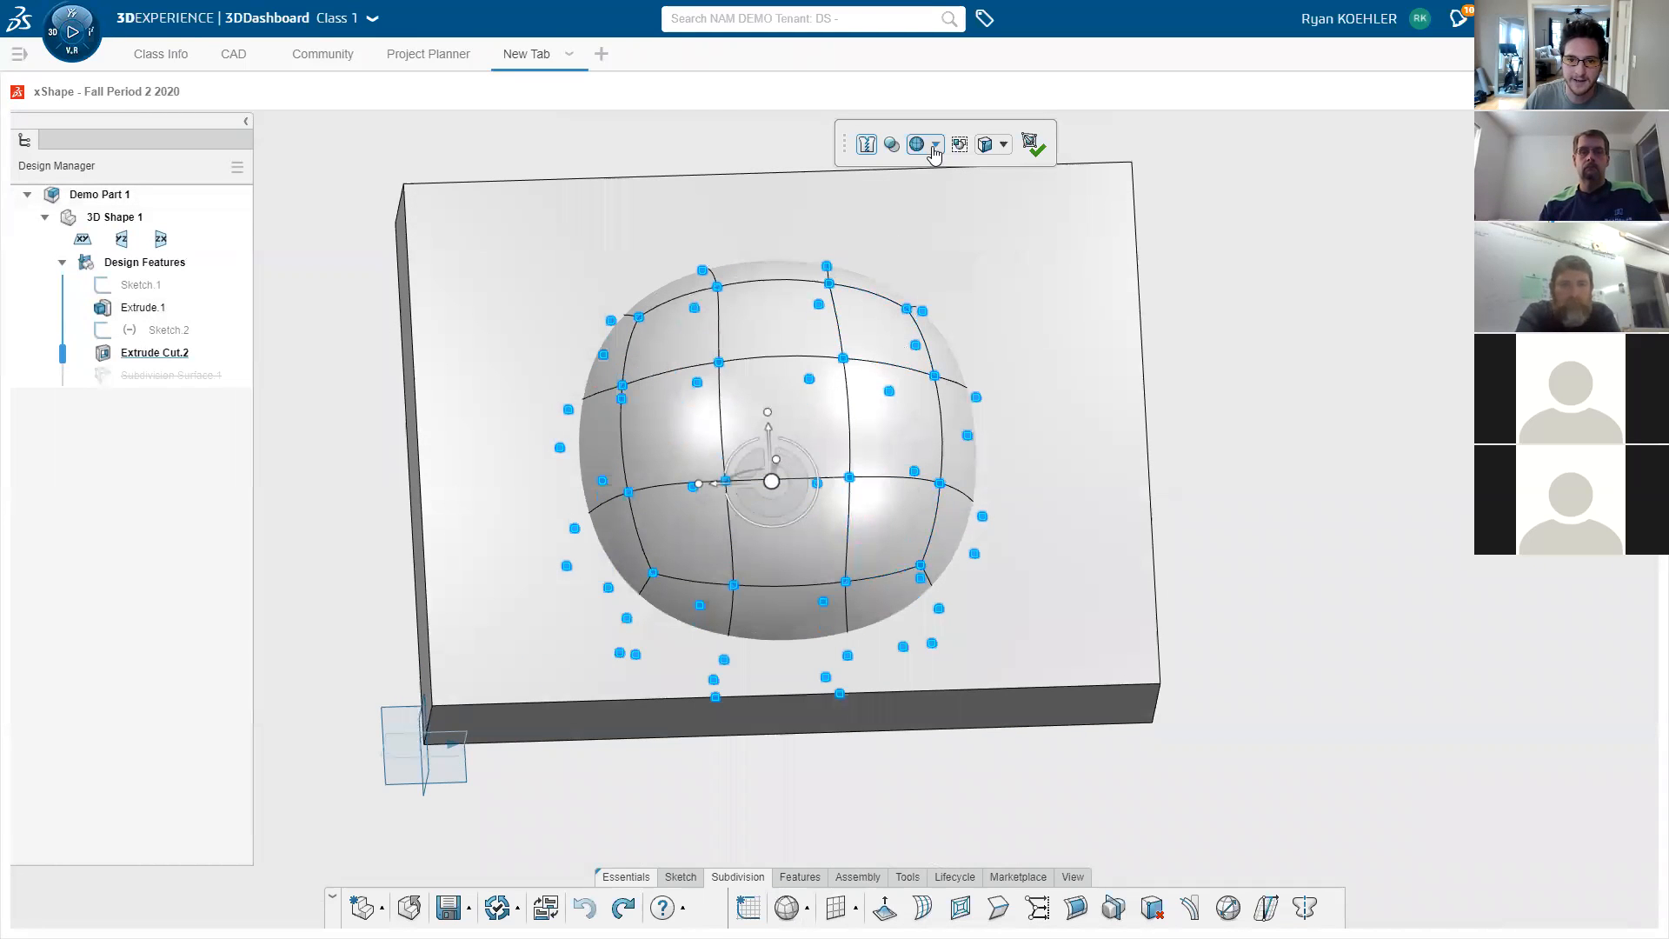
click(935, 145)
click(934, 189)
middle_drag(1320, 481, 732, 645)
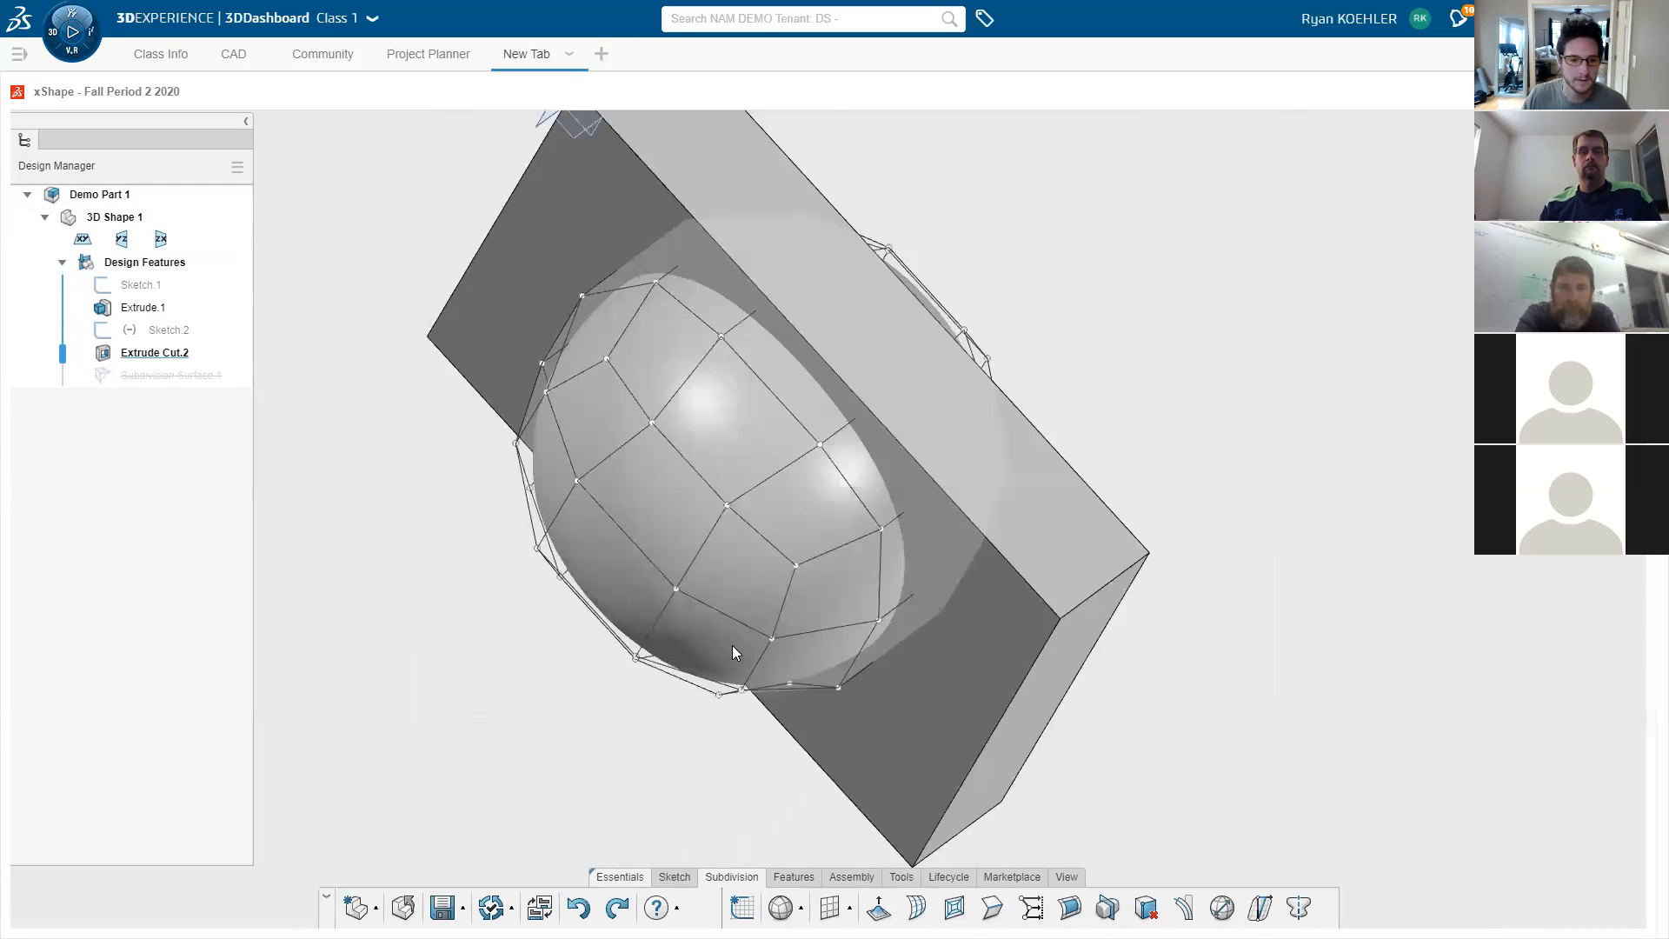
- Knit the subdivision surface into the block and save the part
click(1601, 90)
middle_drag(354, 846, 246, 866)
click(134, 893)
middle_drag(347, 739, 261, 817)
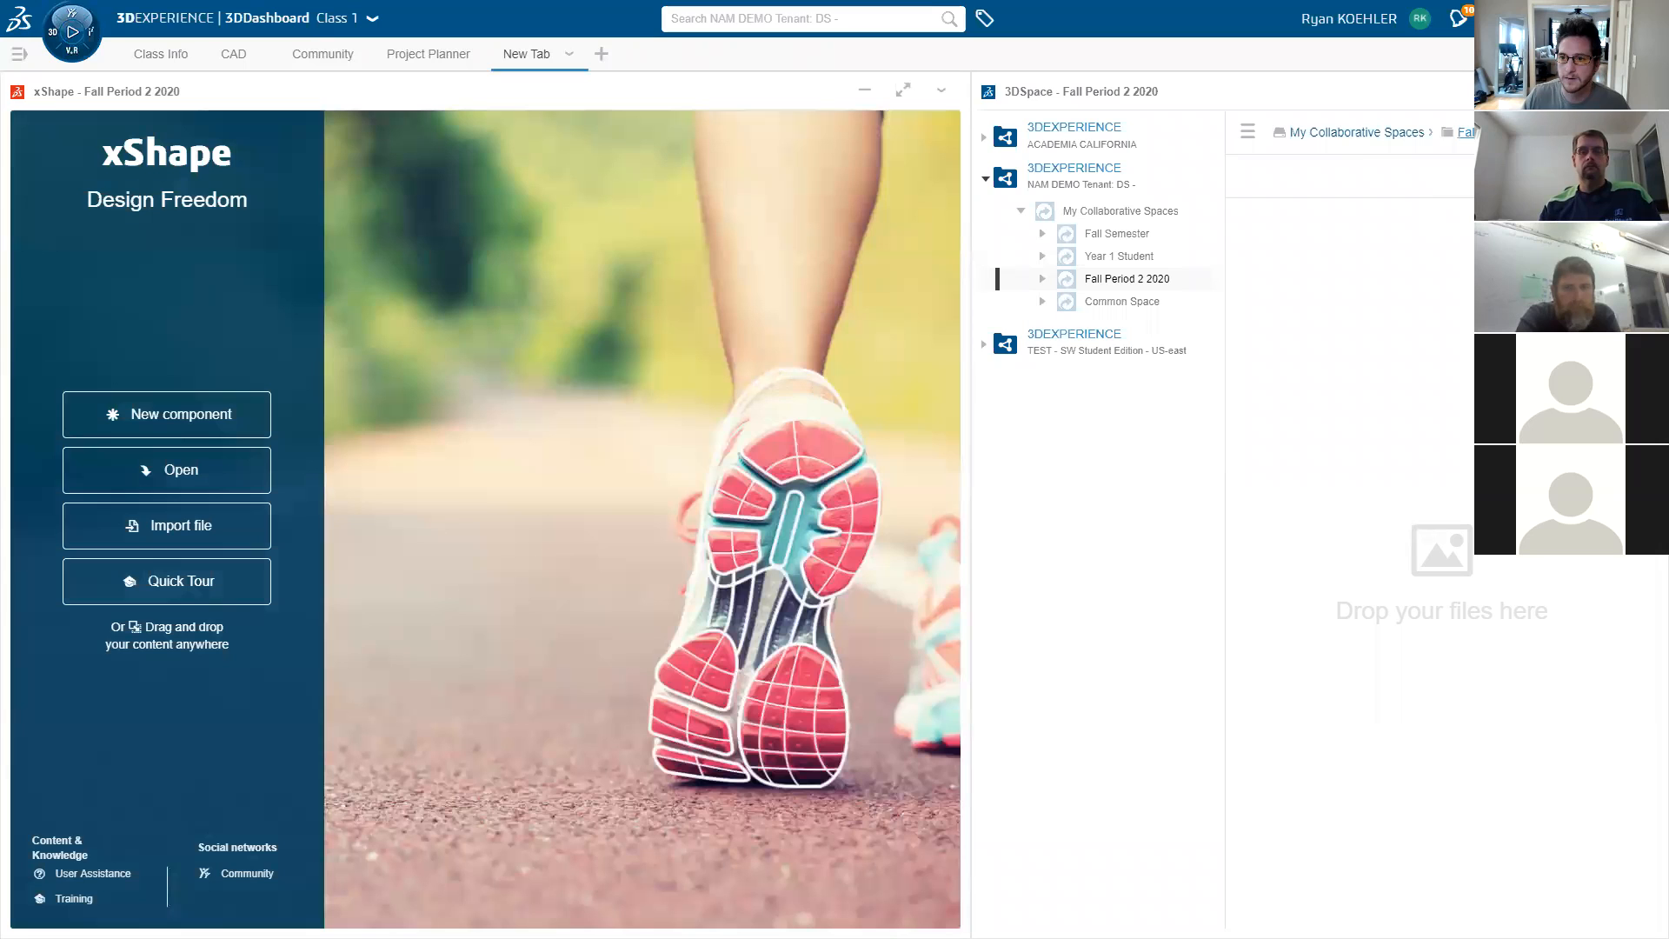
- Open Demo Part 1 from the Fall Period 2 2020 collaborative space into xShape
click(1363, 139)
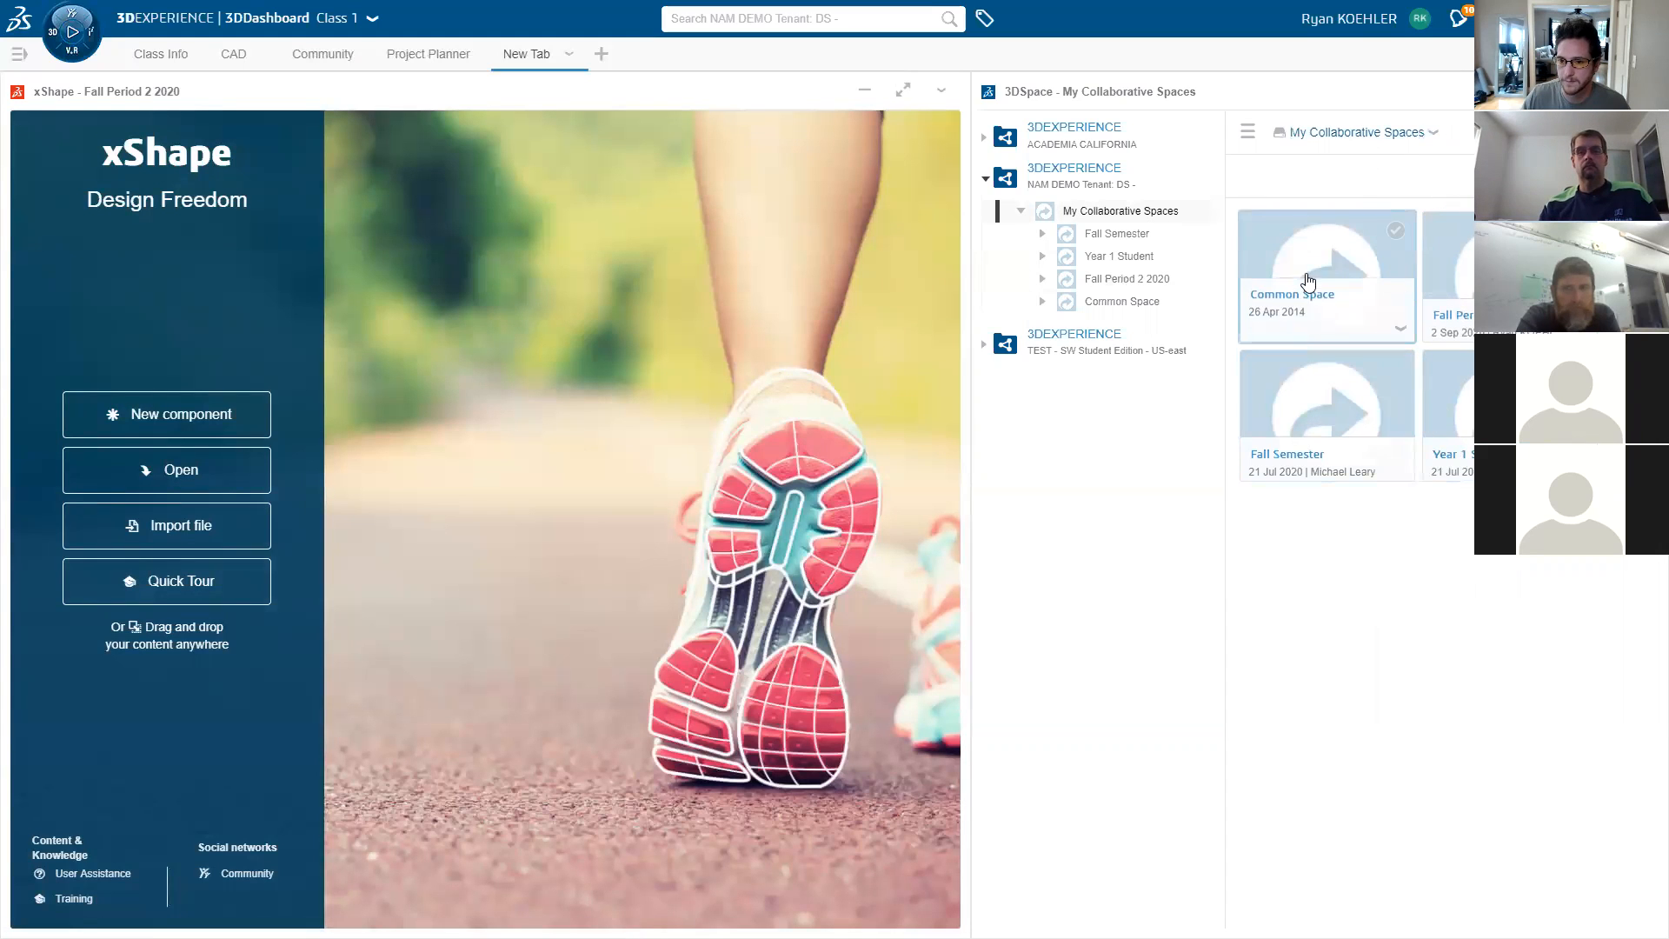
mouse_move(1458, 412)
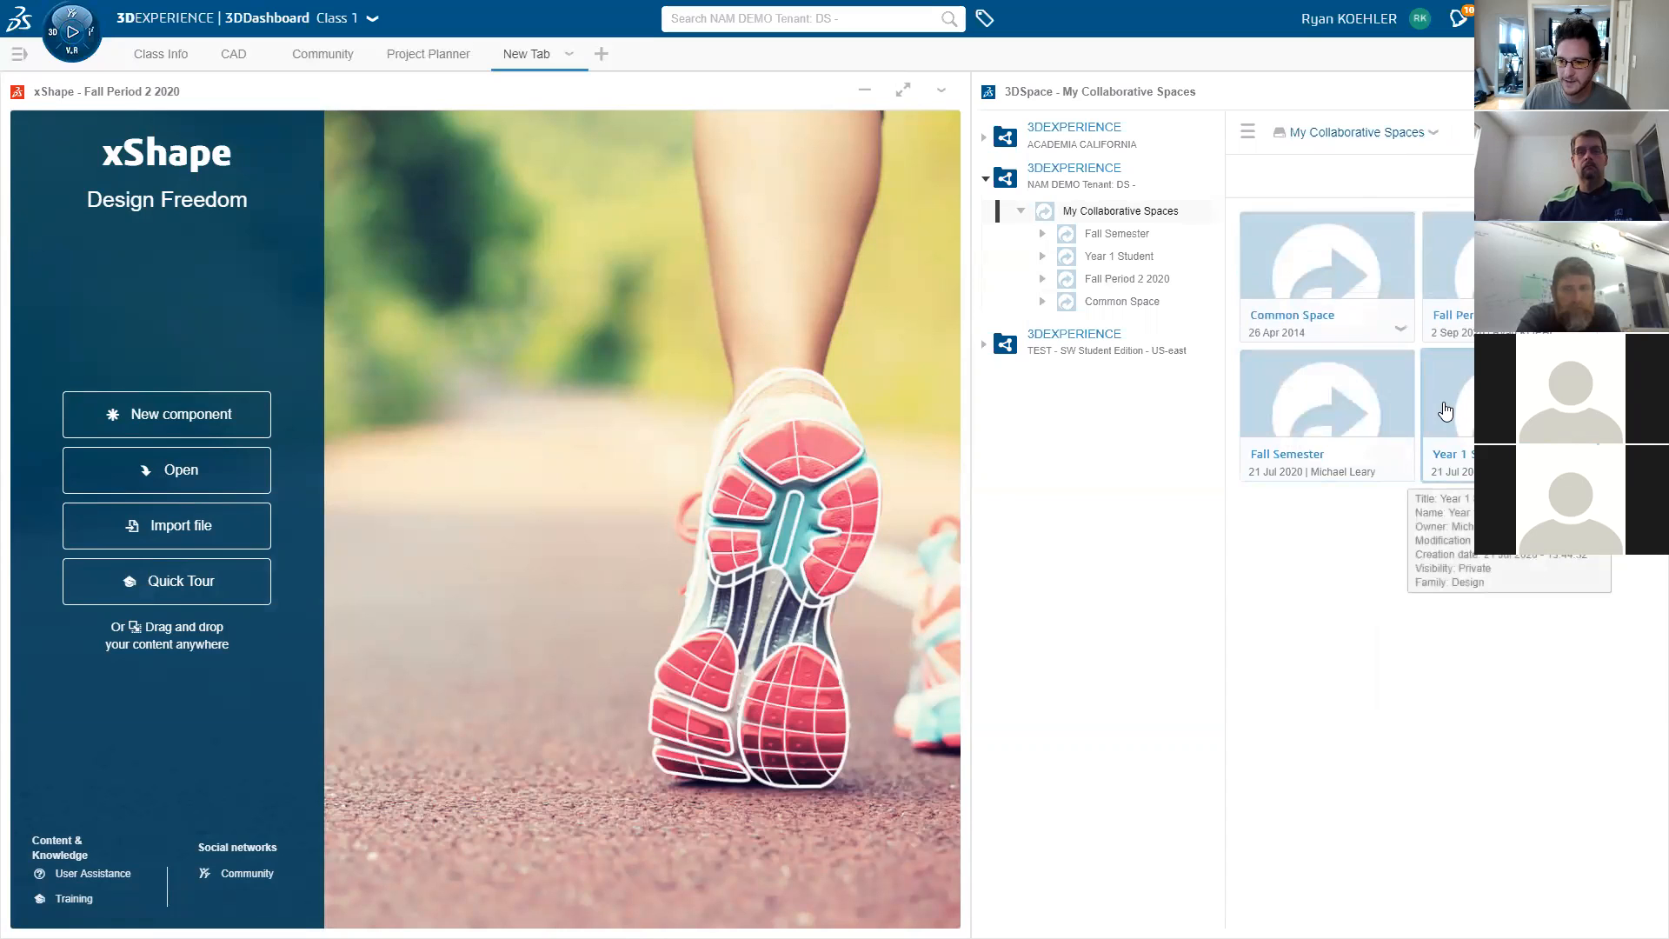
click(1459, 290)
mouse_move(1285, 287)
drag(1304, 261, 606, 441)
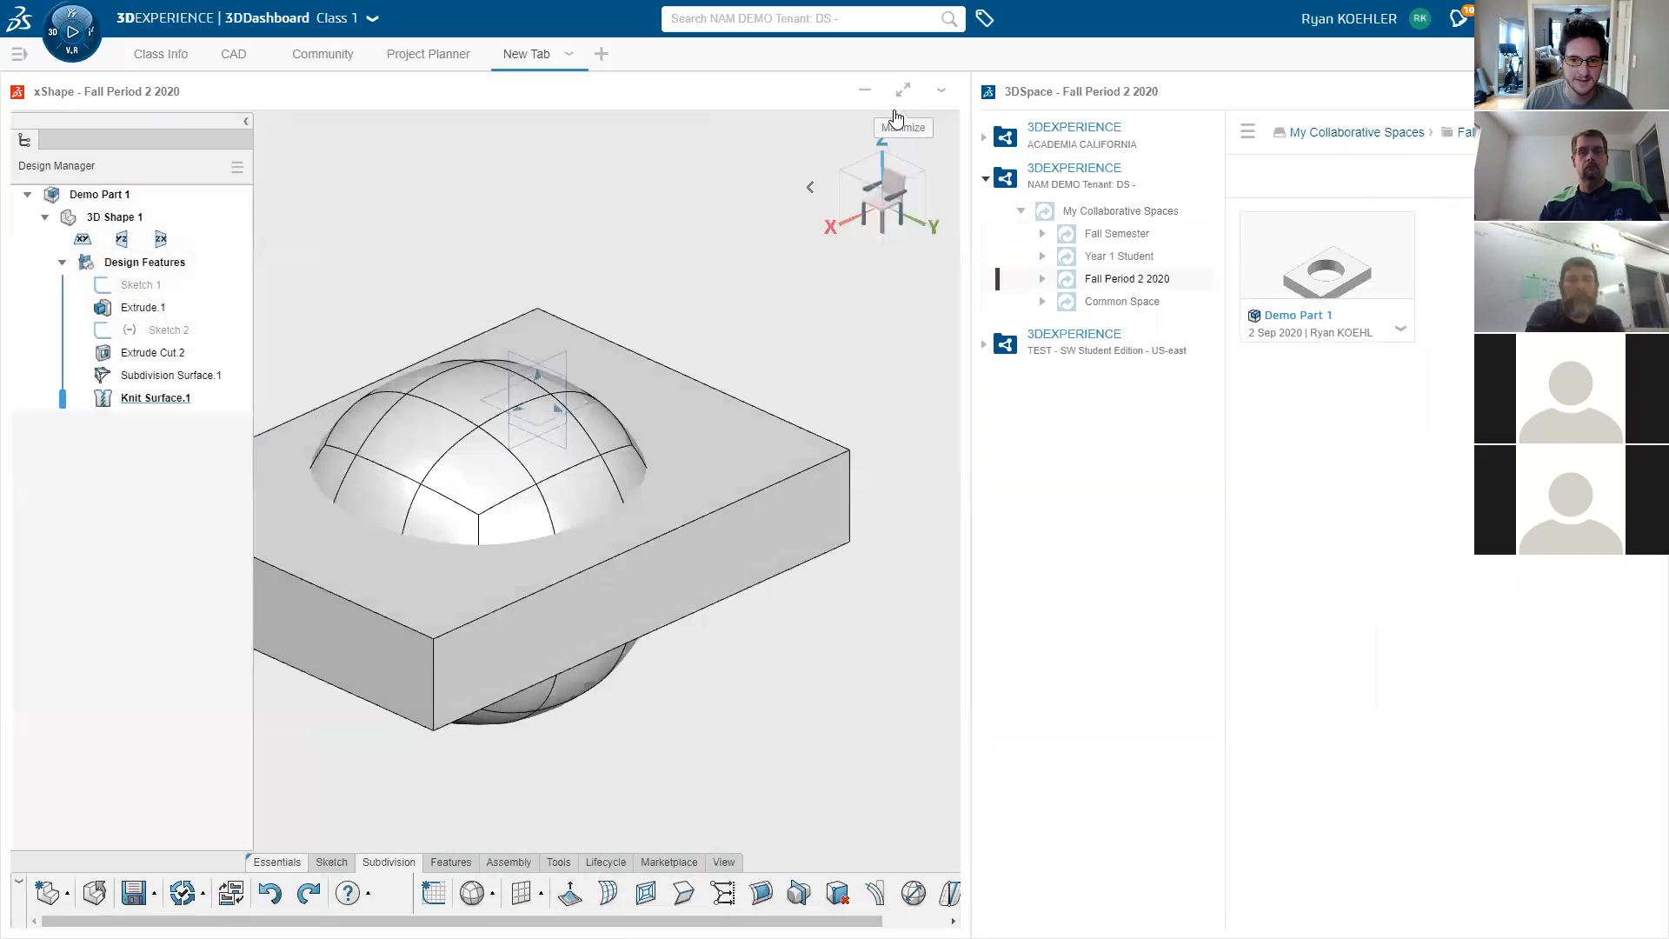
- Orbit Demo Part 1, then switch dashboard tabs and return to the part's tab
mouse_move(889, 113)
middle_down()
mouse_move(867, 271)
mouse_move(890, 109)
middle_up()
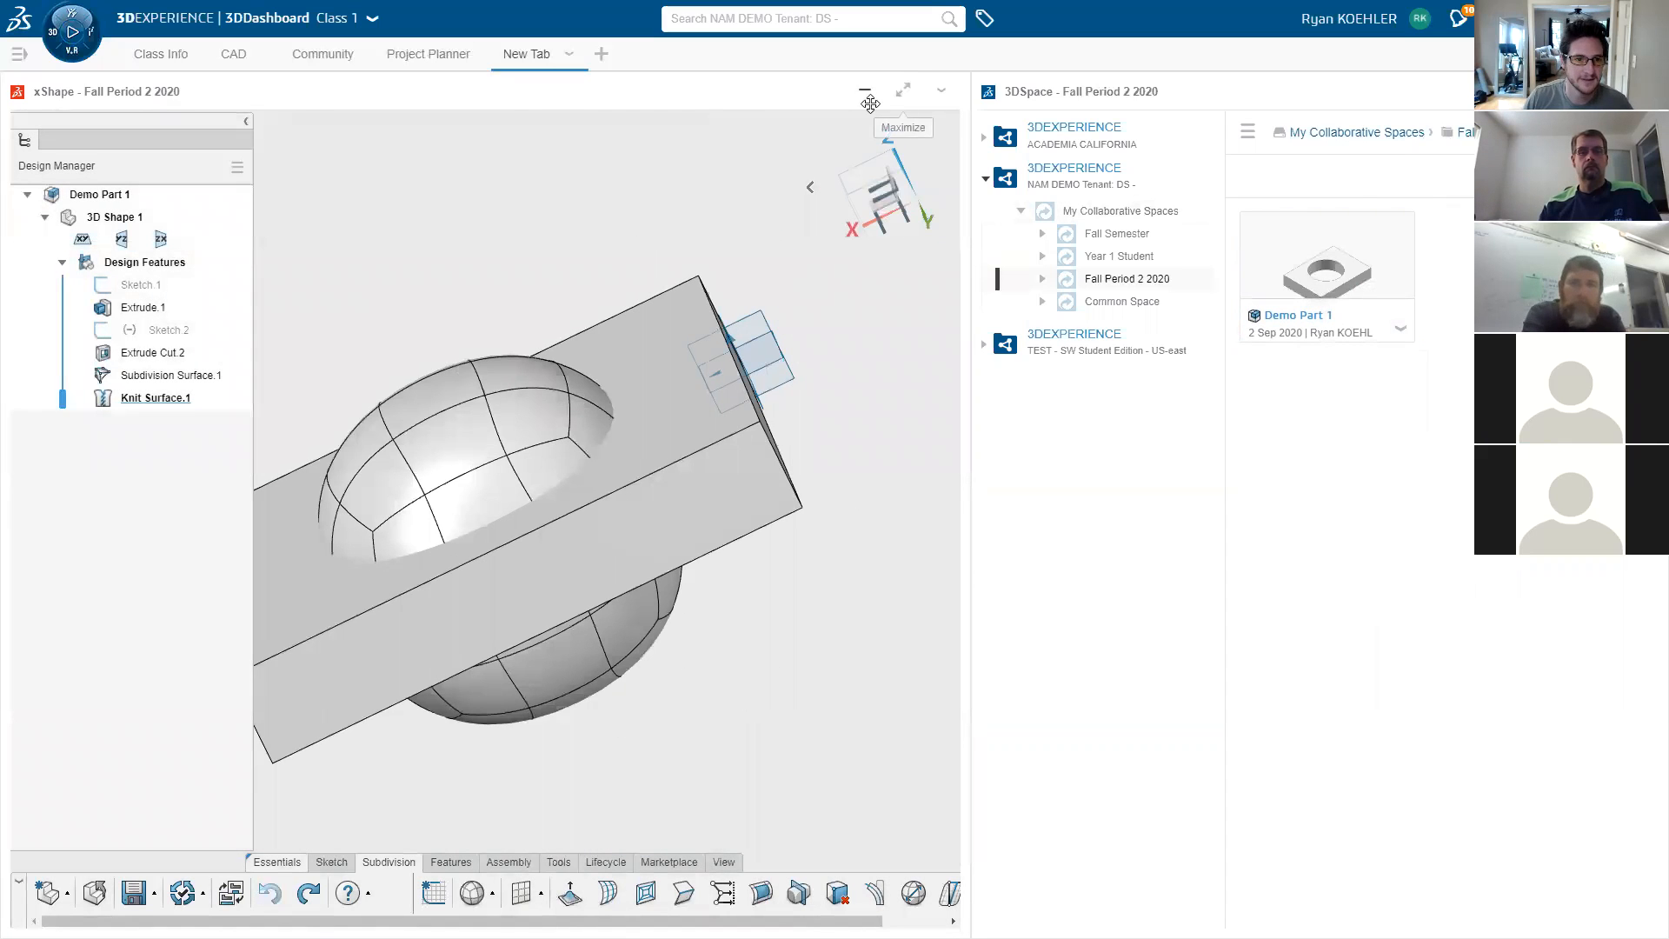
click(233, 54)
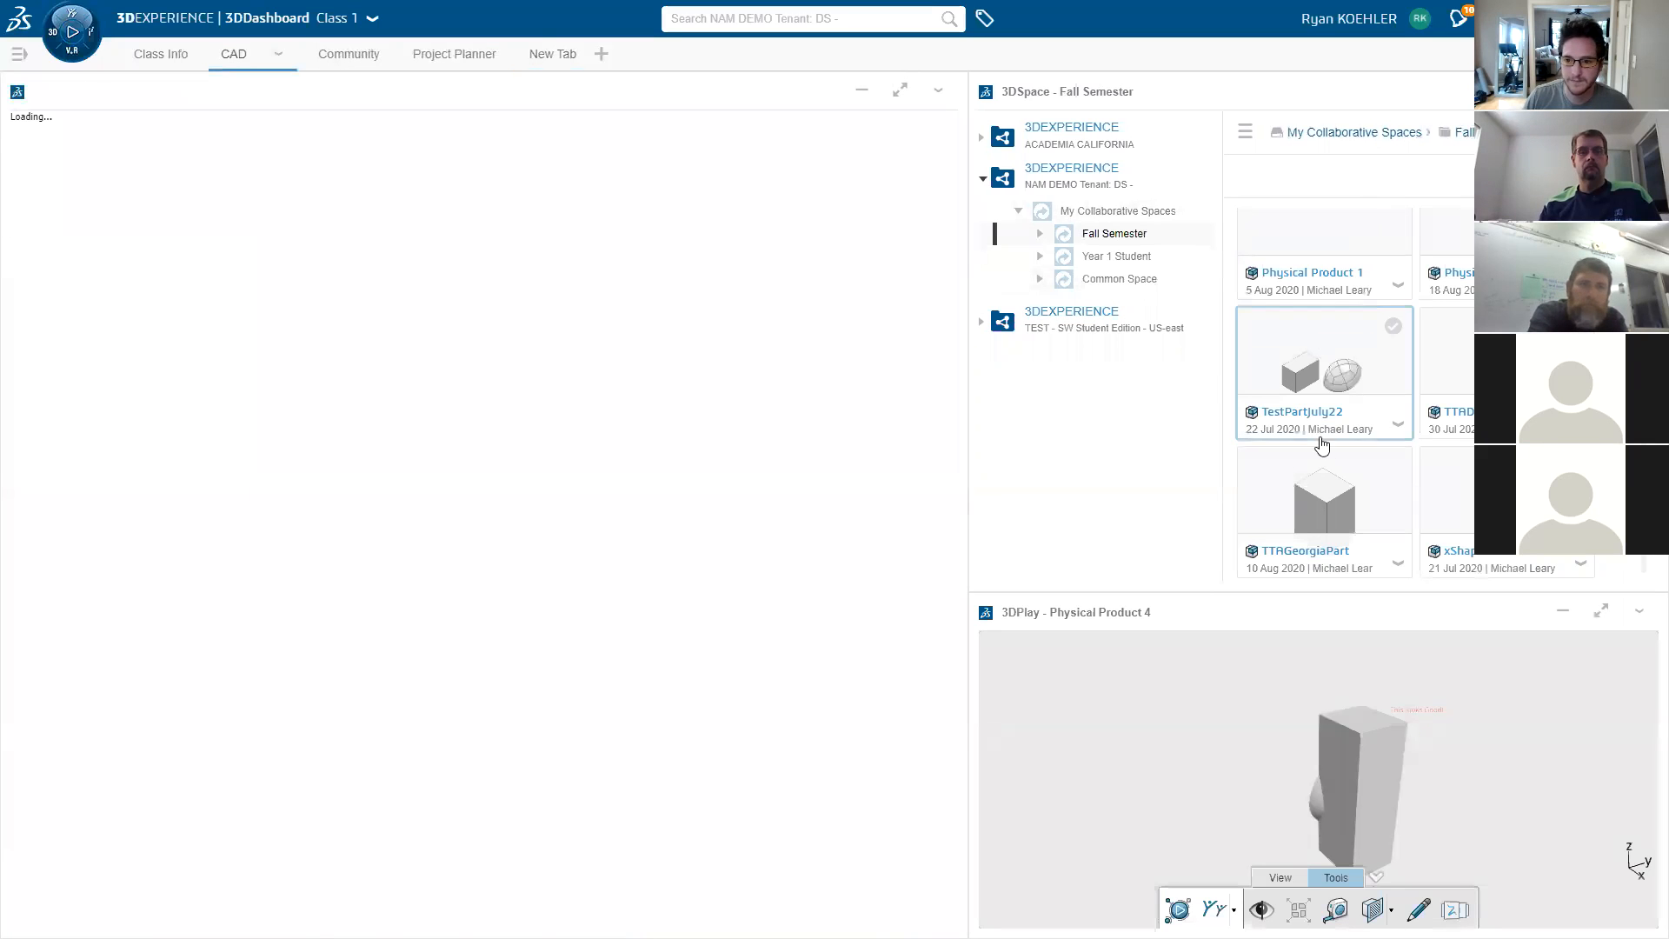
right_click(538, 57)
key(Escape)
click(525, 60)
mouse_move(905, 110)
middle_down()
mouse_move(927, 113)
mouse_move(648, 320)
mouse_move(632, 412)
mouse_move(712, 399)
mouse_move(558, 483)
middle_up()
- Select the block's top face and open Extrude.1 for editing
click(565, 480)
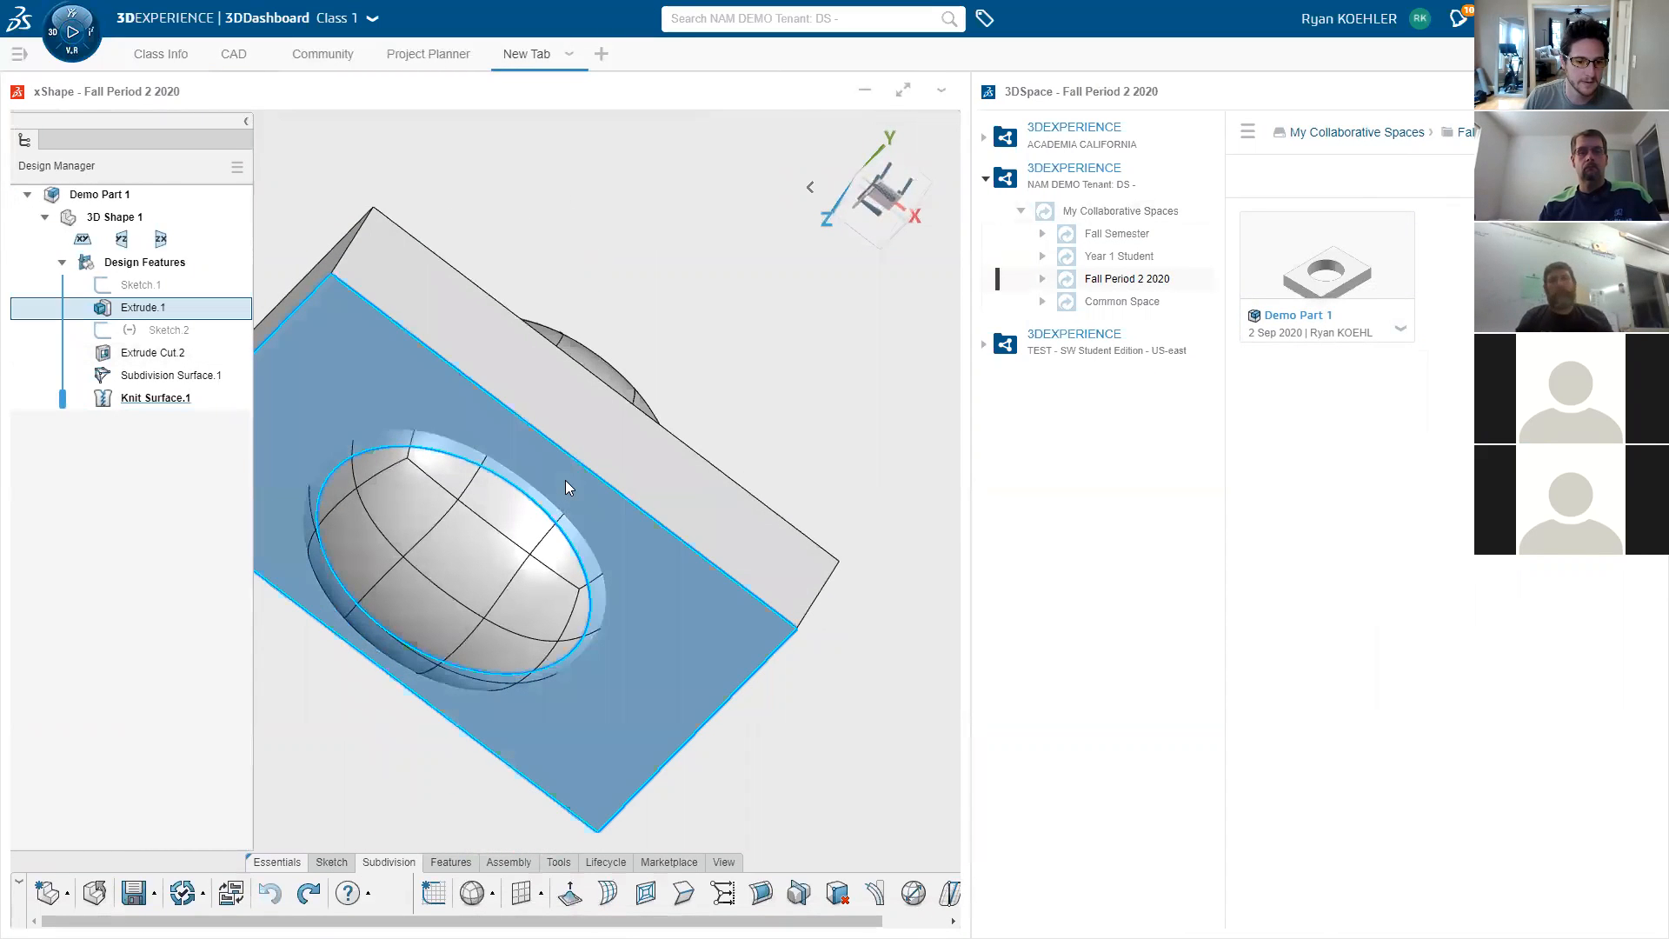
mouse_move(684, 377)
middle_down()
mouse_move(704, 391)
mouse_move(720, 365)
middle_up()
double_click(704, 391)
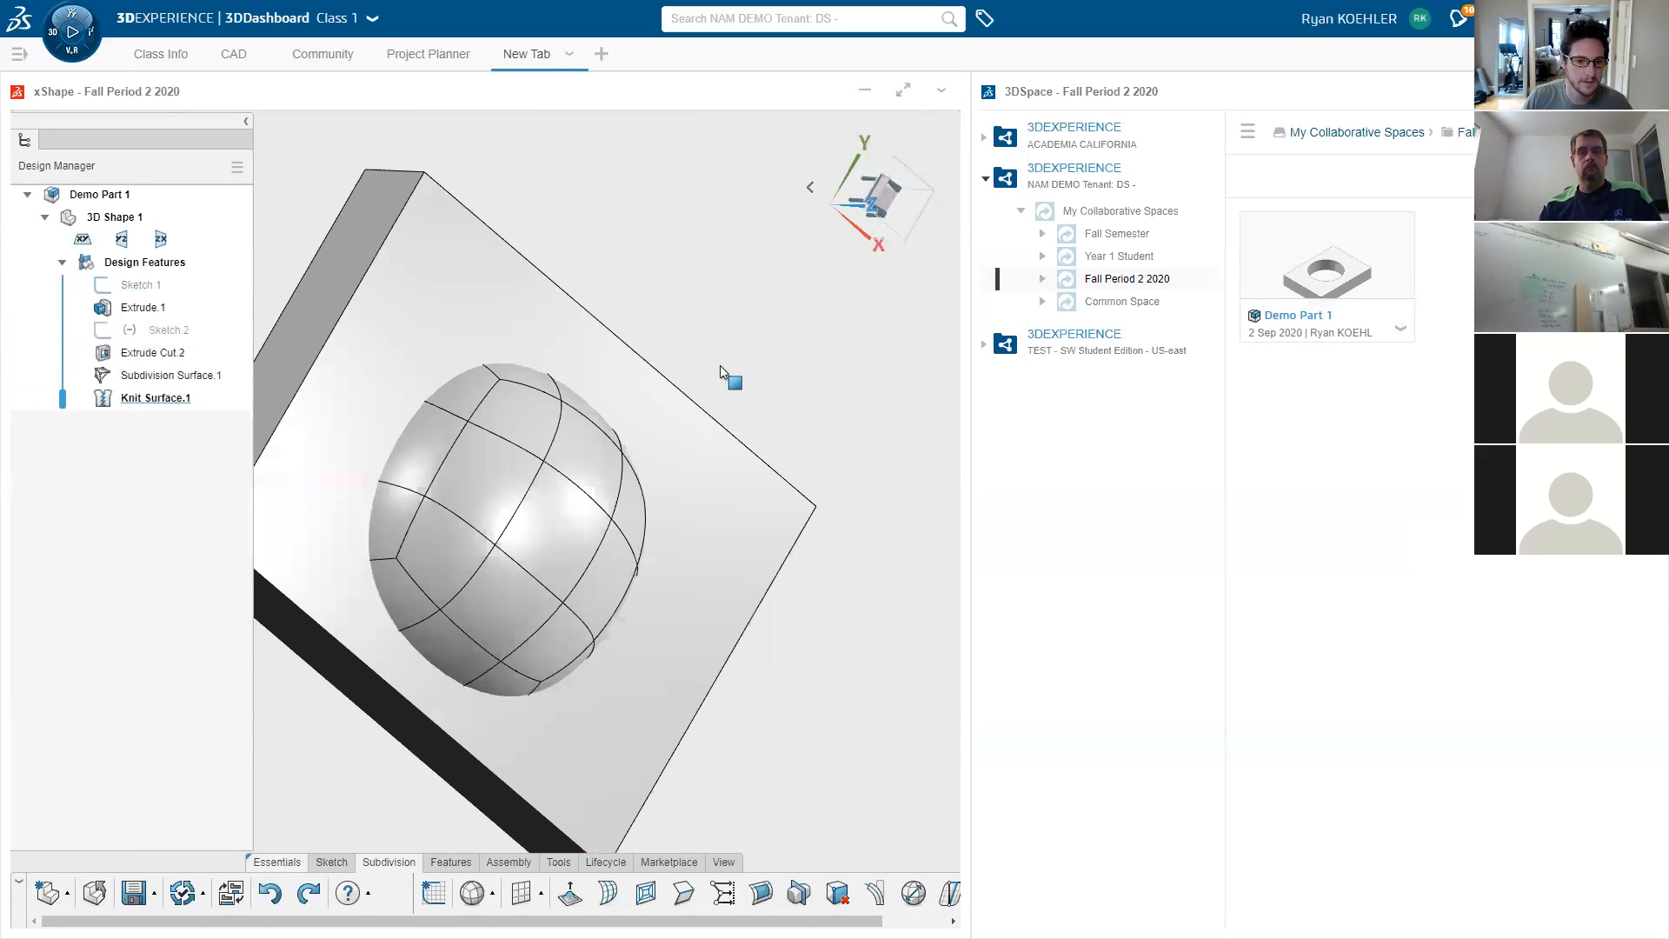
middle_drag(720, 365, 880, 127)
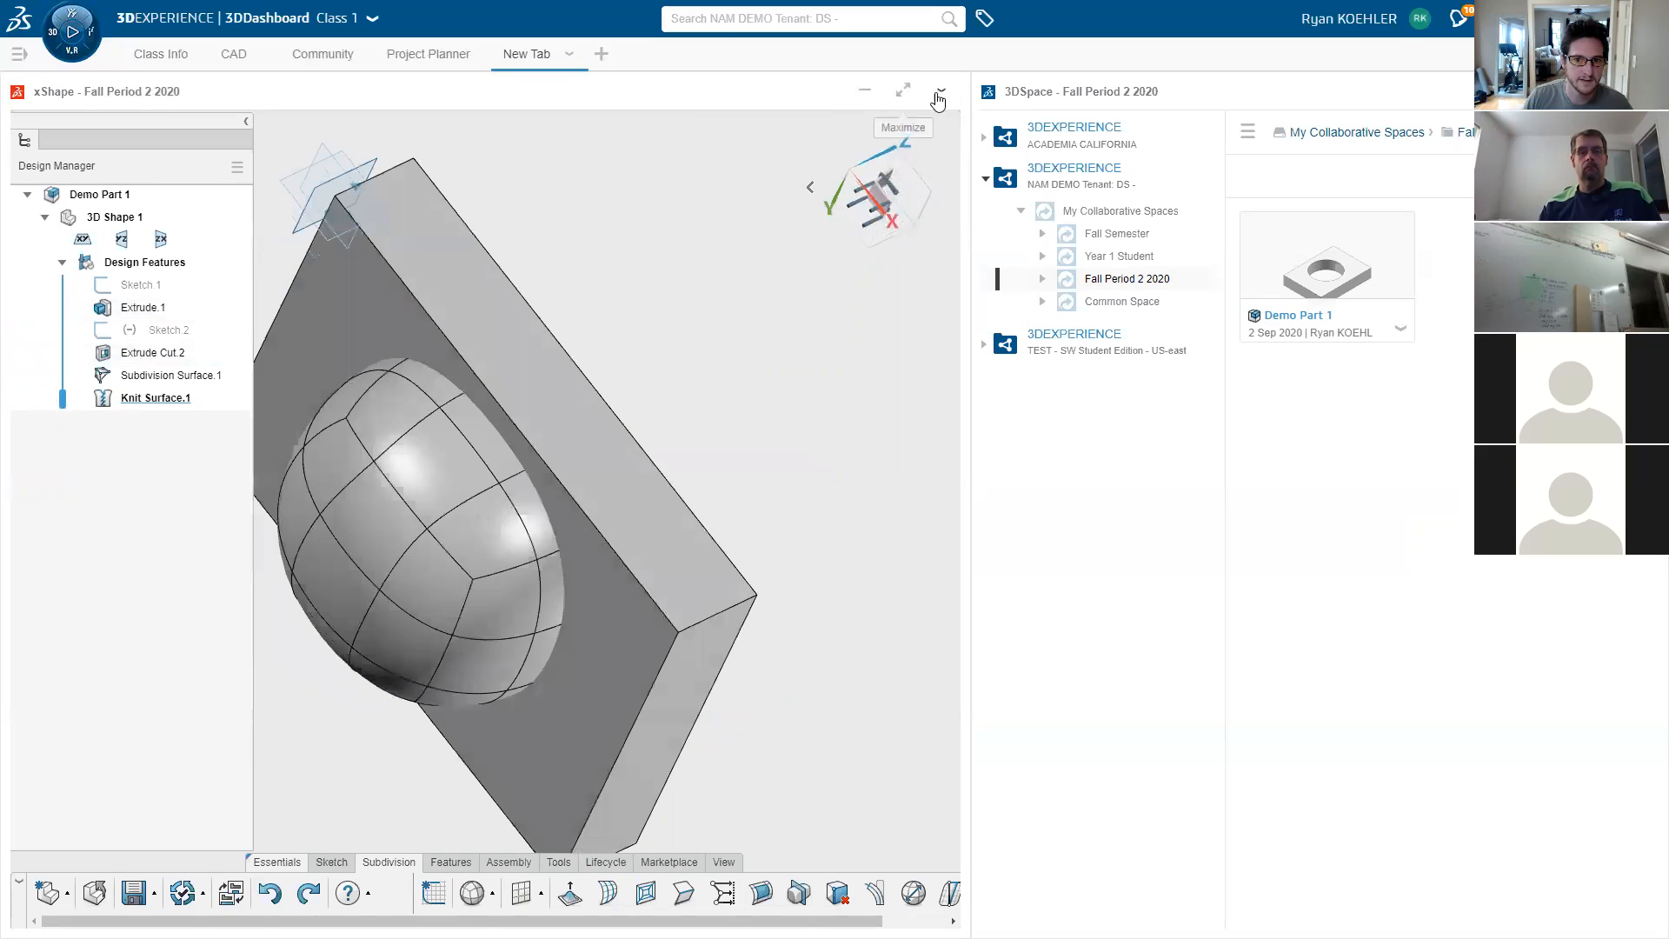
- Set the dashboard tab layout to Scroll and spin the part
click(569, 55)
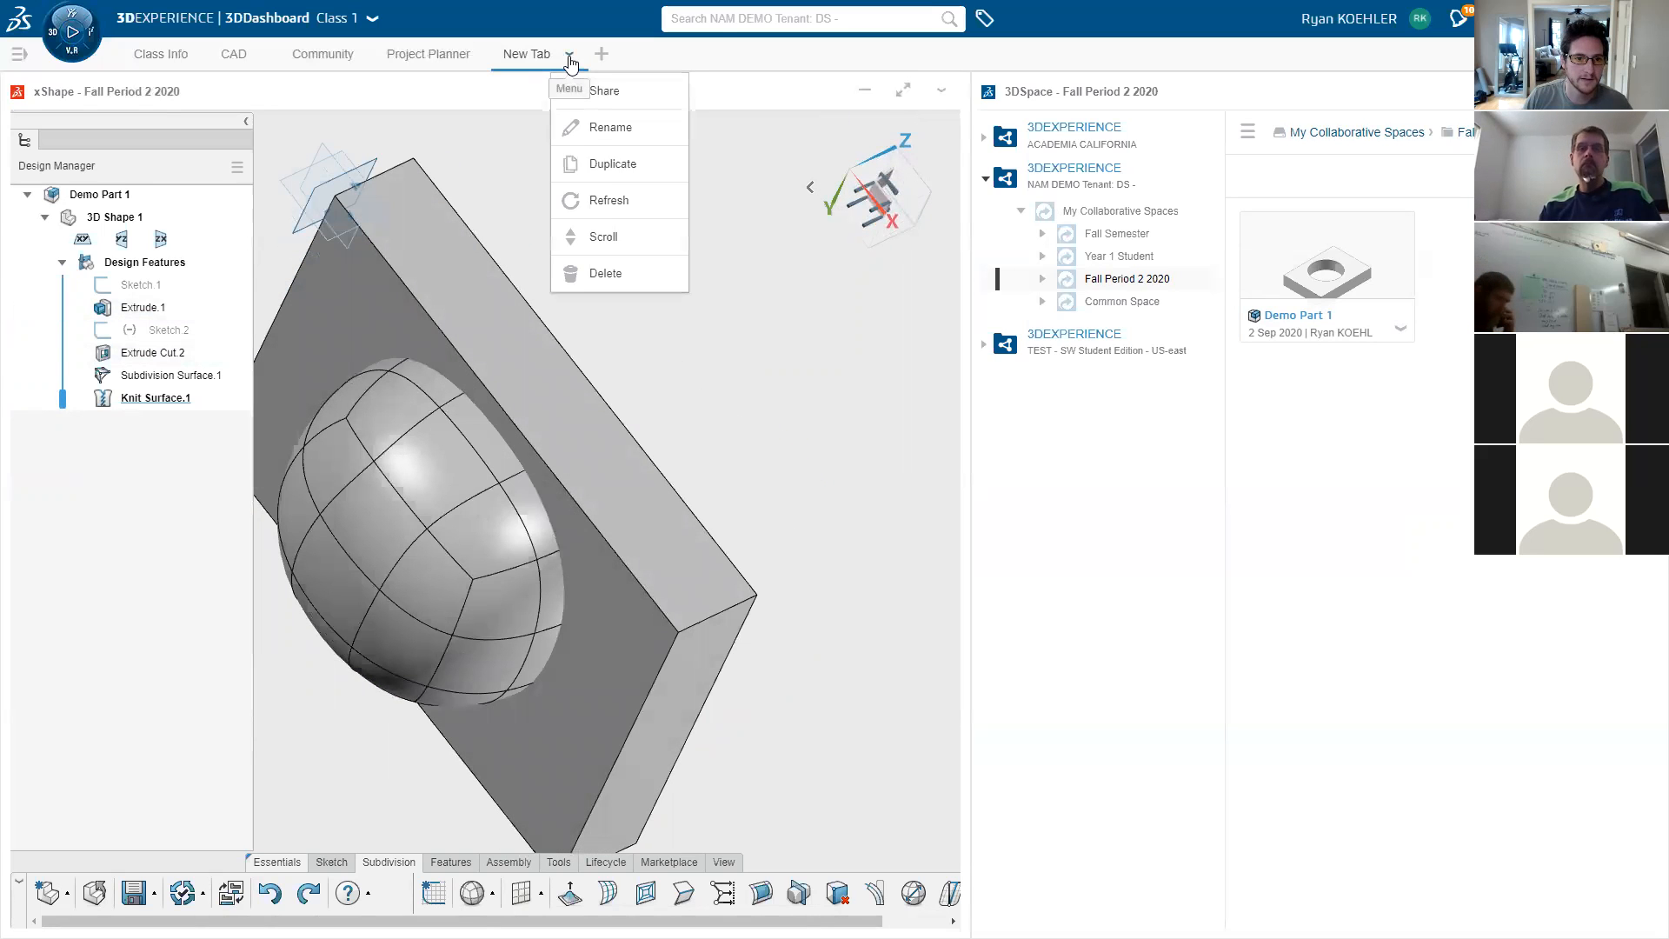
click(607, 234)
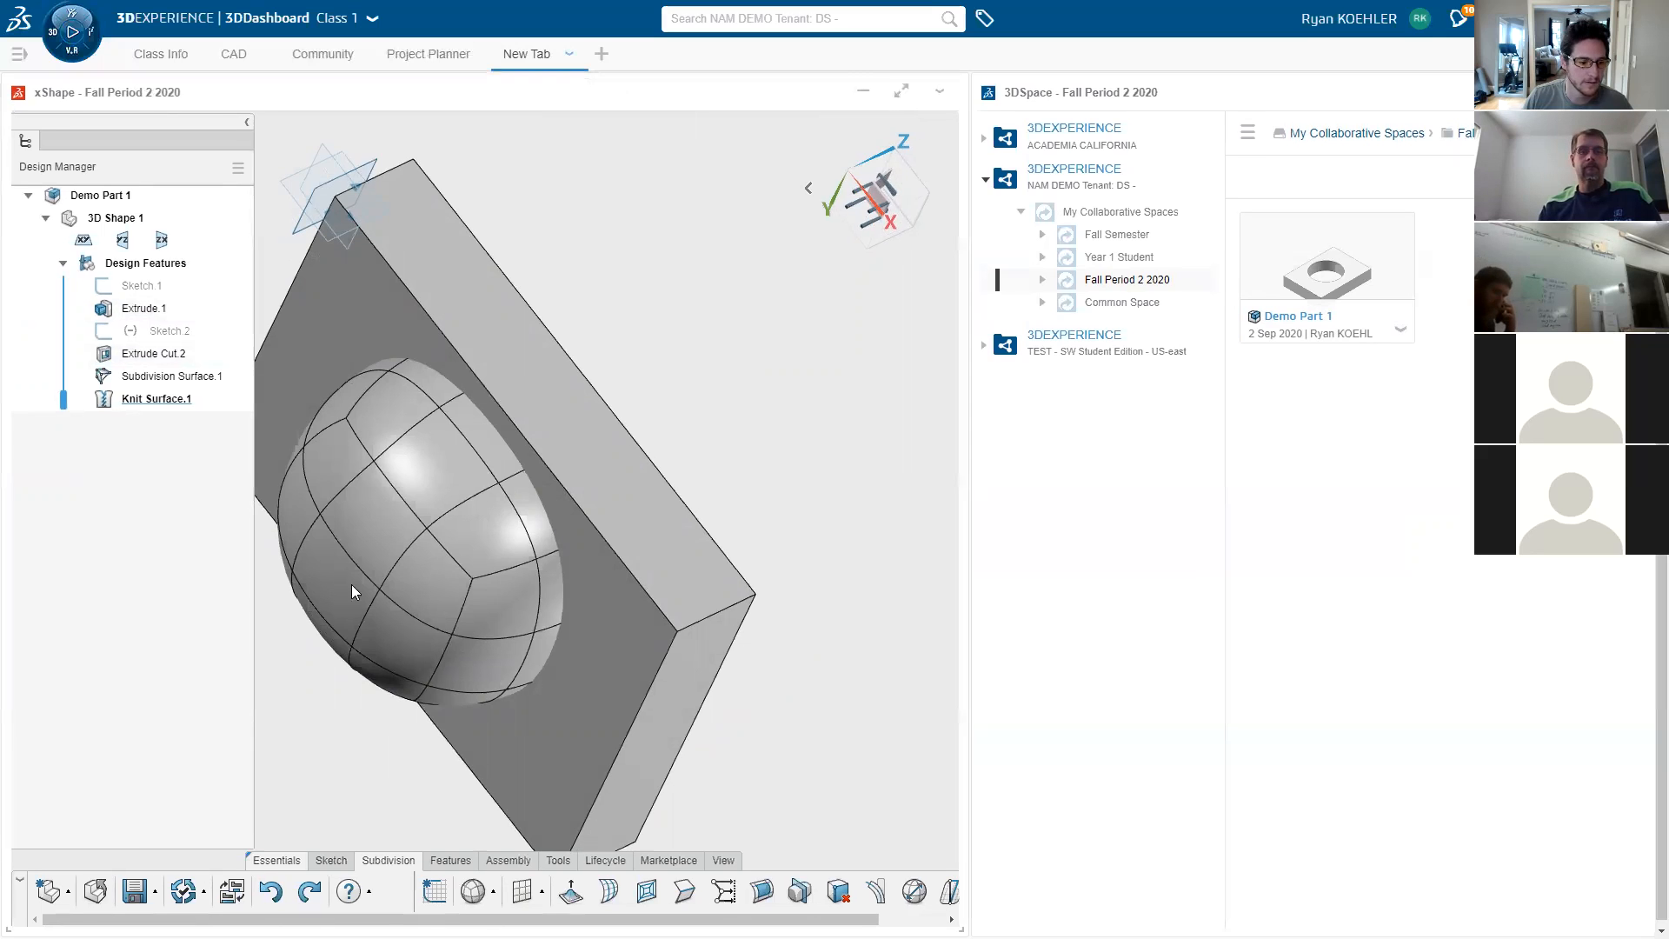
middle_drag(259, 766, 105, 880)
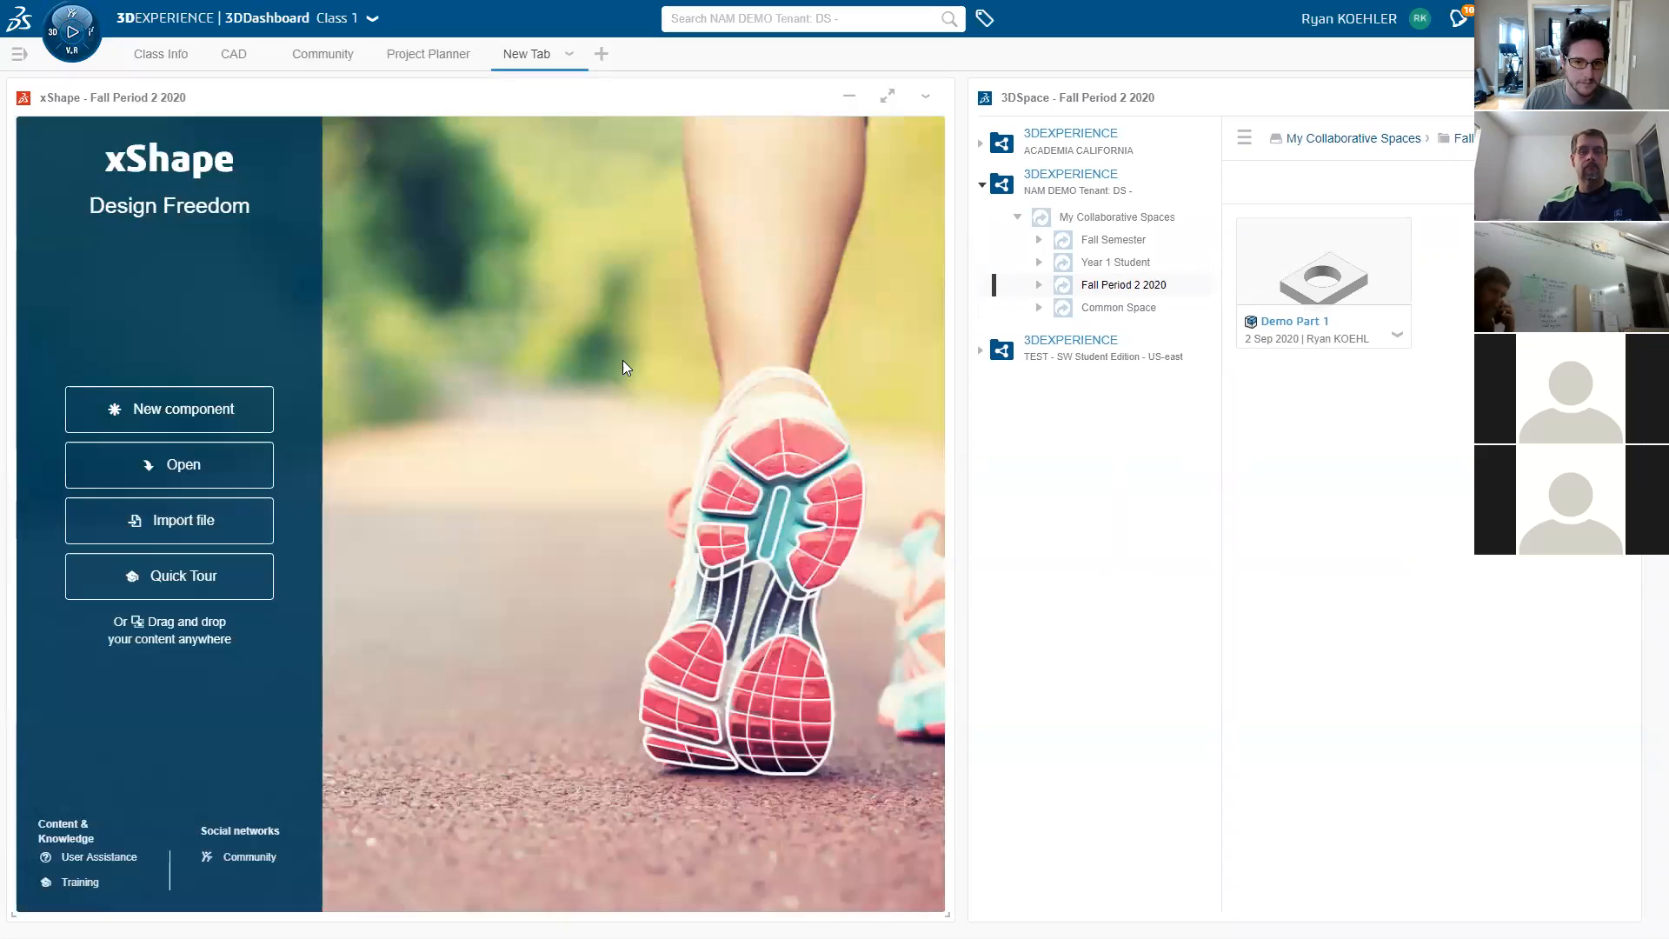
- Remove the xShape panel and add an enlarged xDesign panel from My Favorite Apps
click(926, 96)
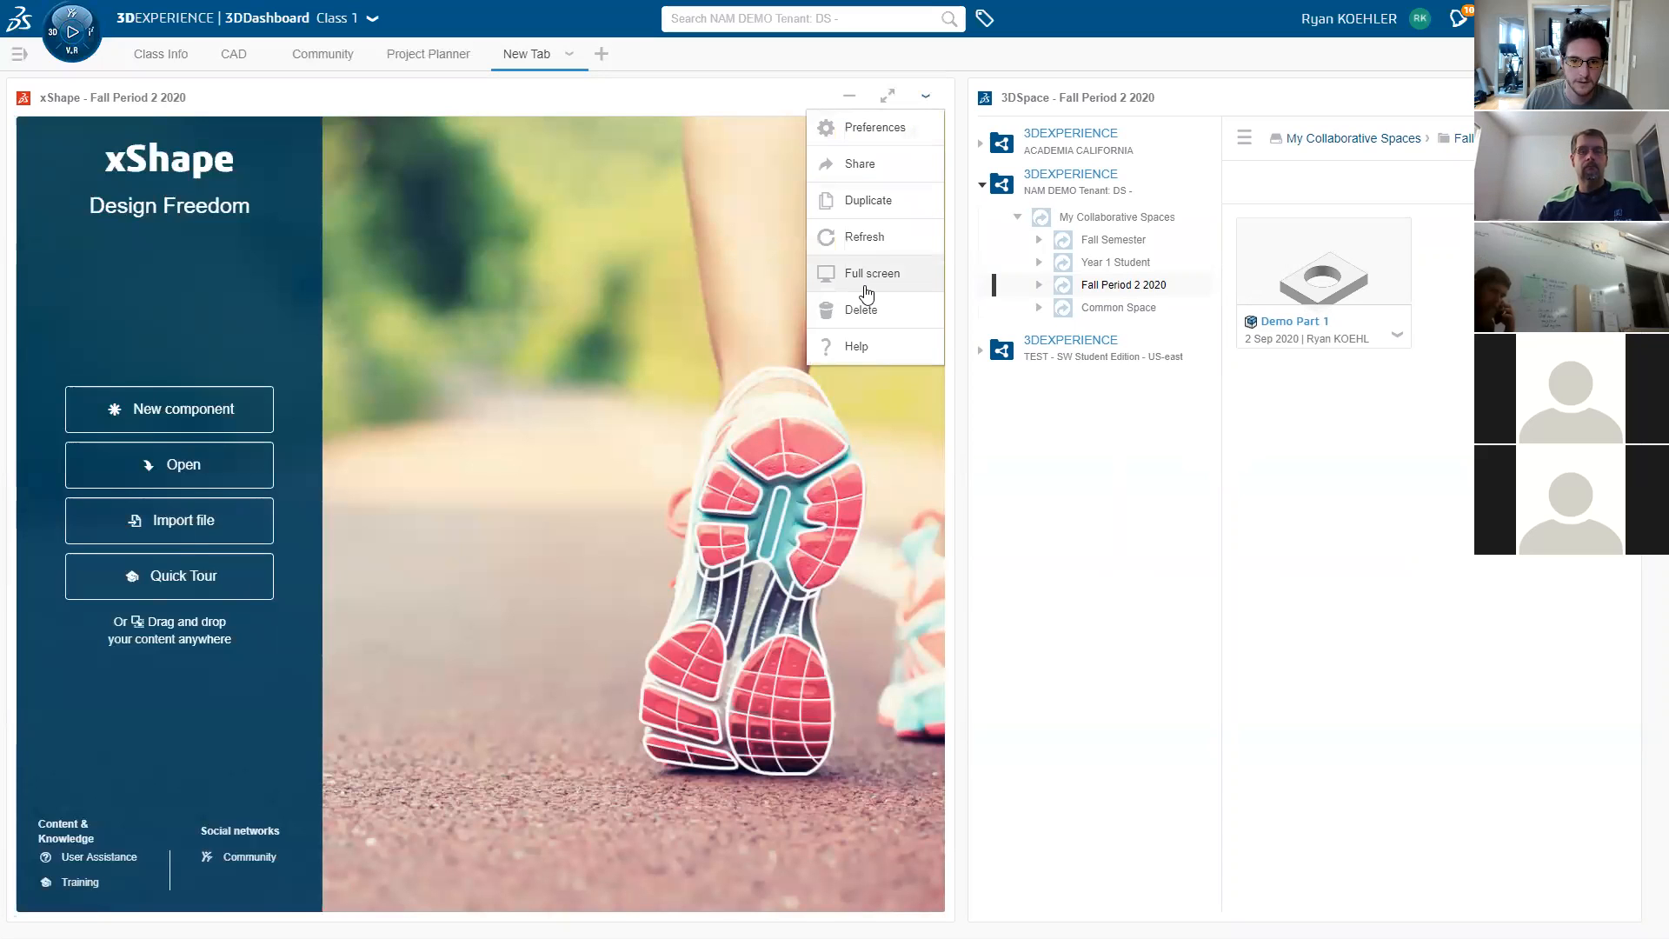
click(73, 32)
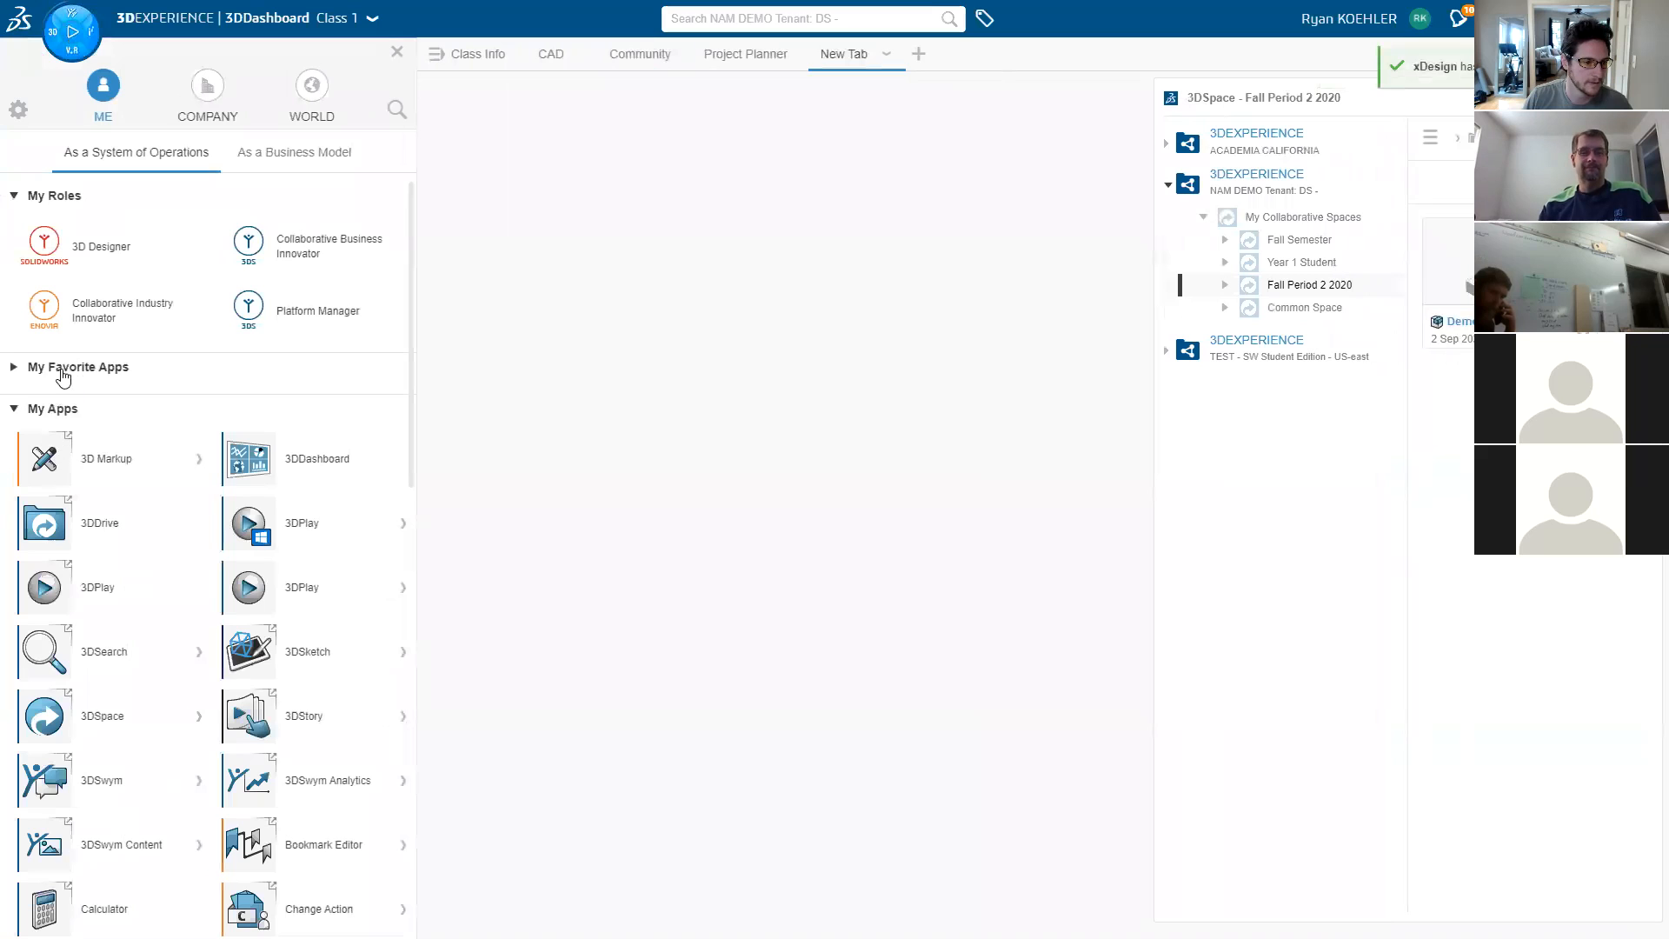
click(63, 369)
drag(352, 678, 408, 191)
drag(404, 64, 405, 66)
drag(543, 366, 925, 544)
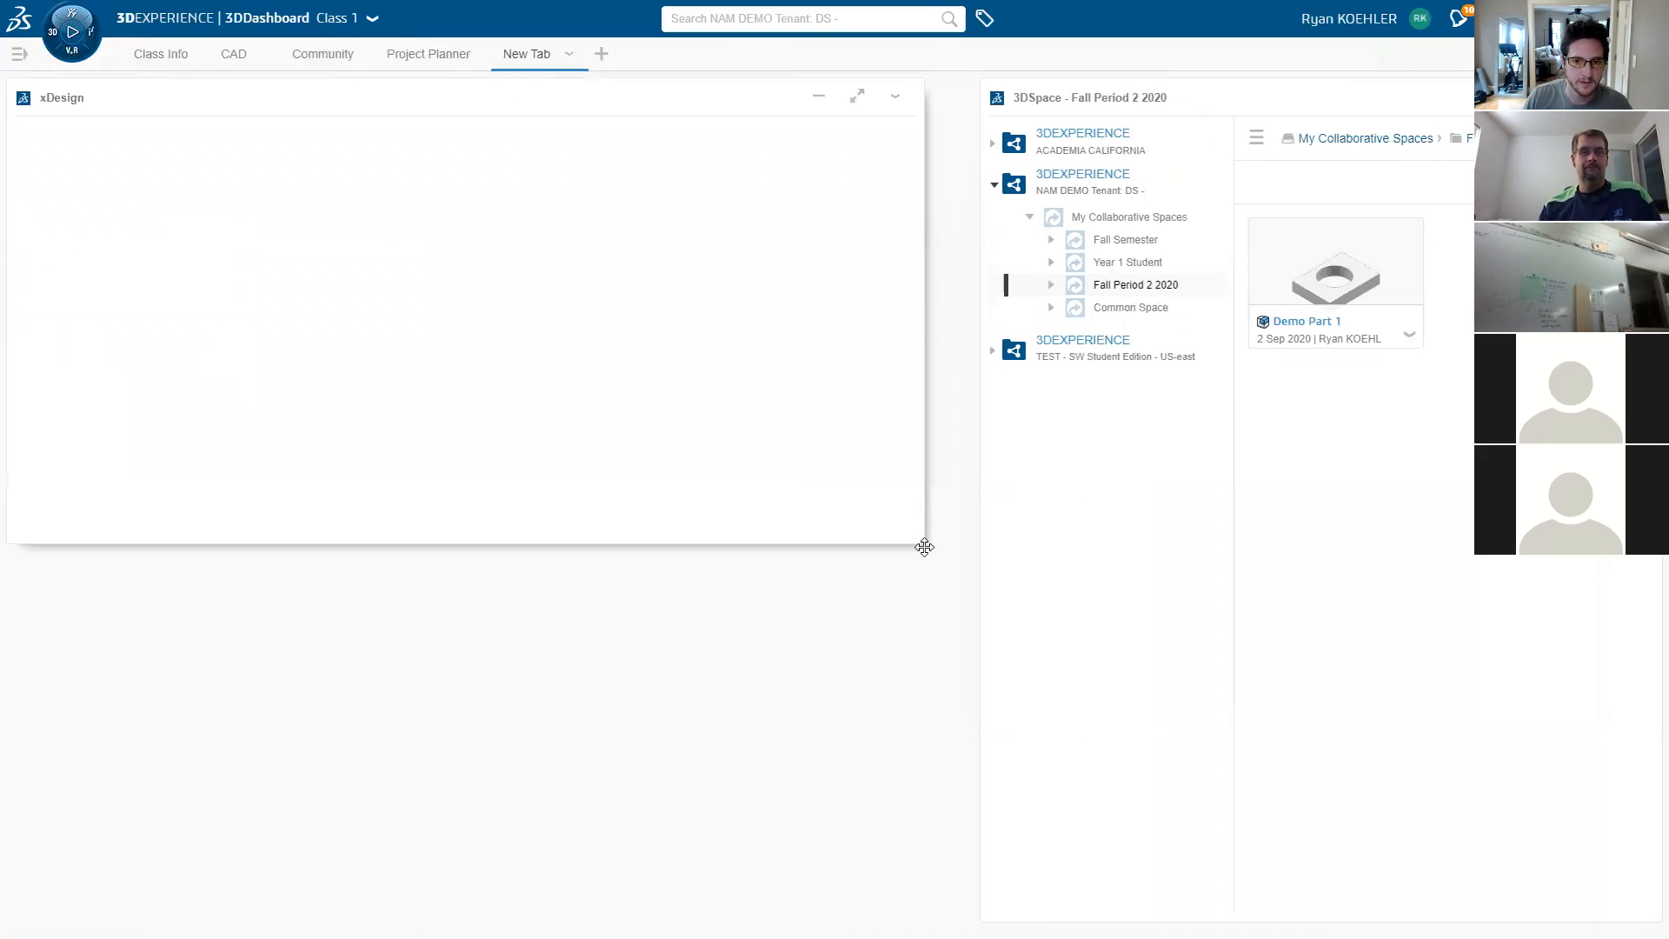
click(569, 57)
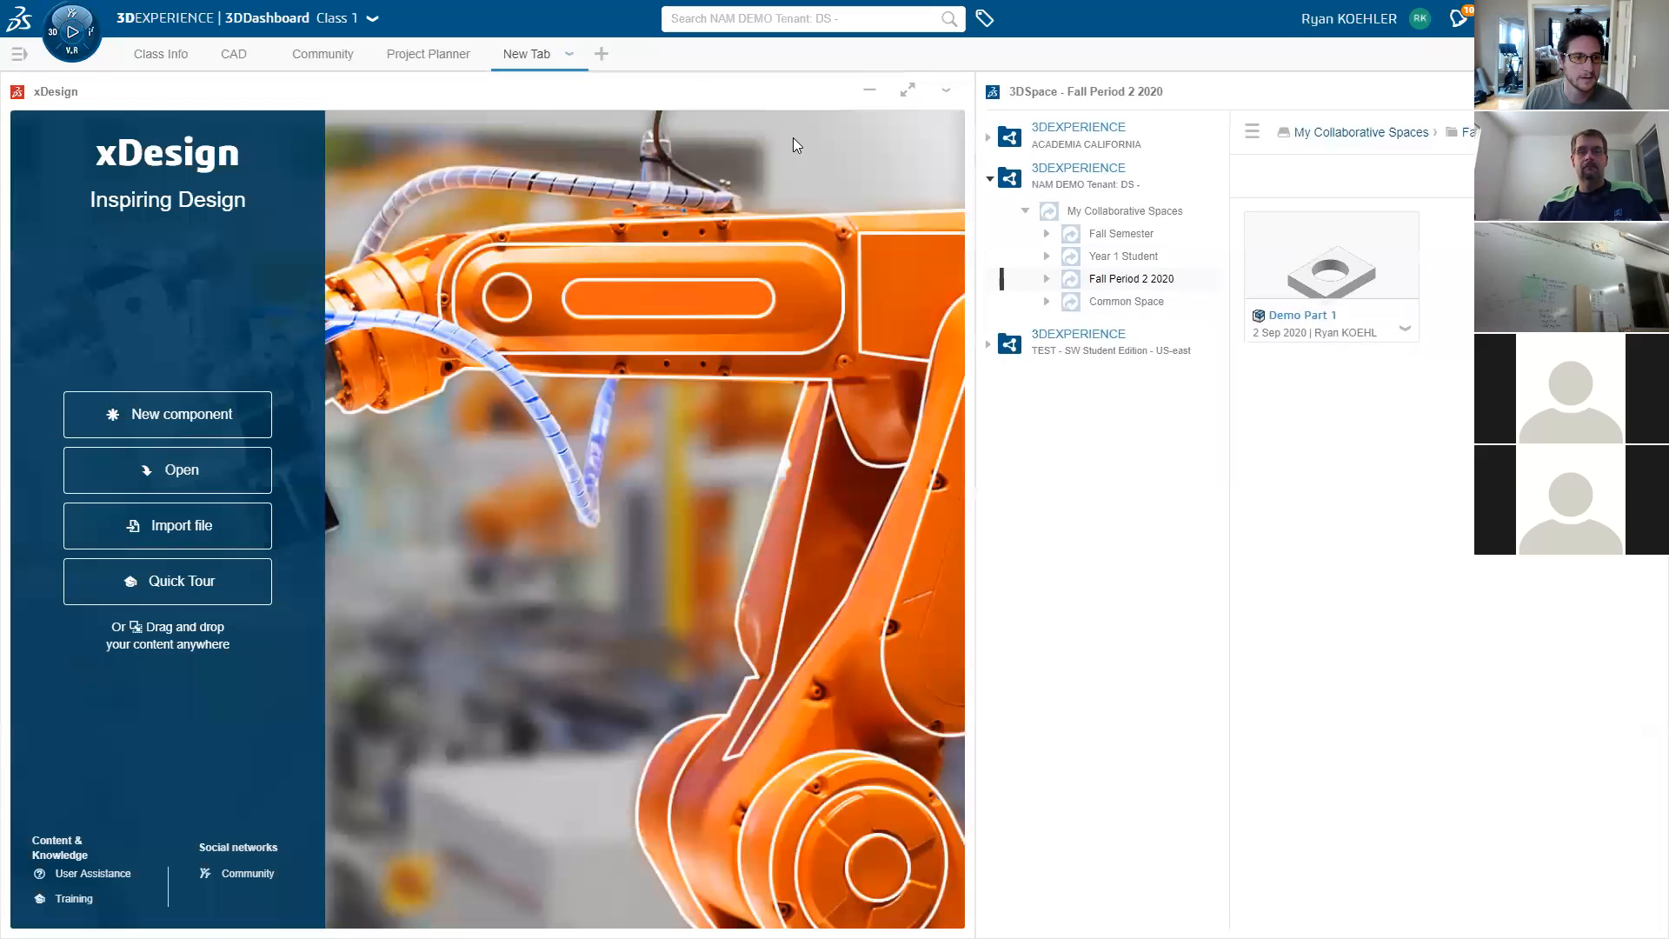
- Open Demo Part 1 in a maximized xDesign and edit Subdivision Surface.1
drag(1354, 271, 695, 408)
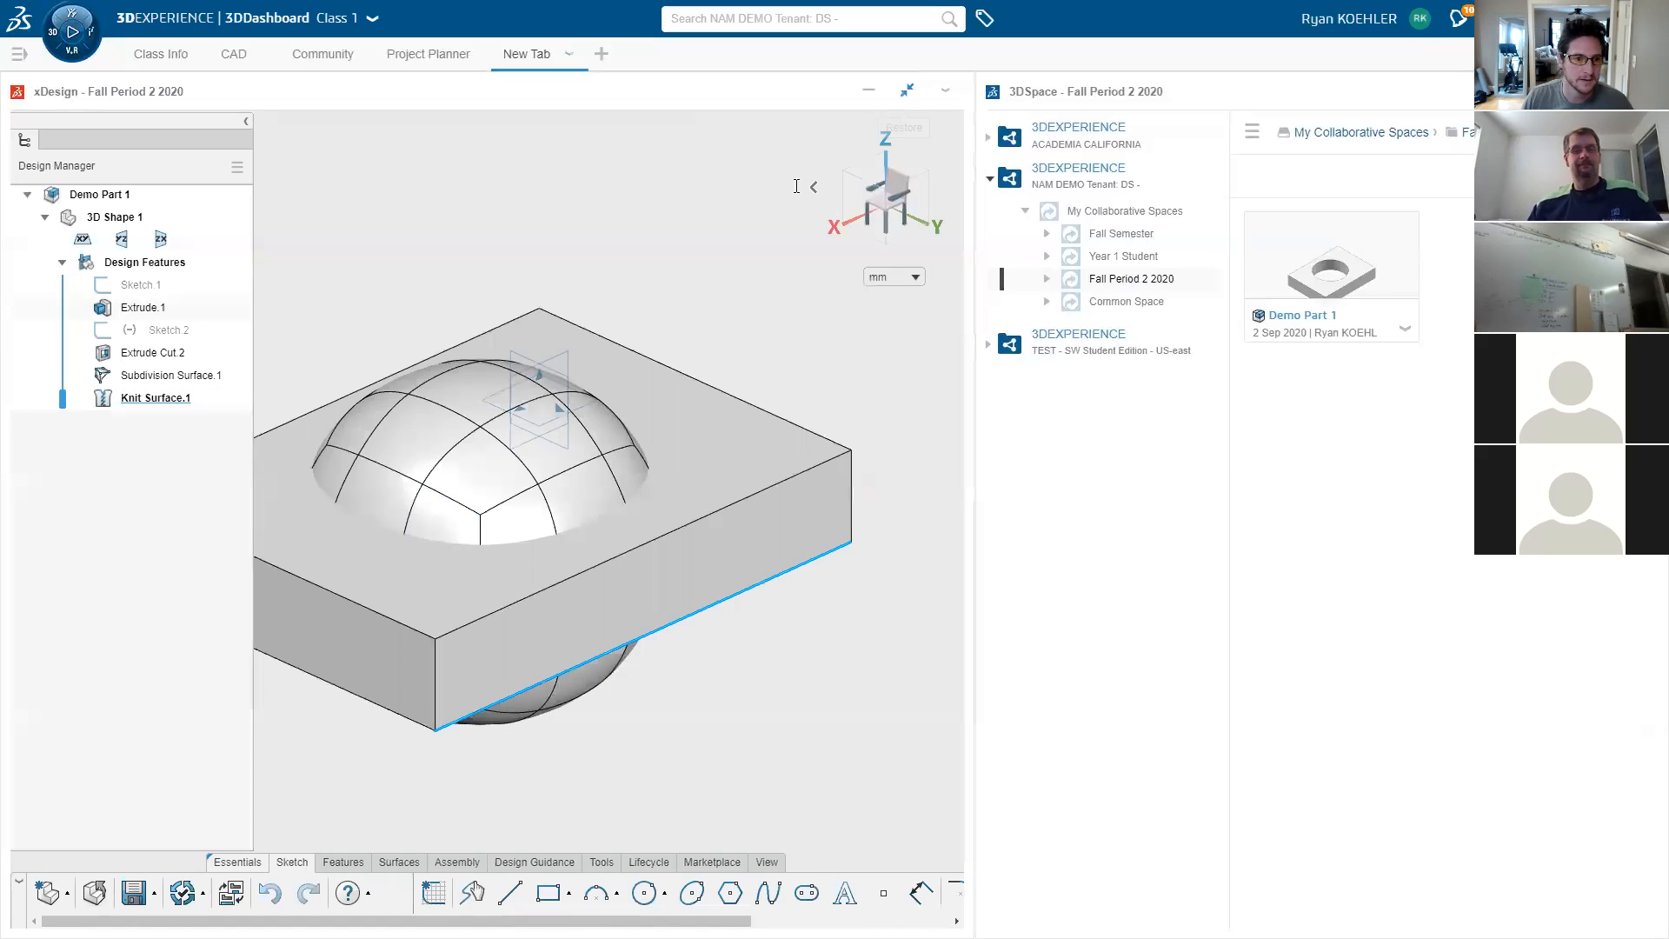
click(908, 89)
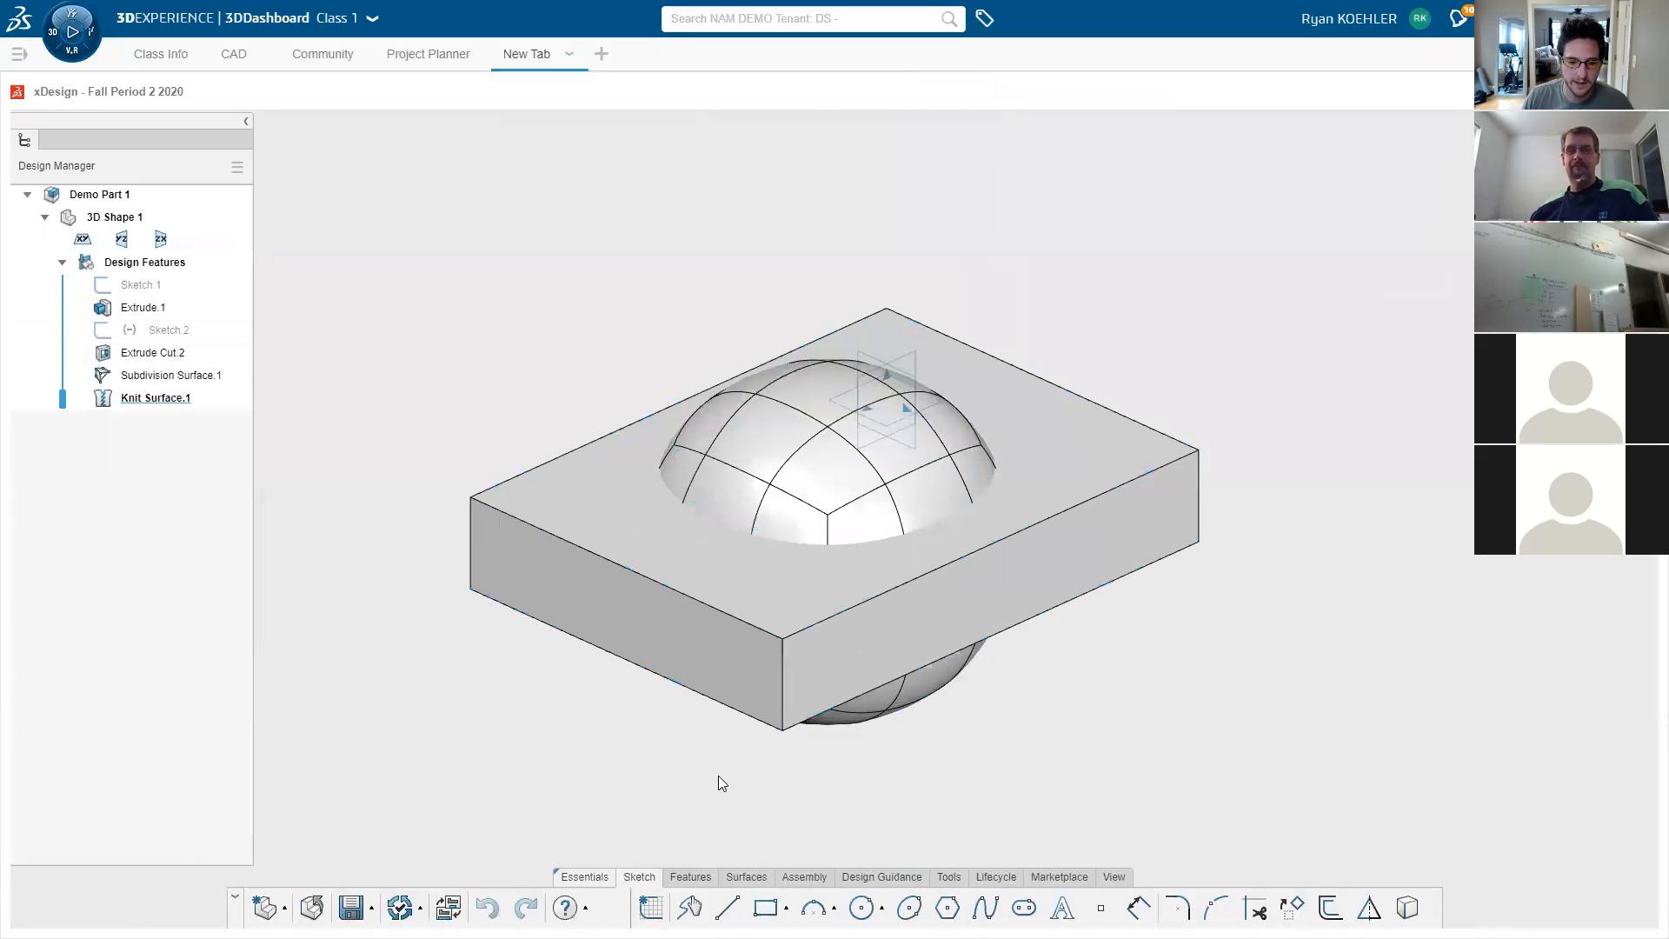
click(191, 380)
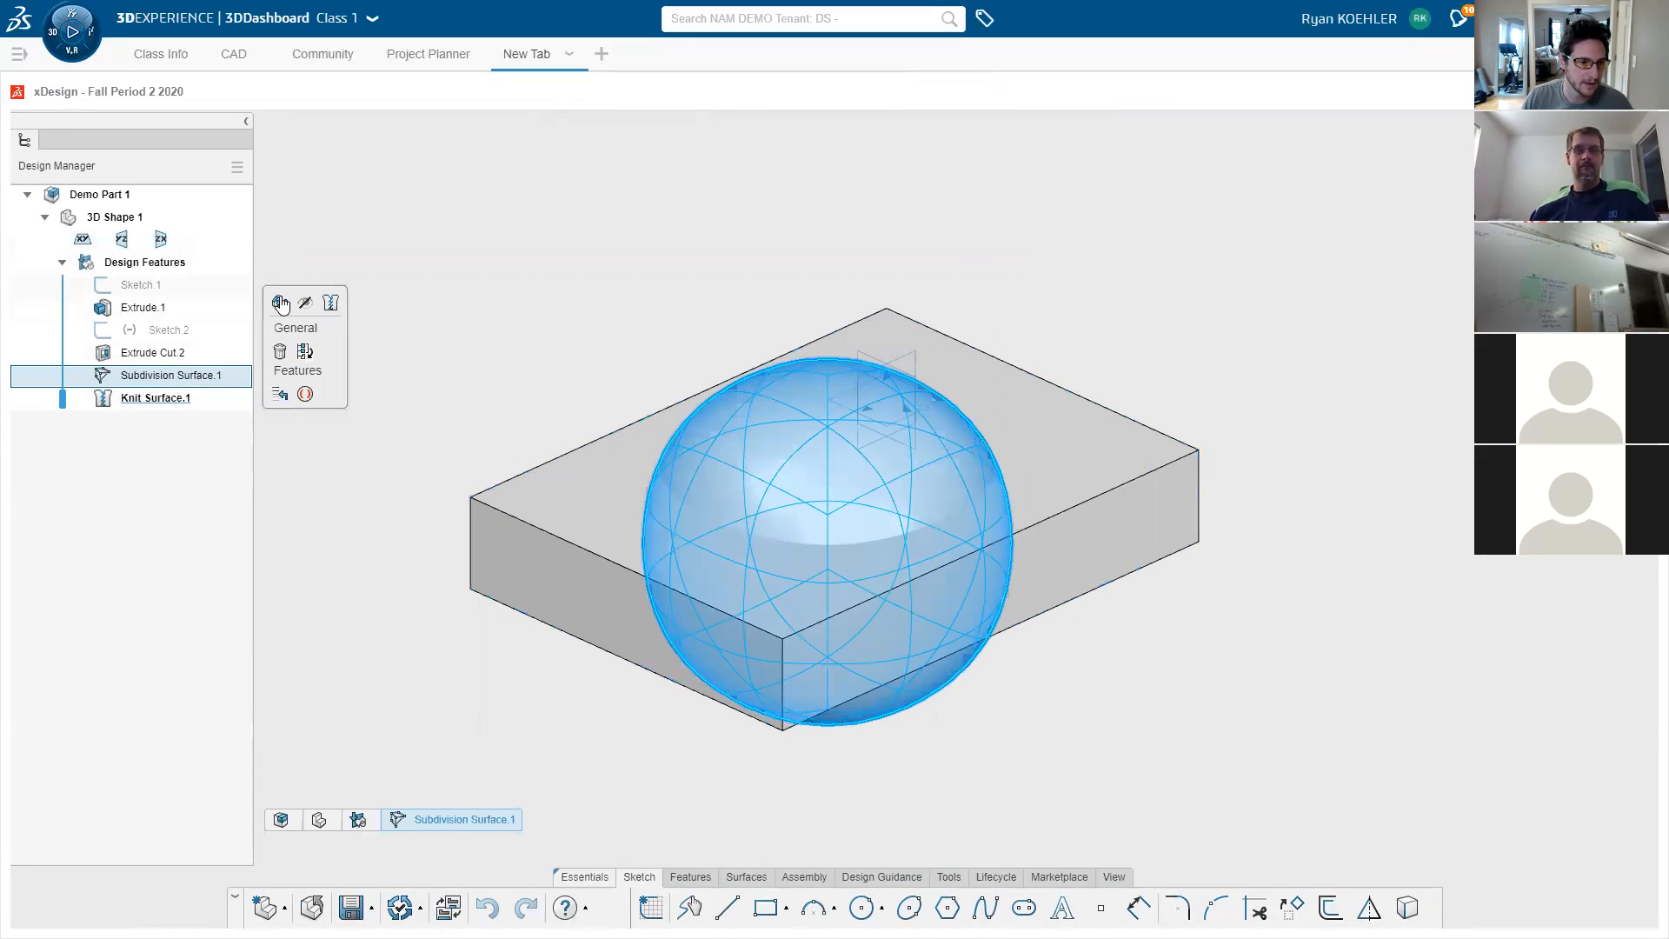
click(280, 303)
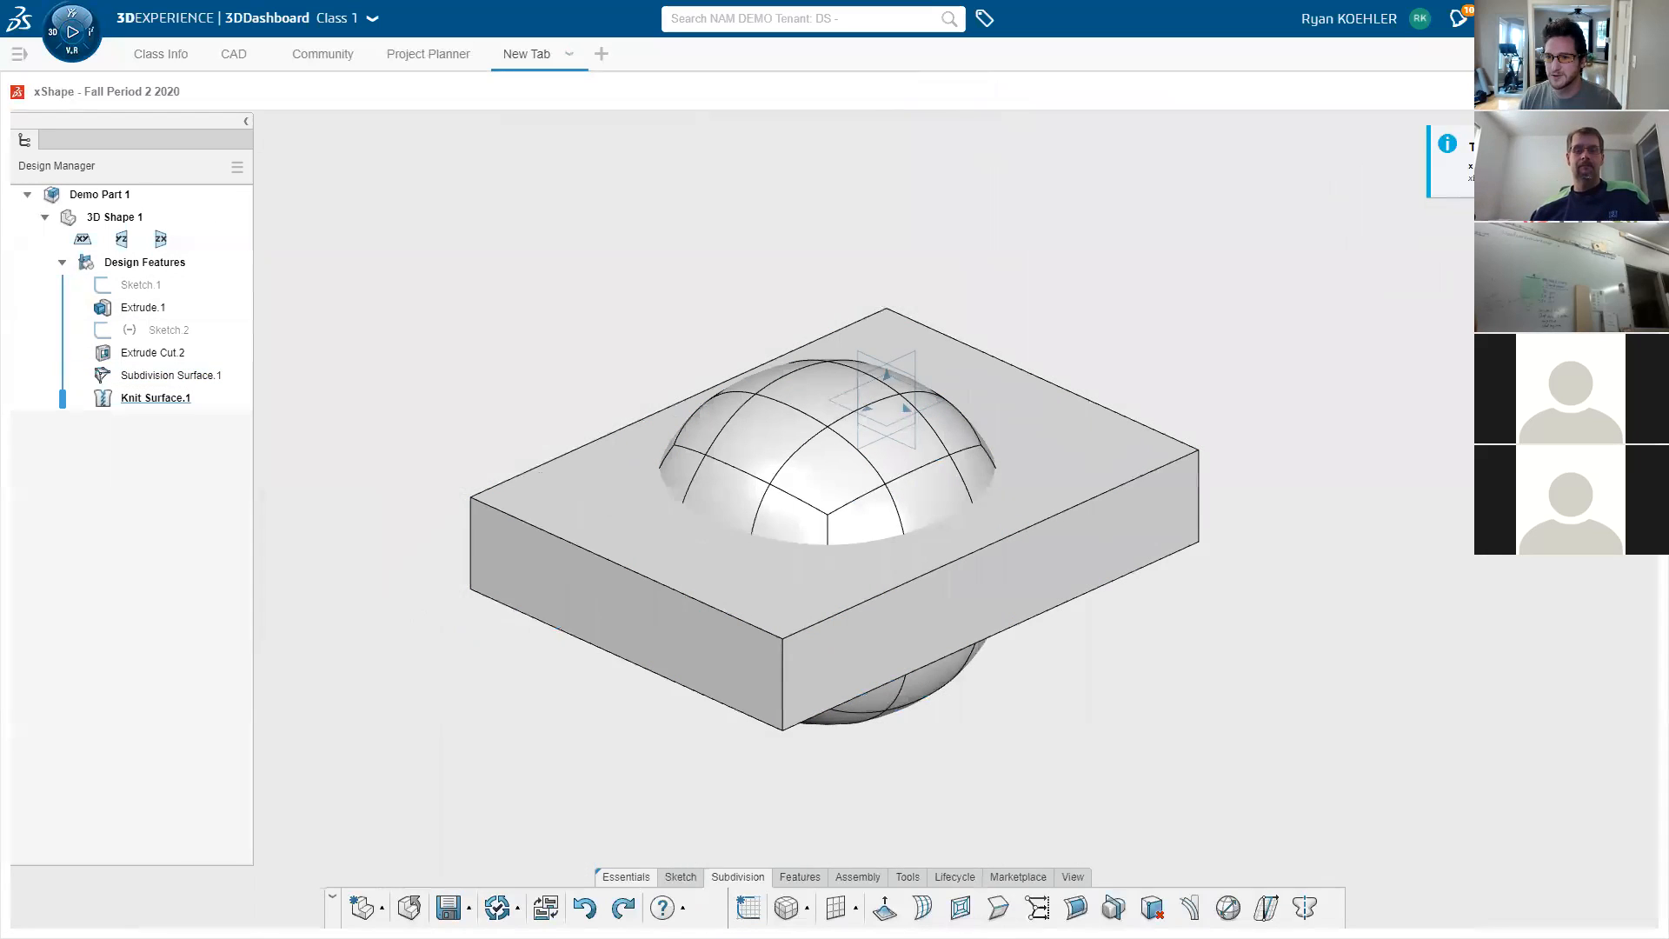
- Extrude the top, left, bottom and right underside faces of the sphere outward
middle_drag(981, 729, 793, 444)
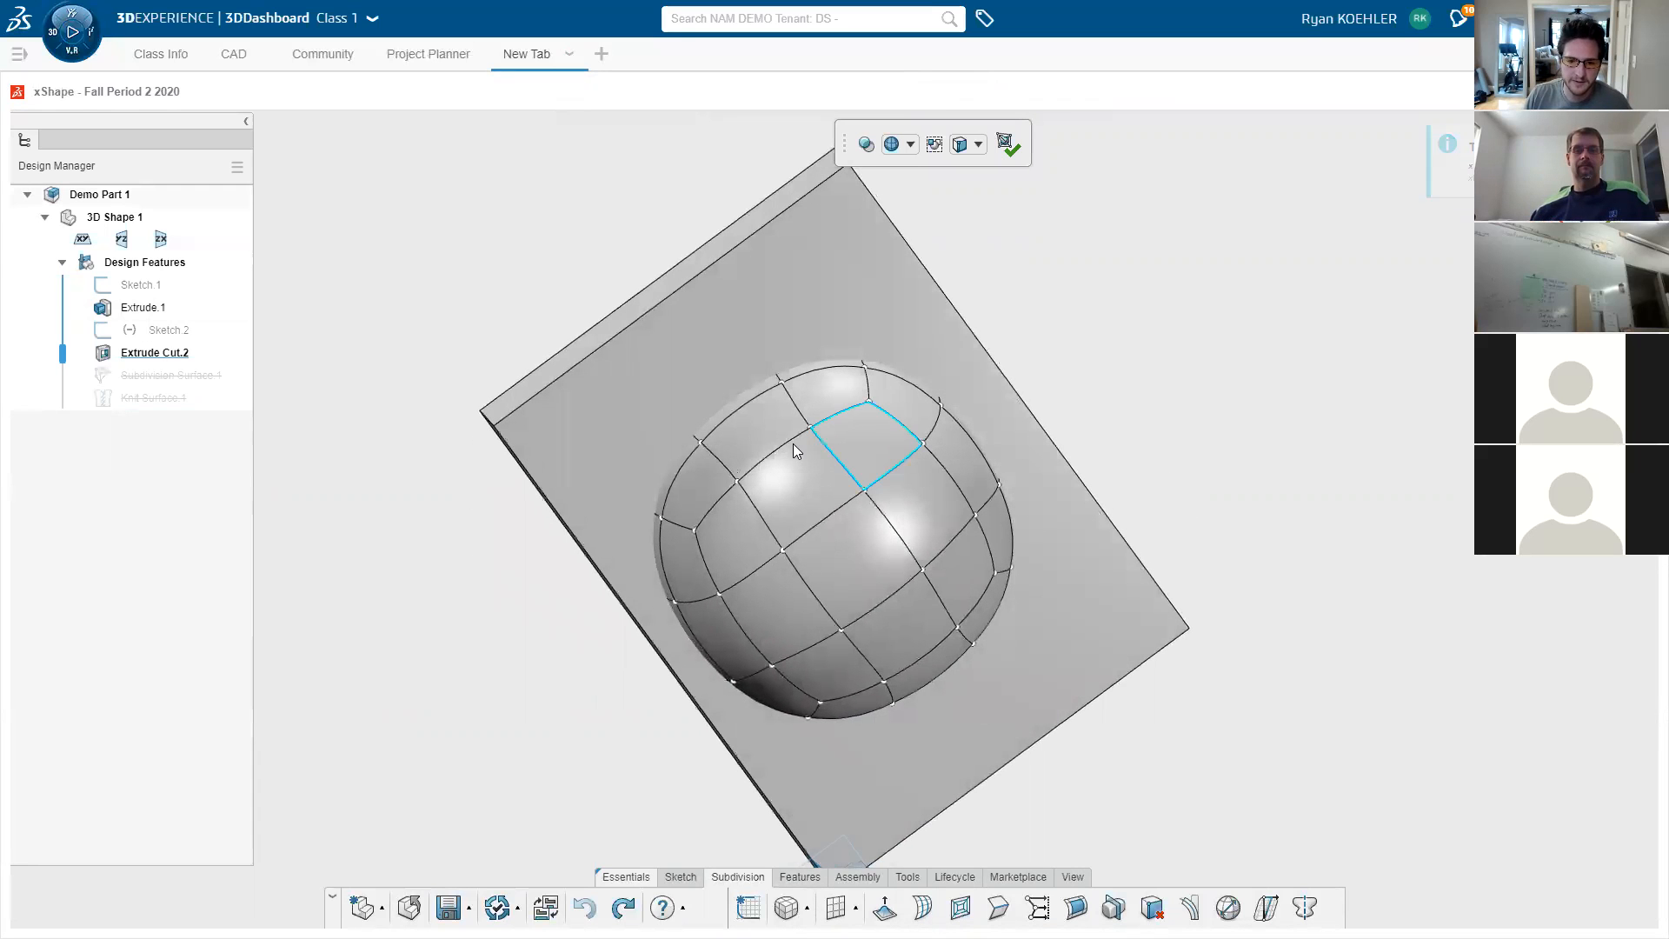
ctrl+click(865, 448)
ctrl+click(737, 548)
ctrl+click(828, 680)
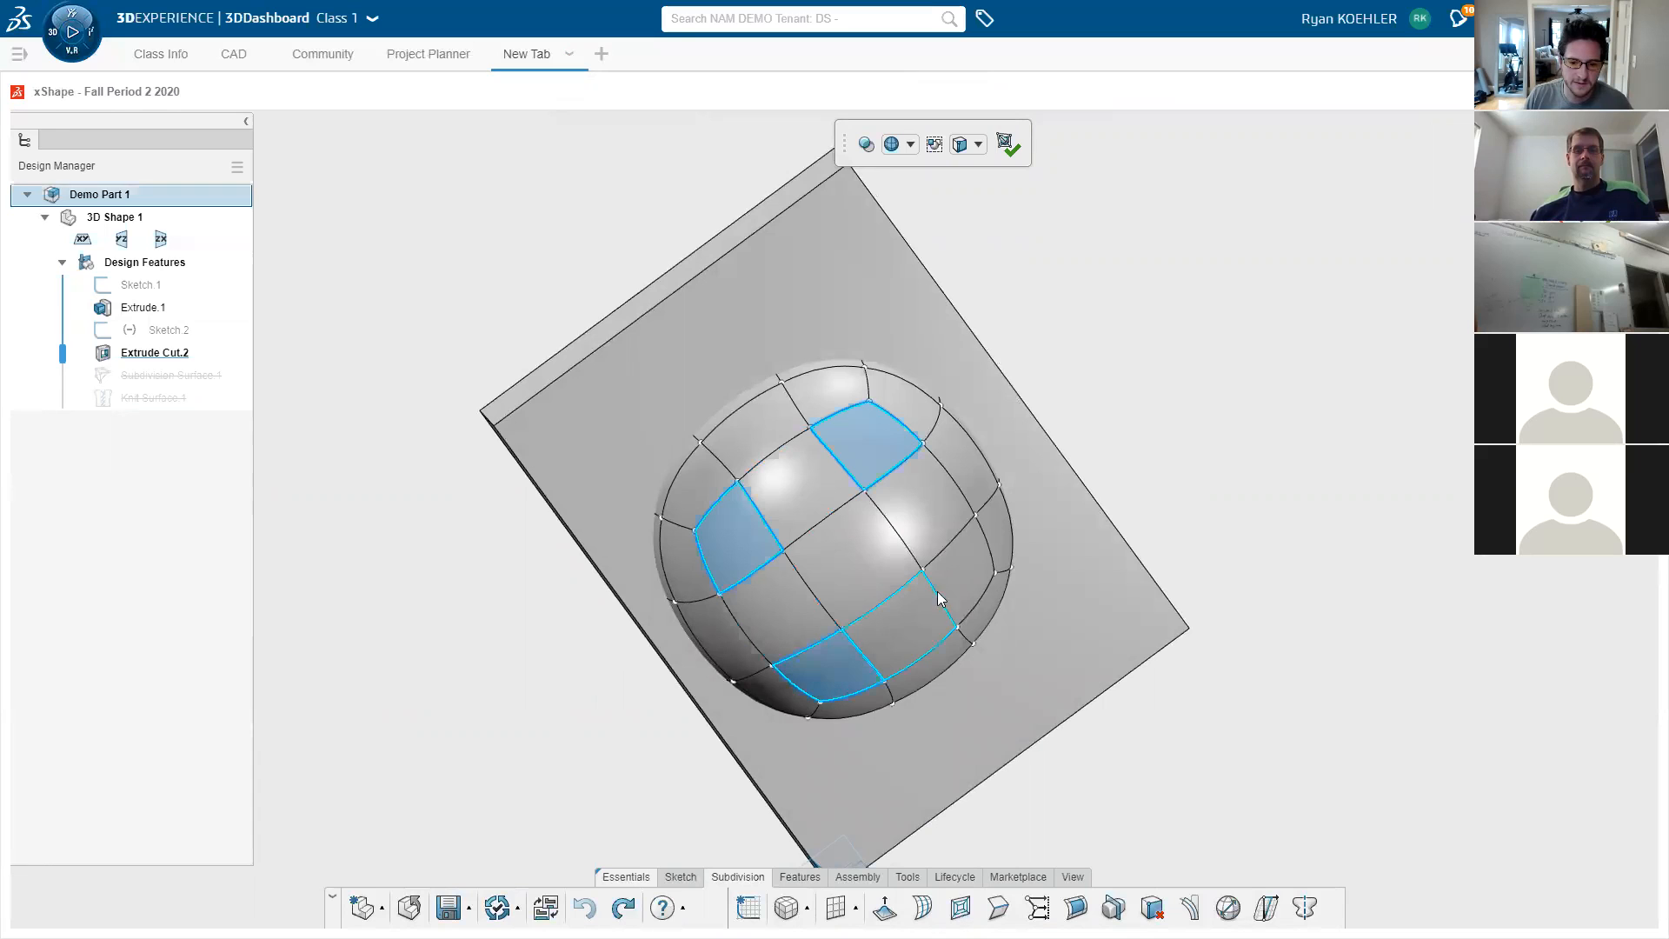
ctrl+click(970, 586)
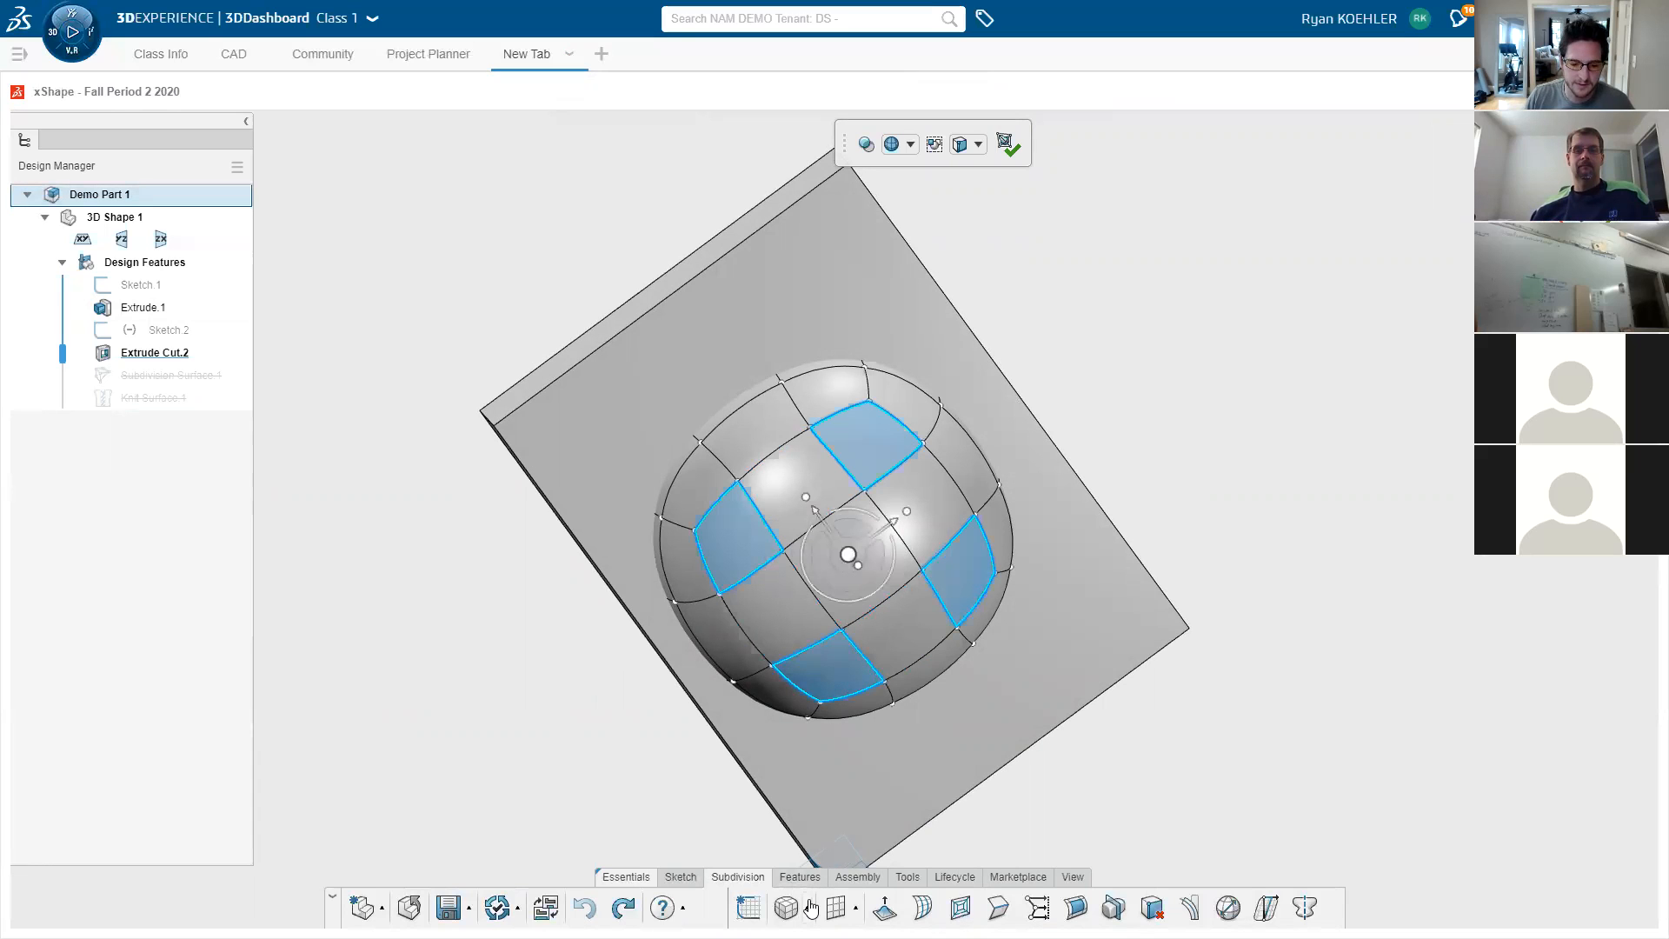
click(884, 907)
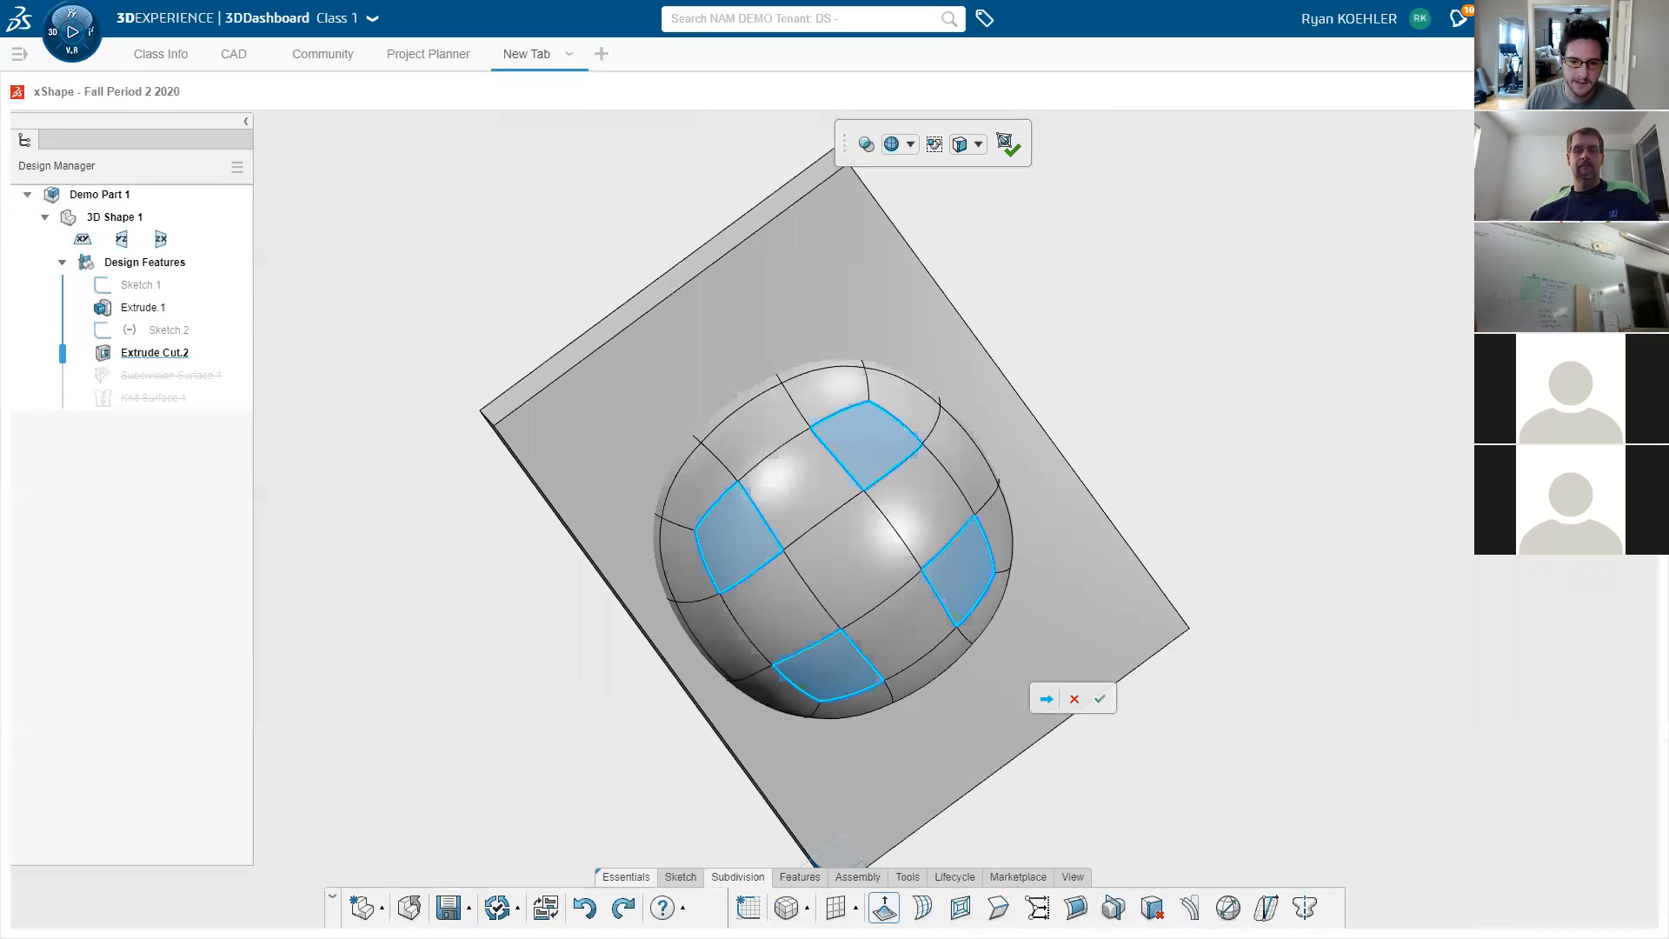
click(1197, 691)
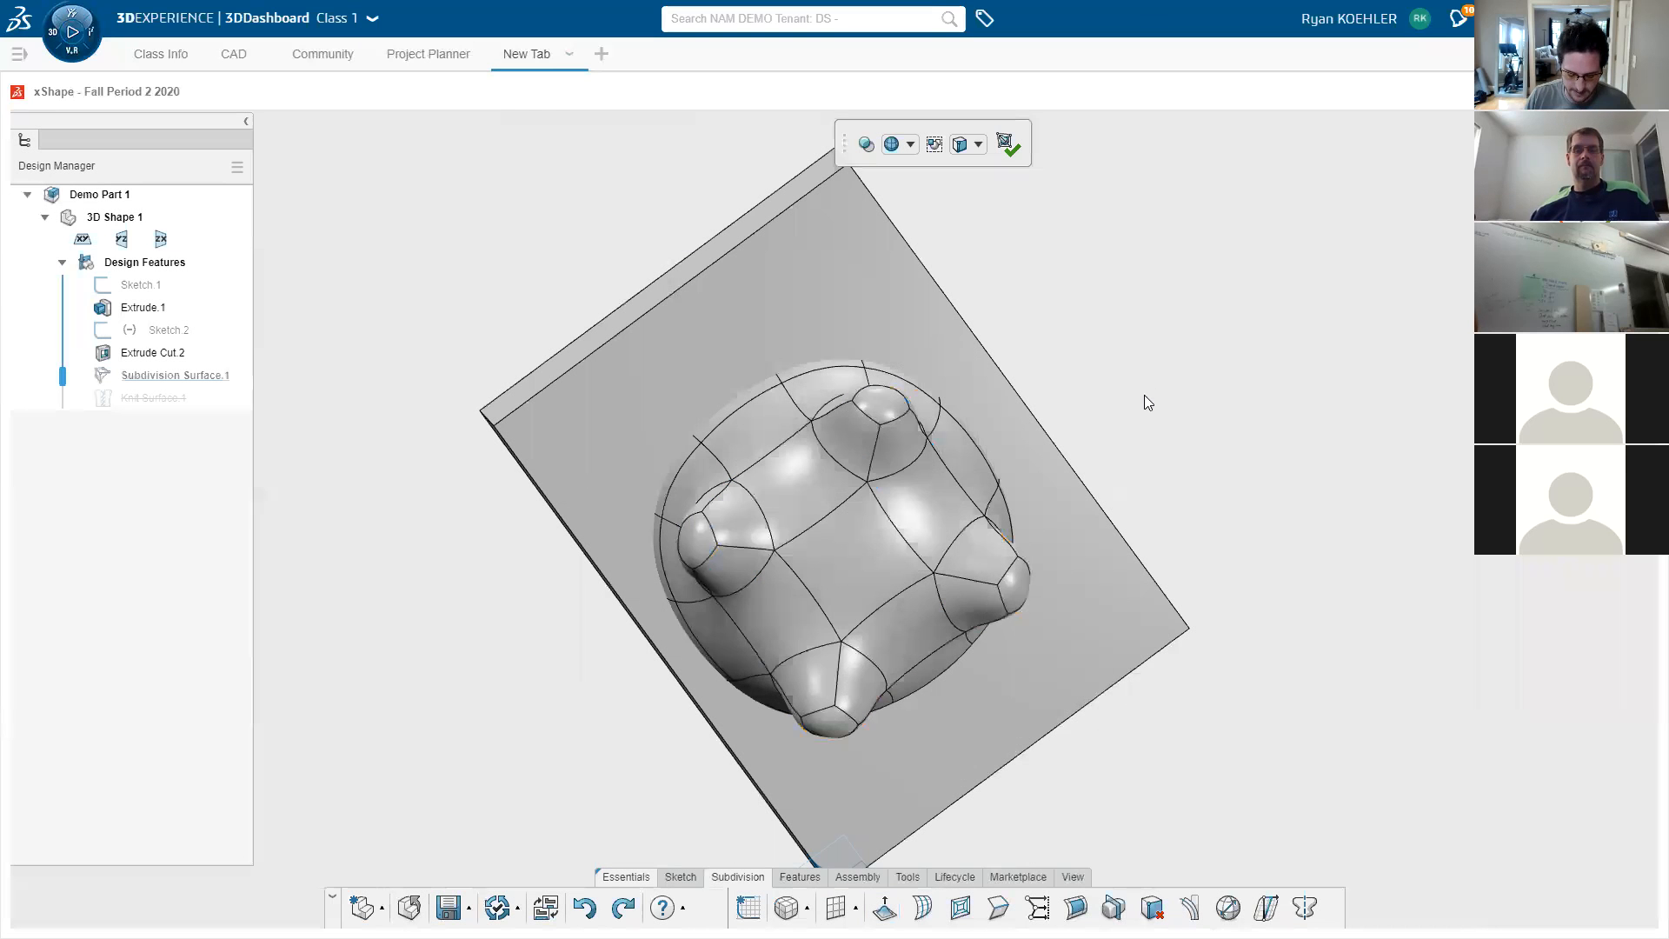
- Bridge the lower and upper dome faces to tunnel through the sphere
middle_drag(1148, 372, 1104, 525)
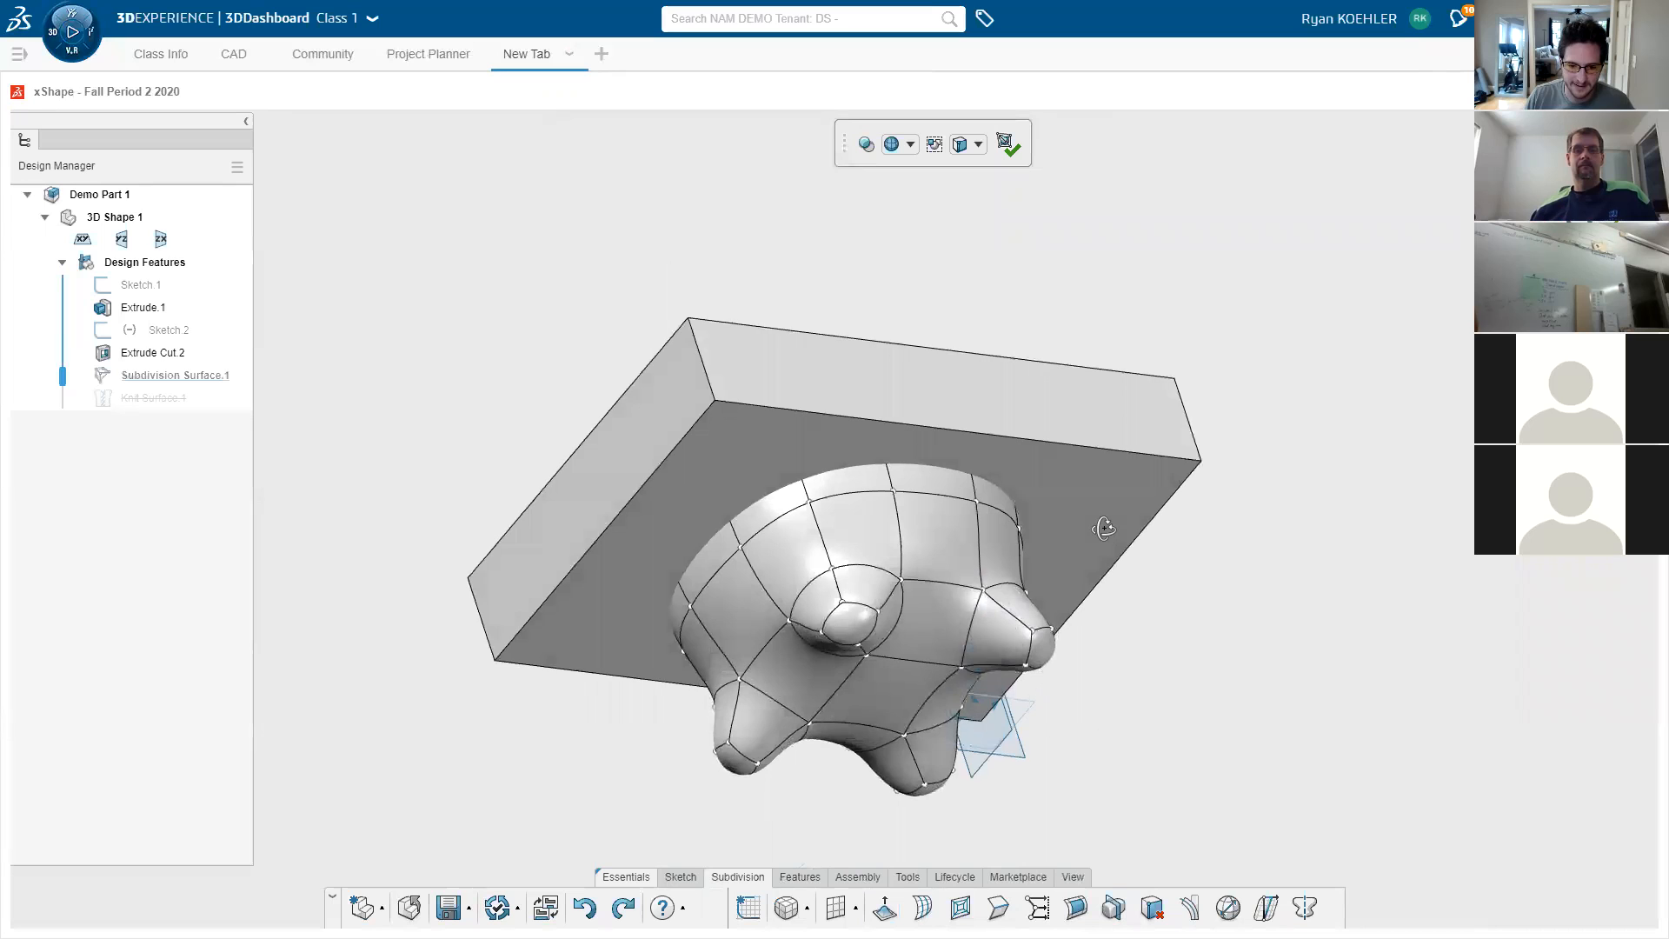
click(896, 696)
middle_drag(1005, 380, 1087, 605)
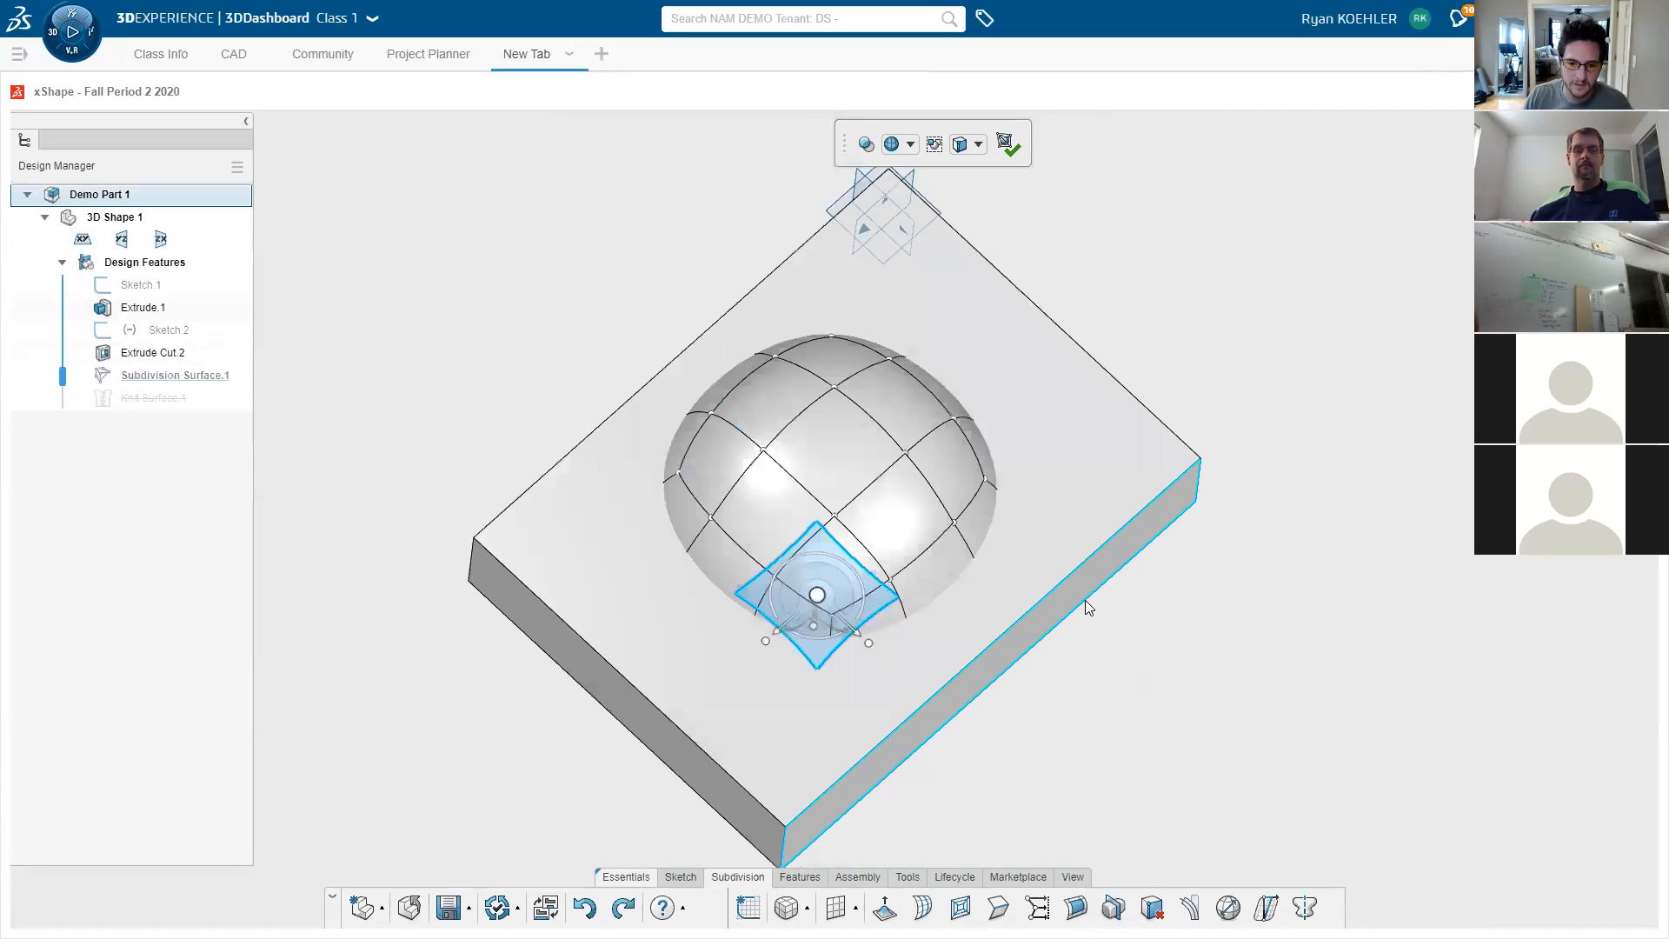
ctrl+click(818, 439)
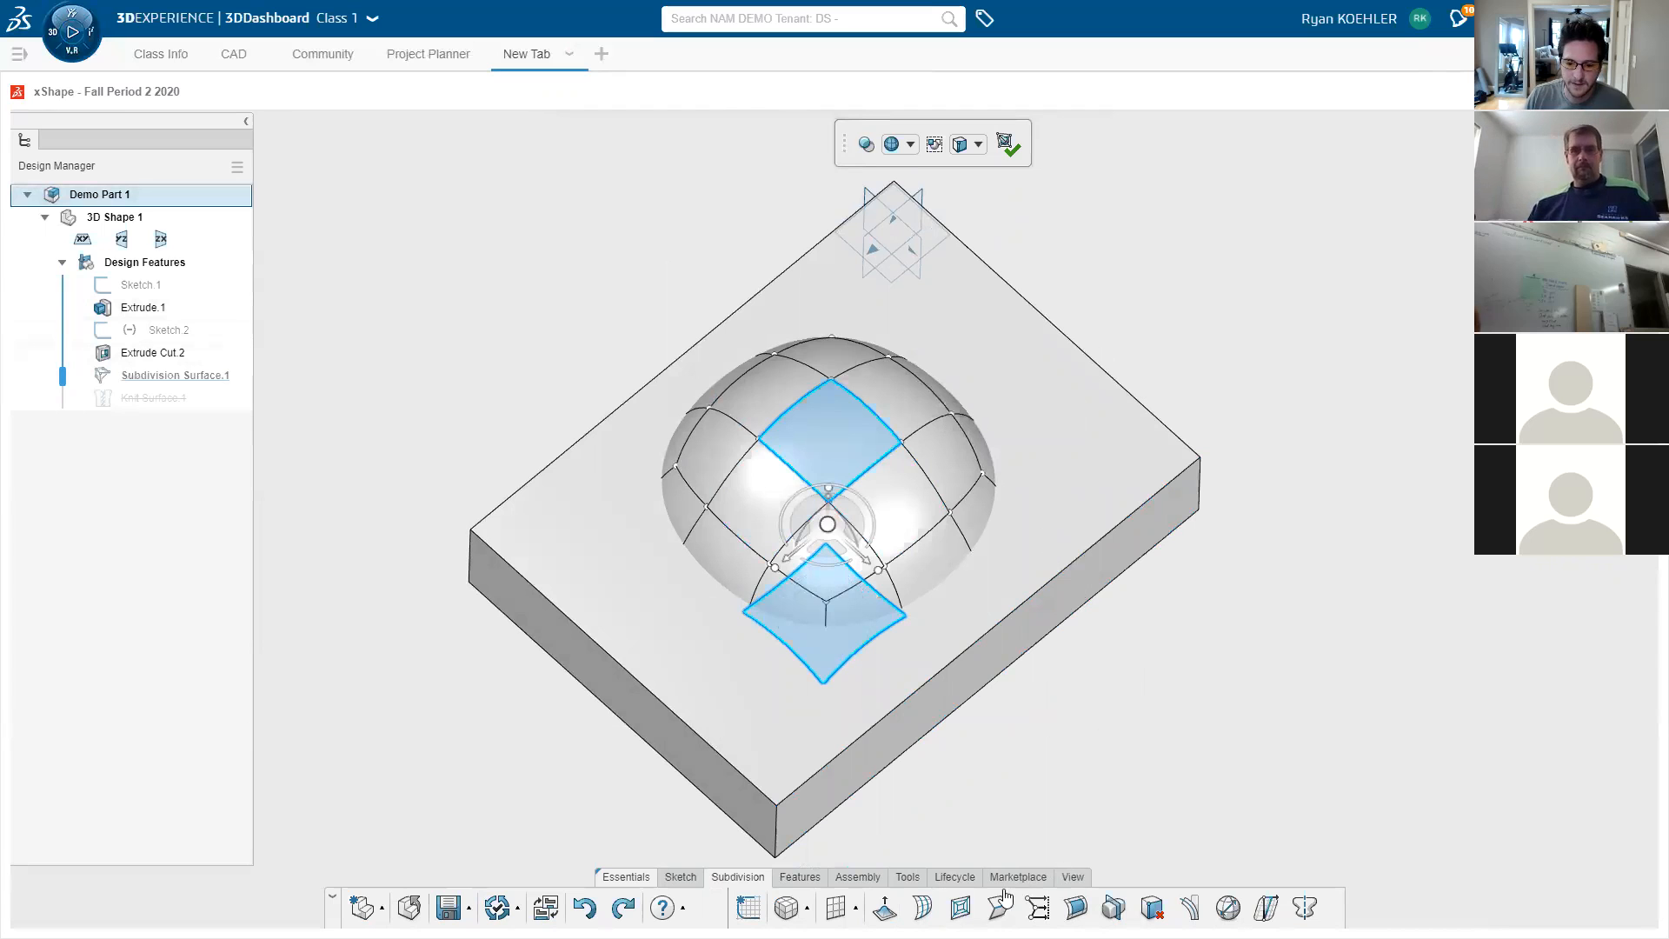
click(884, 908)
middle_drag(1061, 659, 931, 577)
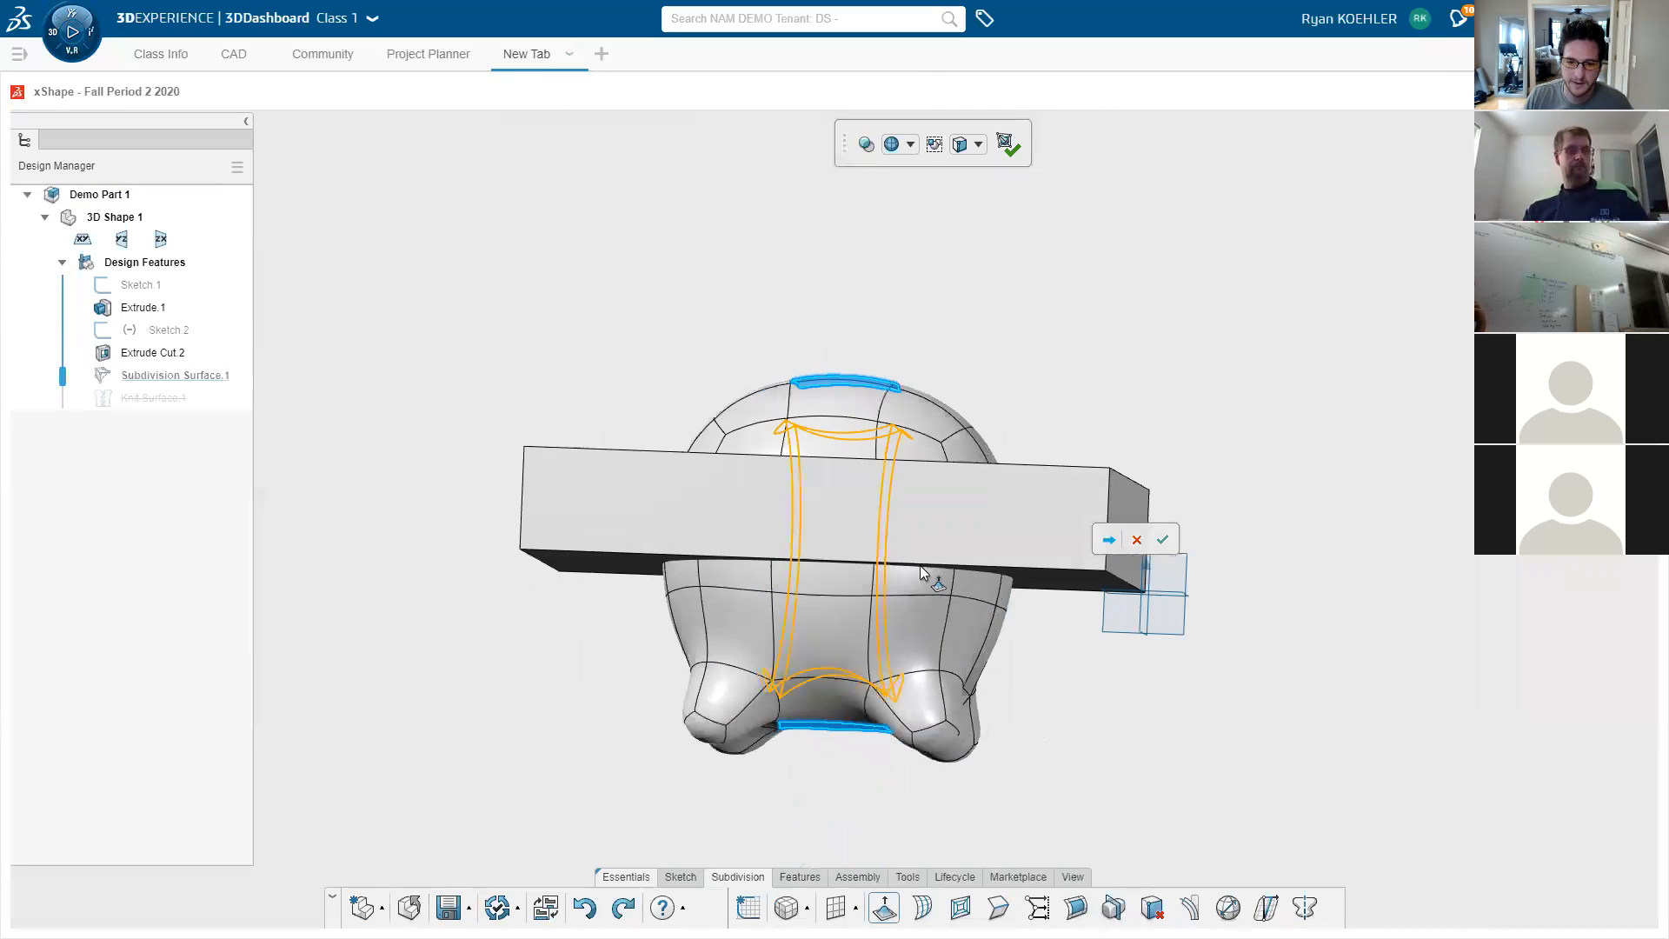
click(1162, 540)
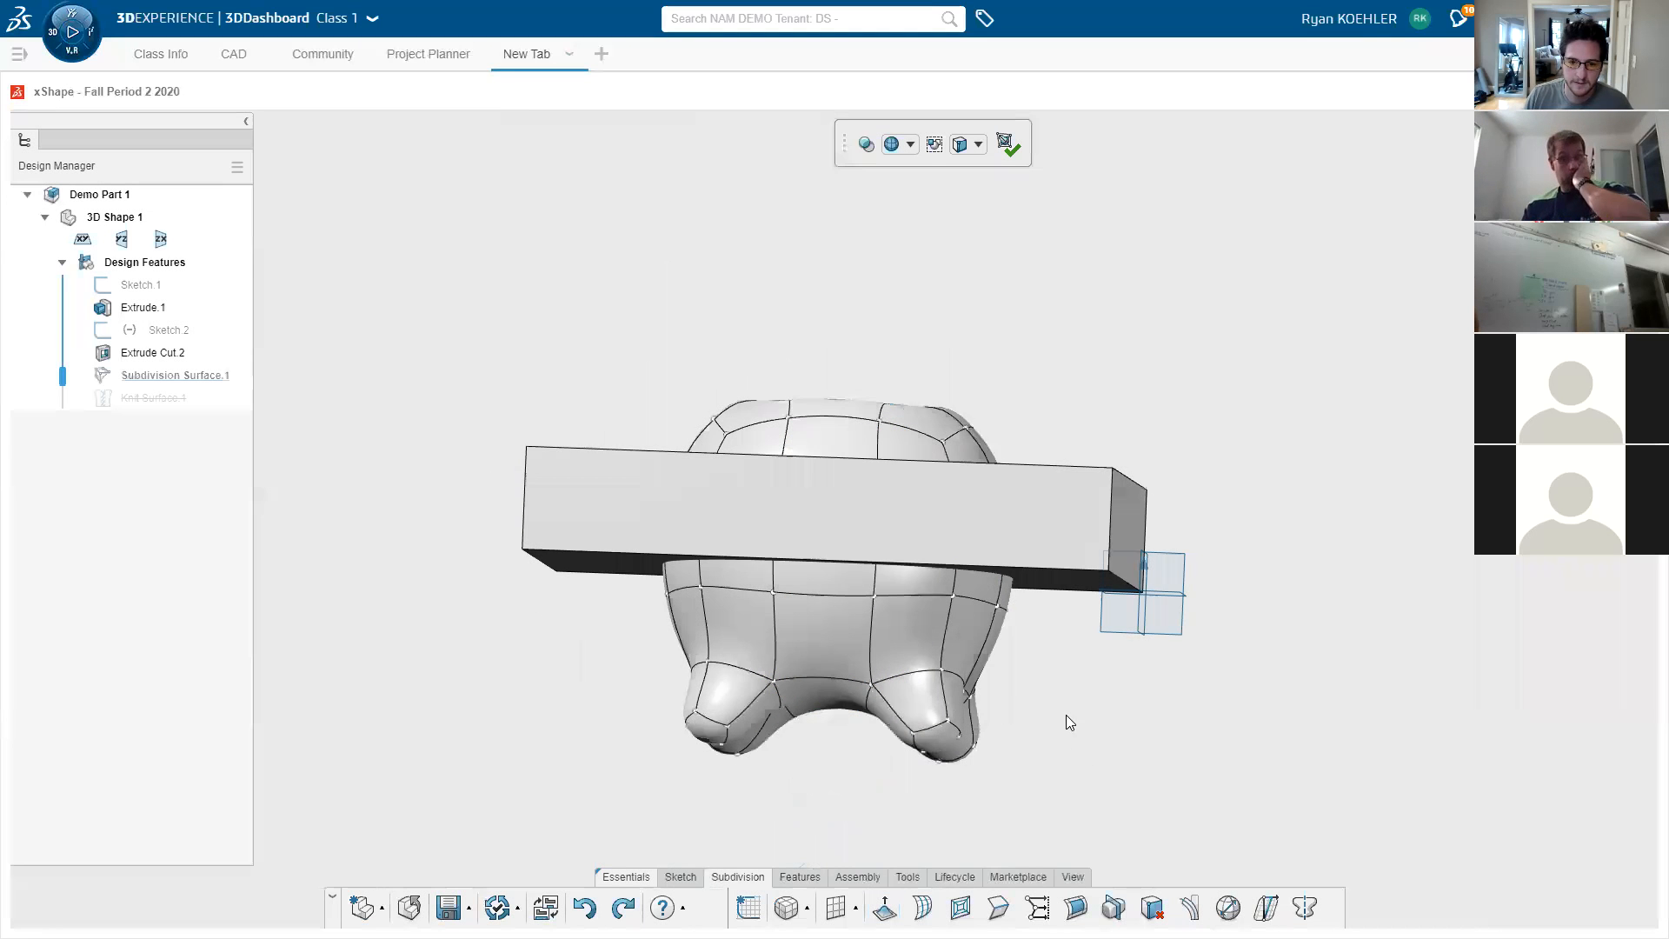
middle_drag(1066, 714, 1215, 887)
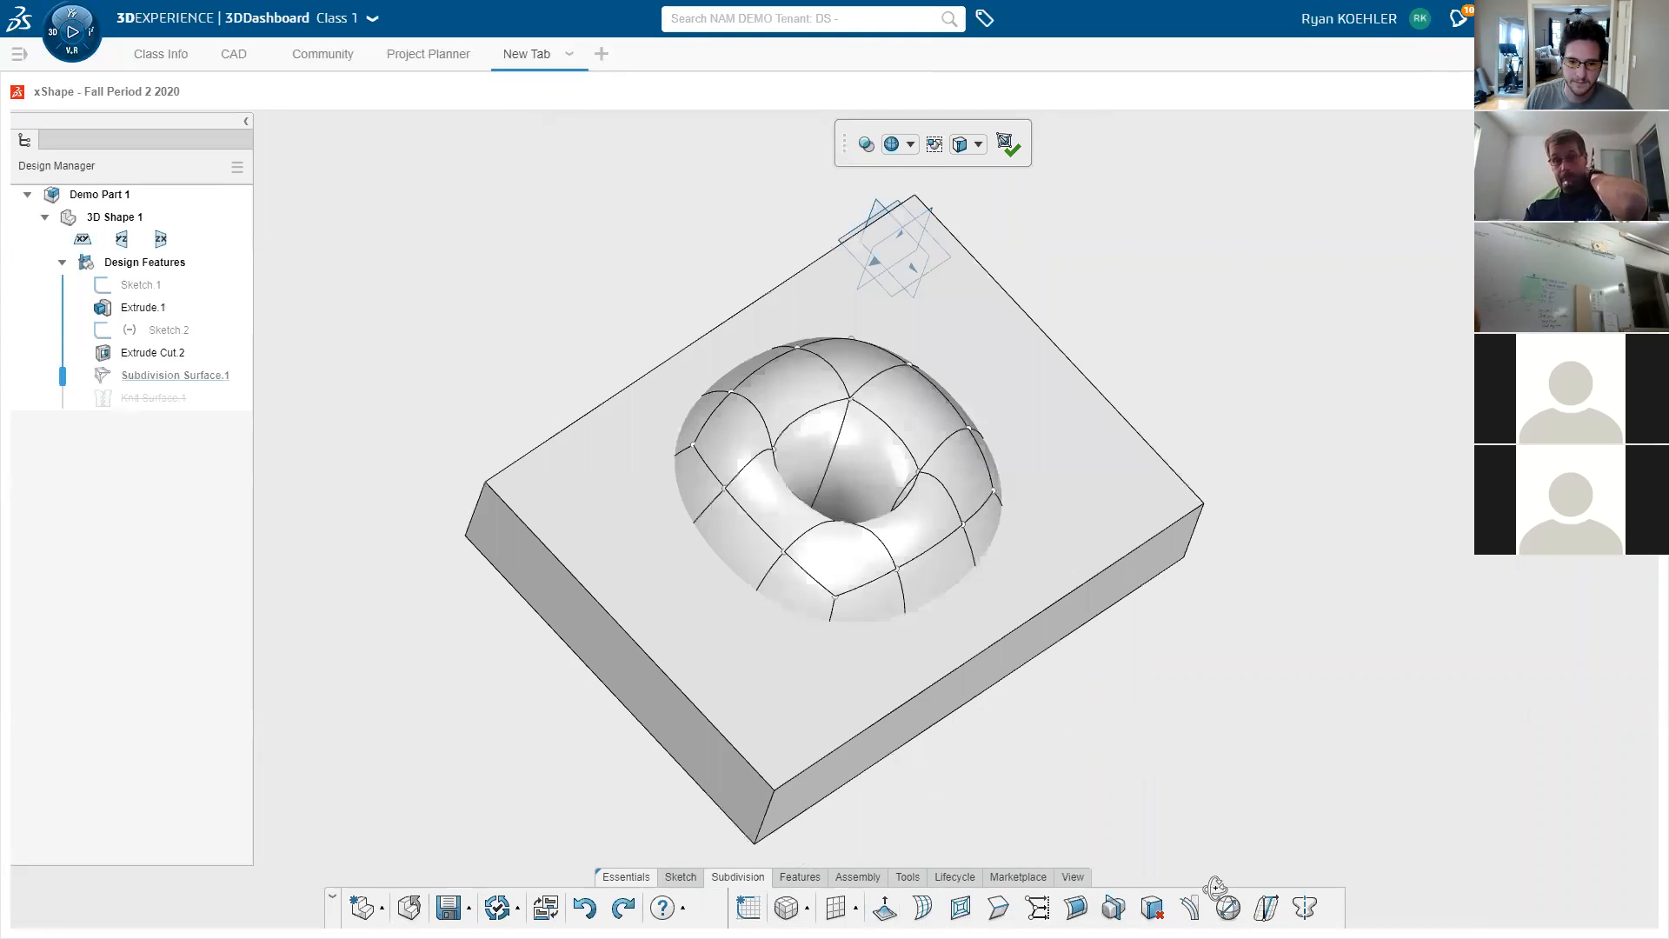
- Select a loop of faces around the ring and move that band
double_click(819, 557)
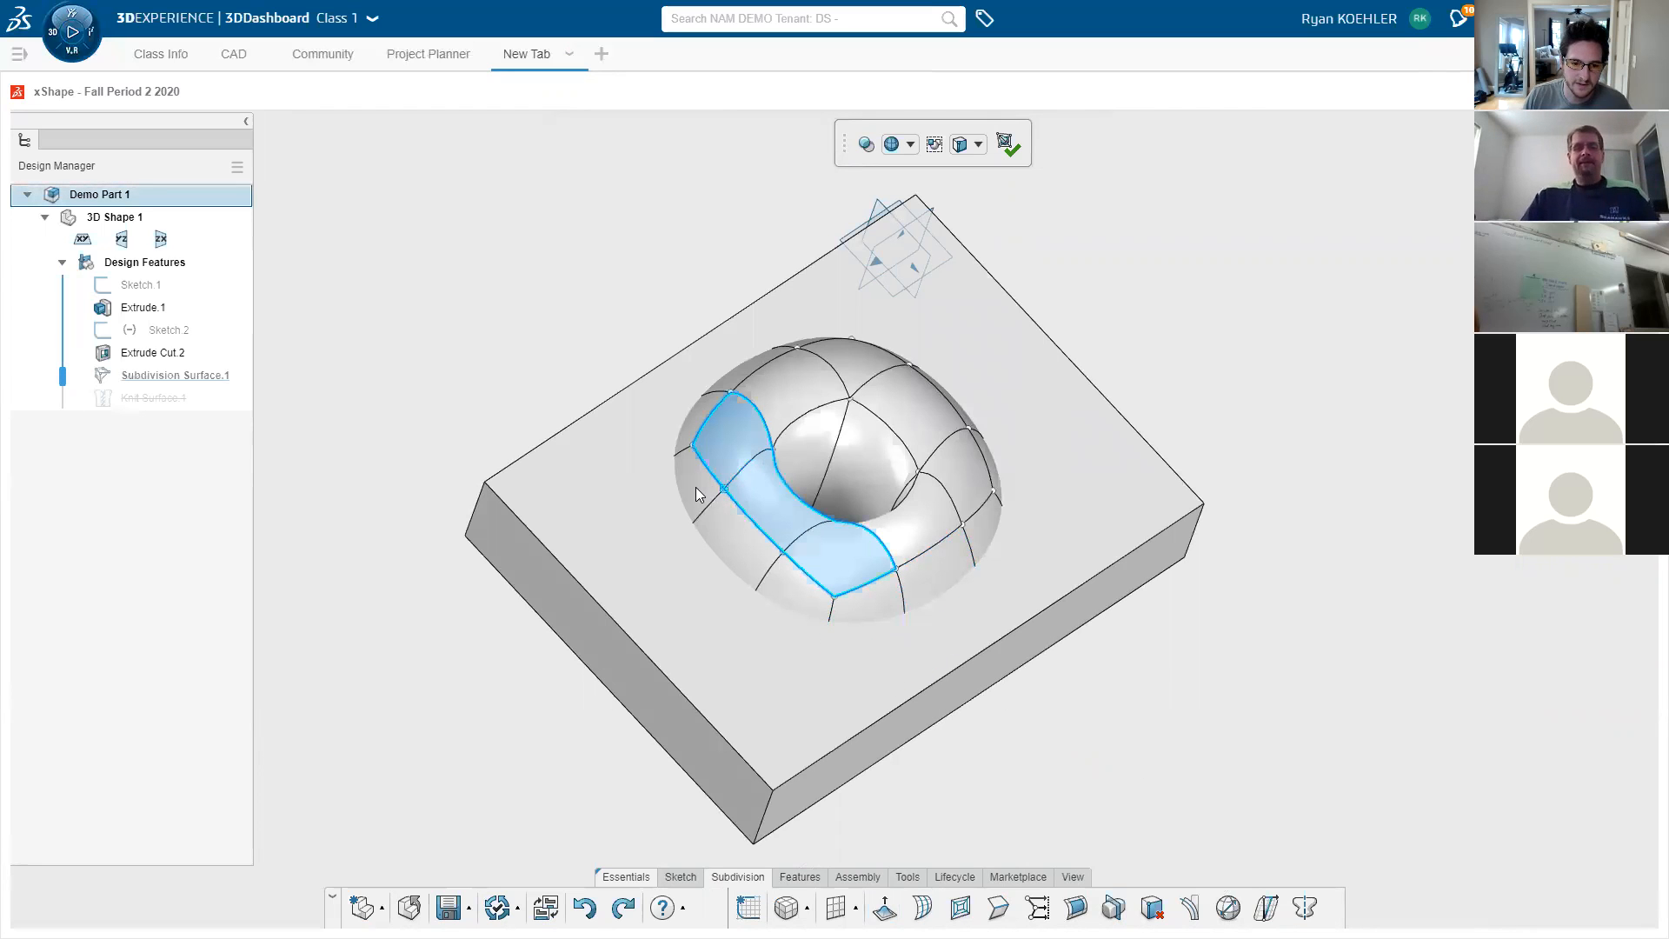
middle_drag(850, 700, 742, 491)
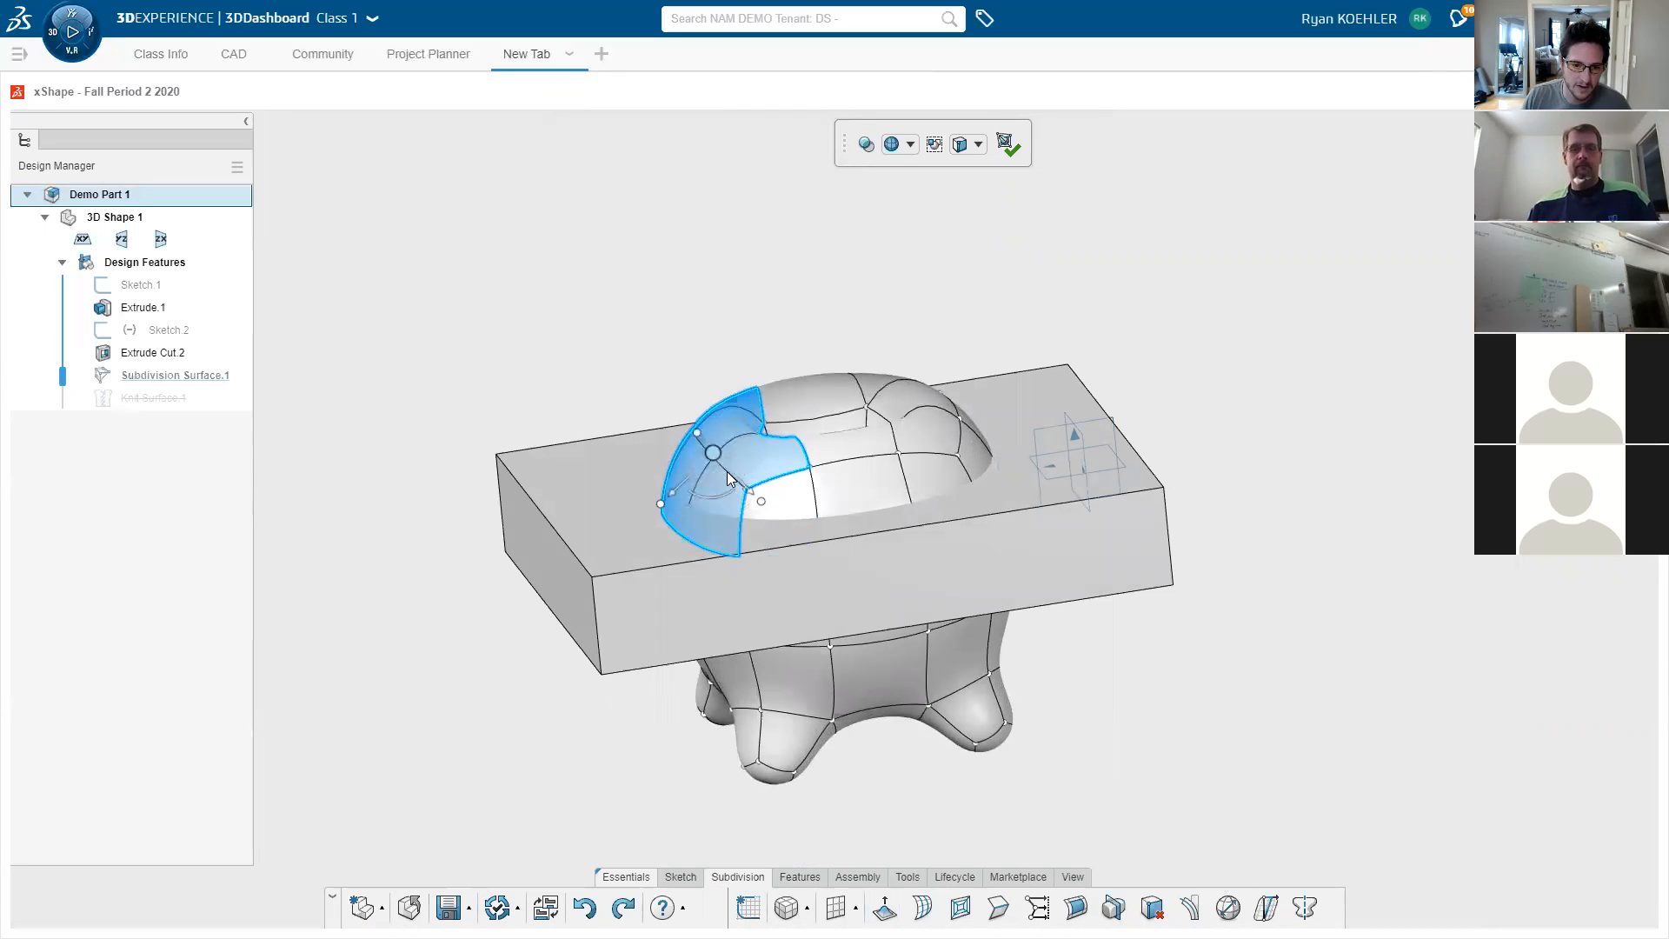
drag(674, 501, 693, 446)
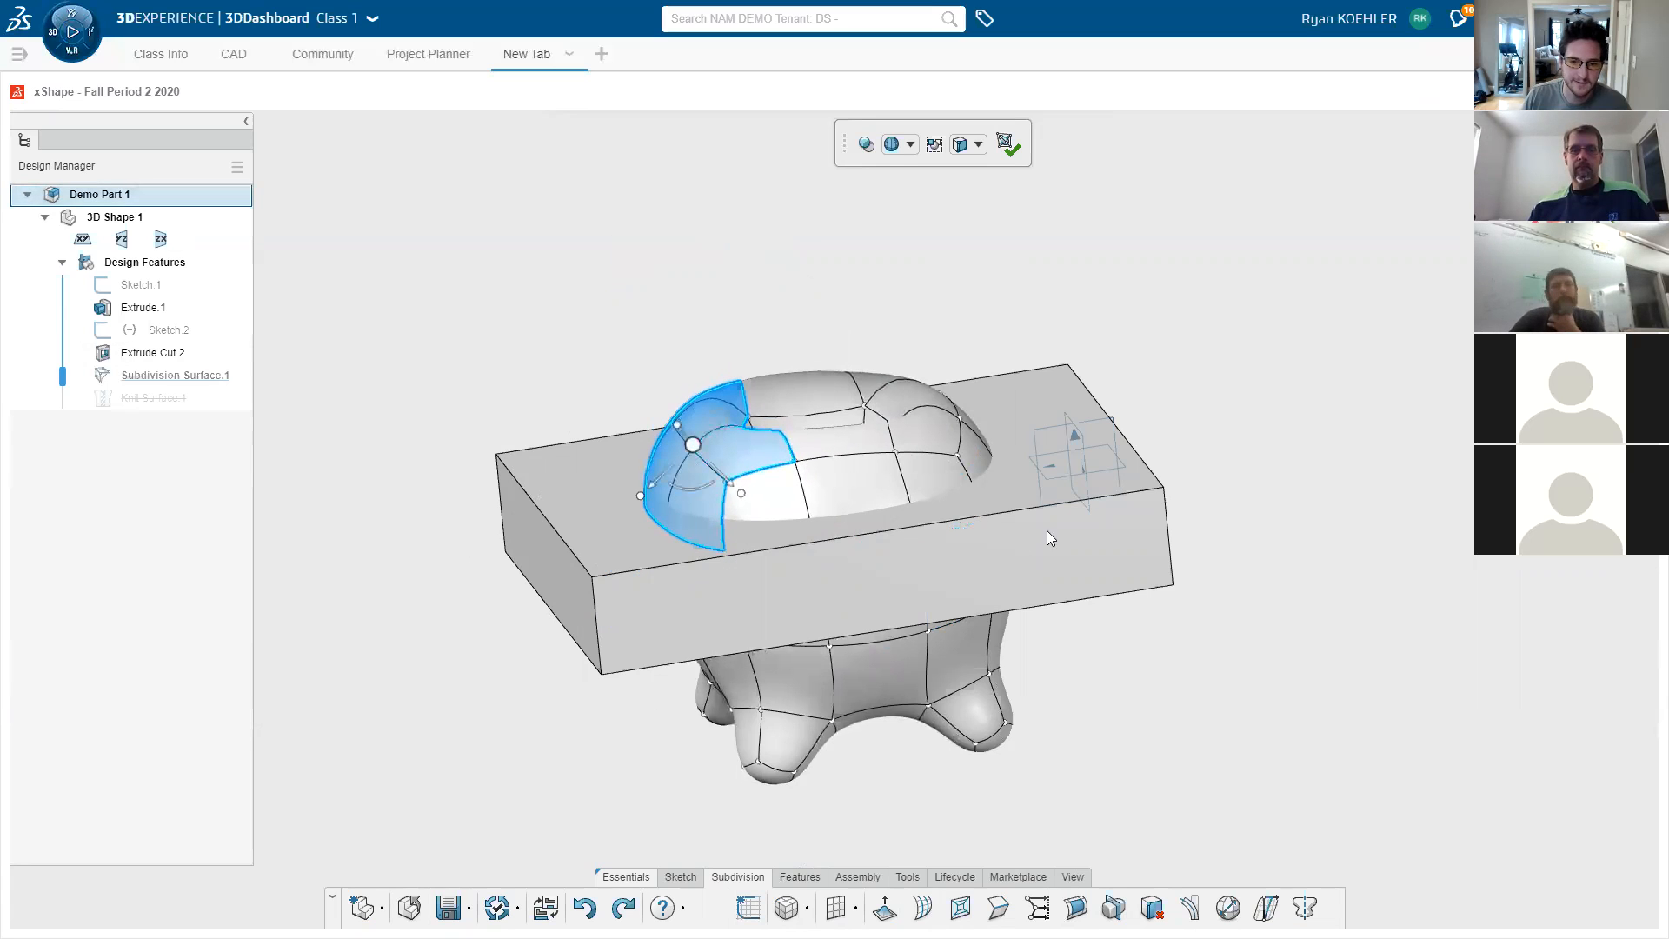
- Return to an angled top view and exit subdivision editing
click(1325, 772)
middle_drag(1330, 775, 1081, 690)
click(1000, 195)
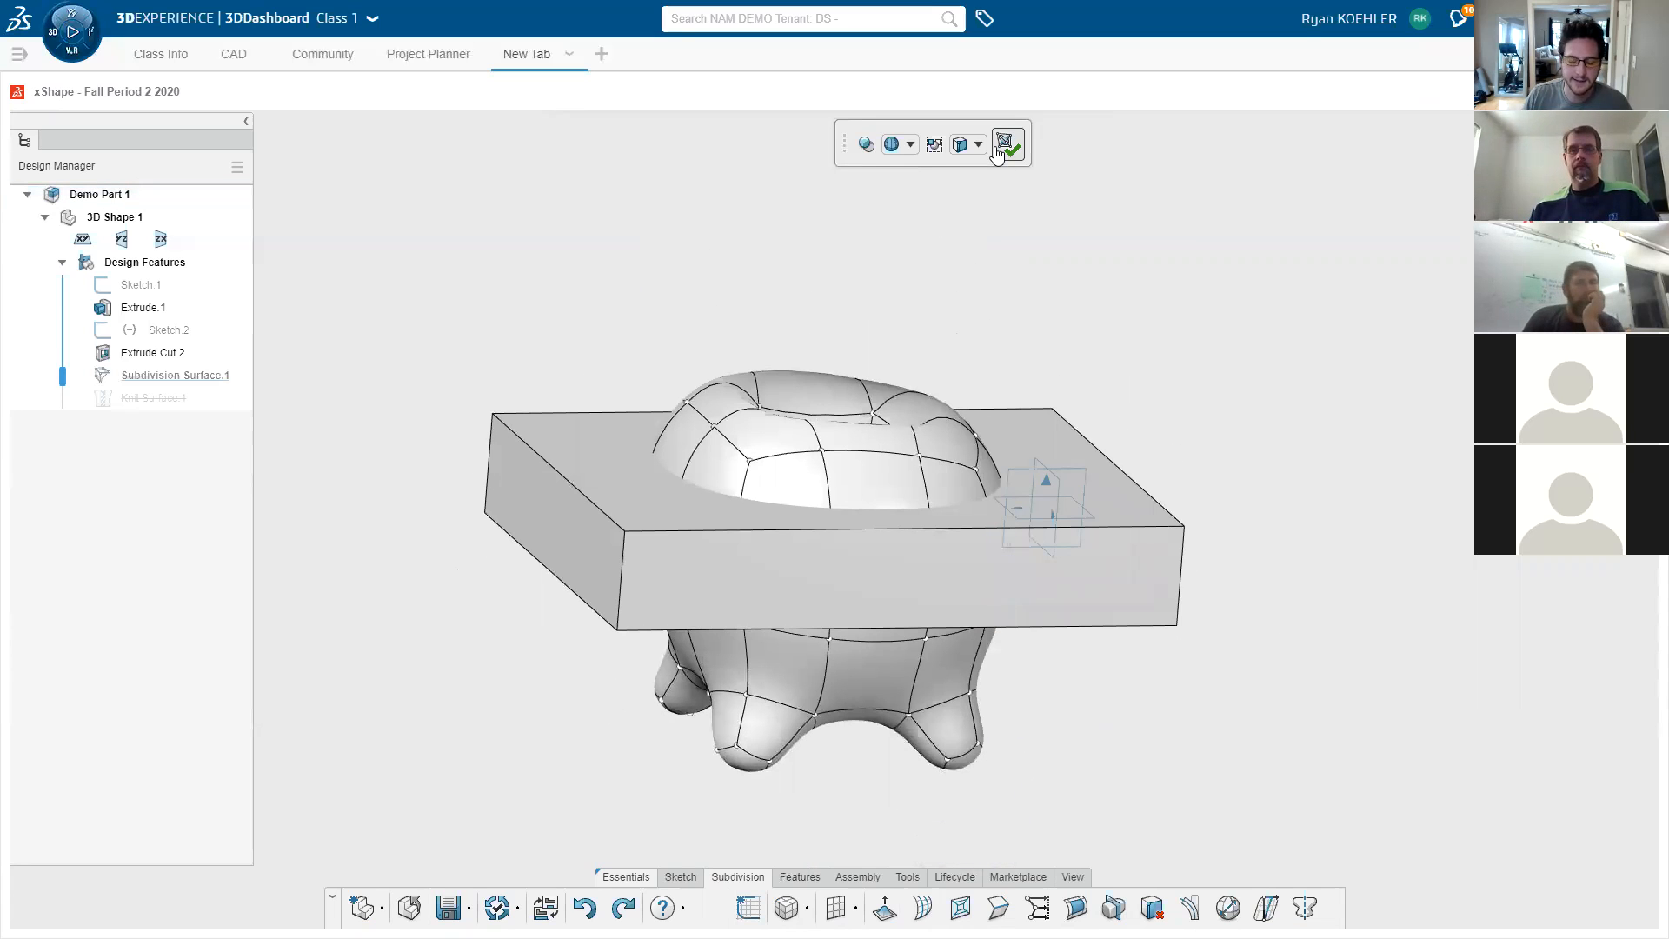
click(1001, 148)
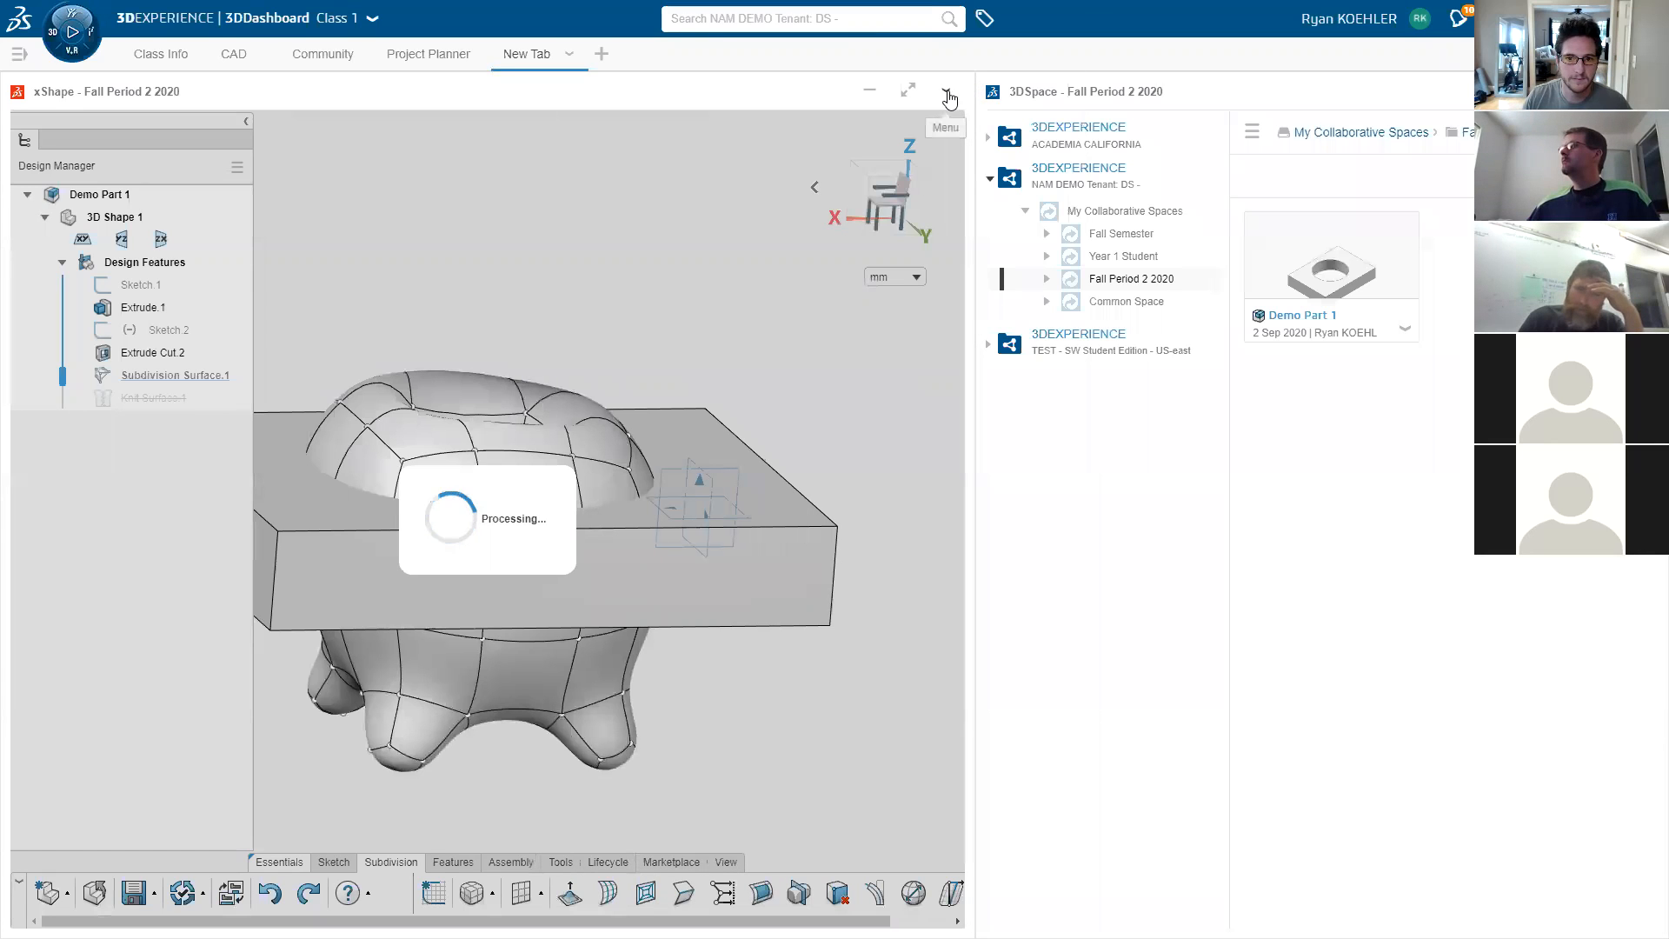
- Refresh the stalled widget, leave full screen, restore the Demo Part 1 session and maximize it
click(957, 94)
click(891, 233)
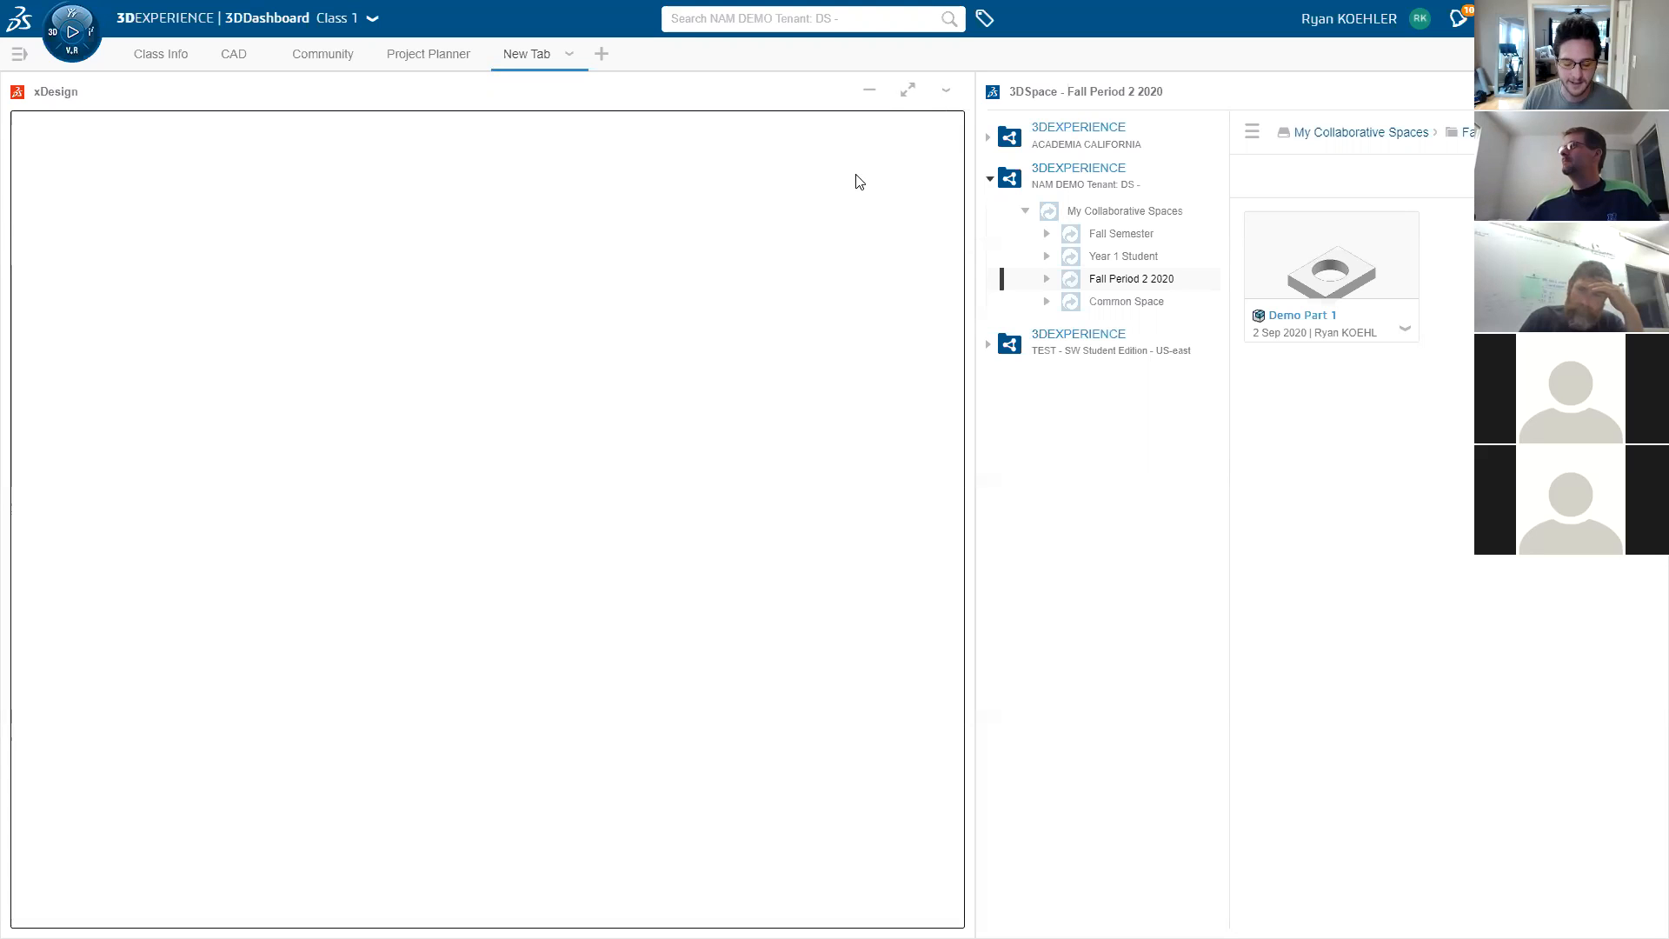
key(F11)
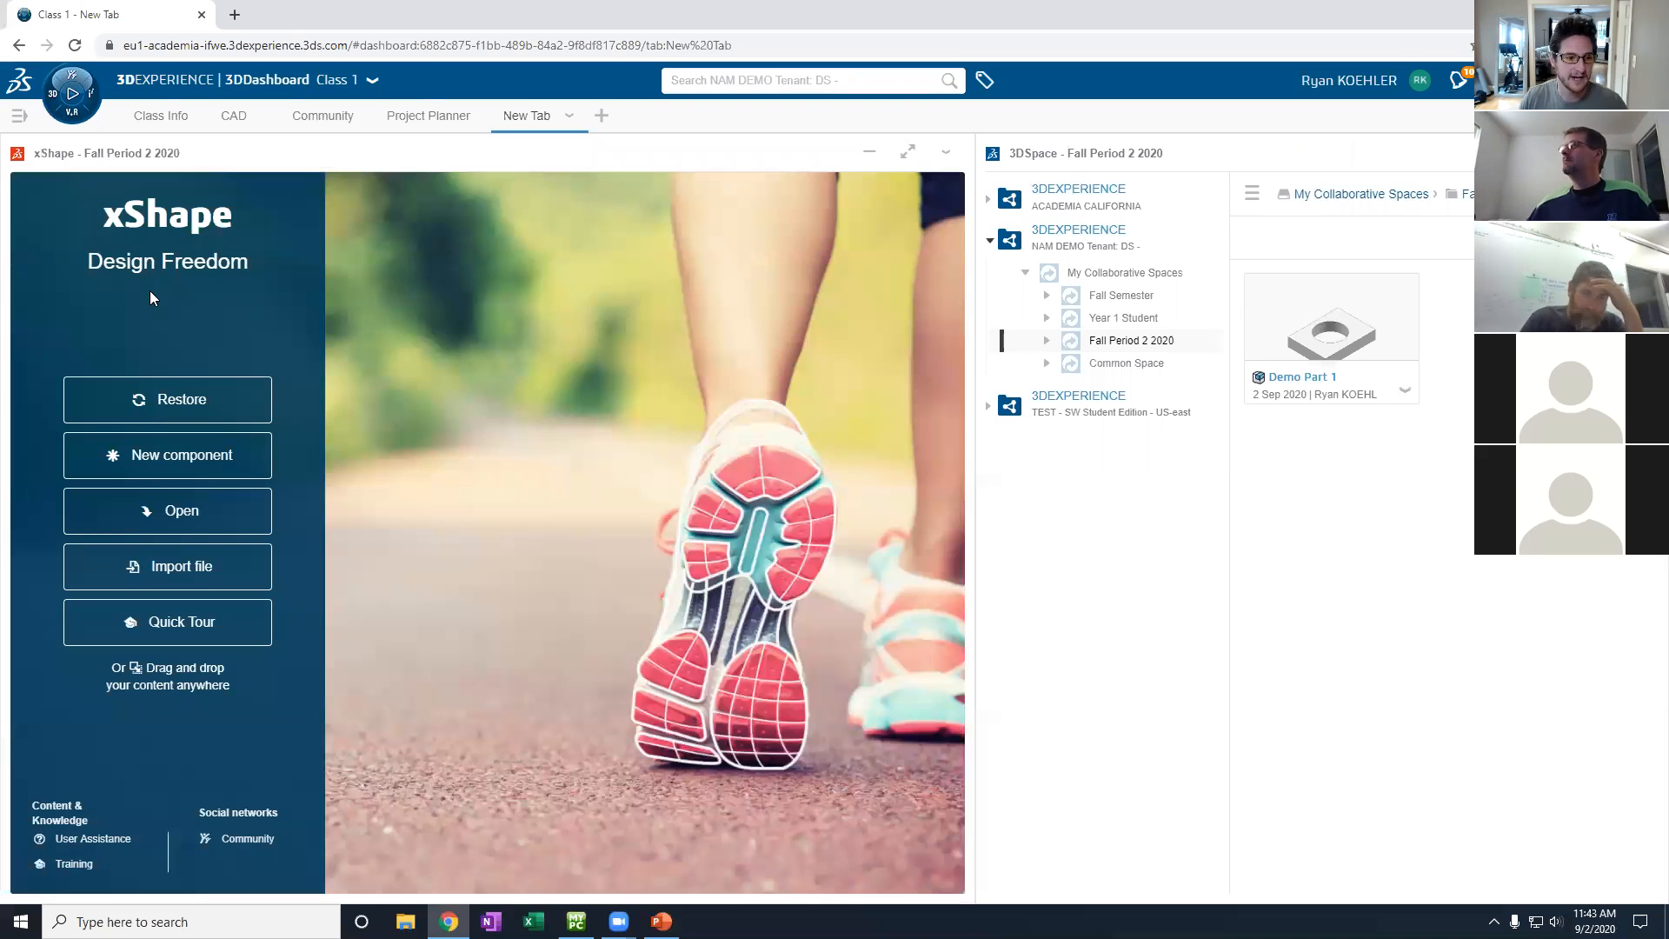
click(166, 404)
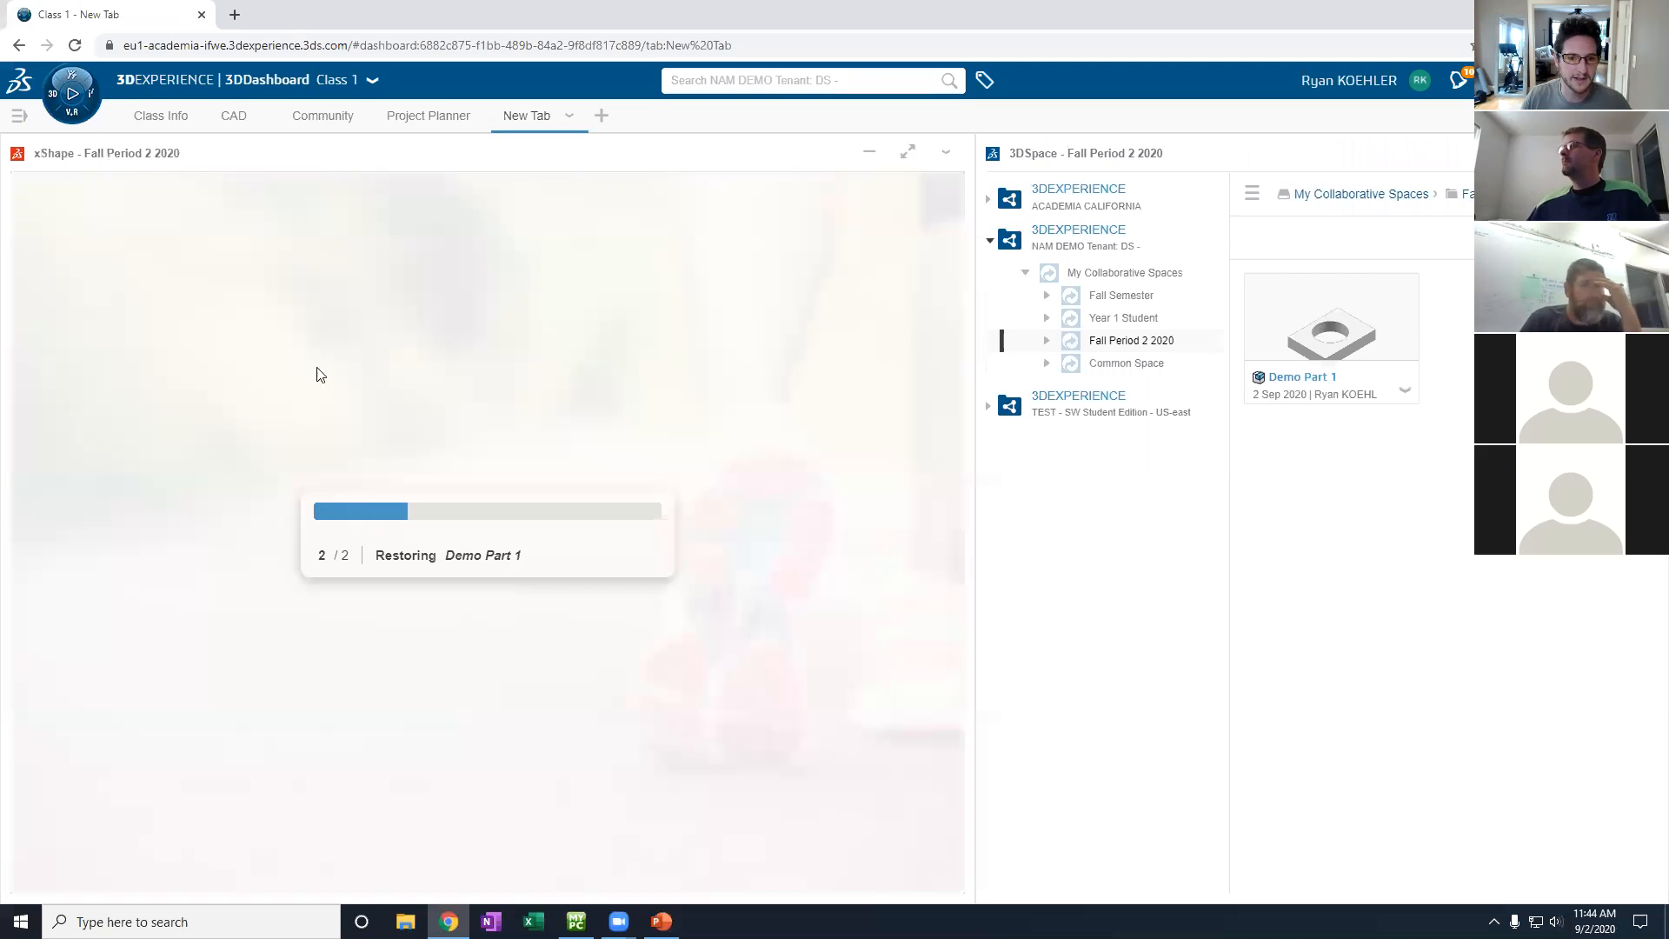
click(909, 154)
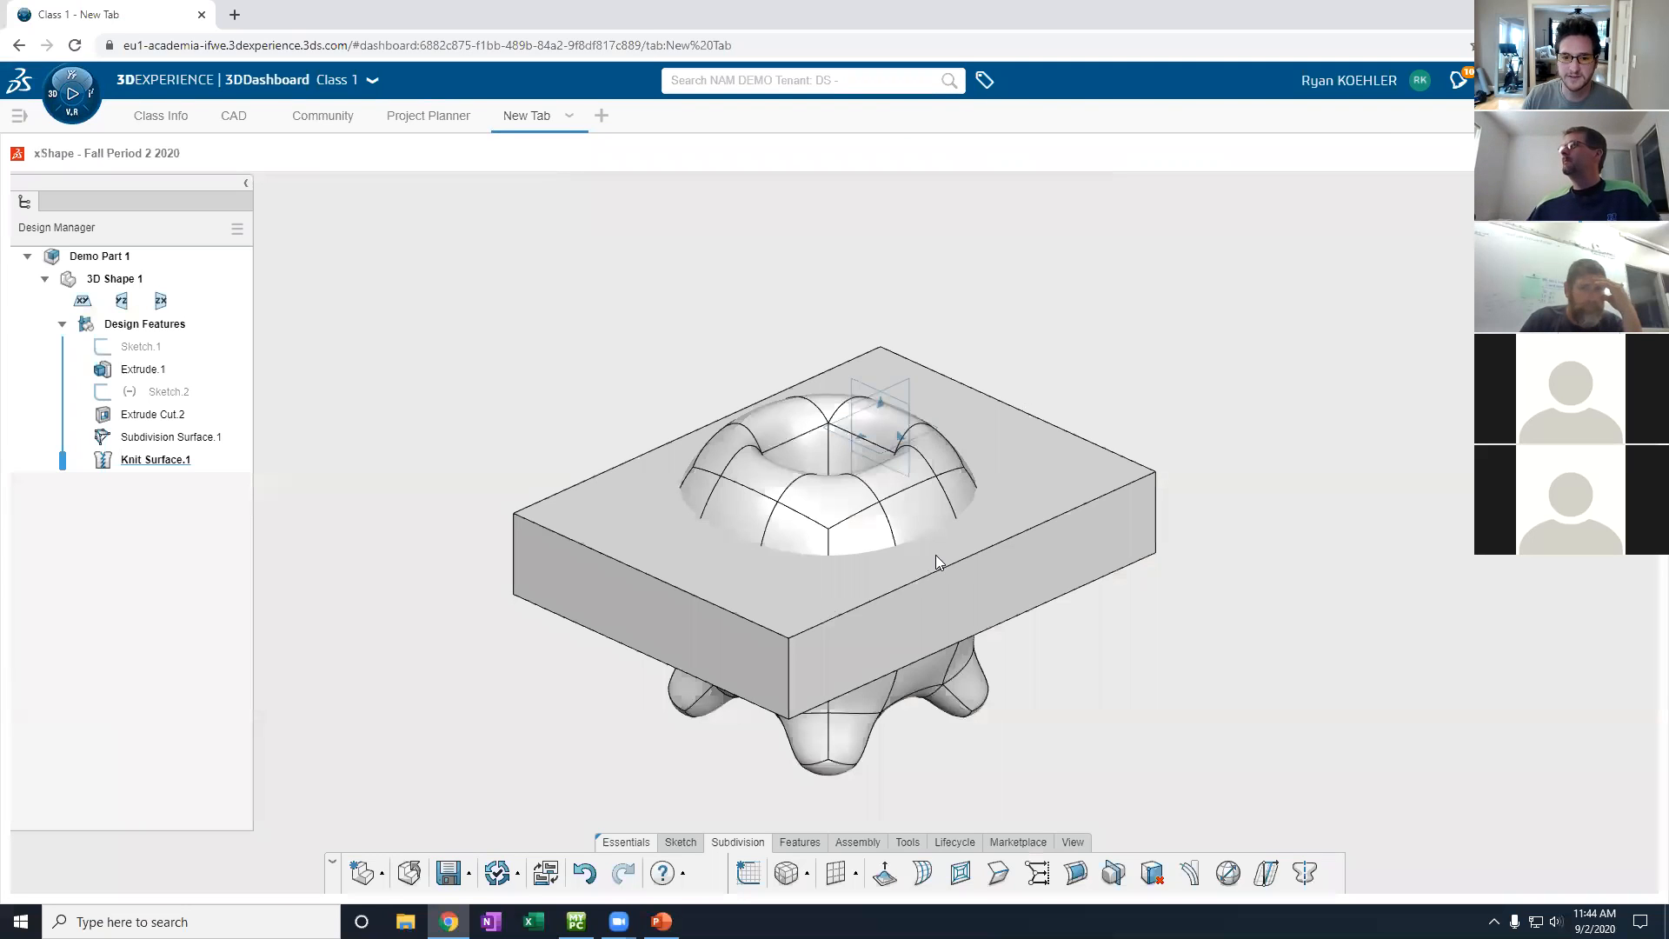
- Inspect the knit part from below and above, then switch it to xDesign
middle_drag(931, 623, 817, 549)
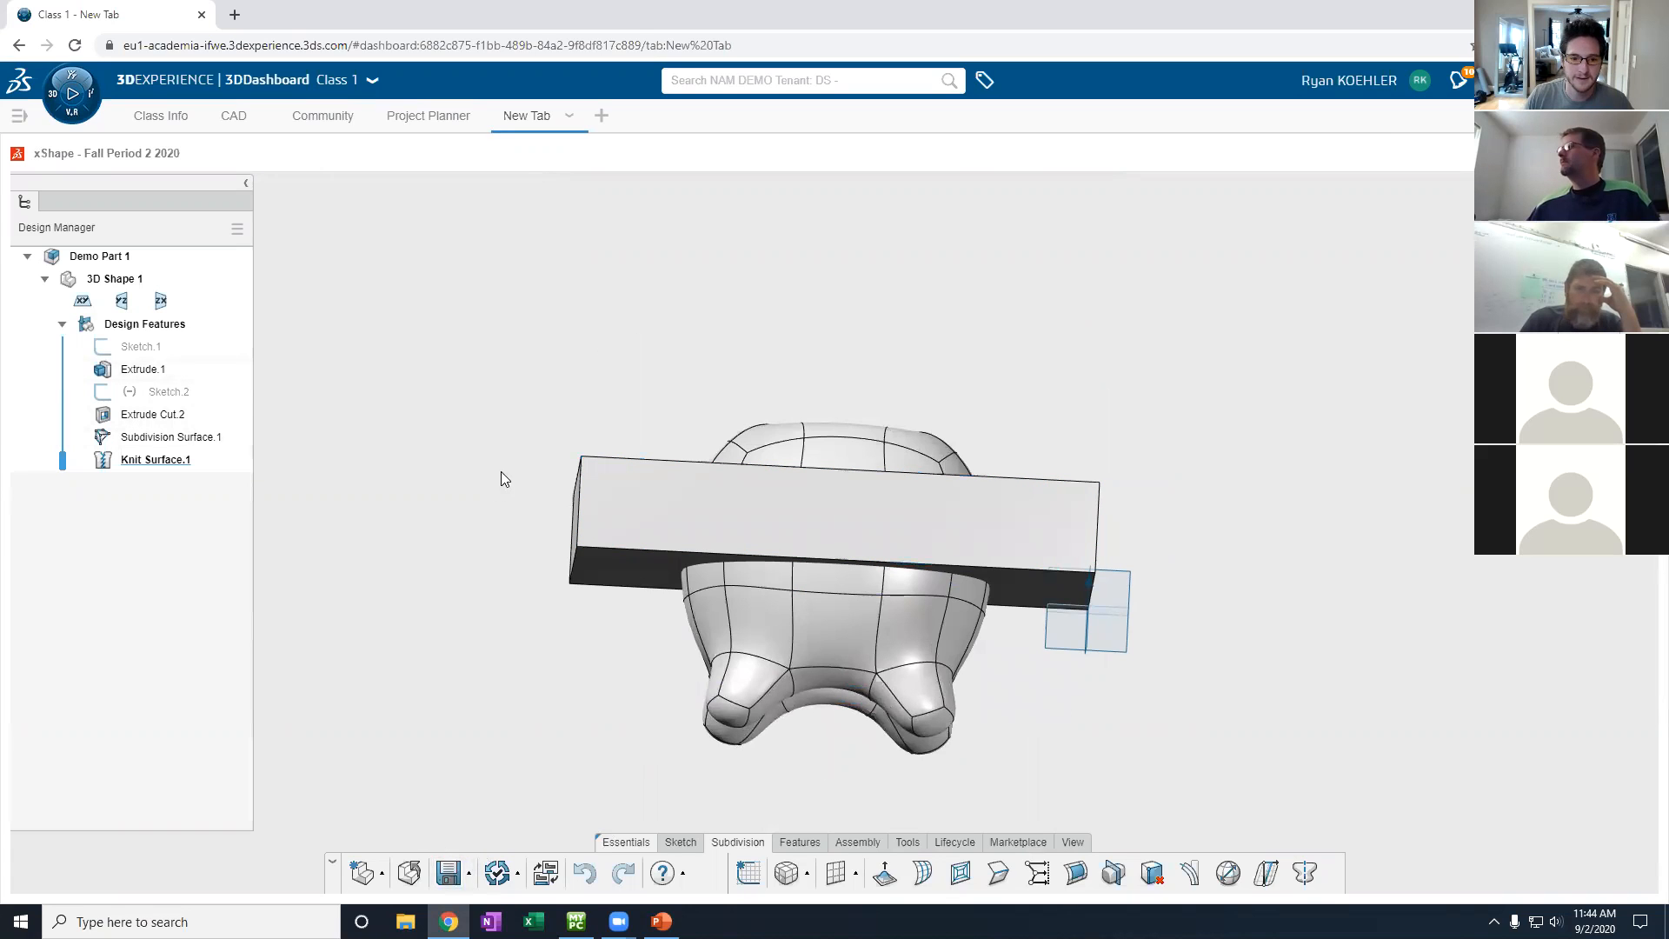
middle_drag(501, 471, 505, 642)
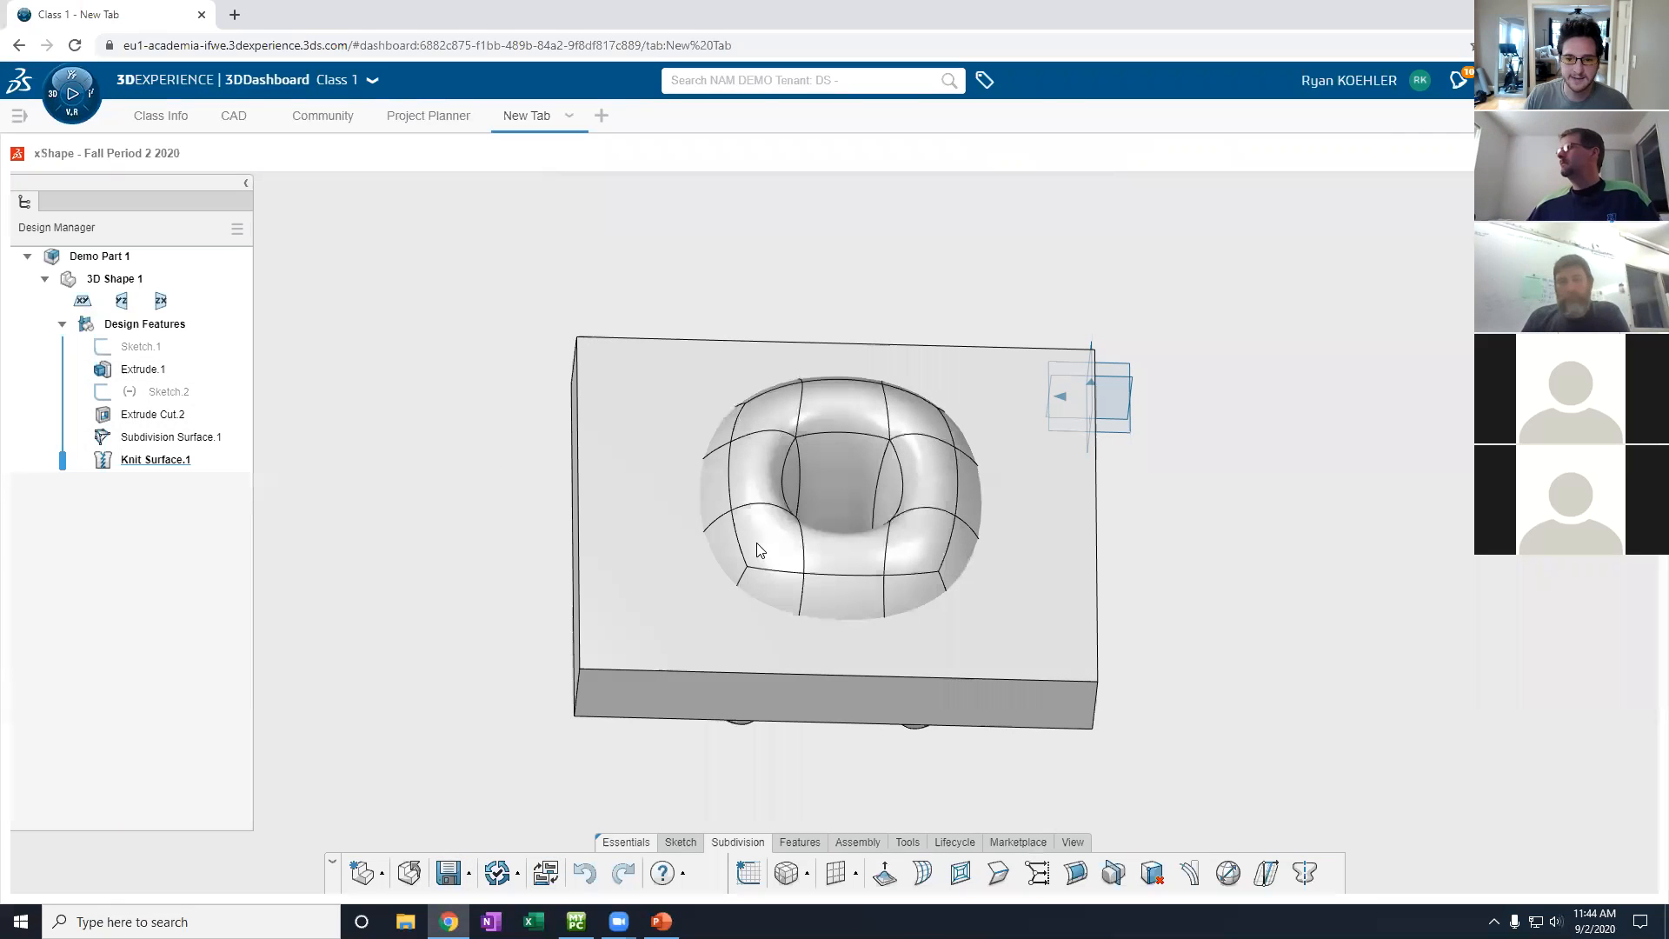
middle_drag(604, 577, 607, 428)
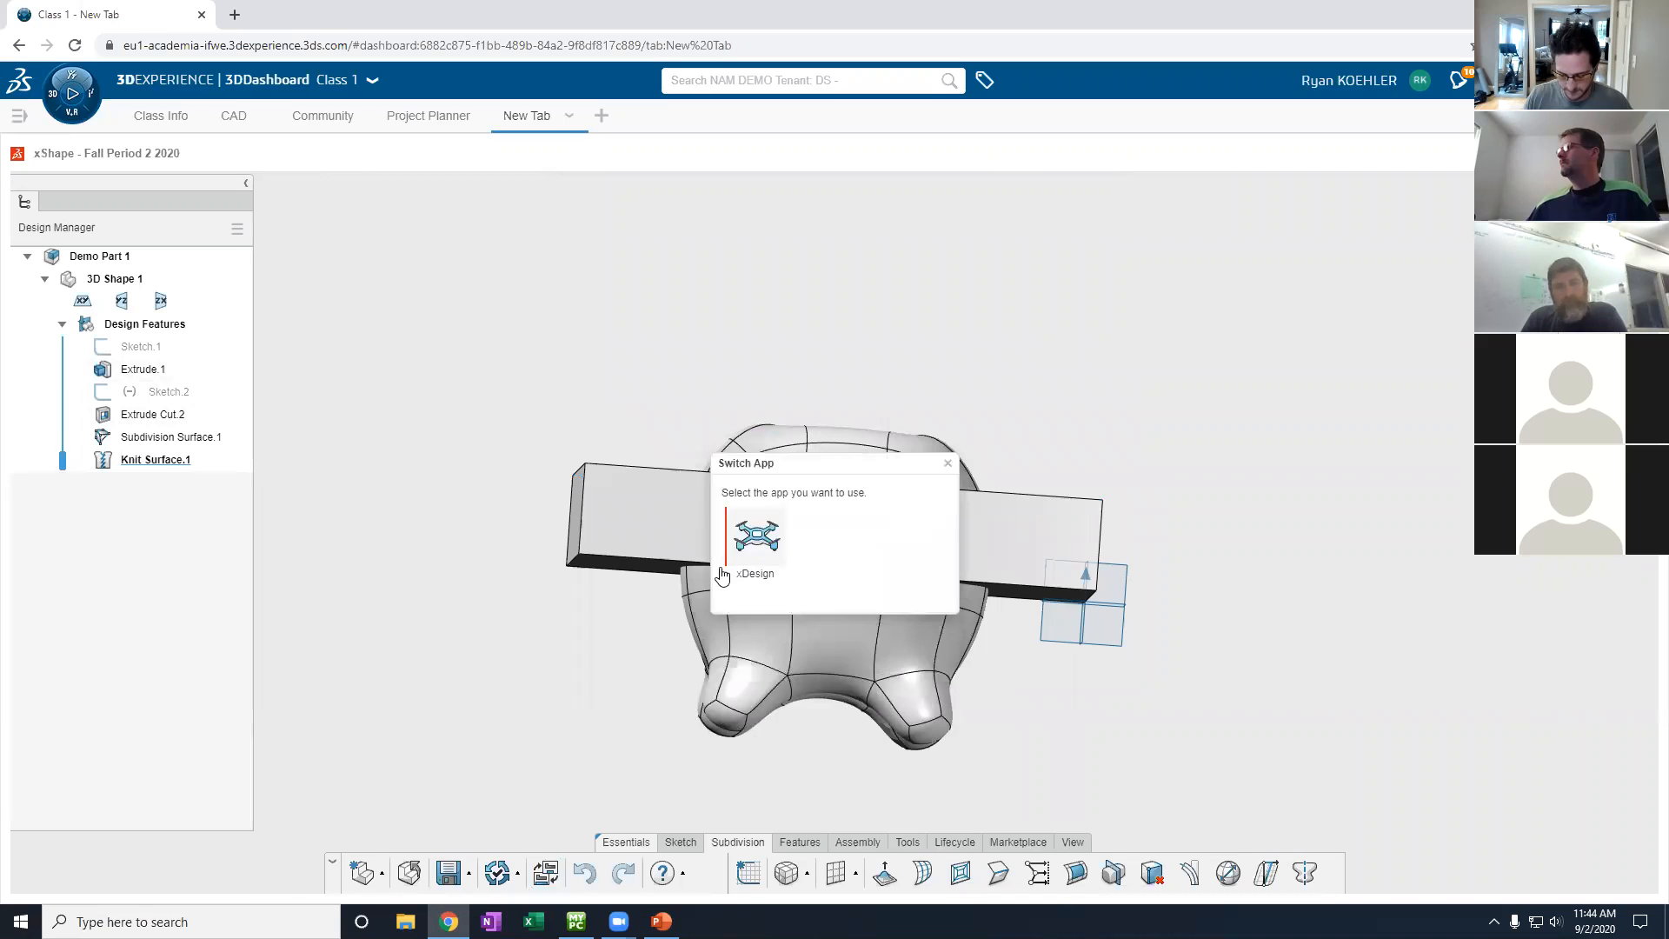
click(721, 574)
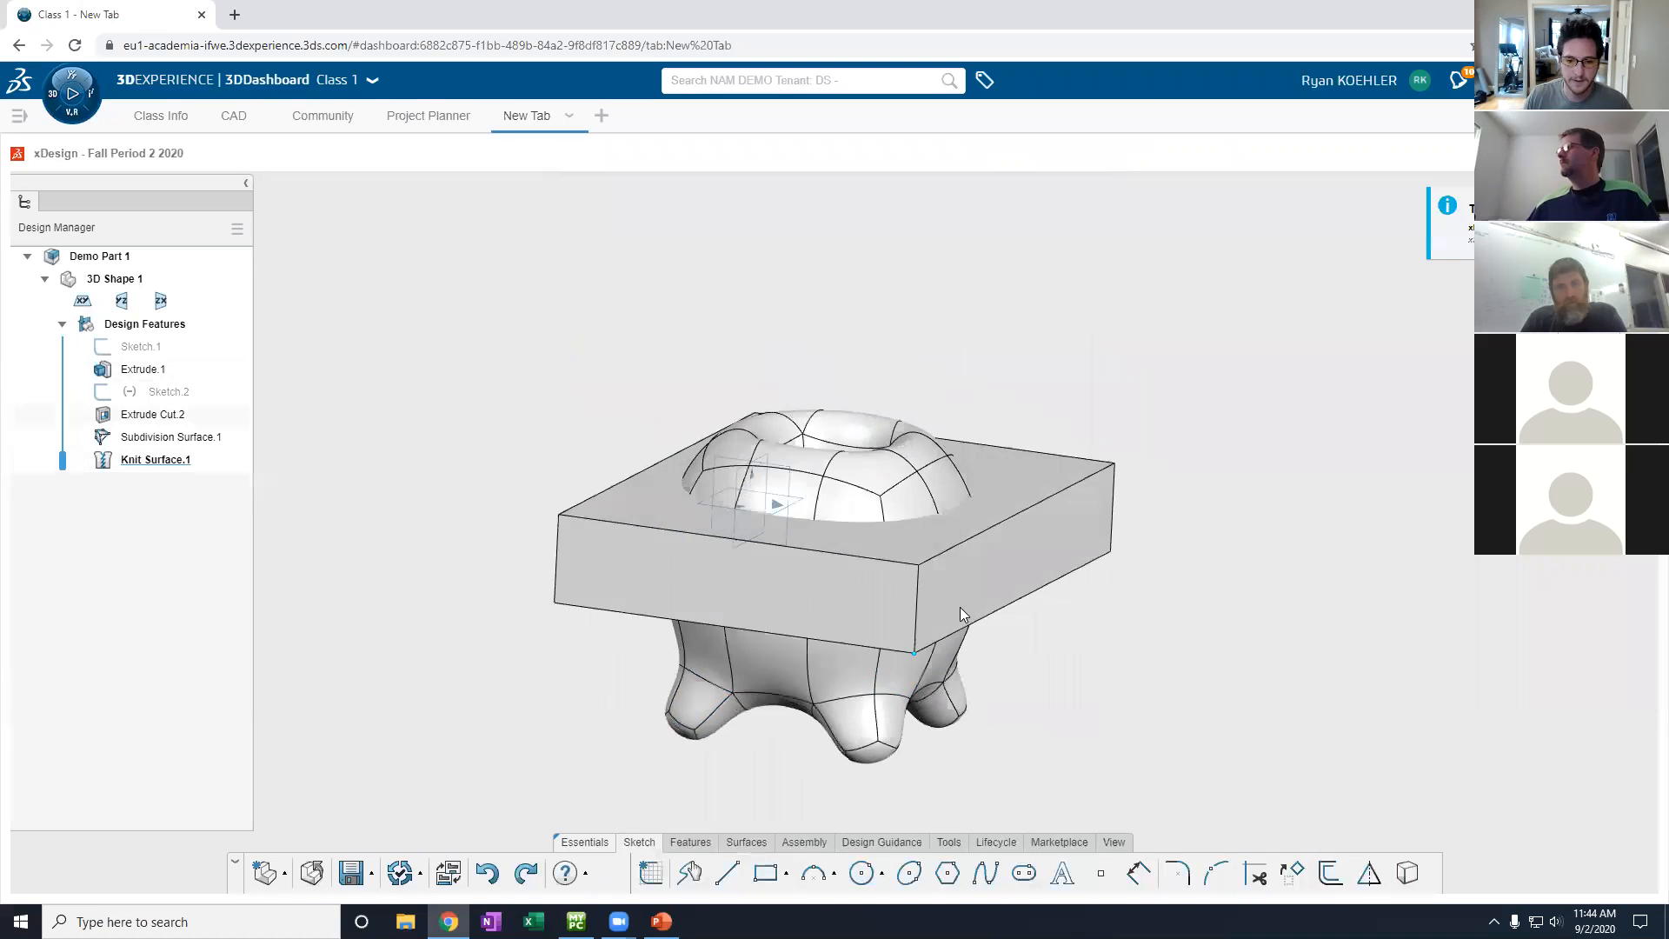
- Start a sketch on the block's front-right face and draw a rectangle above the ring
click(995, 595)
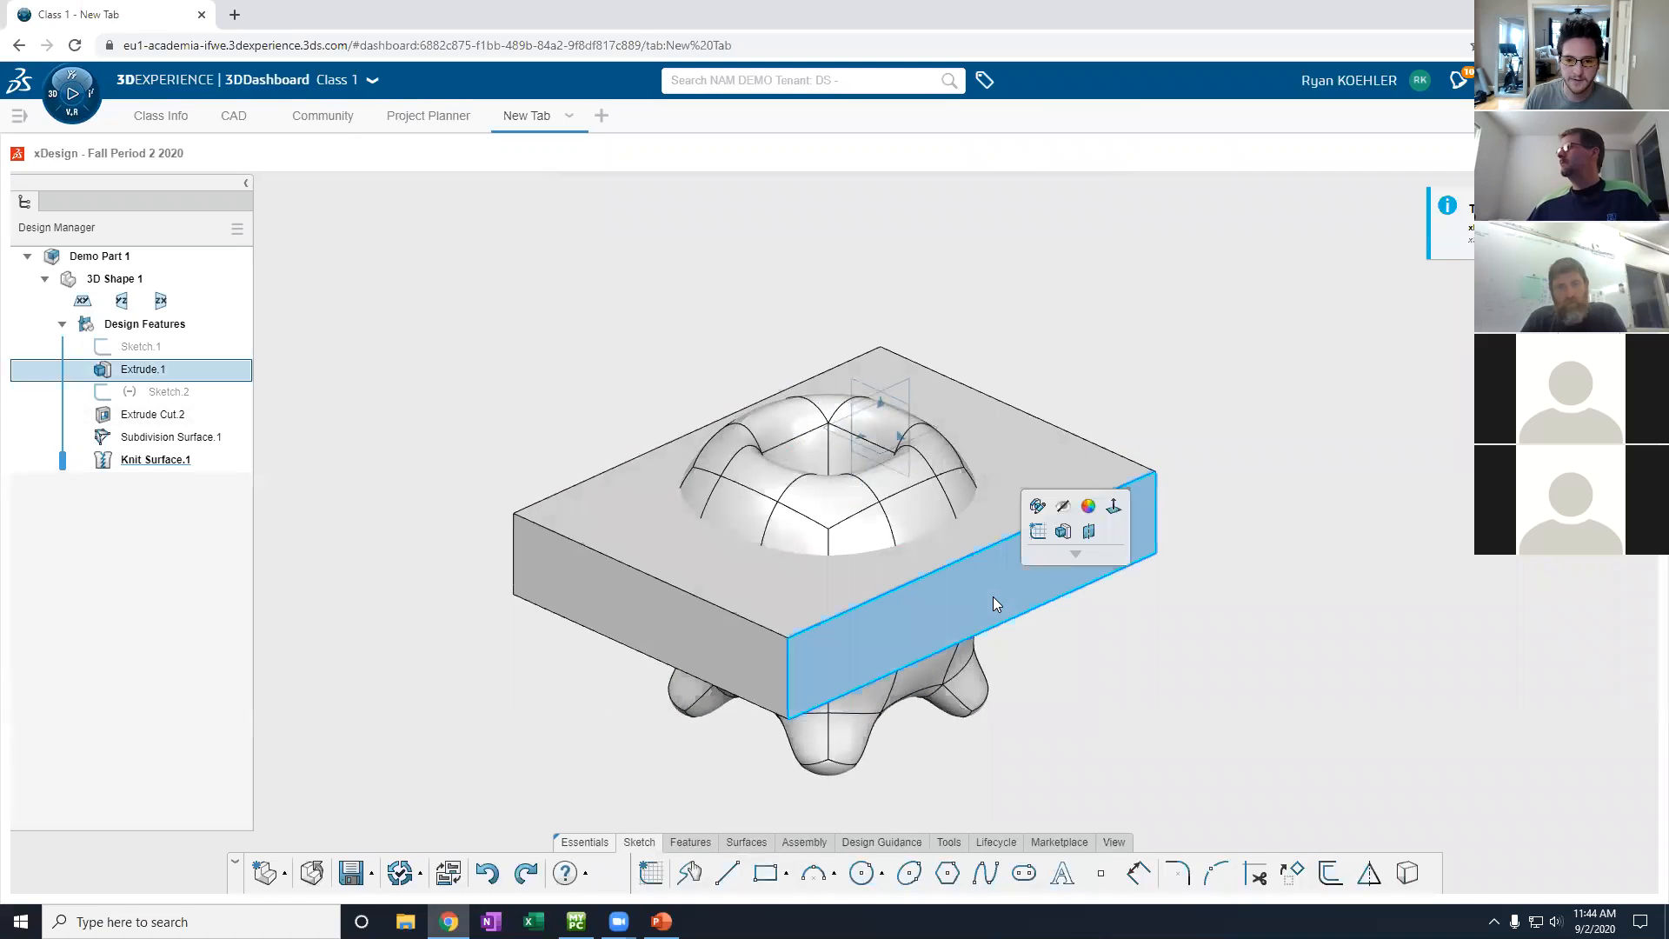
click(1037, 532)
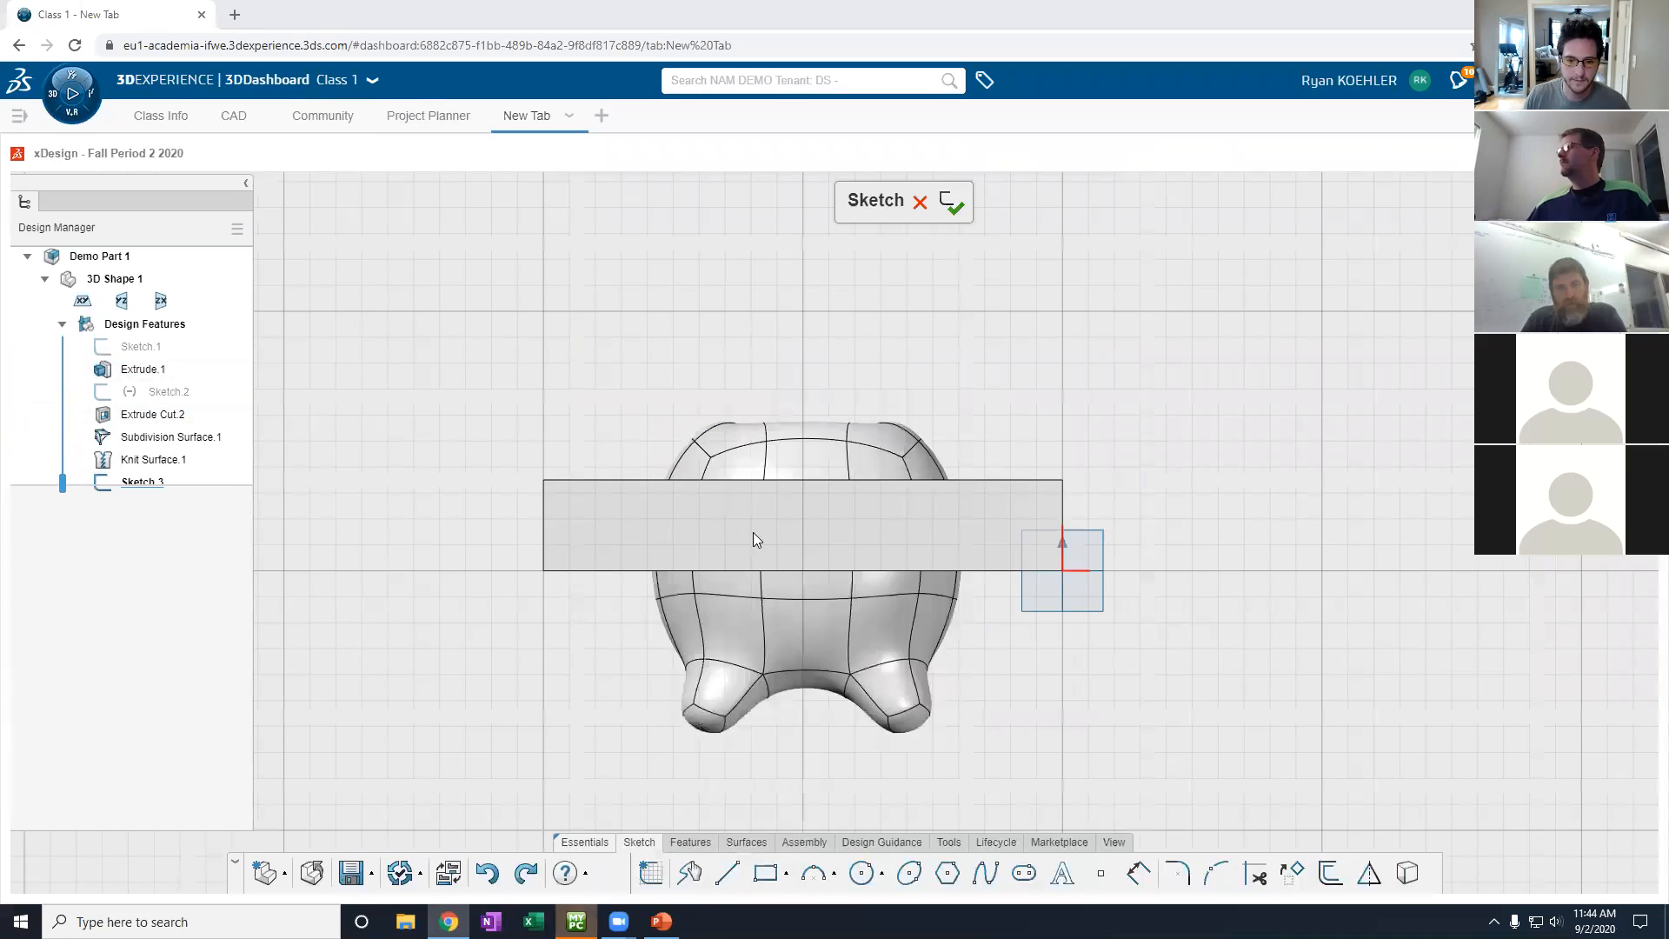
click(765, 874)
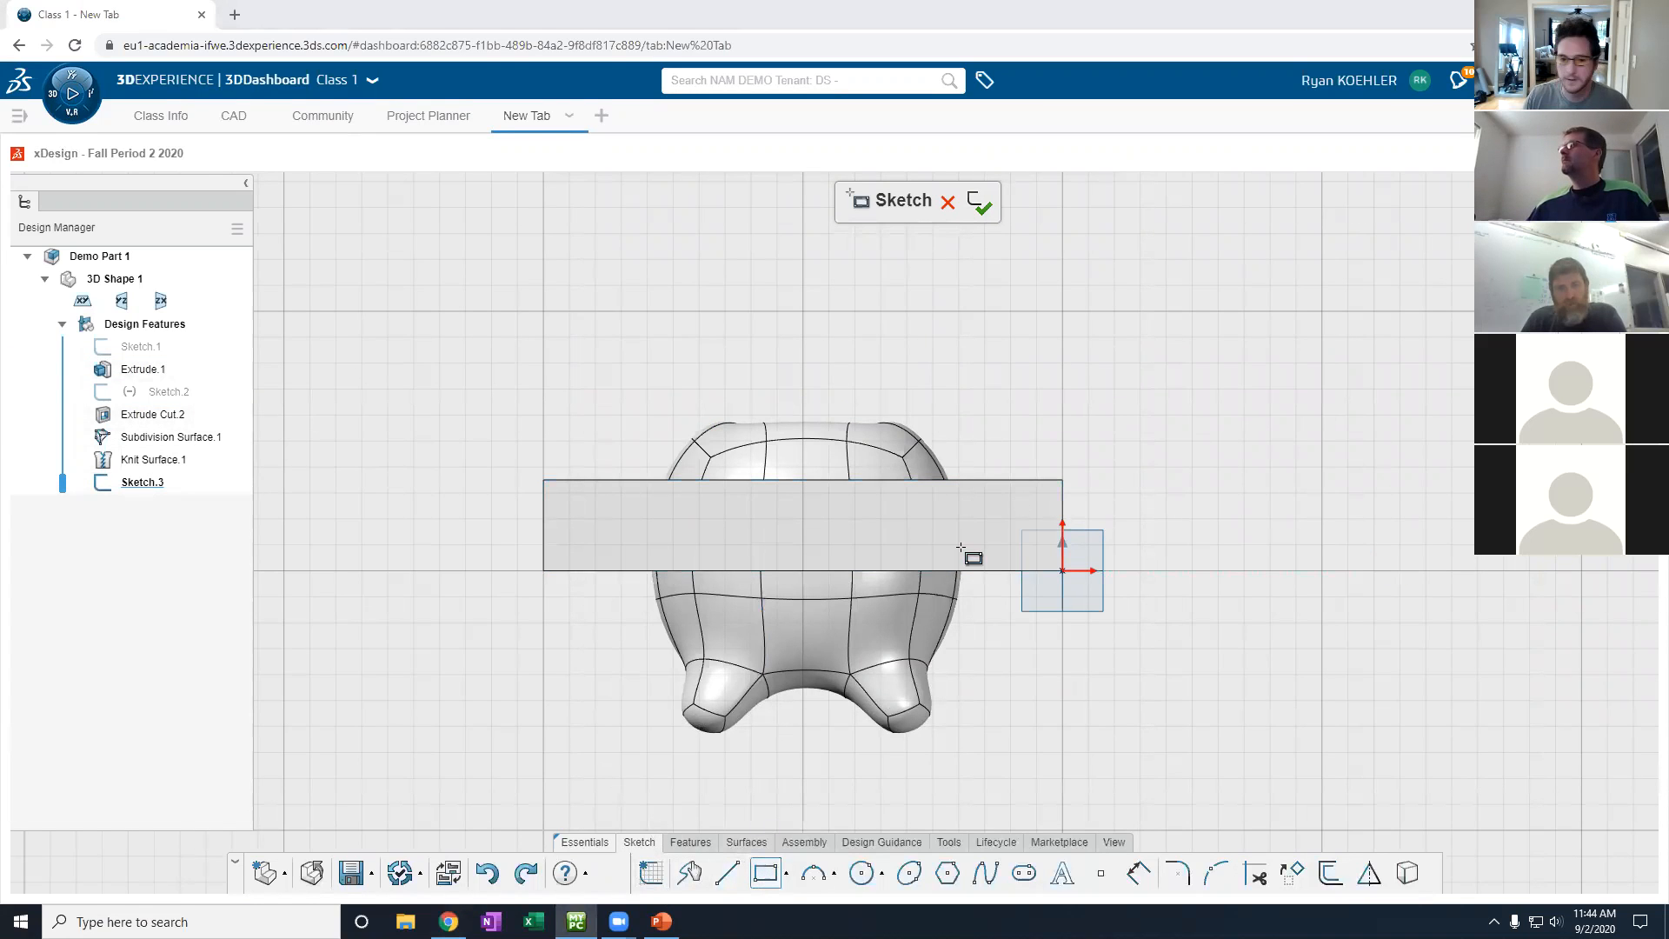
mouse_move(622, 379)
mouse_down()
mouse_move(857, 472)
mouse_move(976, 486)
mouse_move(988, 455)
mouse_up()
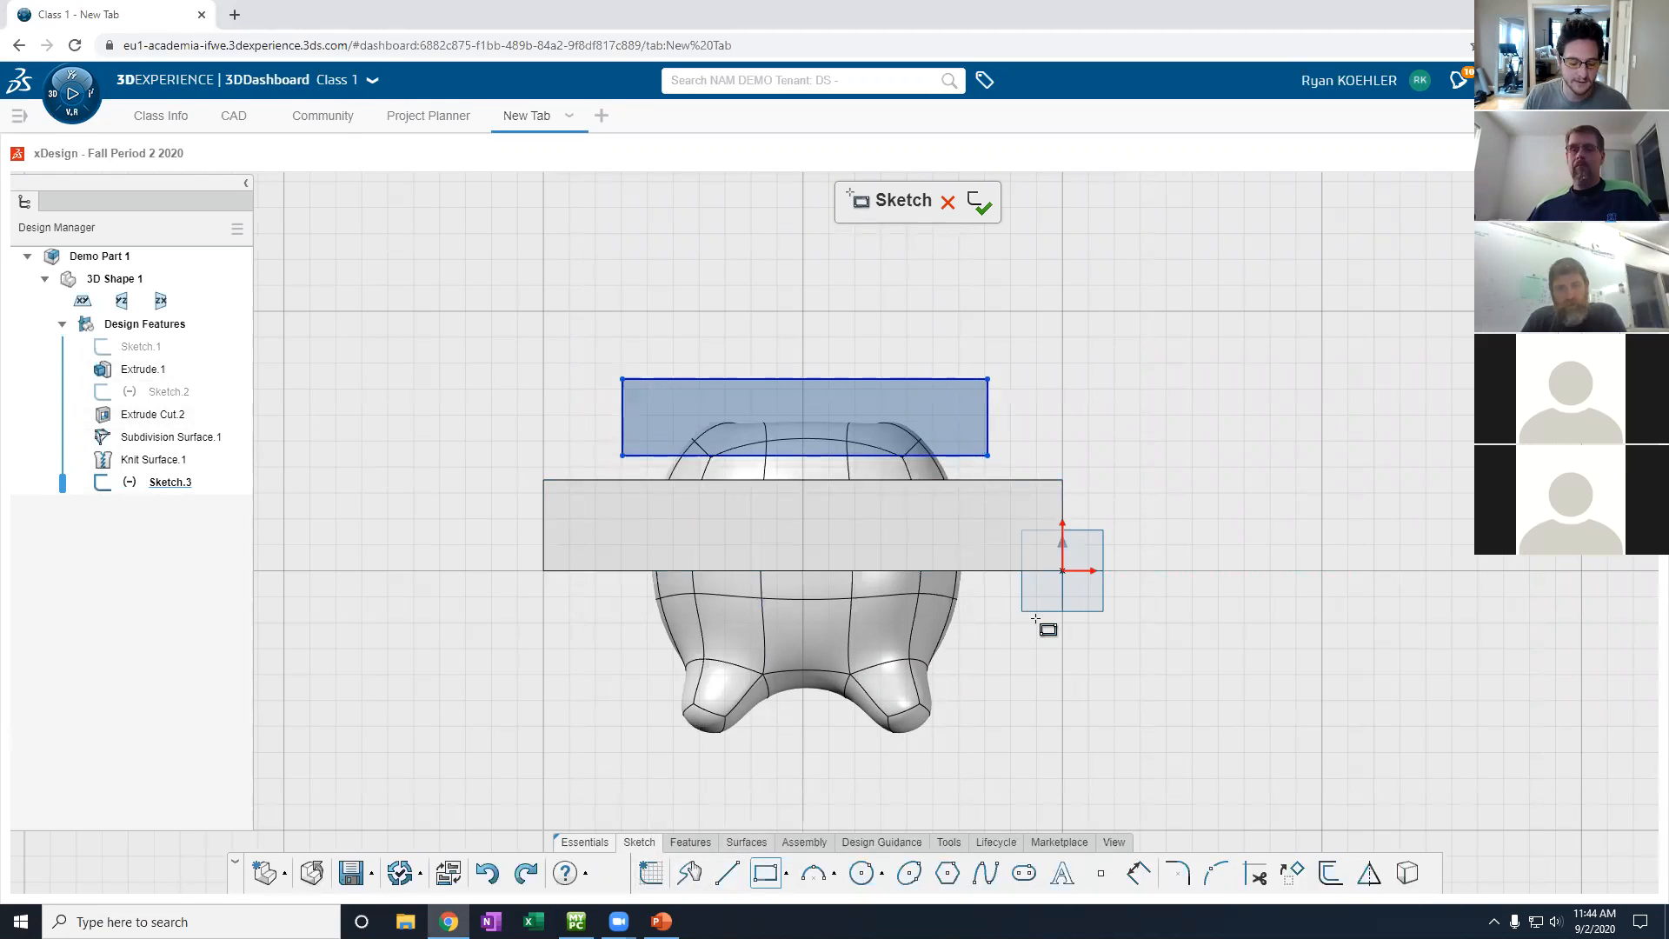
key(Escape)
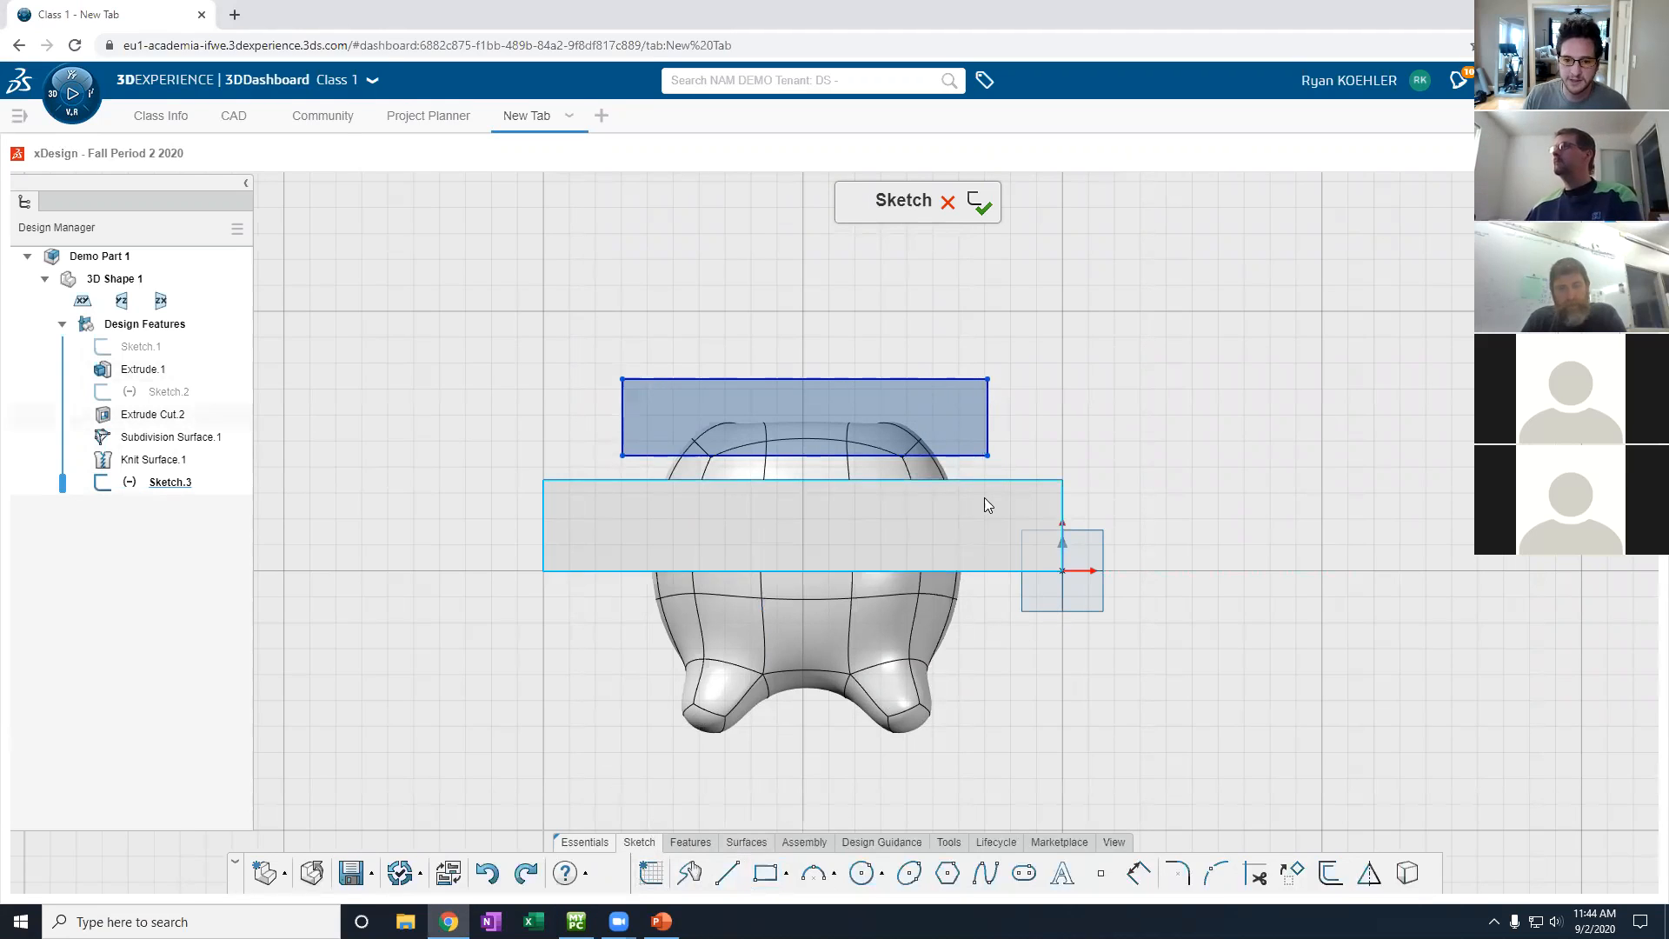
- Make the rectangle's bottom edge collinear with the block's top edge and exit the sketch
click(962, 456)
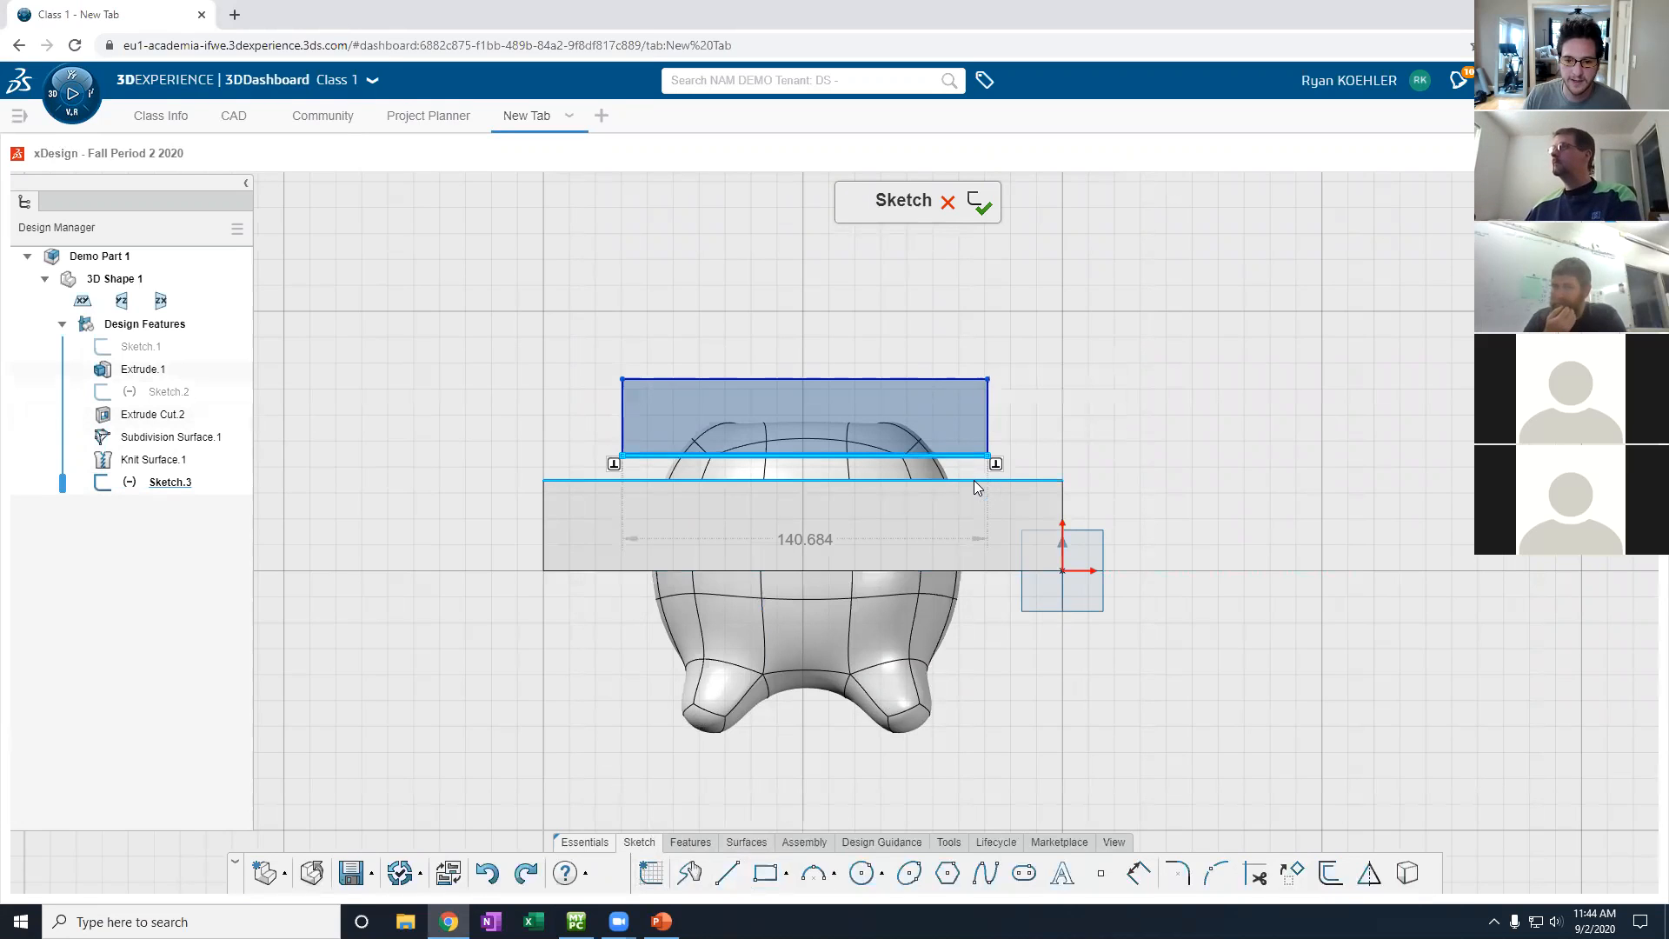
ctrl+click(972, 480)
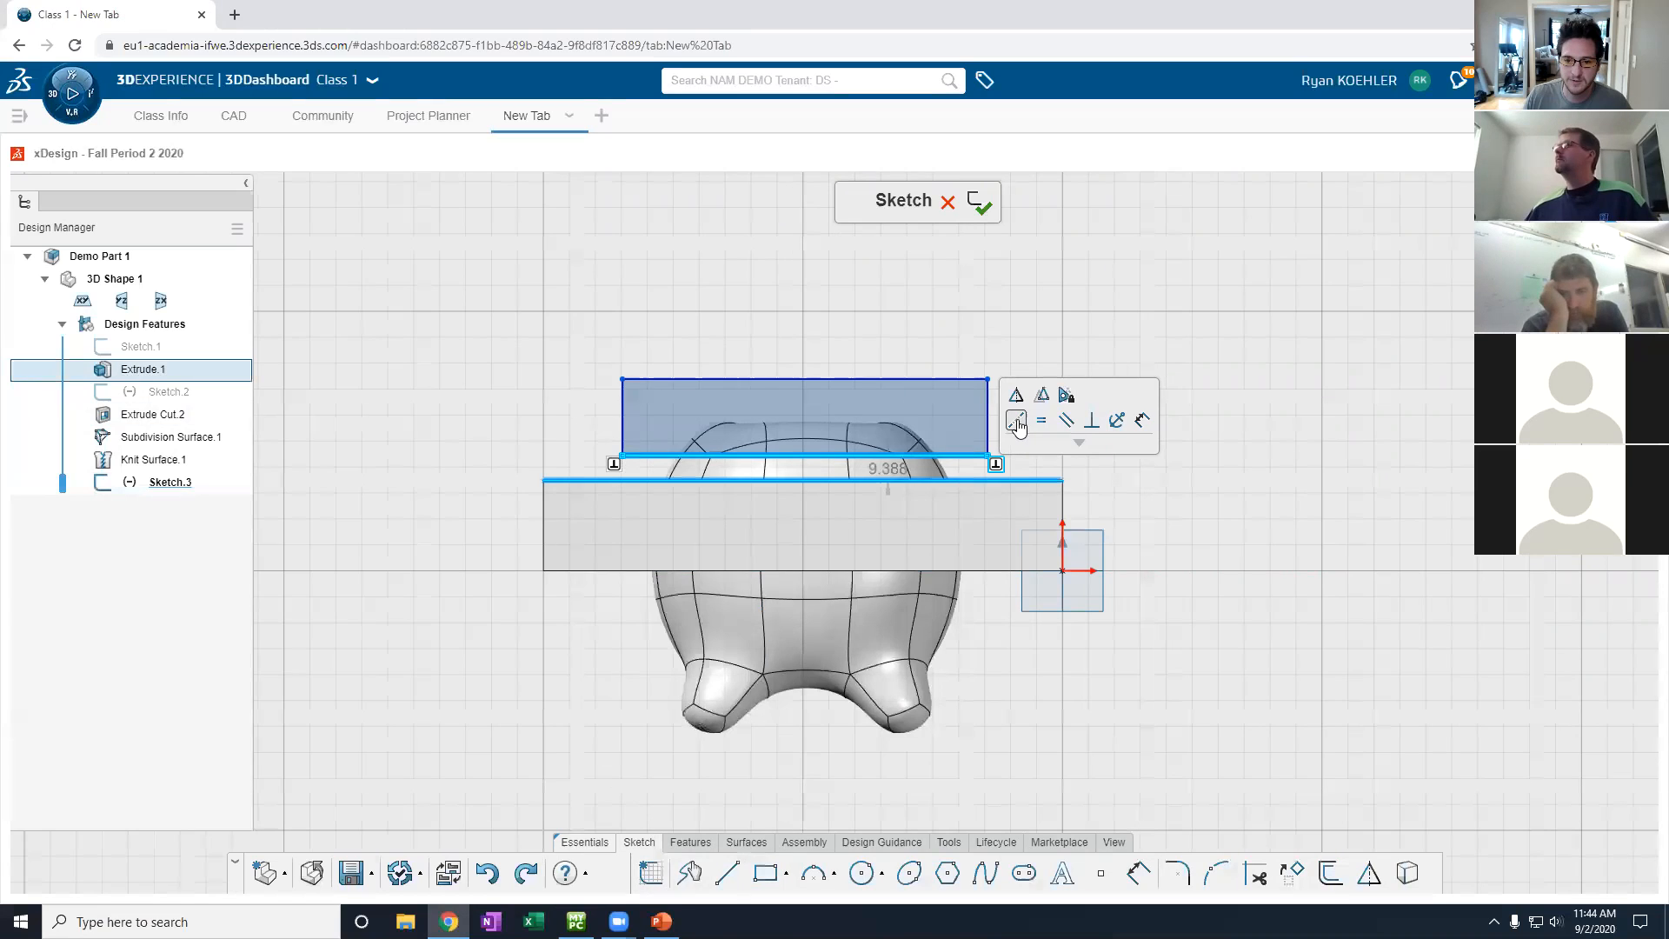
click(1062, 420)
click(822, 321)
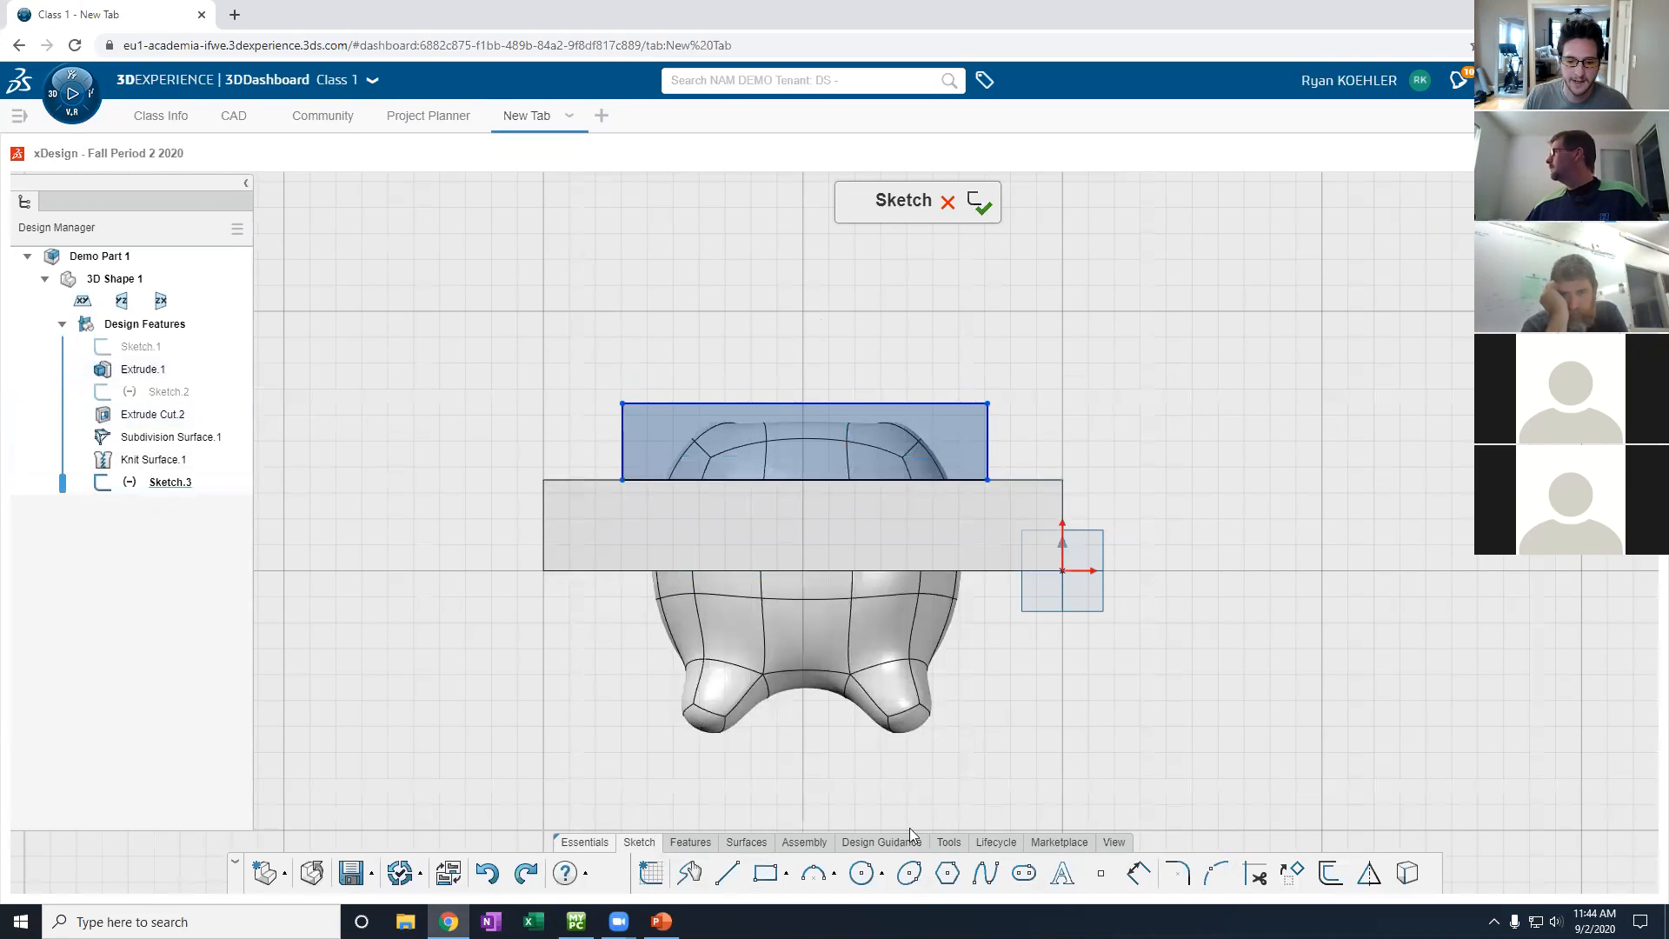
click(690, 841)
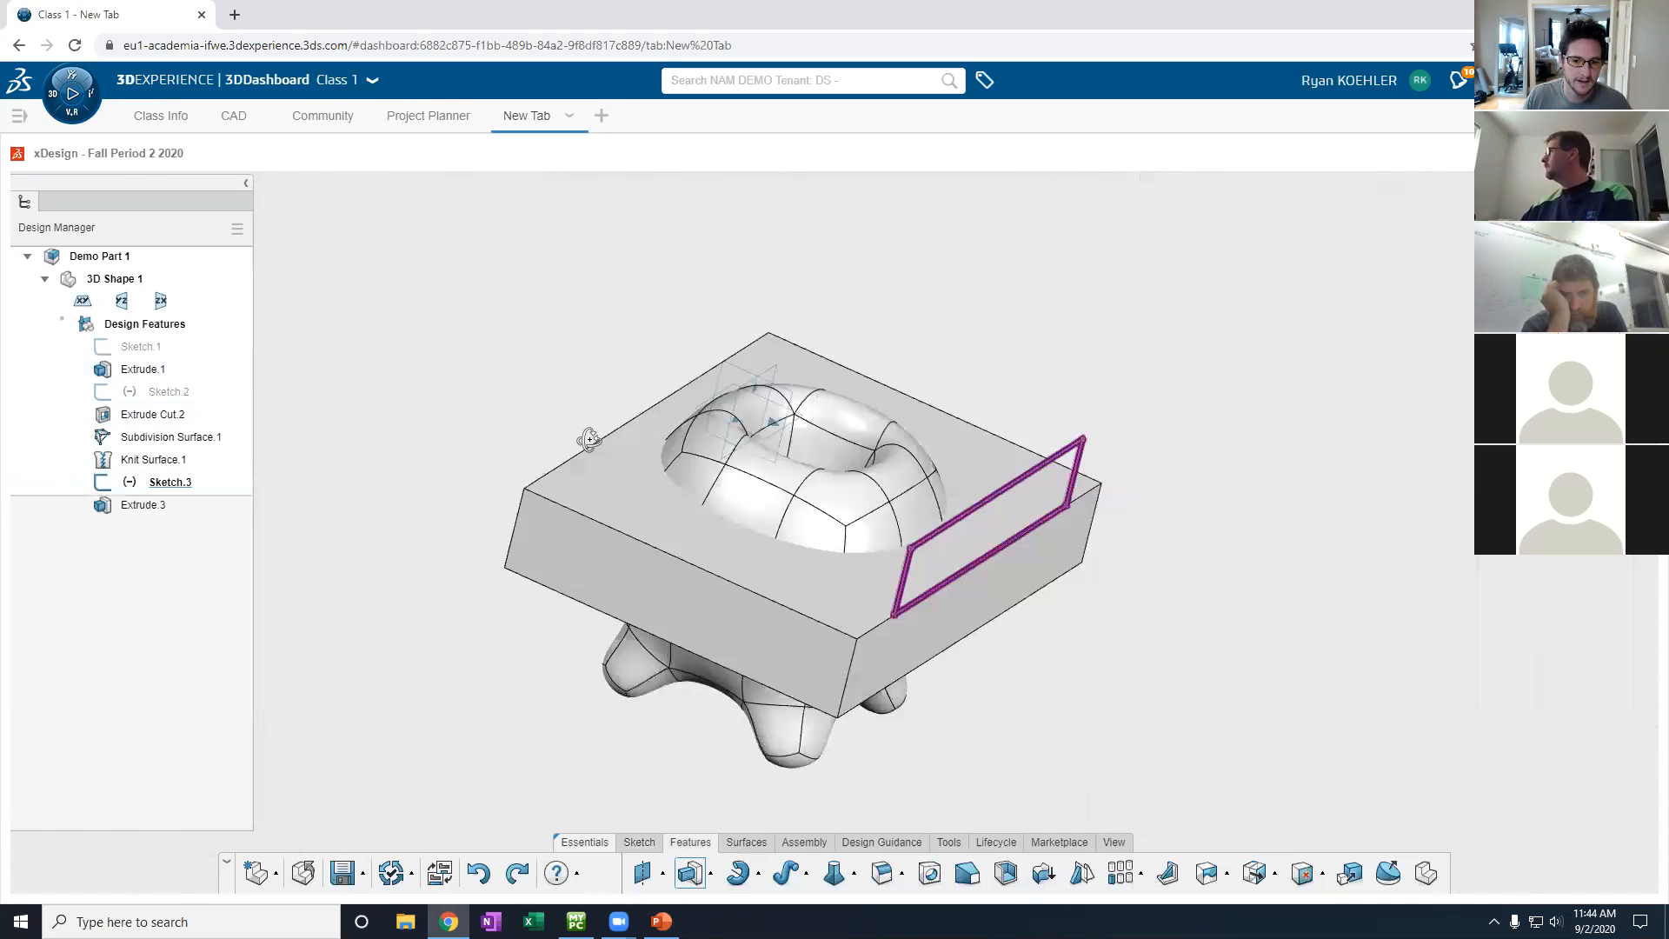
- Turn the extrude into a cut going Through All Both and confirm it
click(422, 247)
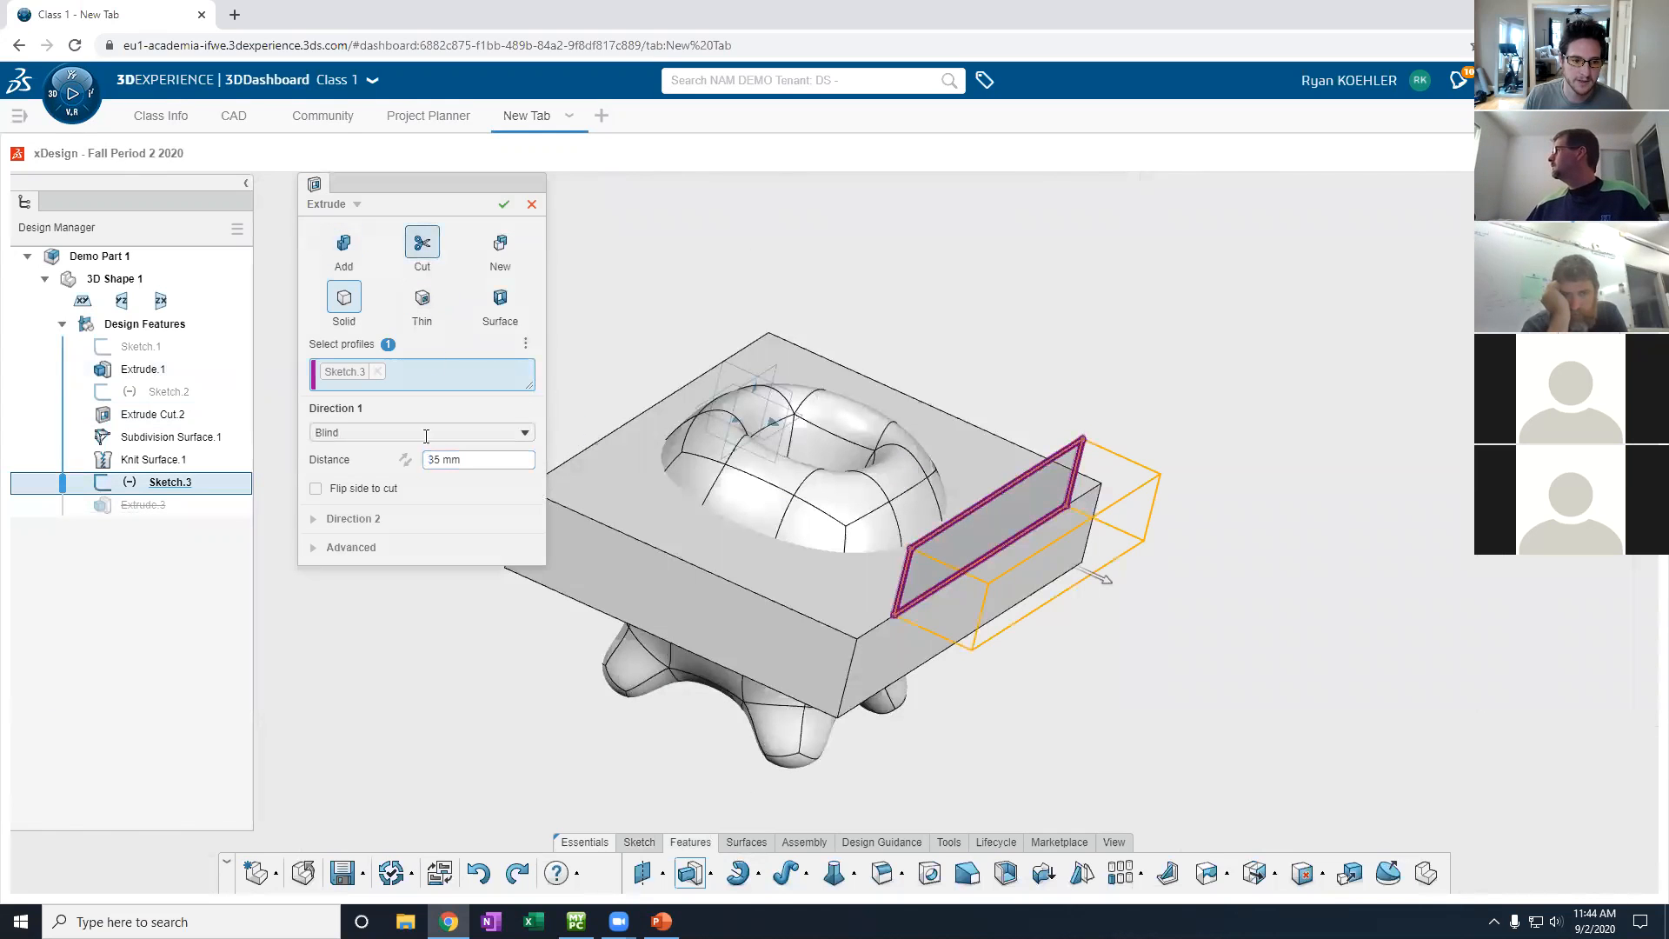
click(421, 432)
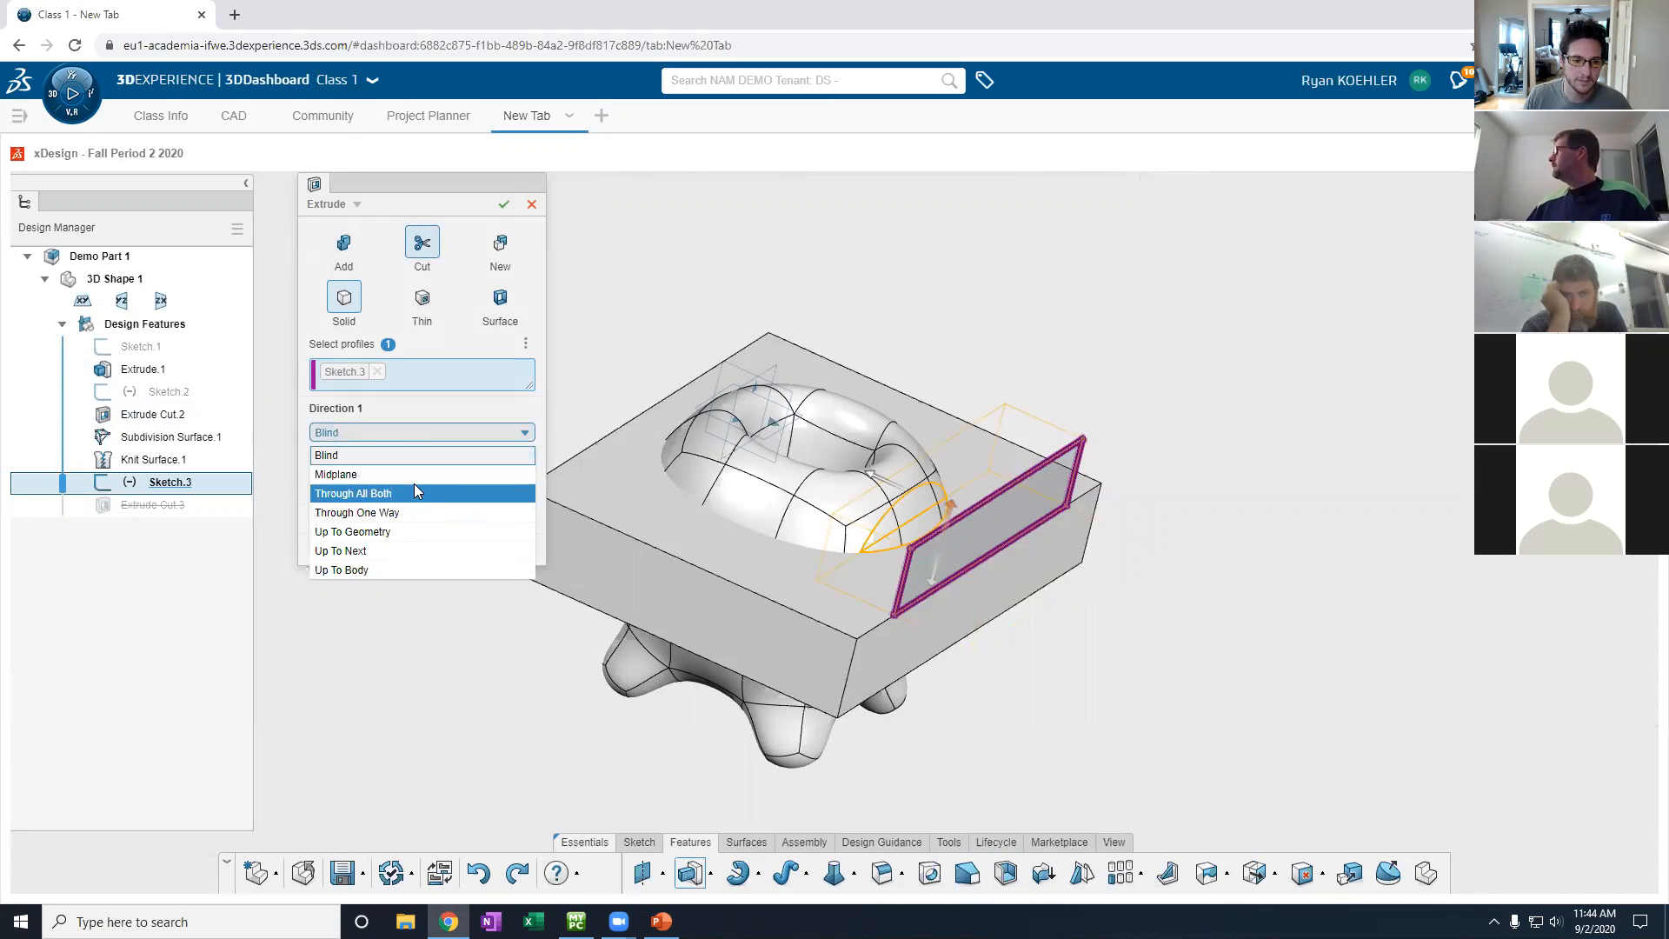
click(414, 489)
click(503, 206)
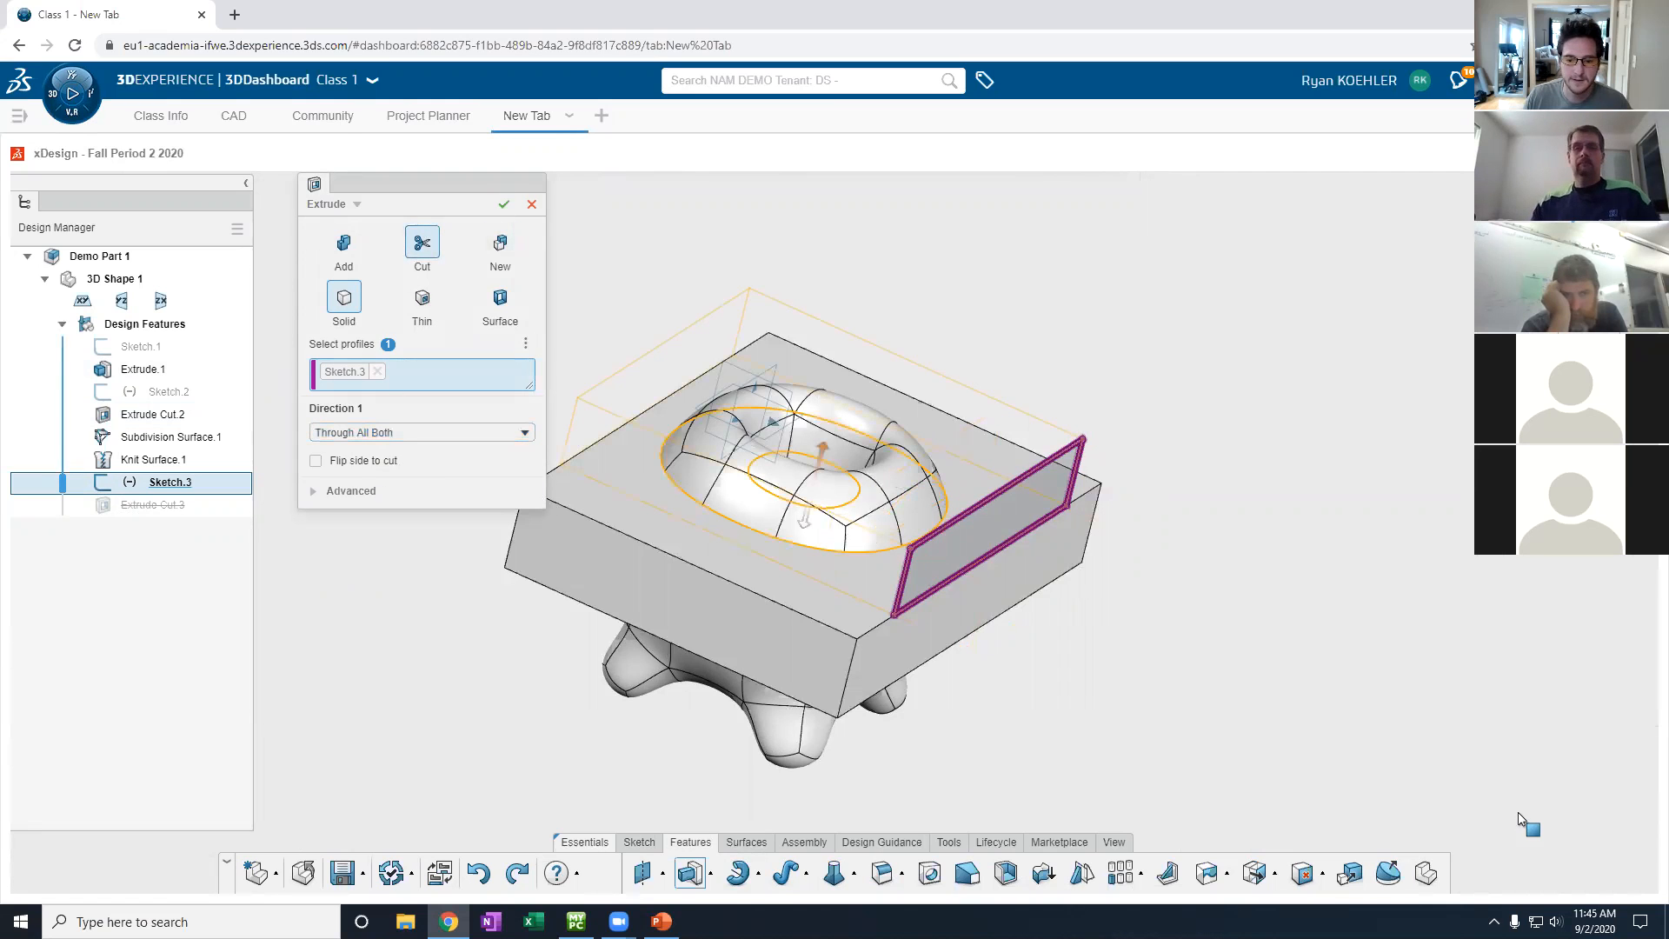
- Orbit and zoom to inspect the trimmed top and the lobed underside
middle_drag(1147, 700, 846, 361)
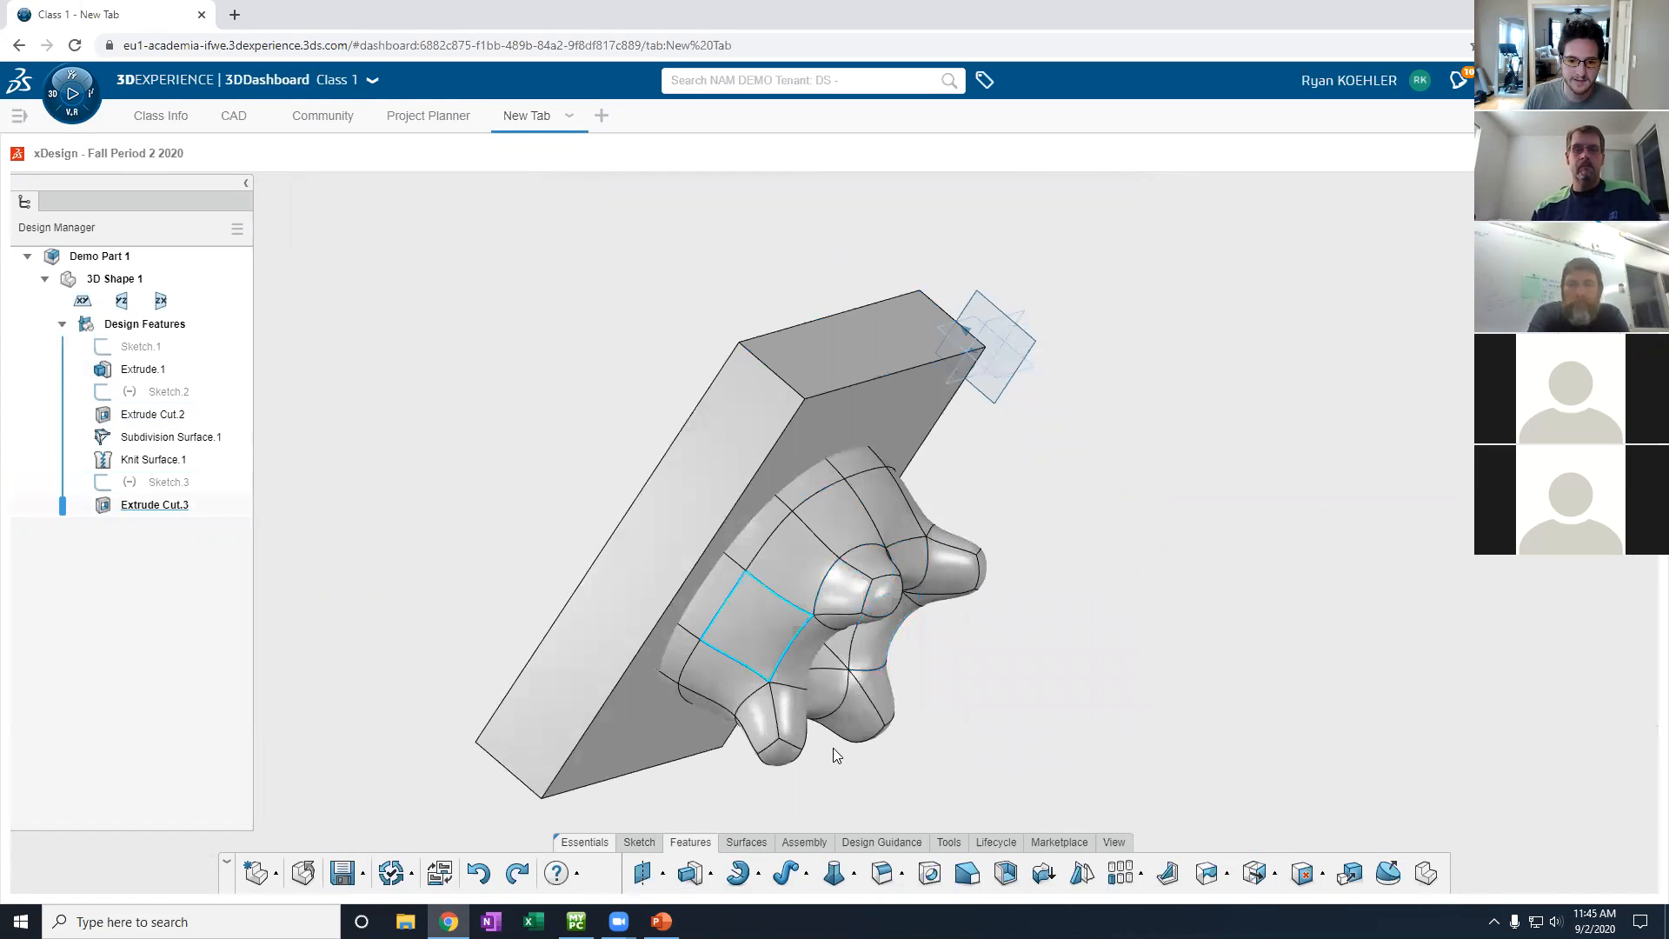
middle_drag(853, 616, 777, 466)
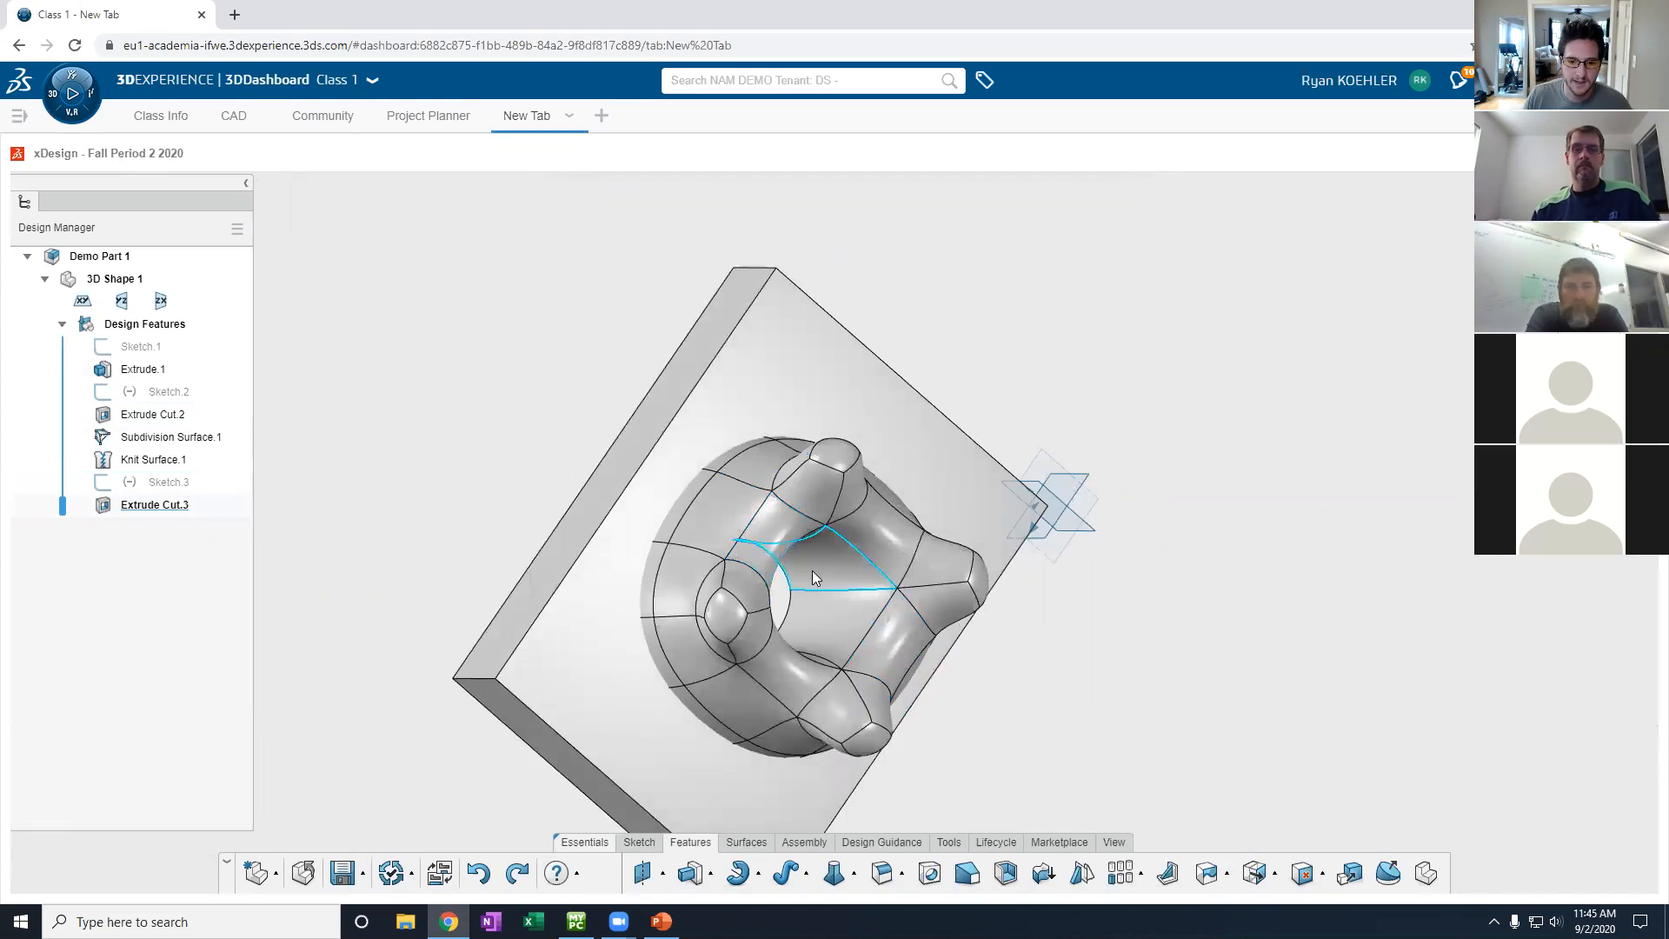
scroll(1043, 600, up, 5)
middle_drag(1101, 606, 1141, 549)
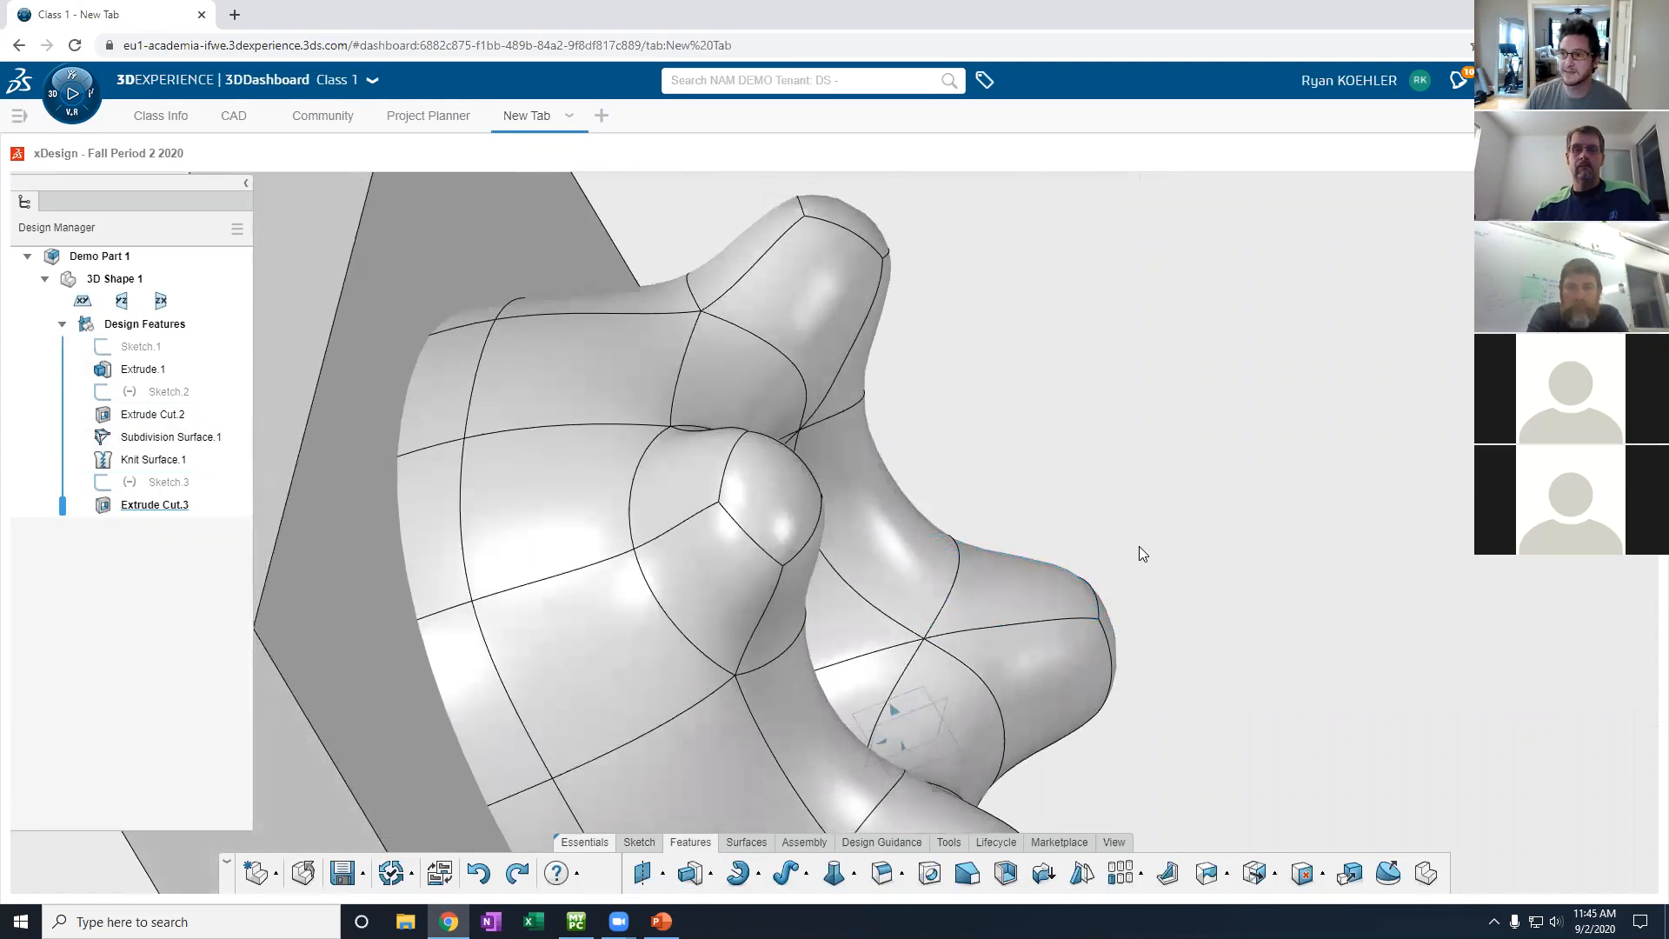
middle_drag(1087, 522, 808, 600)
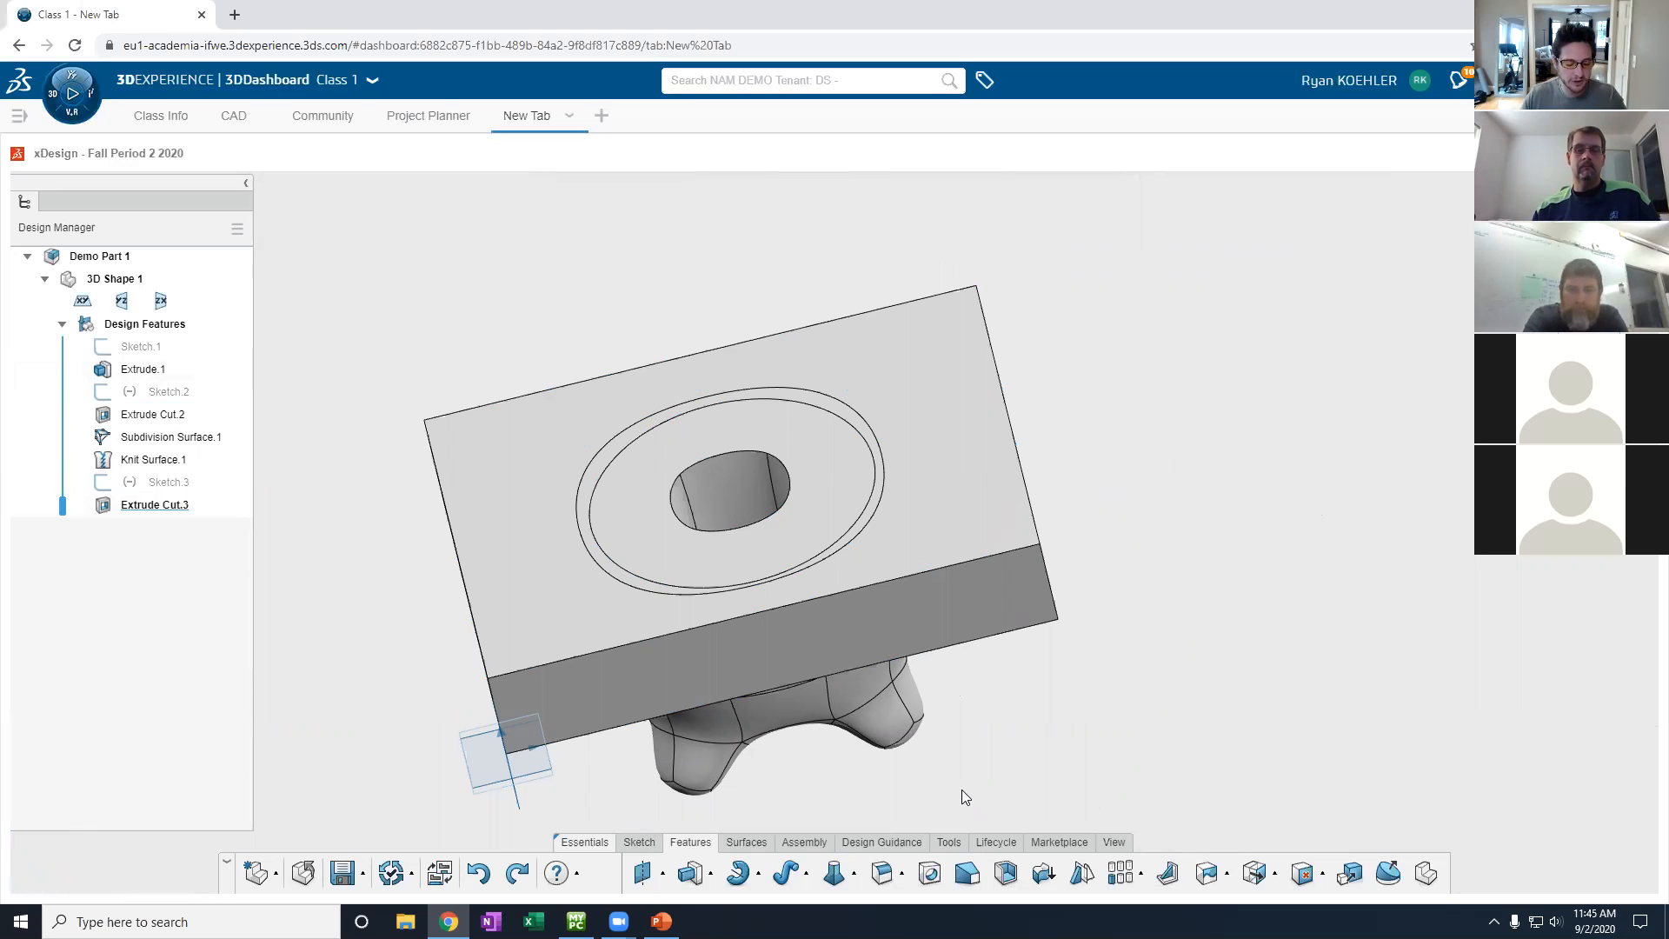
- Save Demo Part 1 and close it, returning to the xDesign welcome screen
click(345, 875)
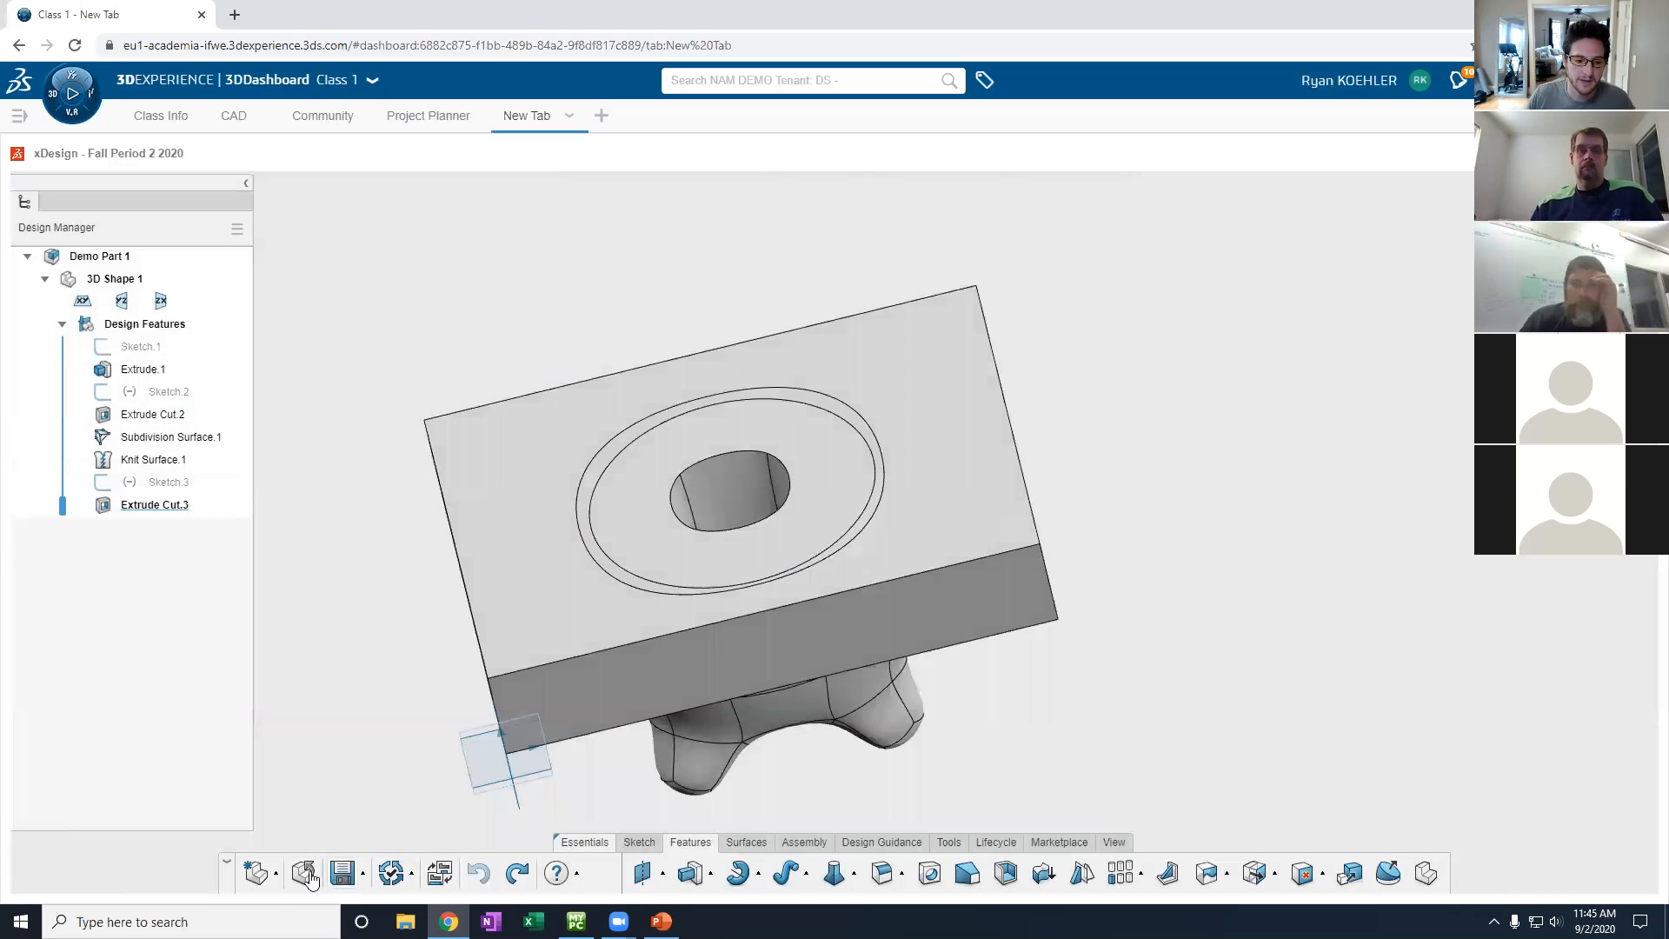
click(311, 880)
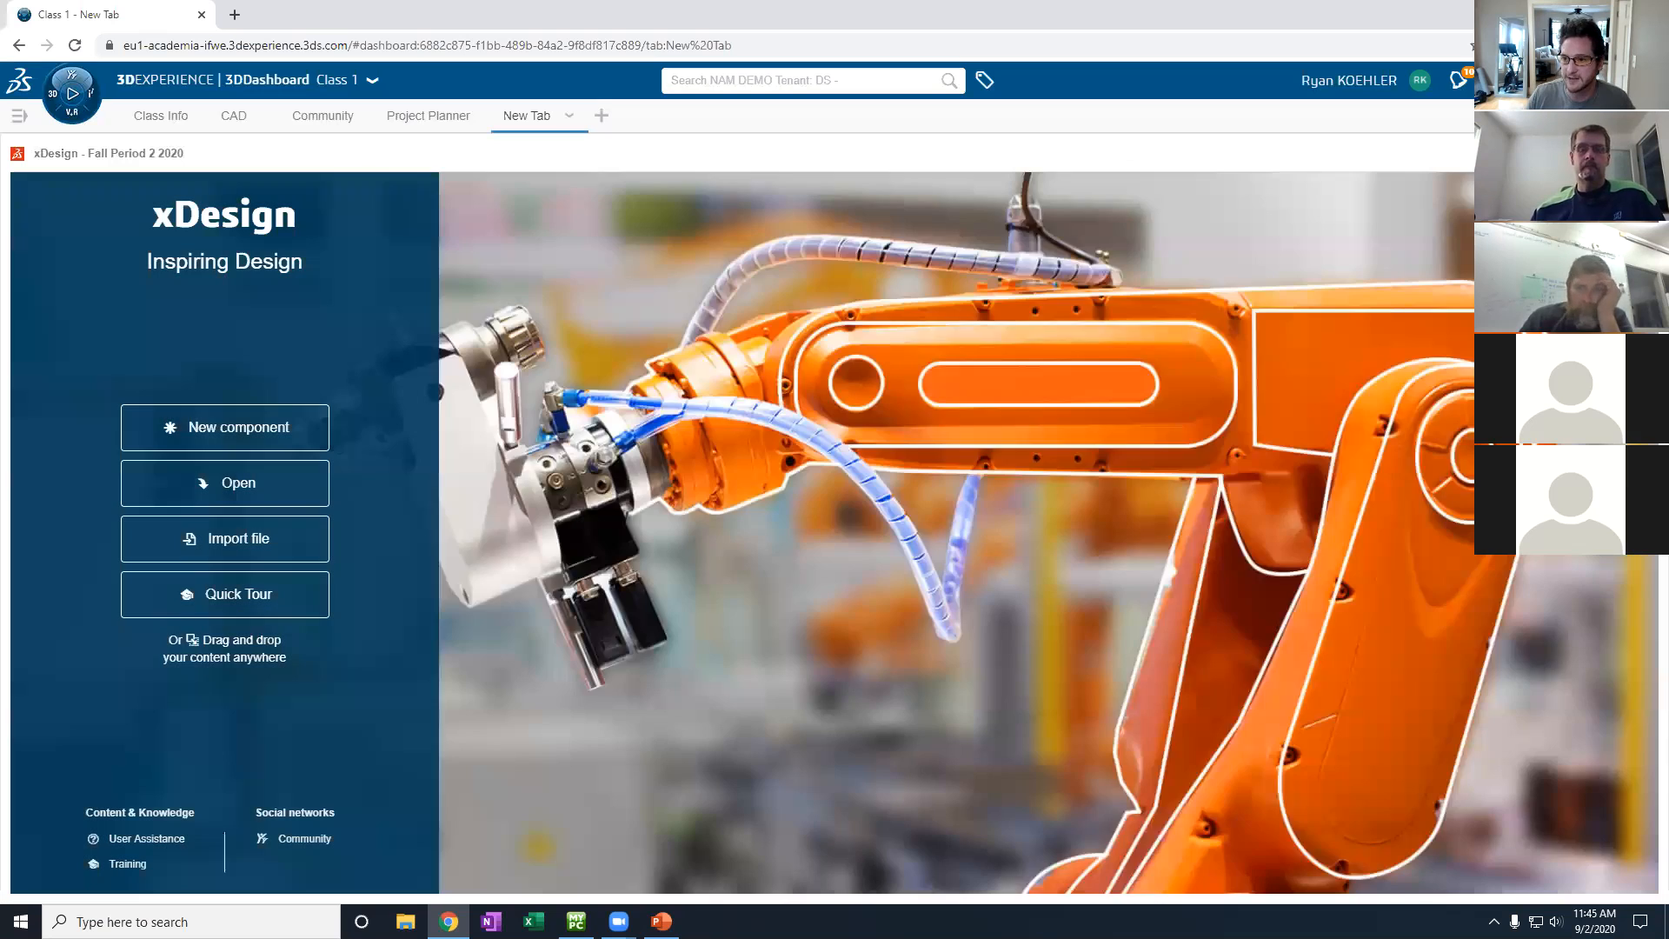